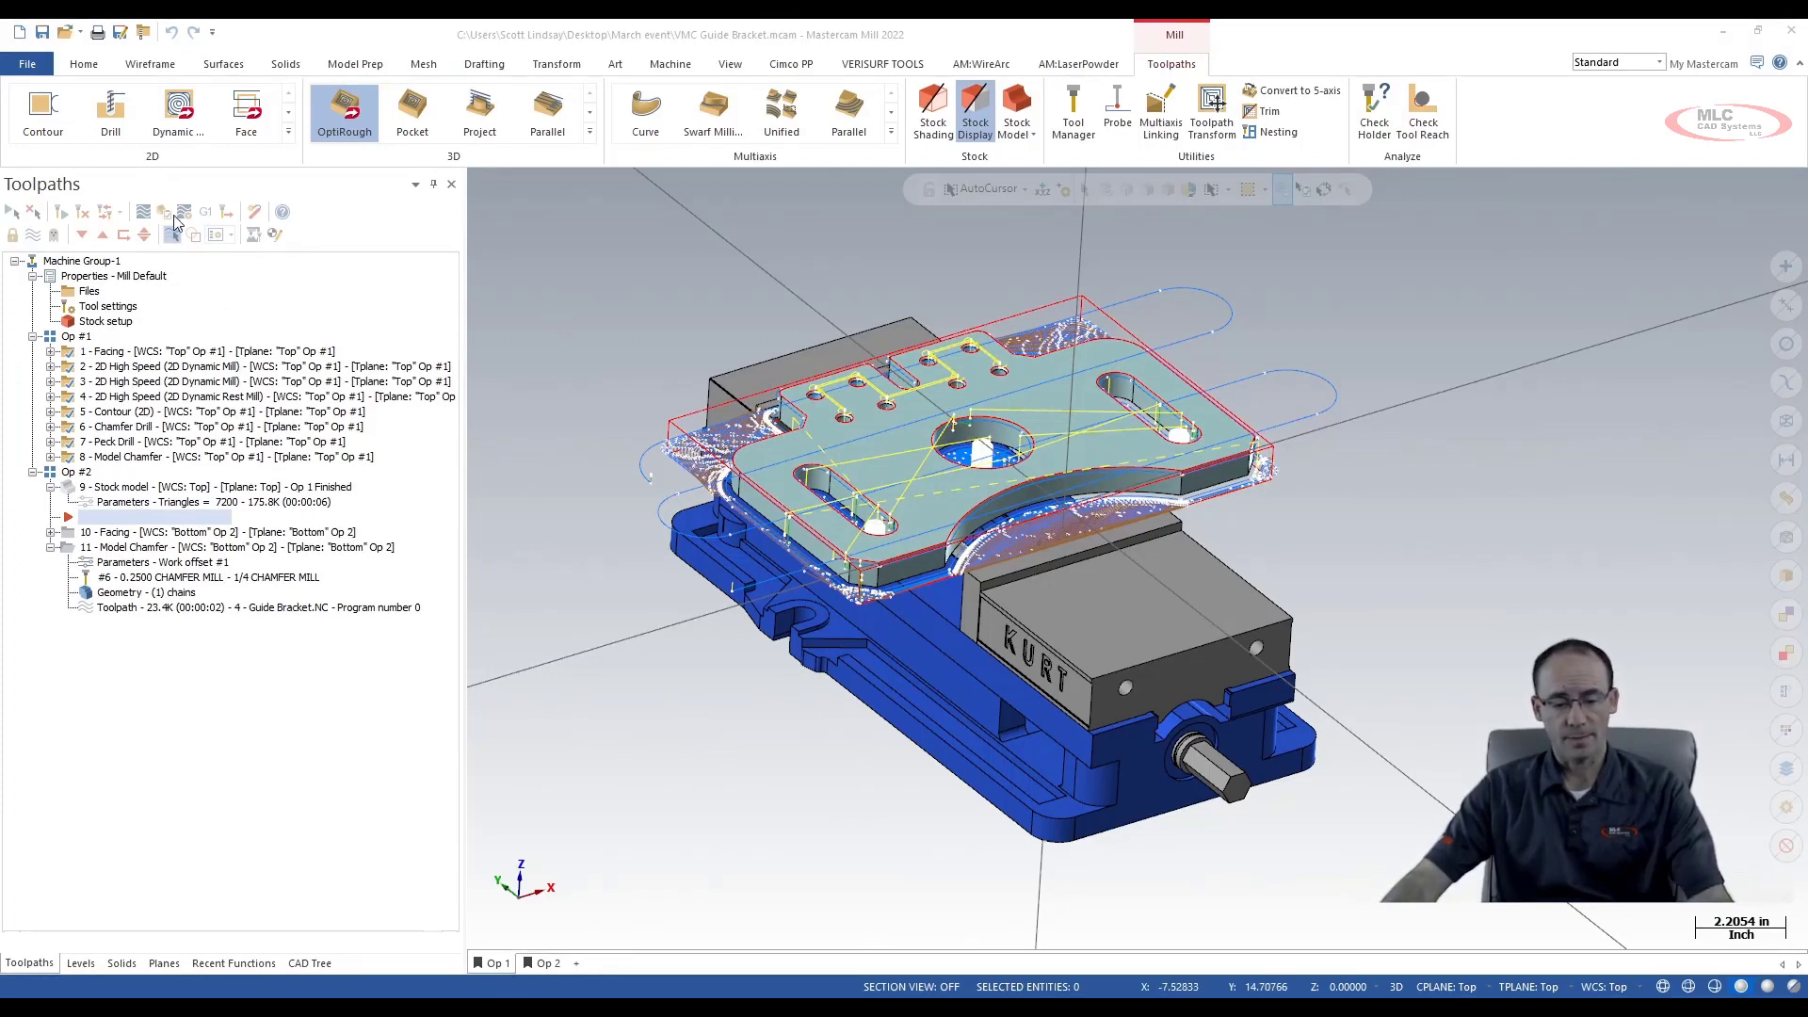
# Verify all Op #1 operations in the simulator, using the Stock Setup stock and the Op 1 Vice level as fixture
pyautogui.click(187, 217)
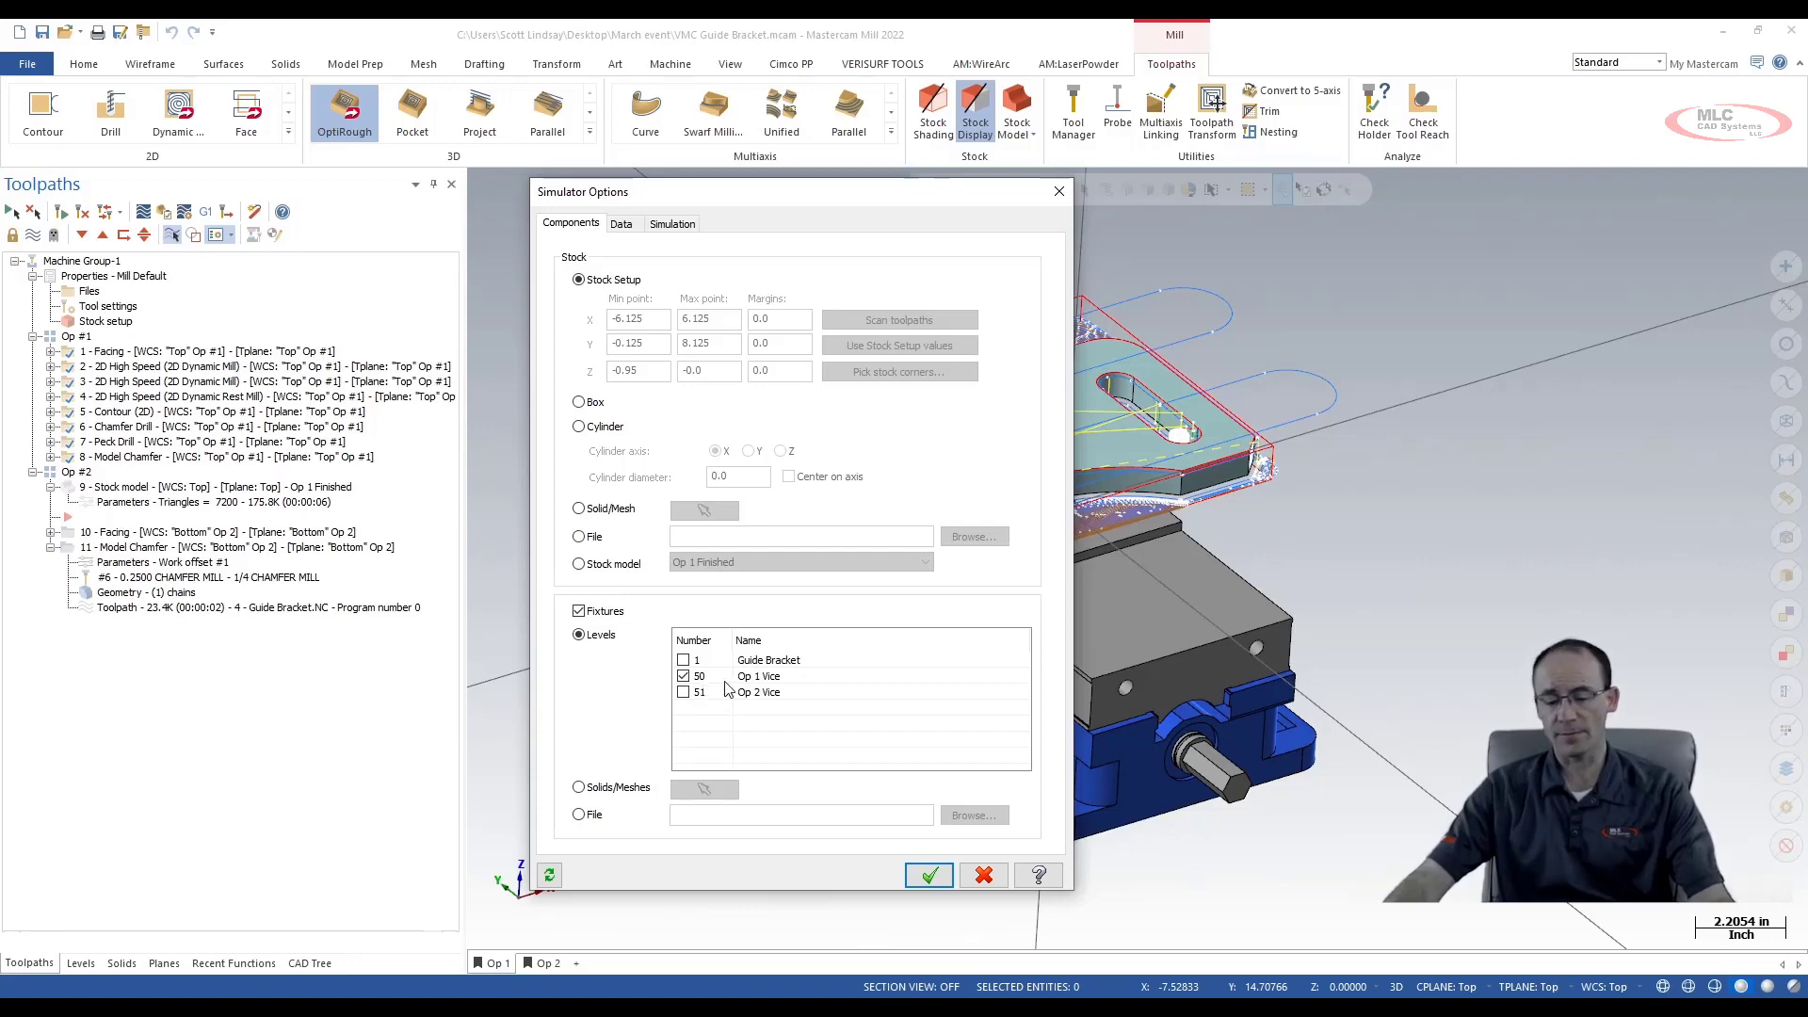
pyautogui.click(930, 876)
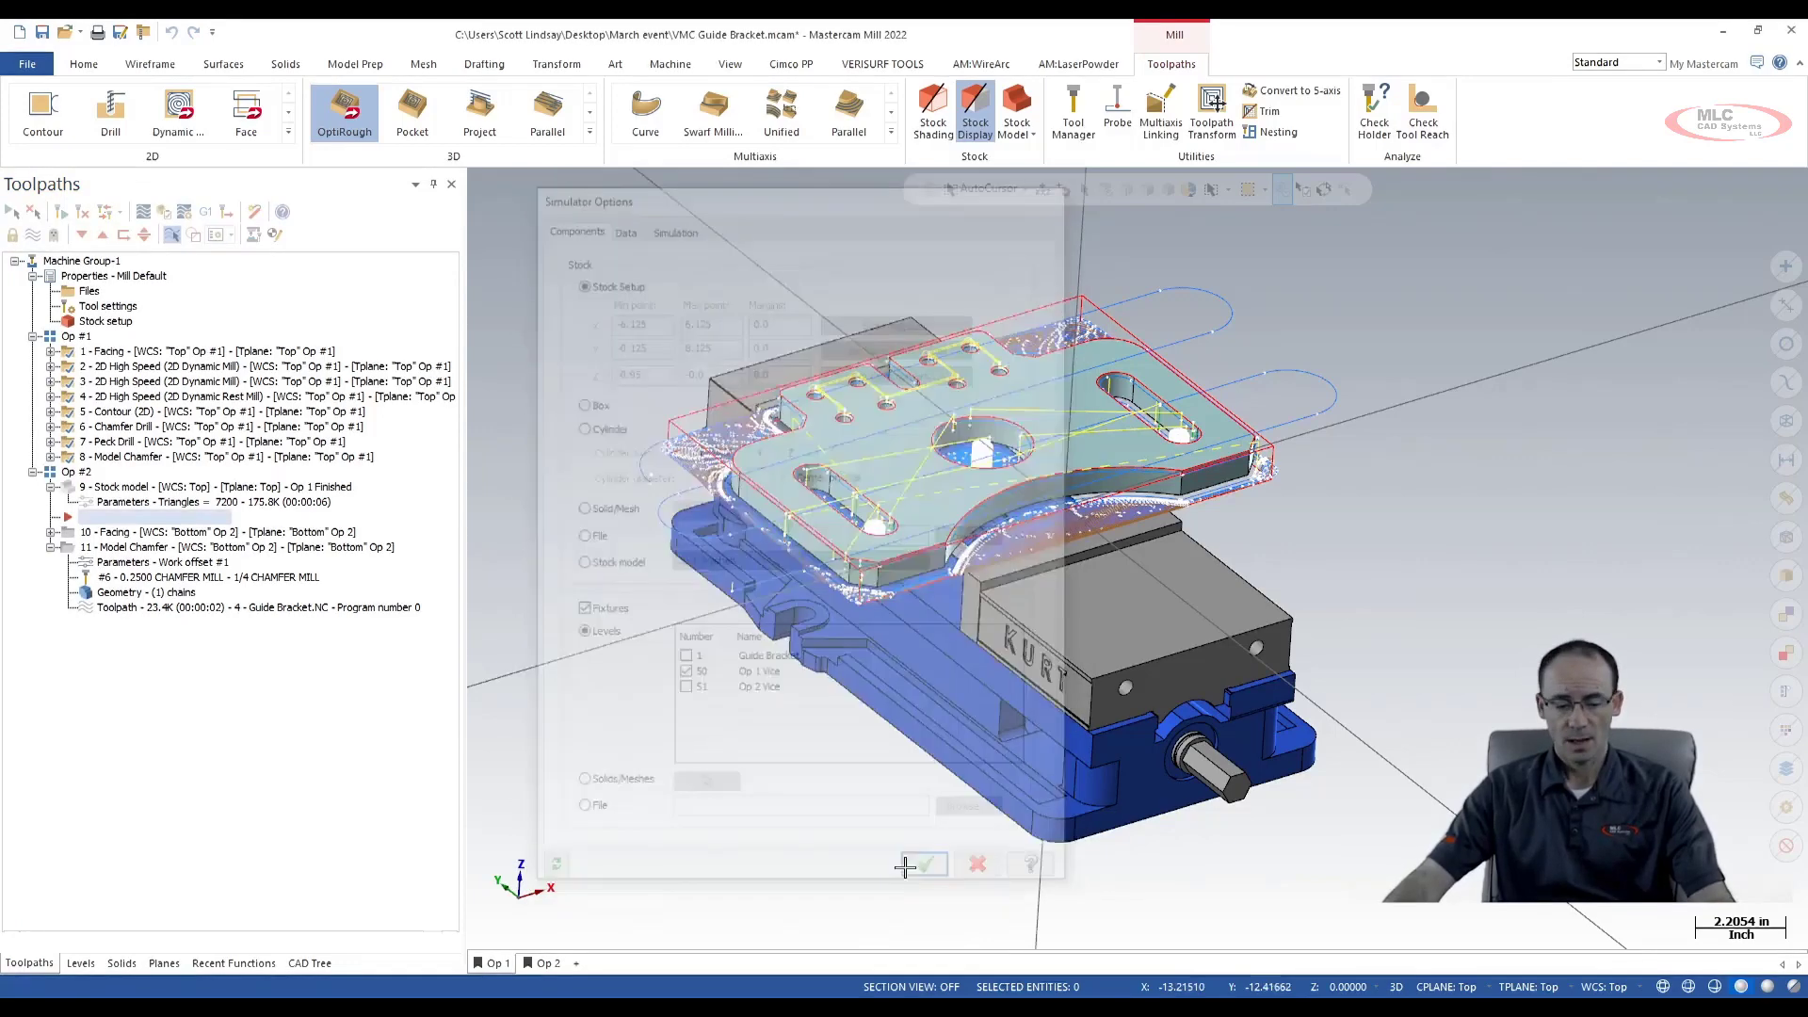
pyautogui.click(77, 339)
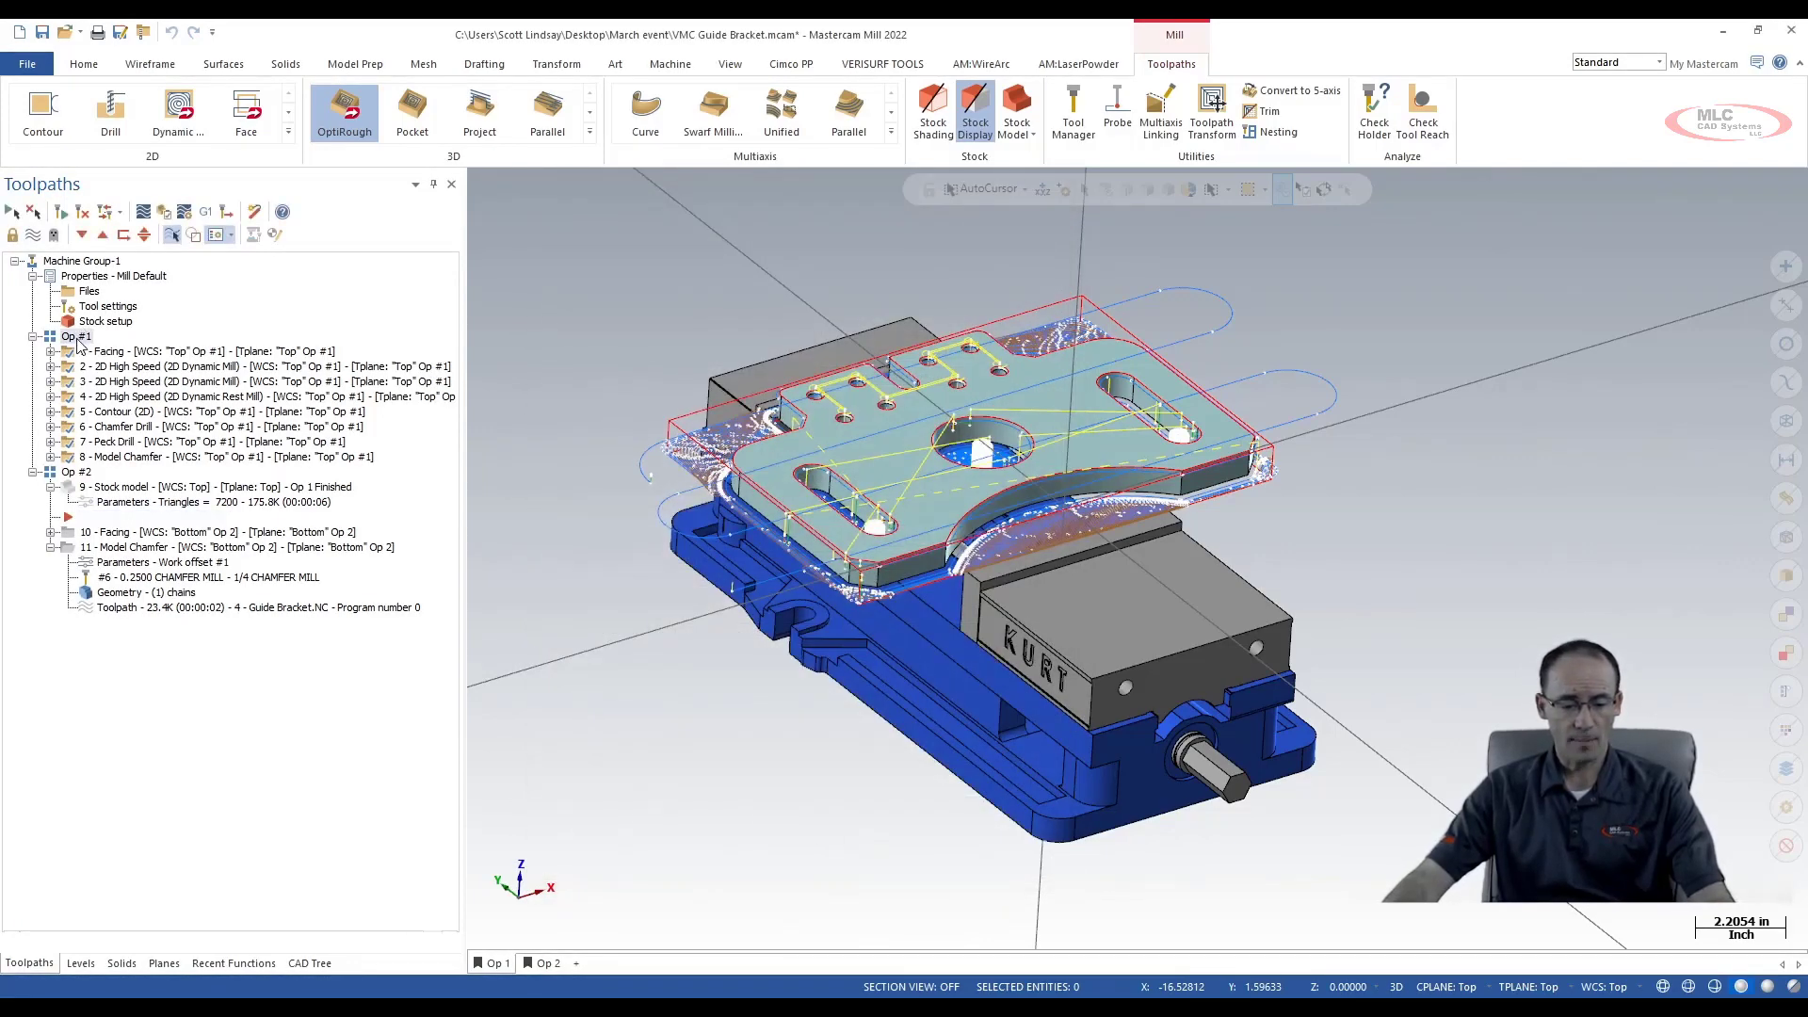
pyautogui.click(170, 213)
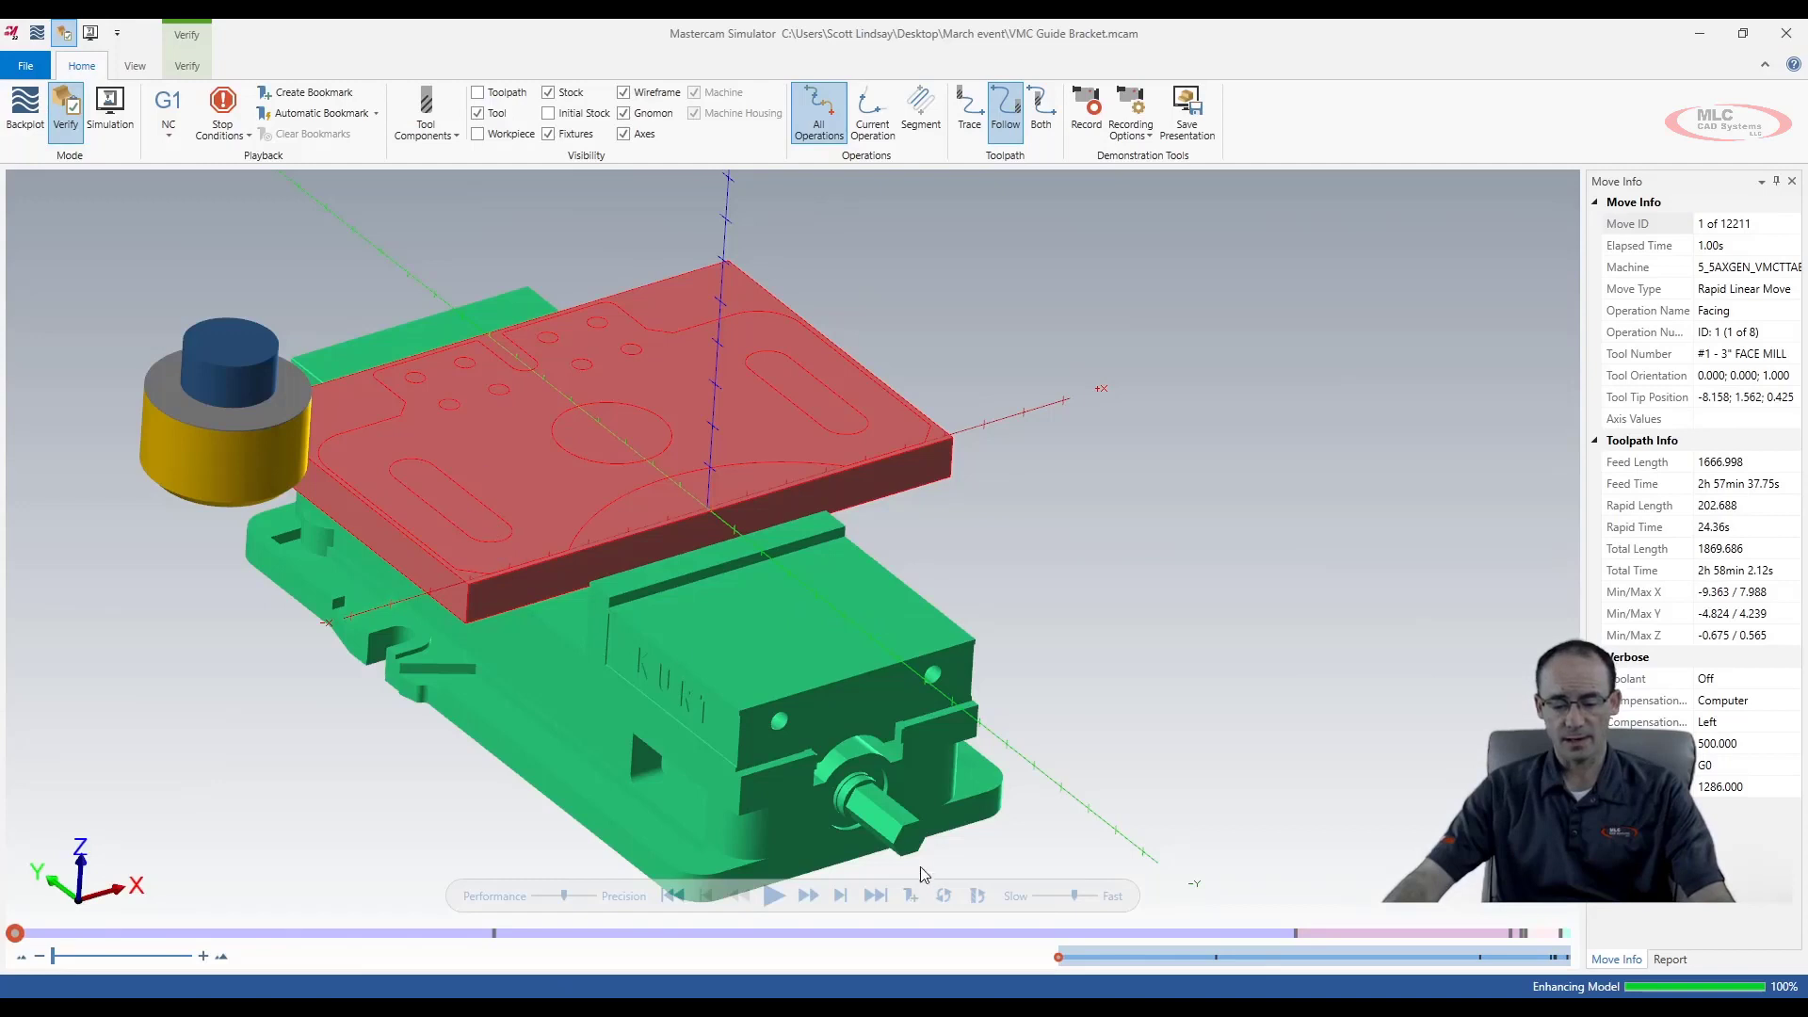
pyautogui.click(772, 895)
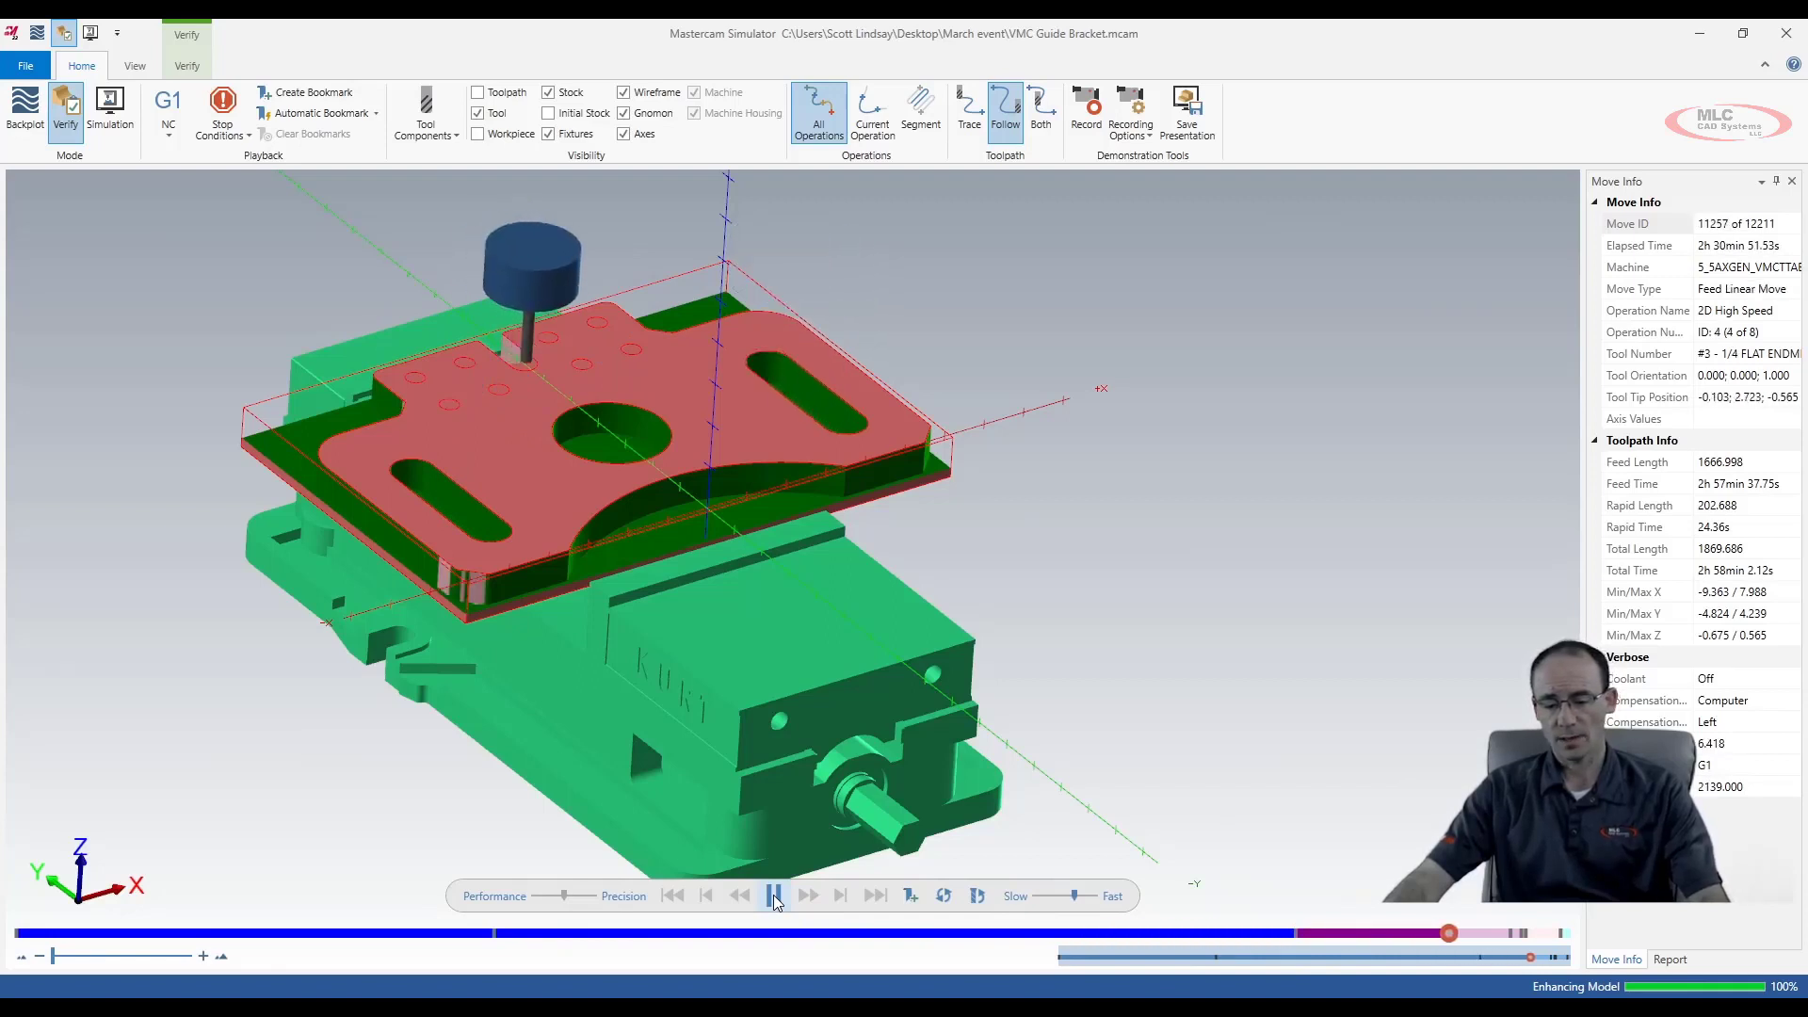
pyautogui.click(772, 895)
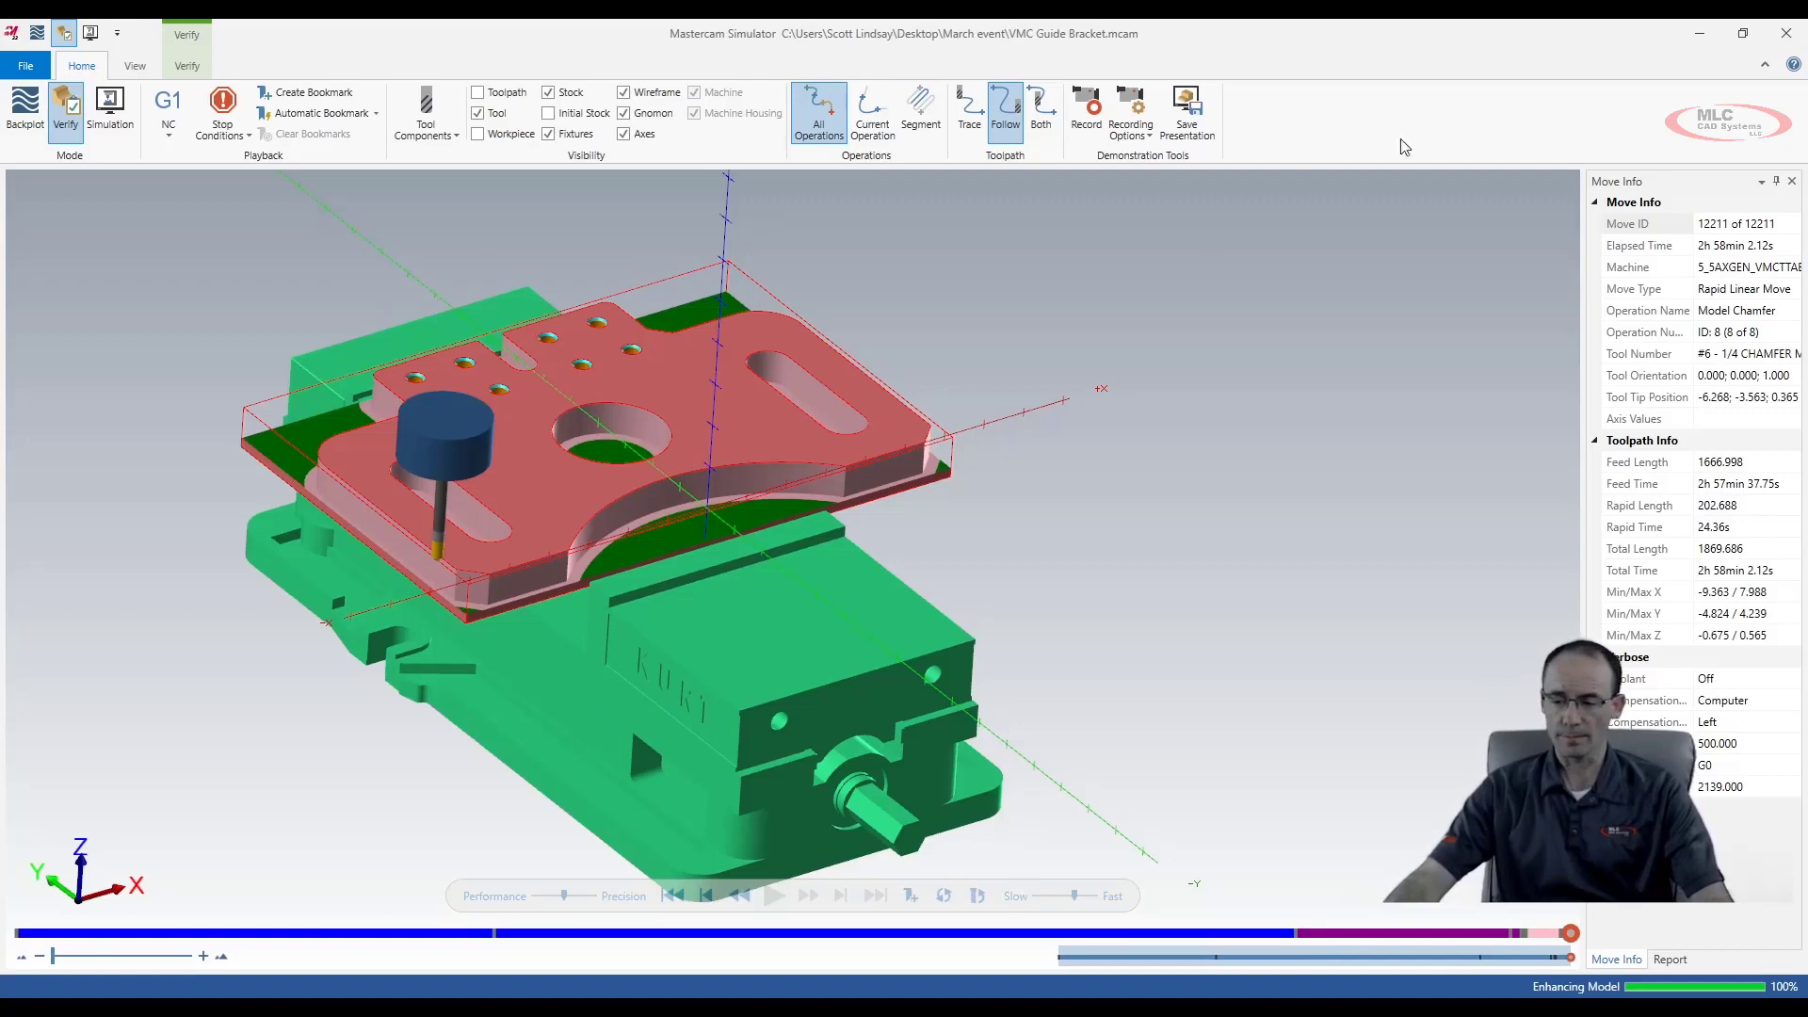
pyautogui.click(1786, 37)
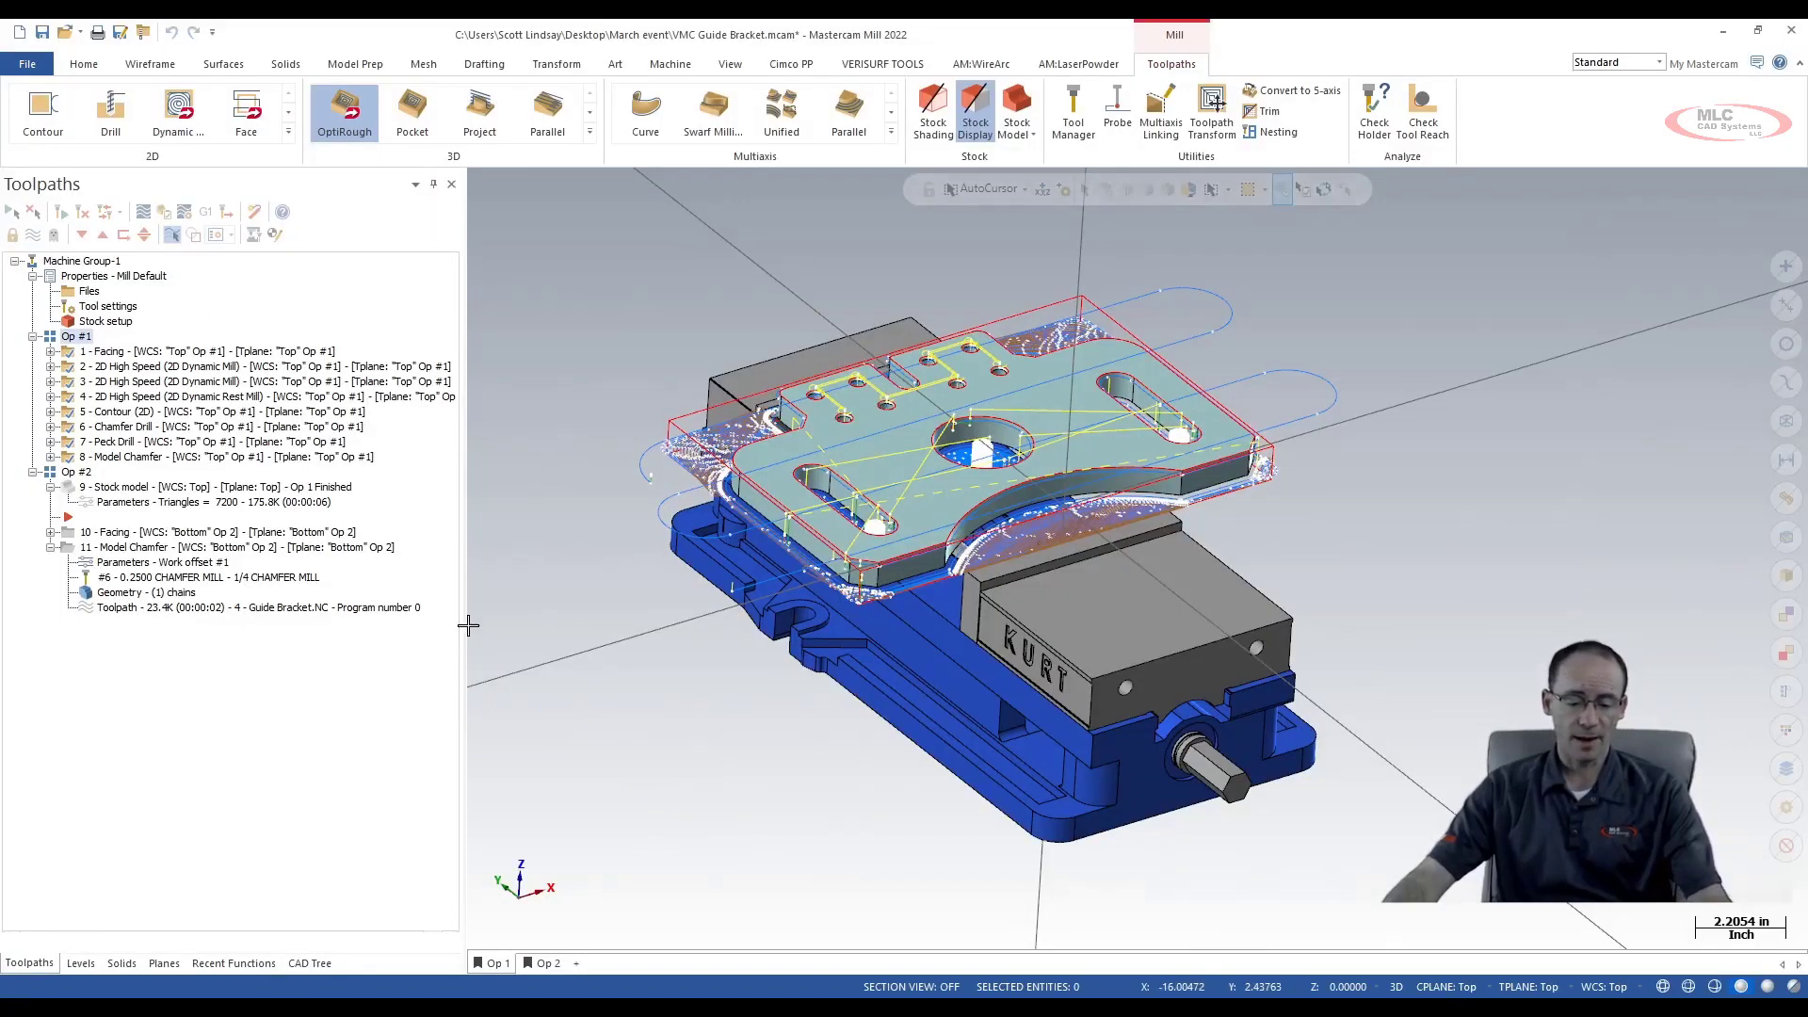
# Show the Op 2 Vice level together with the Op 1 Vice and inspect how both vices sit around the bracket
pyautogui.click(91, 964)
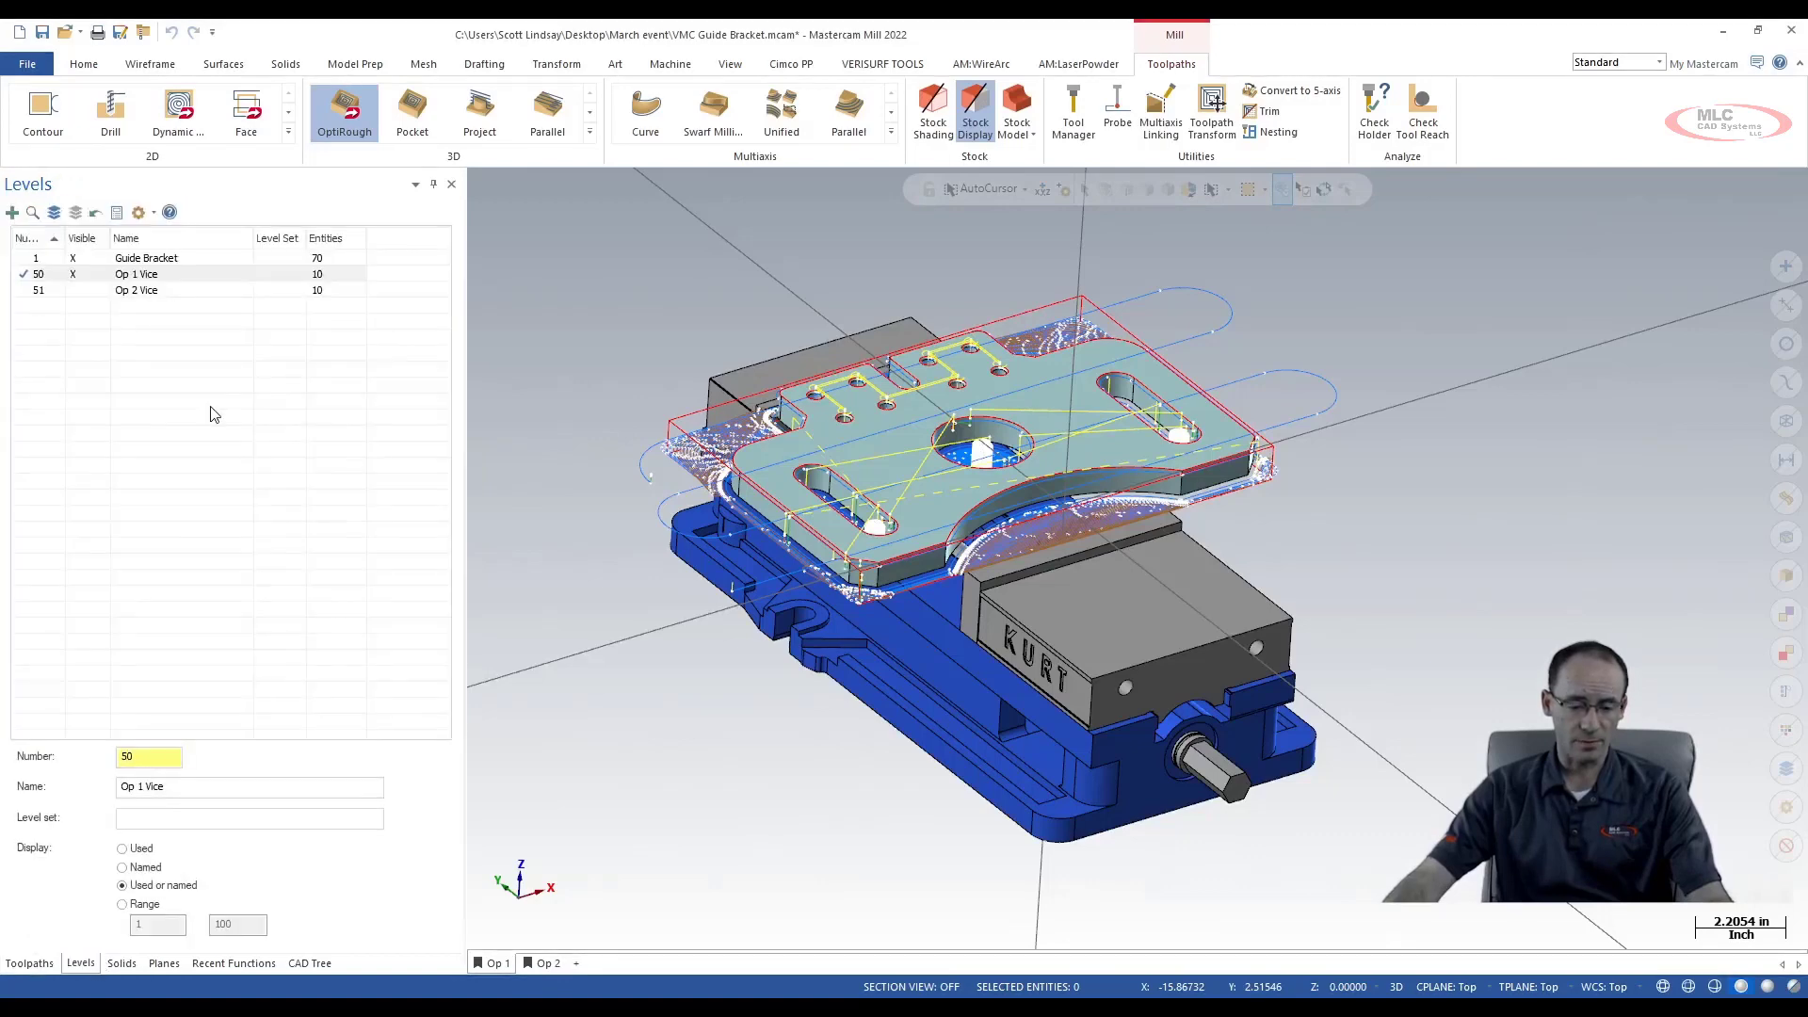
pyautogui.click(78, 293)
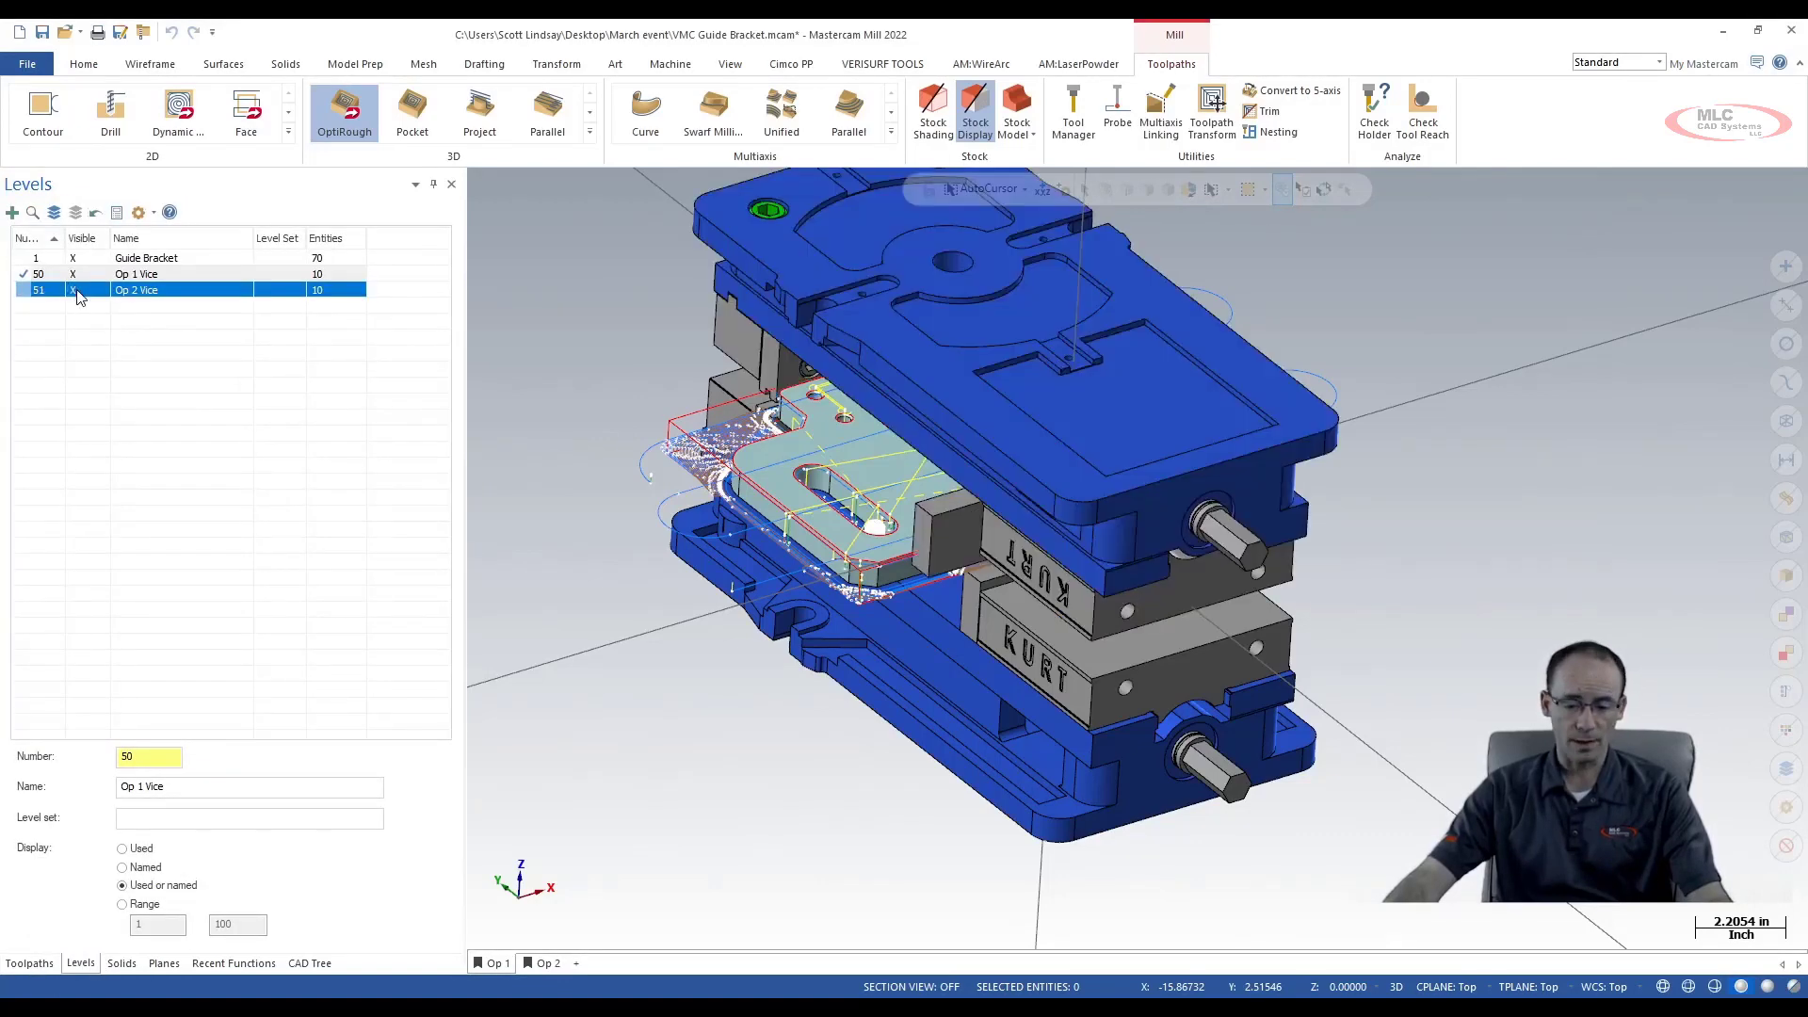
pyautogui.moveTo(857, 614); pyautogui.dragTo(879, 579, button='middle')
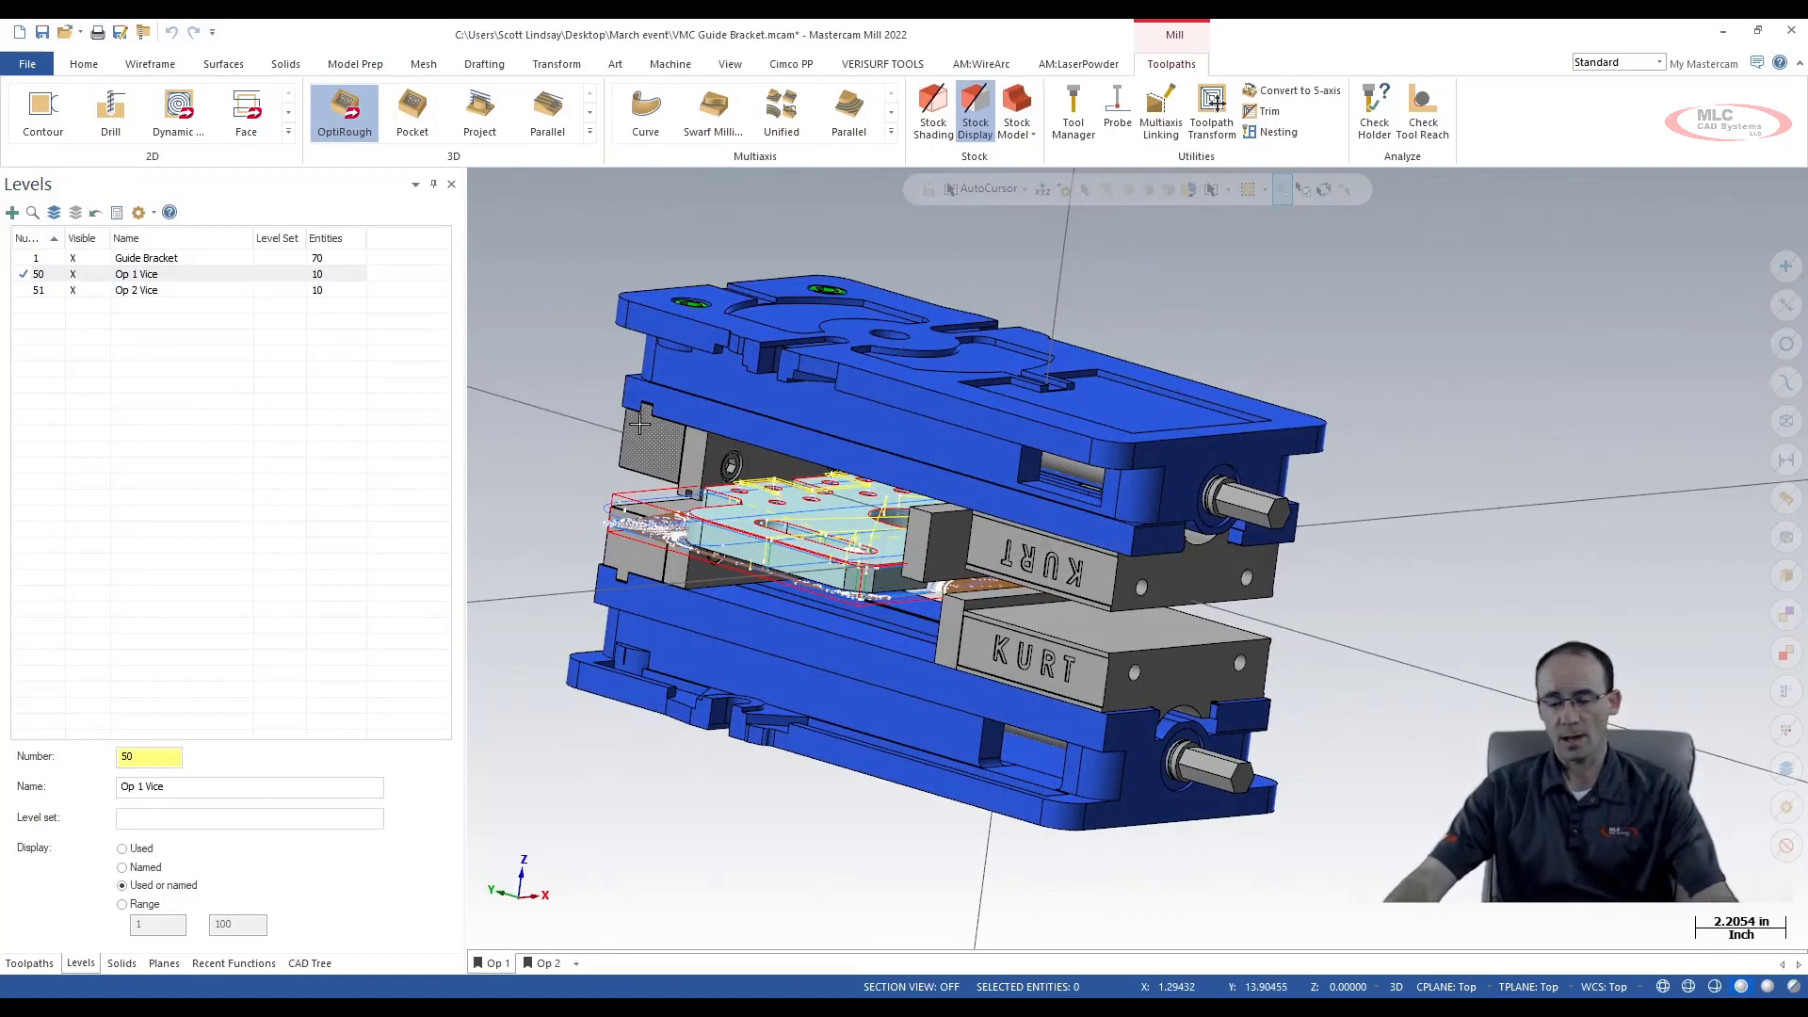
pyautogui.moveTo(904, 601); pyautogui.dragTo(968, 585, button='middle')
pyautogui.scroll(5, 688, 539)
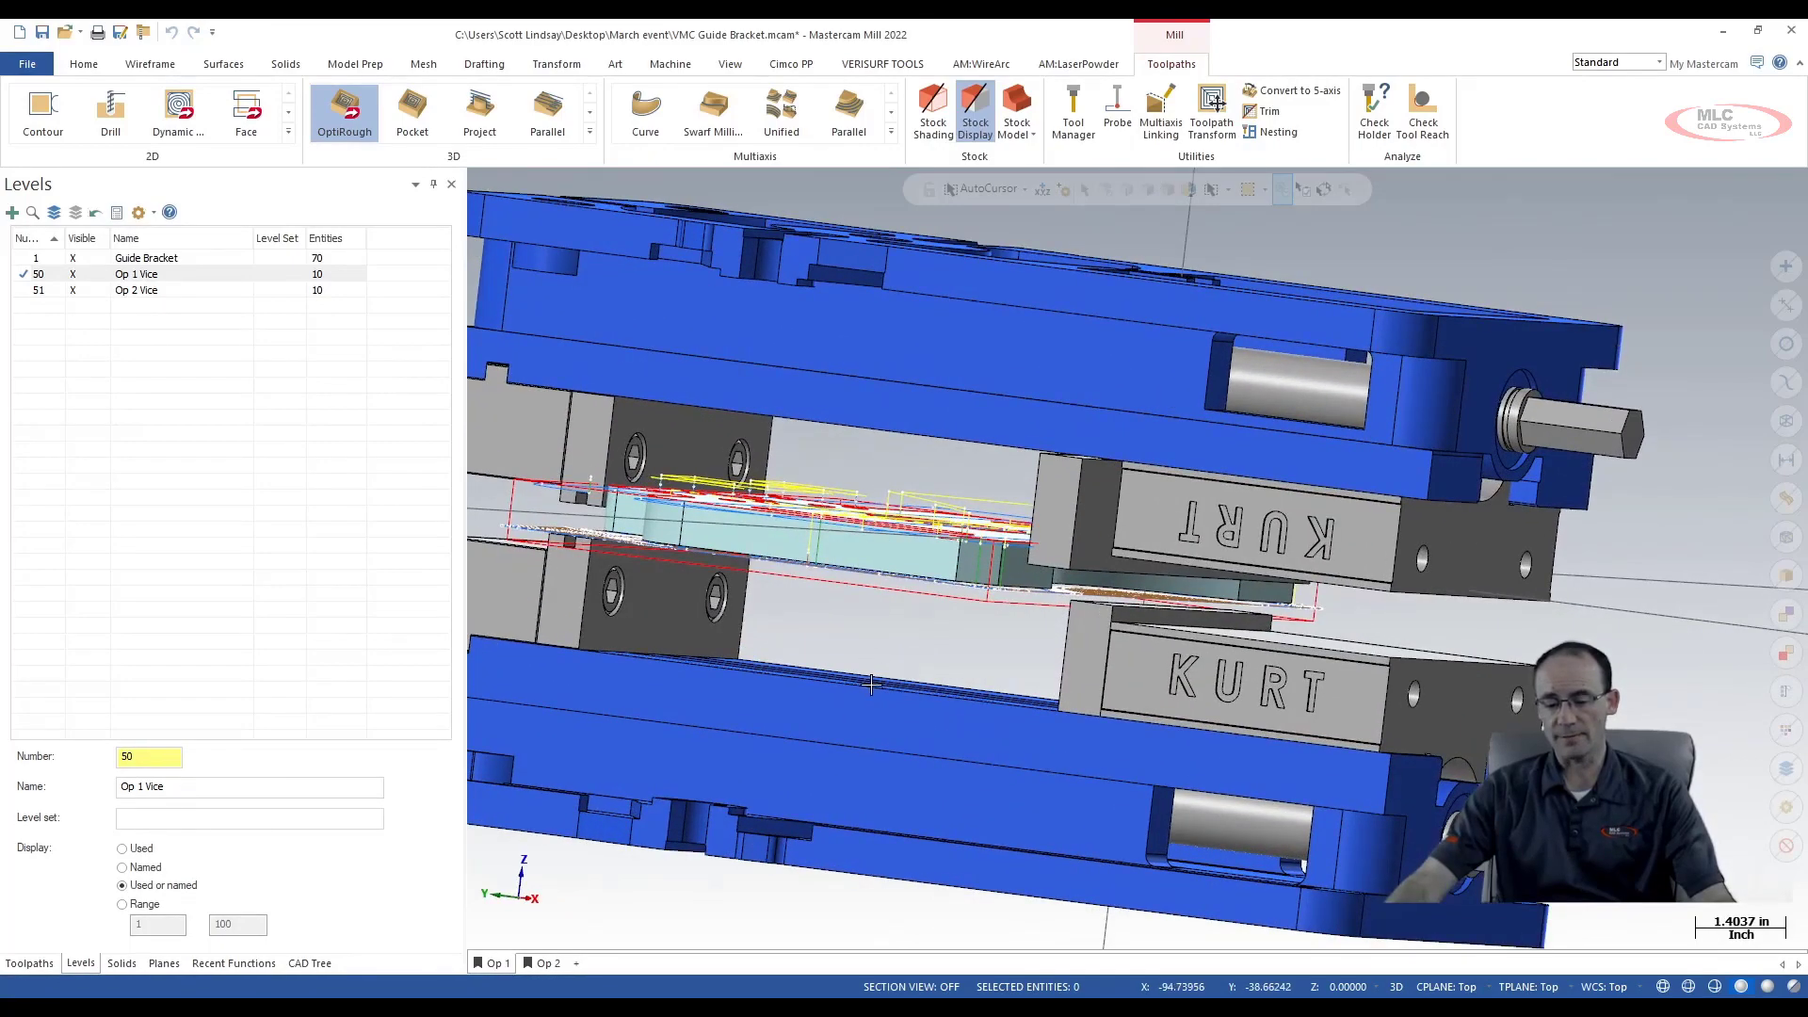
pyautogui.scroll(-4, 896, 667)
pyautogui.moveTo(870, 695); pyautogui.dragTo(951, 809, button='middle')
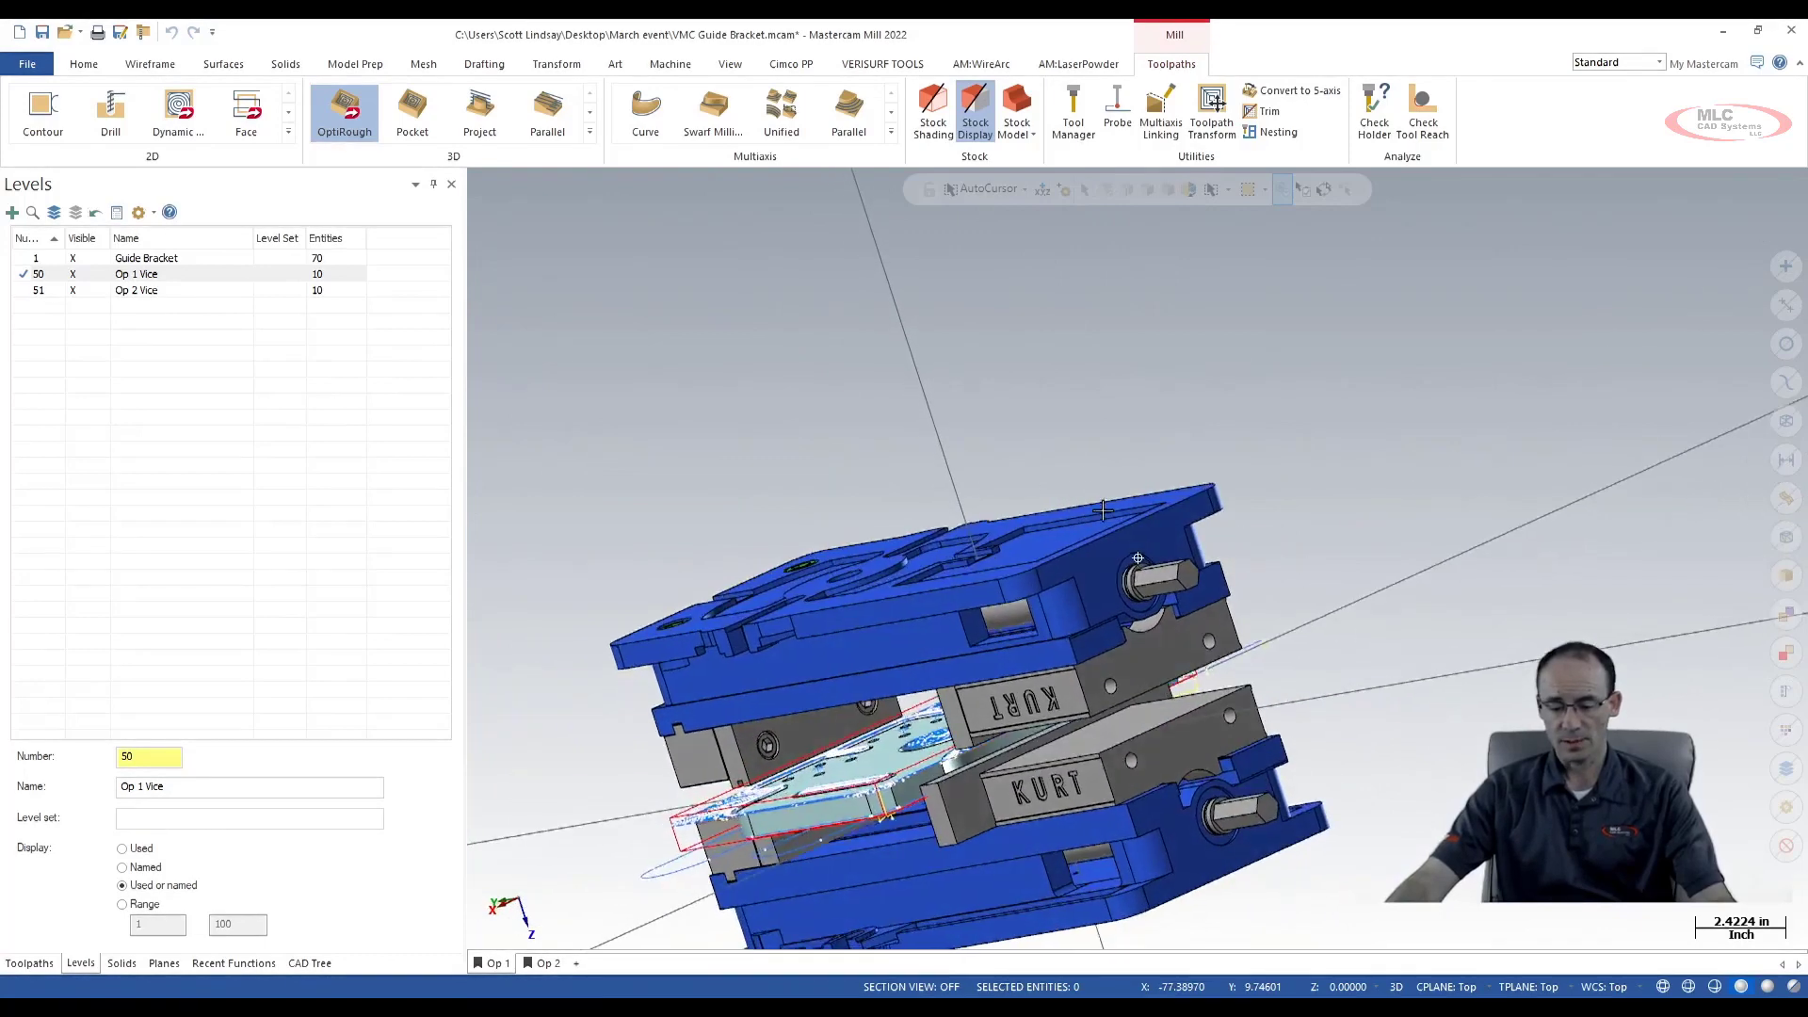
pyautogui.scroll(2, 949, 812)
pyautogui.scroll(1, 949, 781)
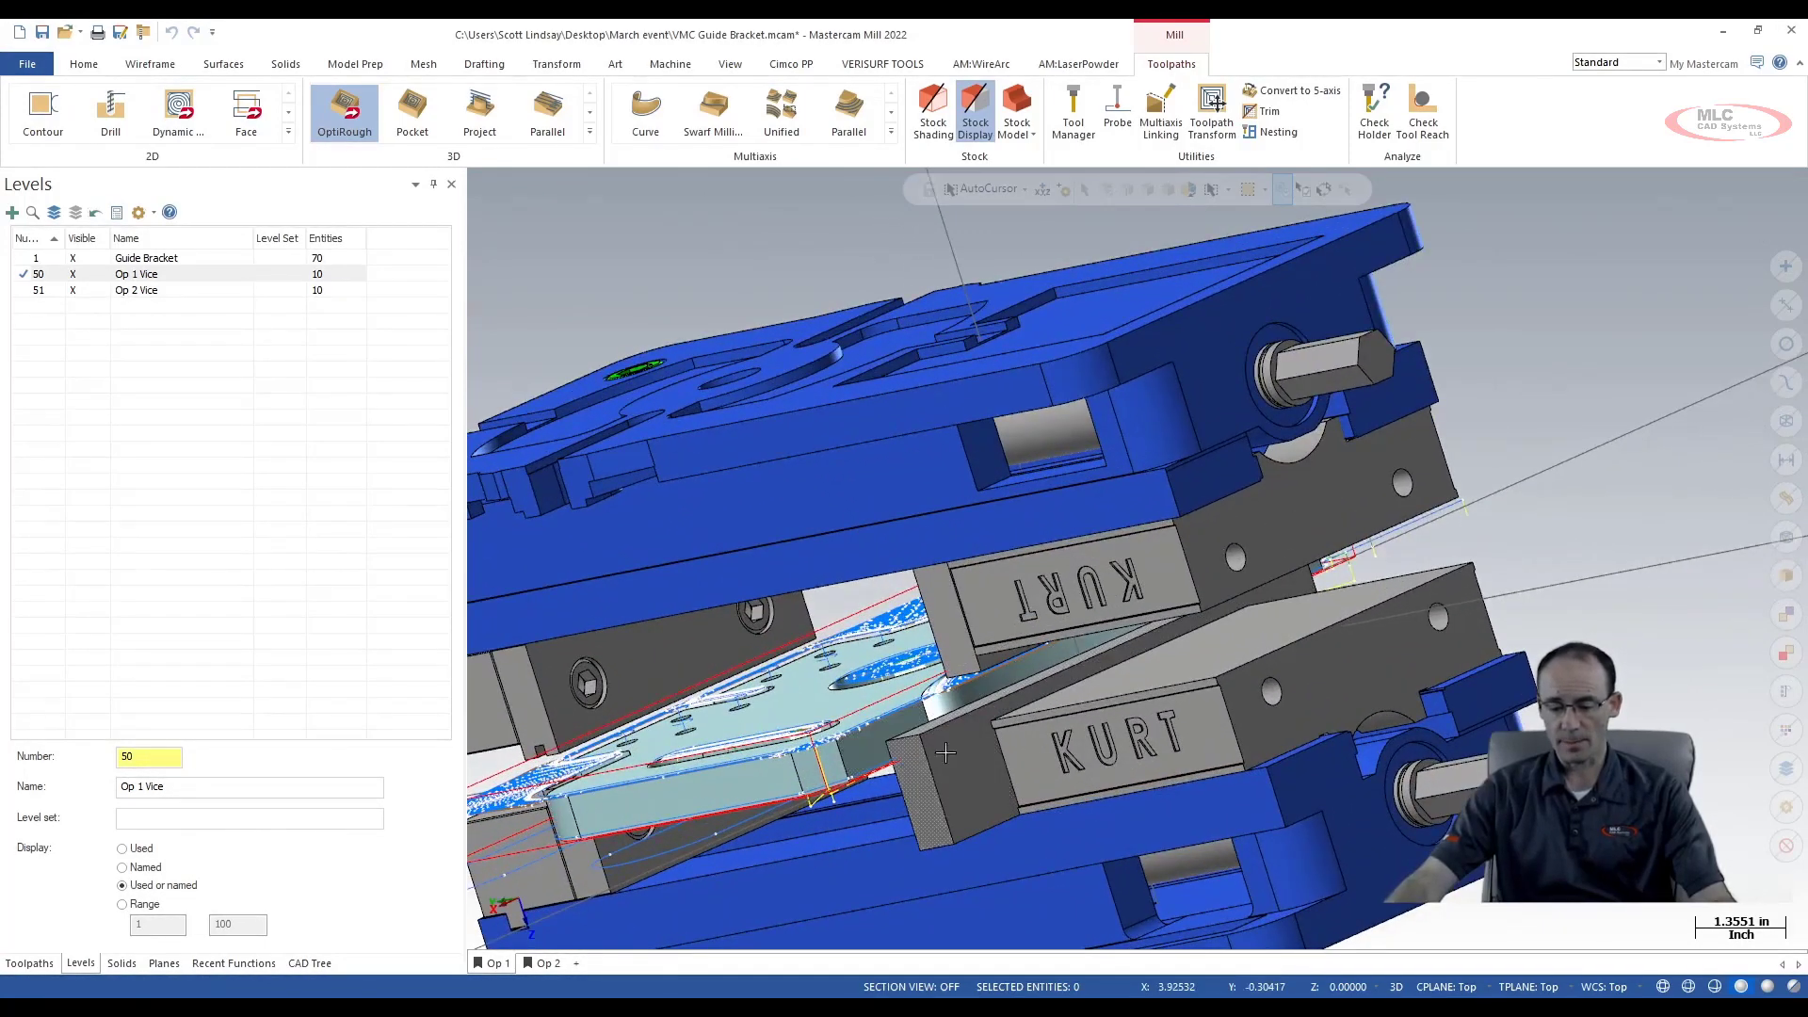
pyautogui.moveTo(995, 751); pyautogui.dragTo(1019, 778, button='middle')
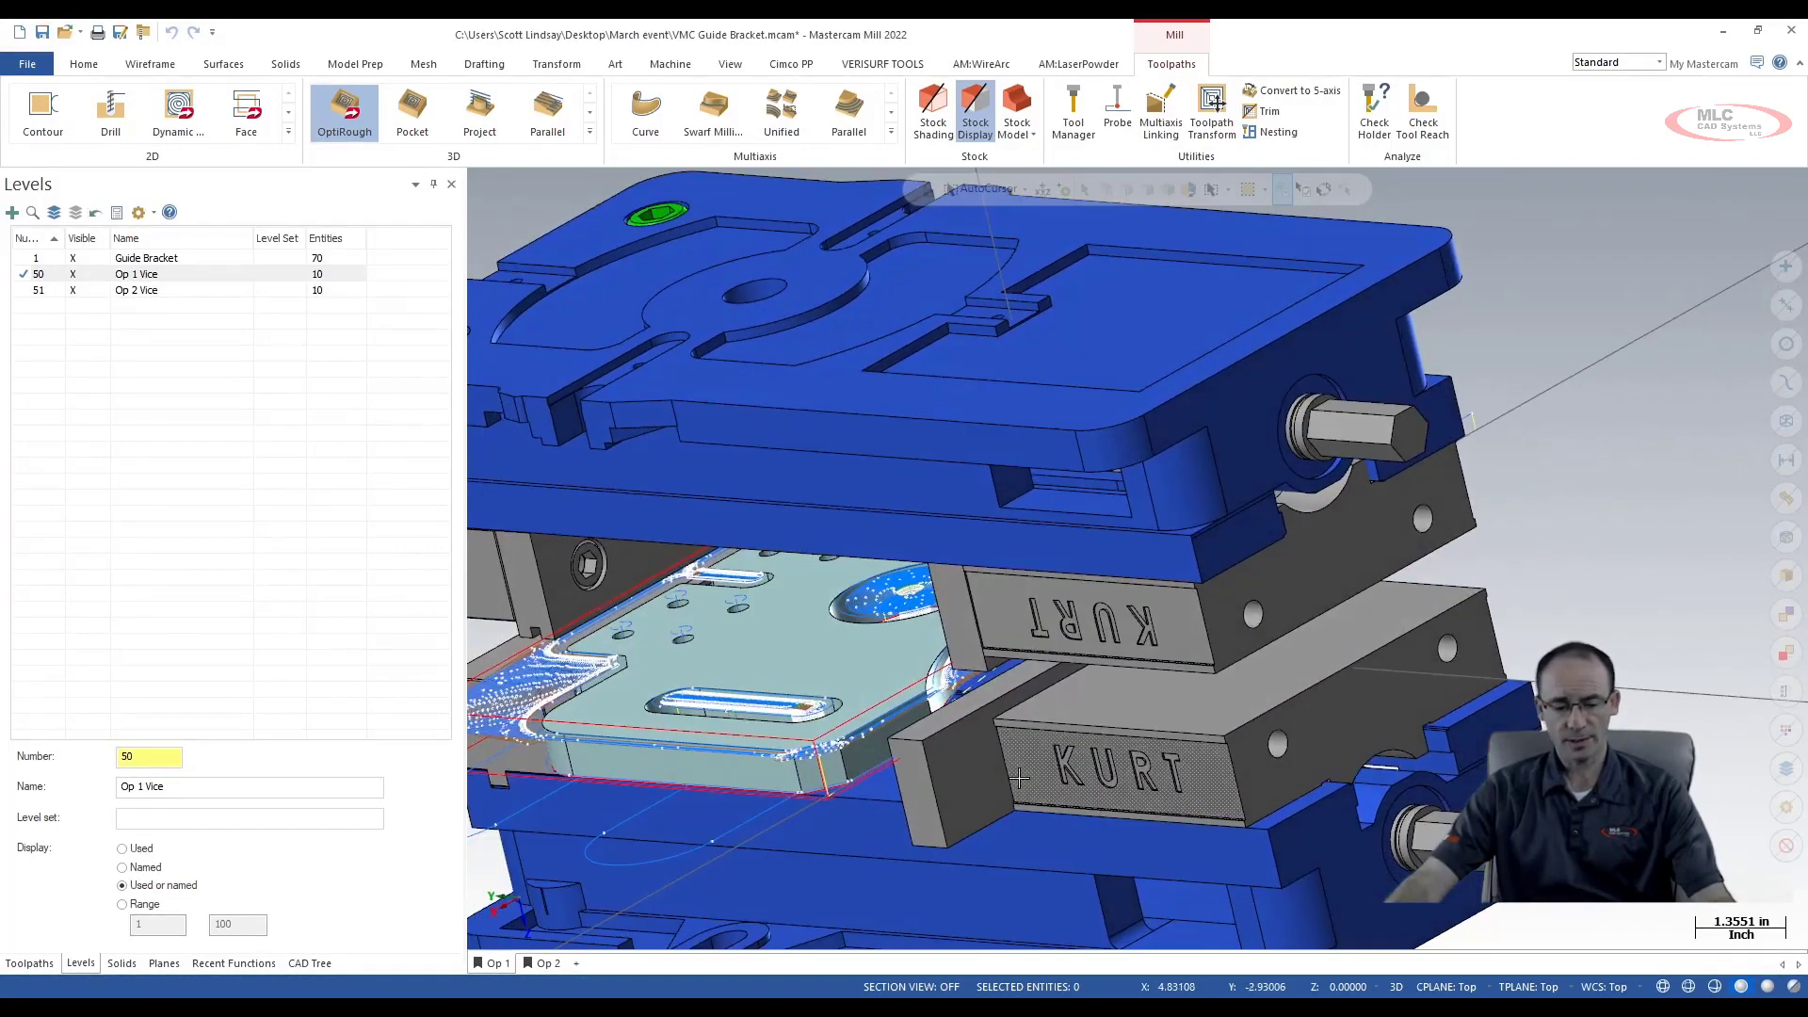
# Switch to the Op 2 viewsheet and inspect the flipped bracket held in its vice
pyautogui.click(545, 963)
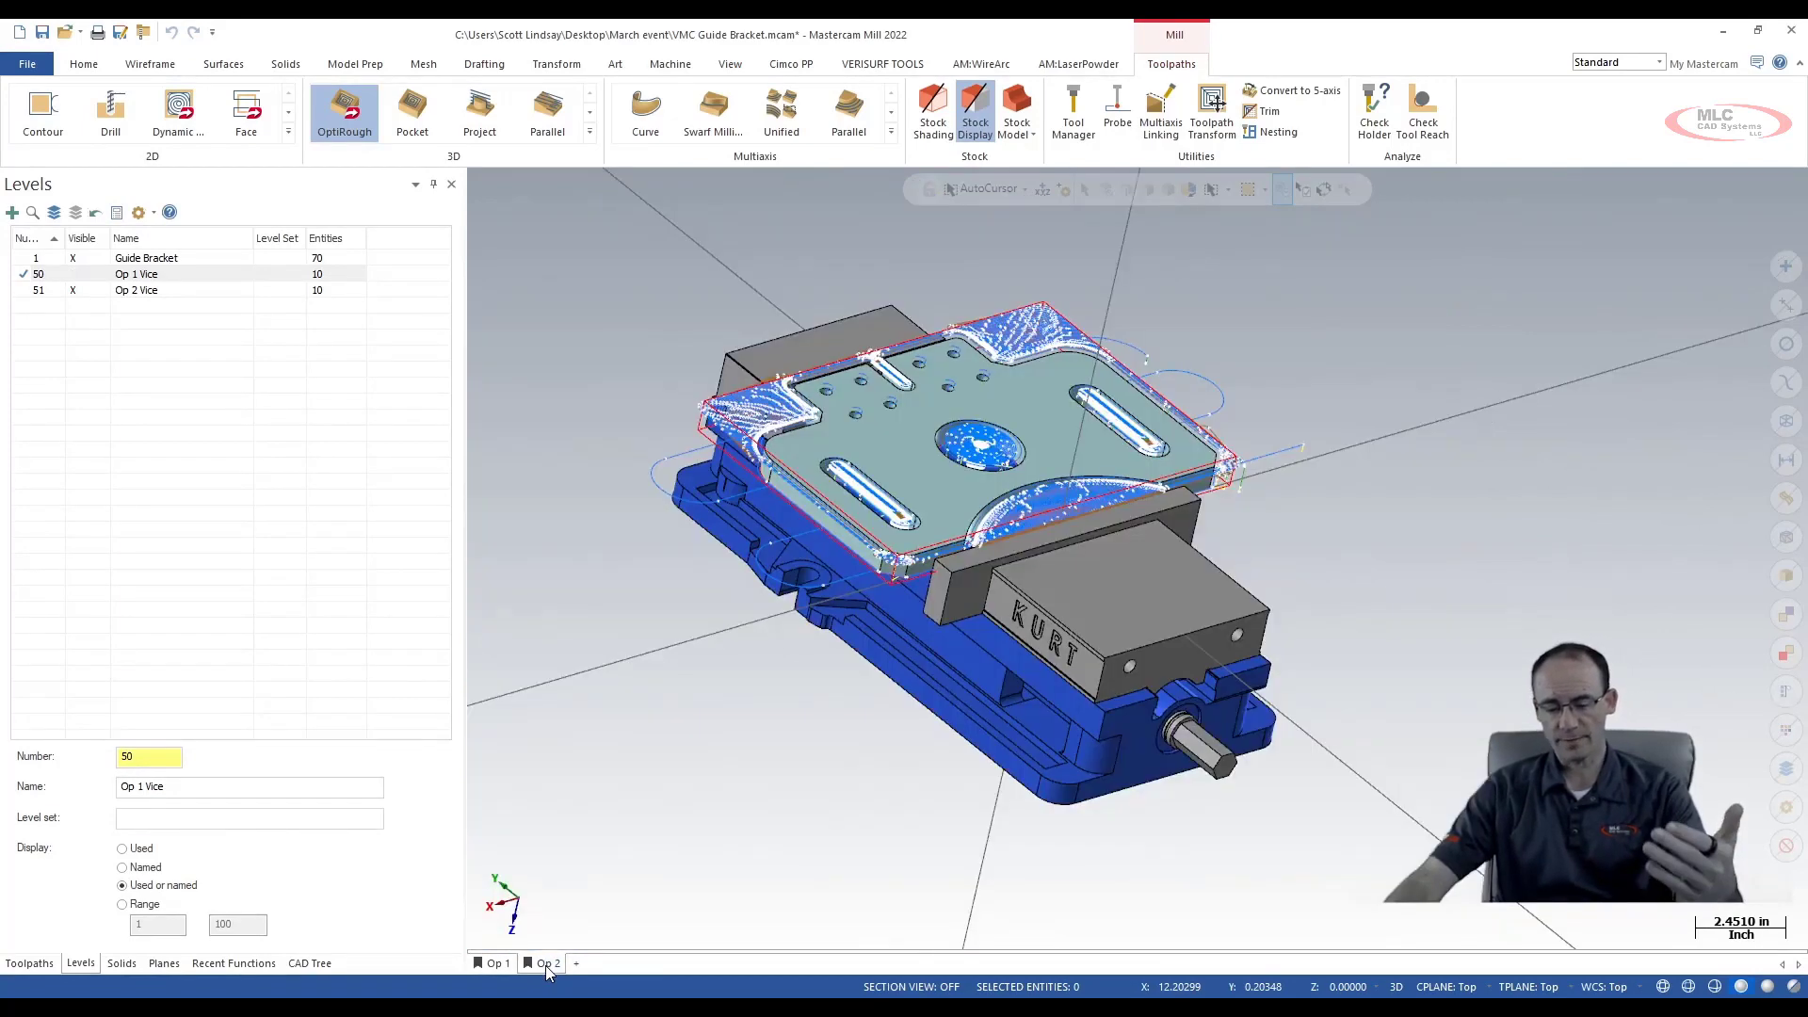
pyautogui.moveTo(895, 697); pyautogui.dragTo(891, 640, button='middle')
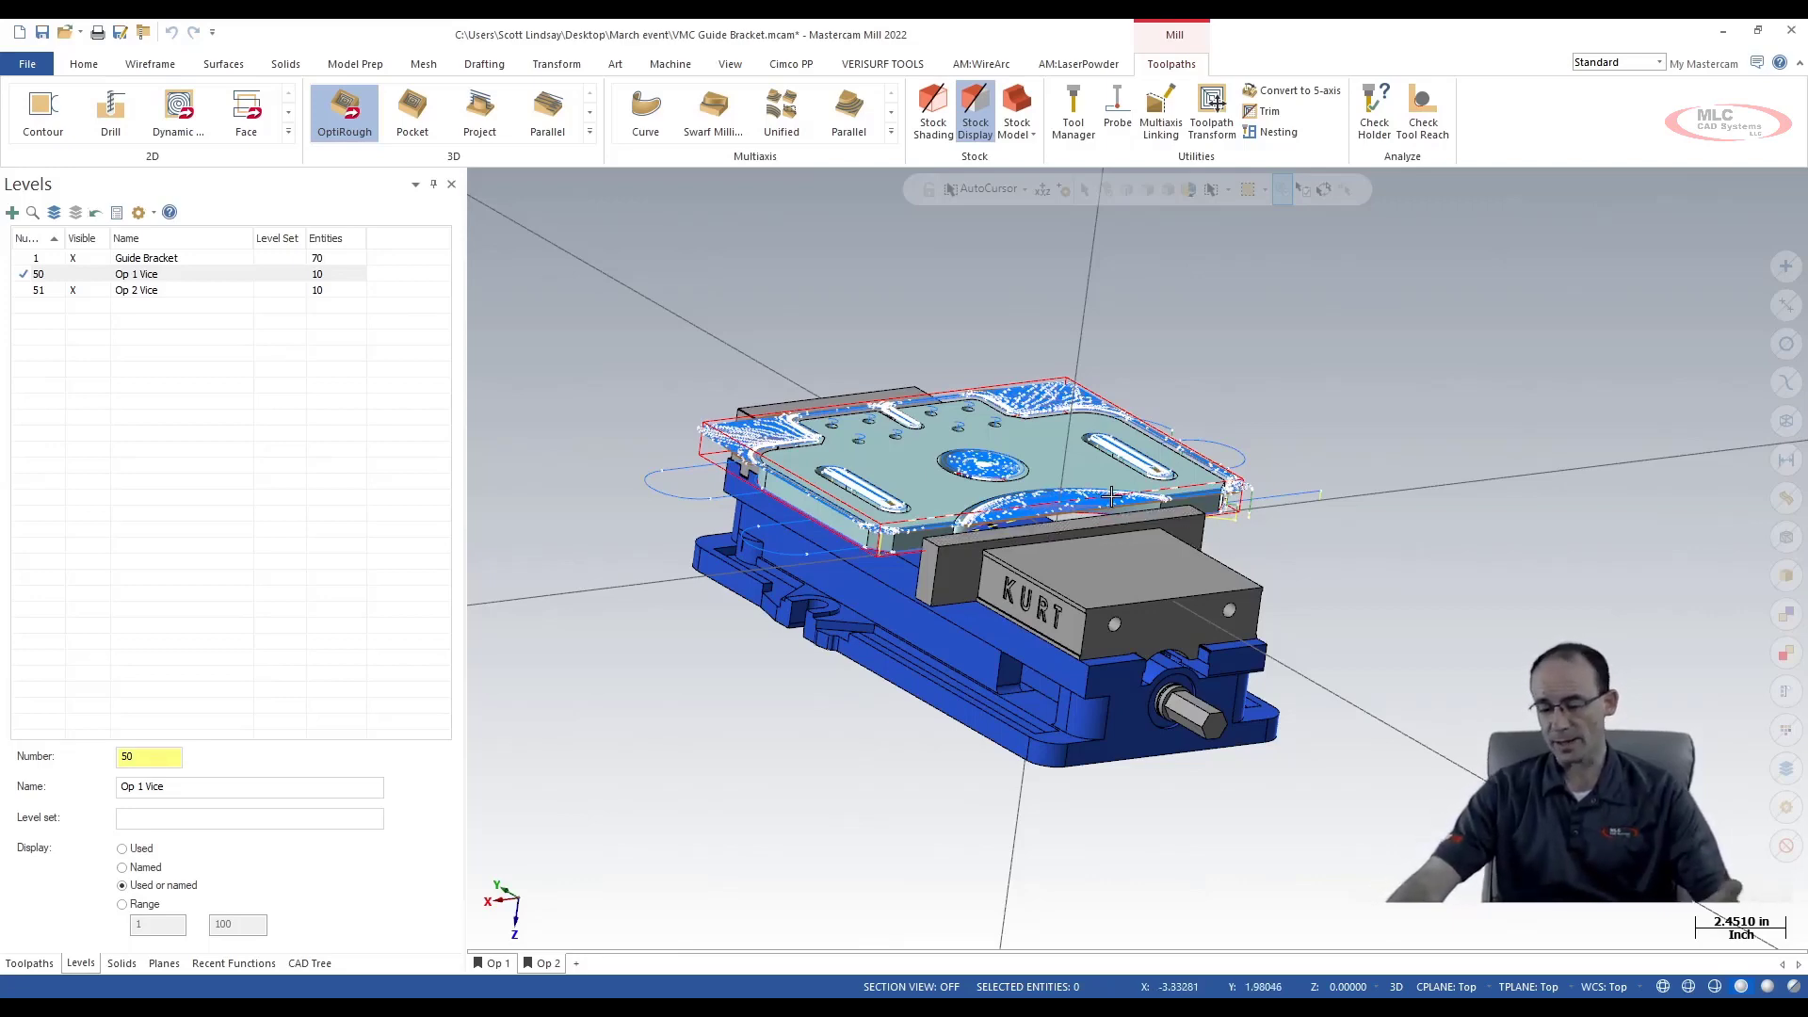
pyautogui.moveTo(1048, 569); pyautogui.dragTo(1095, 582, button='middle')
pyautogui.click(43, 960)
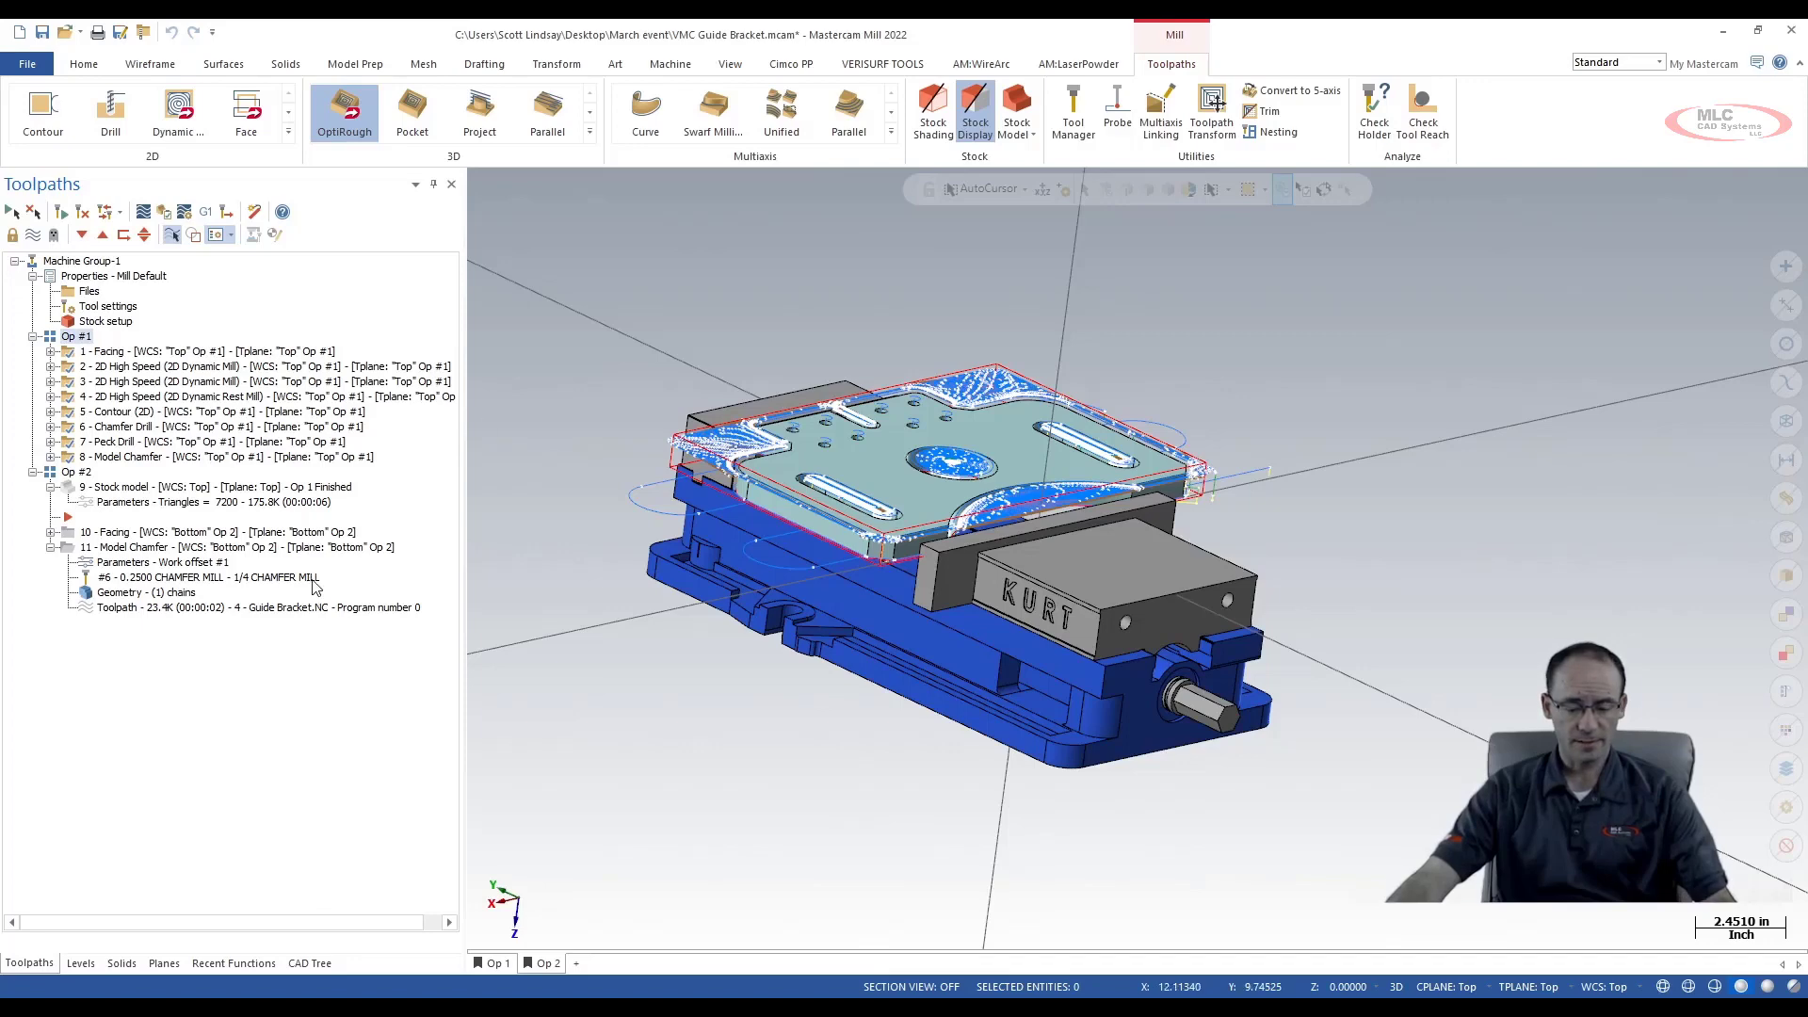
pyautogui.moveTo(1040, 544); pyautogui.dragTo(1040, 544, button='middle')
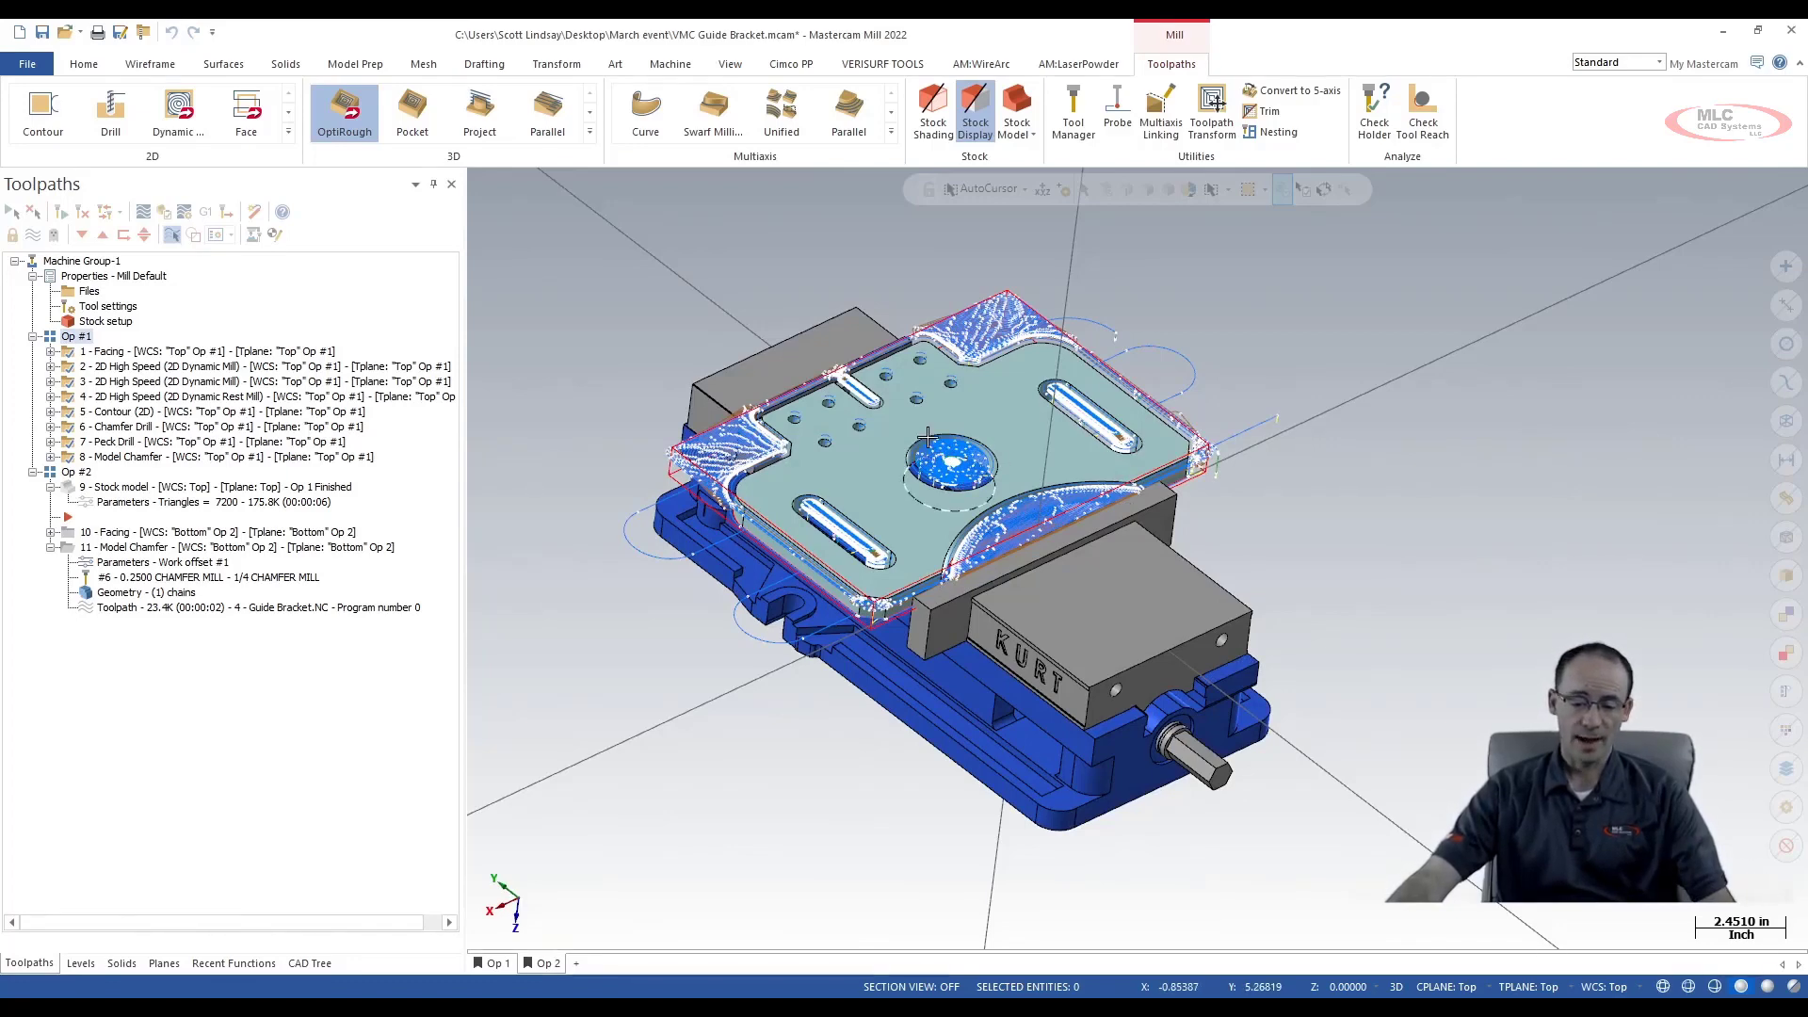
# Check the origins and work offsets of the "Top" Op #1 and "Bottom" Op 2 planes
pyautogui.click(163, 963)
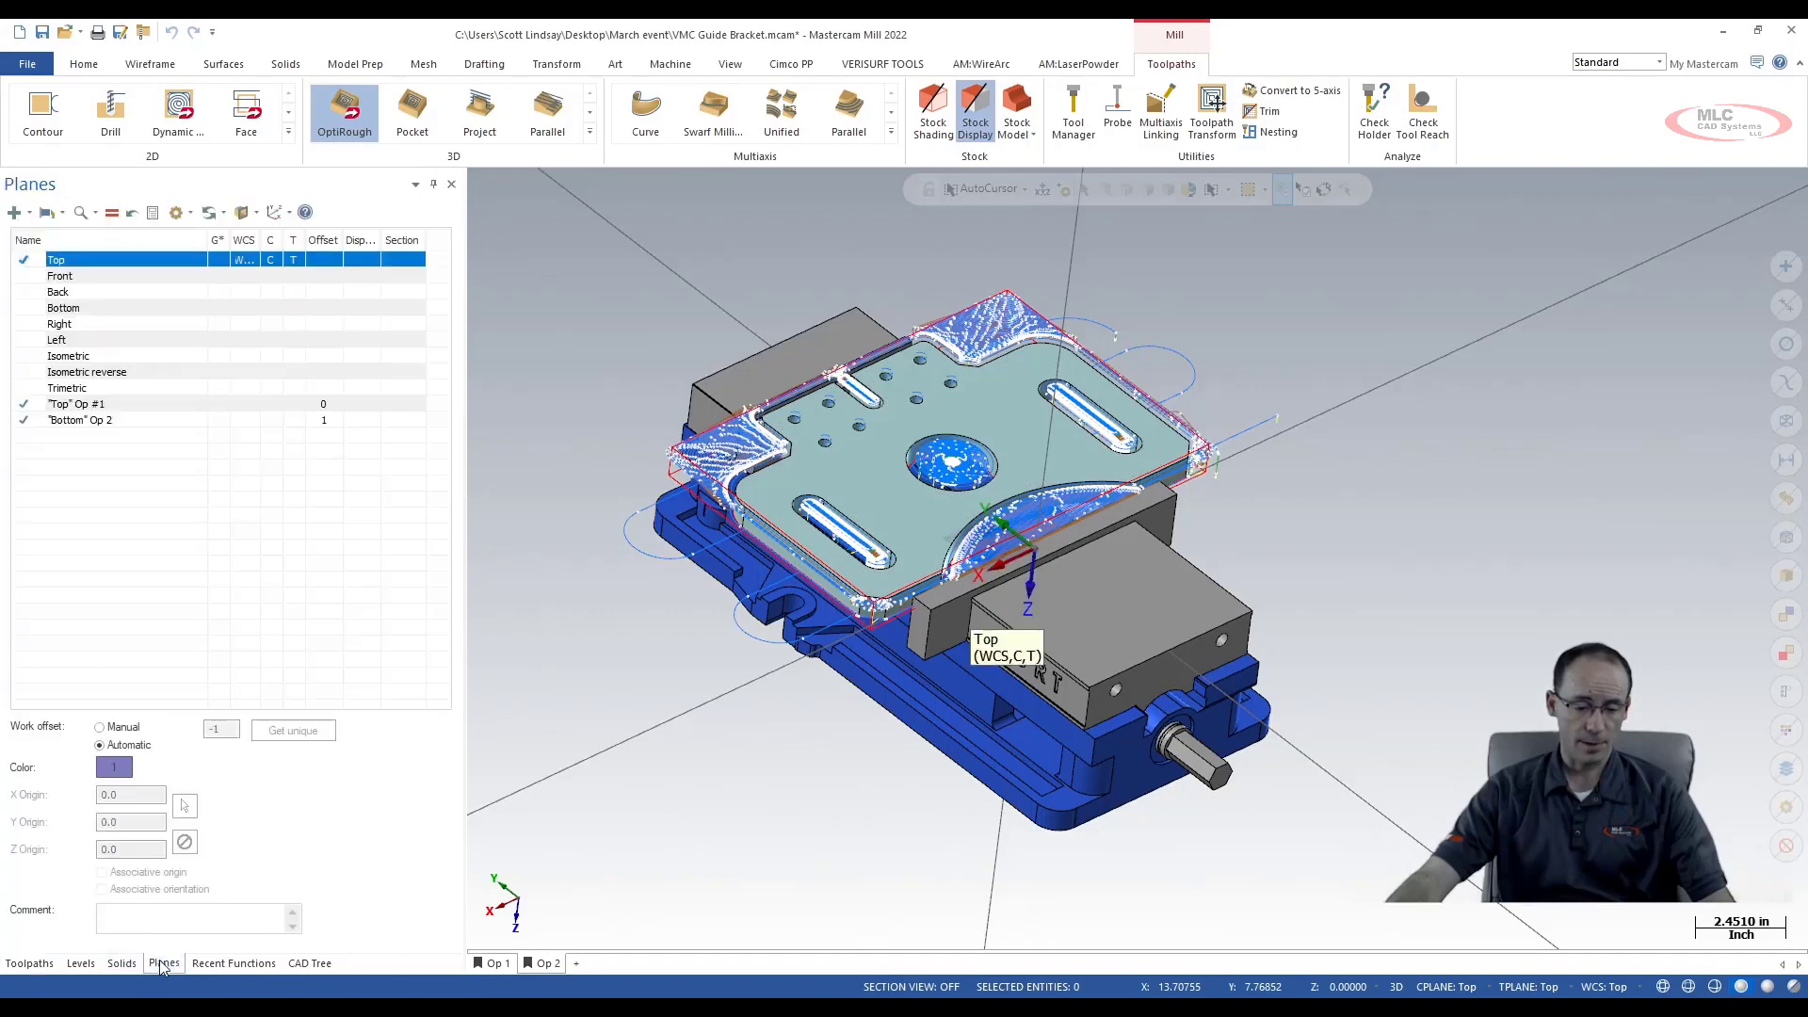
pyautogui.click(193, 404)
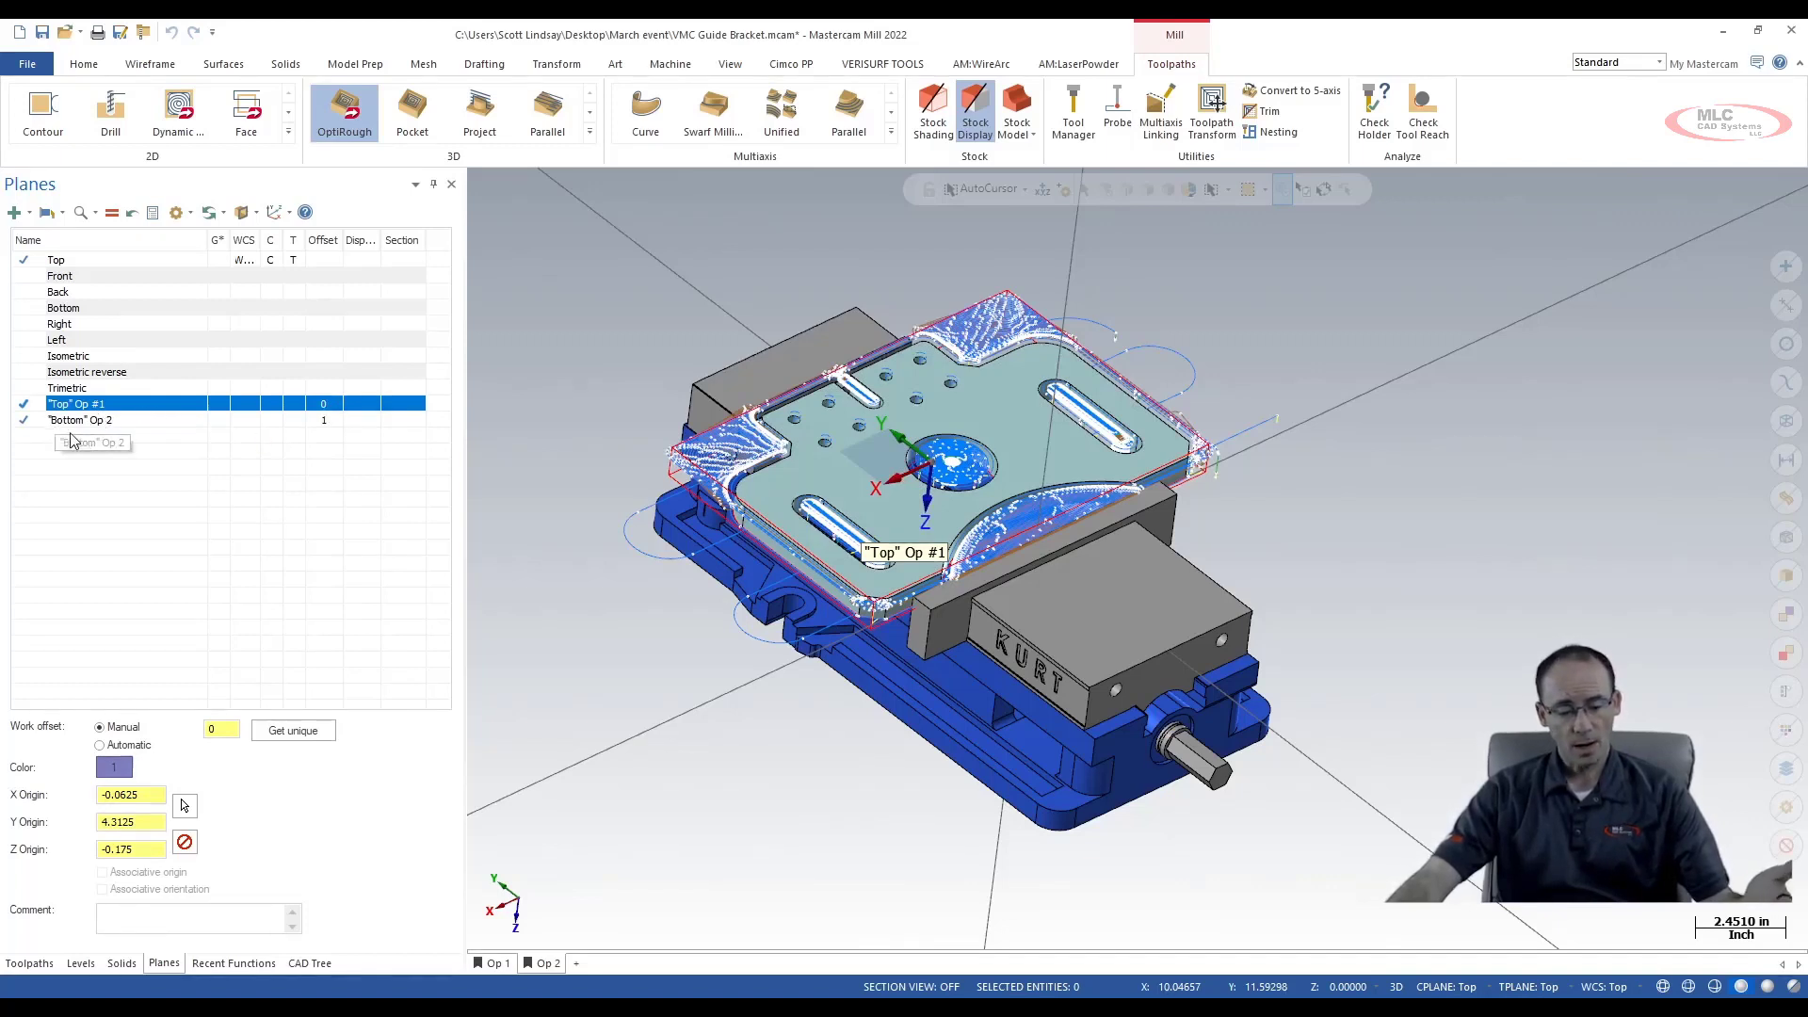
pyautogui.click(118, 421)
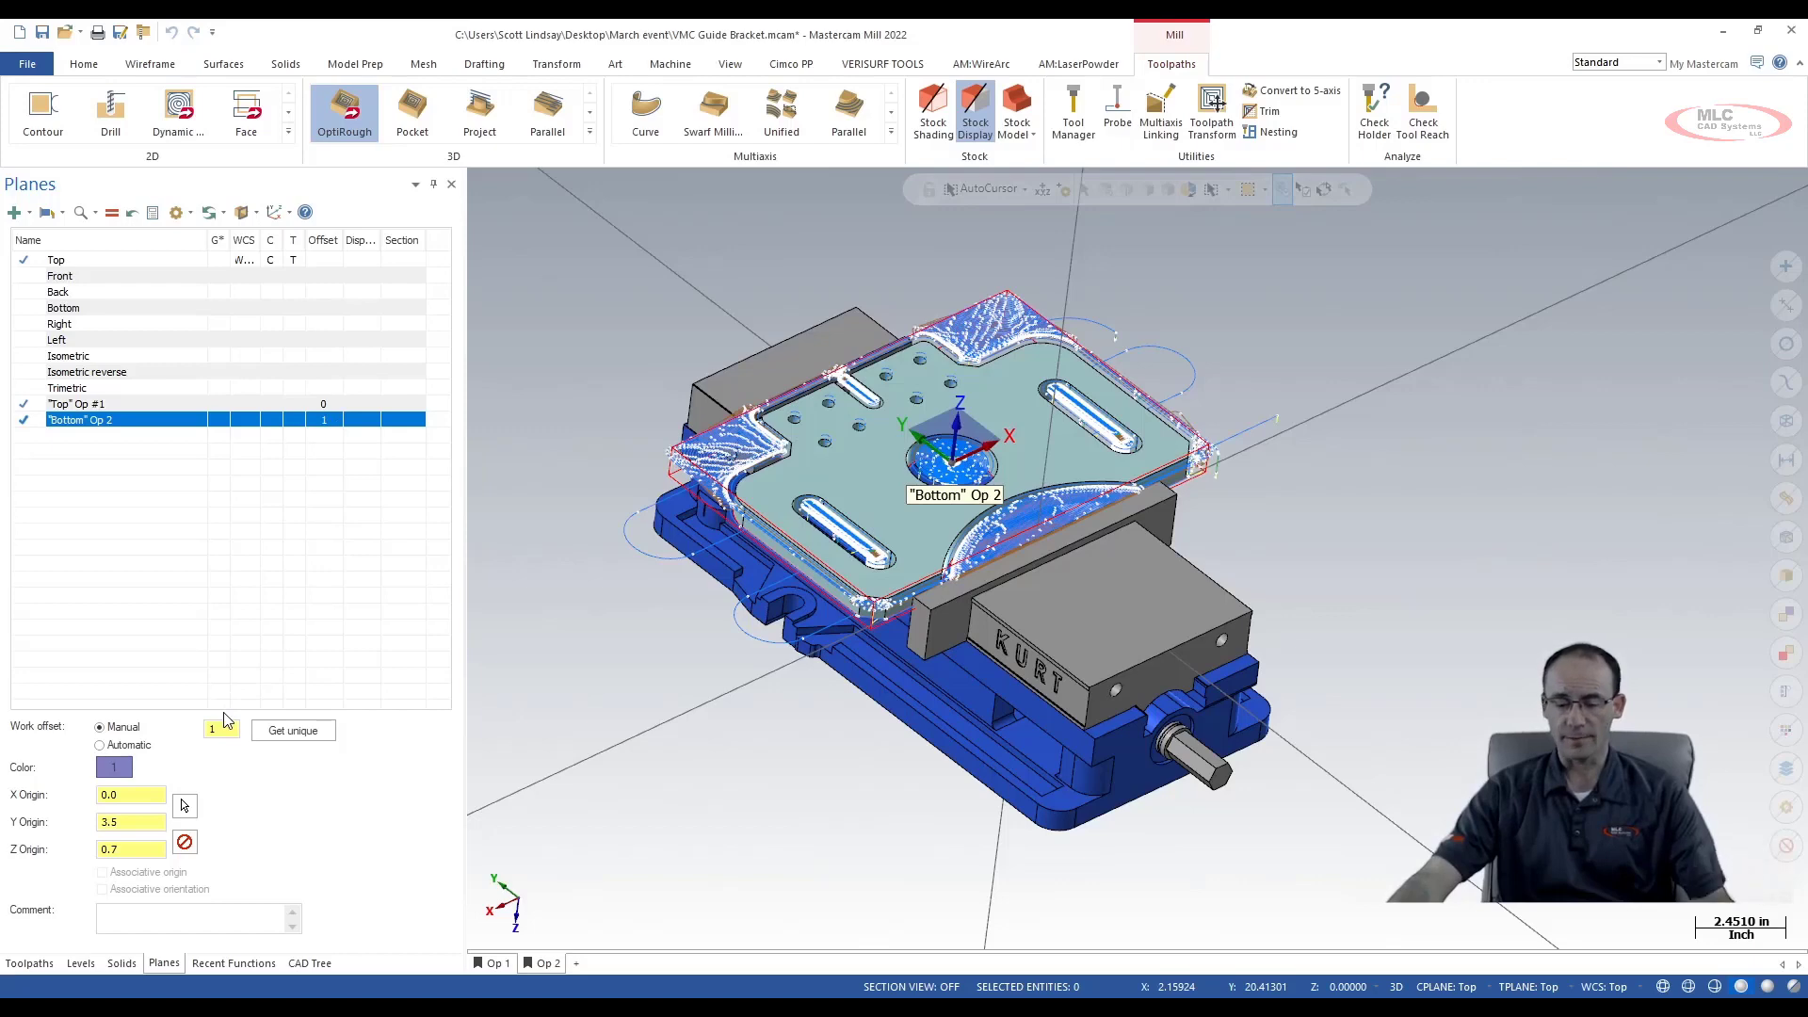
# Define a stock model named Finished op1 with its rectangular shape taken from Stock Setup and the Op #1 group as source operations
pyautogui.click(29, 964)
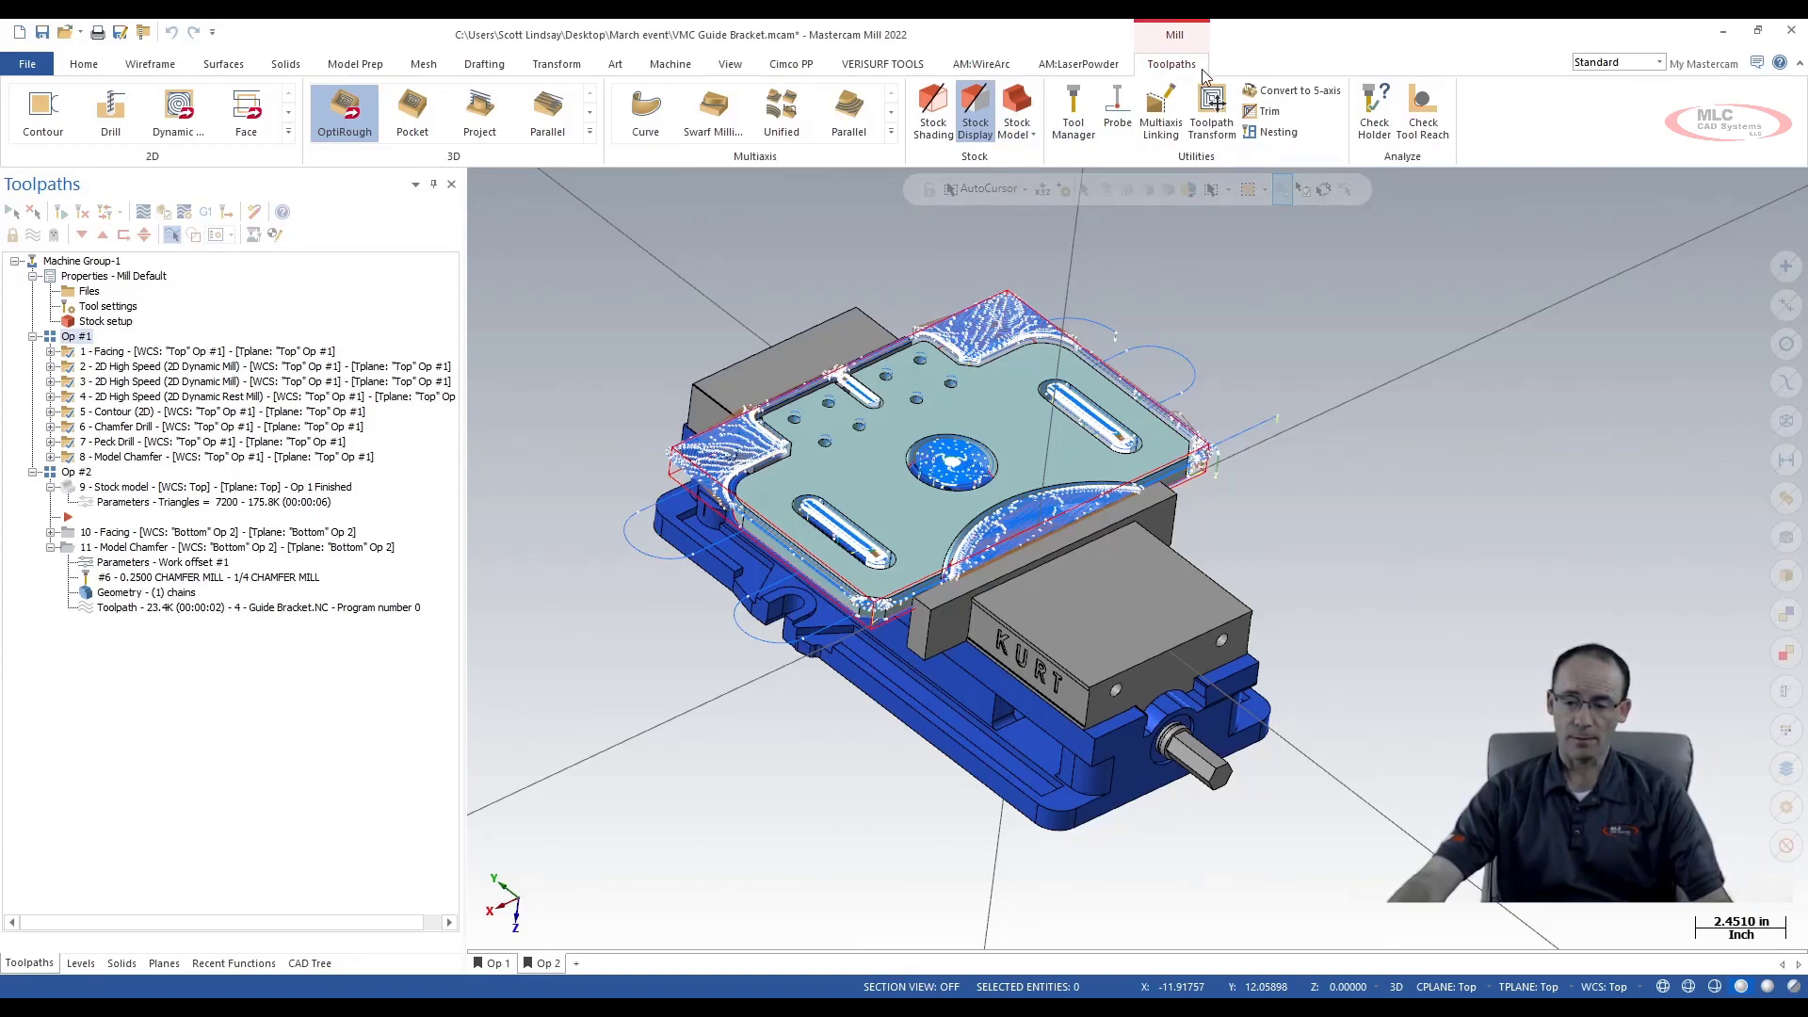
pyautogui.click(1019, 103)
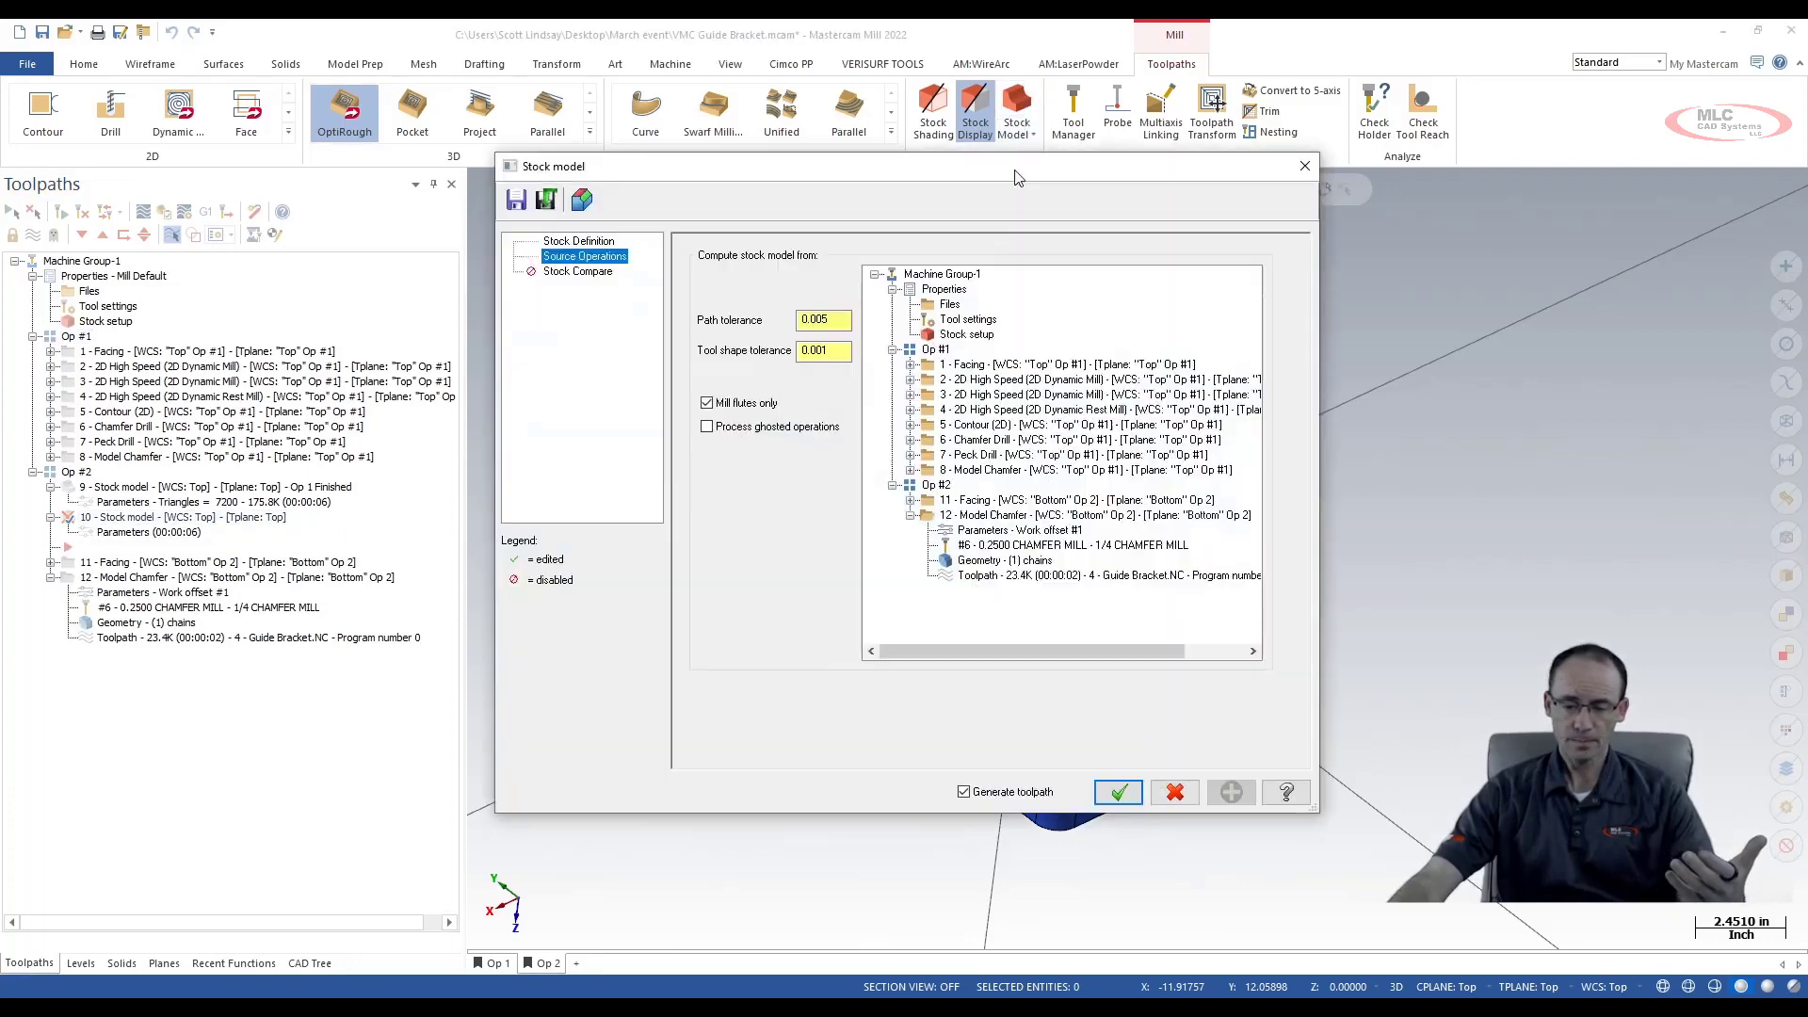
pyautogui.click(592, 243)
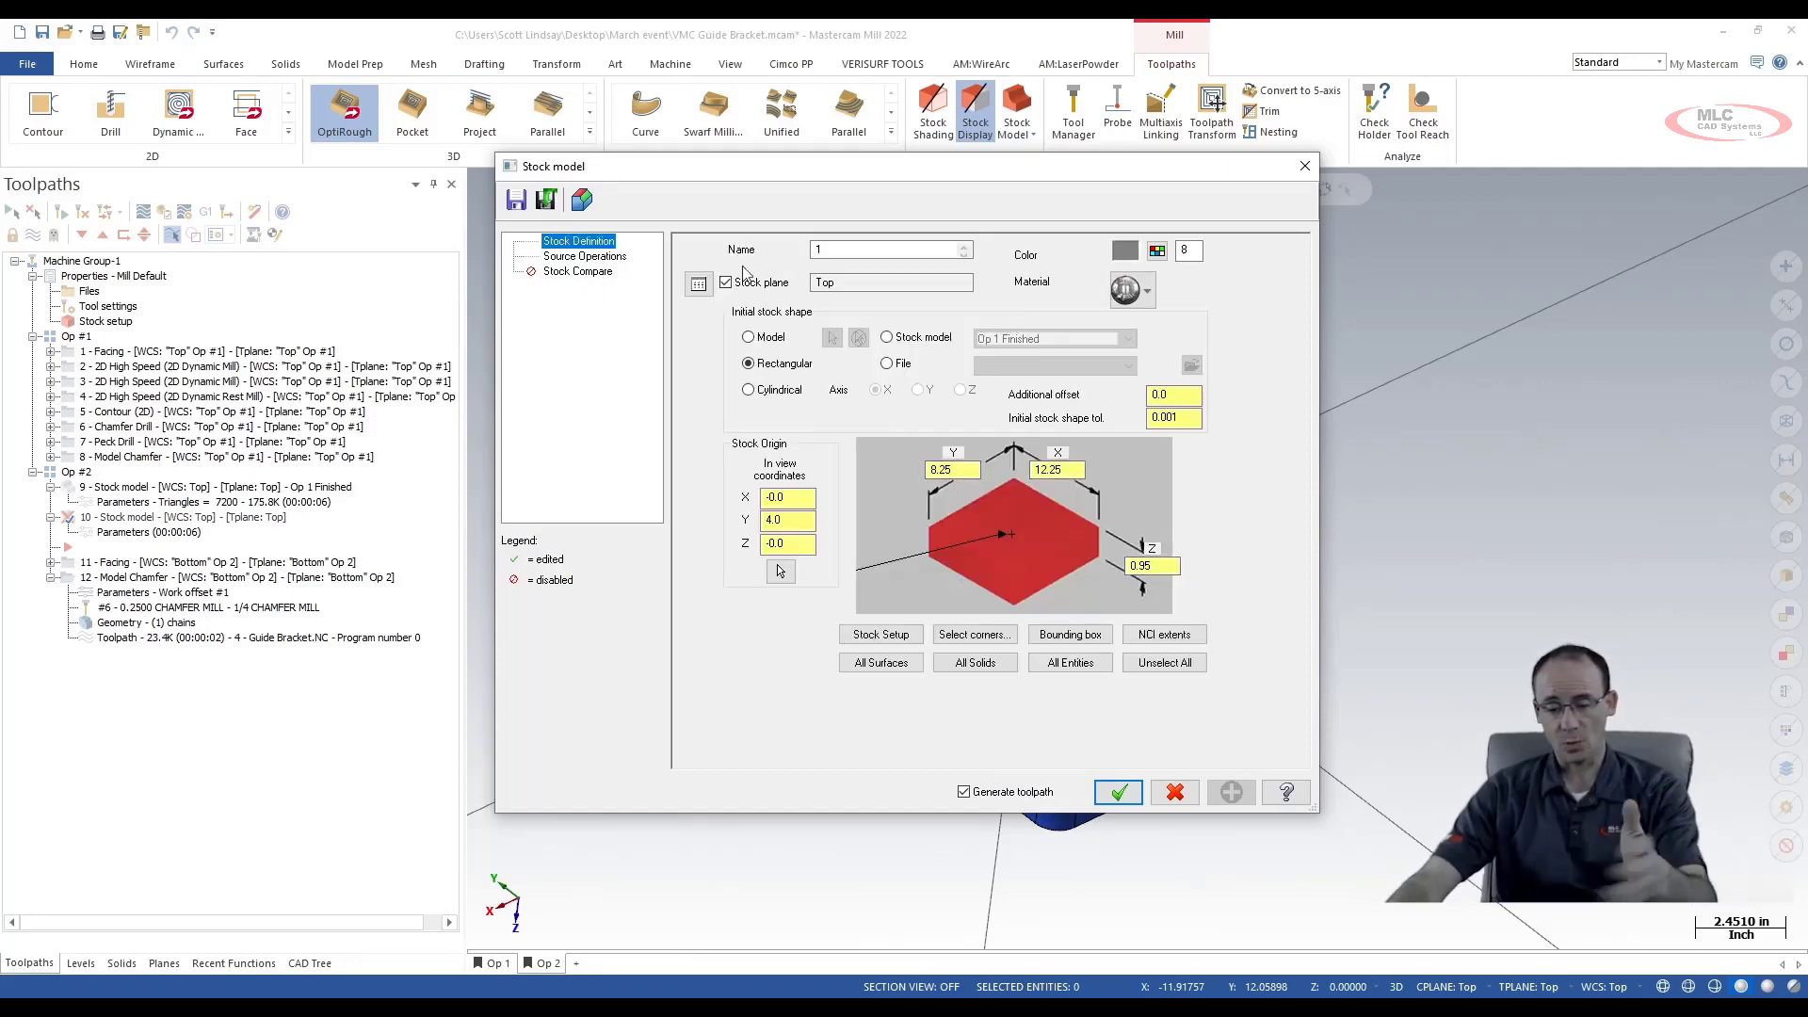
pyautogui.click(843, 251)
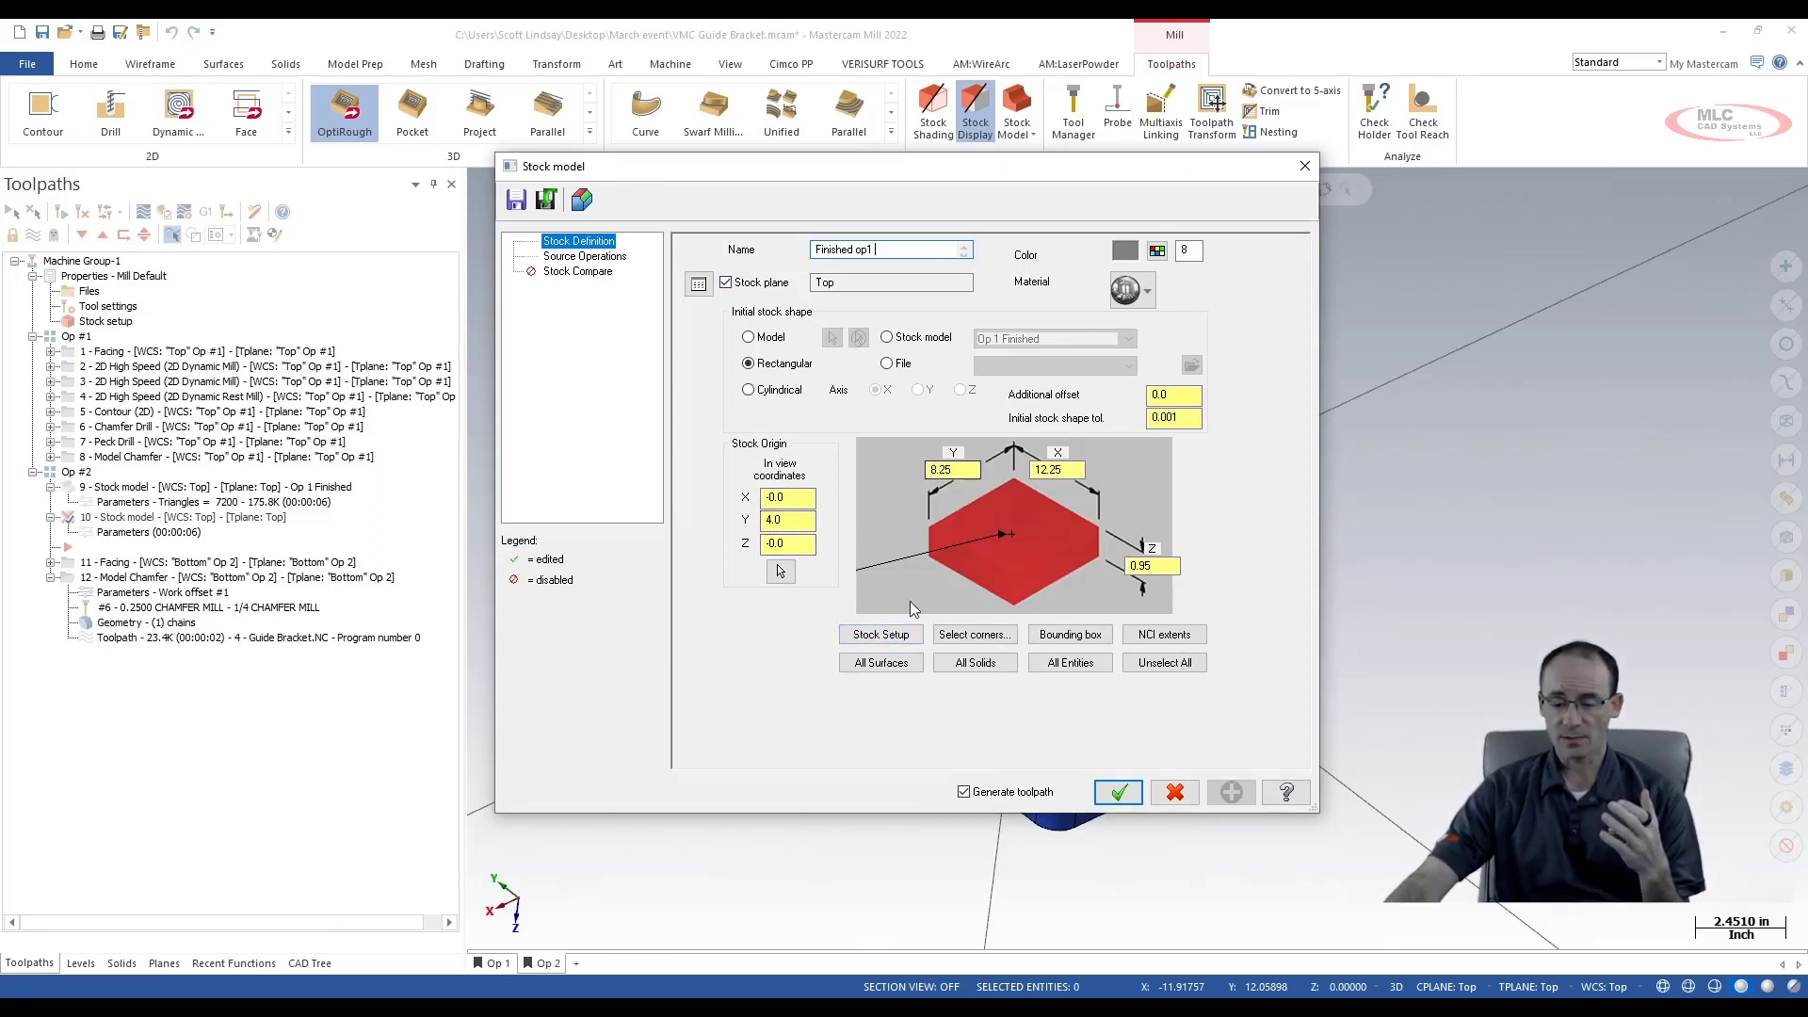
pyautogui.click(893, 637)
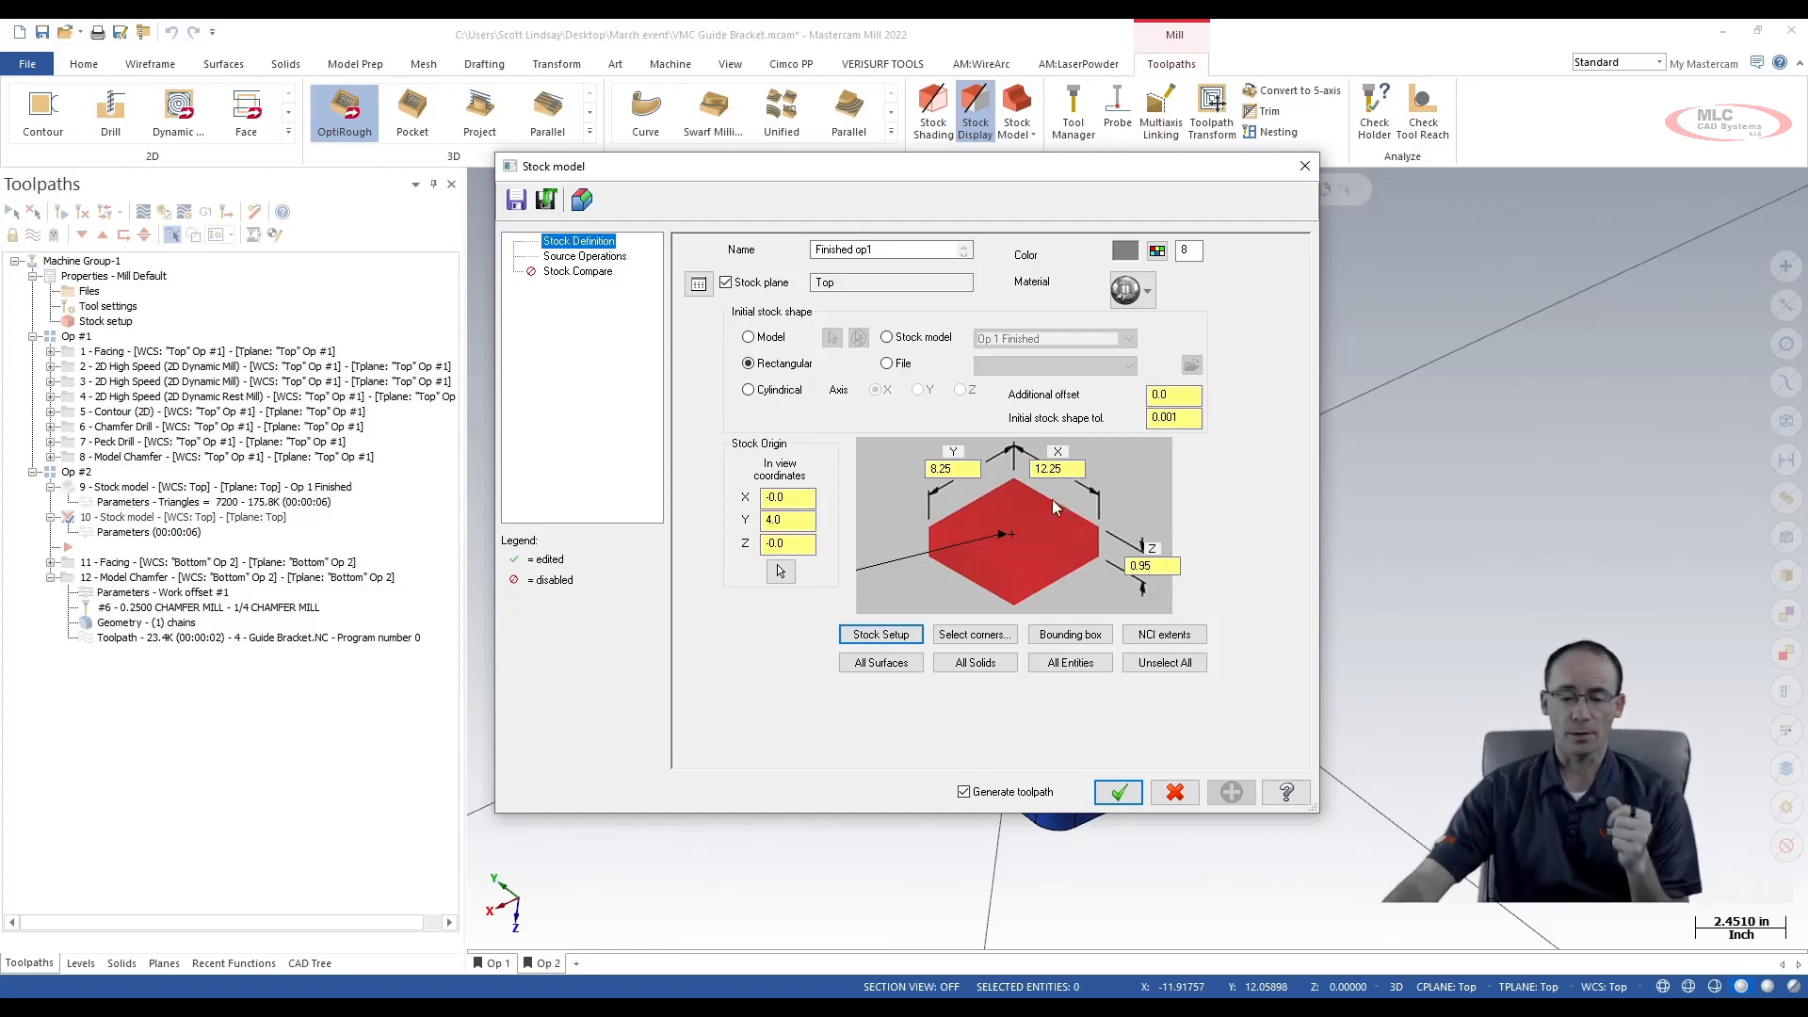
pyautogui.click(604, 260)
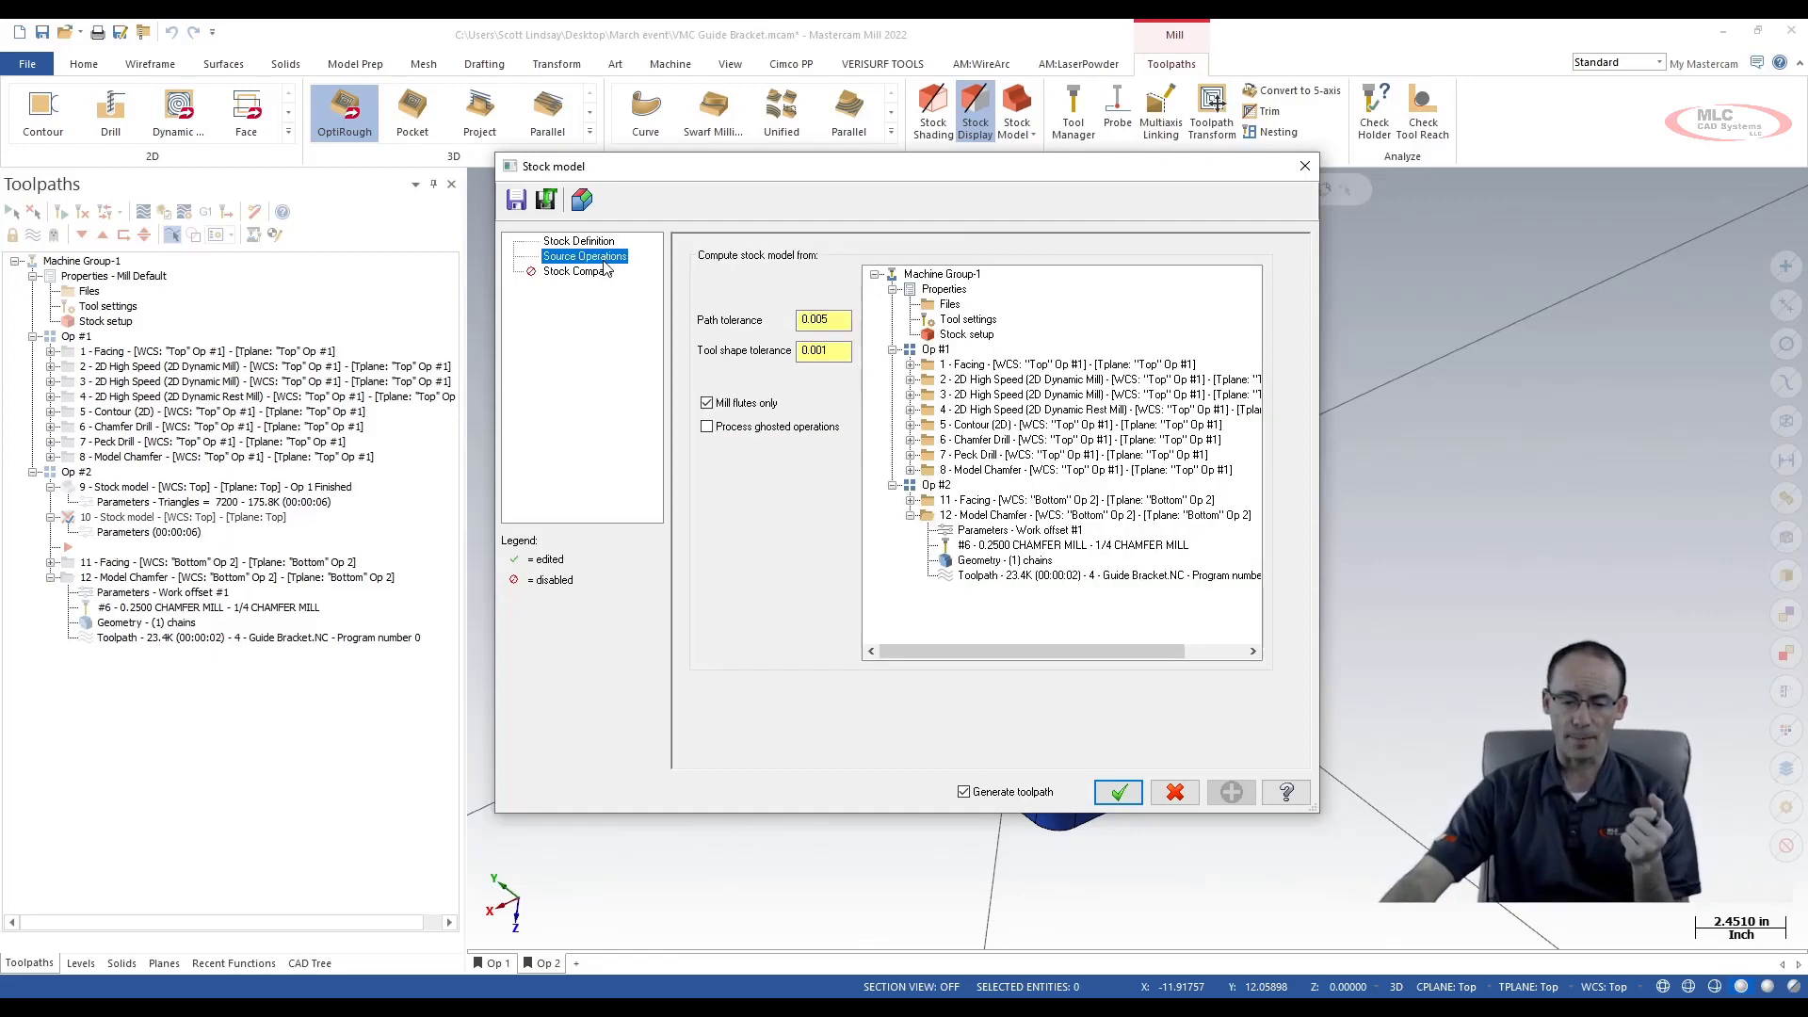
pyautogui.click(942, 350)
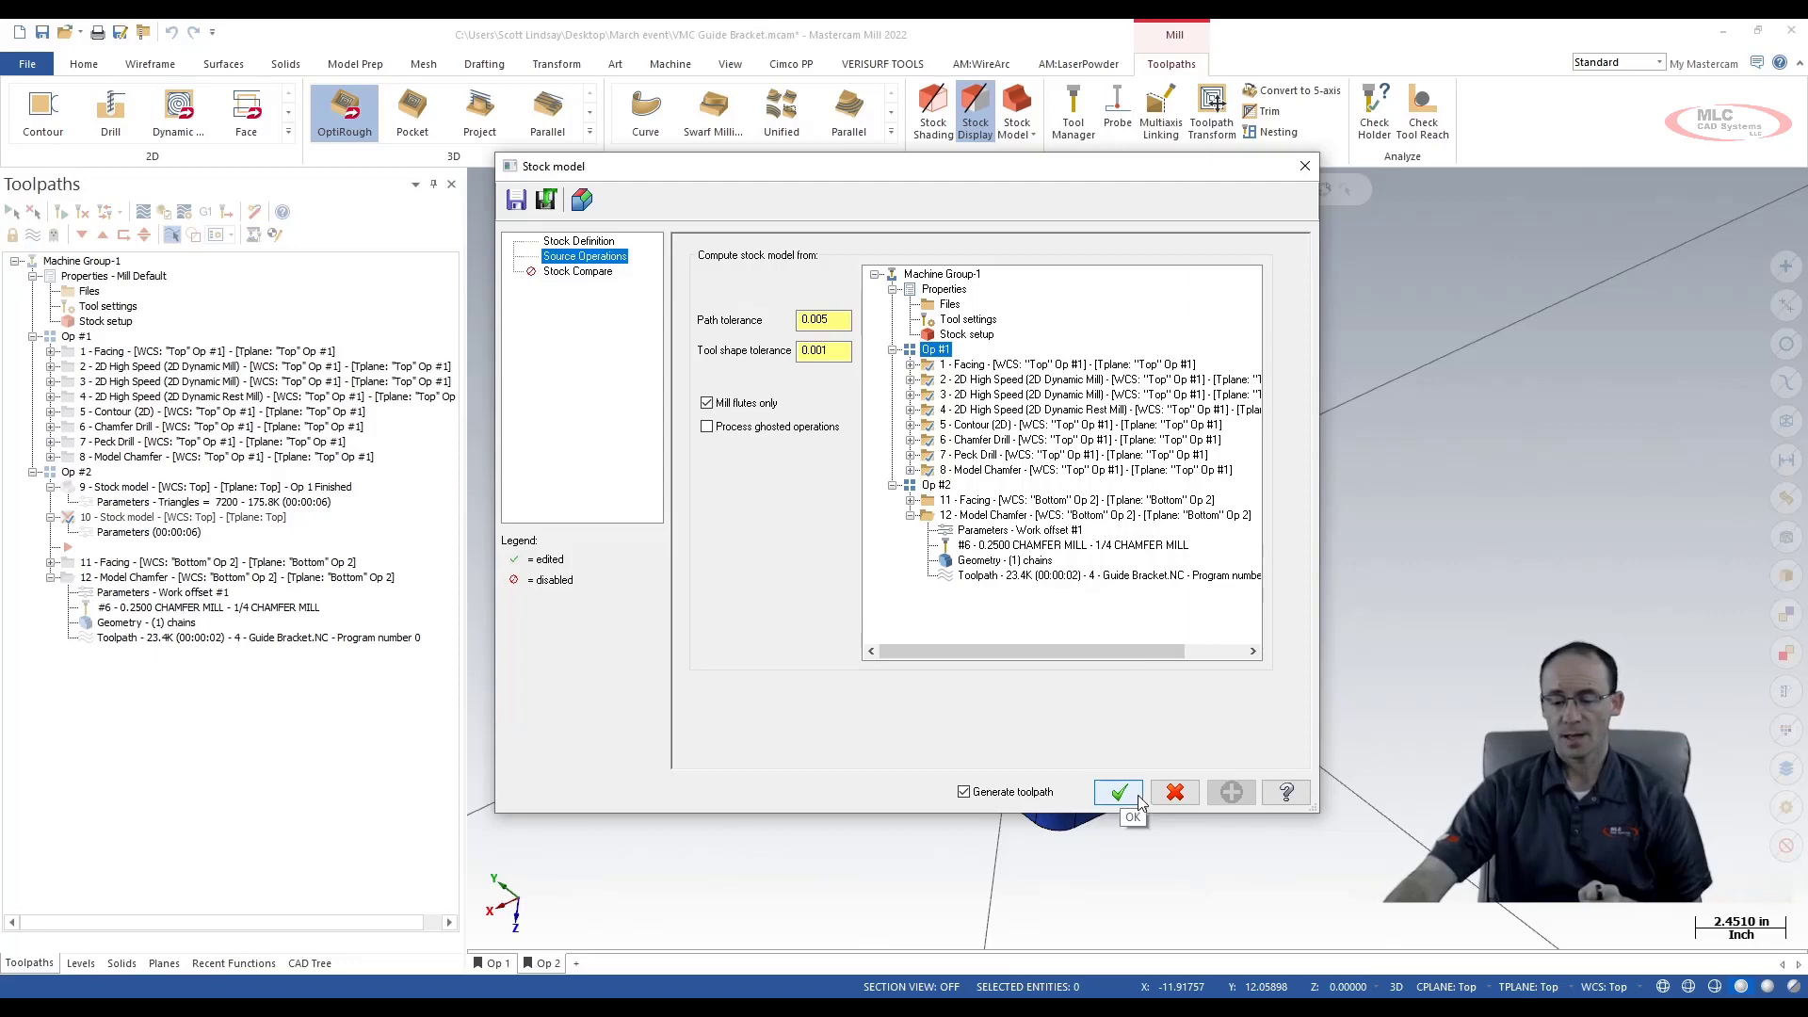
# Set the Finished op1 stock model's color to orange 93 and generate it
pyautogui.click(594, 244)
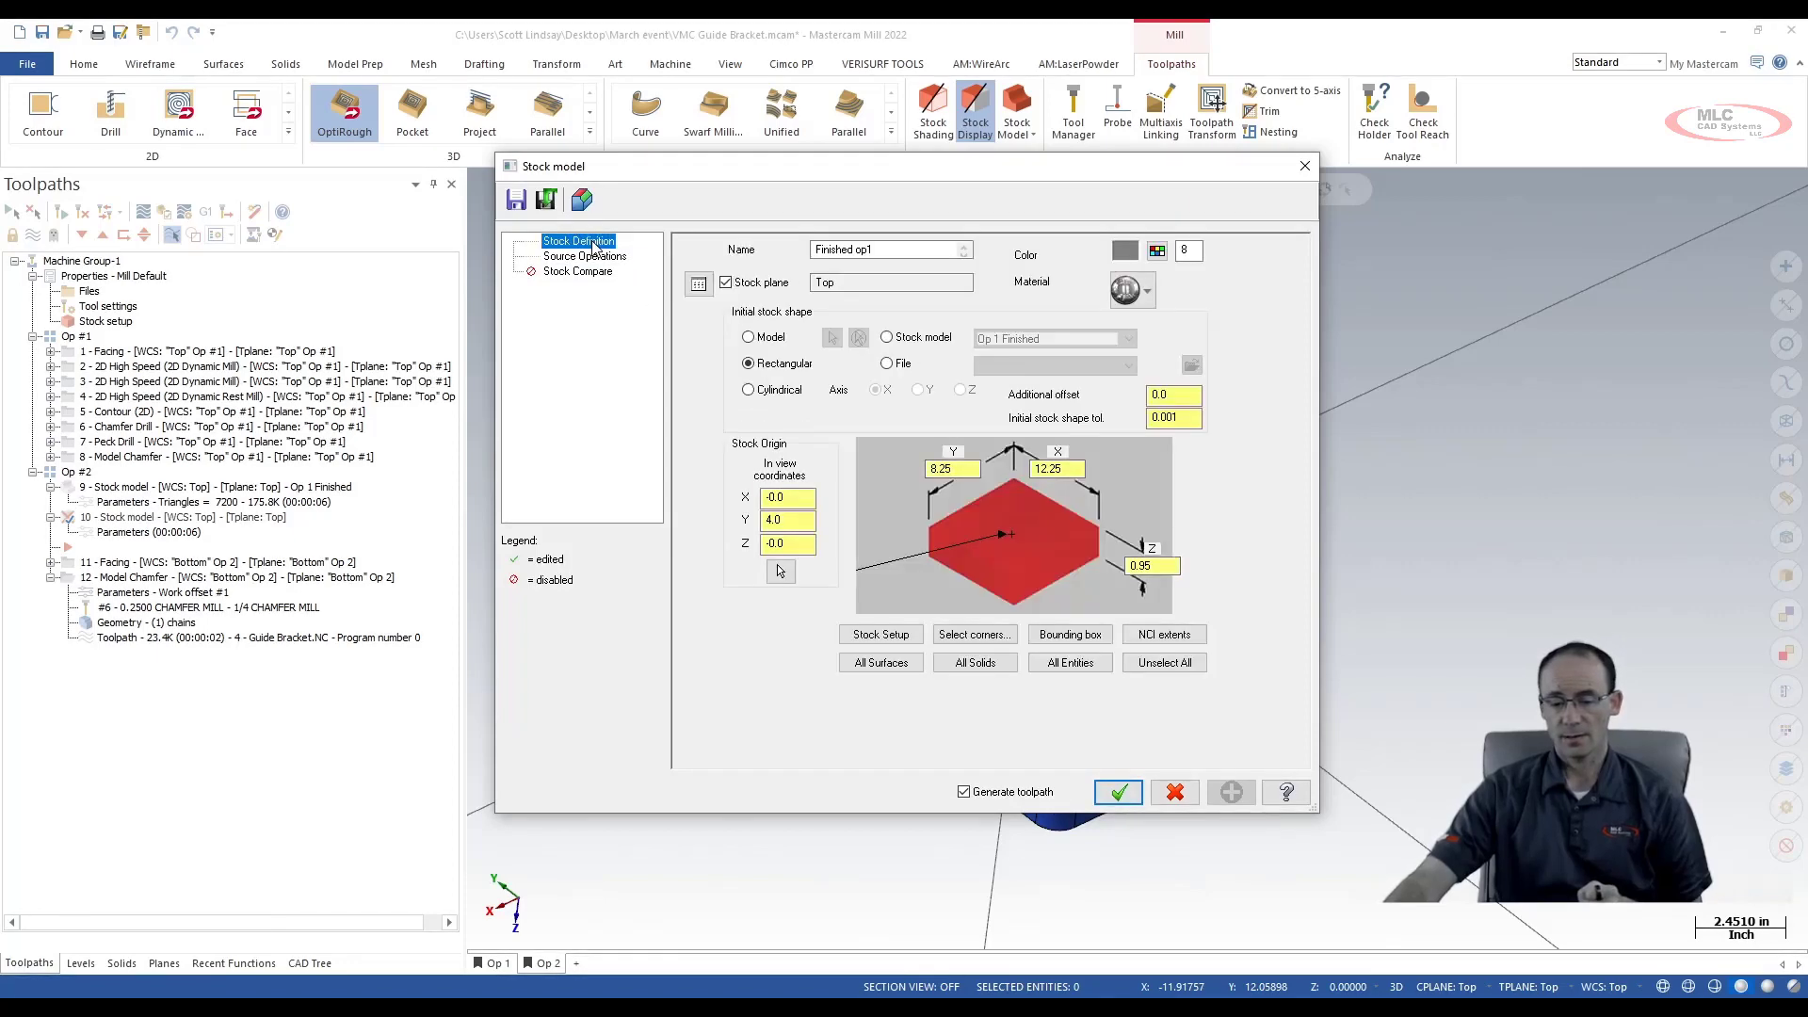
pyautogui.click(1156, 252)
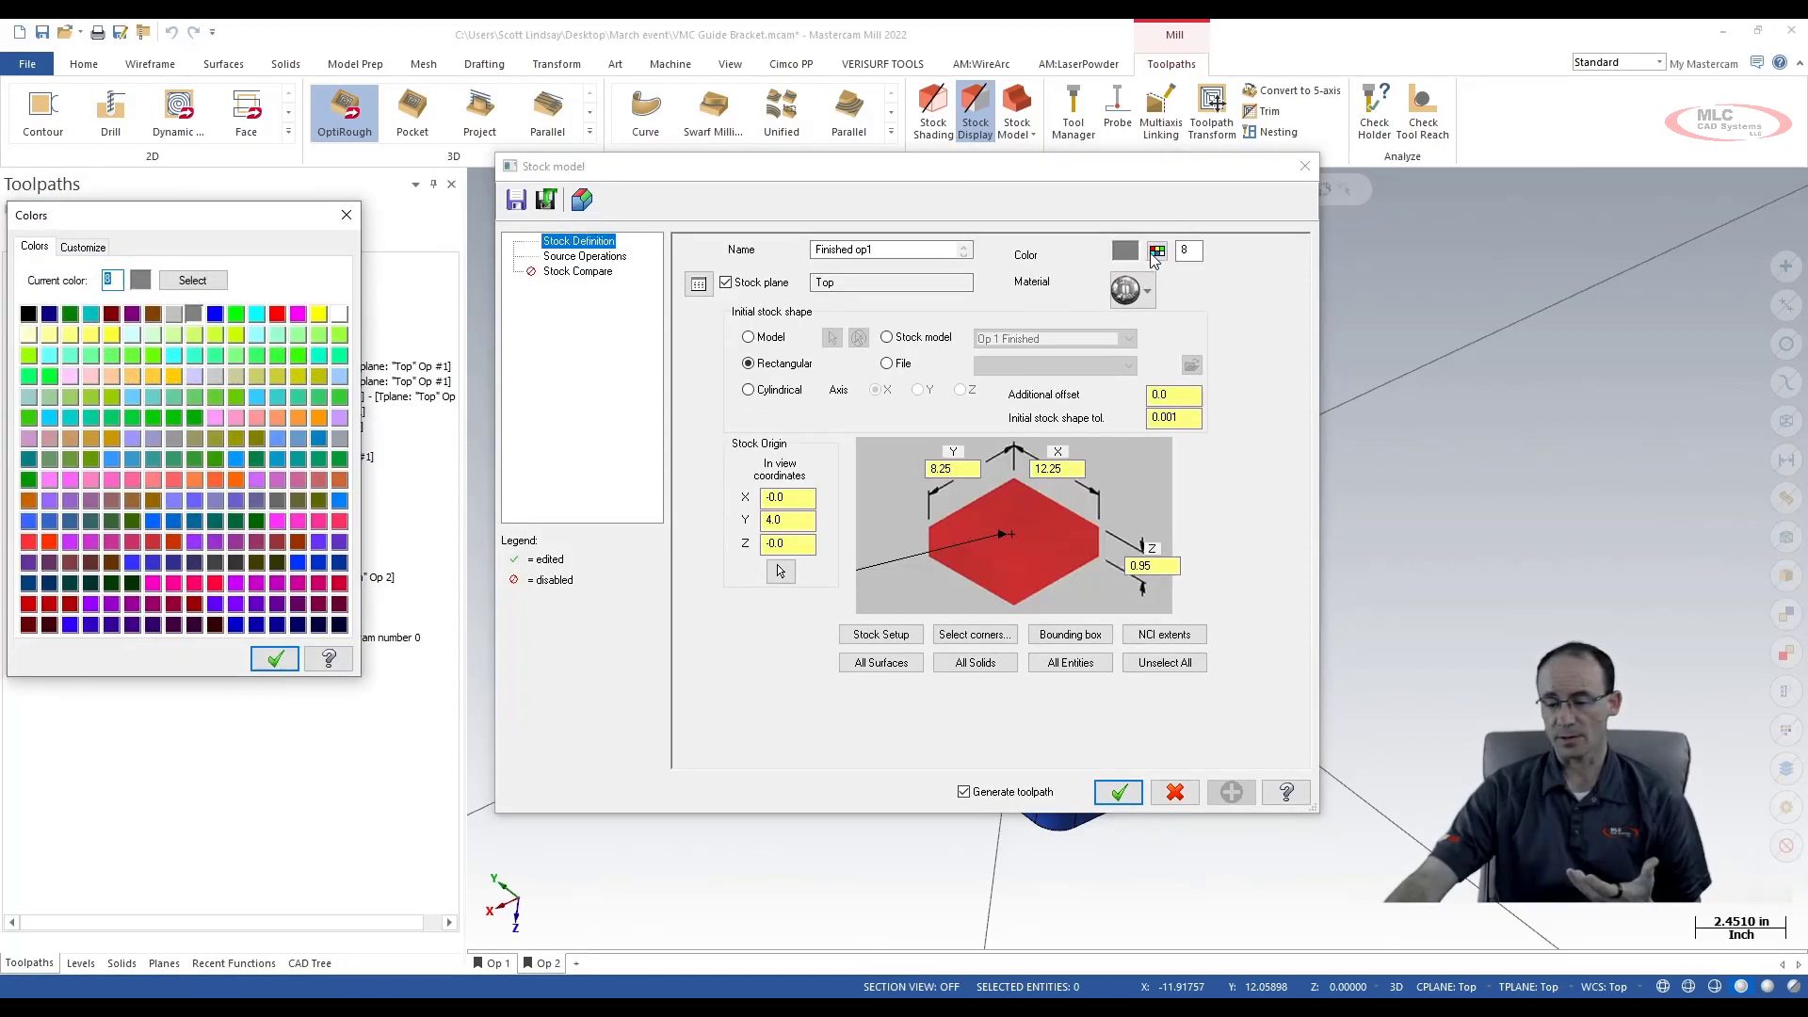
pyautogui.click(299, 419)
pyautogui.click(275, 658)
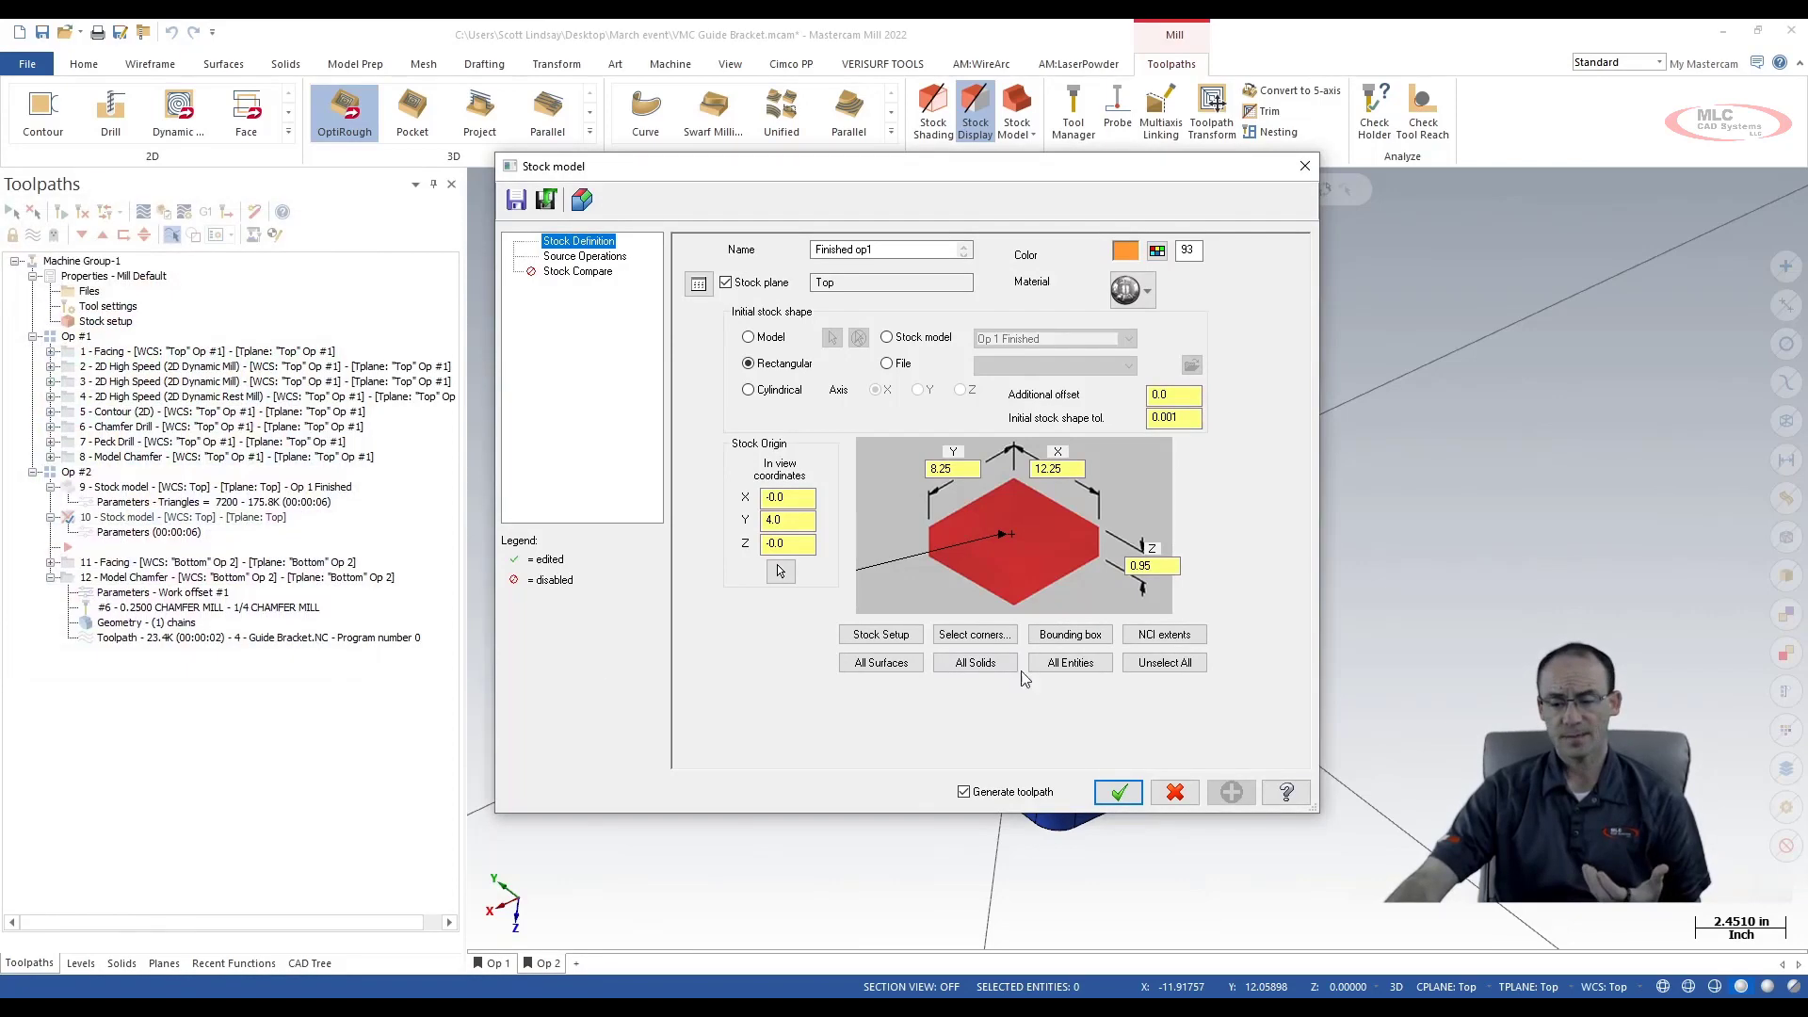
pyautogui.click(1119, 793)
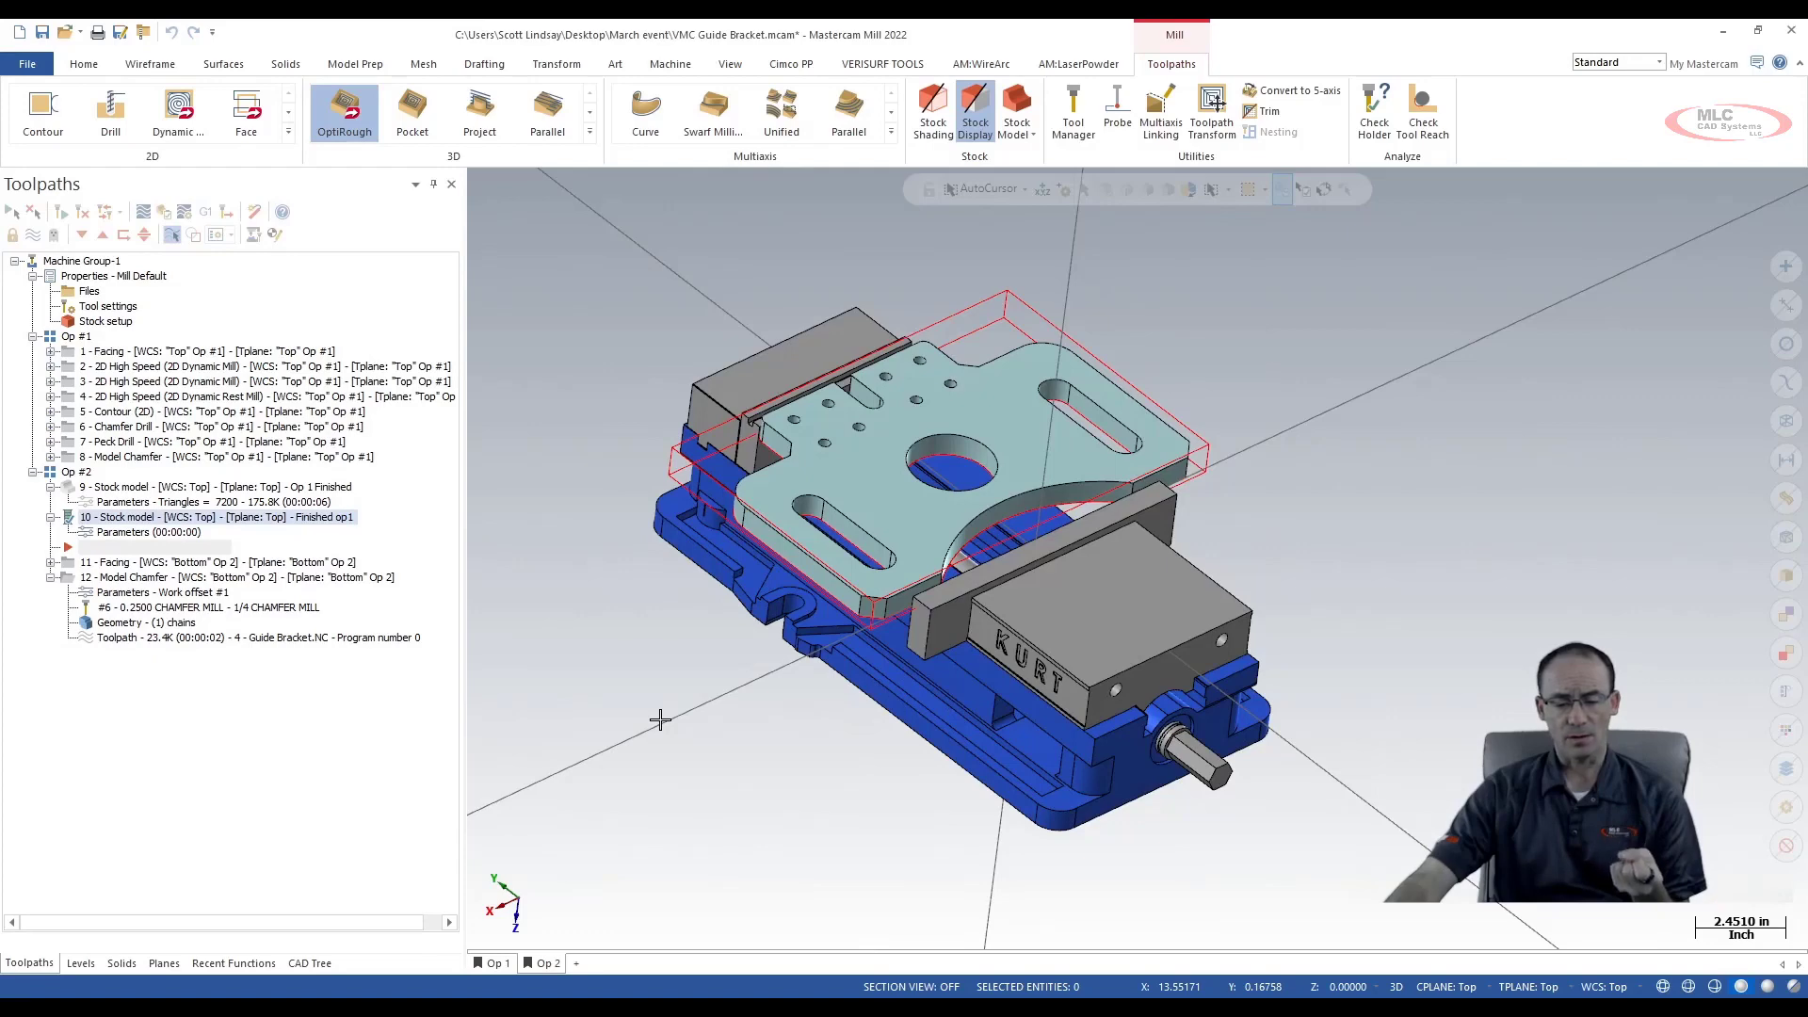
pyautogui.moveTo(810, 693)
pyautogui.mouseDown(button='middle')
pyautogui.moveTo(837, 613)
pyautogui.moveTo(964, 599)
pyautogui.moveTo(876, 608)
pyautogui.mouseUp(button='middle')
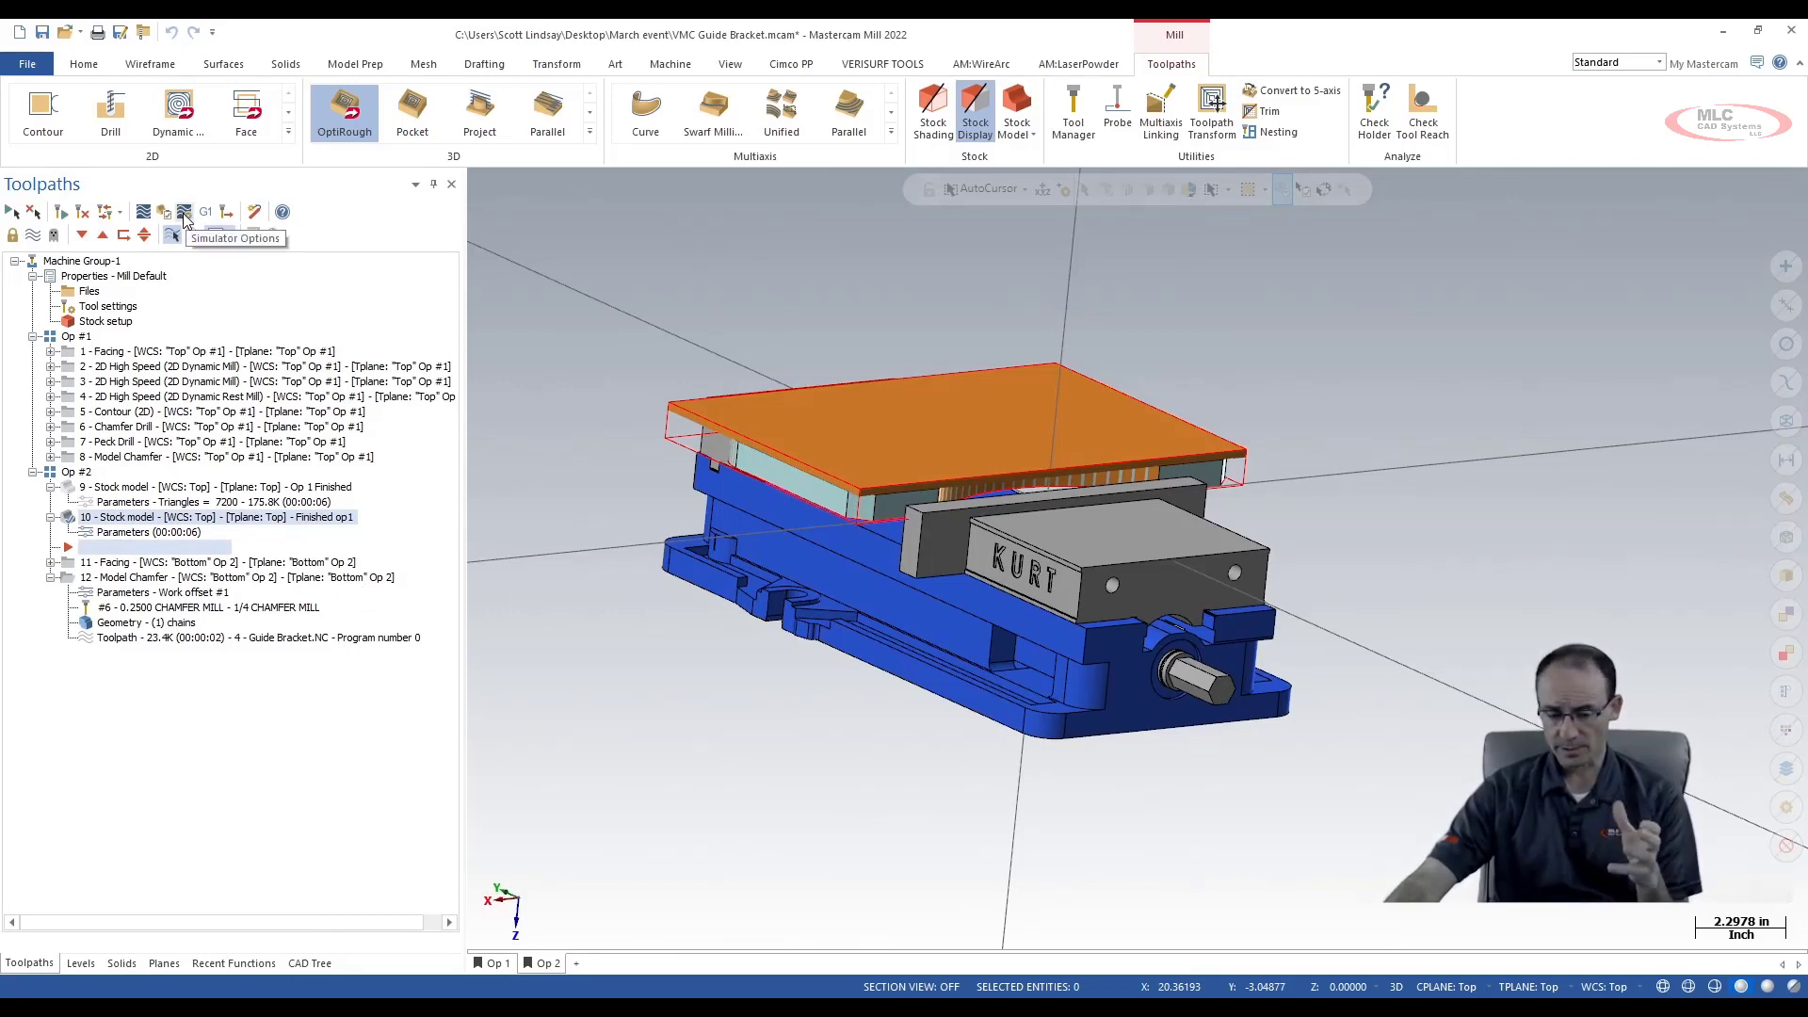
# Set the simulator's stock to the Op 1 Finished stock model and its fixture to the Op 2 Vice level instead of Op 1 Vice
pyautogui.click(185, 222)
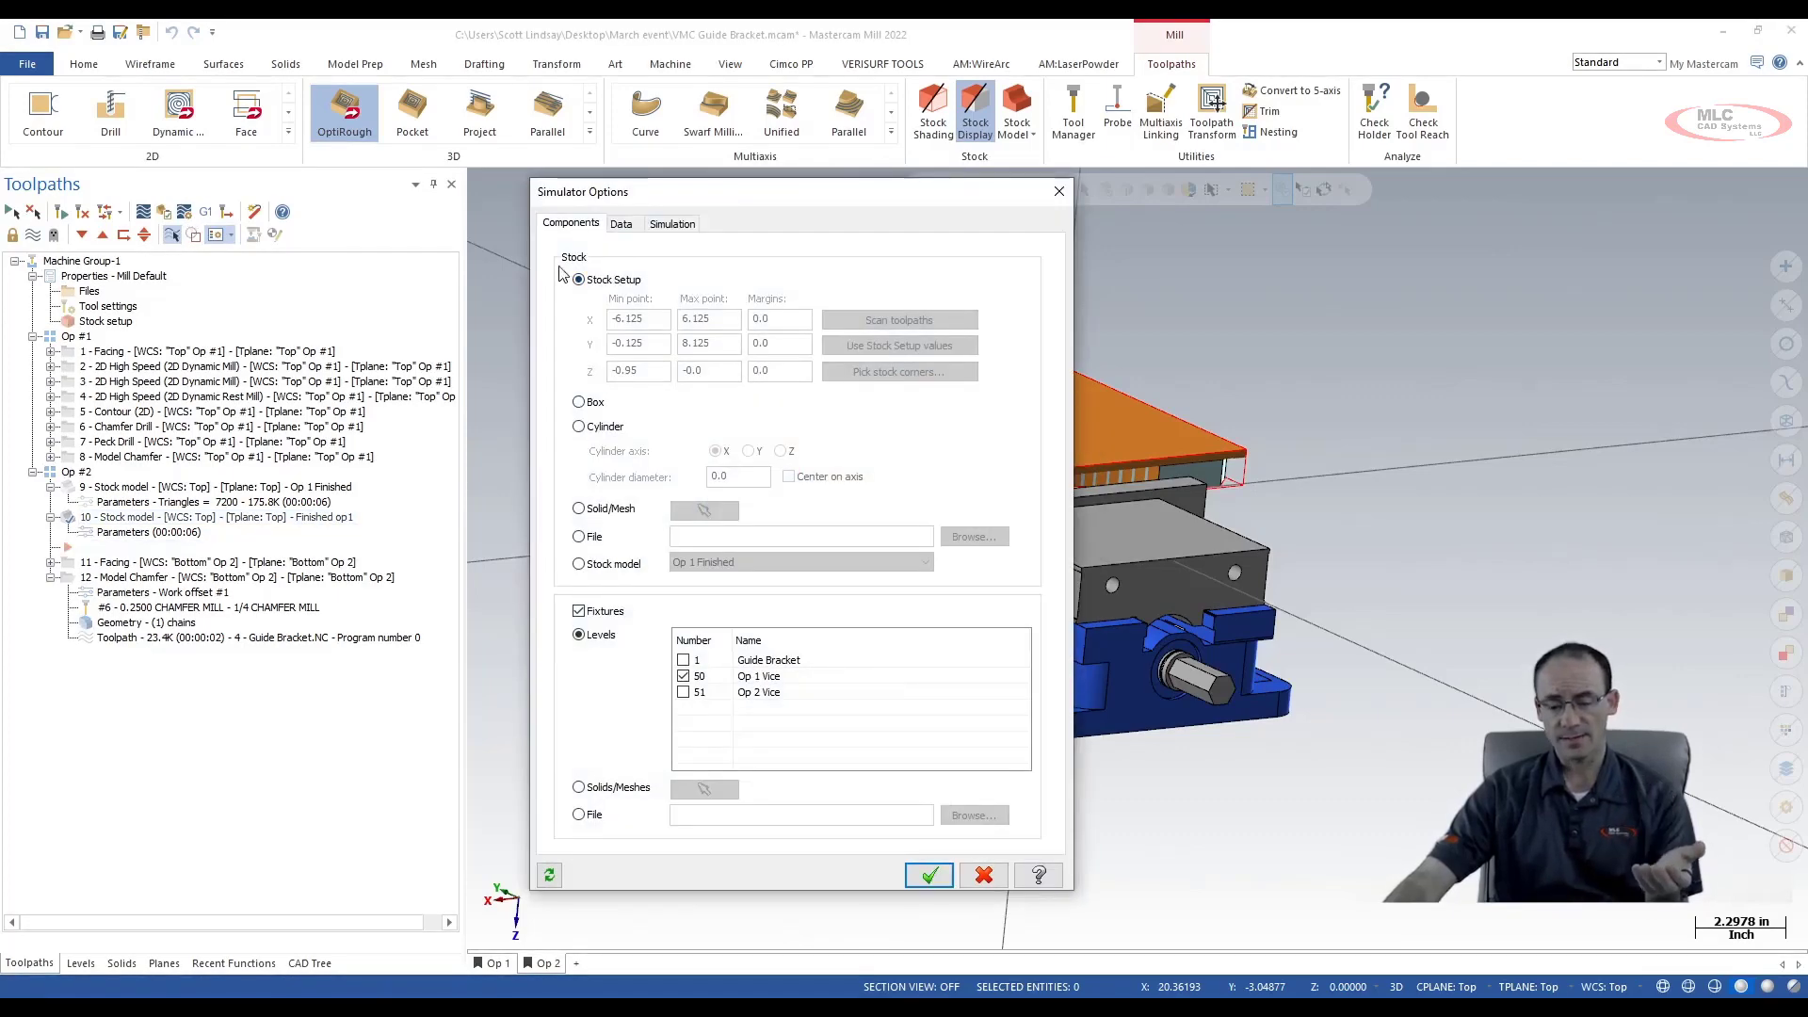
pyautogui.click(579, 565)
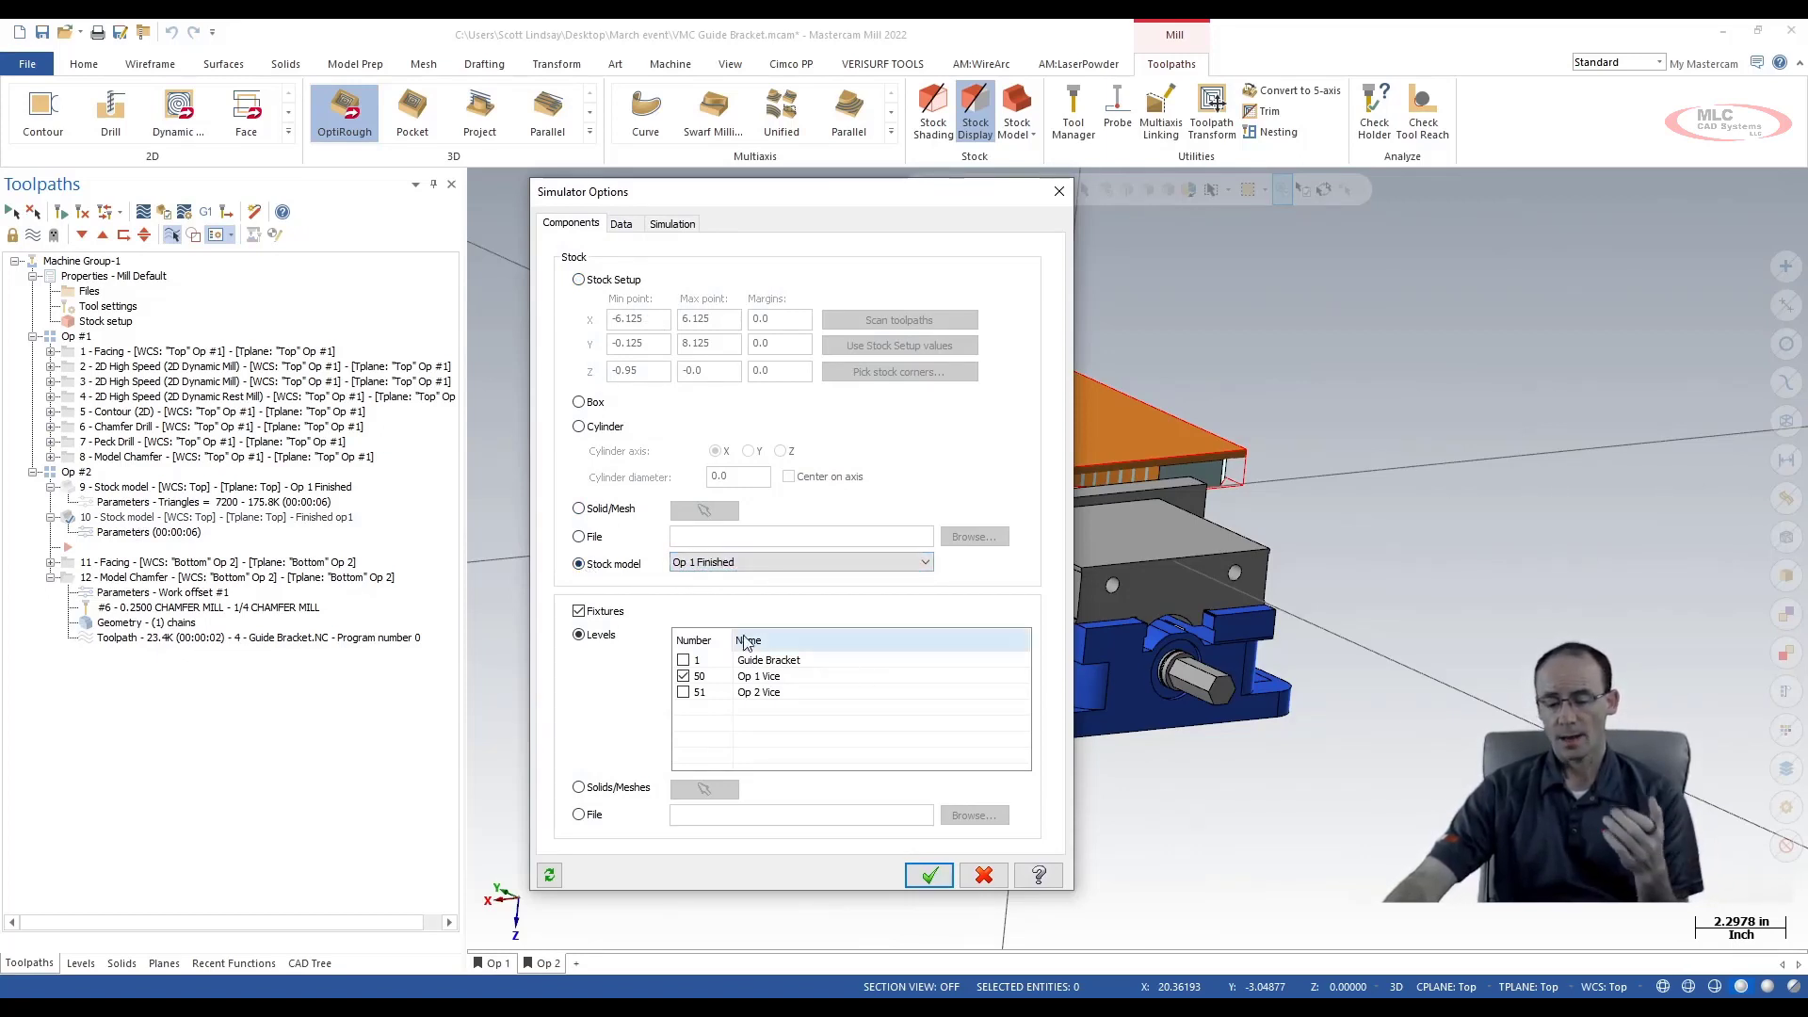
pyautogui.click(683, 694)
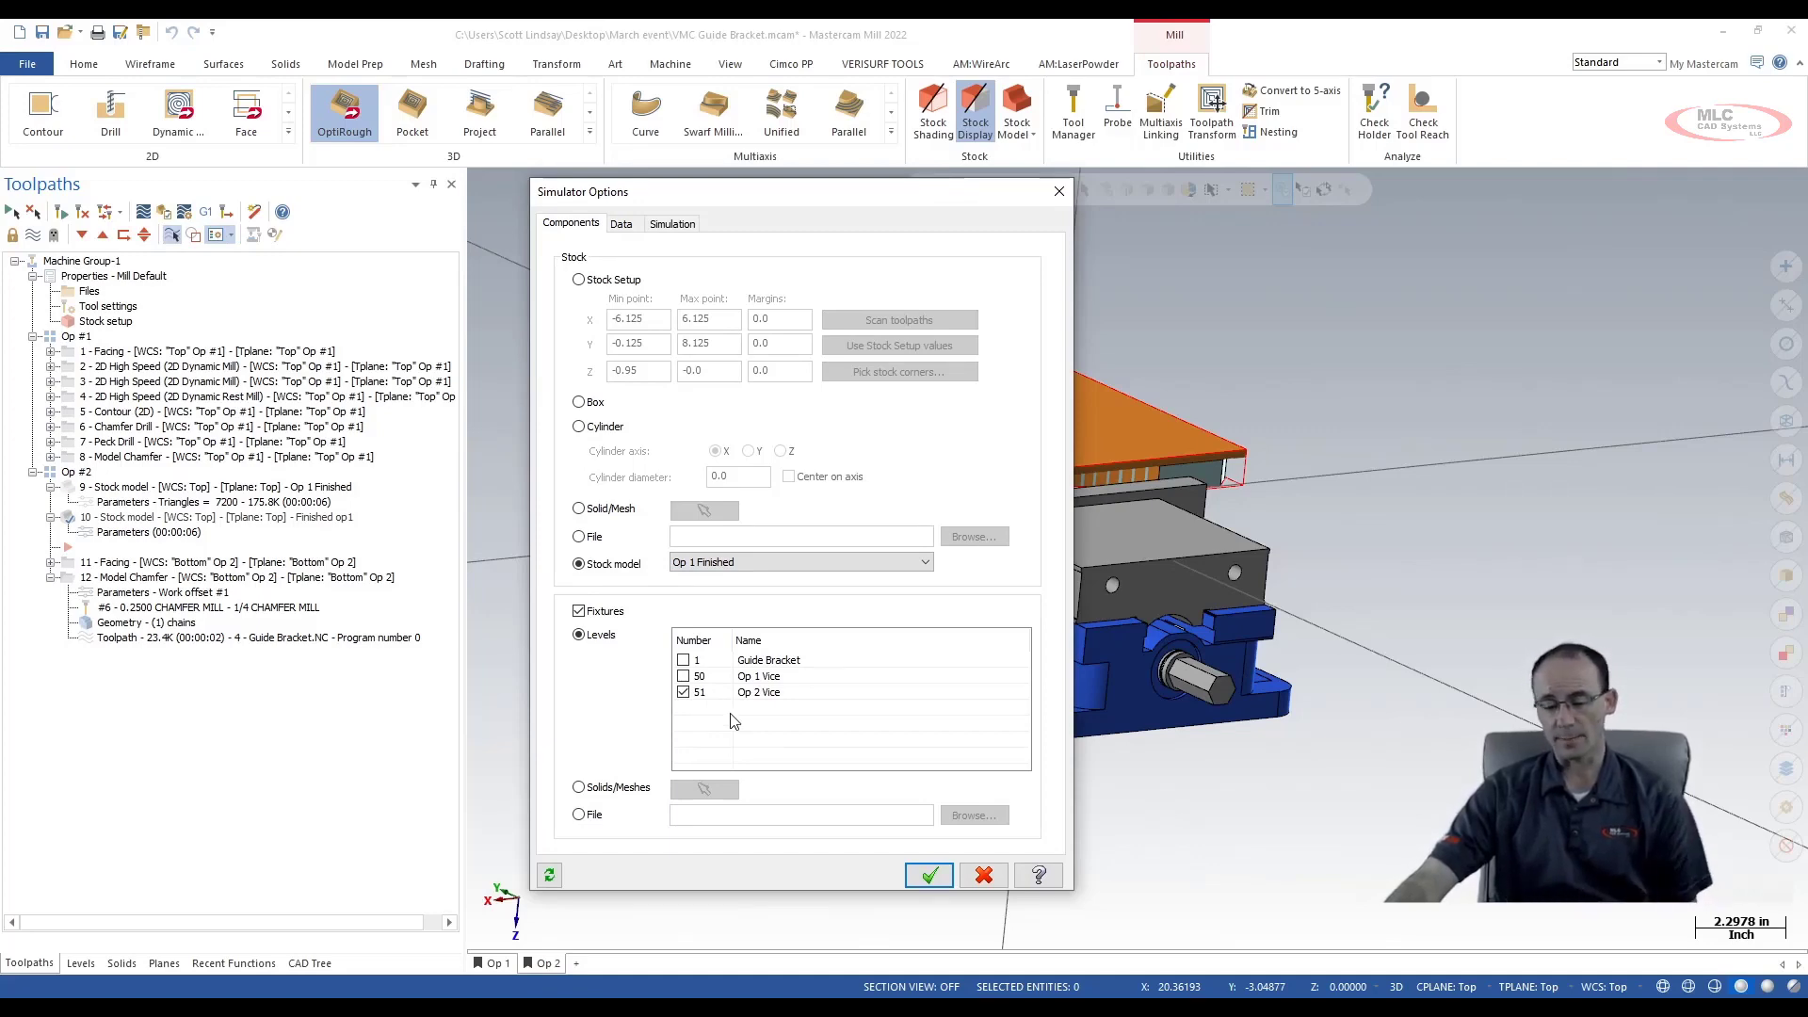
pyautogui.click(929, 875)
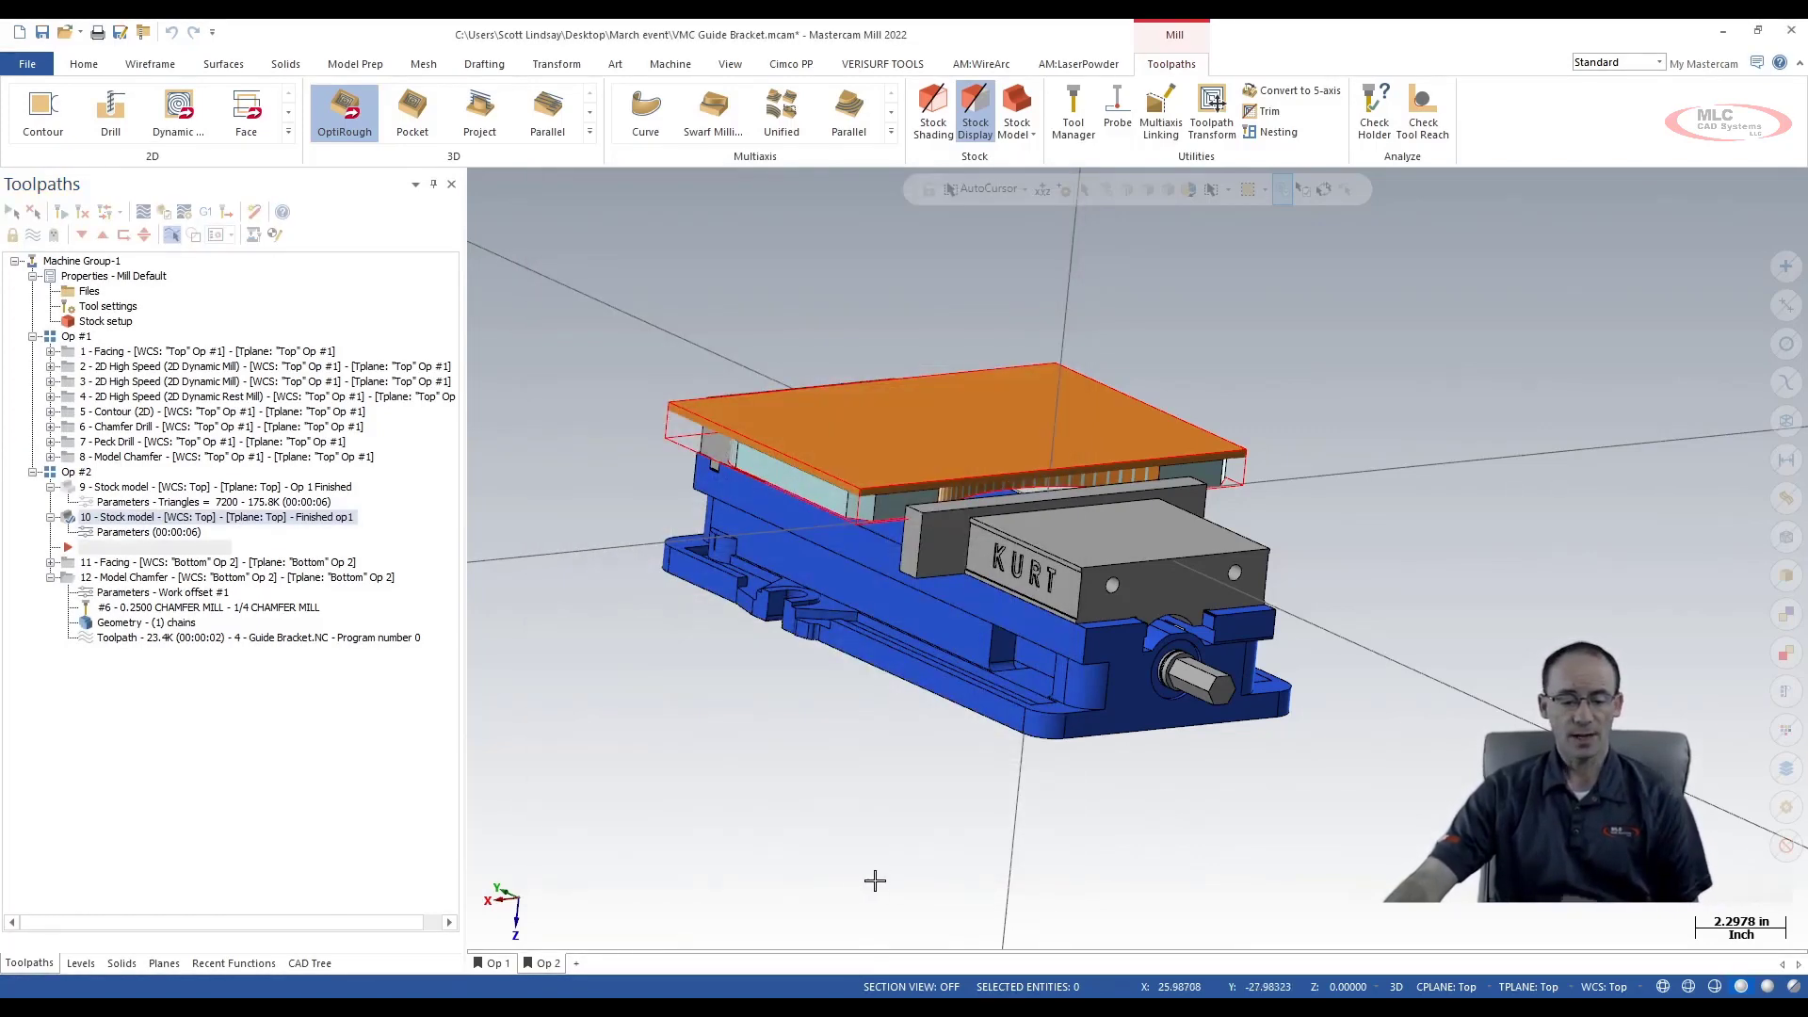
# Select the Op #2 group and run its facing and chamfer operations through a full Verify simulation
pyautogui.click(83, 473)
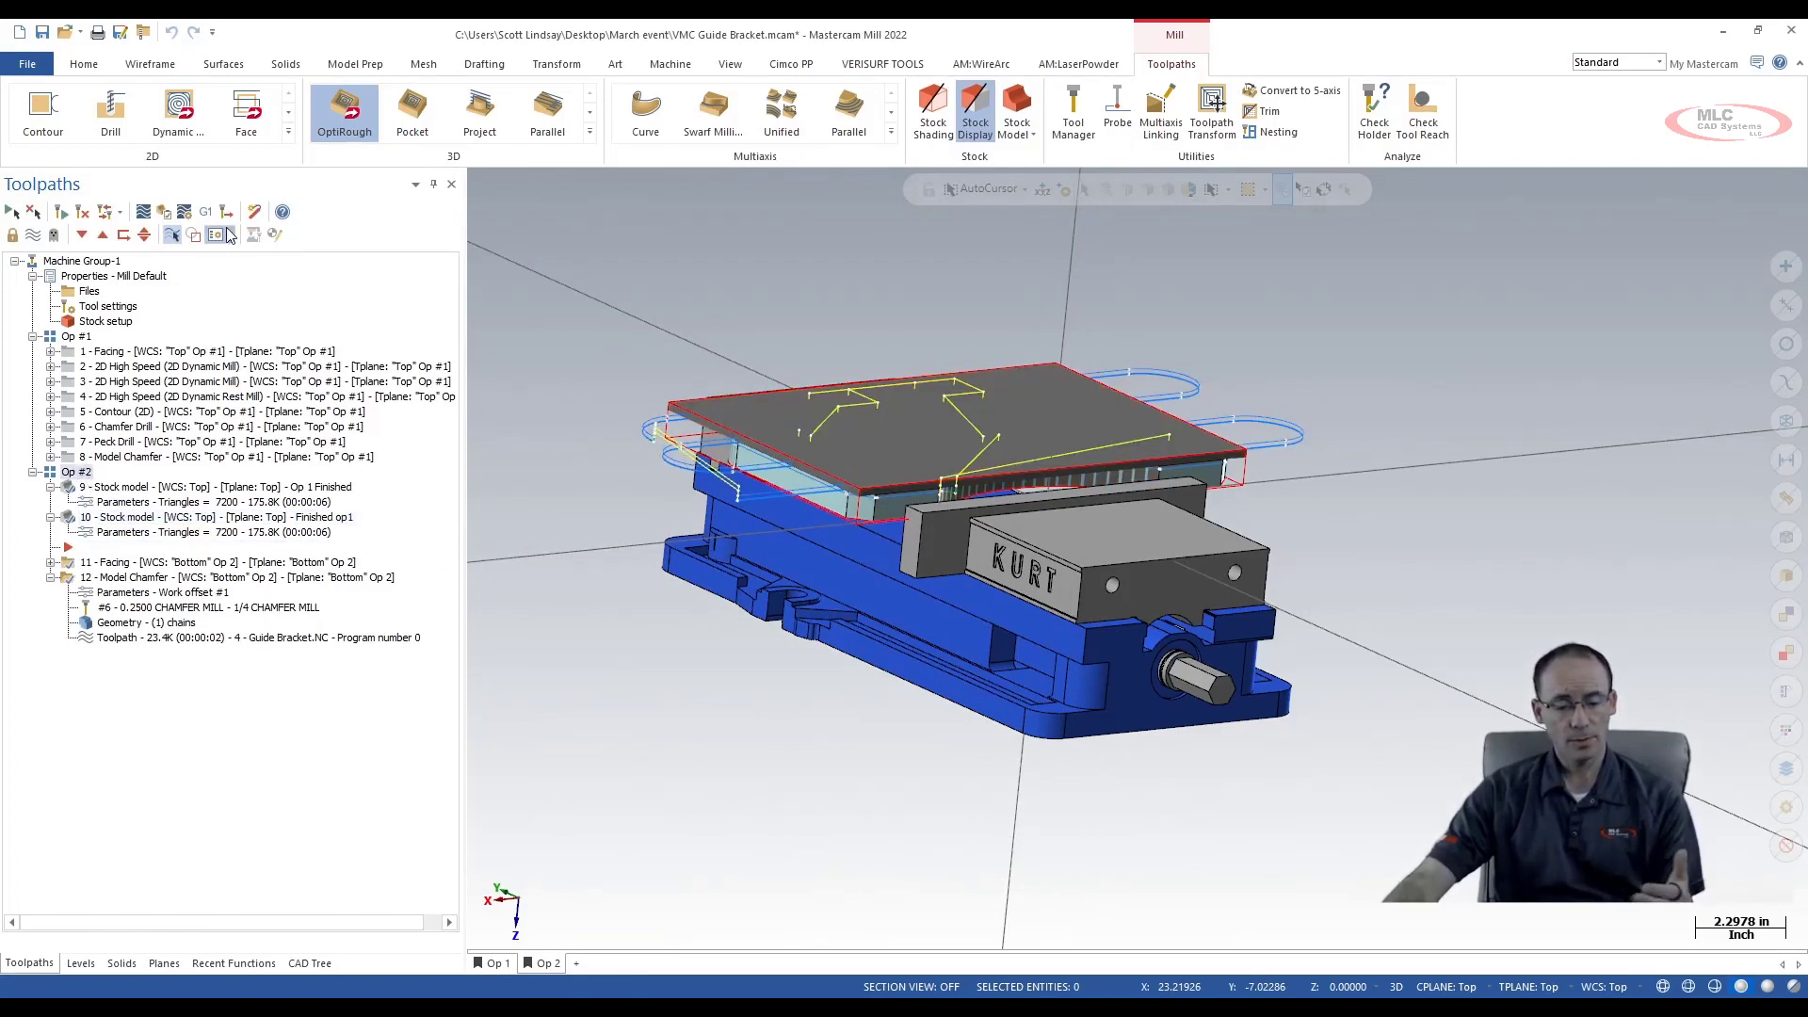
pyautogui.click(166, 212)
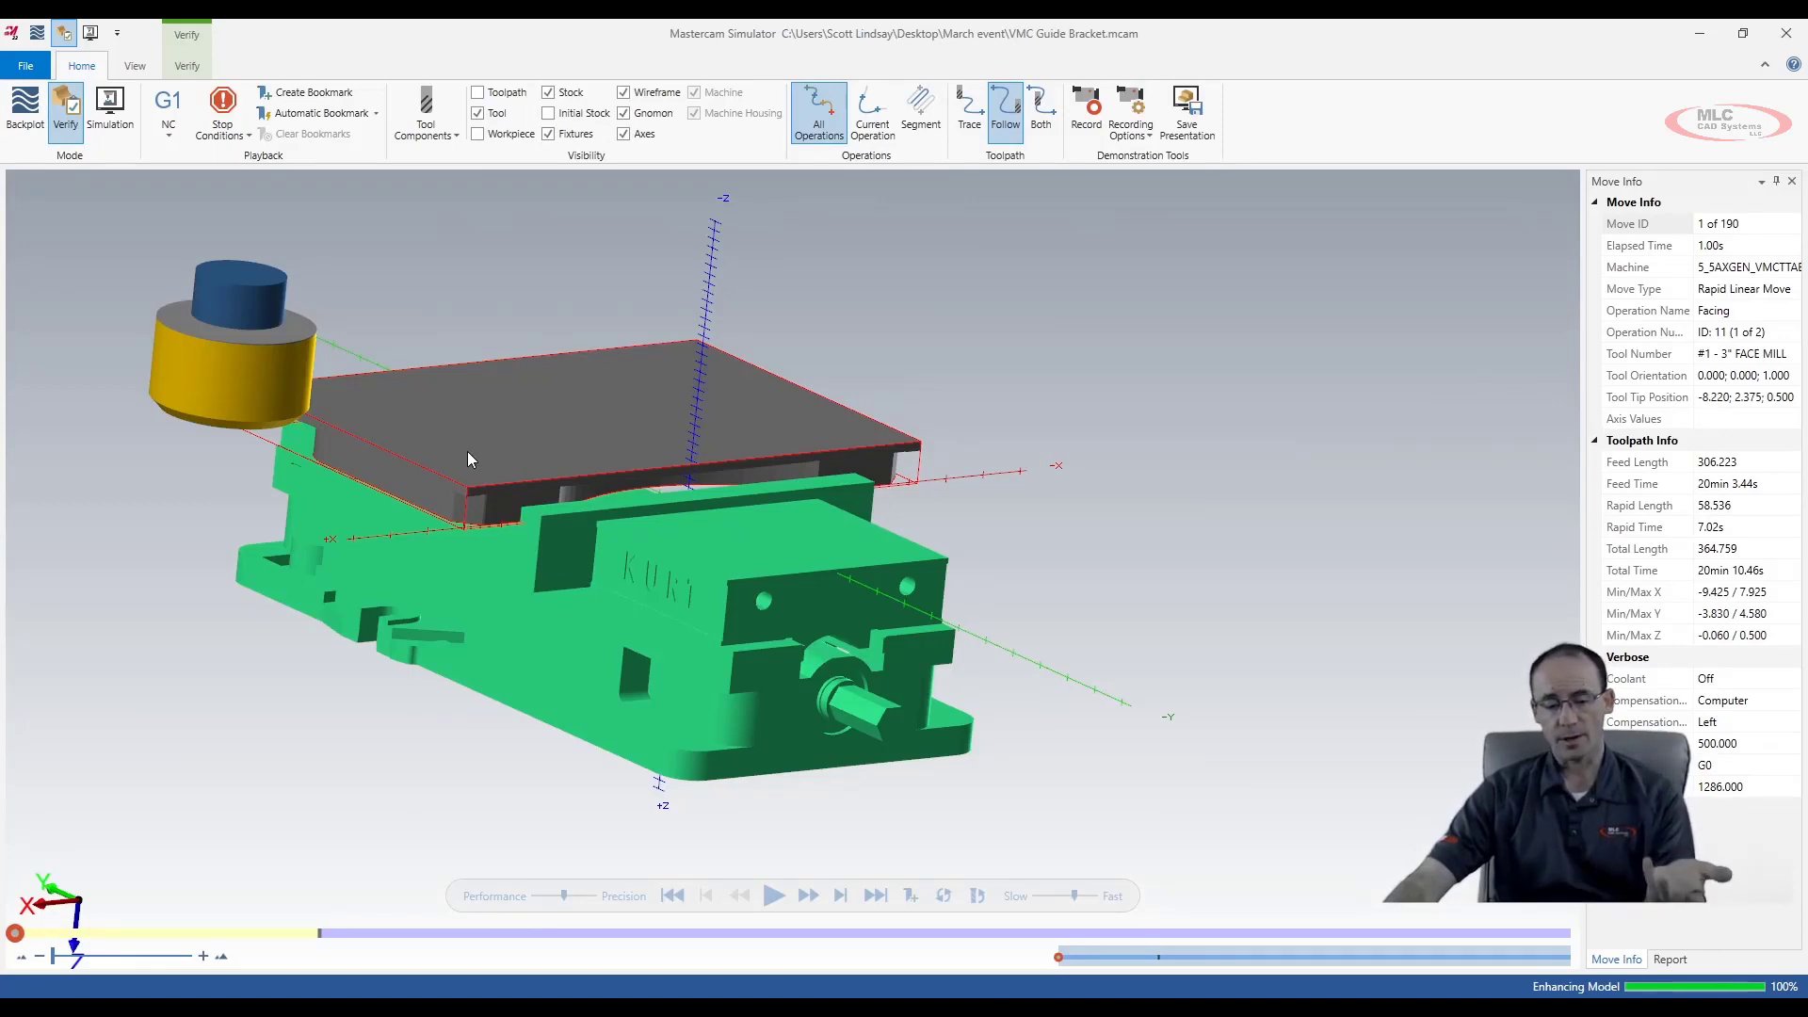
pyautogui.click(771, 901)
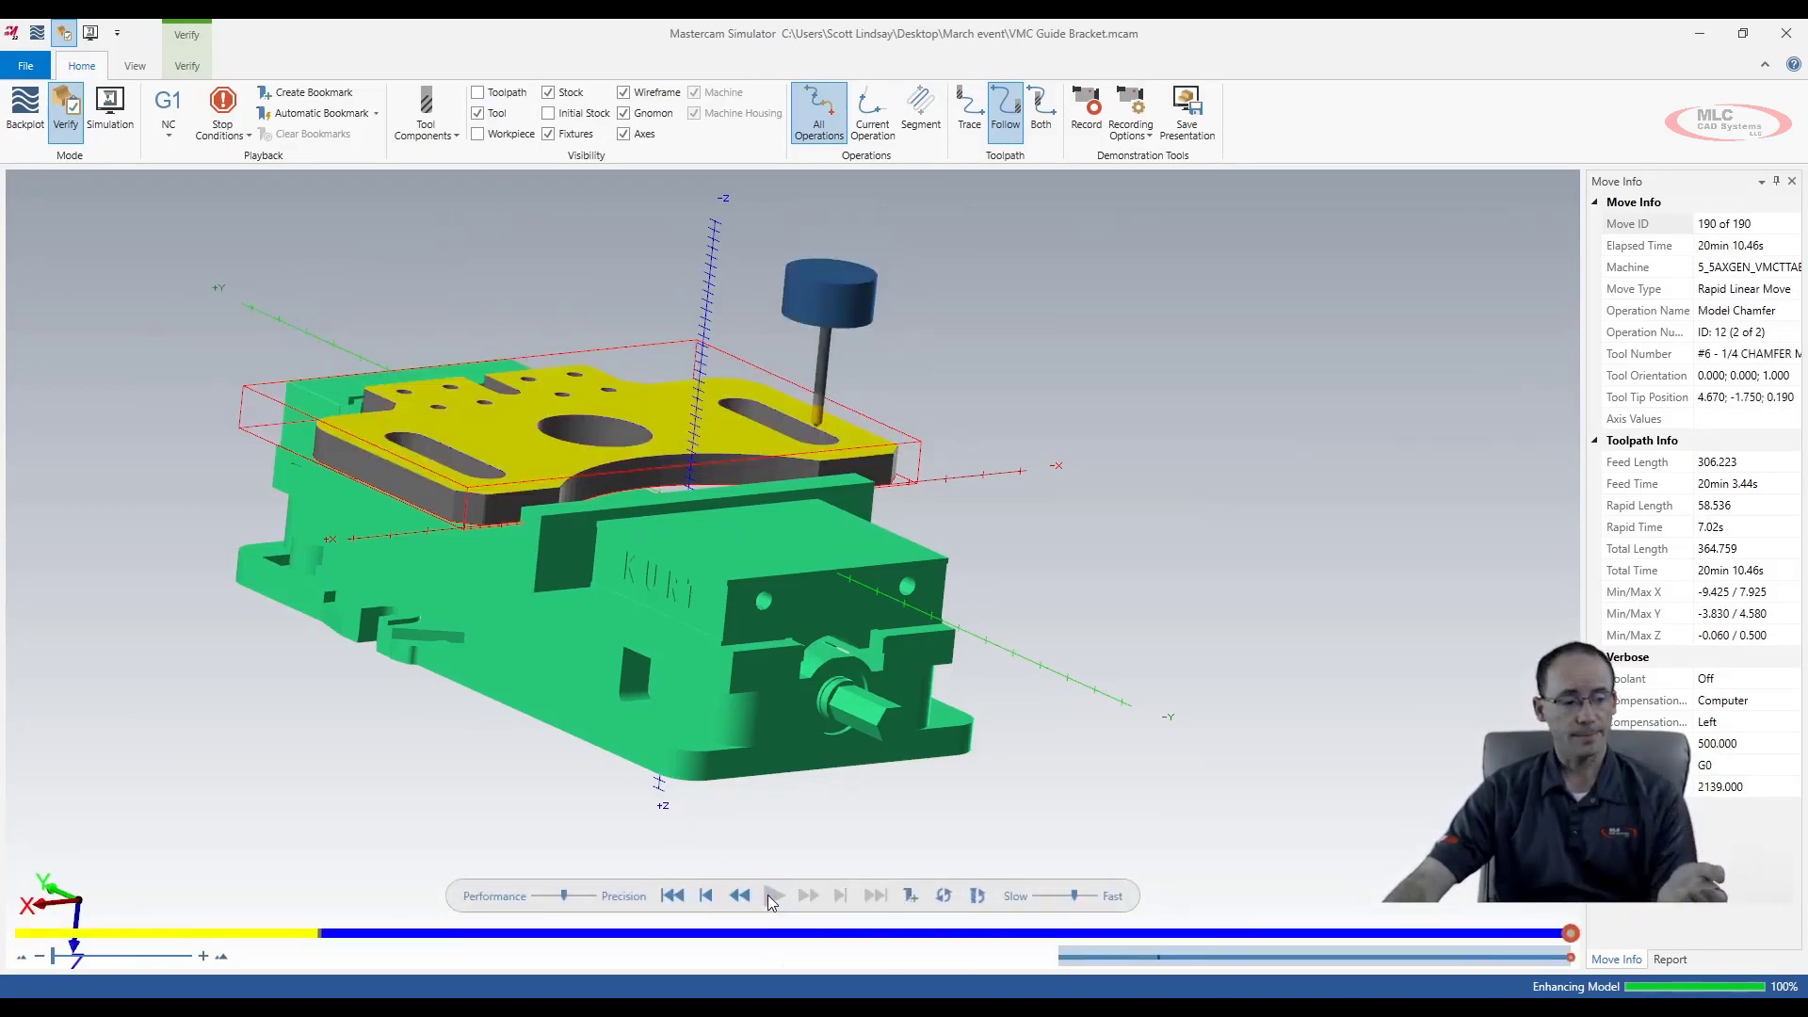
# Inspect the simulated bracket's faced surface and chamfered edges up close, and close the simulator
pyautogui.moveTo(881, 488)
pyautogui.mouseDown(button='middle')
pyautogui.moveTo(856, 512)
pyautogui.moveTo(950, 473)
pyautogui.moveTo(890, 501)
pyautogui.mouseUp(button='middle')
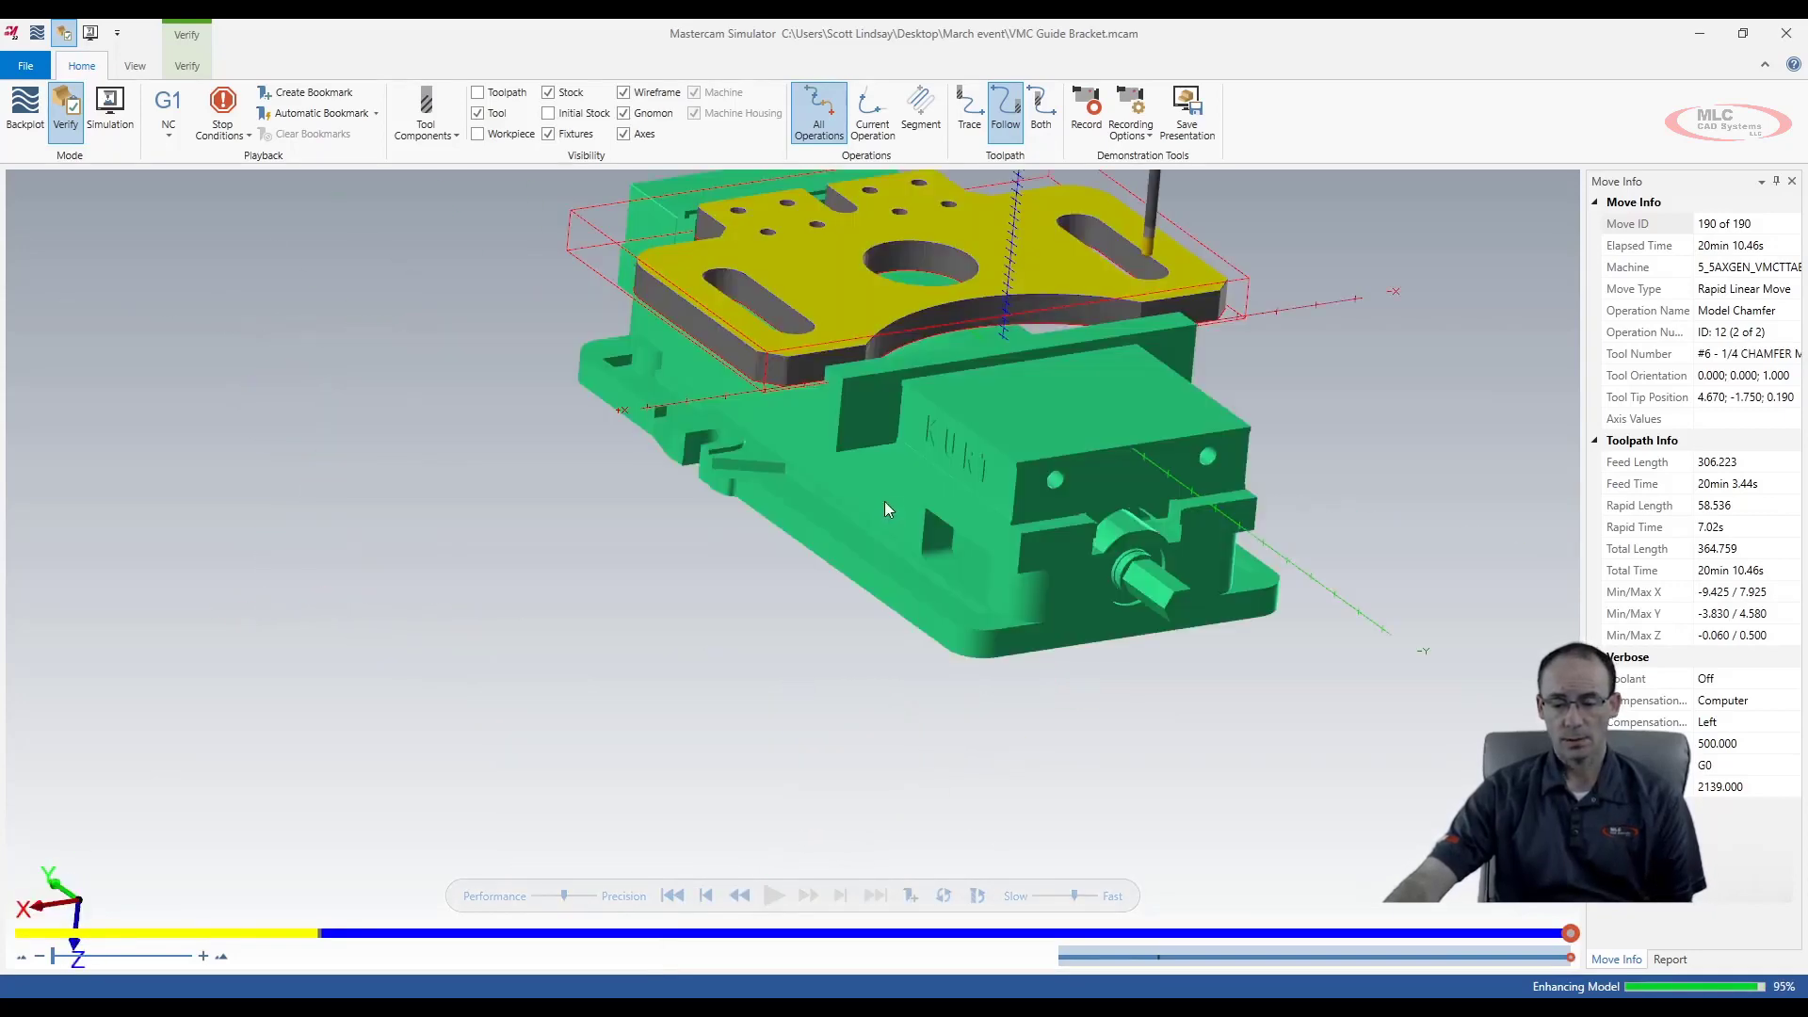
pyautogui.scroll(3, 1019, 237)
pyautogui.scroll(4, 699, 313)
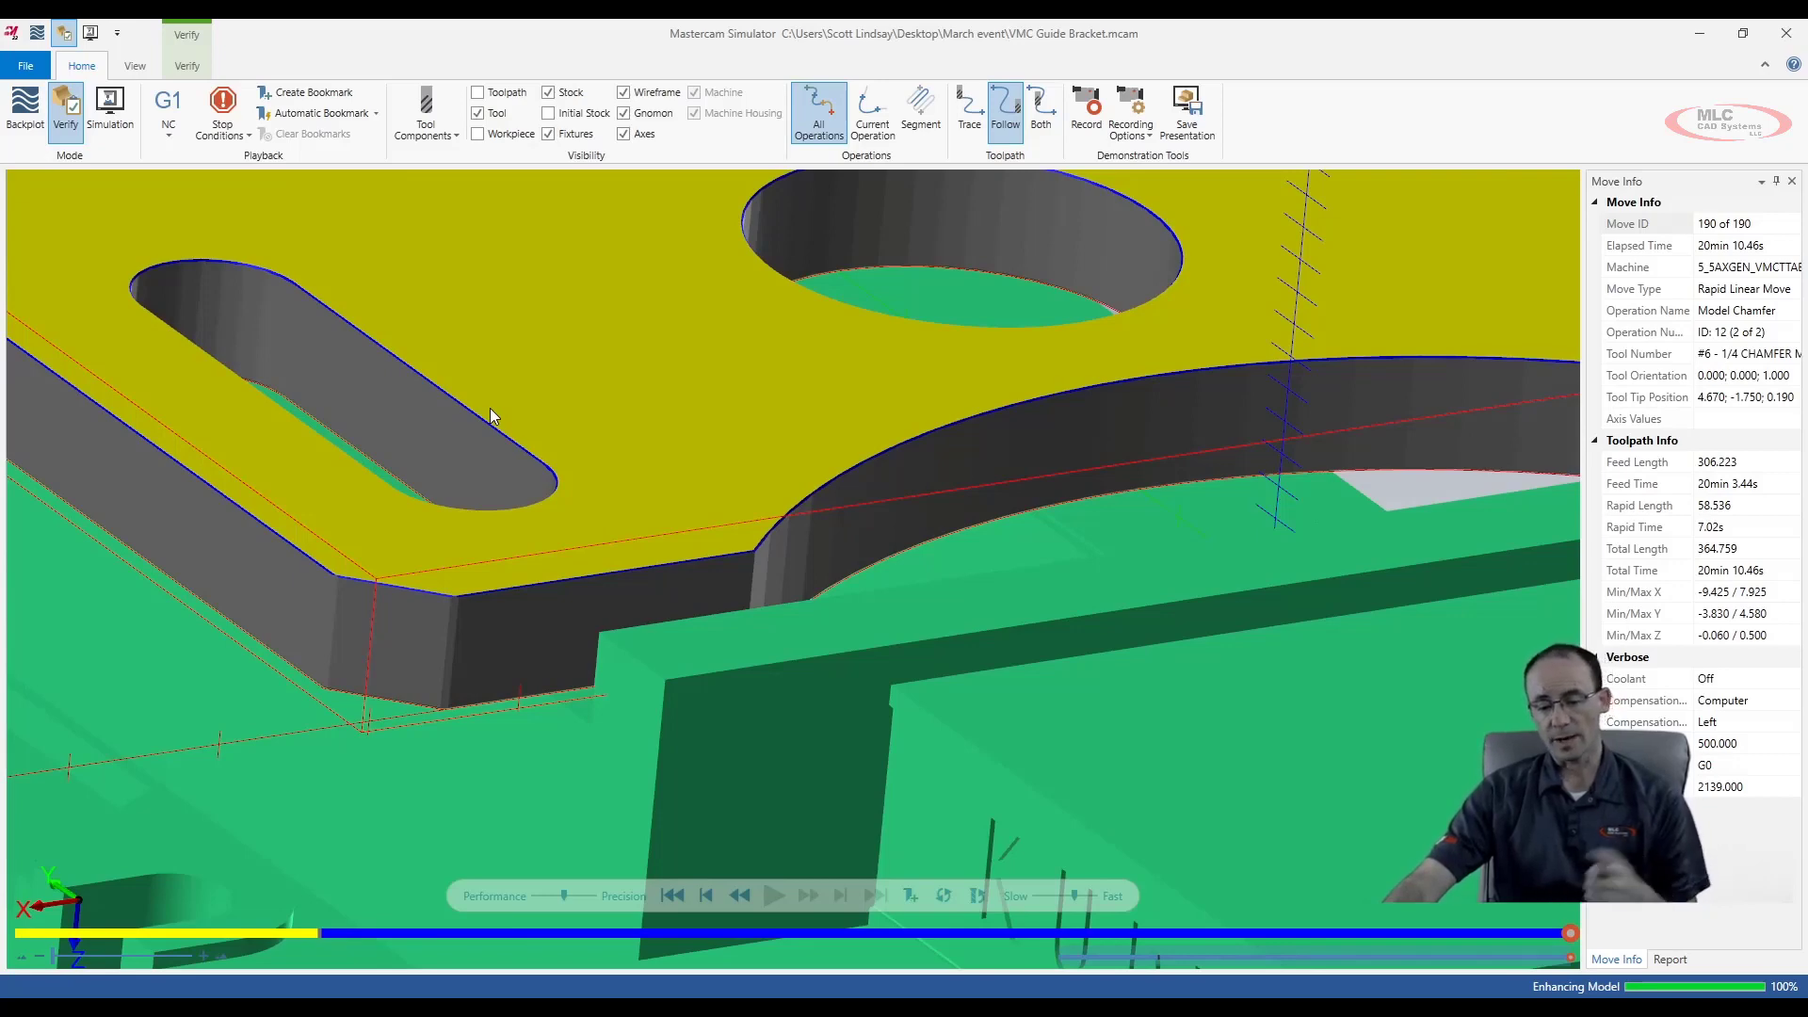
pyautogui.scroll(-3, 500, 485)
pyautogui.scroll(-3, 514, 504)
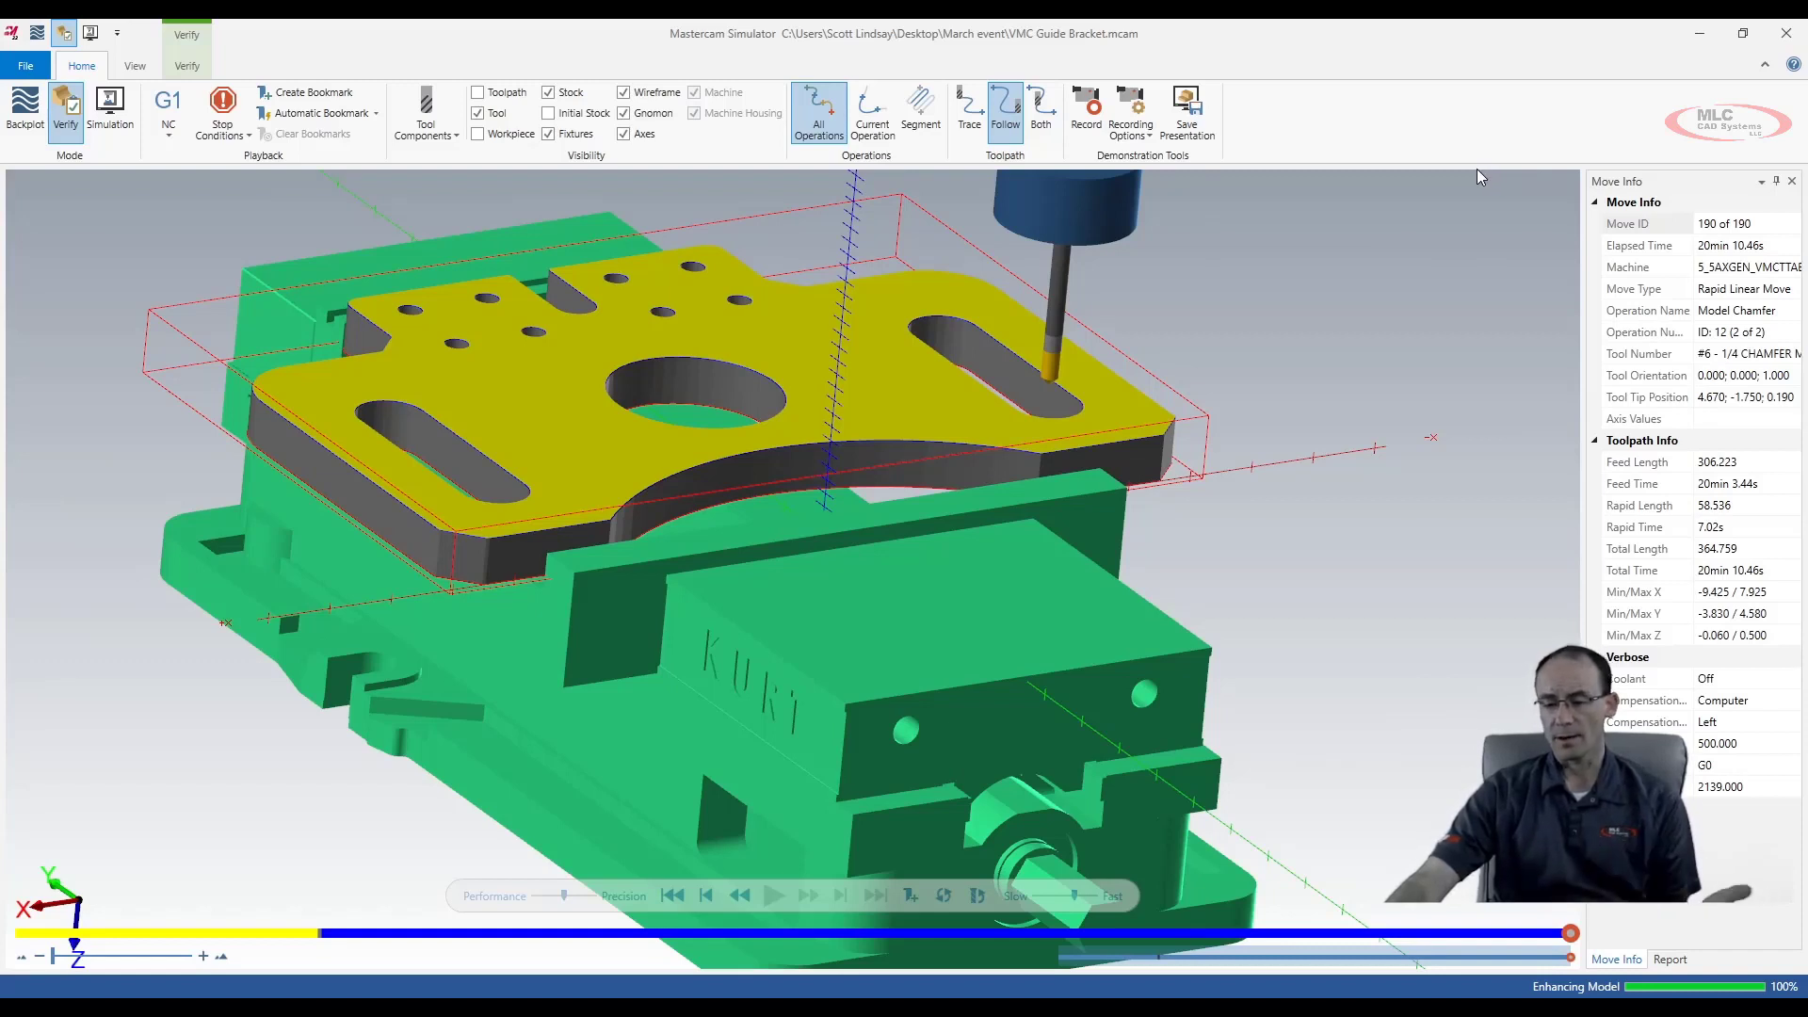
pyautogui.click(1783, 38)
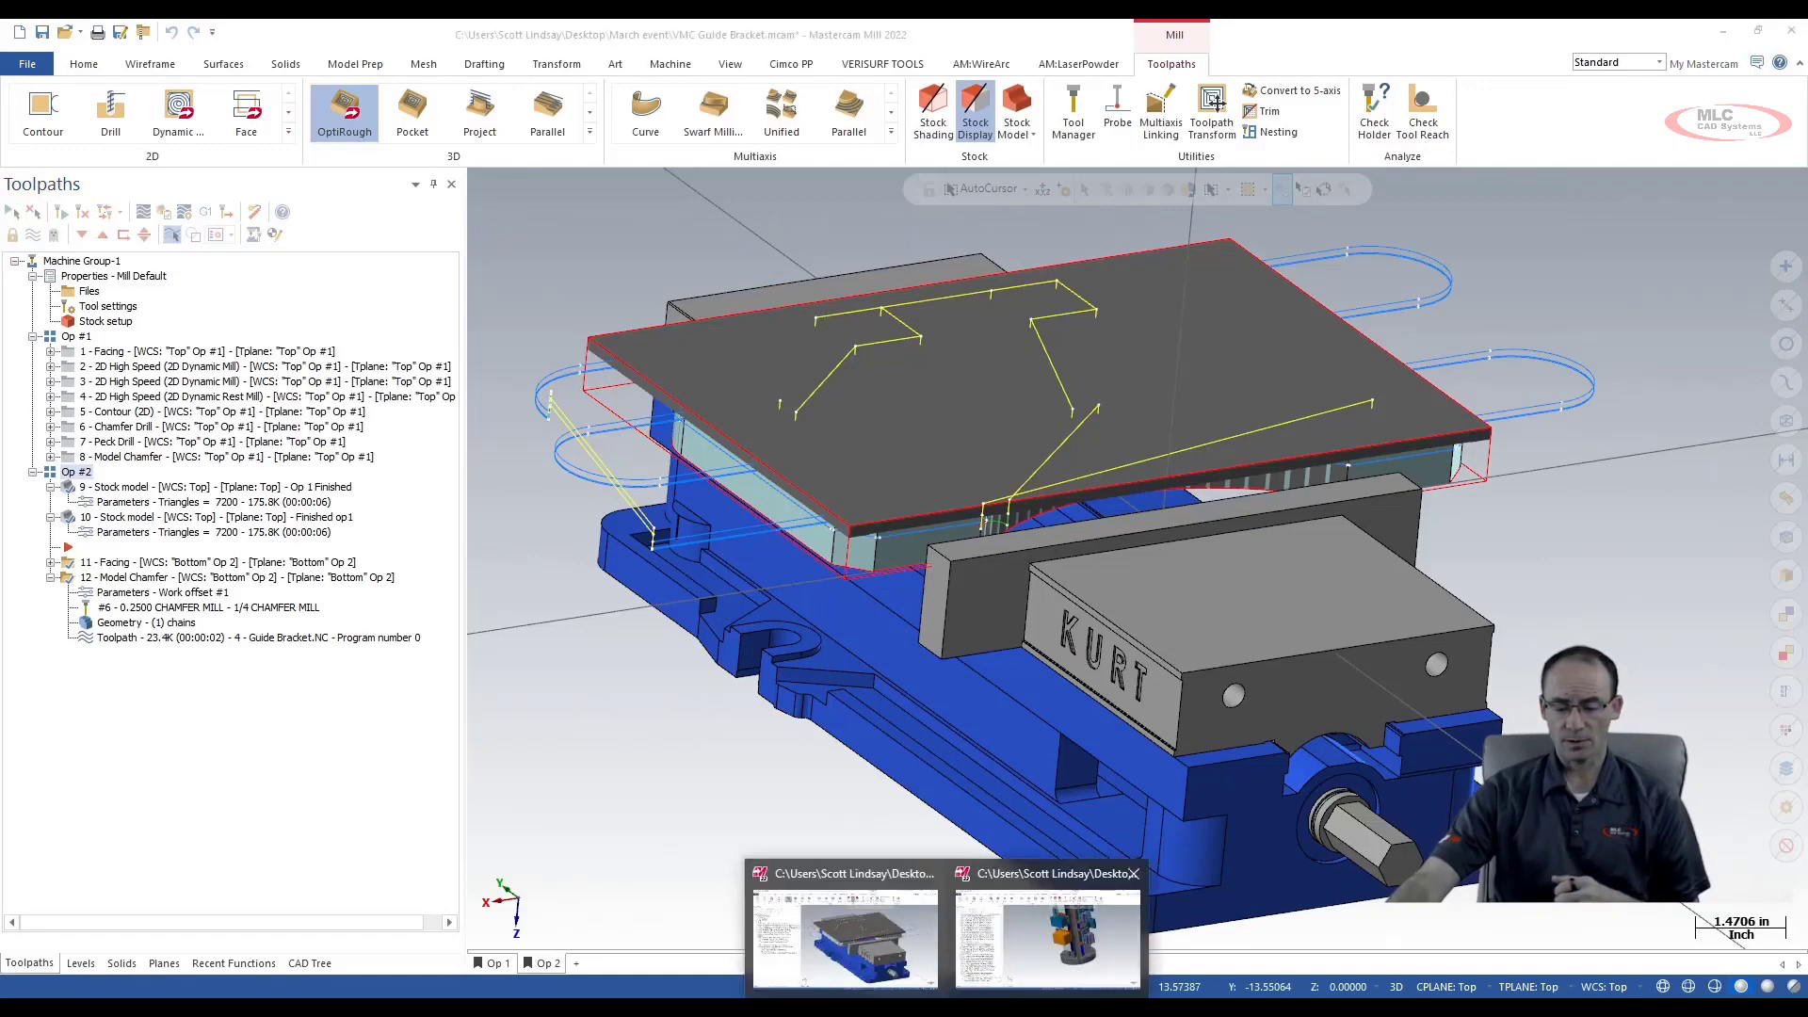
# Switch to the HMC Tombstone Gouged file and look through its Stock Models, Op 1 and Op 2 operation groups
pyautogui.click(1049, 964)
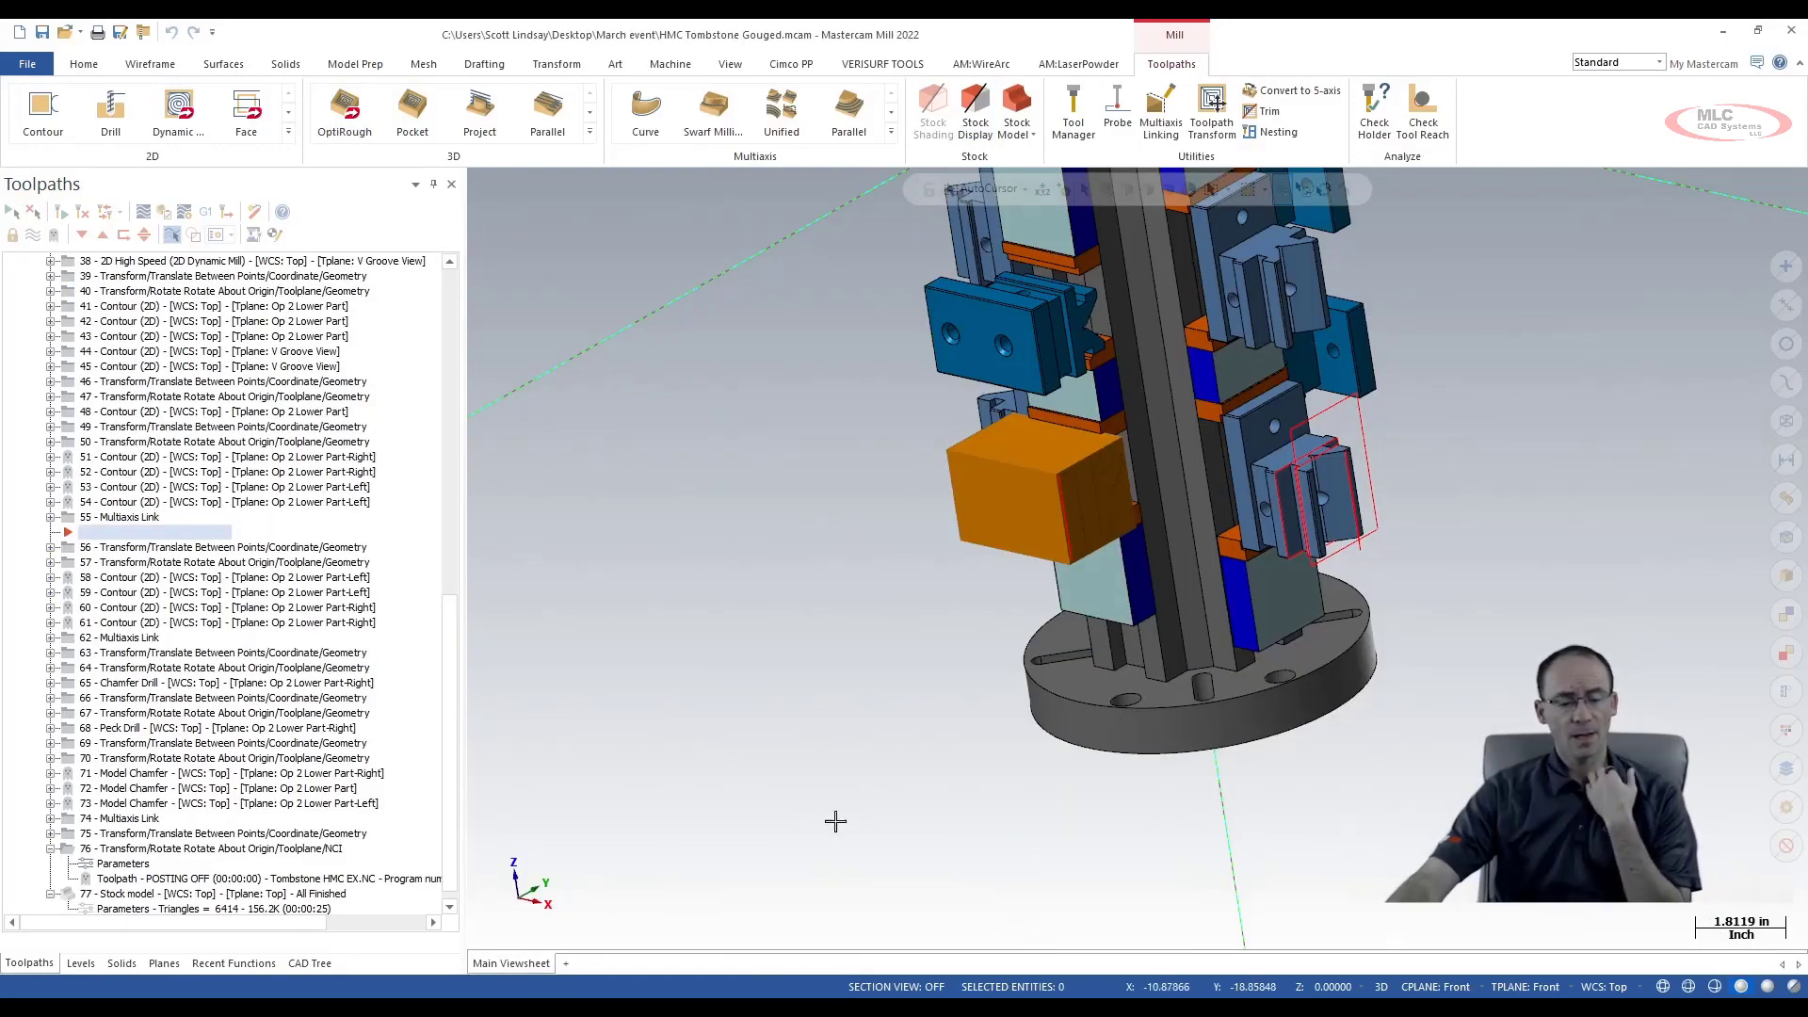
pyautogui.scroll(15, 428, 346)
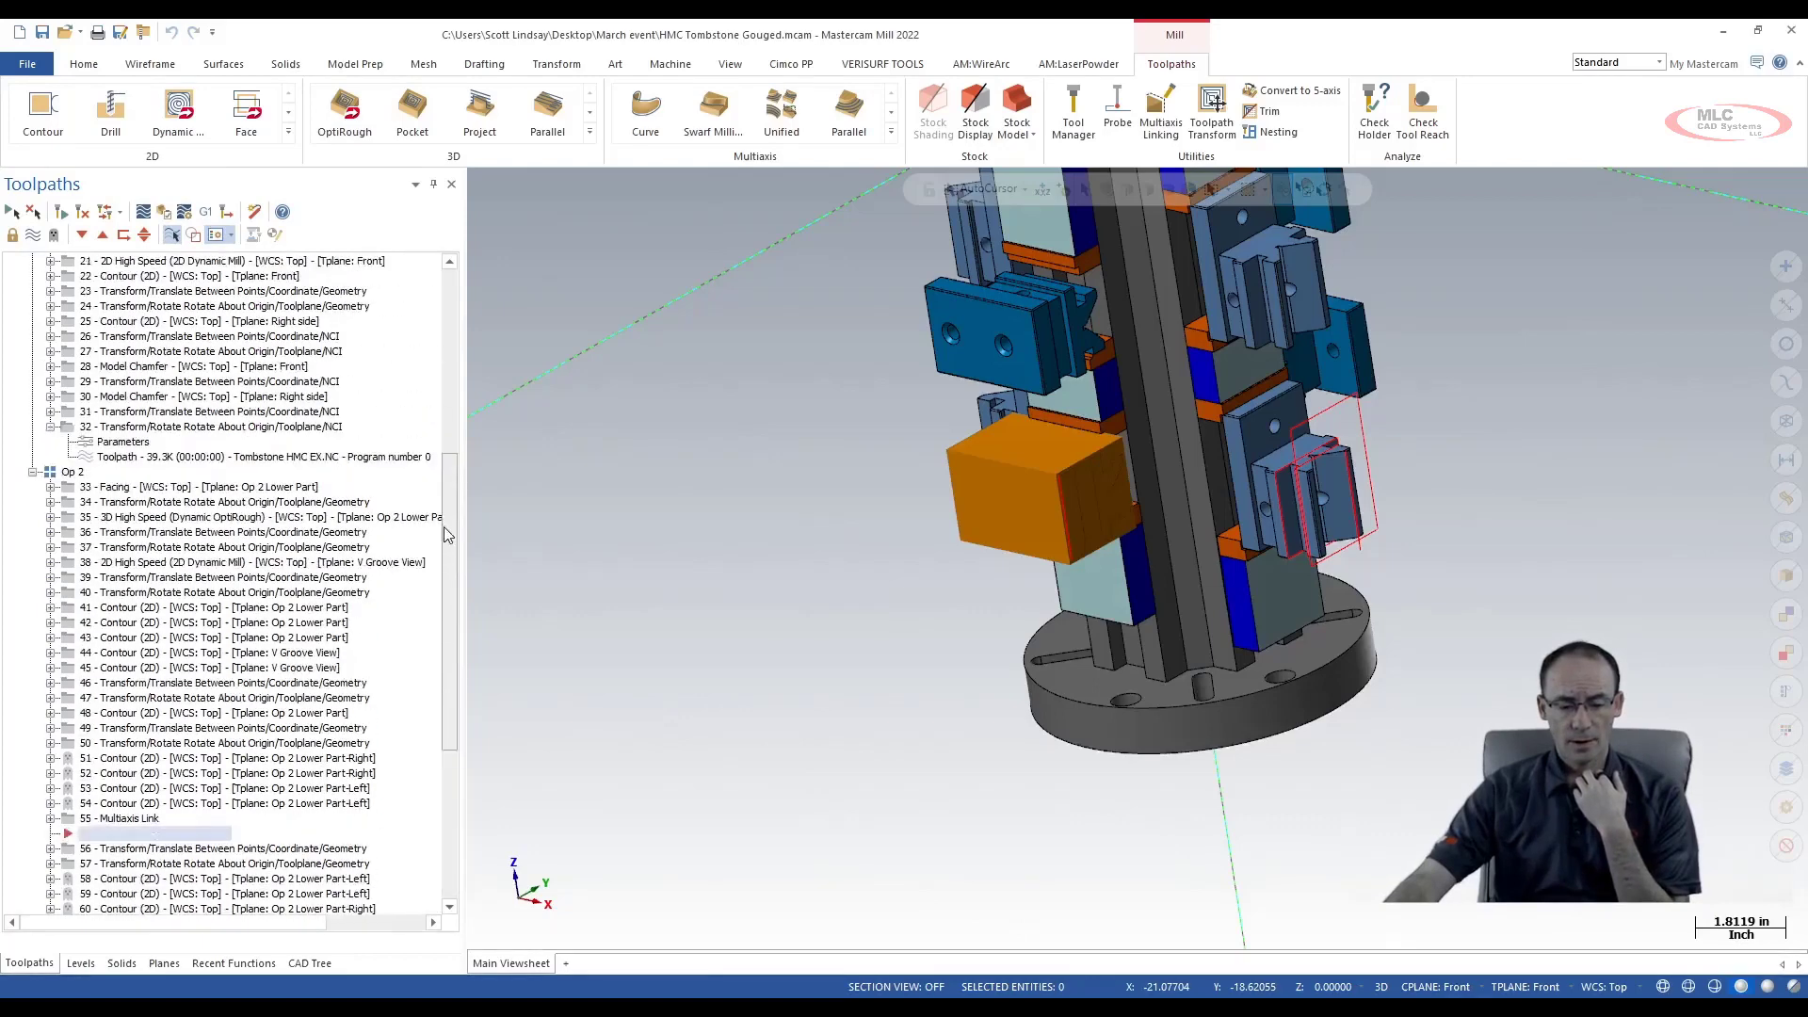
pyautogui.scroll(-13, 430, 376)
pyautogui.scroll(8, 432, 437)
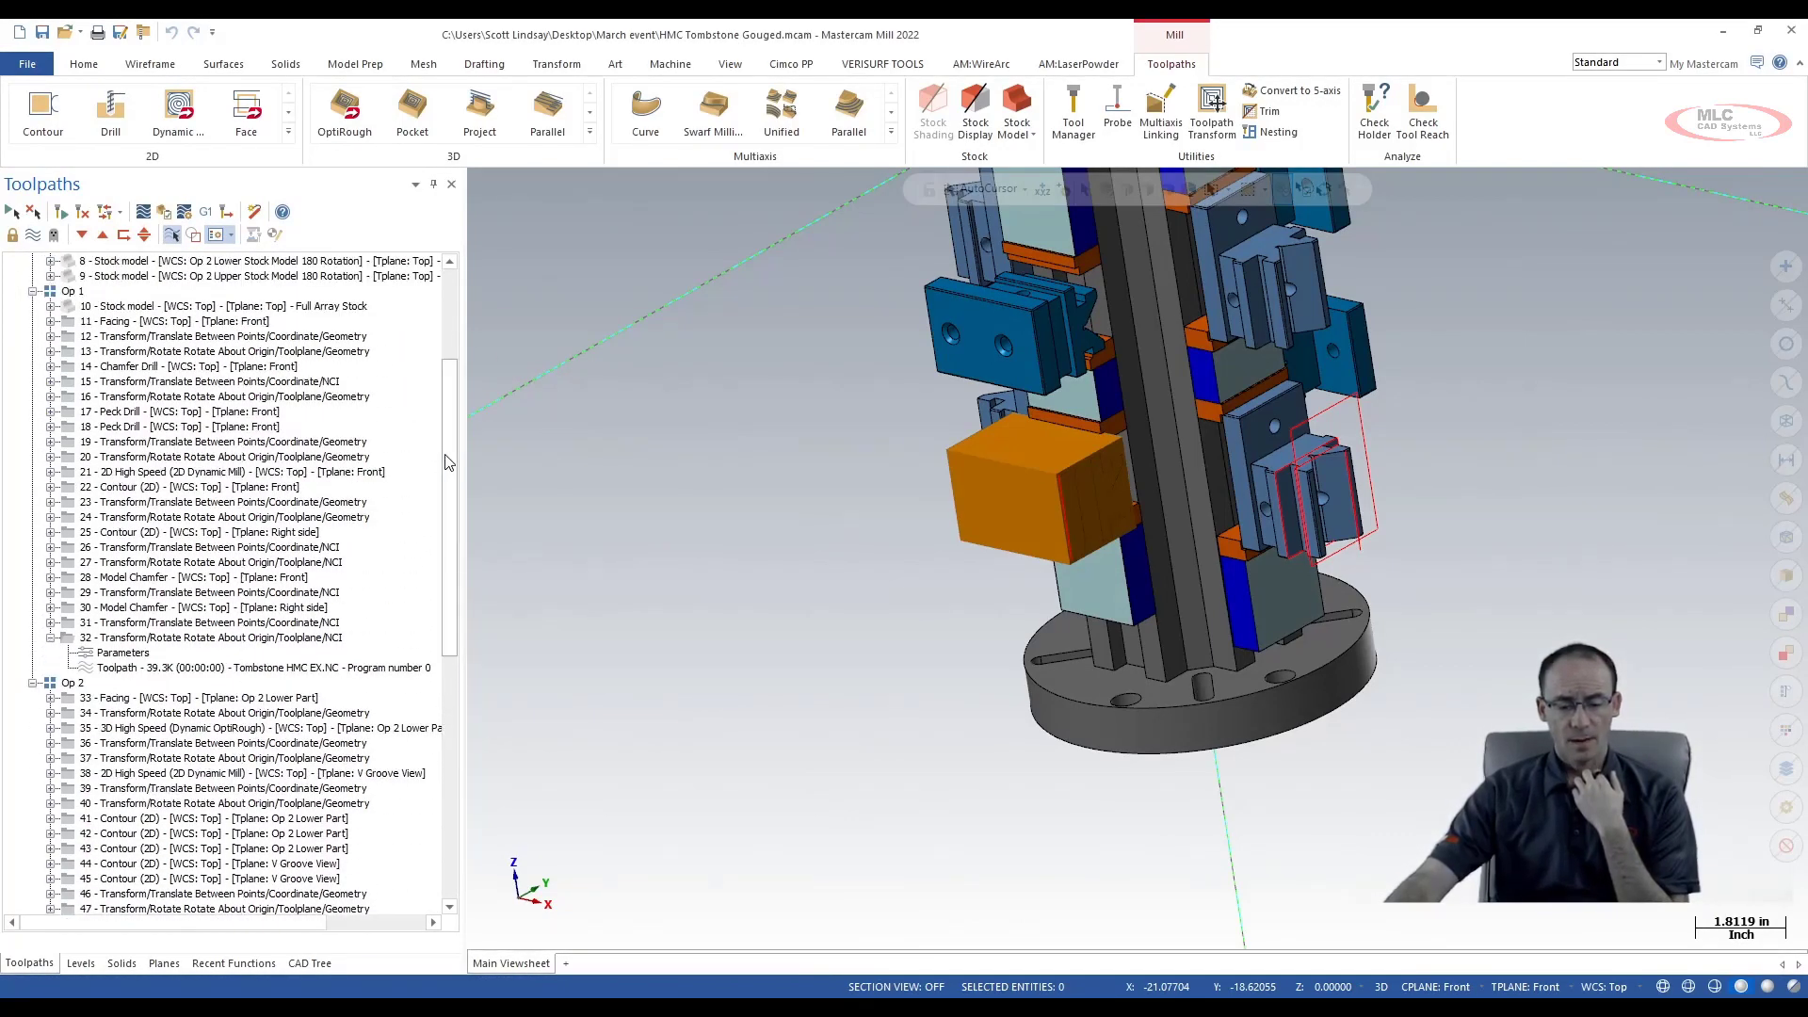
pyautogui.scroll(5, 430, 395)
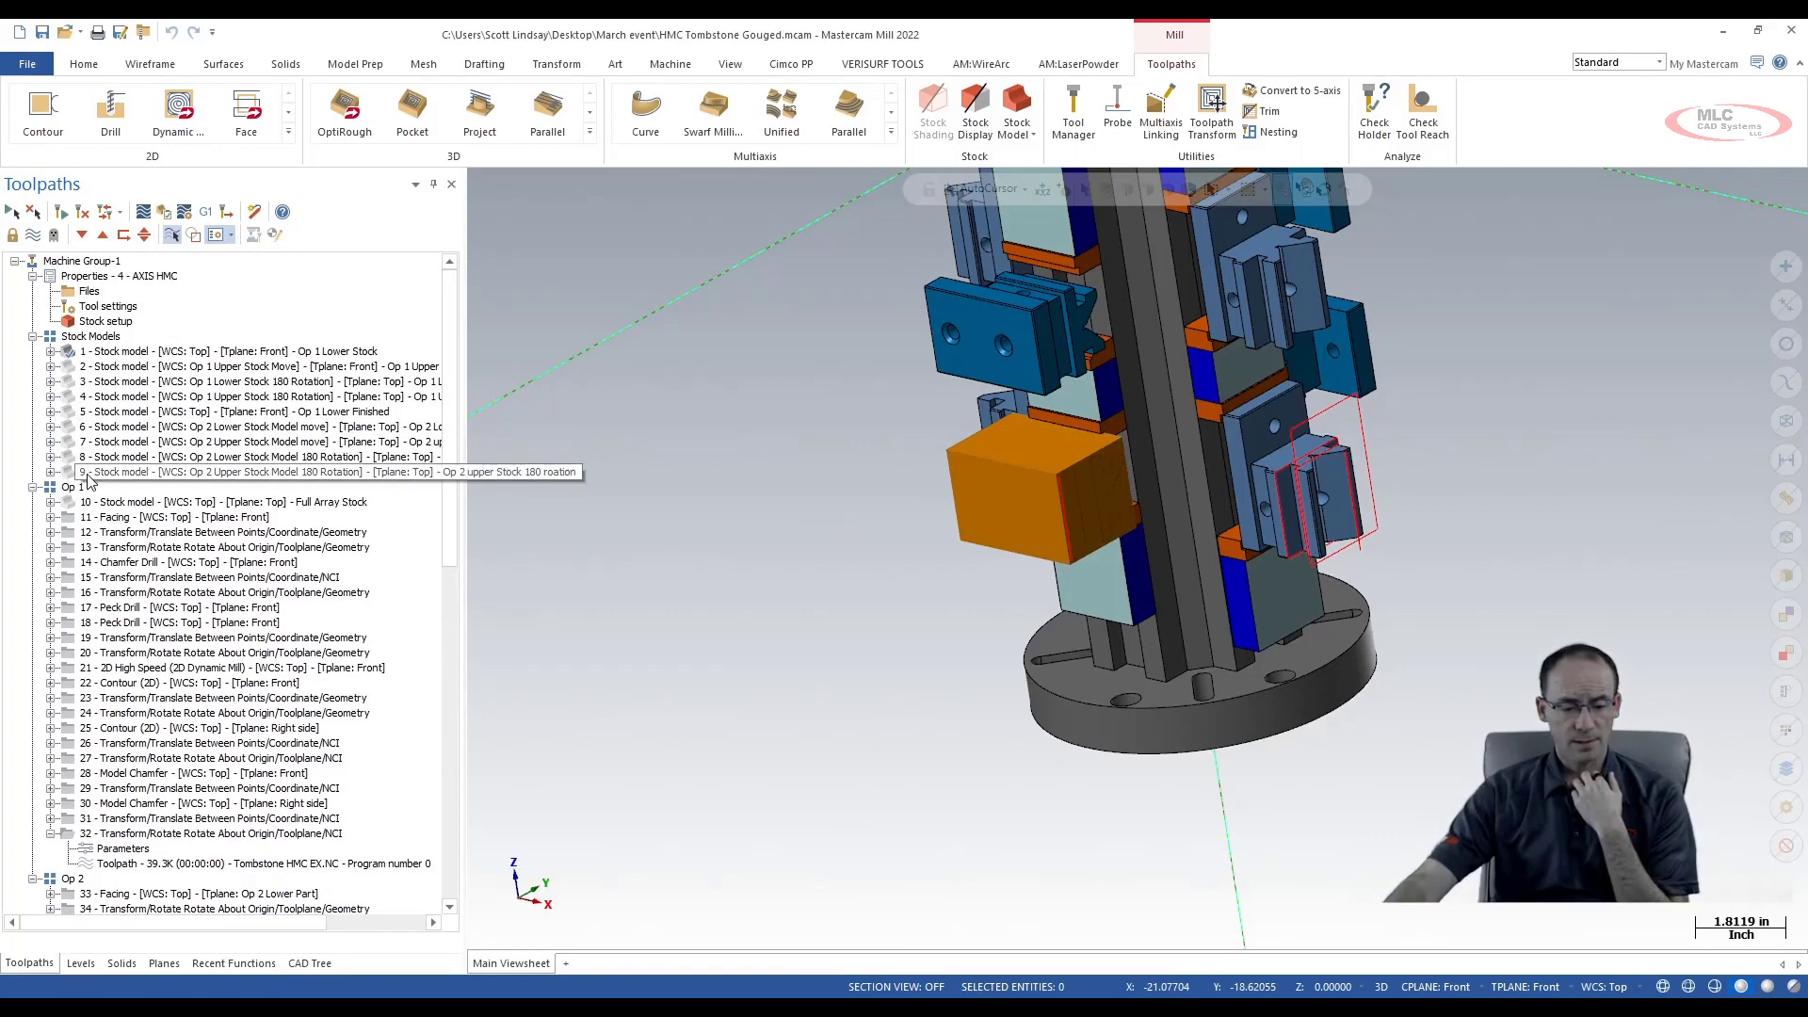
# Hide the orange stock block and examine the parts mounted around the tombstone
pyautogui.click(32, 235)
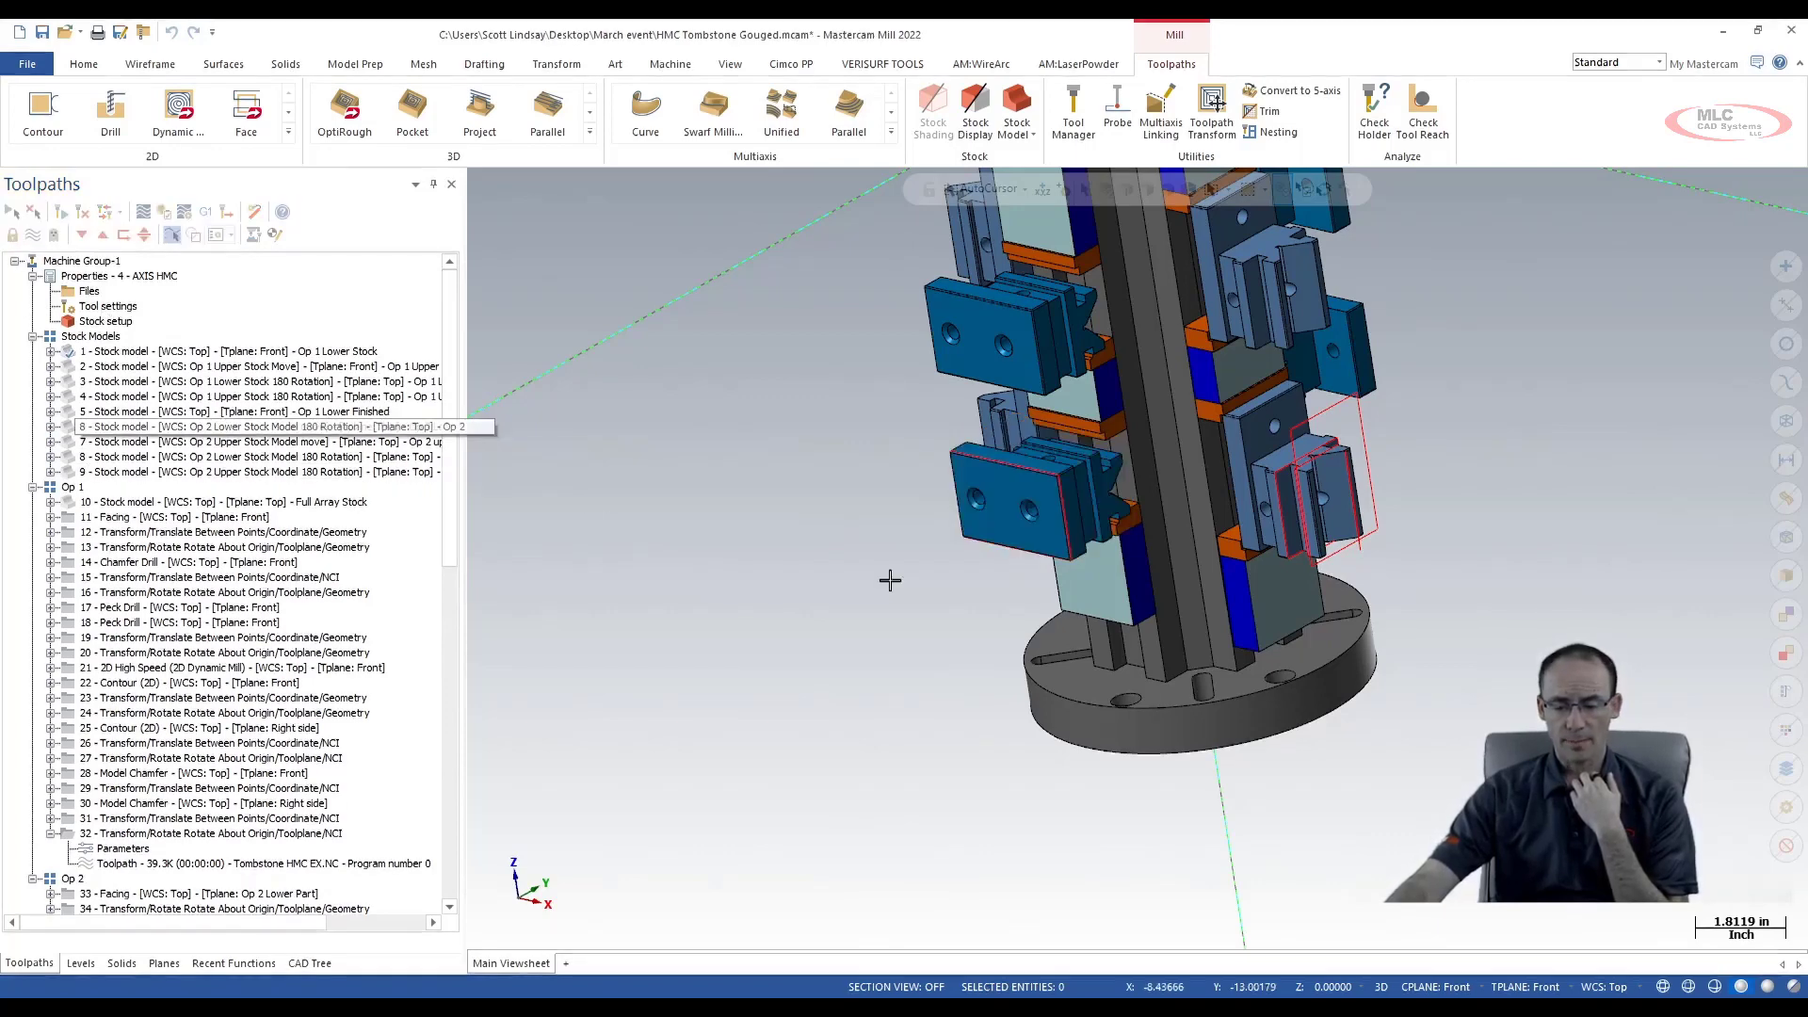
pyautogui.moveTo(1164, 578); pyautogui.dragTo(1092, 574, button='middle')
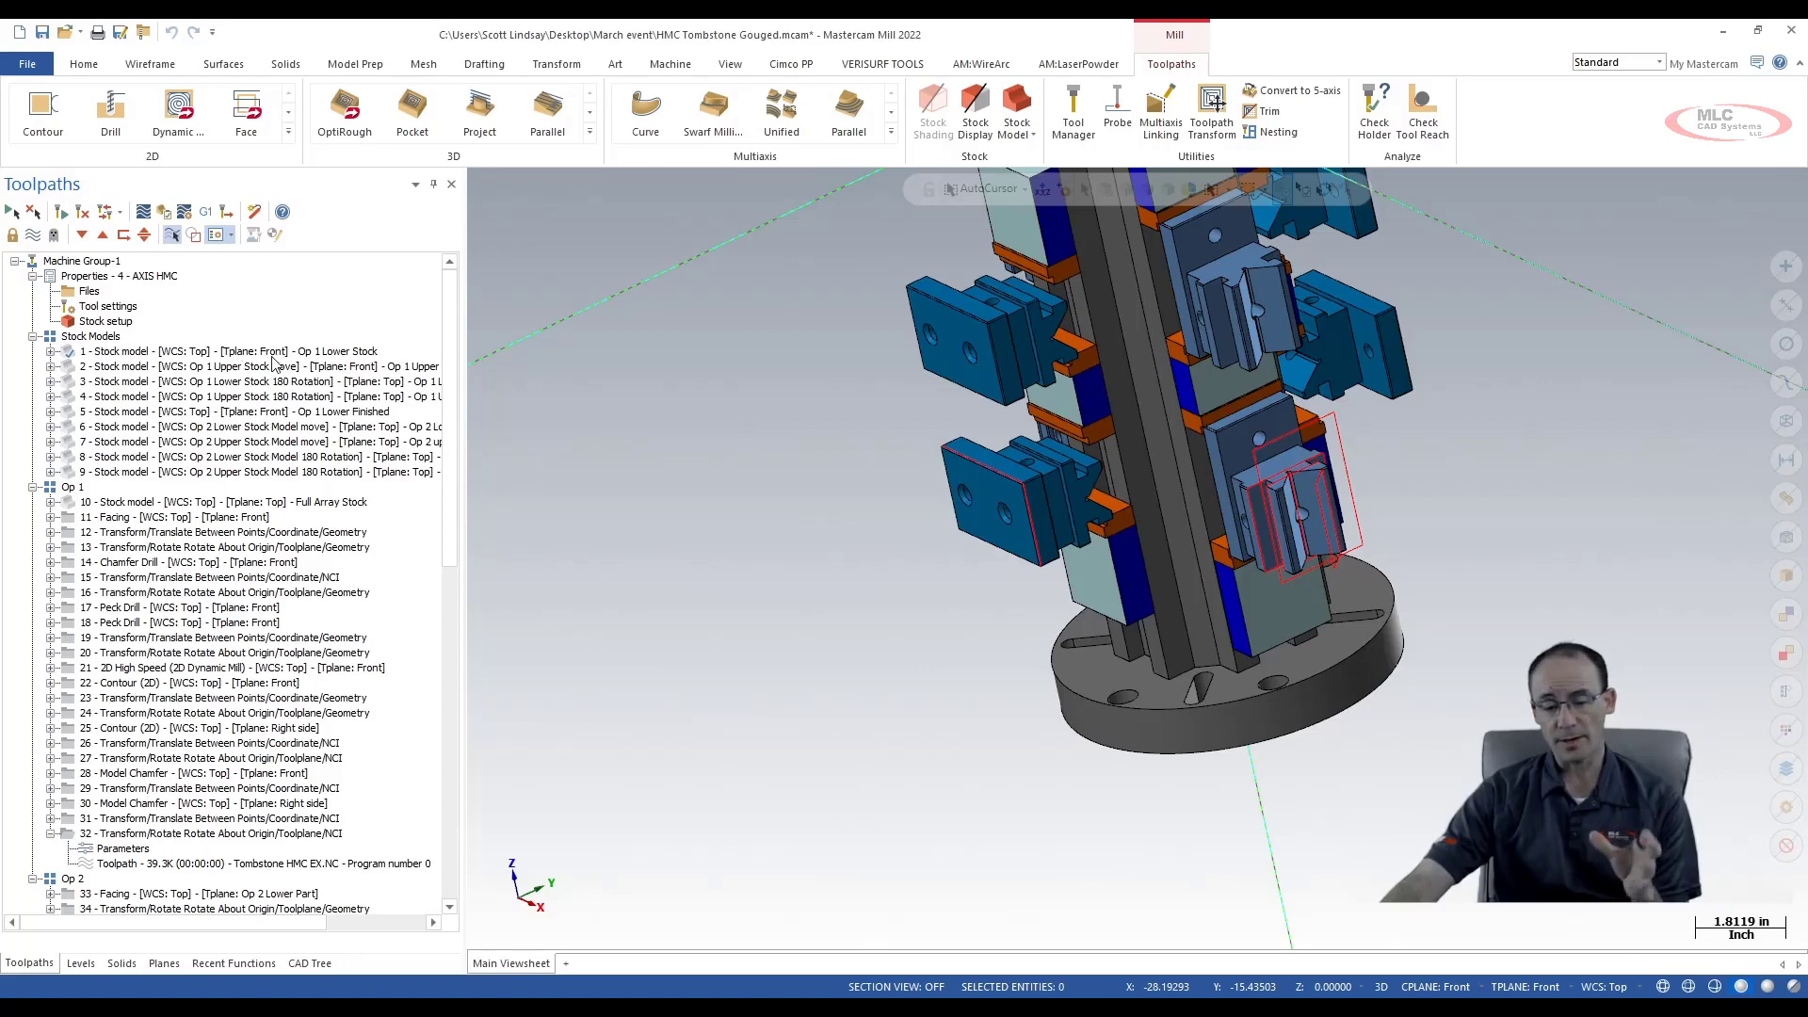
pyautogui.scroll(-3, 634, 646)
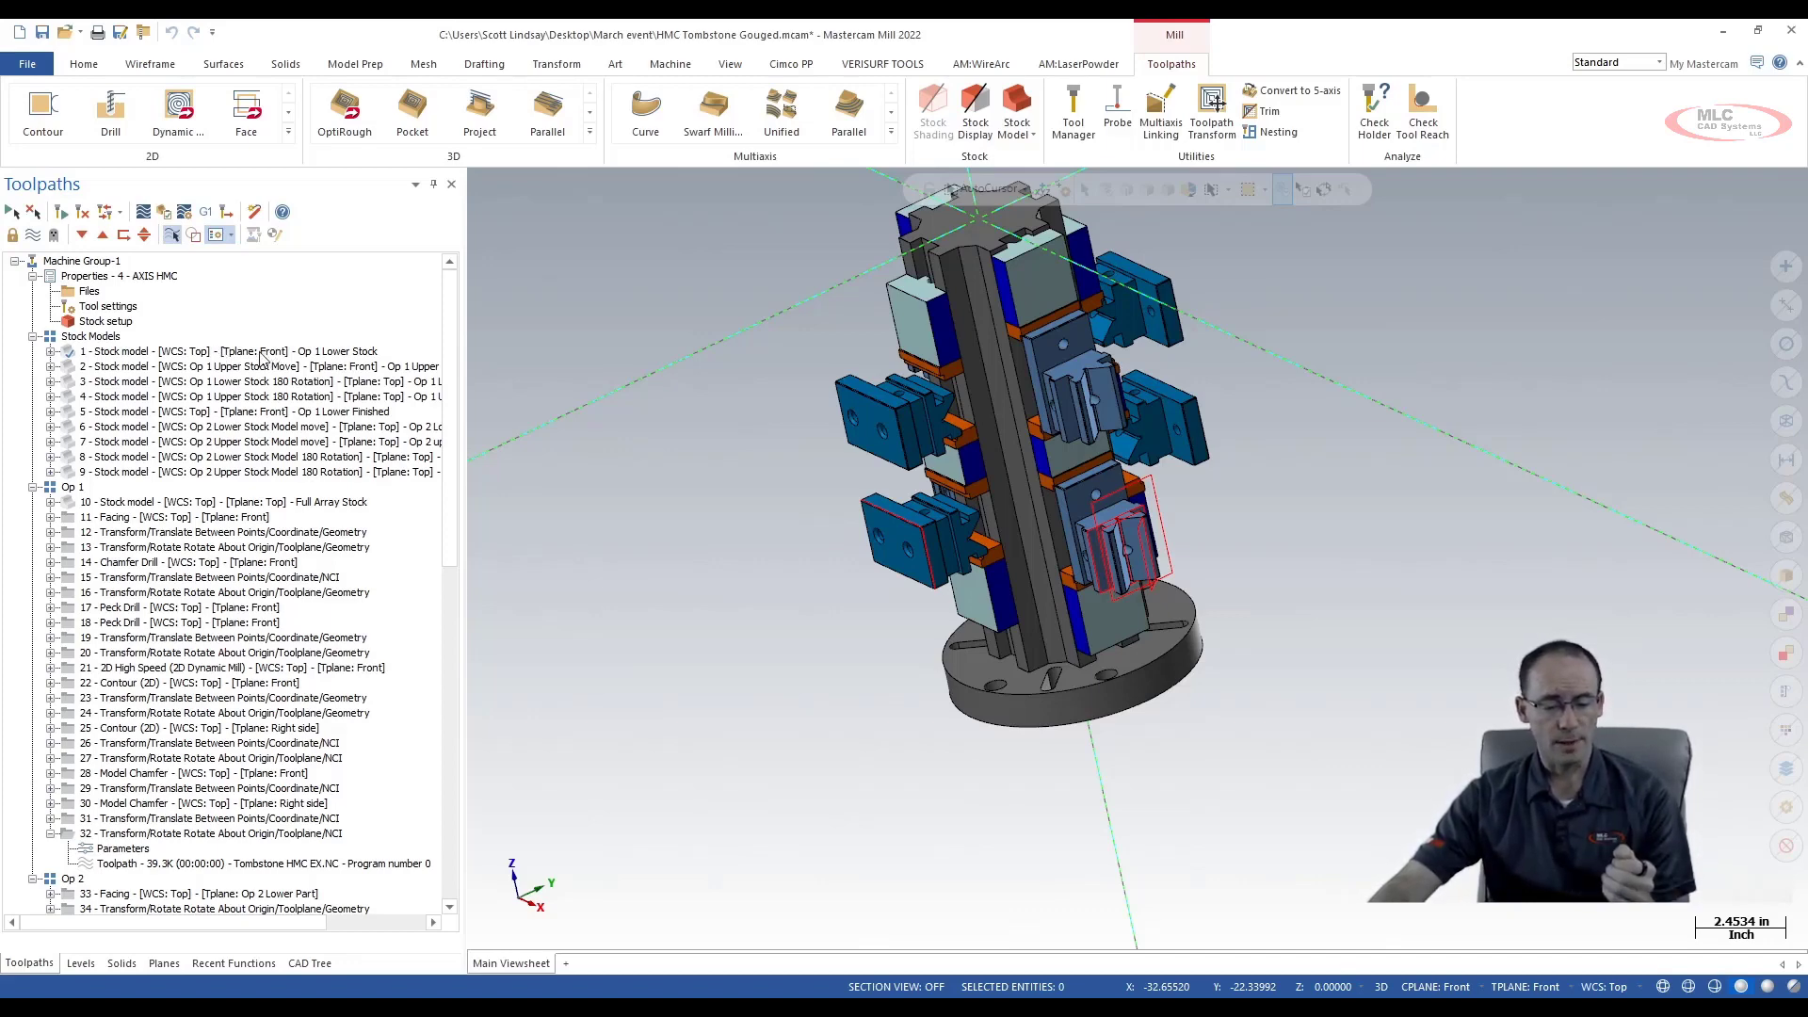
# Display the Op 1 Lower Stock model on the tombstone and check the machine group's stock setup without changing it
pyautogui.click(157, 353)
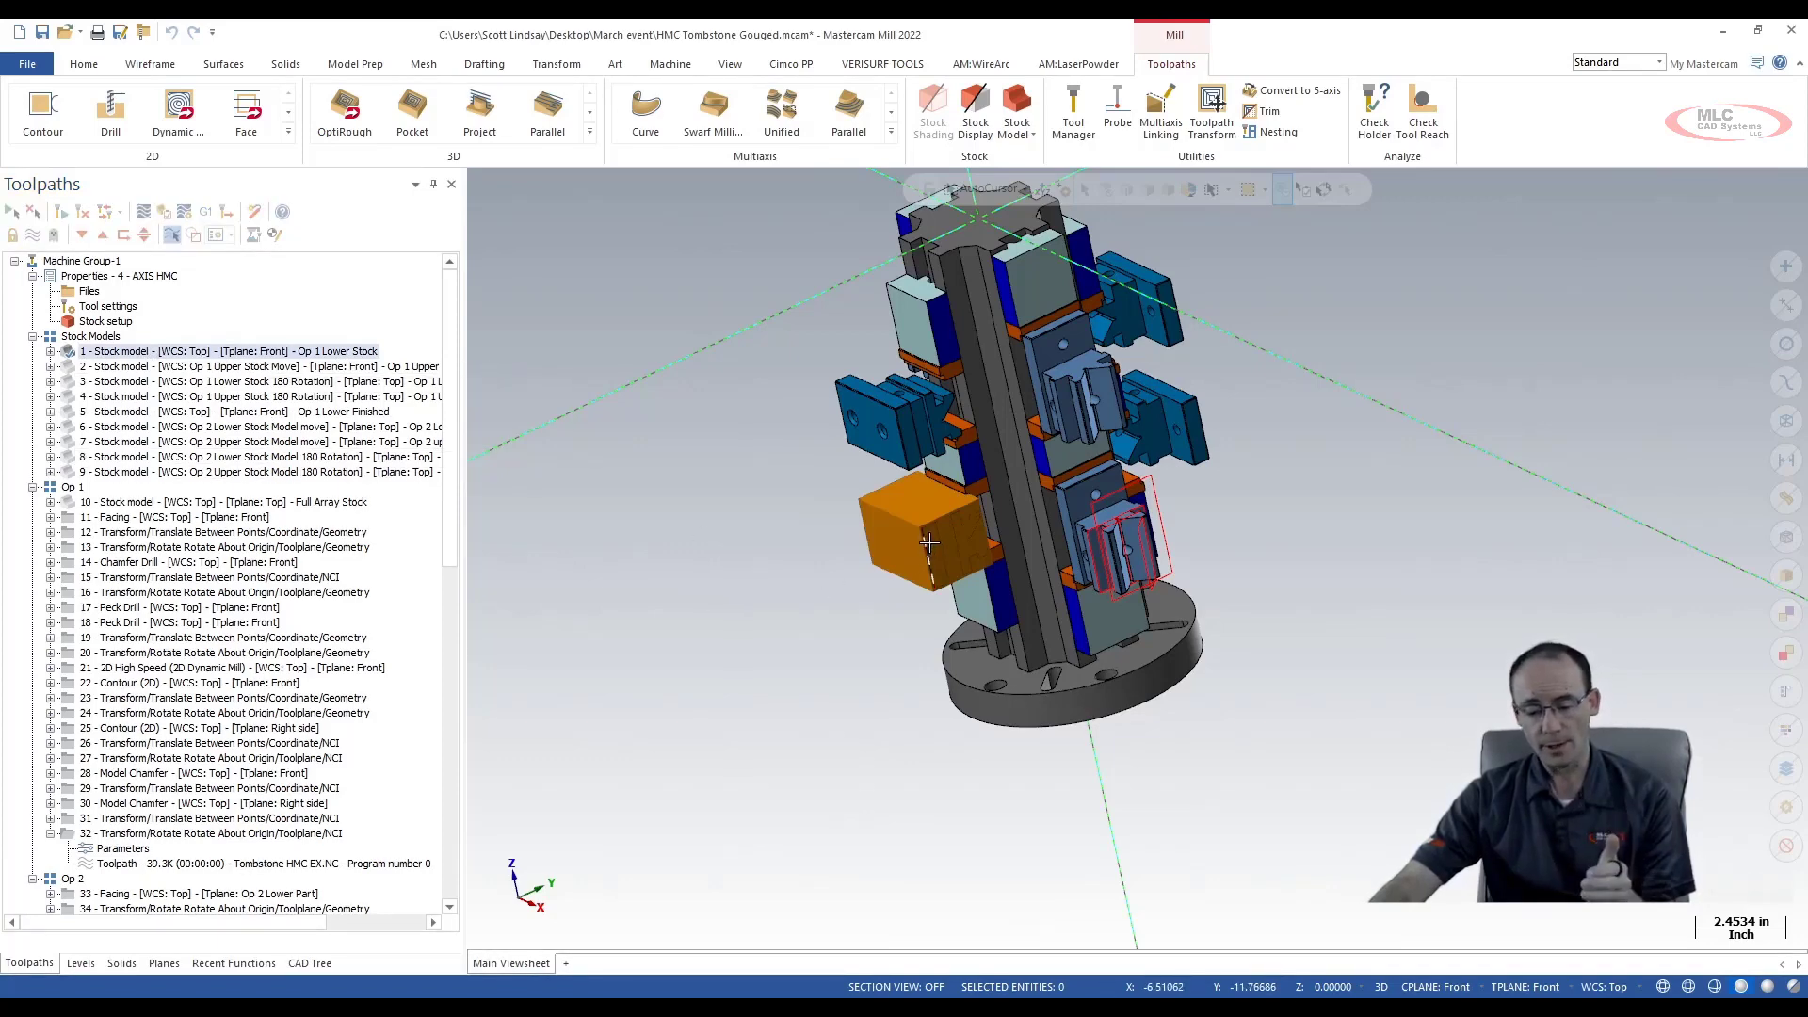
pyautogui.click(100, 323)
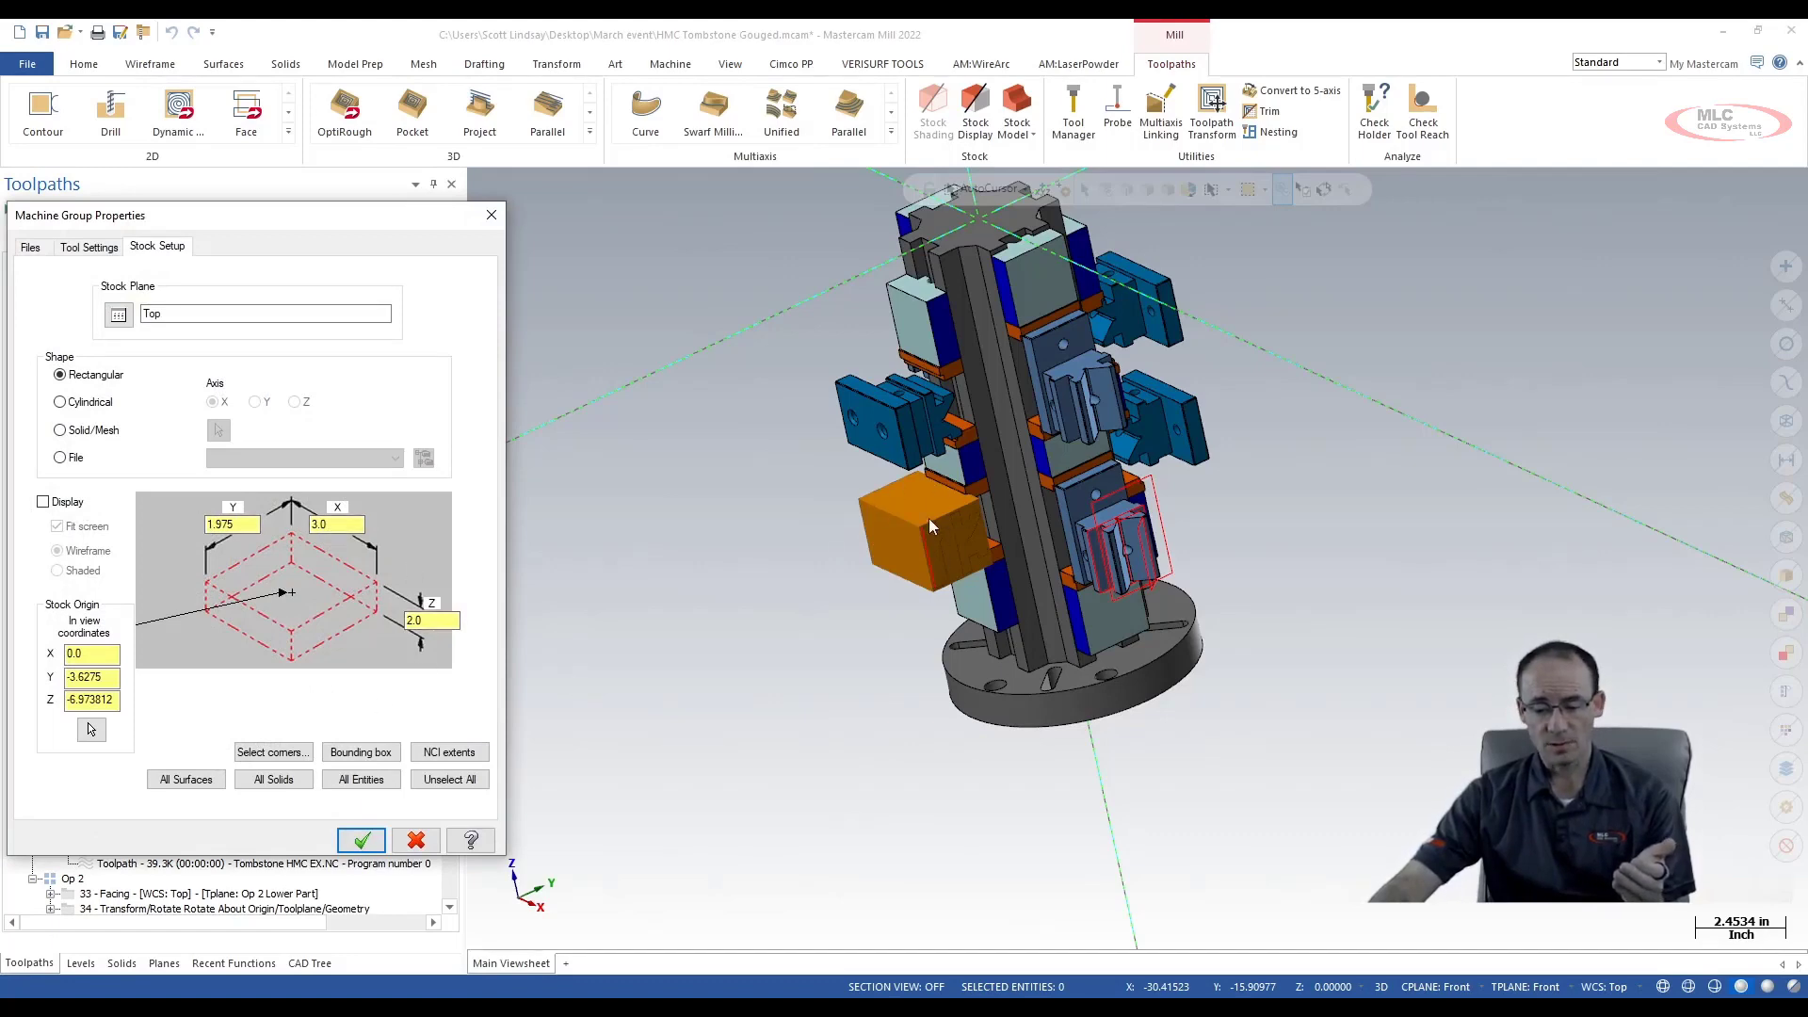
pyautogui.click(490, 215)
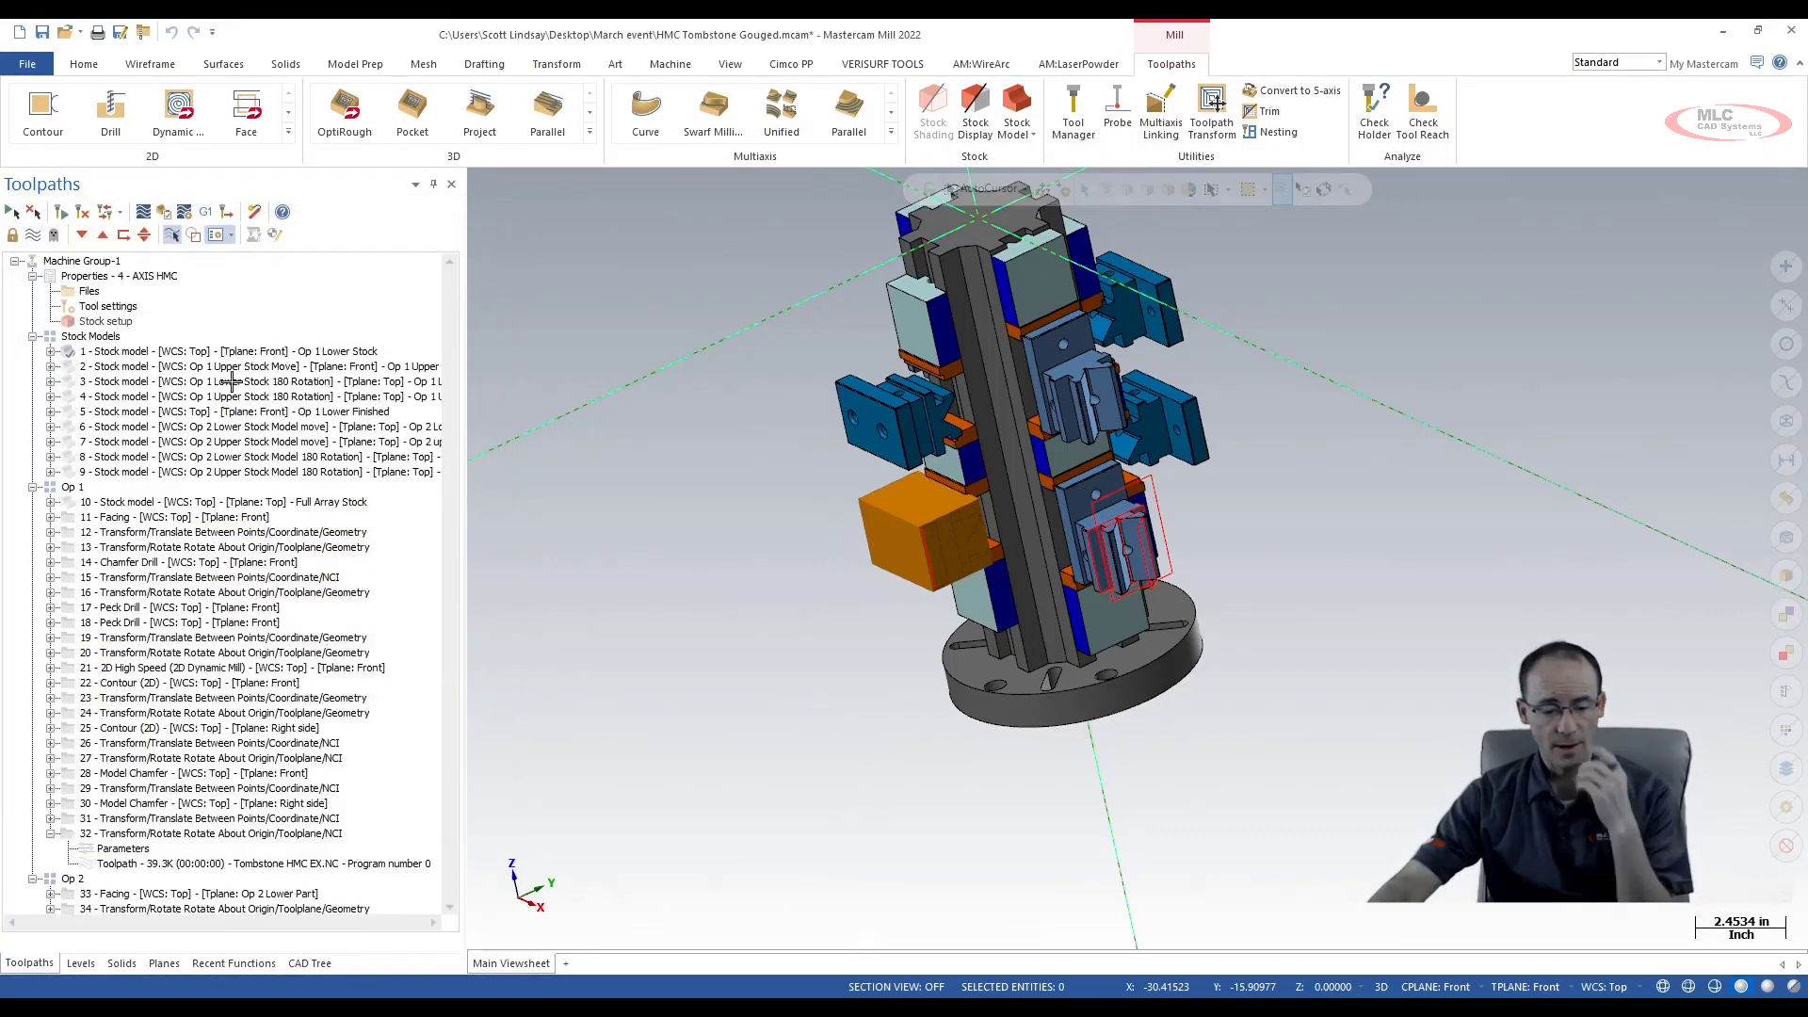
# Review the Op 1 Lower Stock model's name, color, shape and origin definition, leaving its settings unchanged
pyautogui.scroll(-8, 49, 356)
pyautogui.scroll(8, 118, 405)
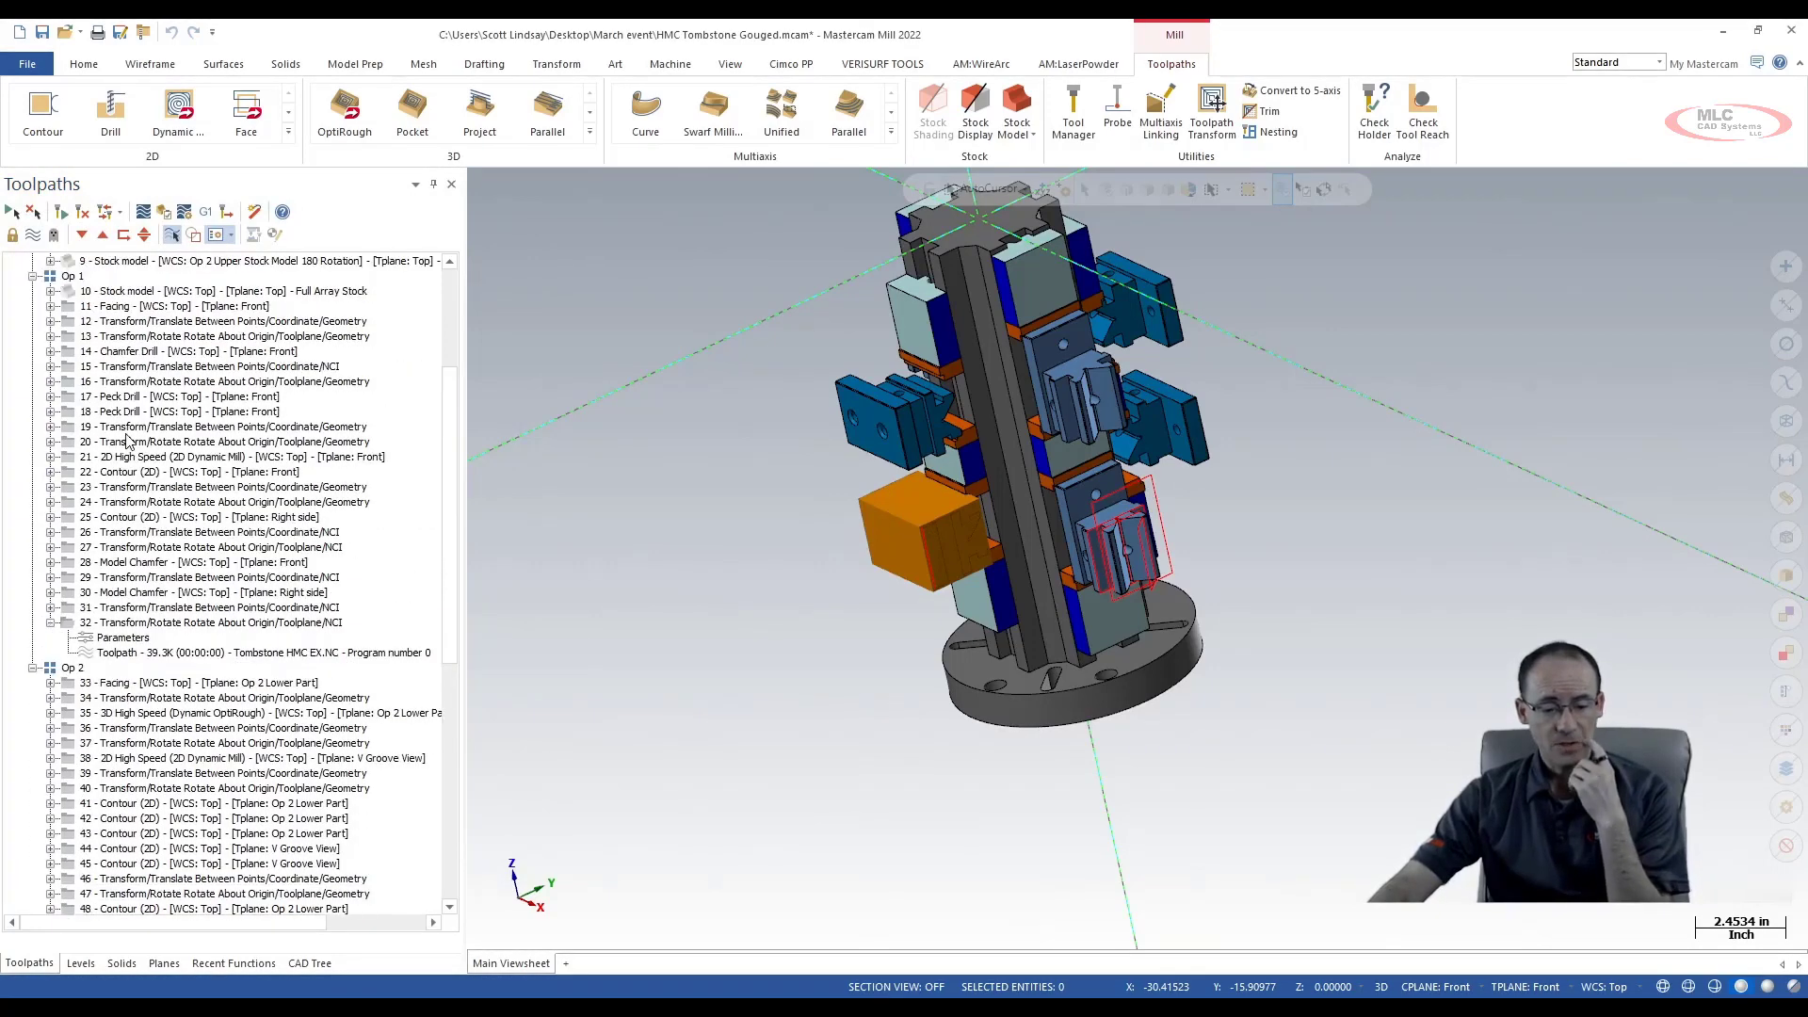
pyautogui.click(50, 351)
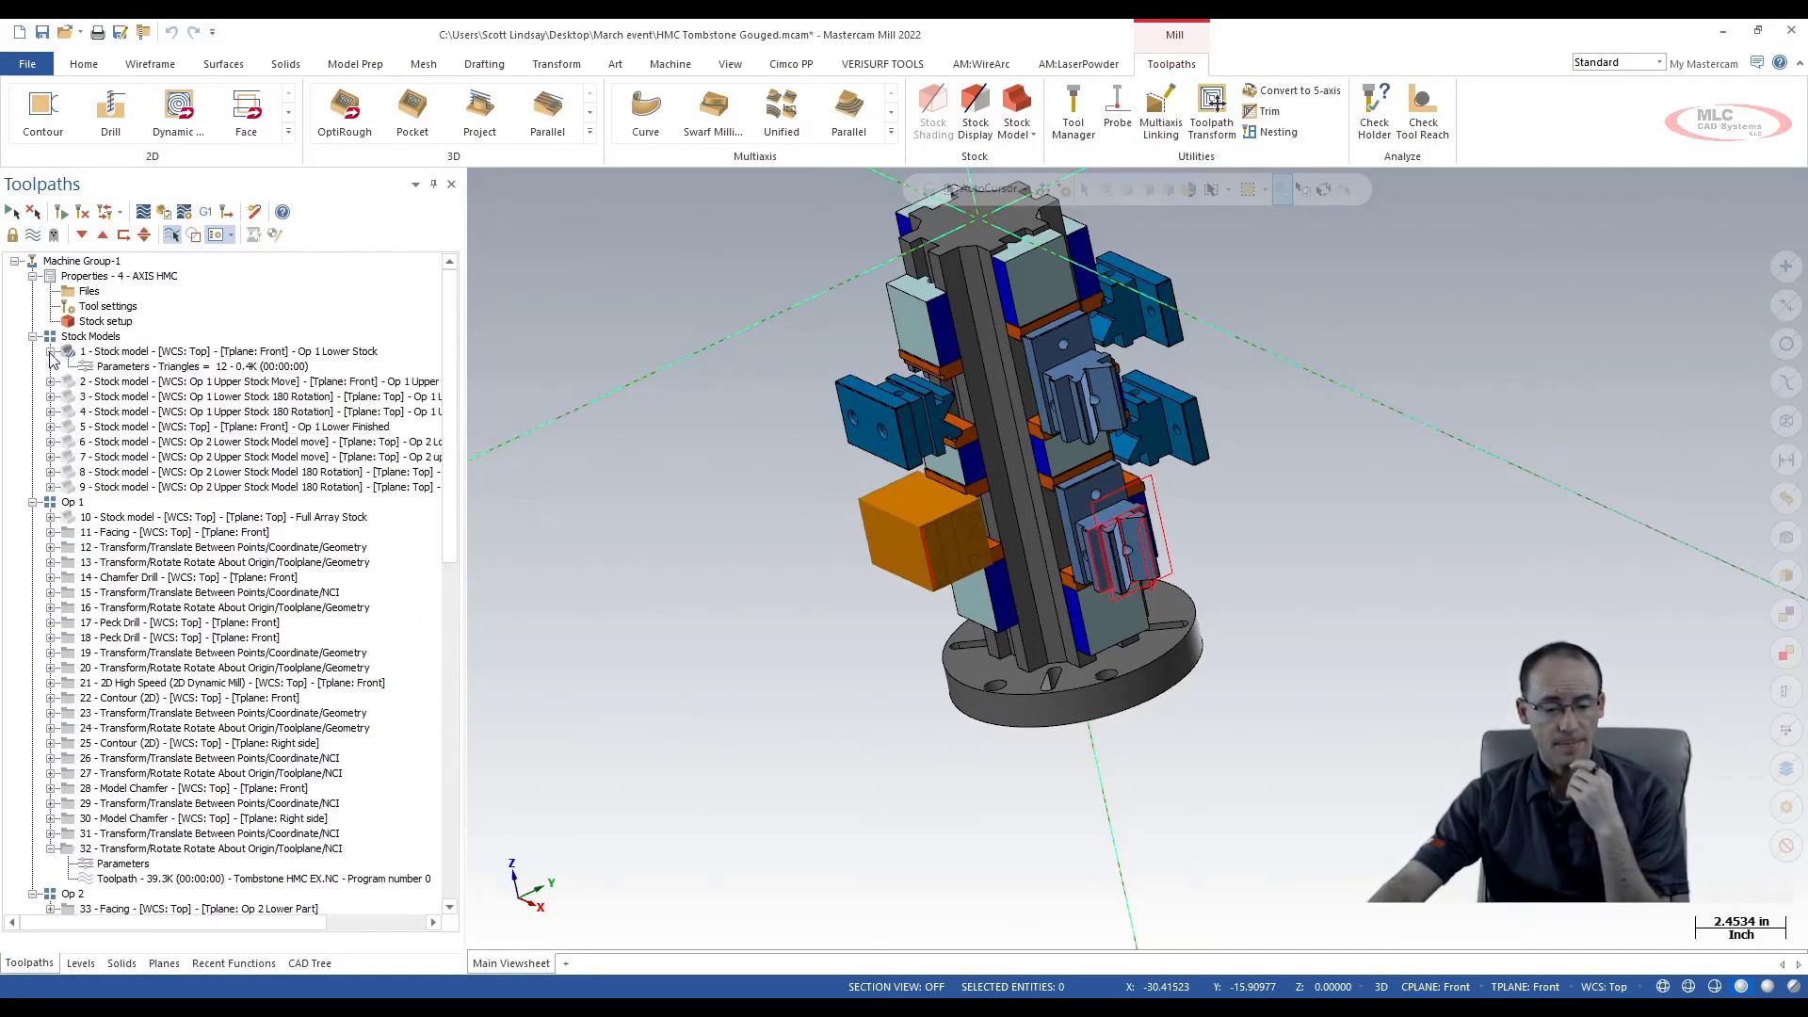
pyautogui.doubleClick(134, 367)
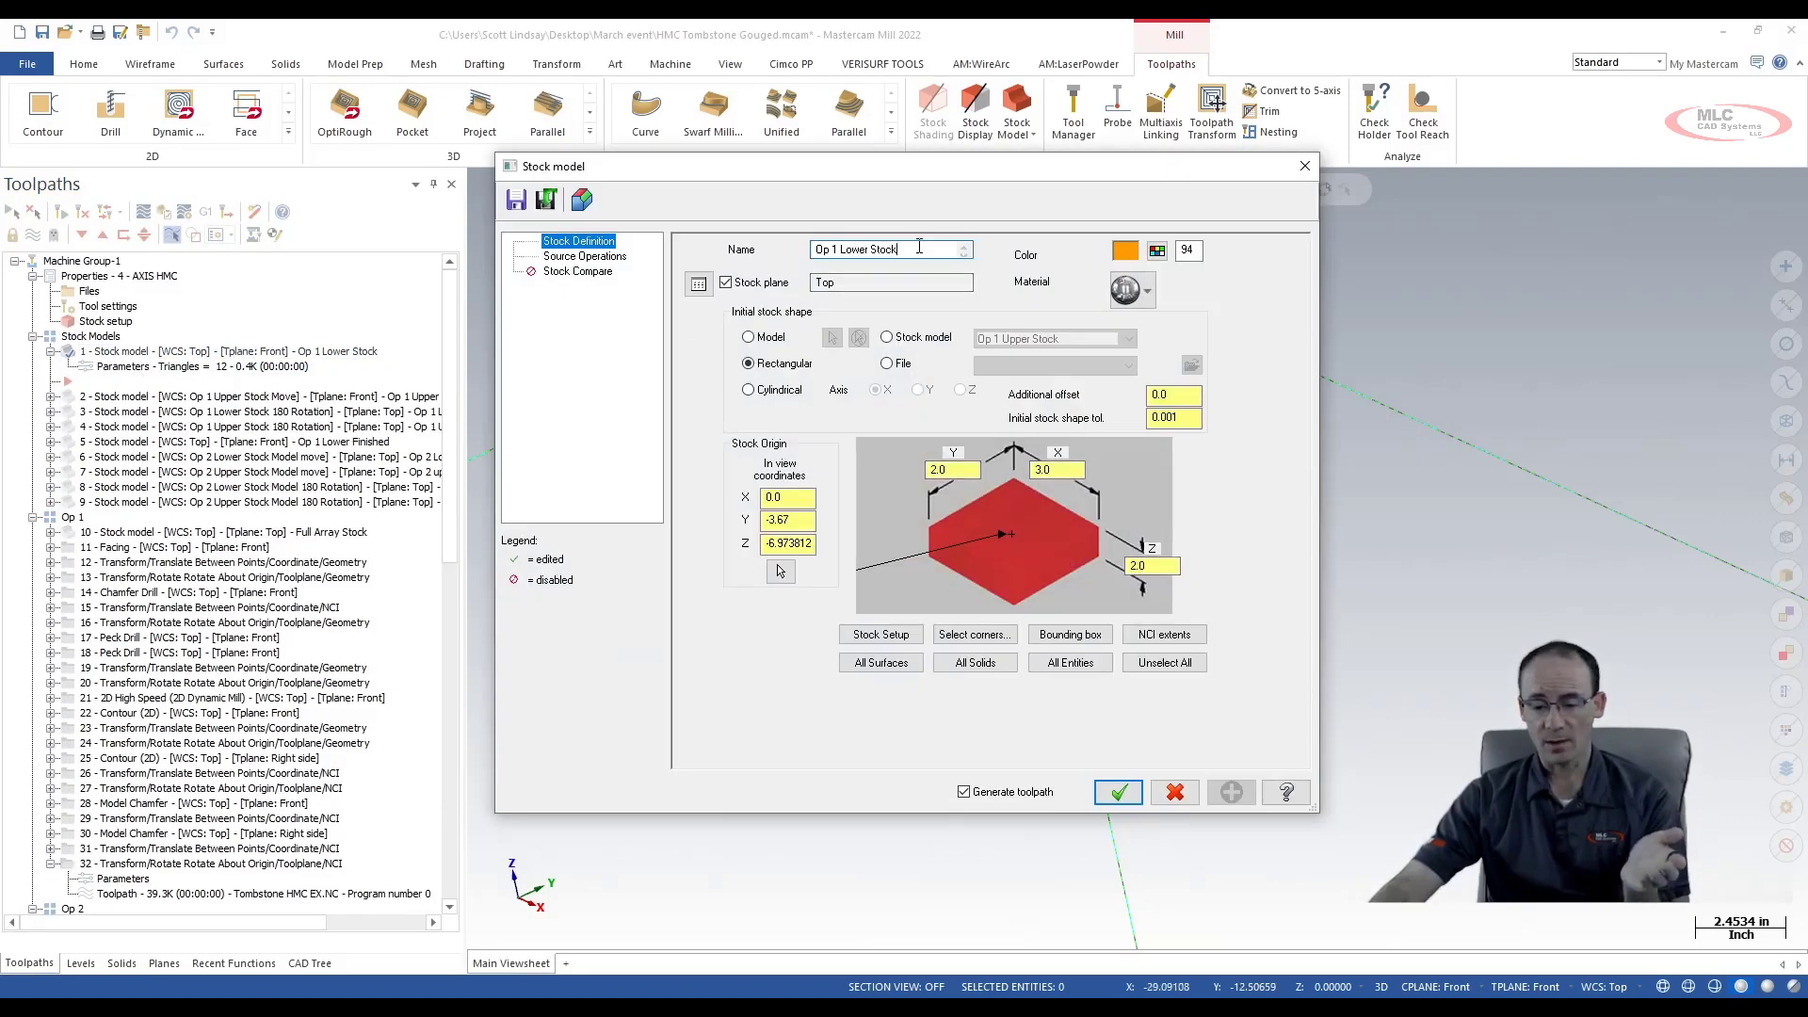
pyautogui.moveTo(902, 249); pyautogui.dragTo(802, 252)
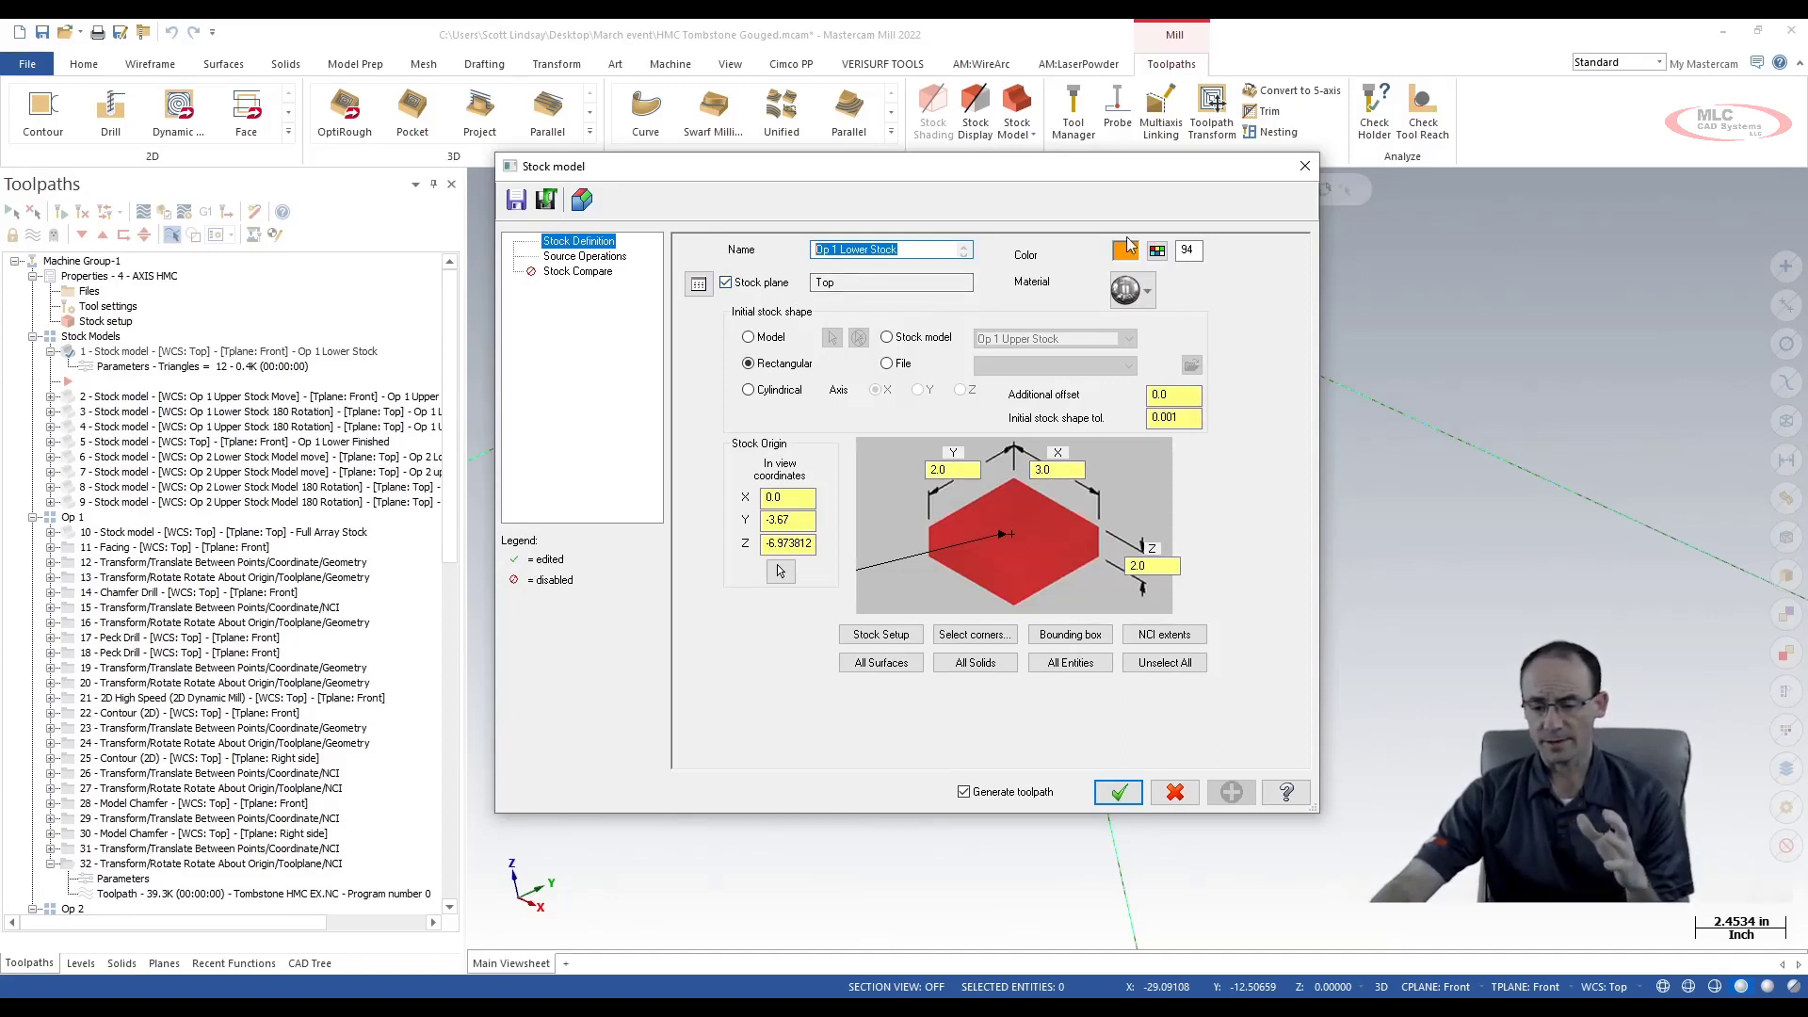
pyautogui.click(1172, 794)
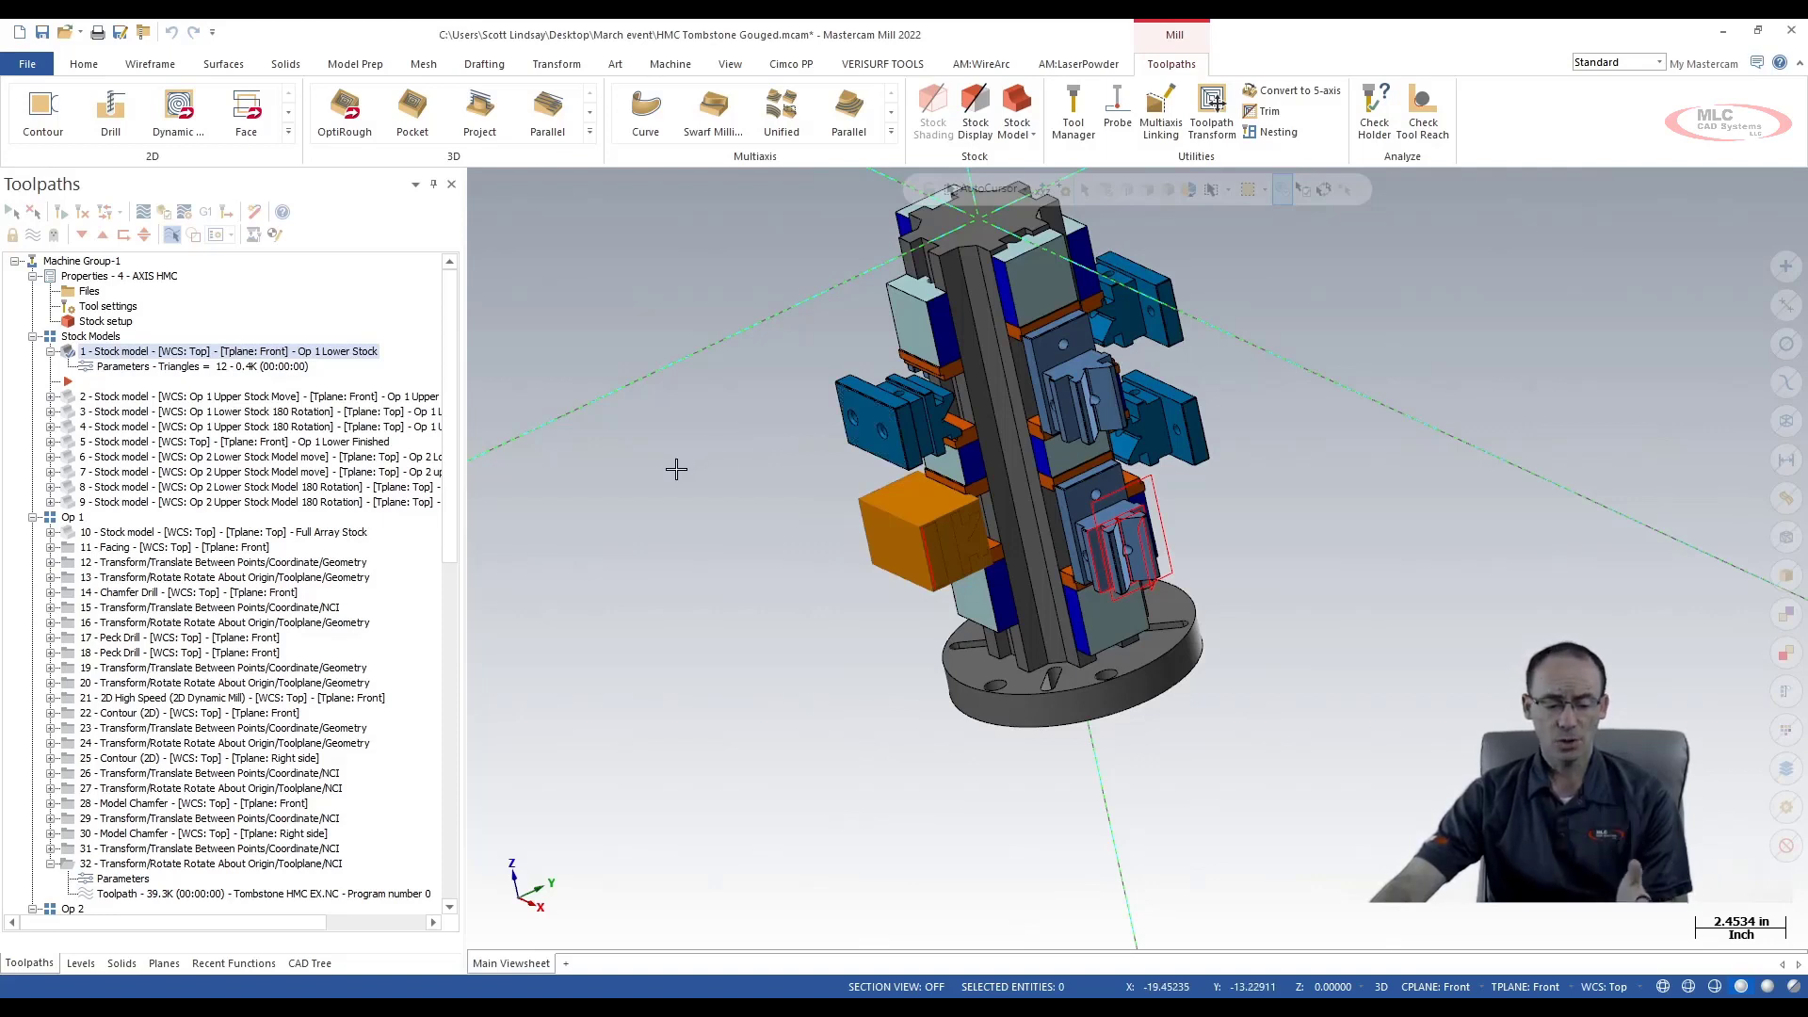
# Compare the origin of the Op 1 Upper Stock Move plane with that of the Top plane
pyautogui.click(163, 963)
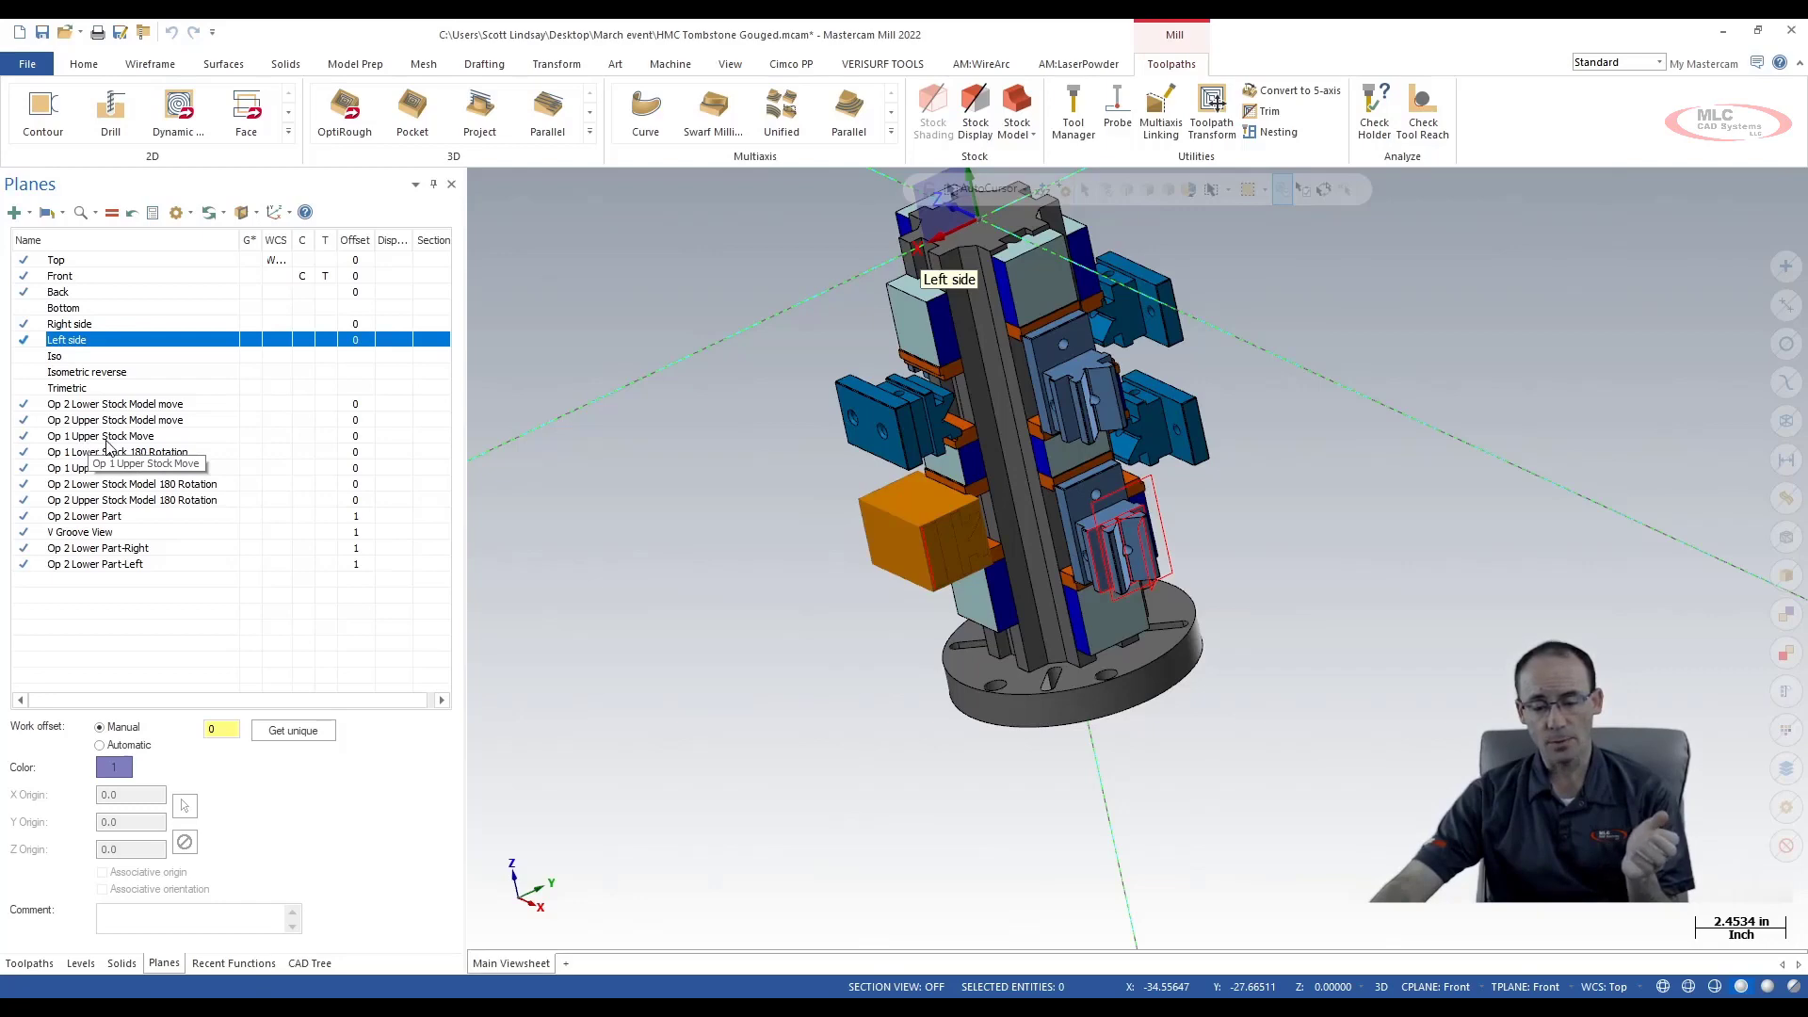
pyautogui.click(94, 439)
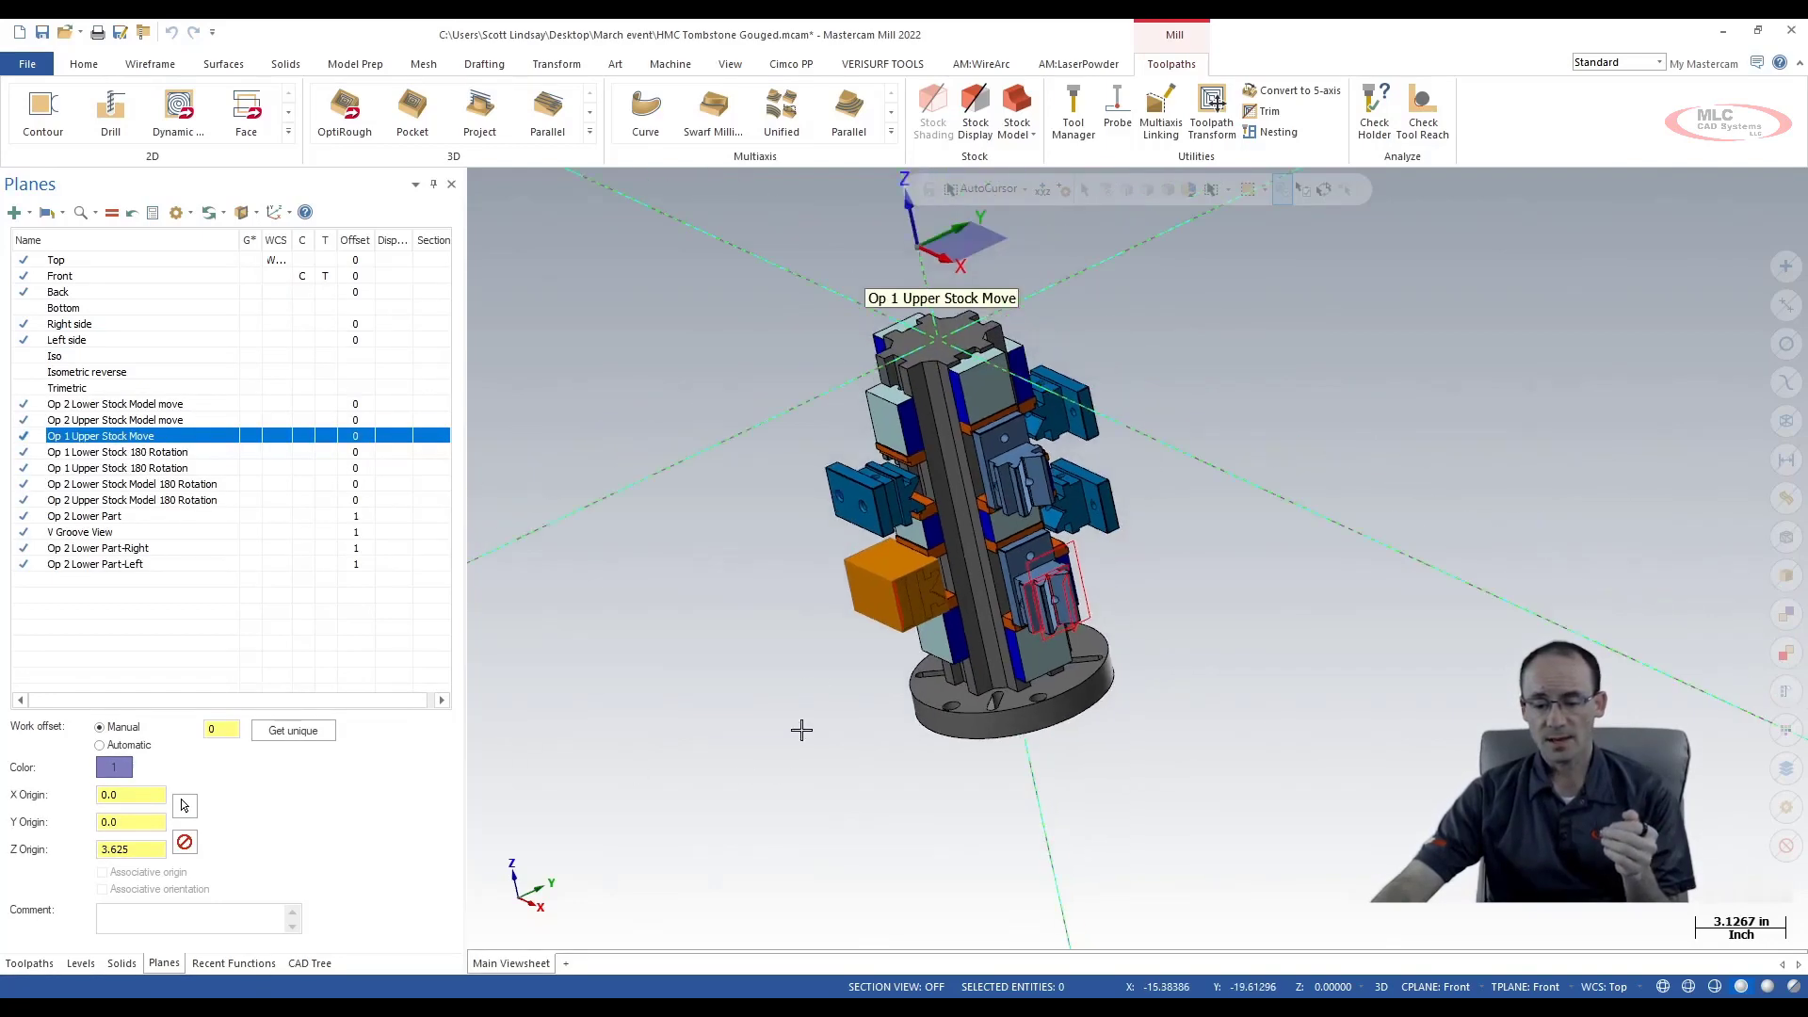
pyautogui.click(76, 261)
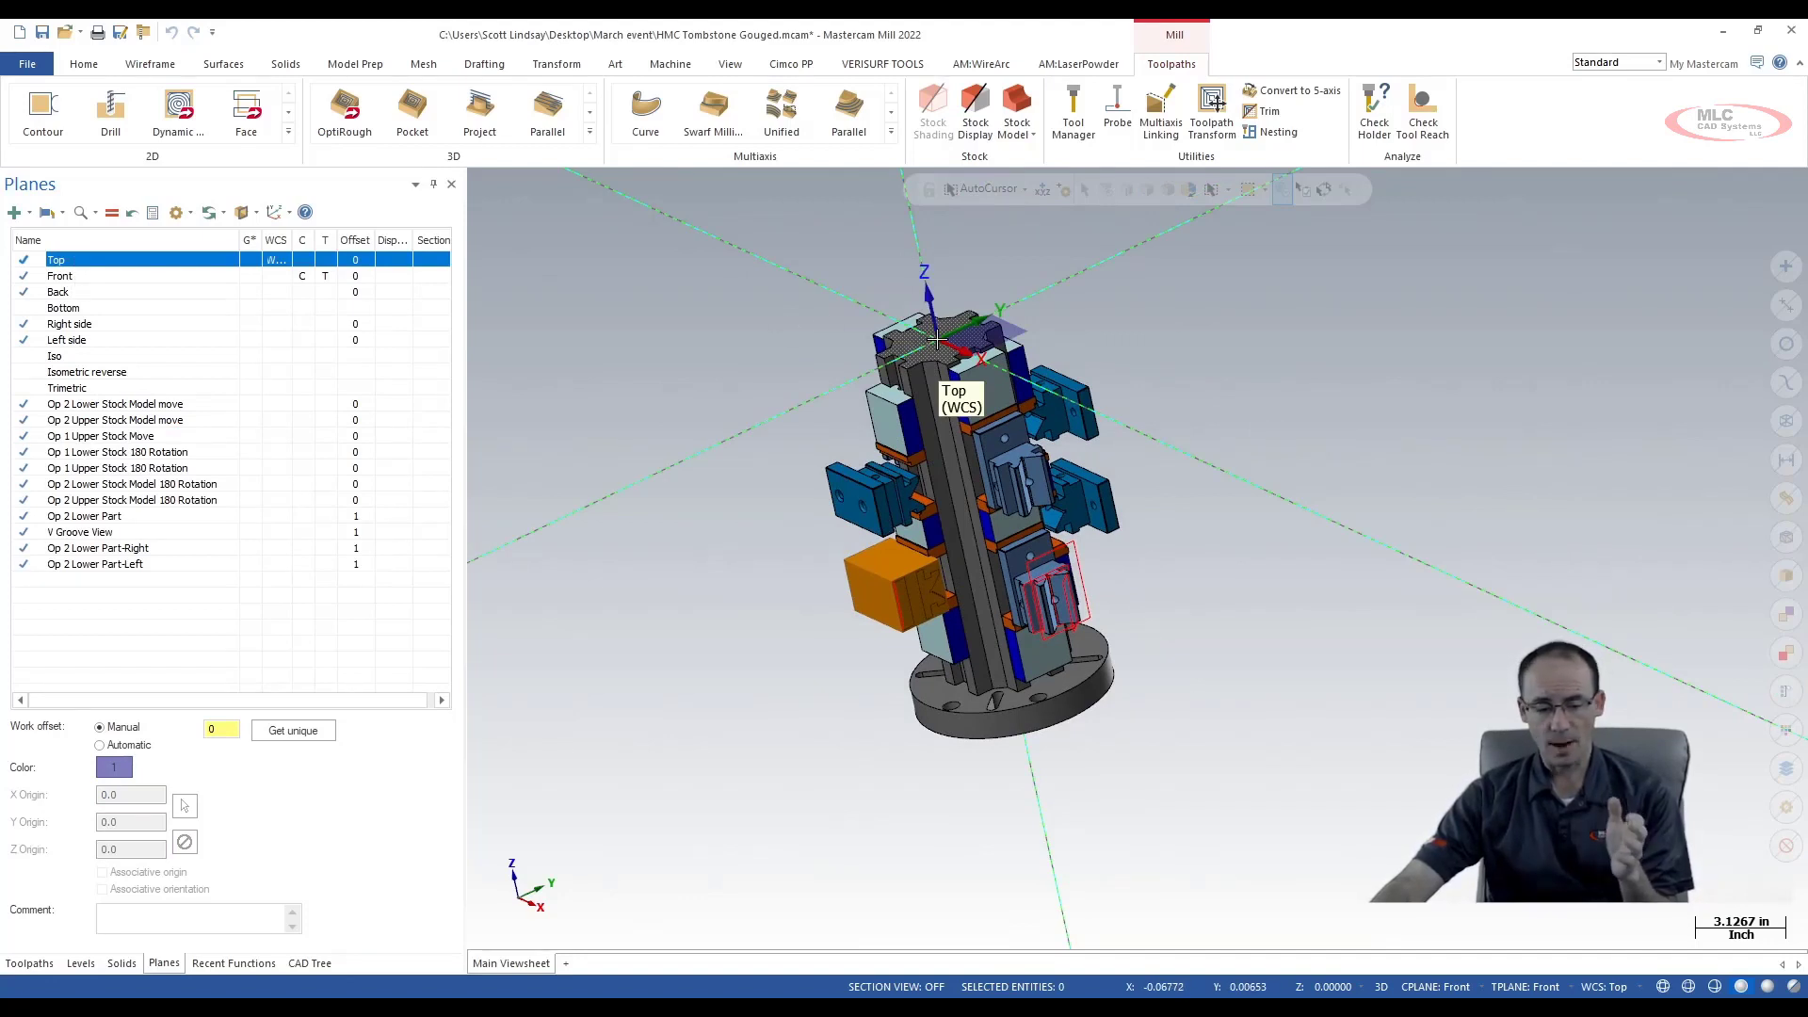
pyautogui.click(94, 438)
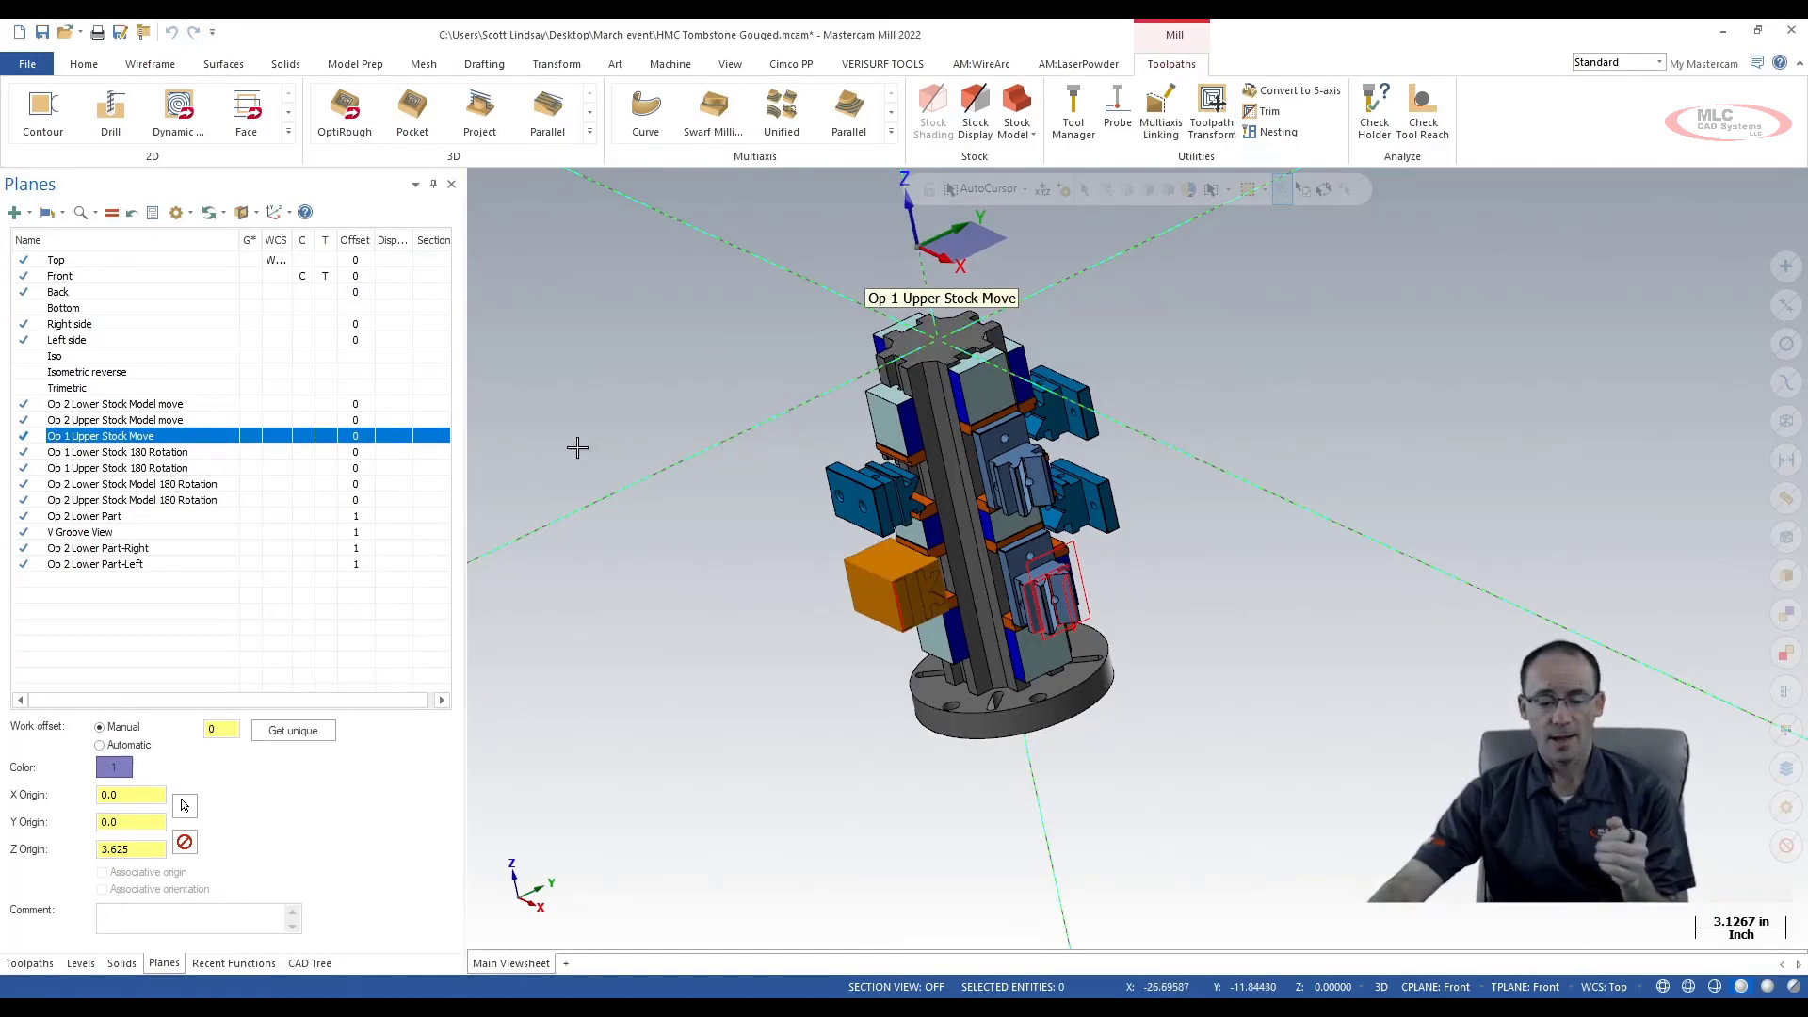
# Hide the stock model and measure the distance between matching holes on the tombstone's lower and upper parts using Analyze Distance
pyautogui.click(30, 963)
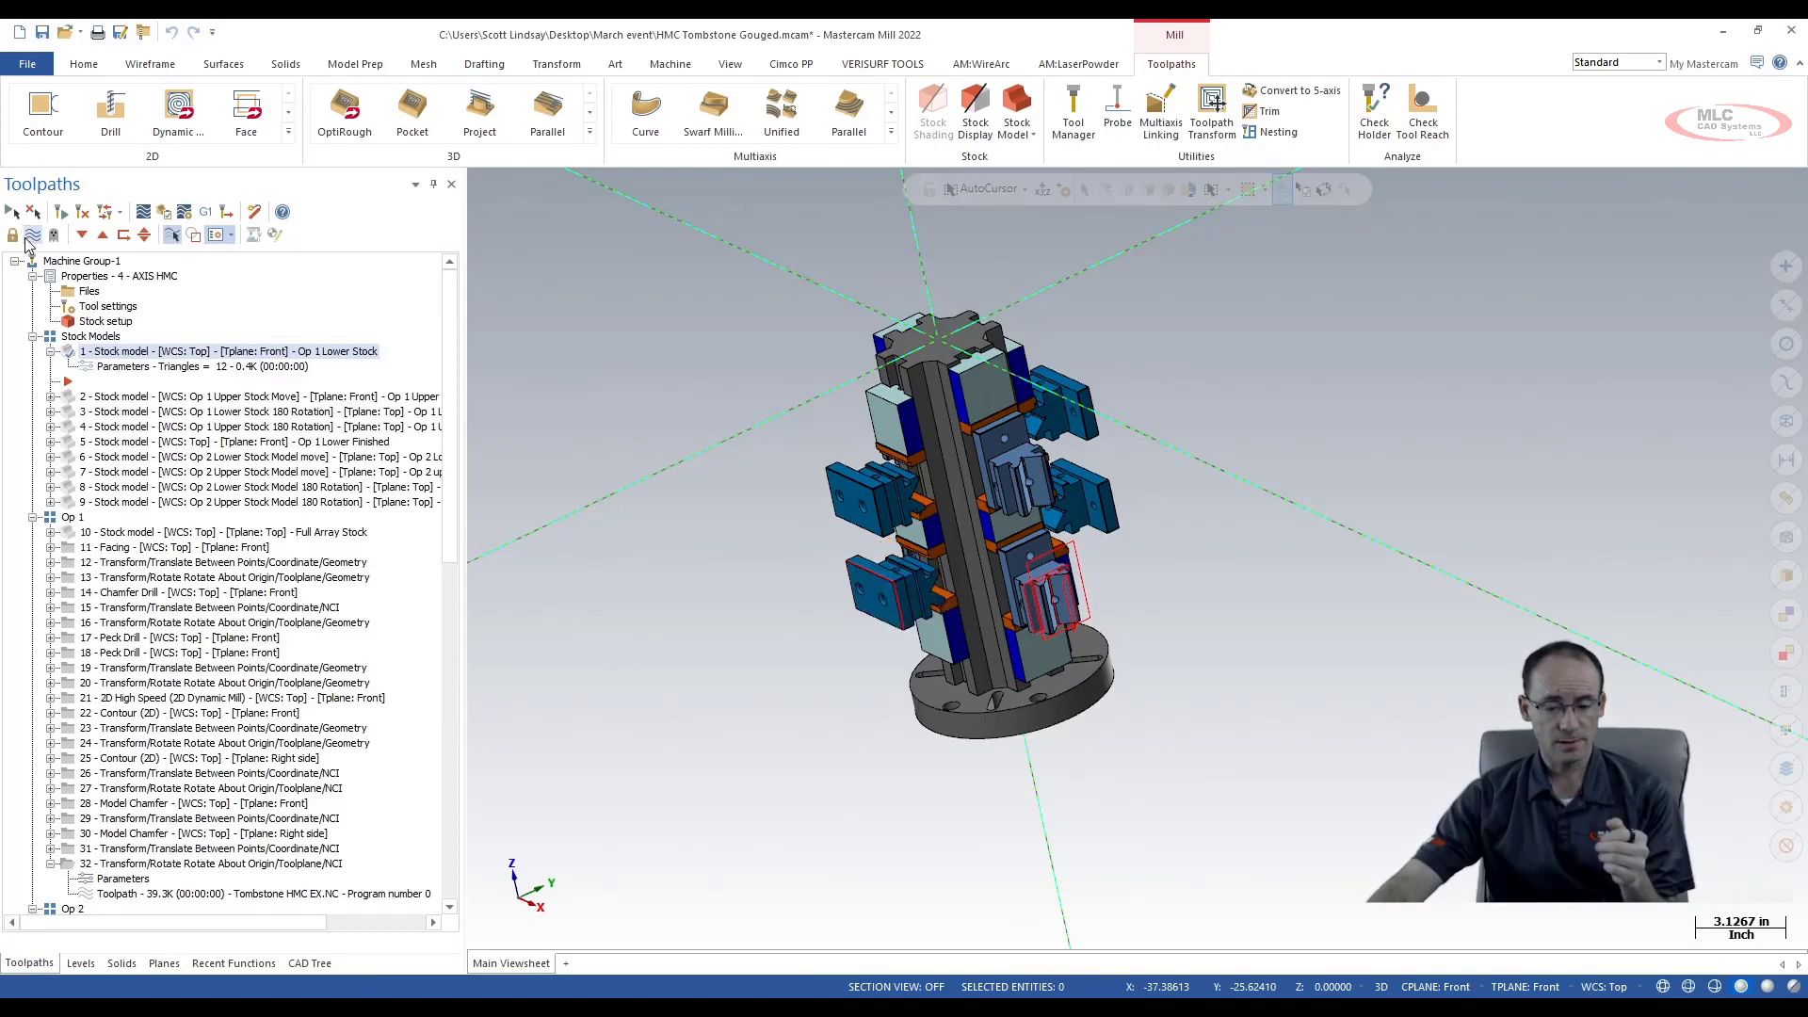
pyautogui.rightClick(659, 429)
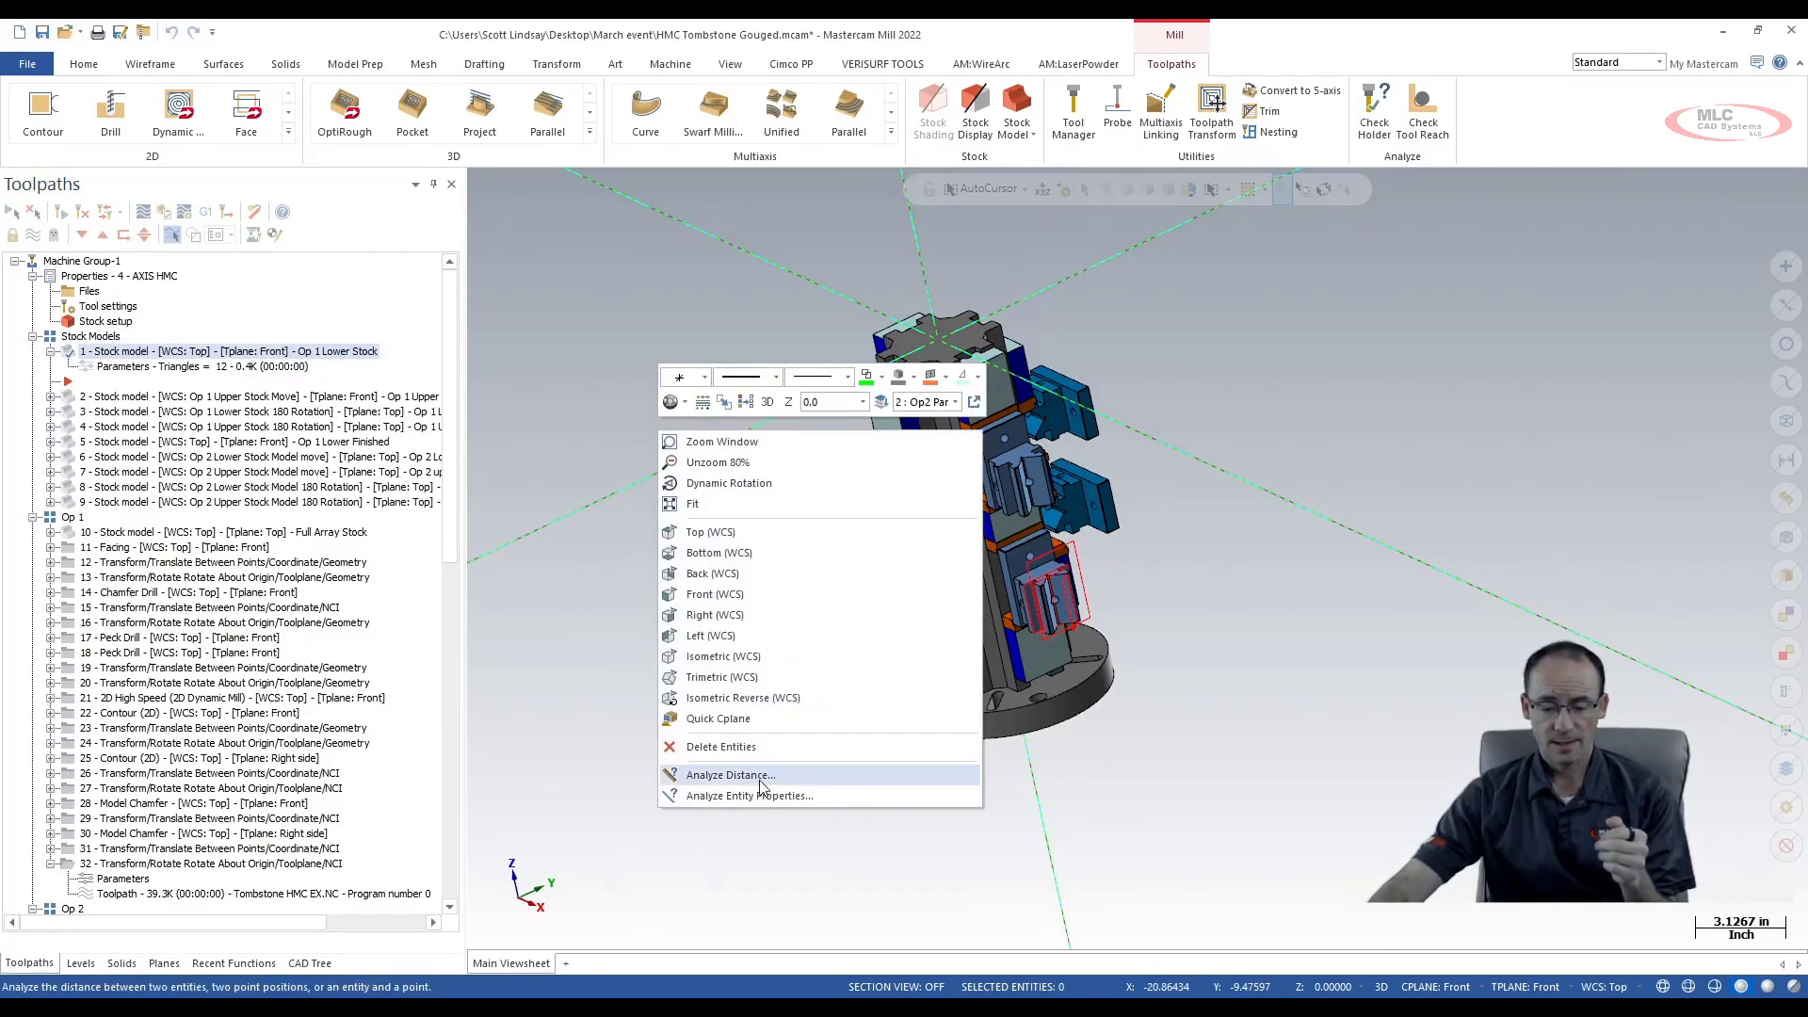
pyautogui.click(731, 774)
pyautogui.scroll(2, 851, 652)
pyautogui.scroll(10, 852, 652)
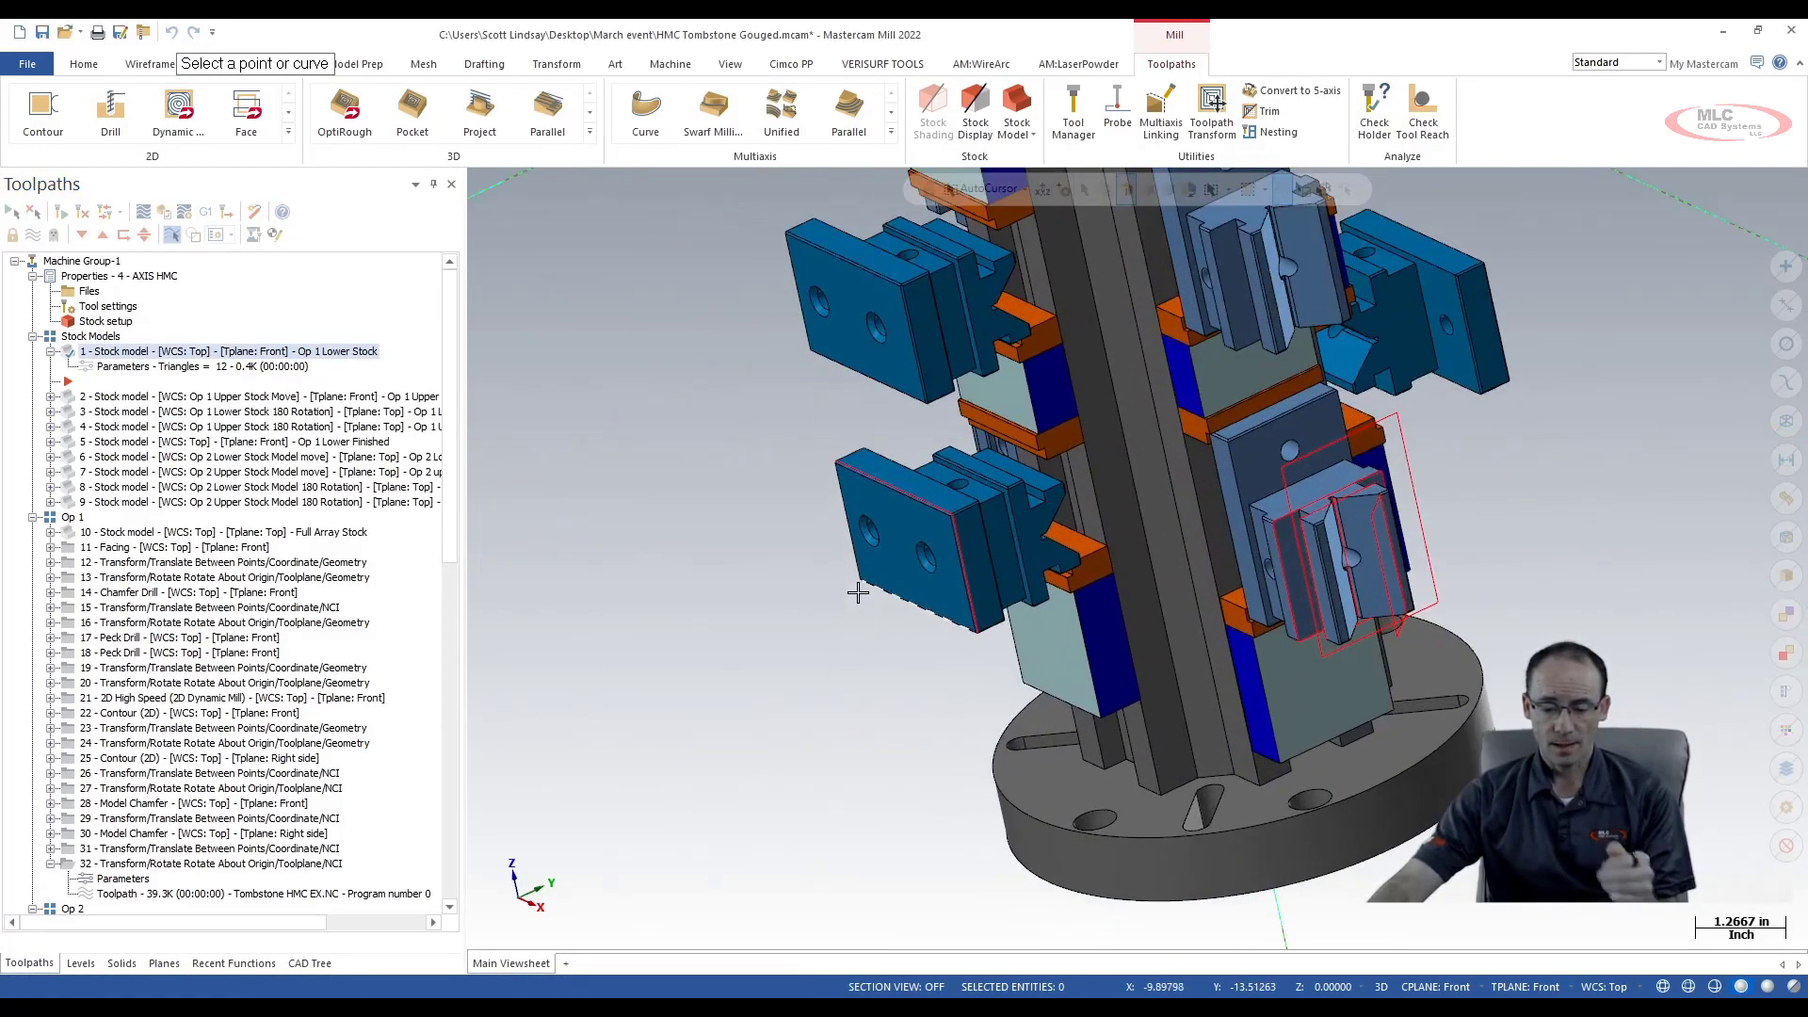
pyautogui.click(874, 547)
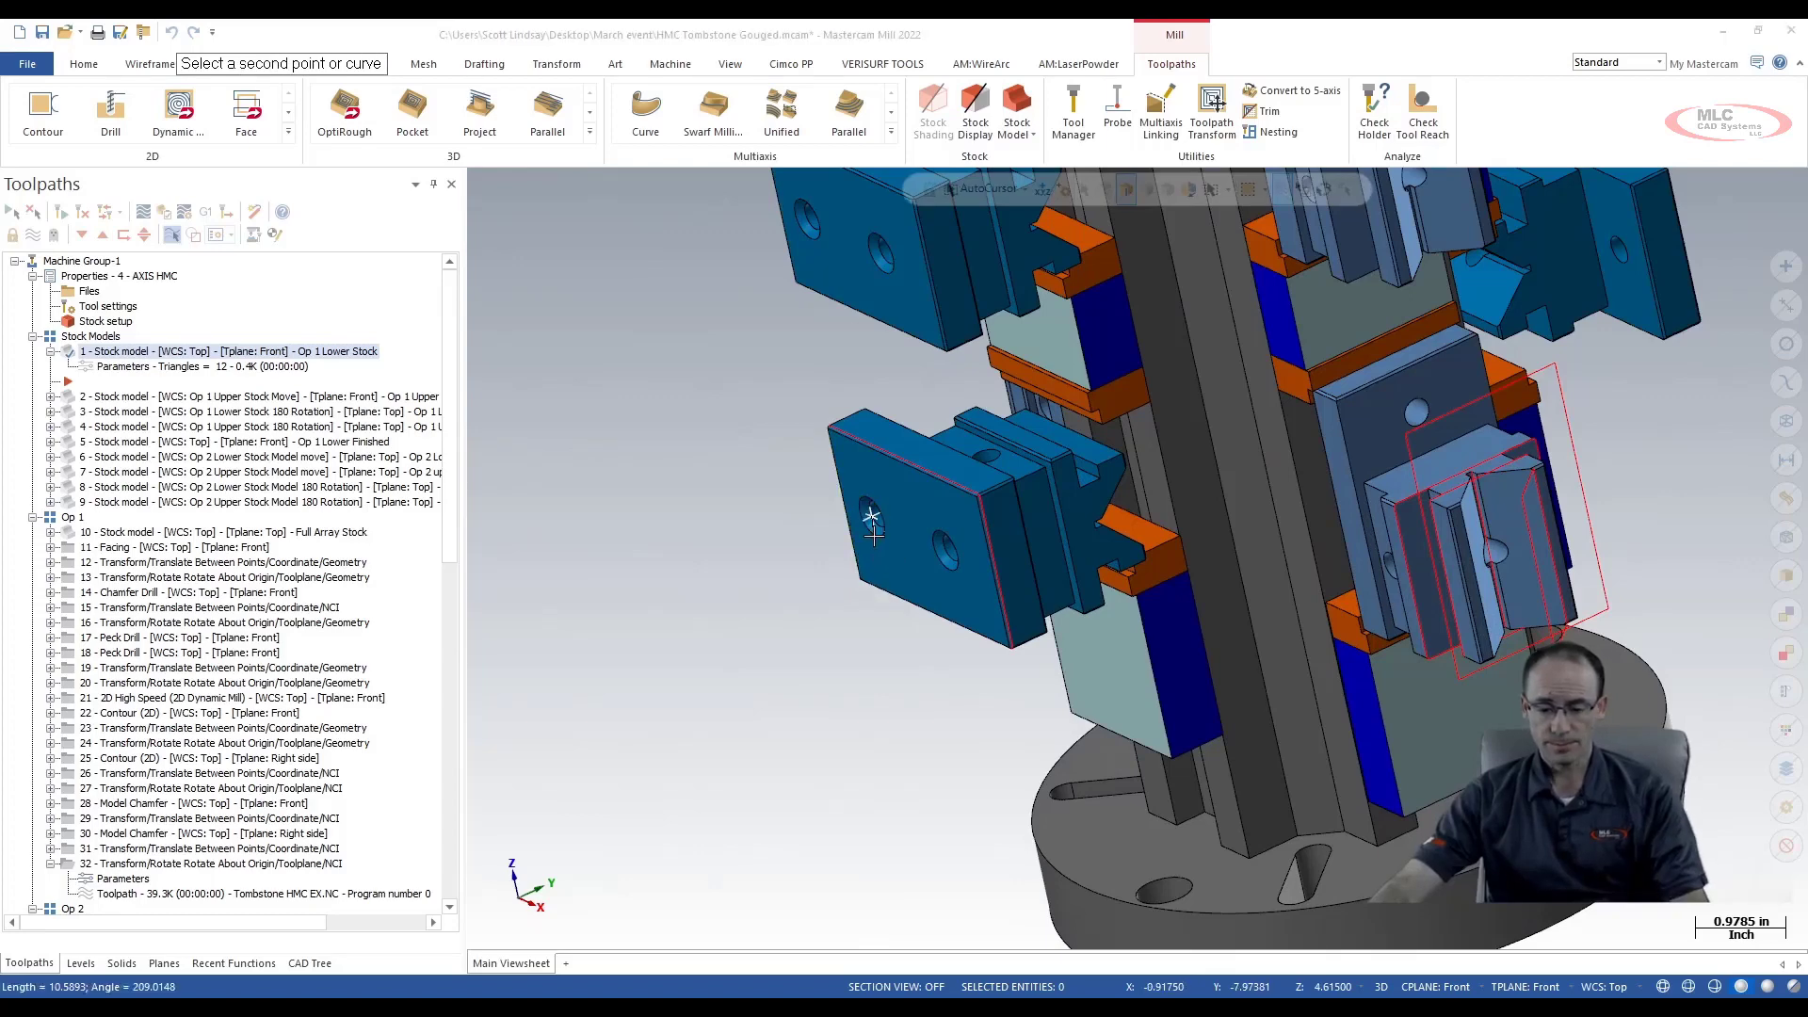
pyautogui.click(806, 215)
pyautogui.moveTo(807, 421)
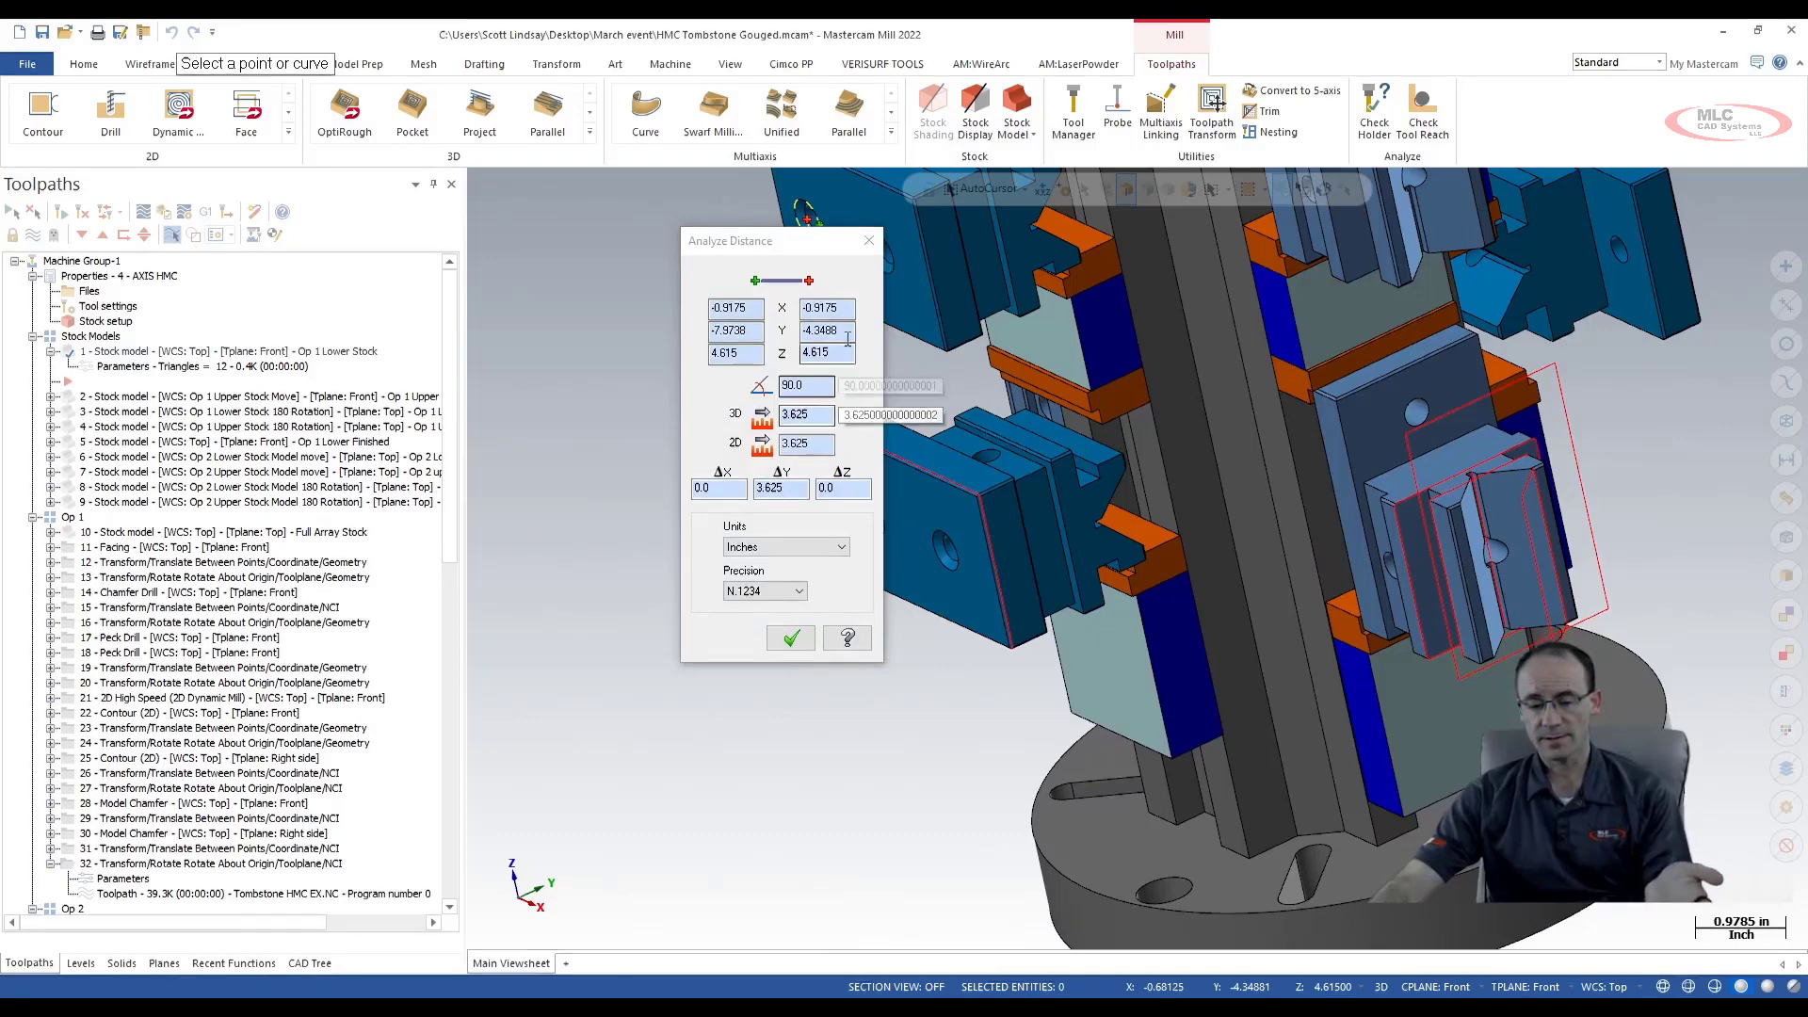
# Close the distance analysis and check the Z origin of the Op 1 Upper Stock Move plane
pyautogui.click(870, 241)
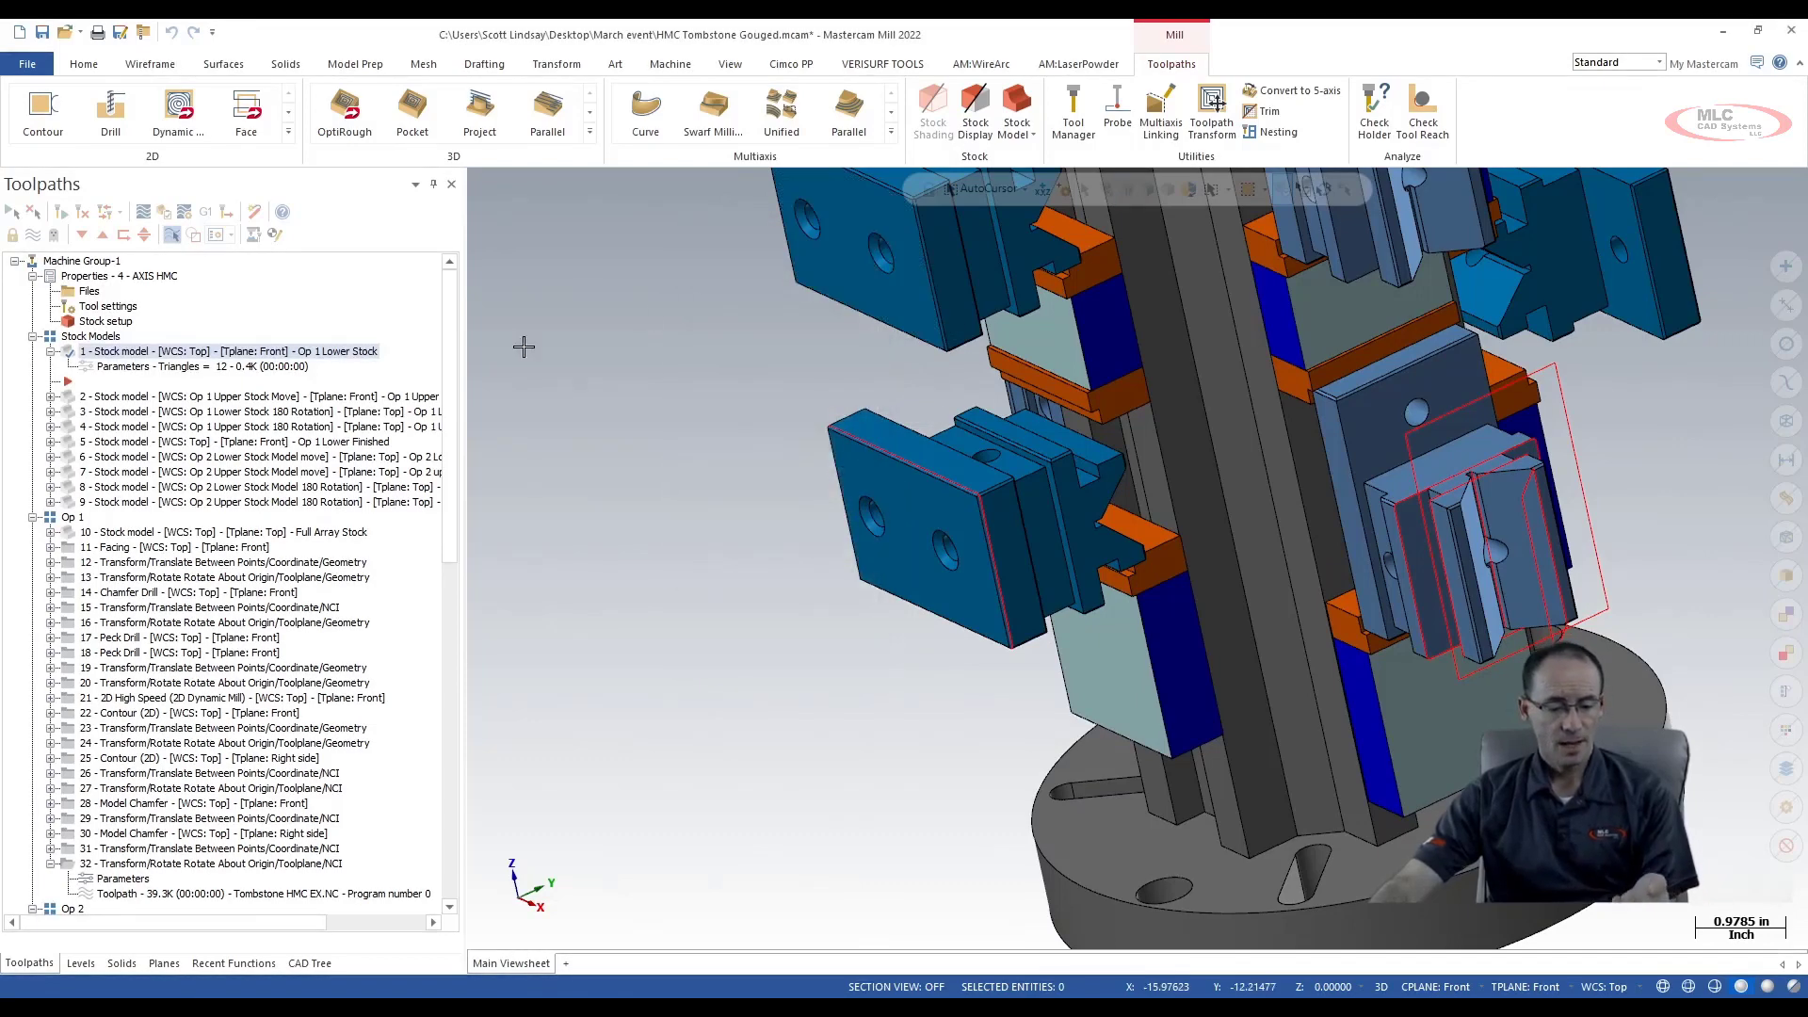
pyautogui.click(163, 963)
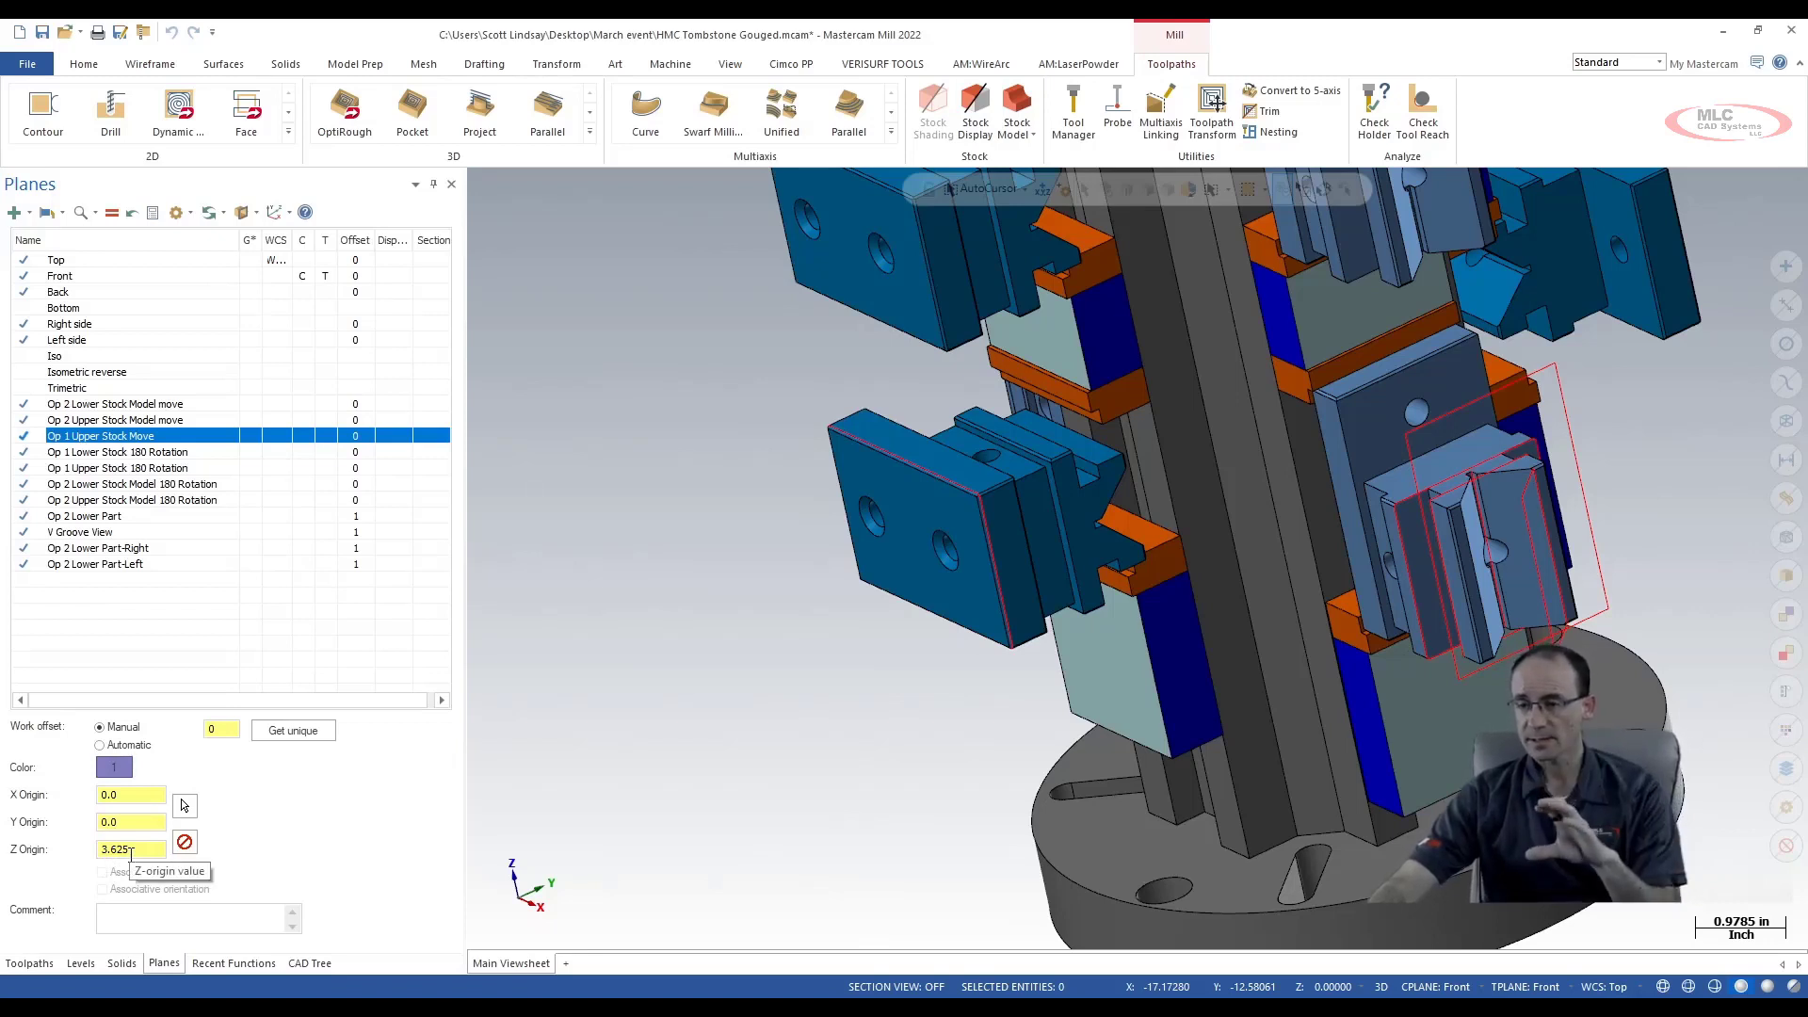
# Review the Op 1 Upper Stock model's stock plane and initial shape, and display it together with the Op 1 Lower Stock model
pyautogui.click(29, 962)
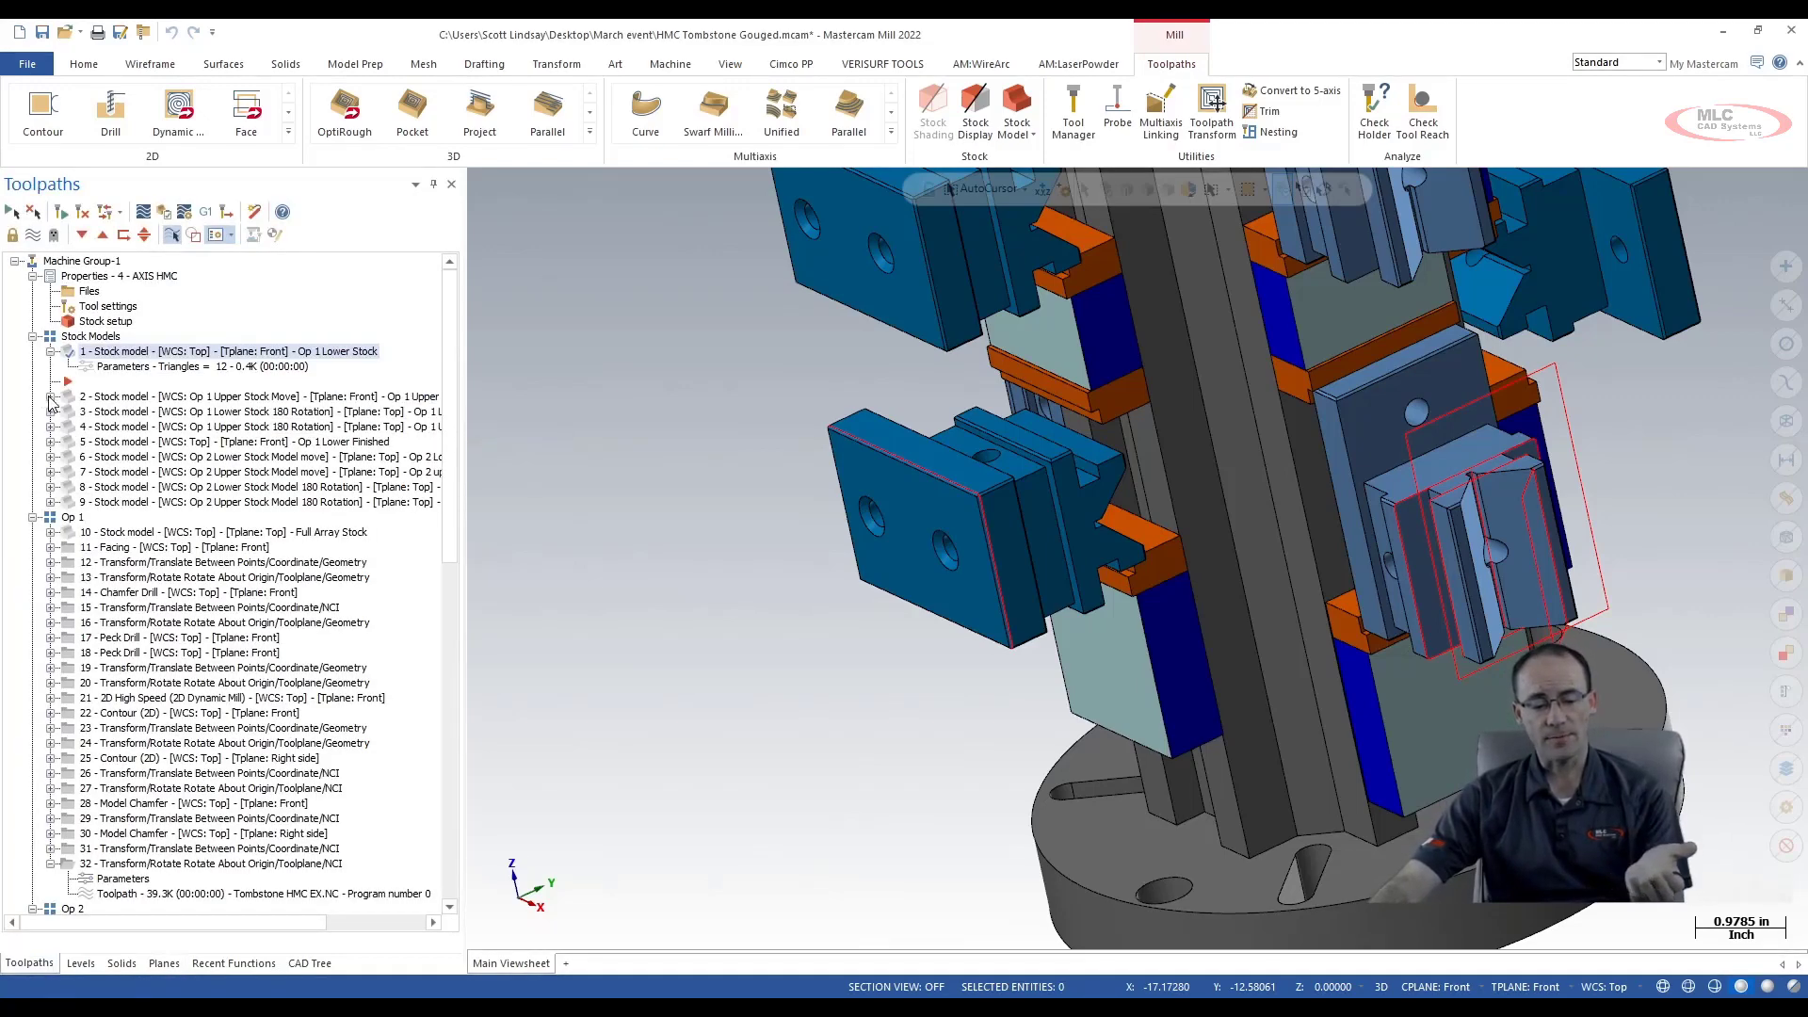
pyautogui.click(50, 396)
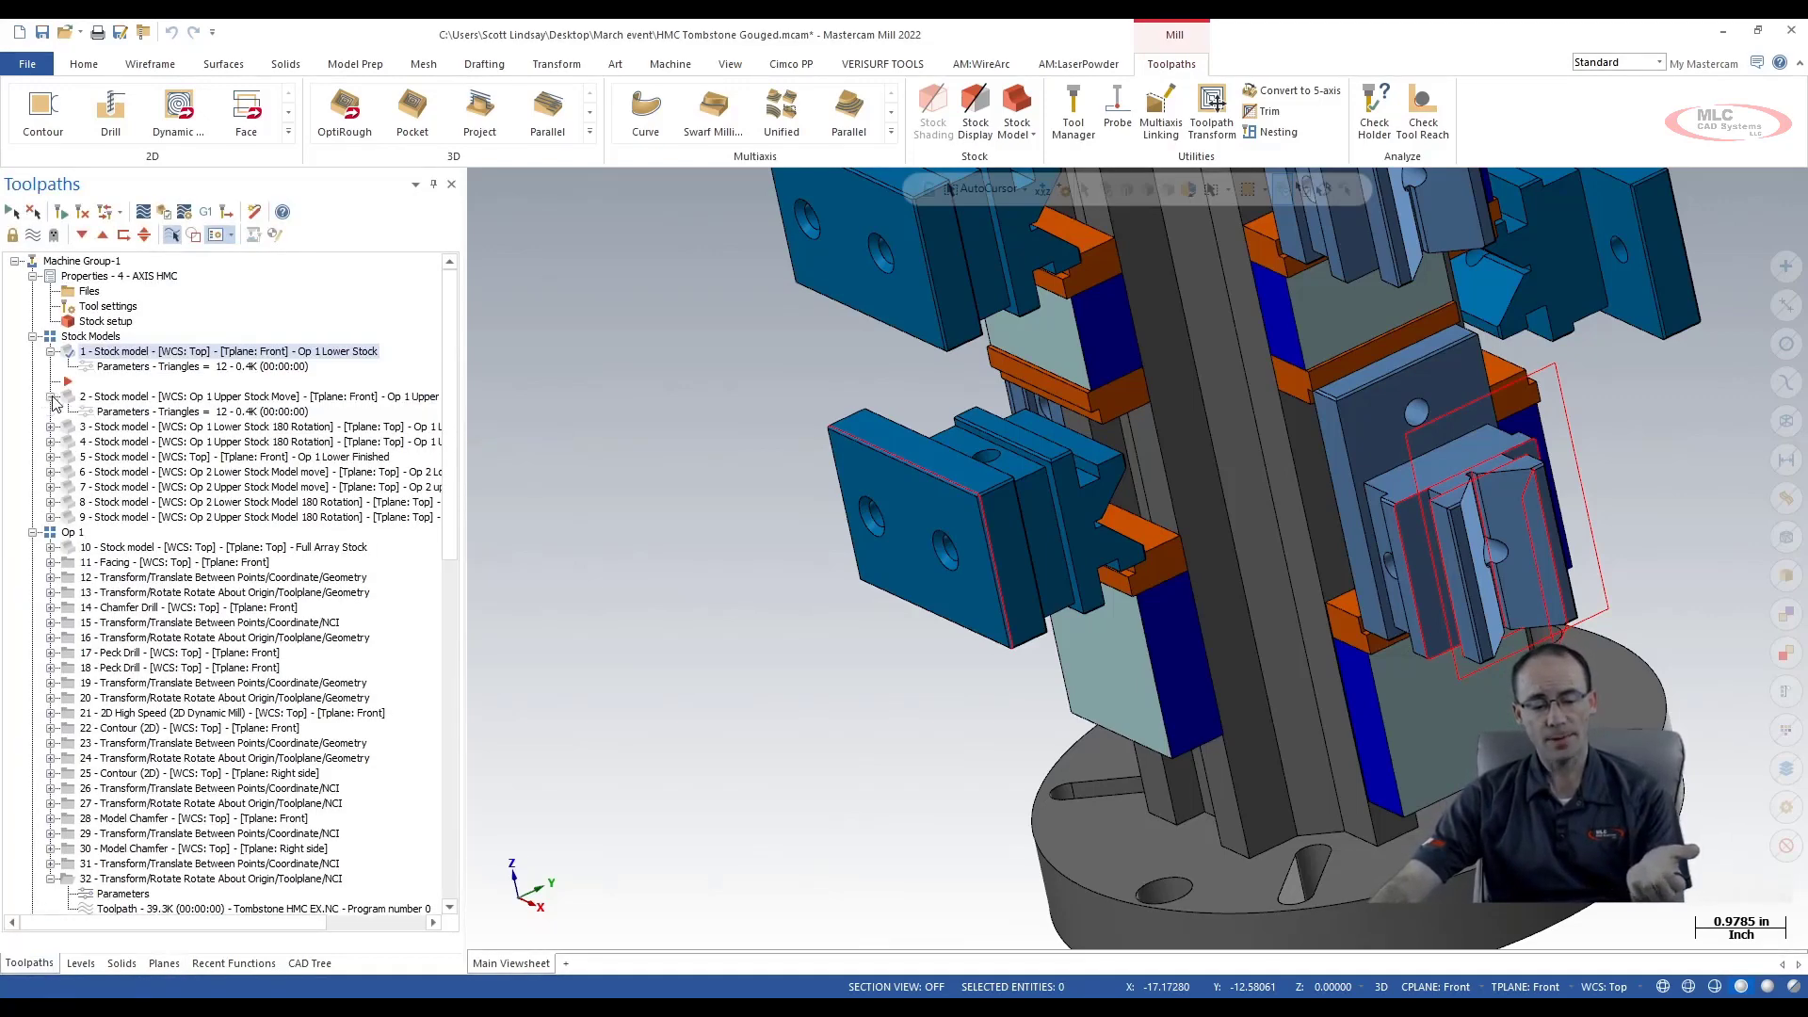
pyautogui.click(118, 416)
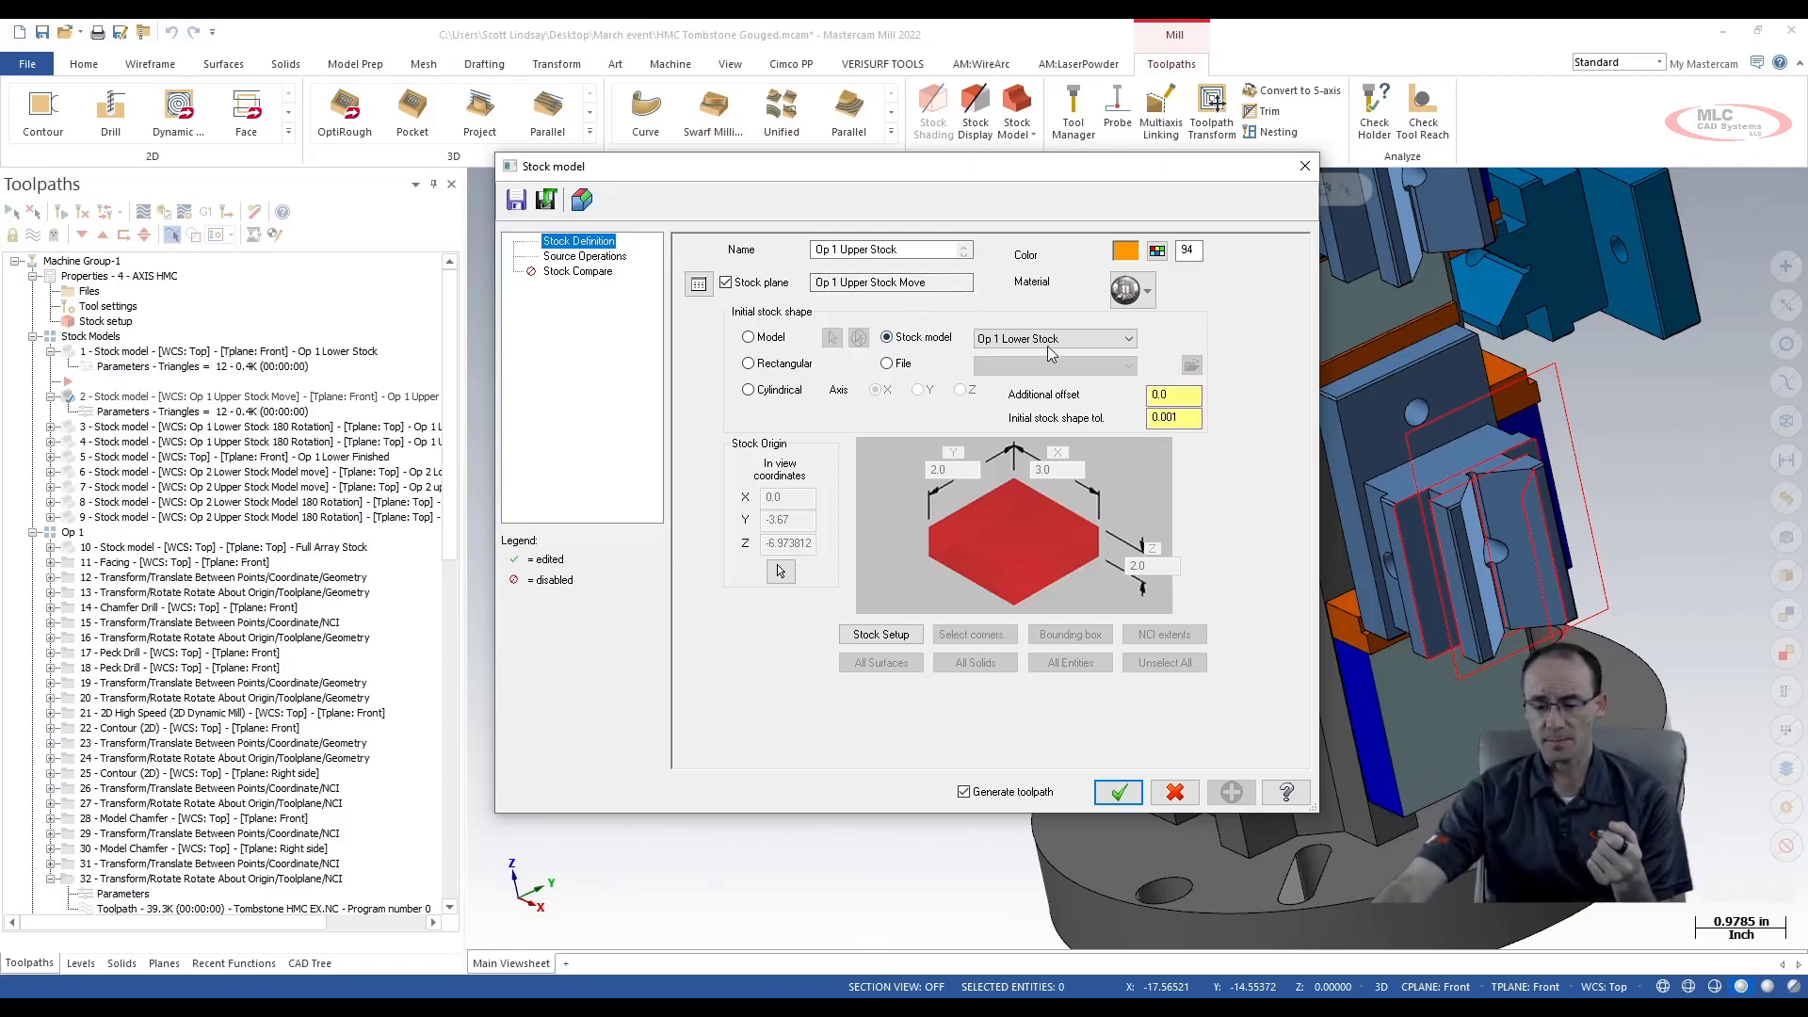
pyautogui.moveTo(1036, 188); pyautogui.dragTo(569, 236)
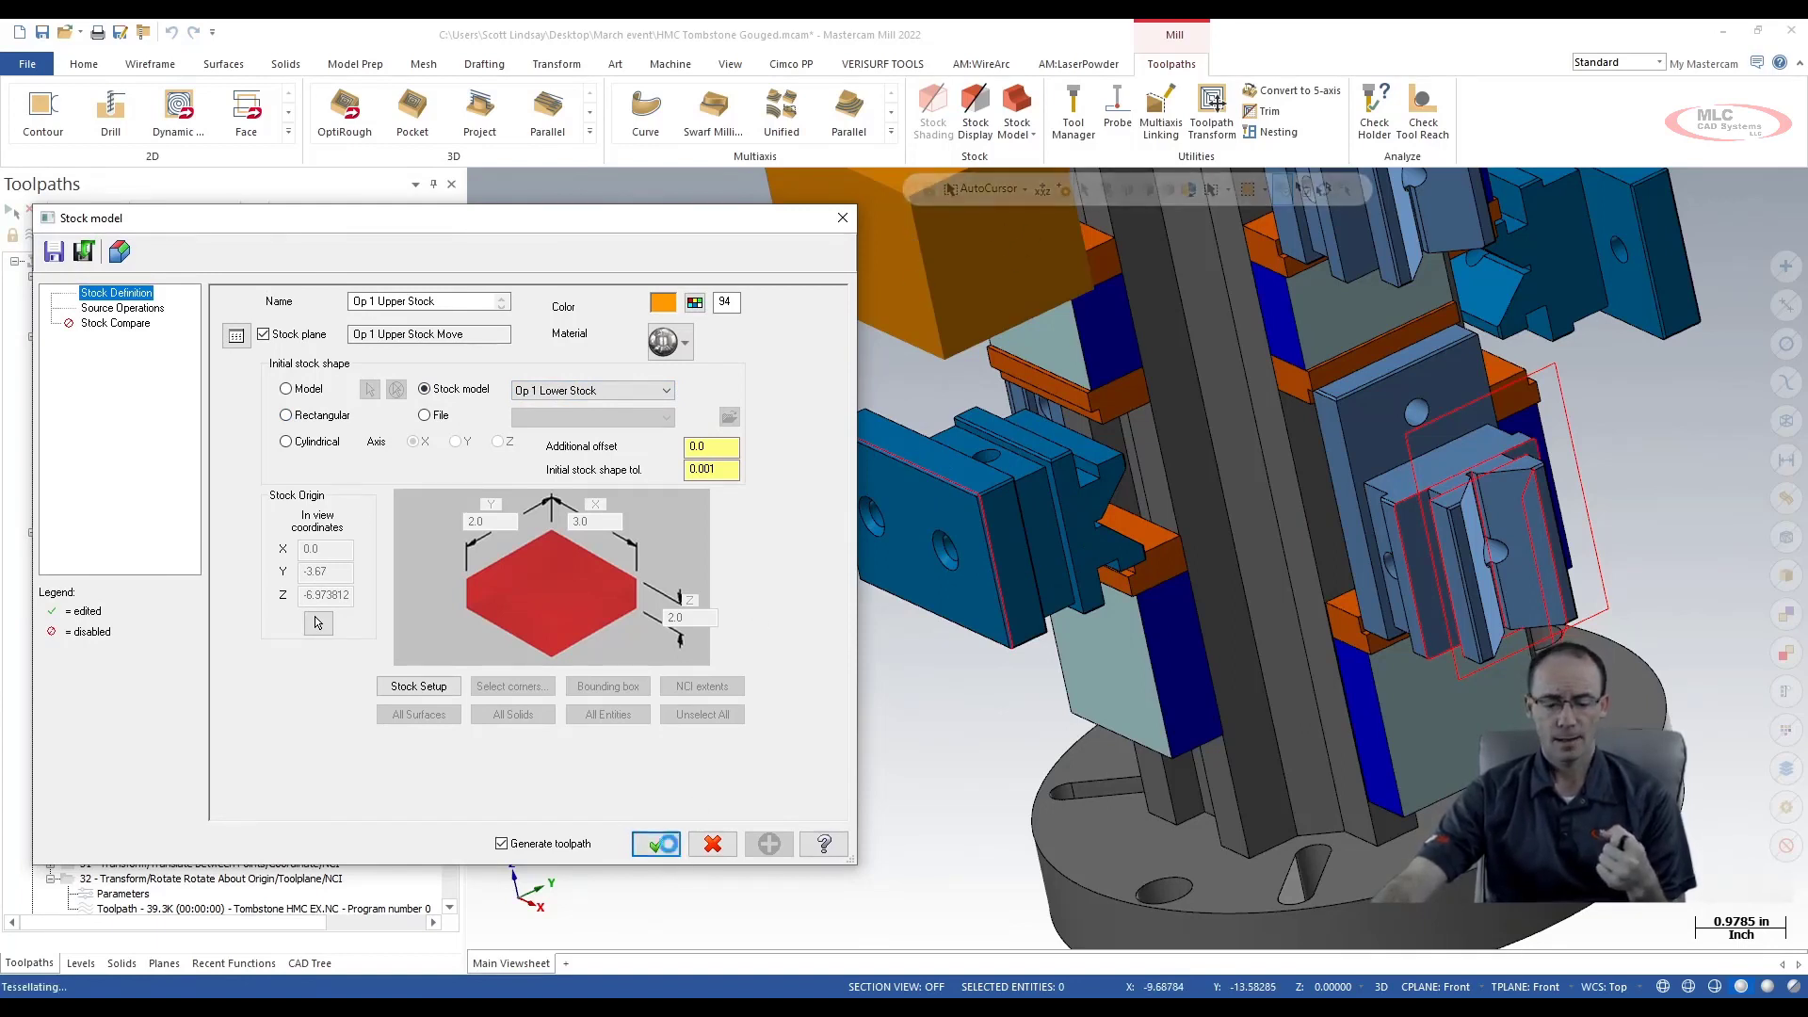
pyautogui.click(657, 844)
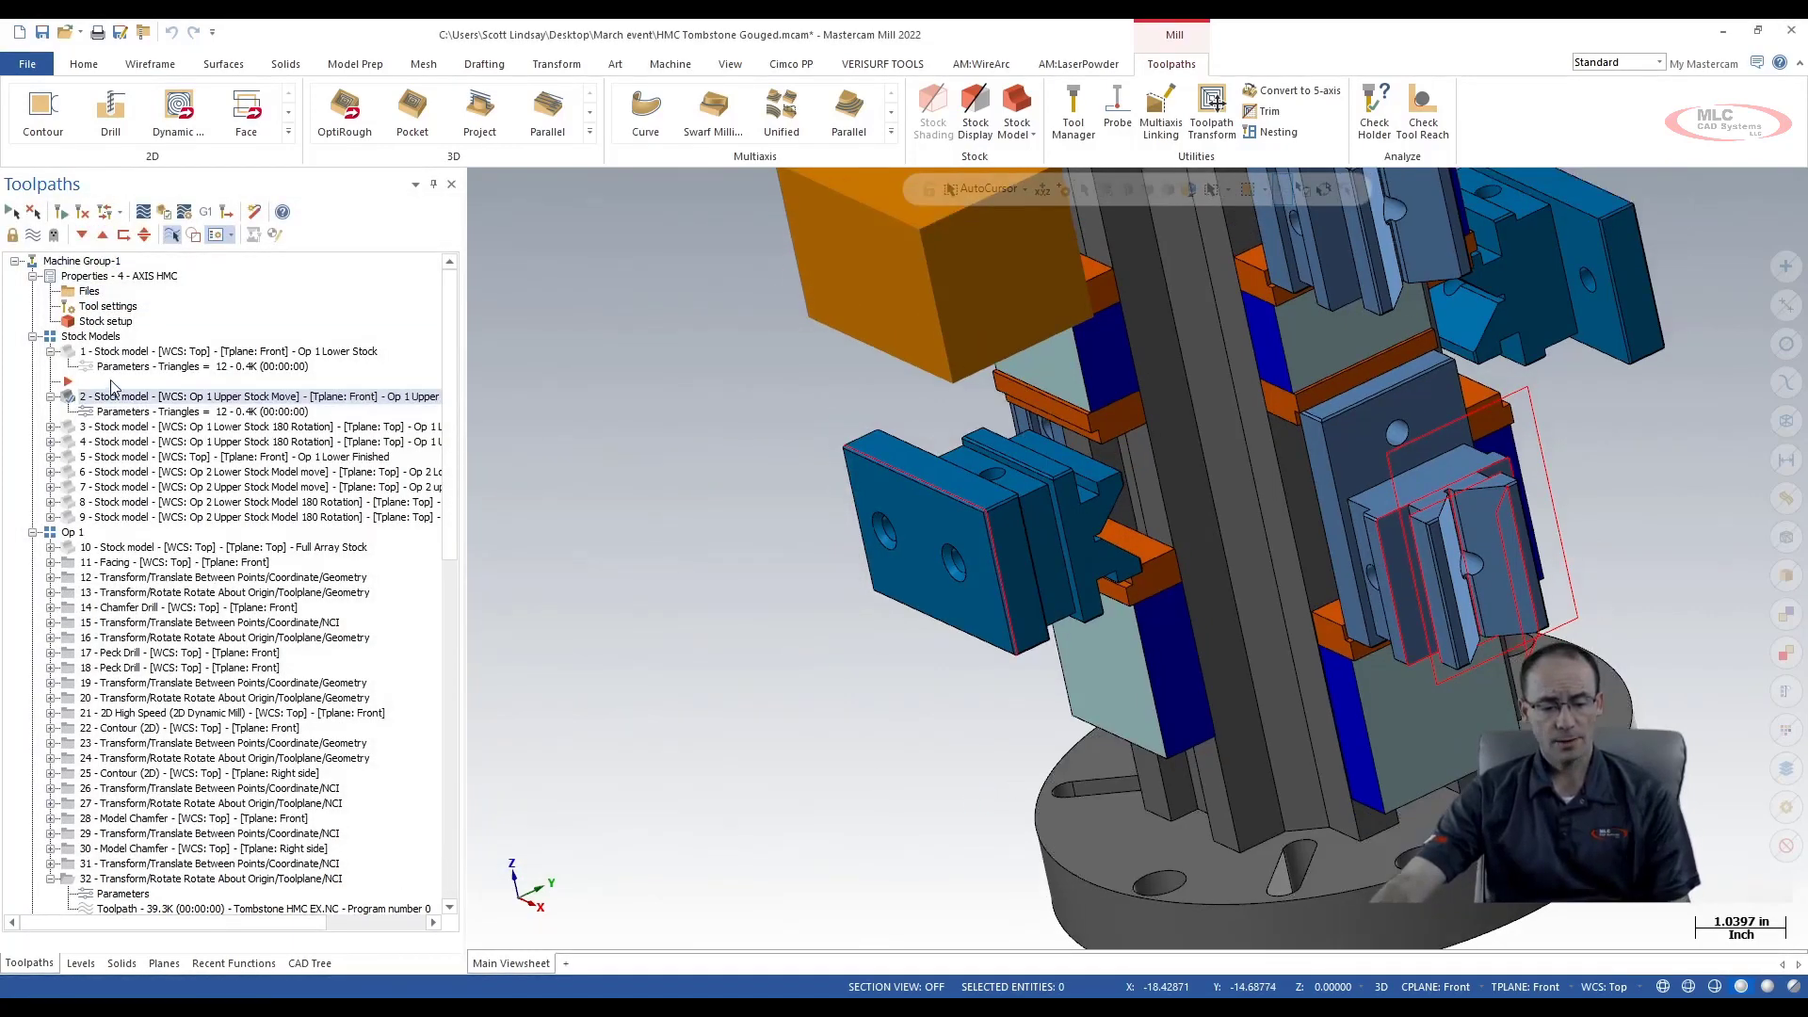
pyautogui.click(135, 354)
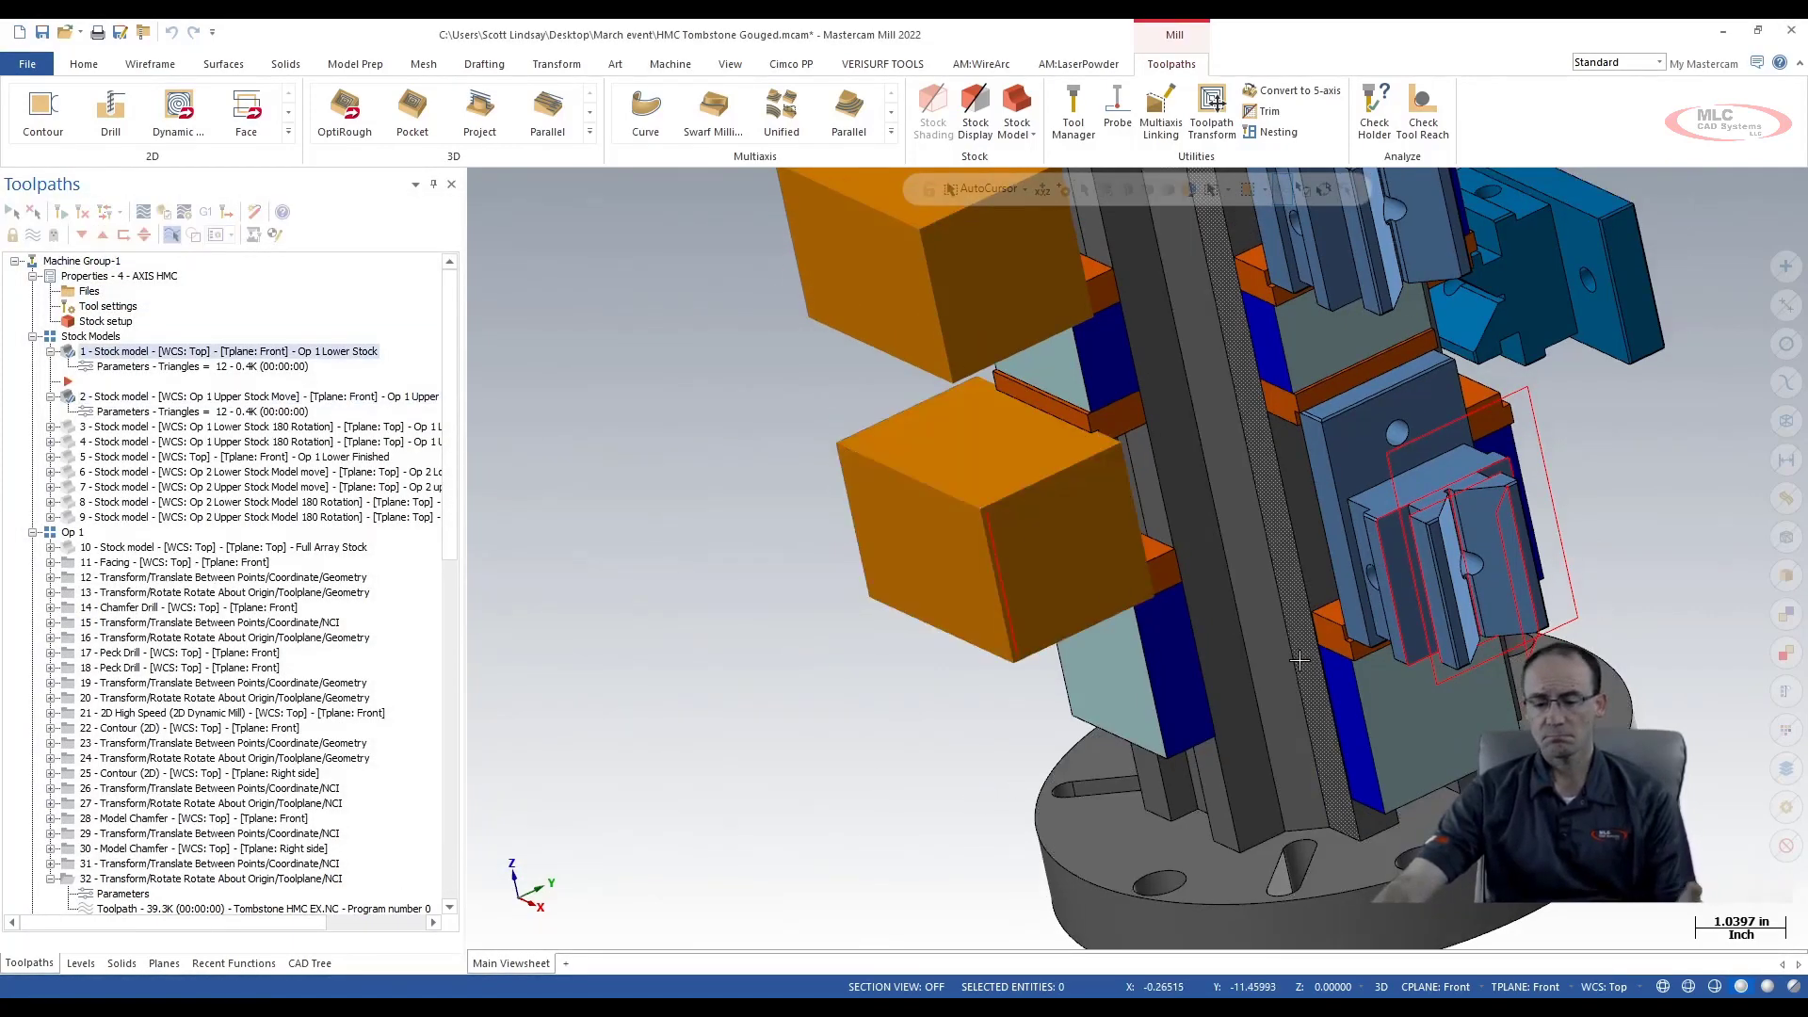
pyautogui.scroll(-2, 1301, 662)
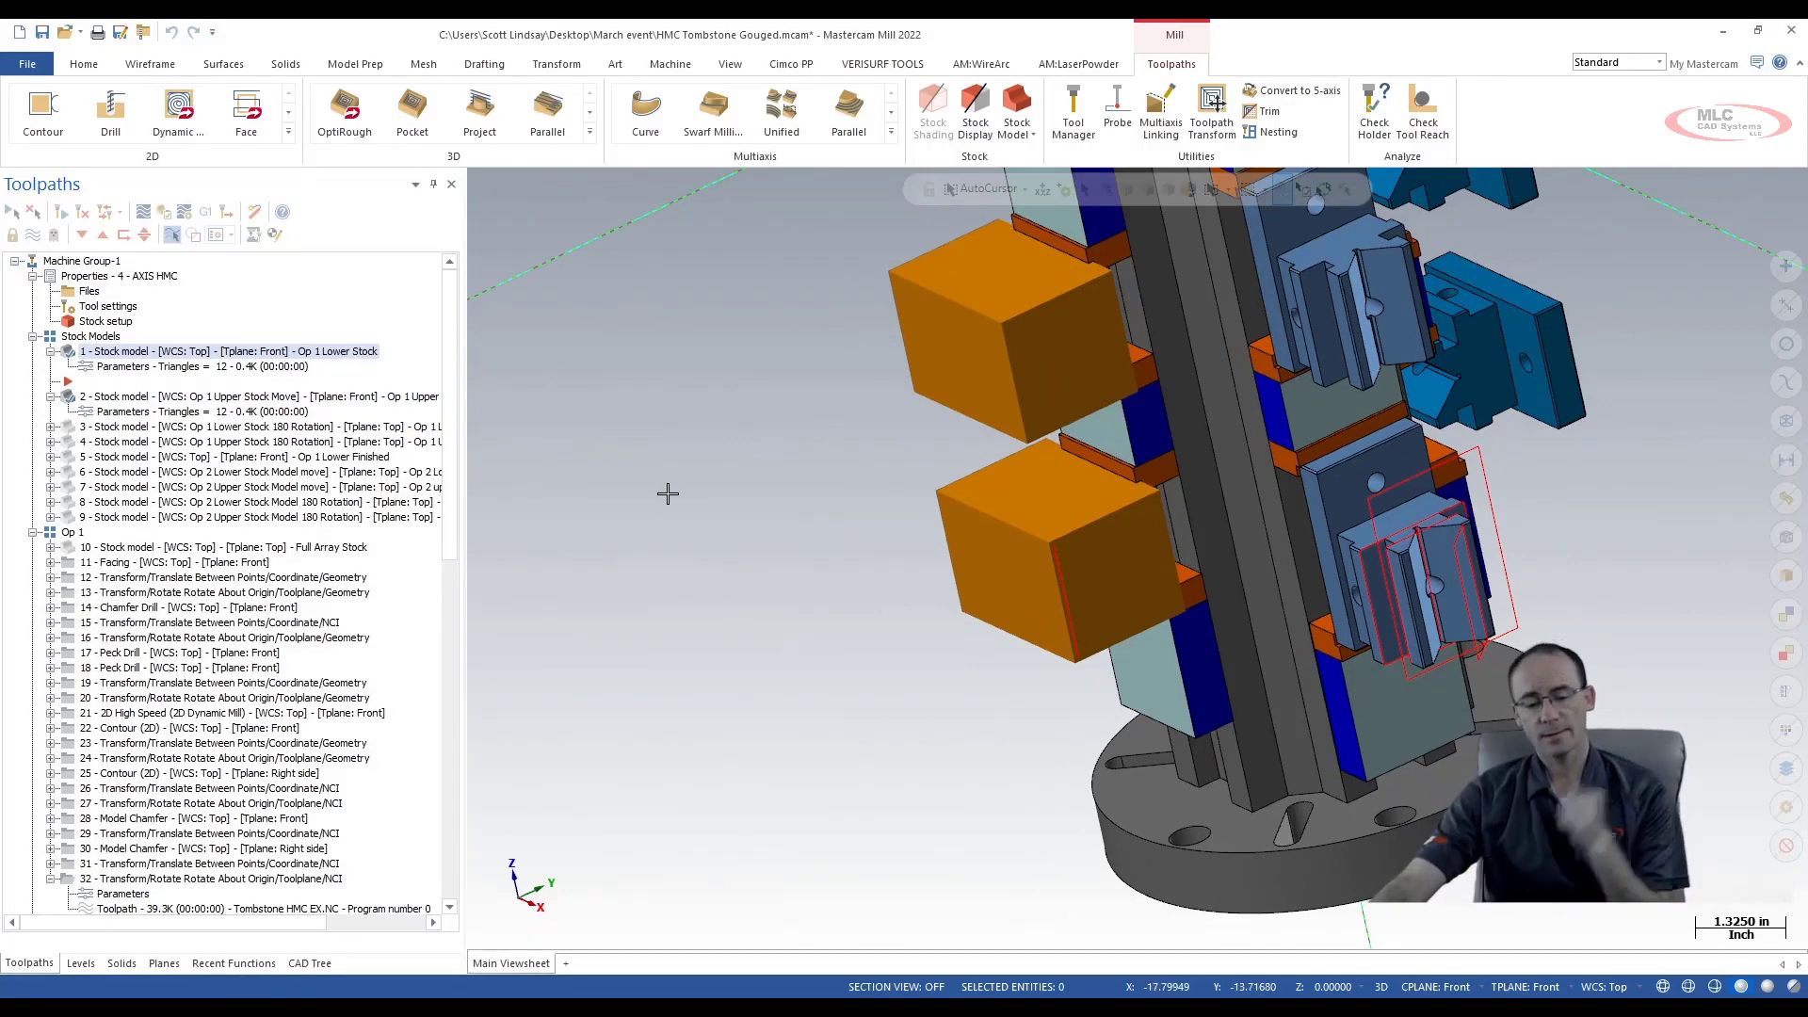
# Compare the Op 1 Lower Stock 180 Rotation plane's orientation with Top, and check the Op 1 Upper Stock 180 Rotation plane's Z origin
pyautogui.click(161, 964)
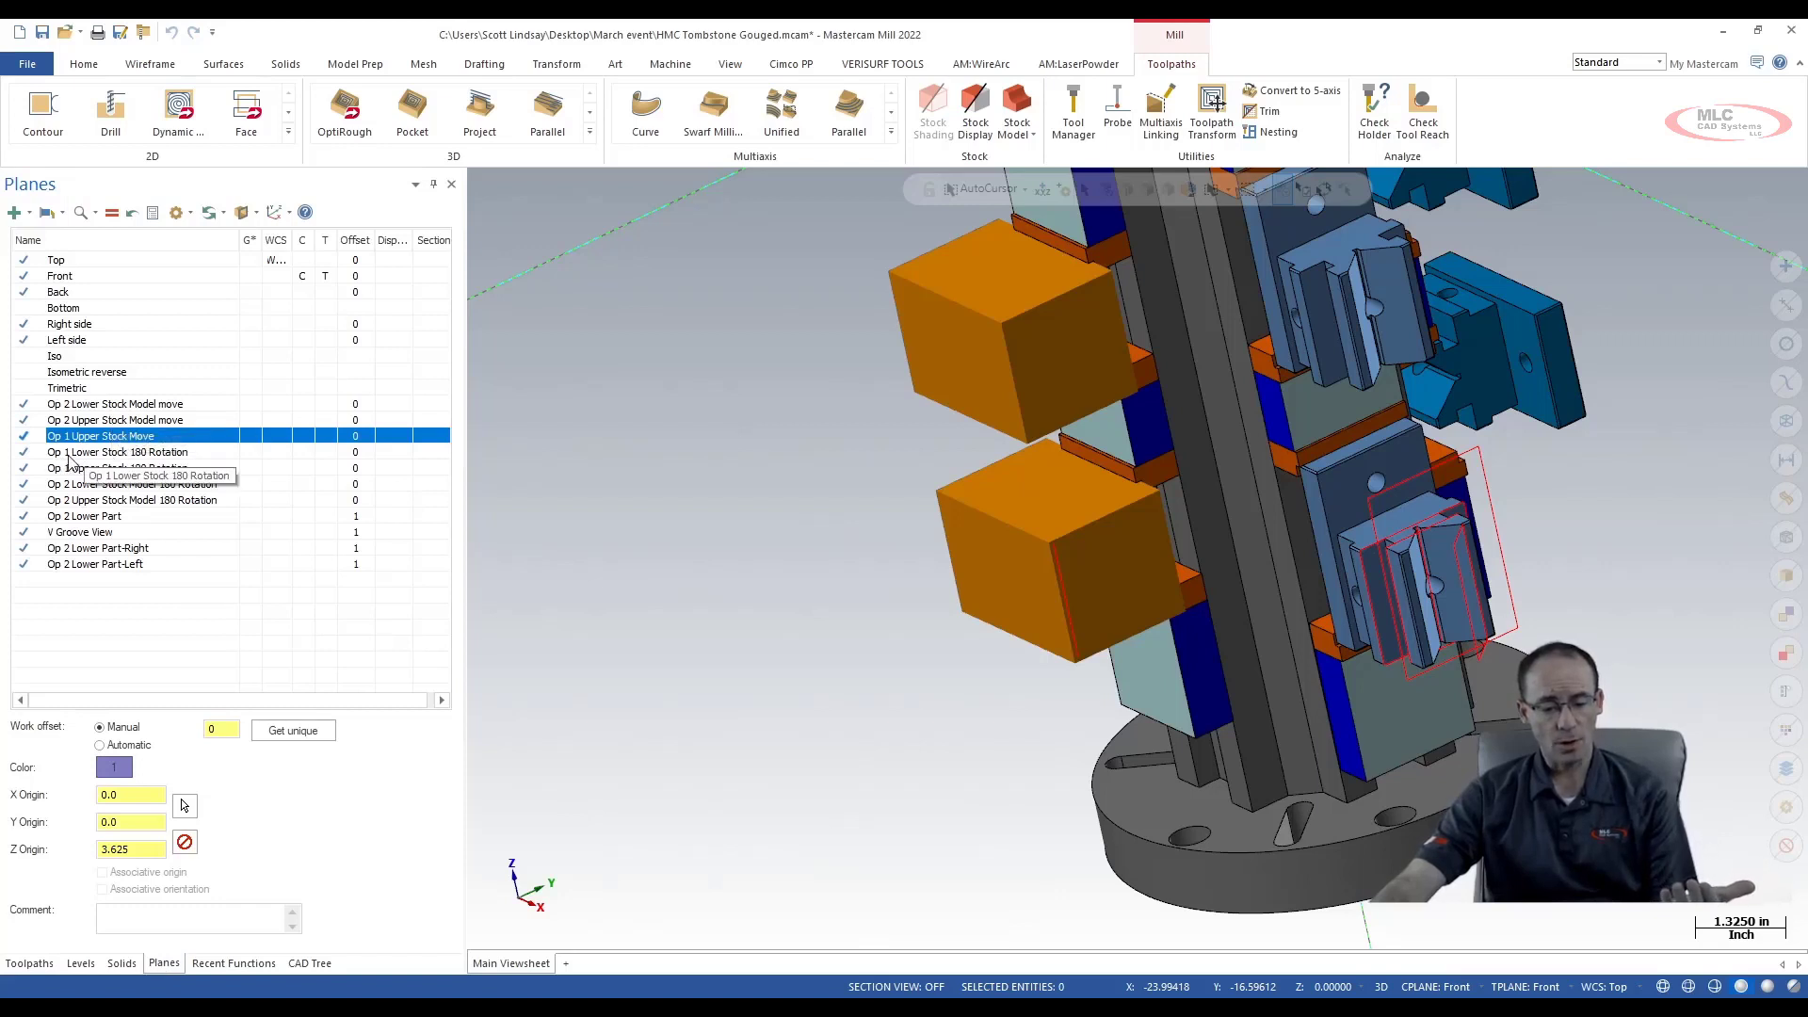
pyautogui.click(147, 454)
pyautogui.rightClick(148, 456)
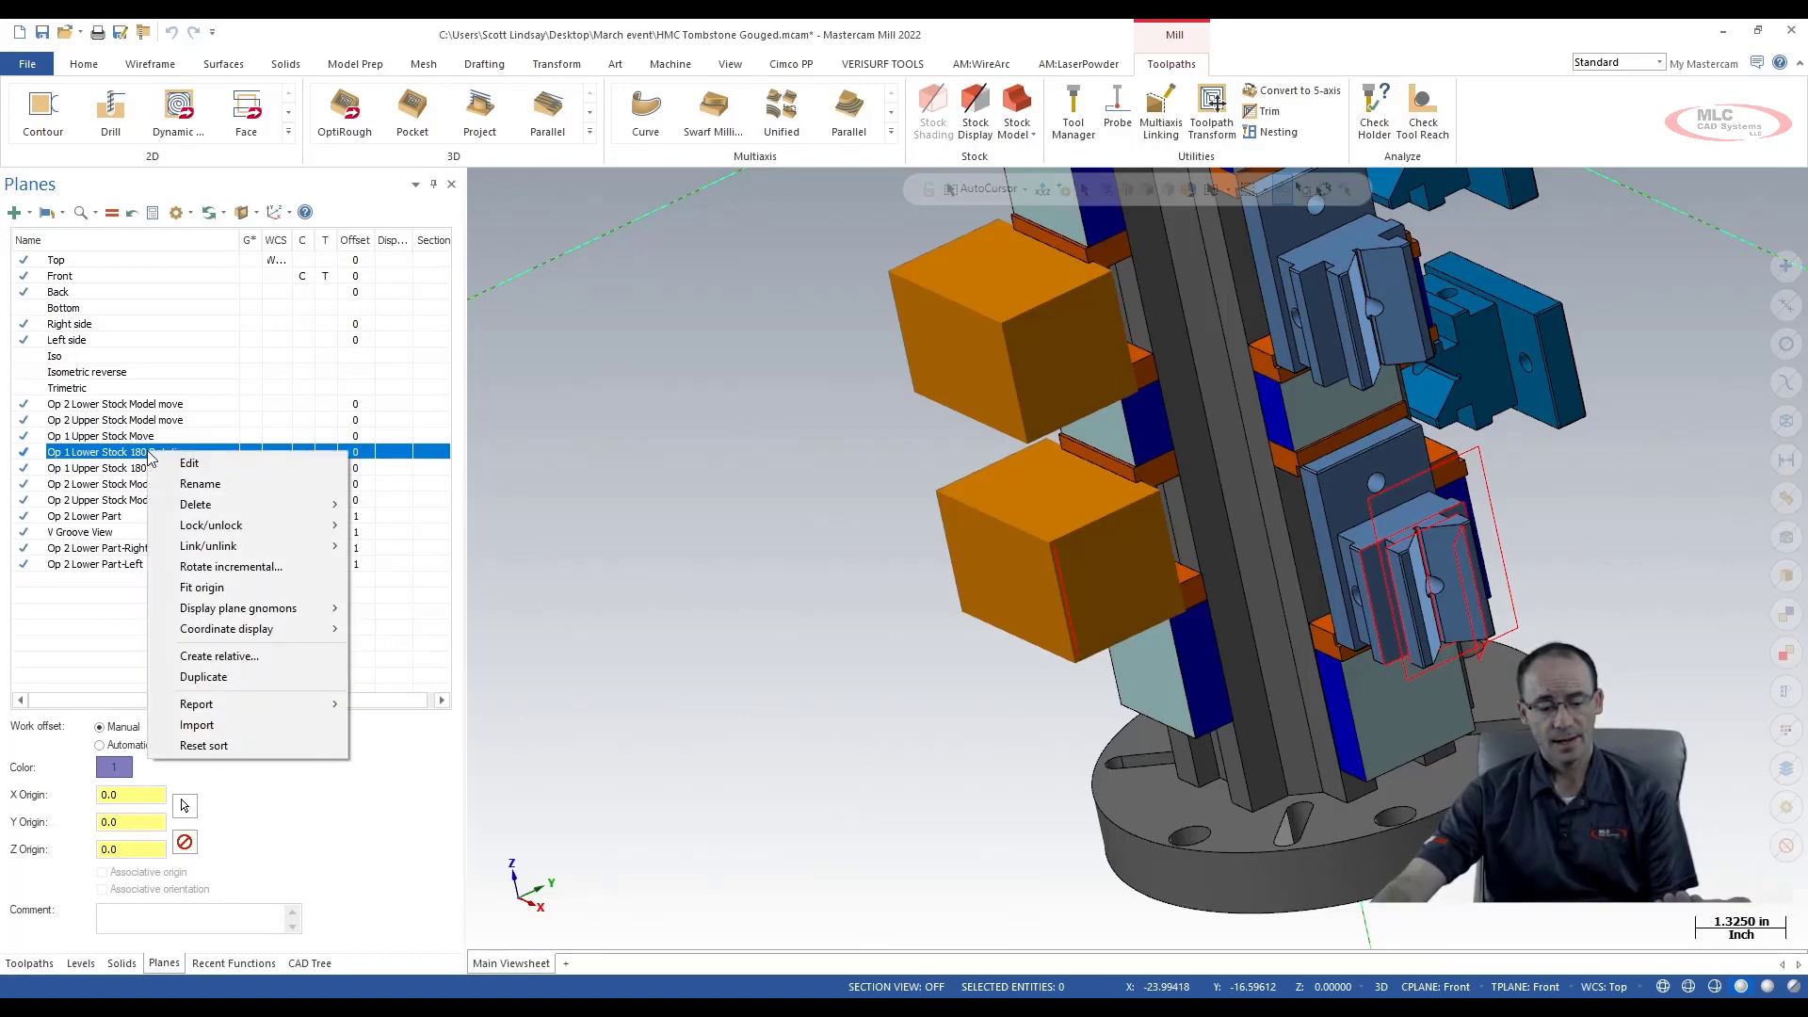
pyautogui.click(812, 571)
pyautogui.scroll(-5, 810, 567)
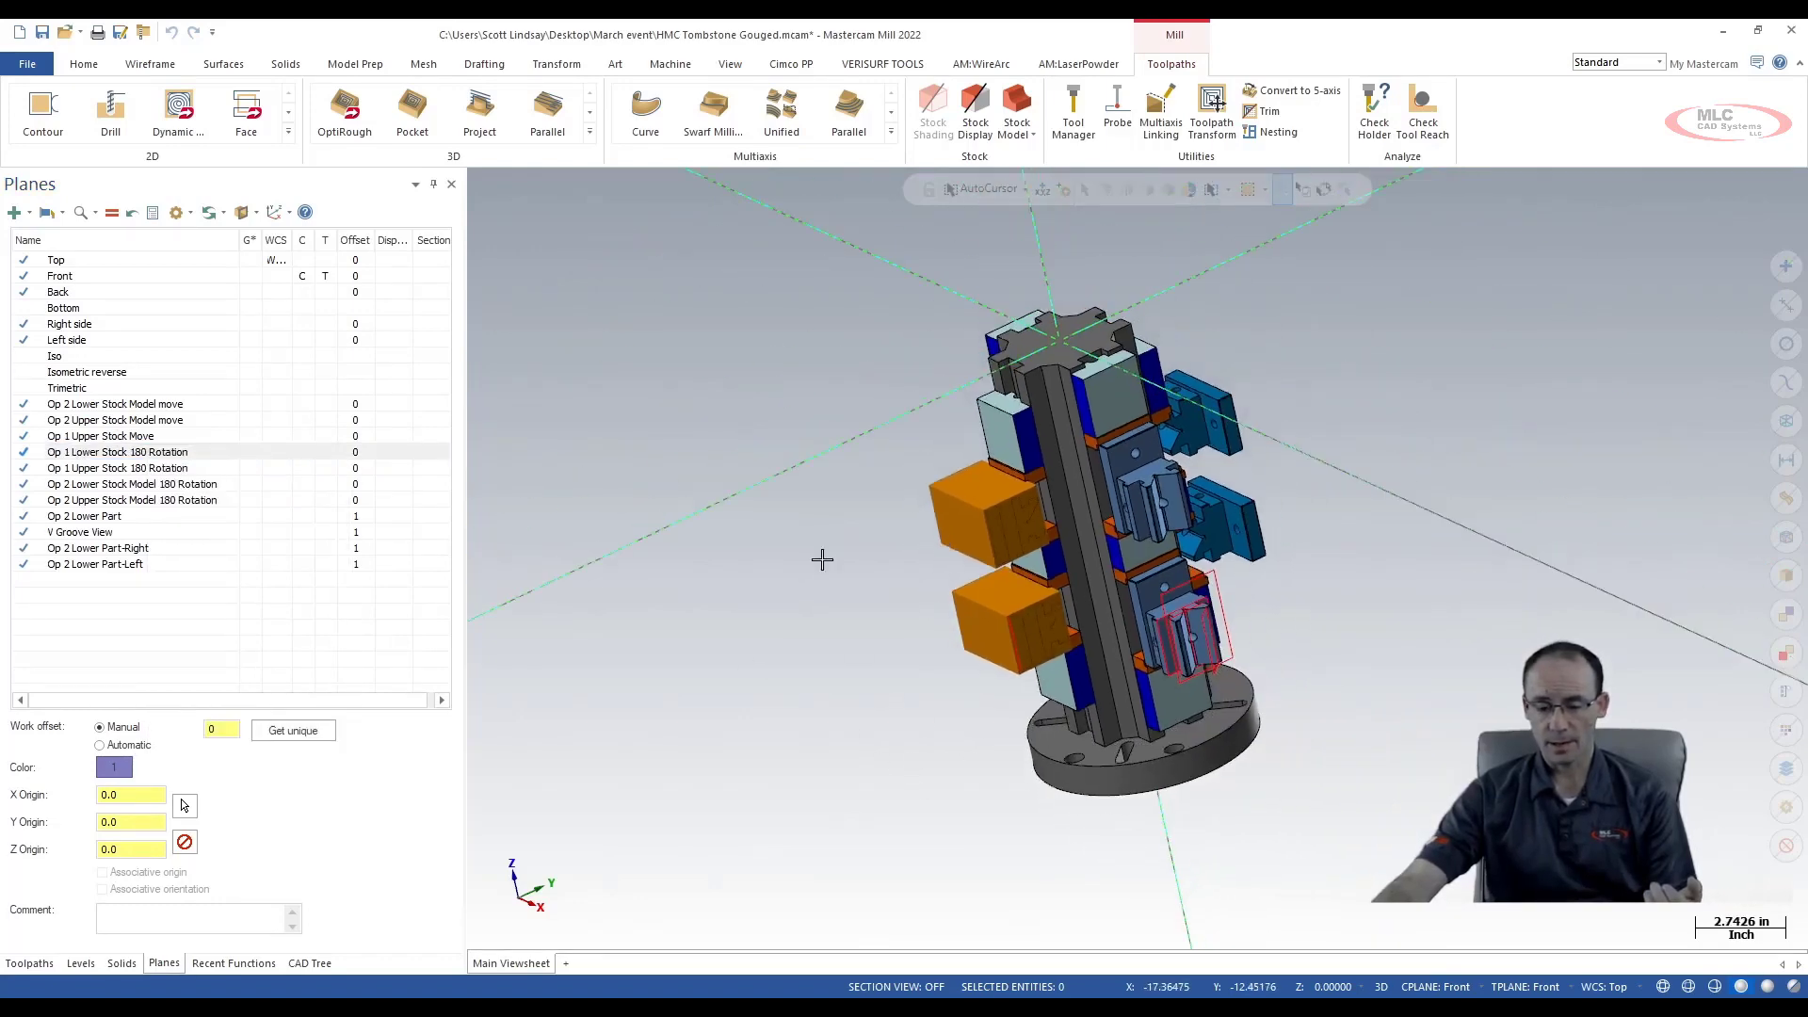
pyautogui.click(143, 454)
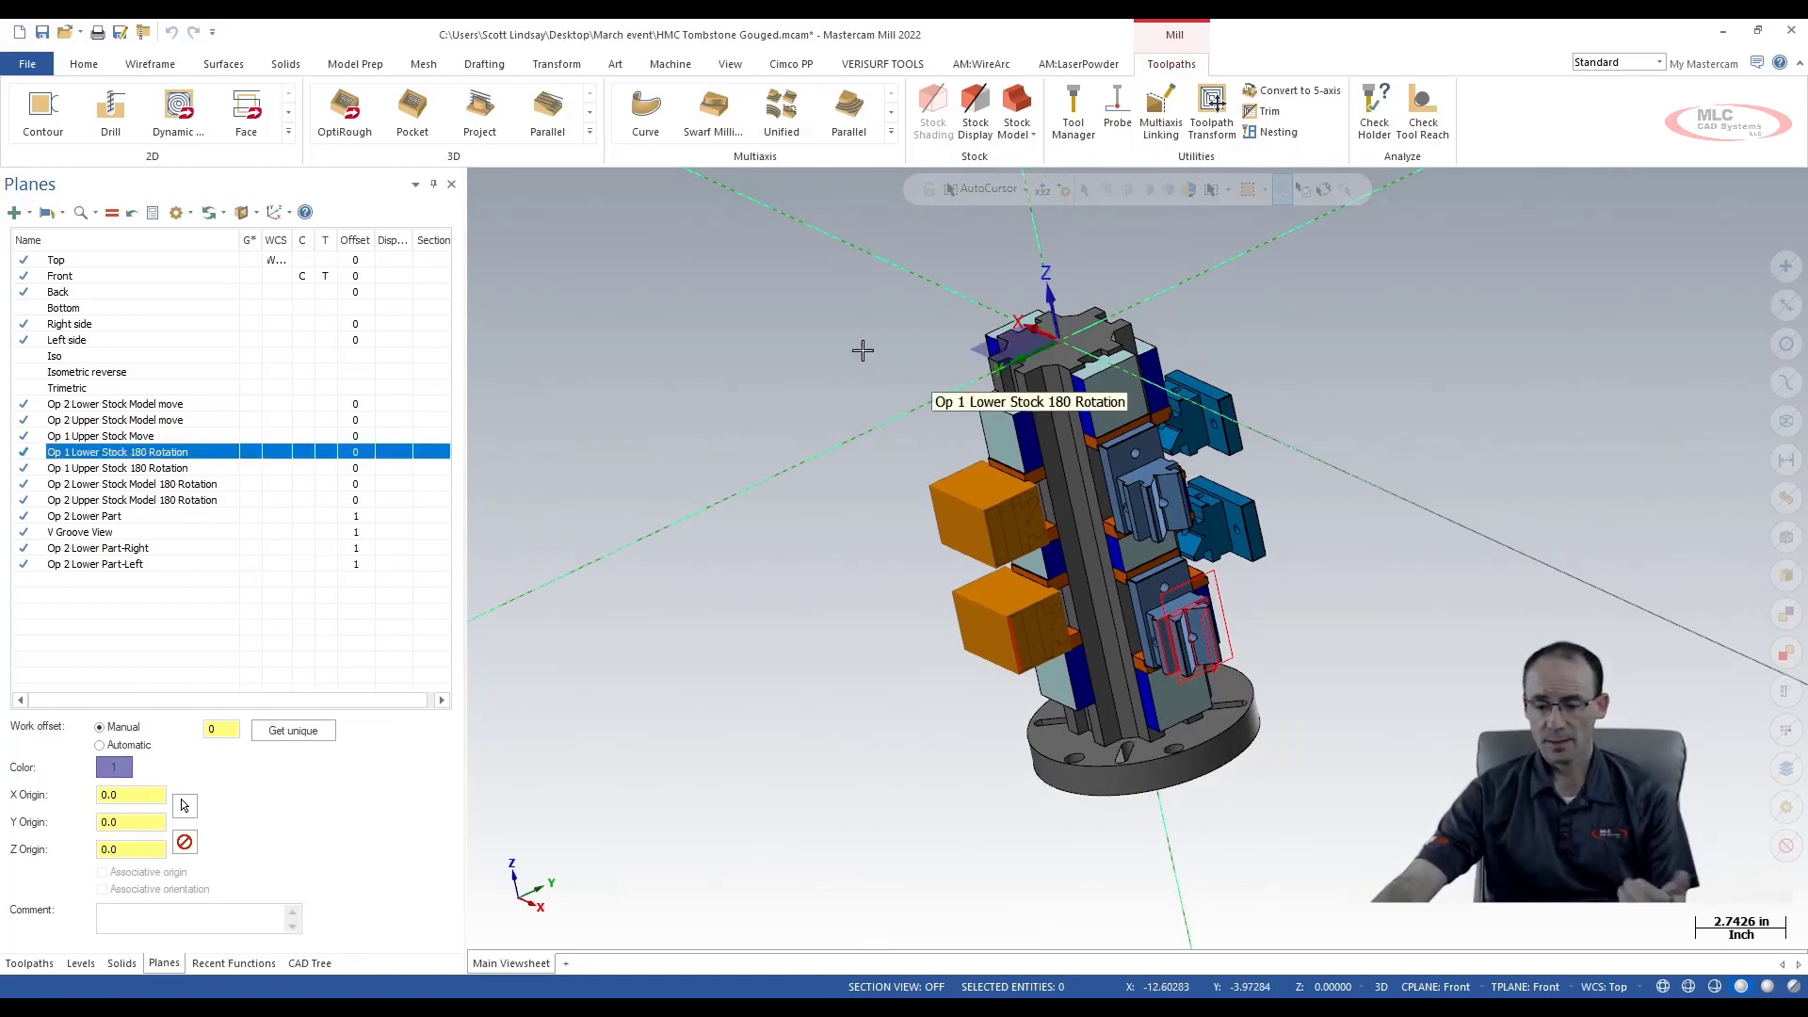
pyautogui.click(107, 262)
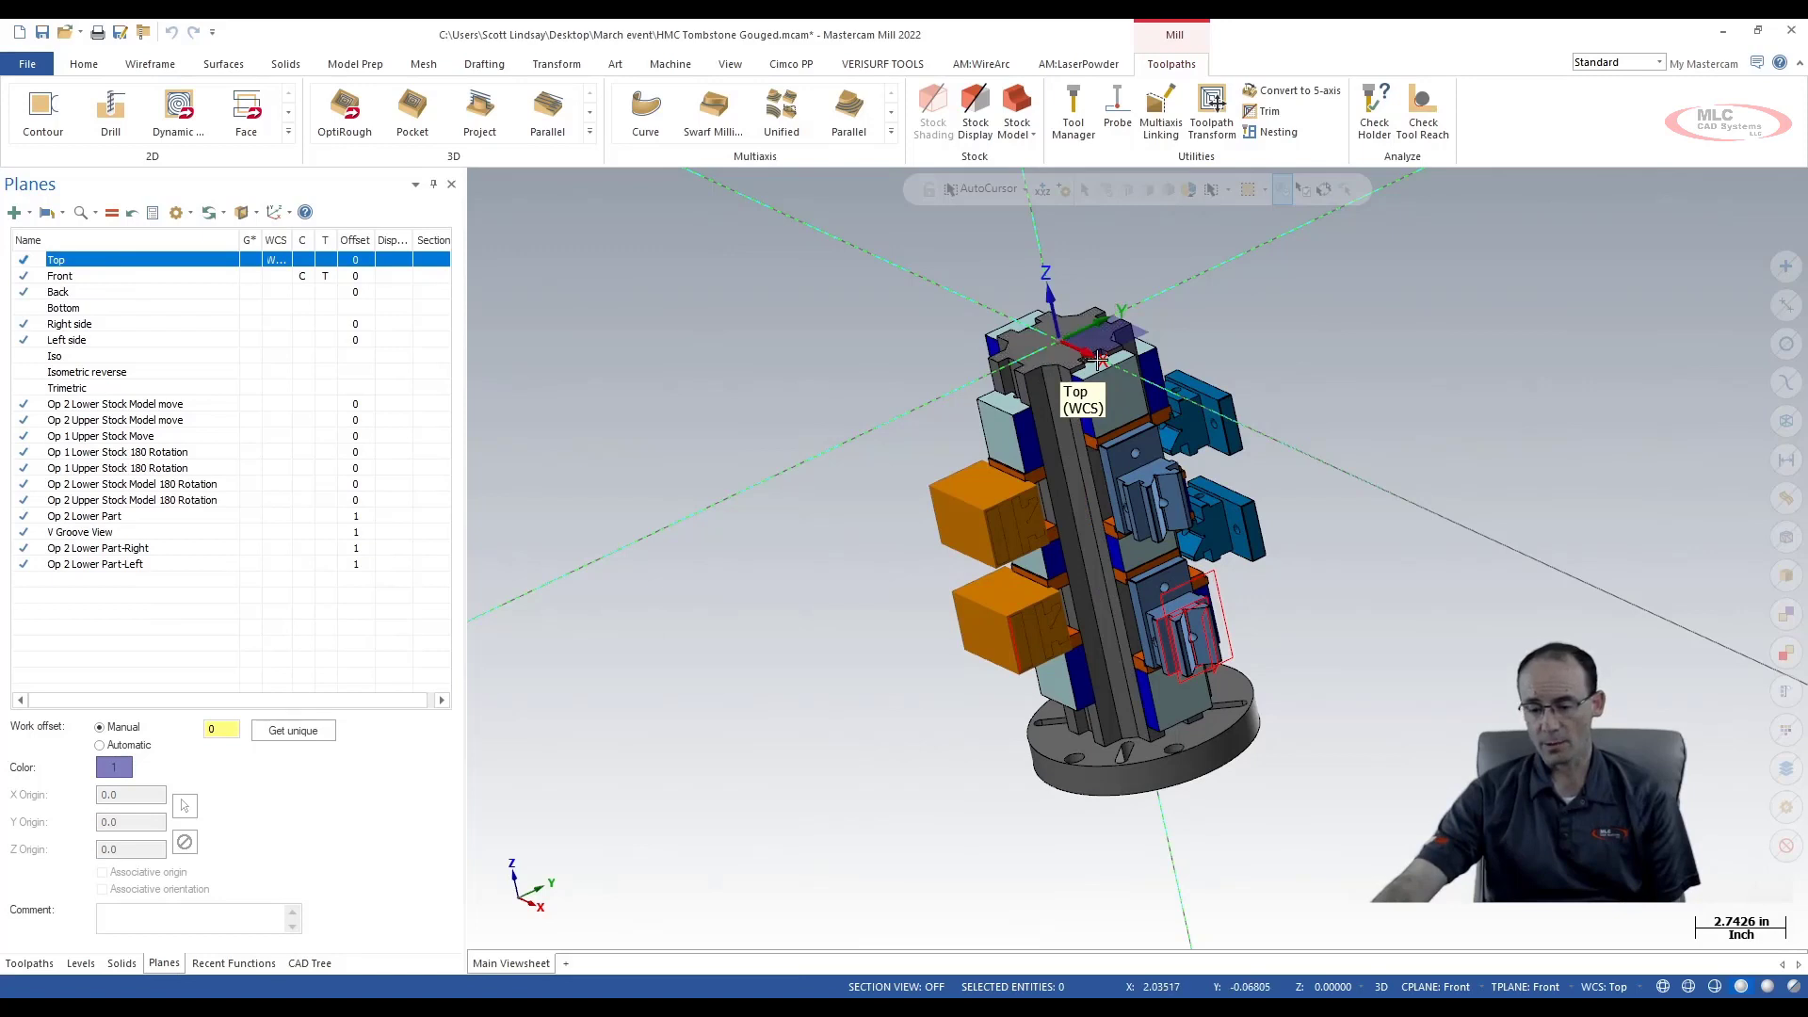
pyautogui.click(114, 454)
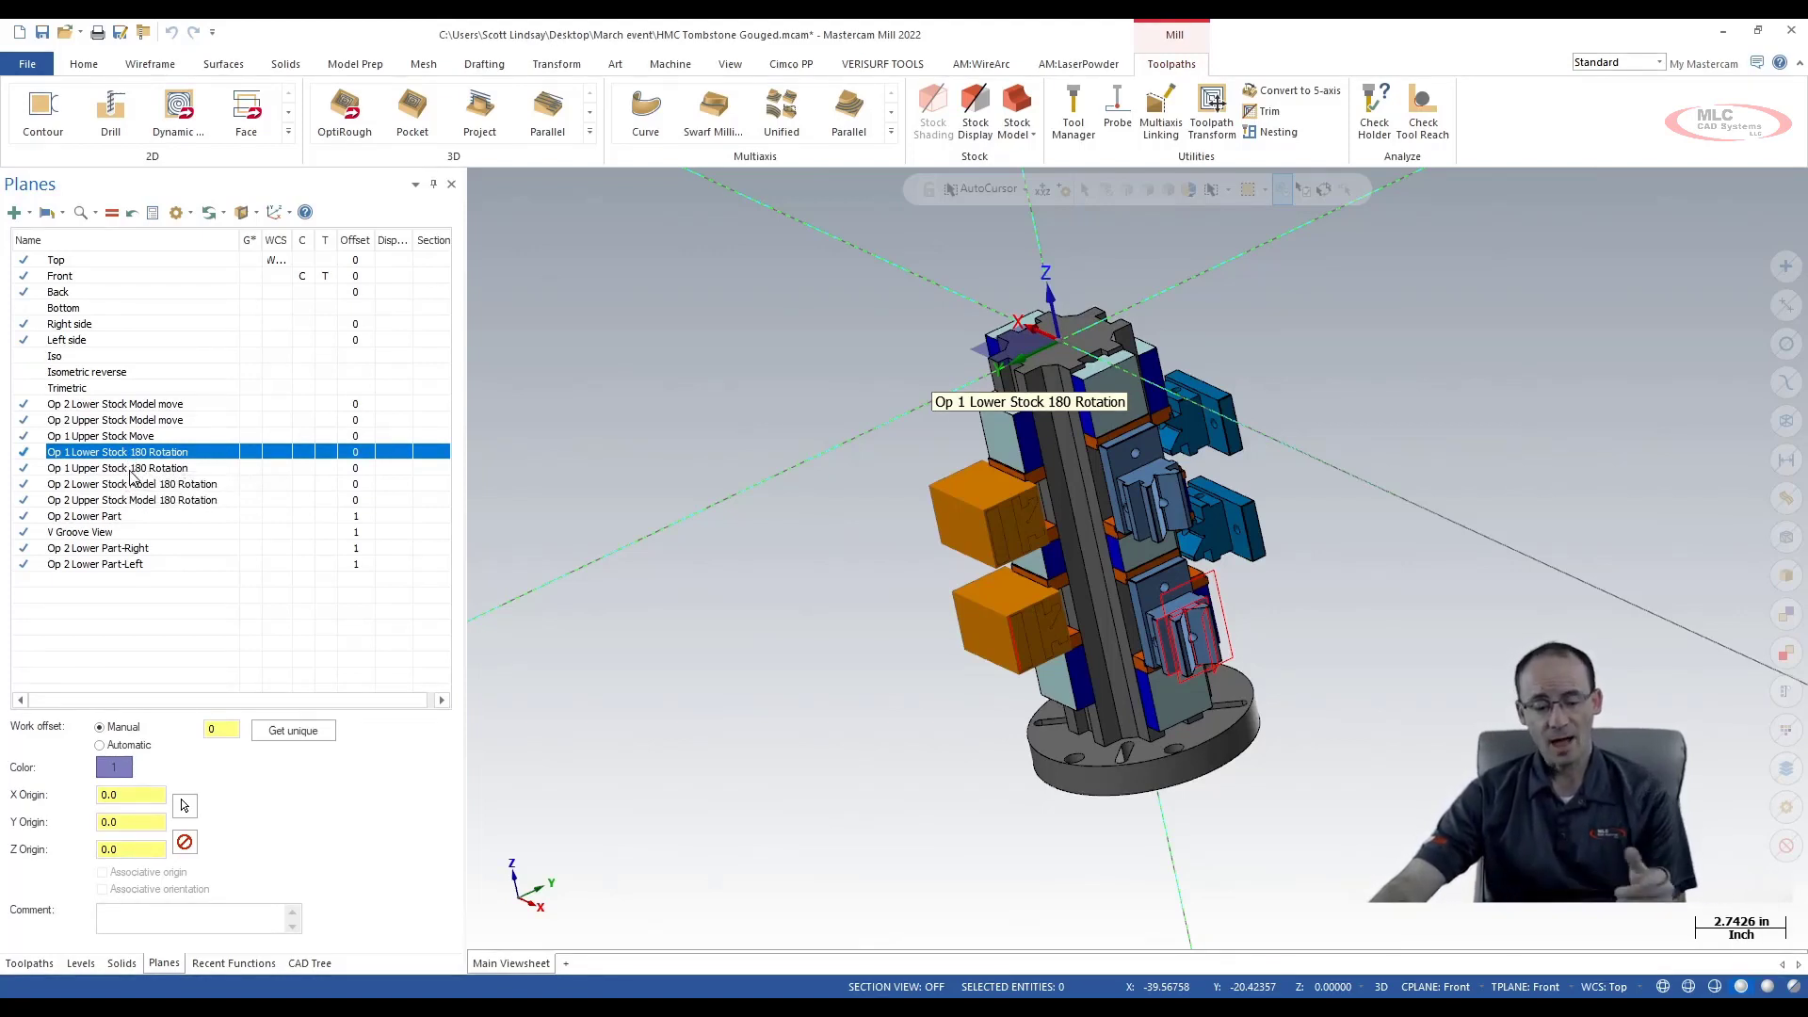
pyautogui.click(134, 469)
pyautogui.moveTo(136, 850); pyautogui.dragTo(89, 852)
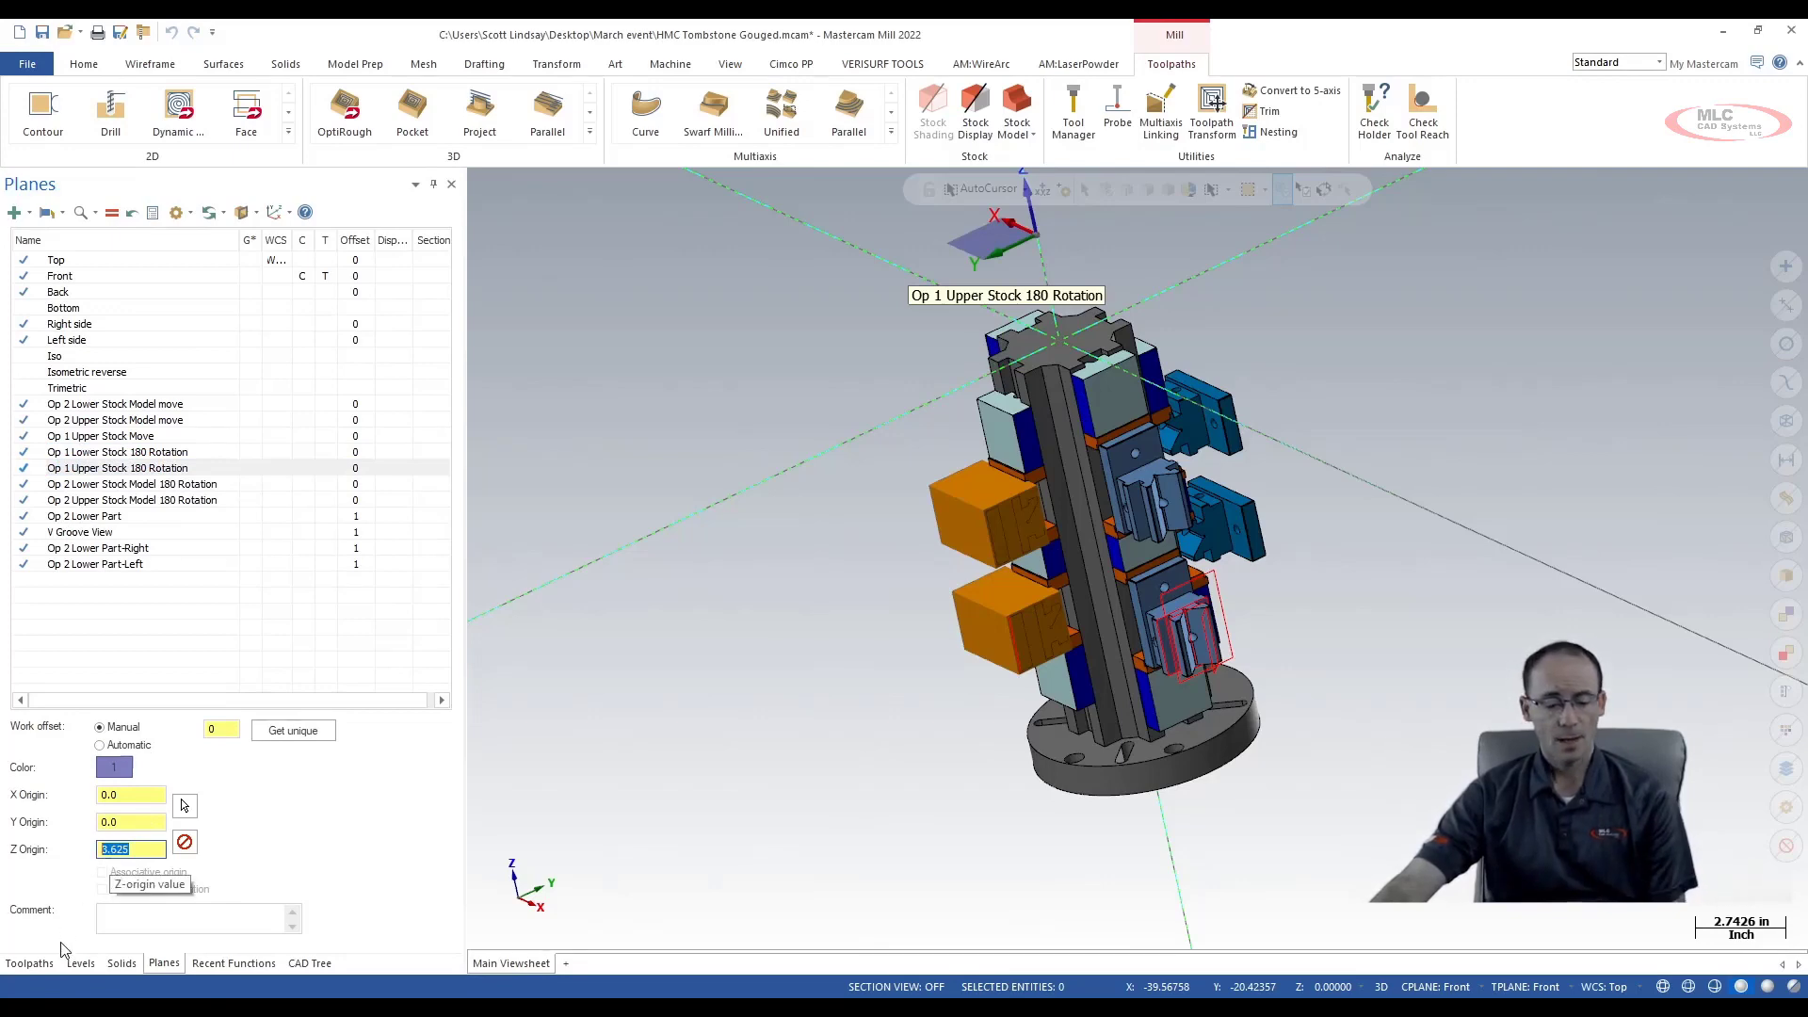
# Review the stock plane and initial shape of the Op 1 Lower Stock 180 and Op 1 Upper Stock 180 models without changing them
pyautogui.click(29, 962)
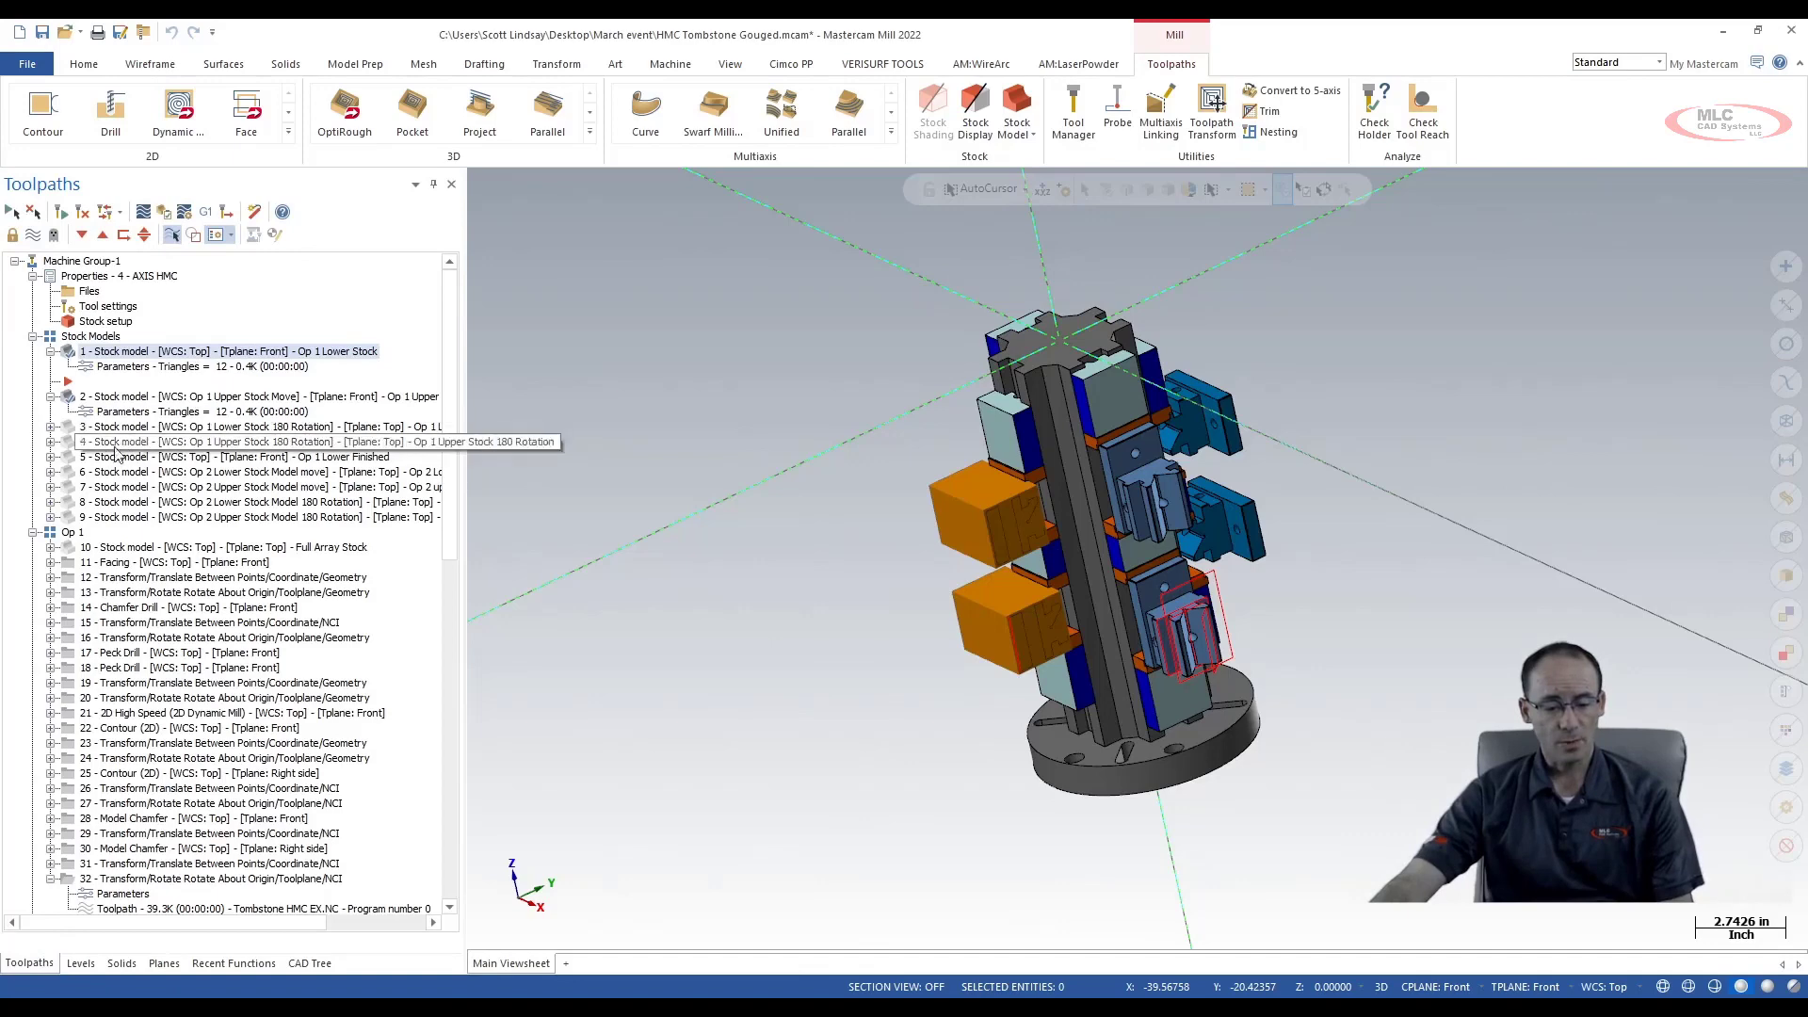
pyautogui.click(51, 426)
pyautogui.click(124, 441)
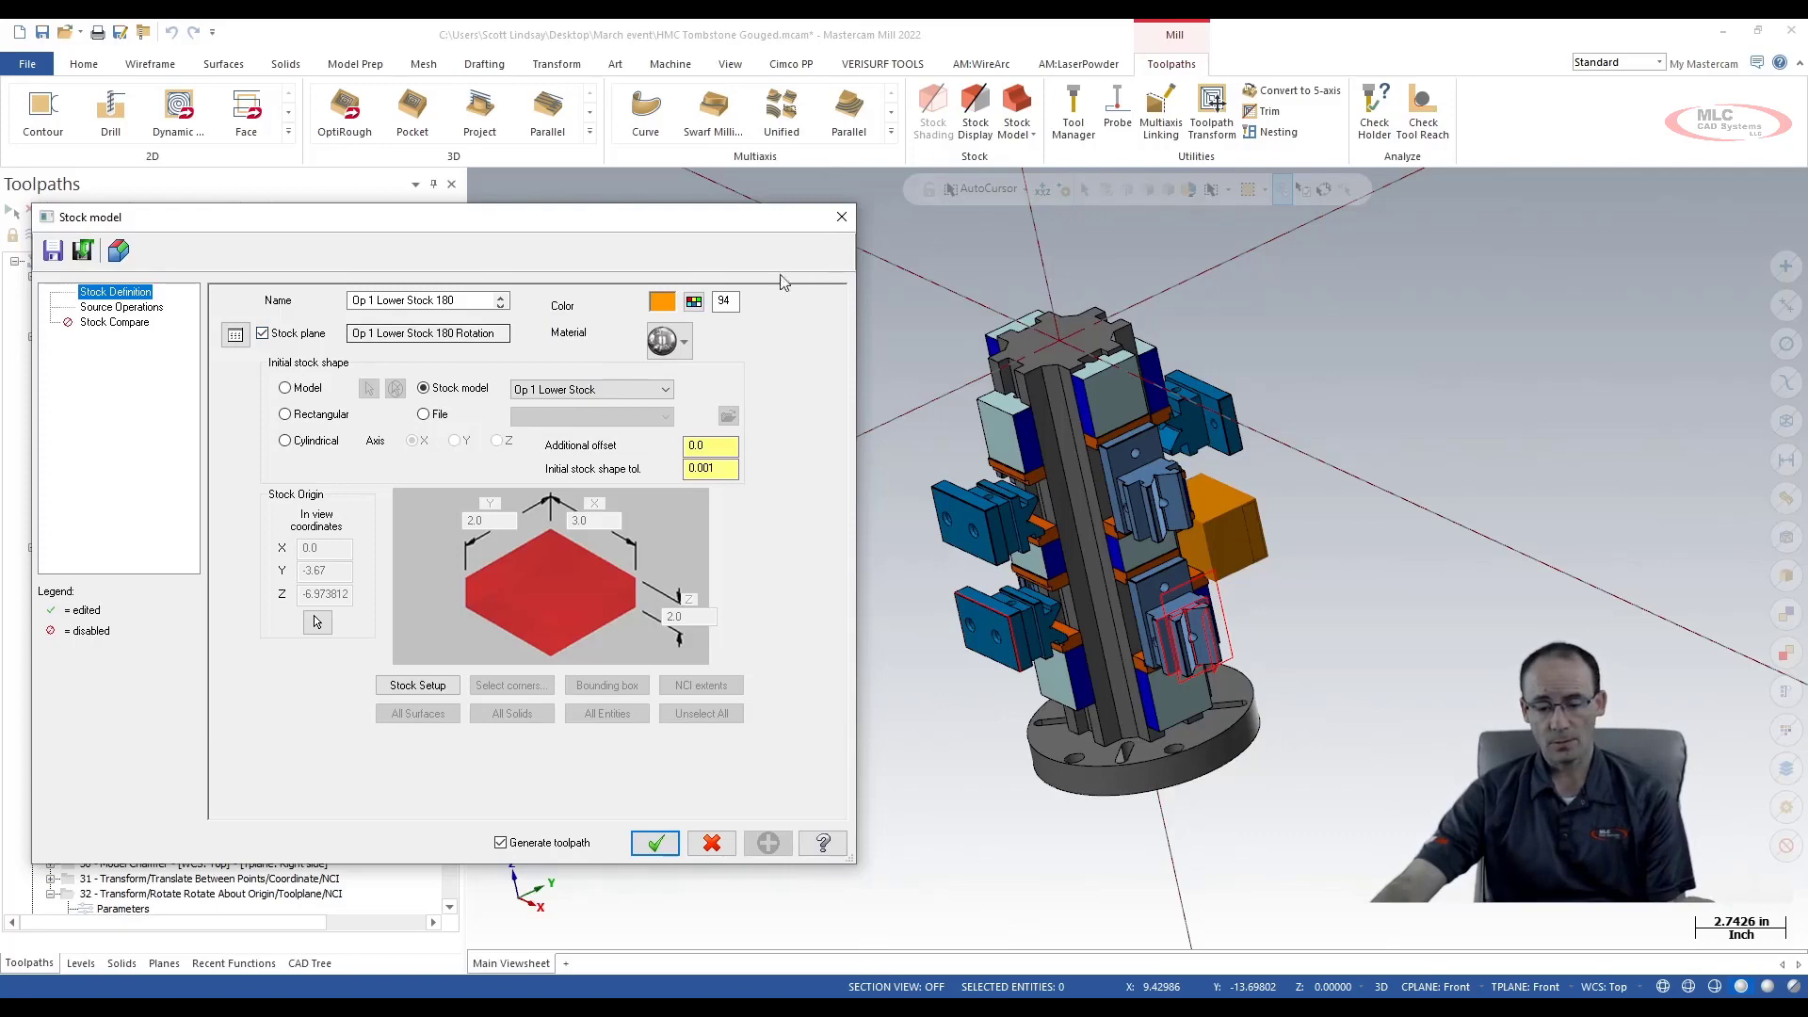
pyautogui.click(842, 217)
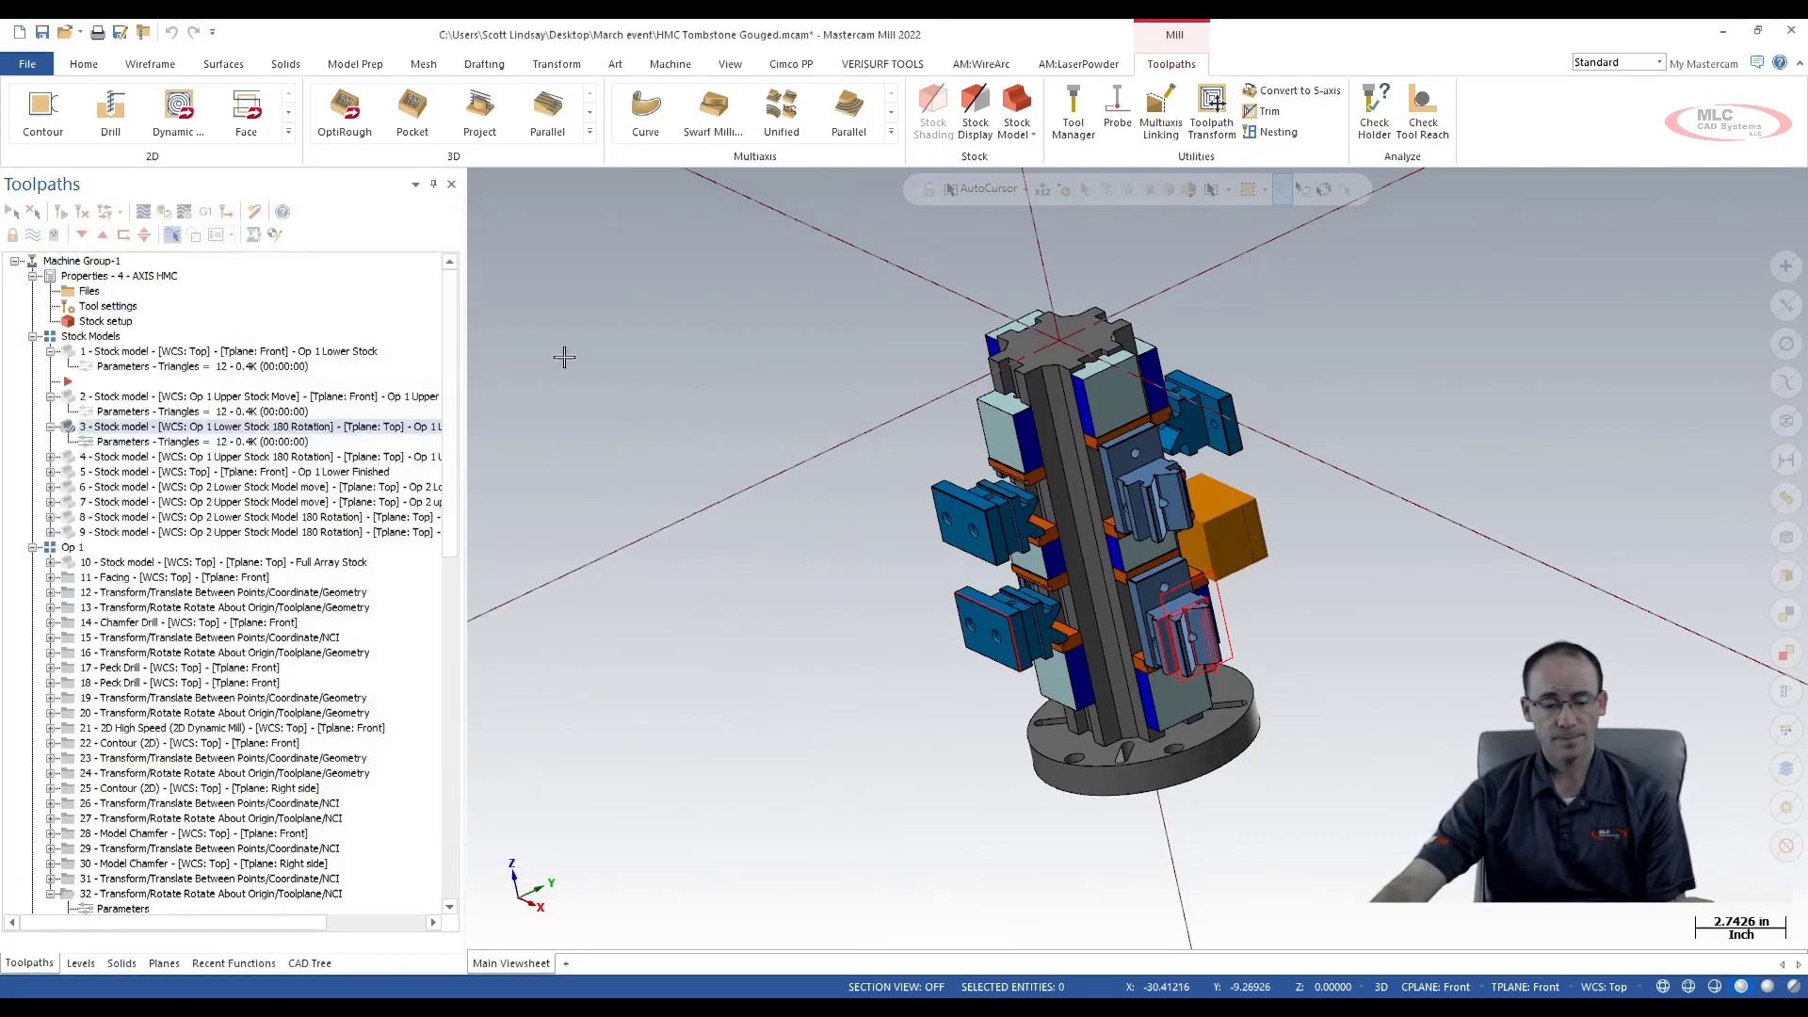
pyautogui.click(52, 458)
pyautogui.doubleClick(111, 471)
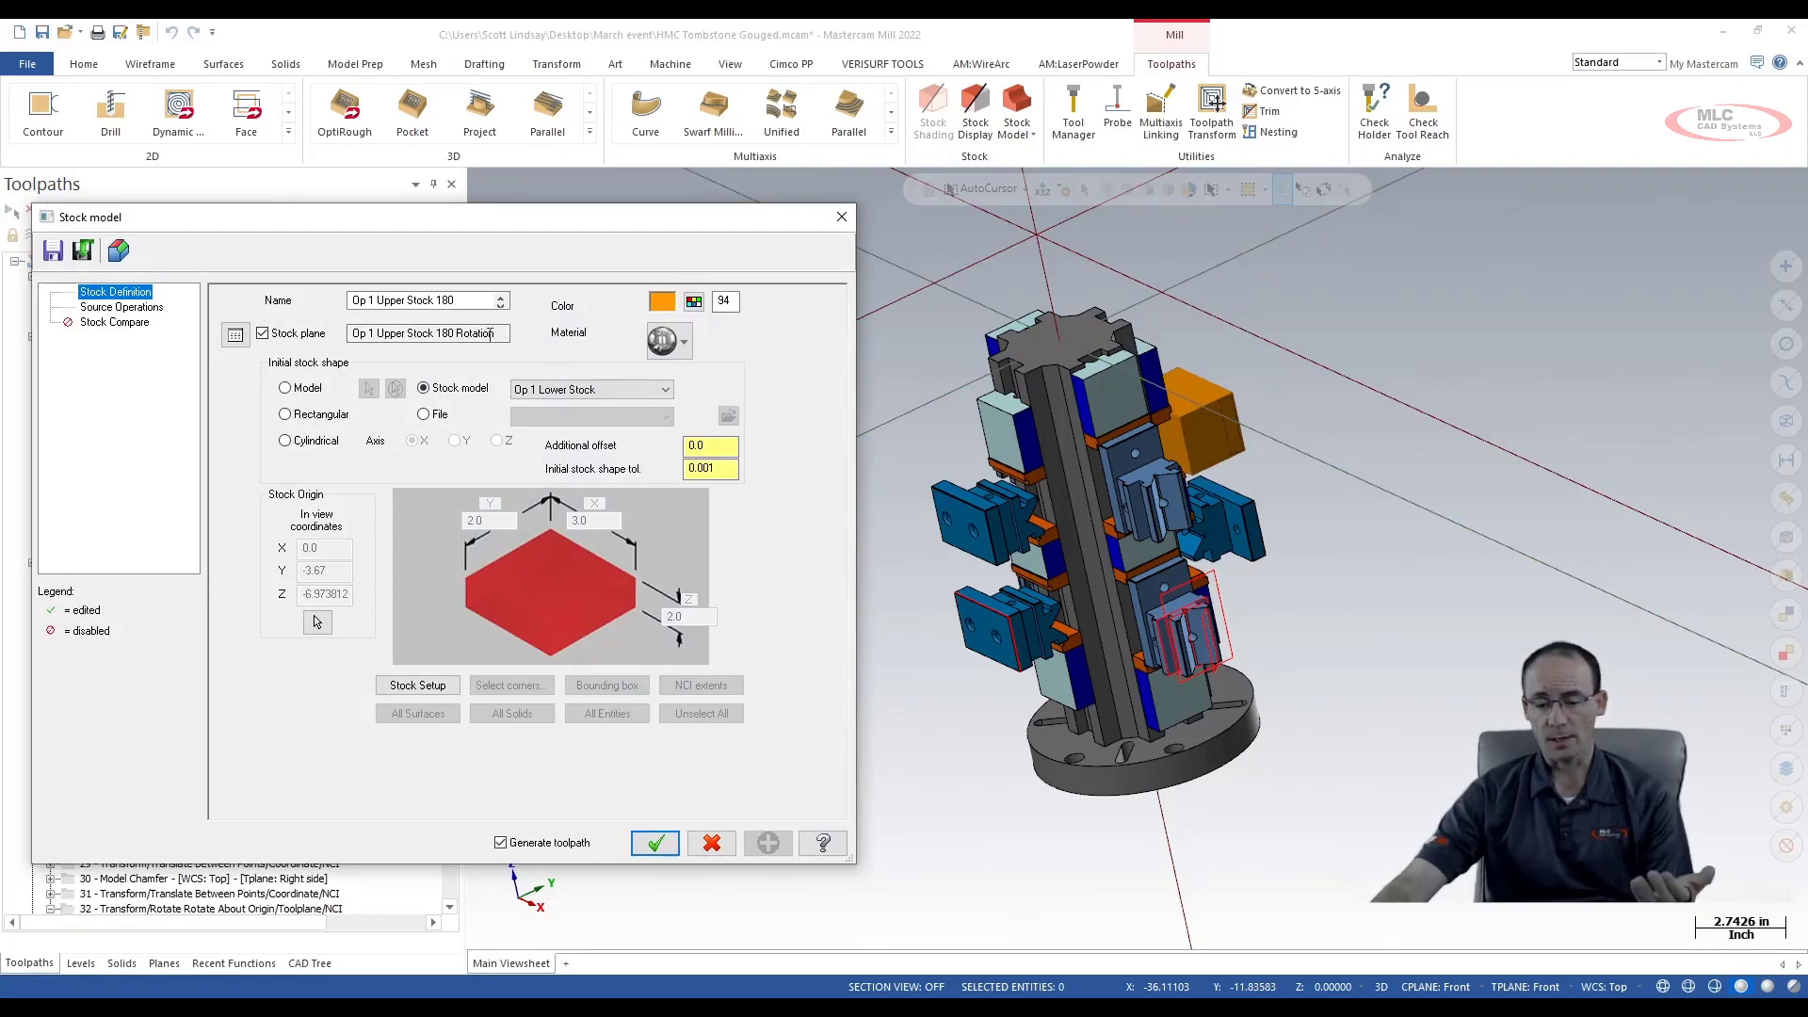
pyautogui.click(838, 220)
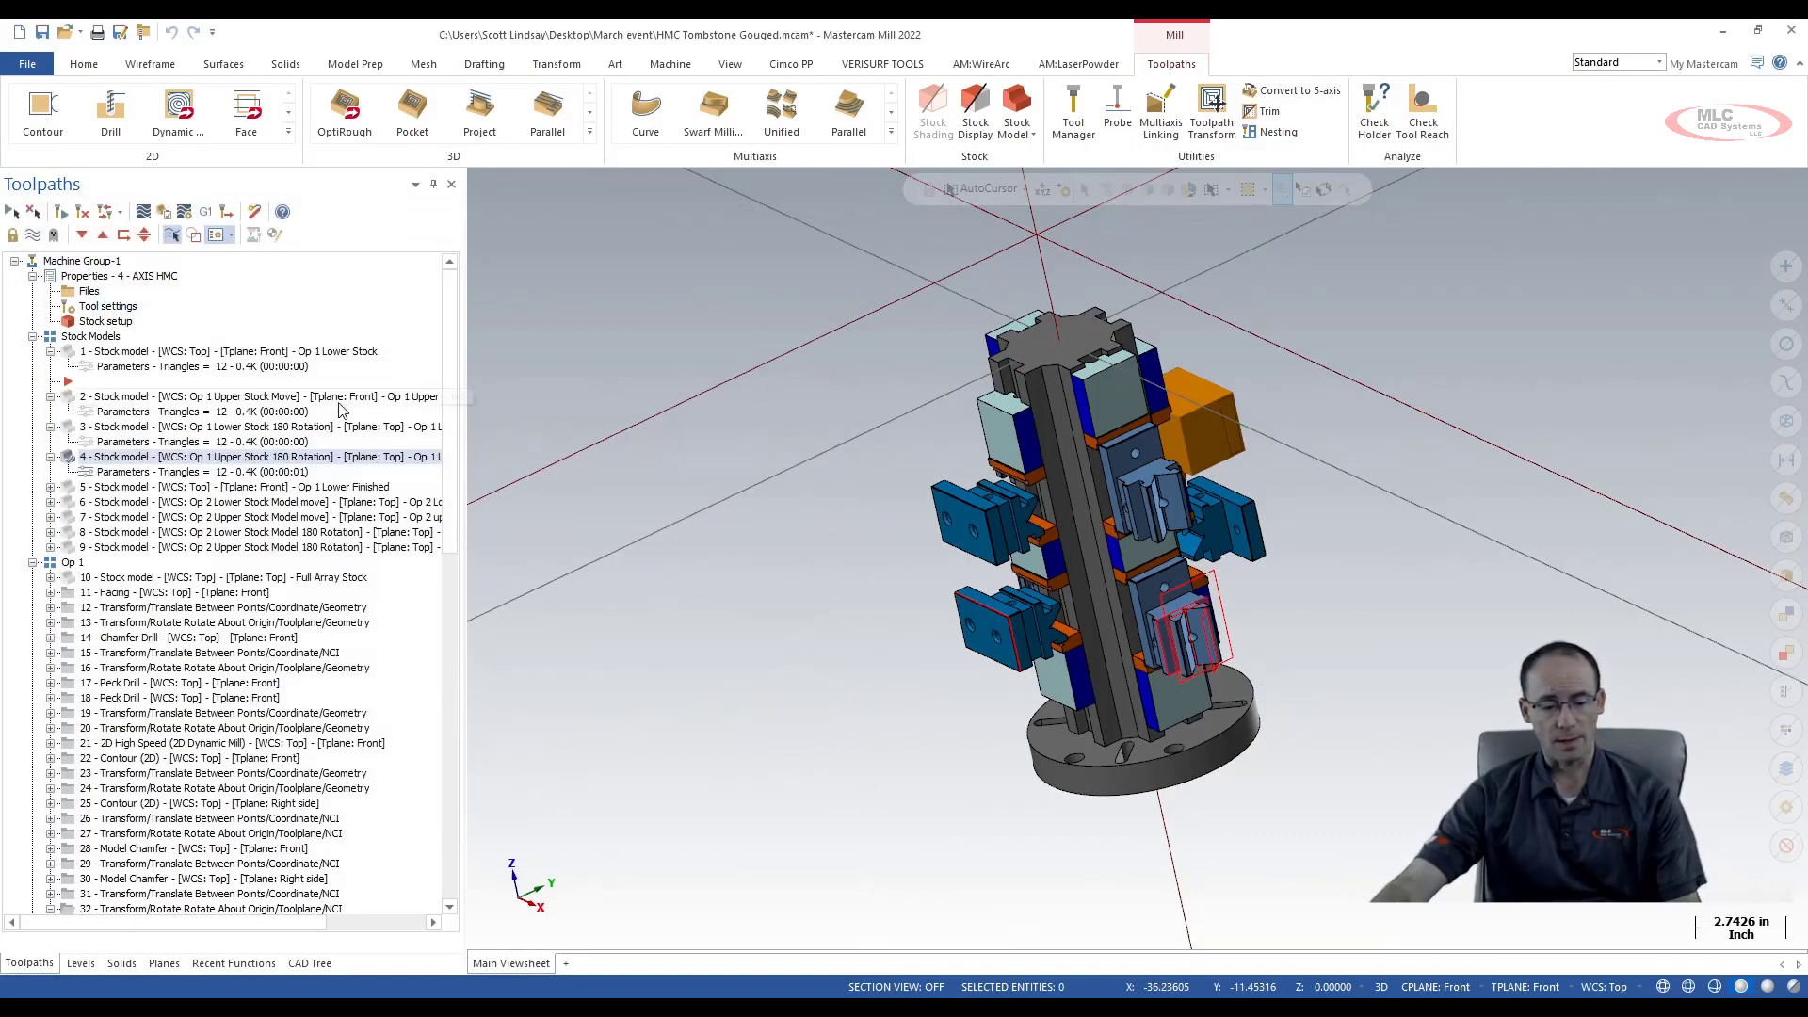
# Select and view all four Op 1 stock models on the tombstone, and turn off their display
pyautogui.click(113, 396)
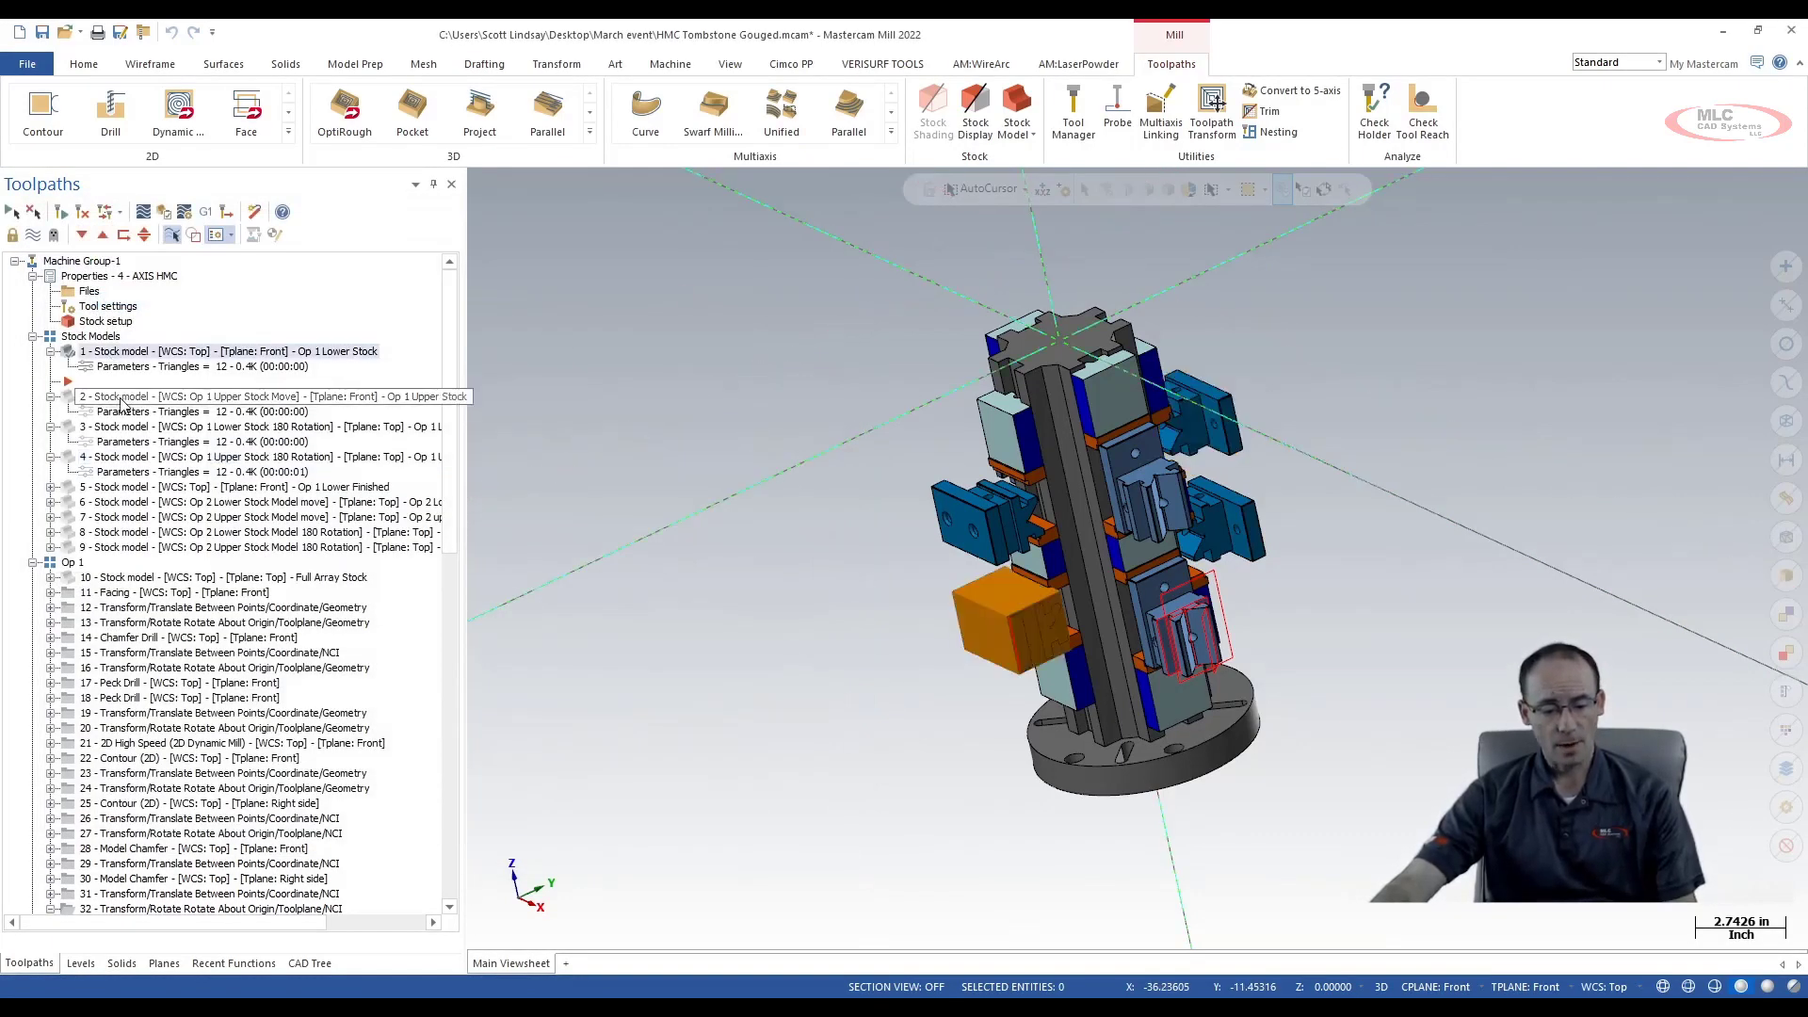
pyautogui.keyDown('ctrl'); pyautogui.click(118, 430); pyautogui.keyUp('ctrl')
pyautogui.keyDown('ctrl'); pyautogui.click(120, 459); pyautogui.keyUp('ctrl')
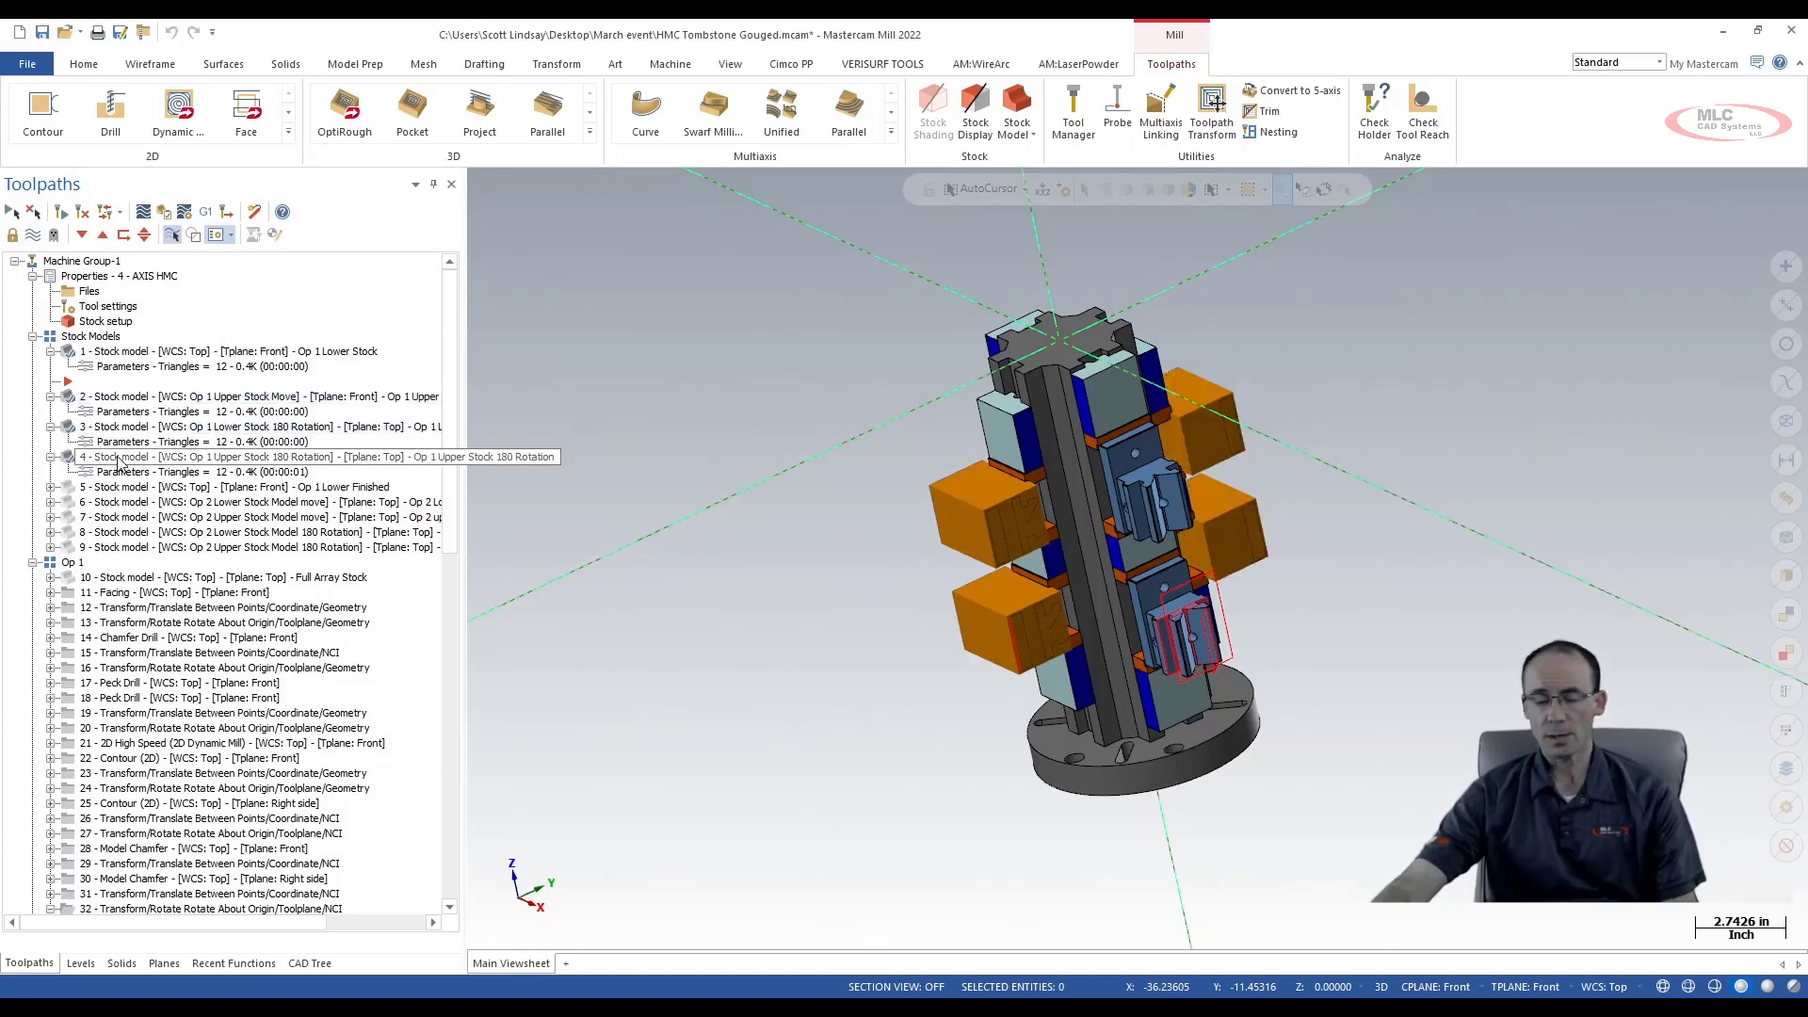
pyautogui.click(33, 236)
pyautogui.moveTo(1017, 680); pyautogui.dragTo(1049, 687, button='middle')
pyautogui.scroll(3, 1074, 687)
pyautogui.scroll(2, 1075, 686)
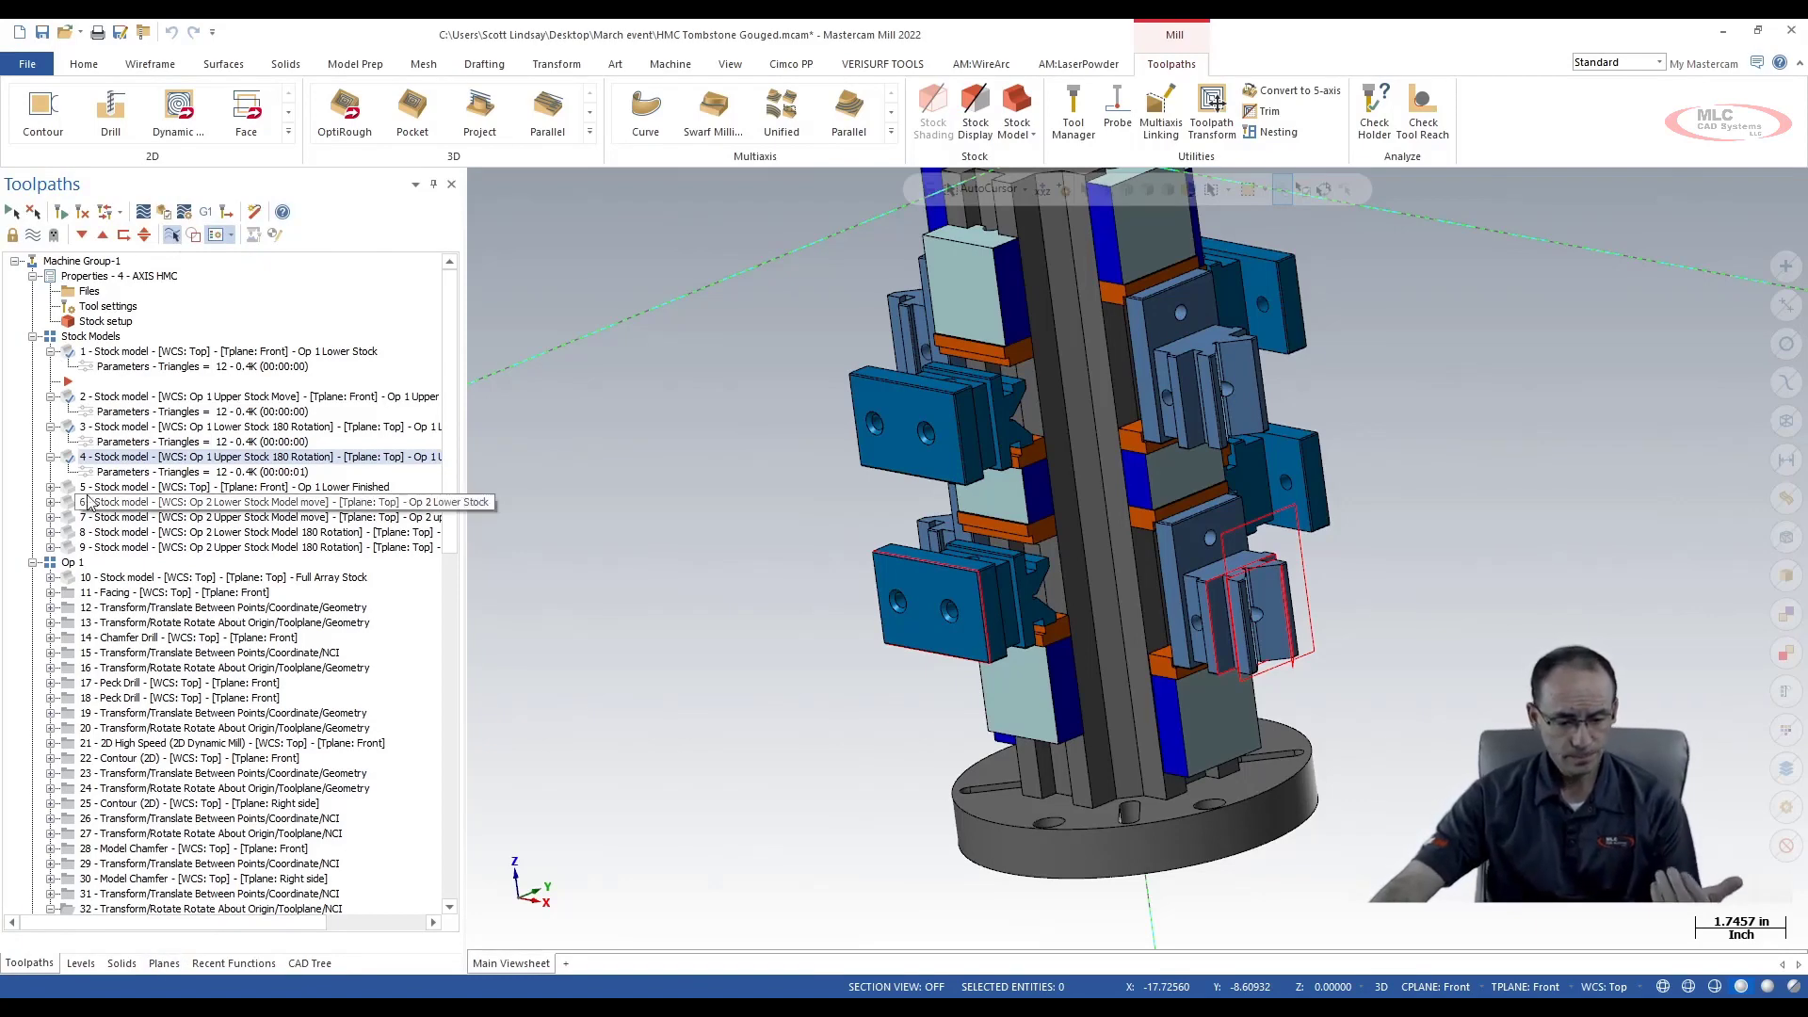
# Move the insert arrow below stock model 4 in the Stock Models group and collapse the entries of stock models 1 to 3
pyautogui.moveTo(68, 385); pyautogui.dragTo(54, 471)
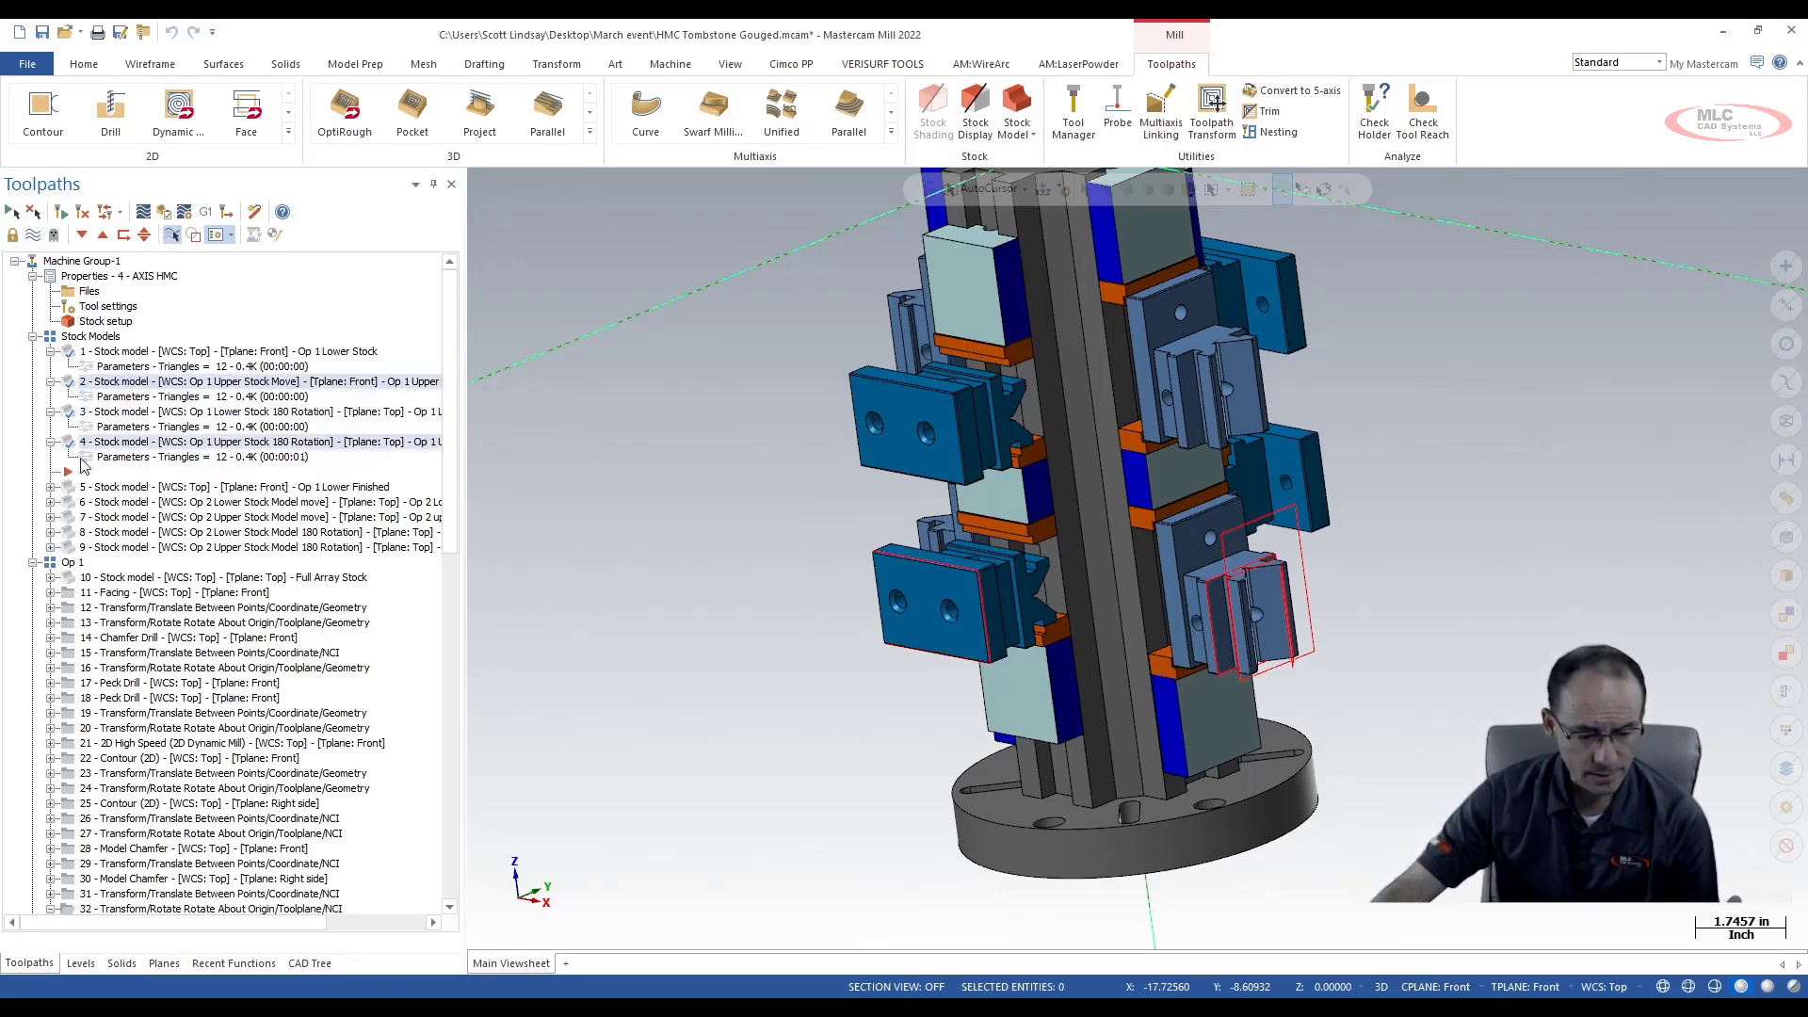
pyautogui.click(52, 351)
pyautogui.click(52, 366)
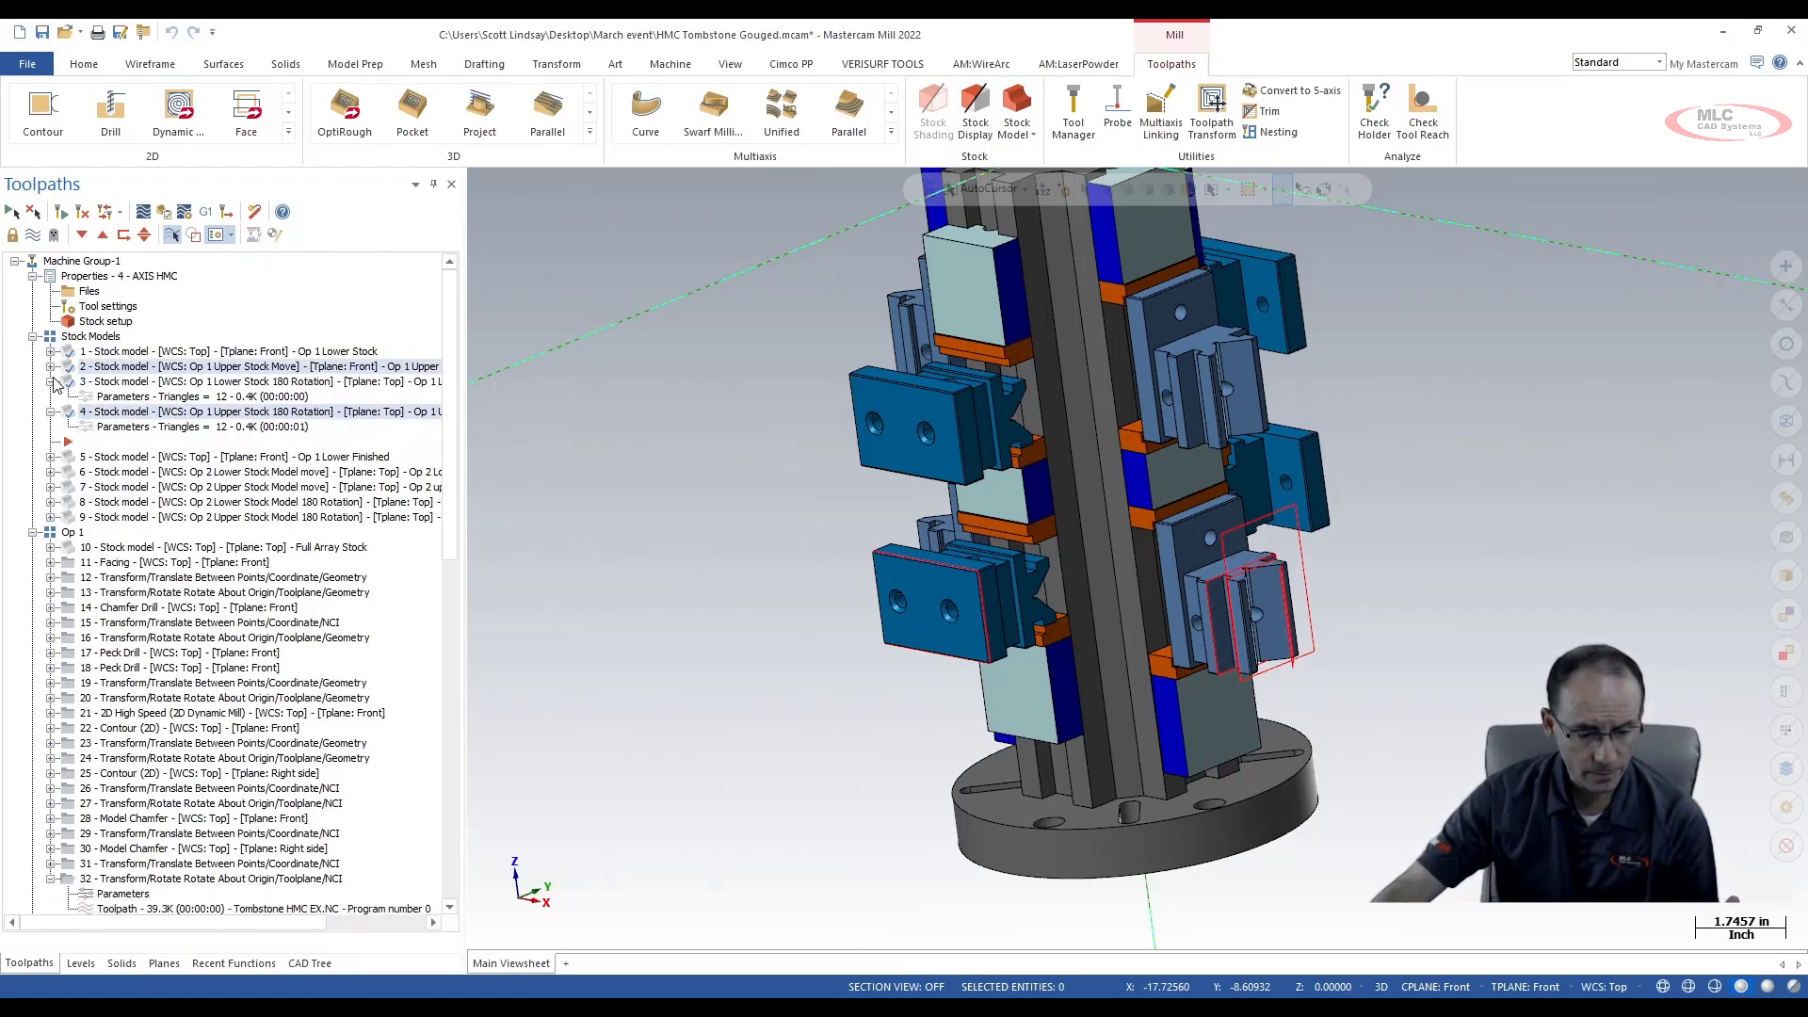
pyautogui.click(52, 382)
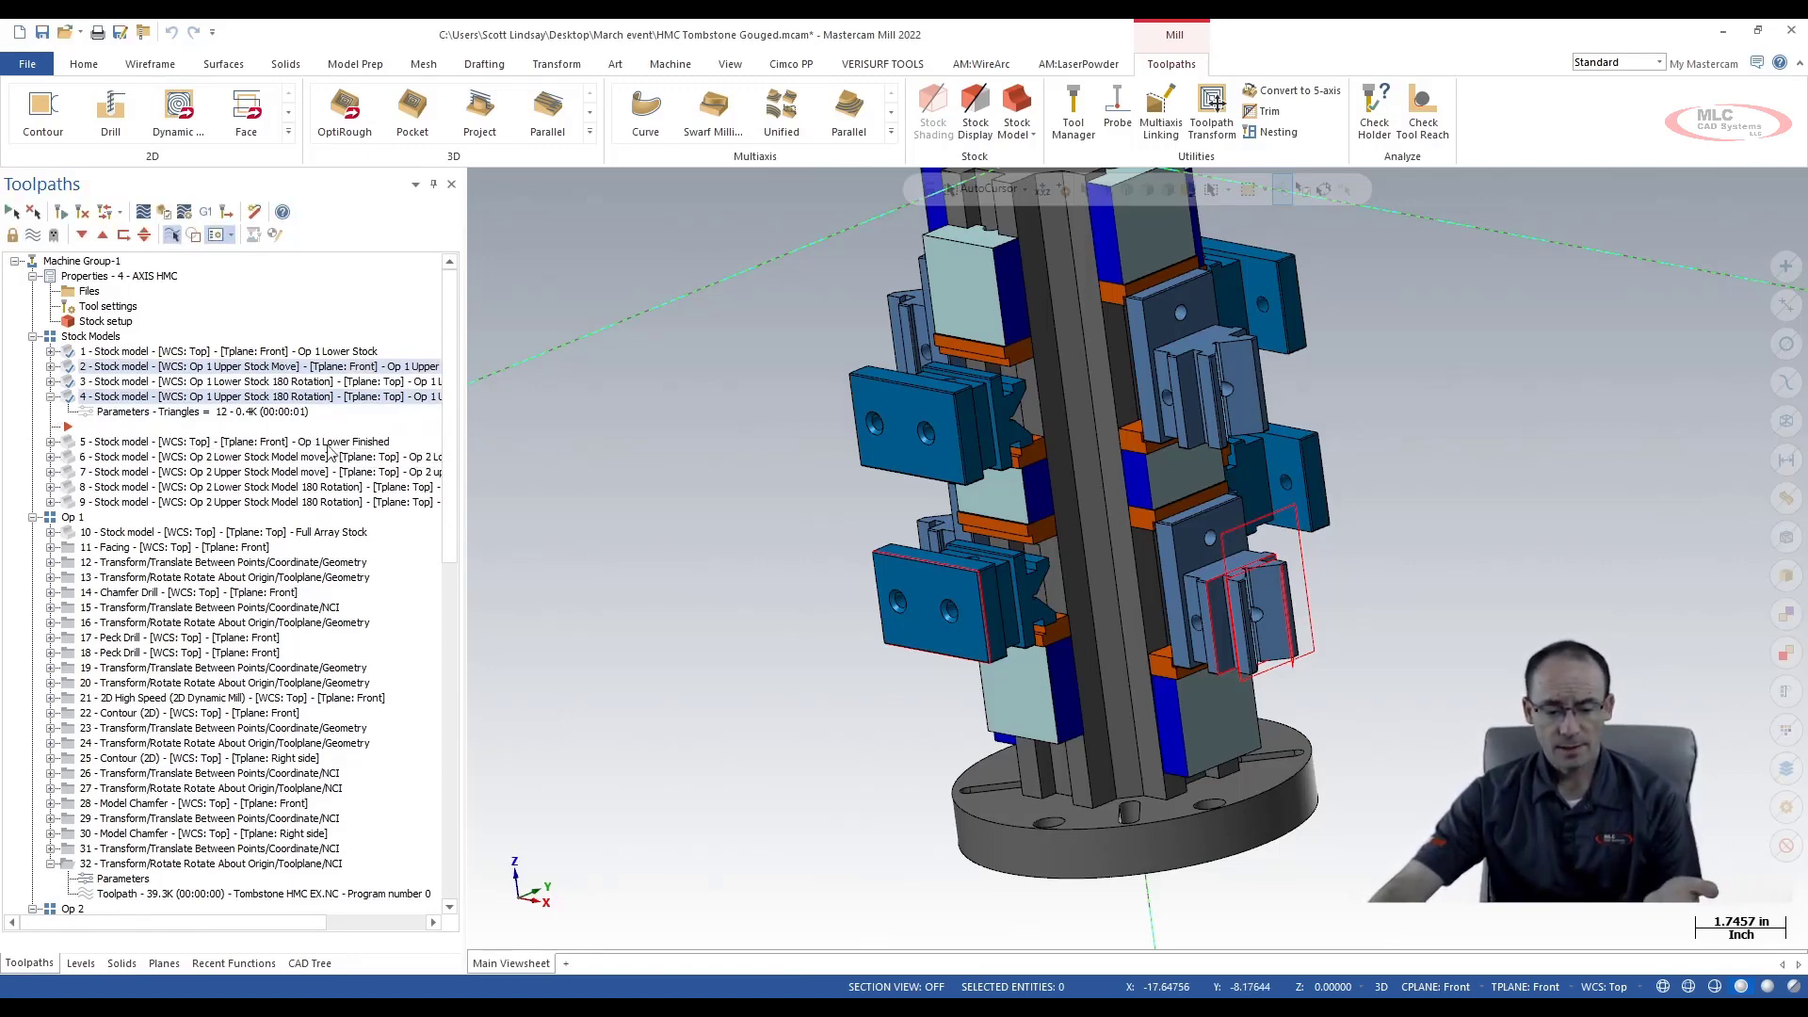
# Try basing the Op 1 Lower Finished model's initial stock shape on the Op 1 Lower Stock model
pyautogui.click(359, 445)
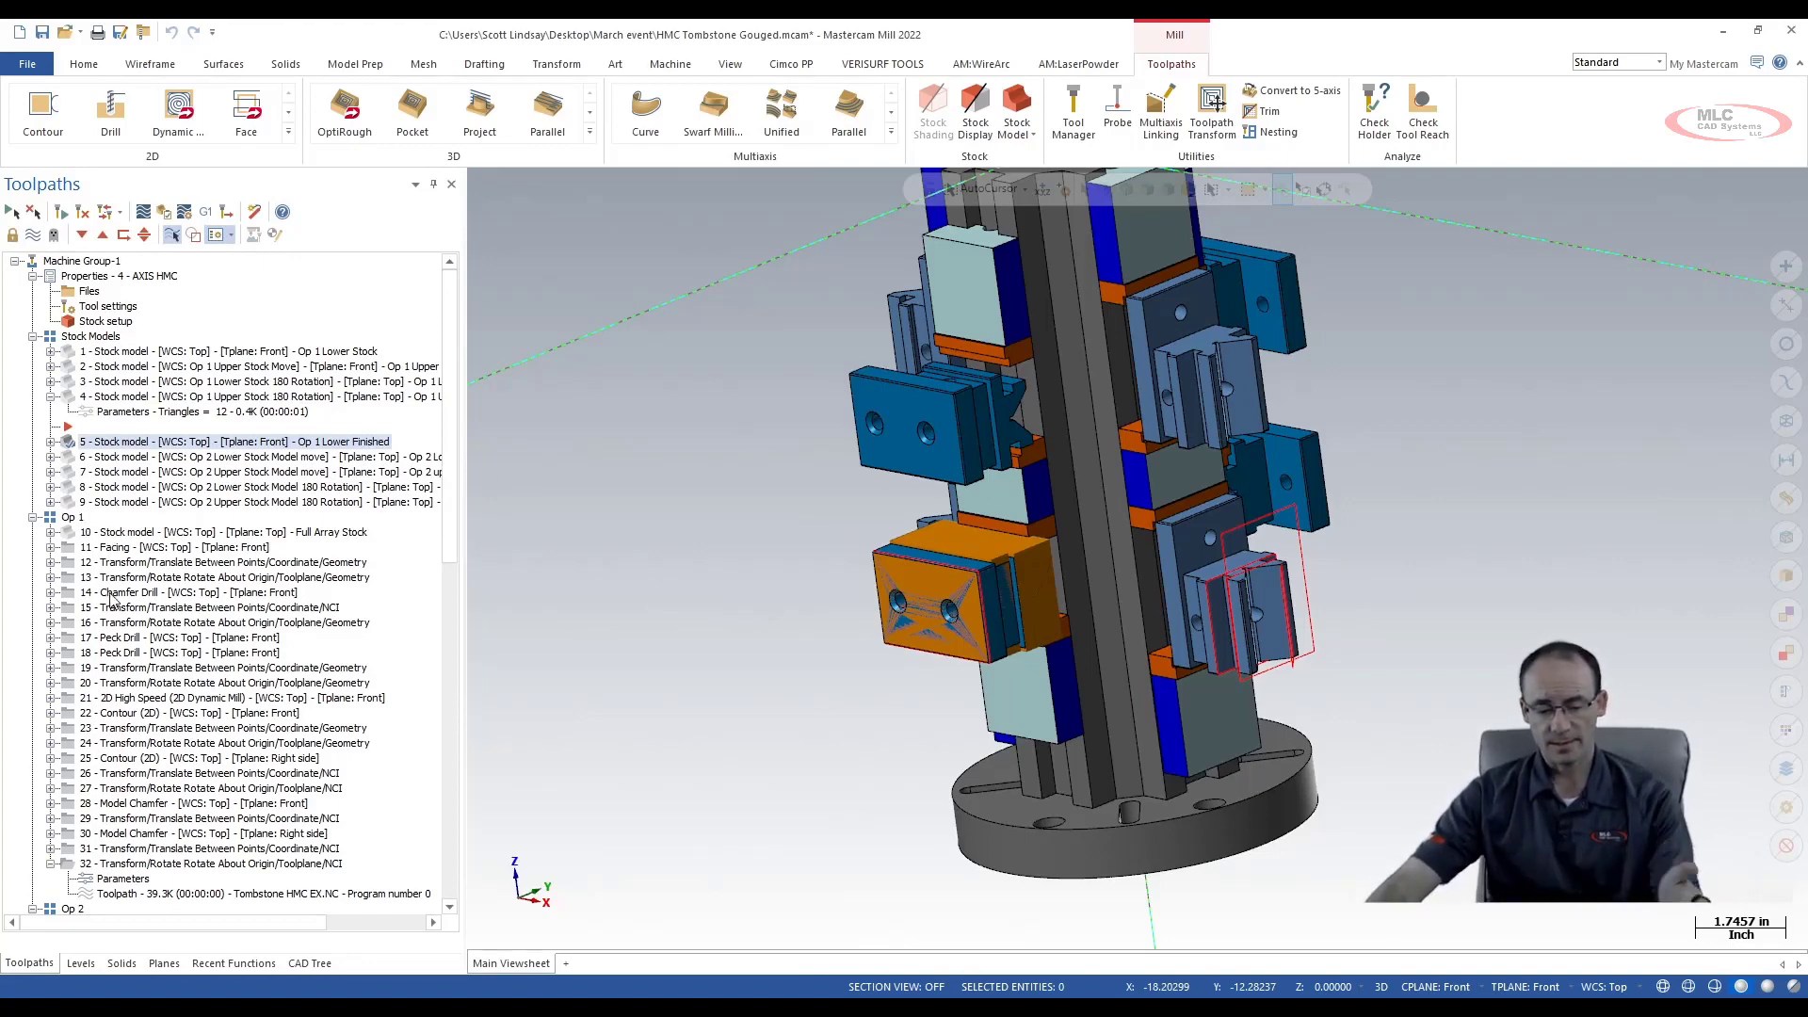
pyautogui.click(50, 442)
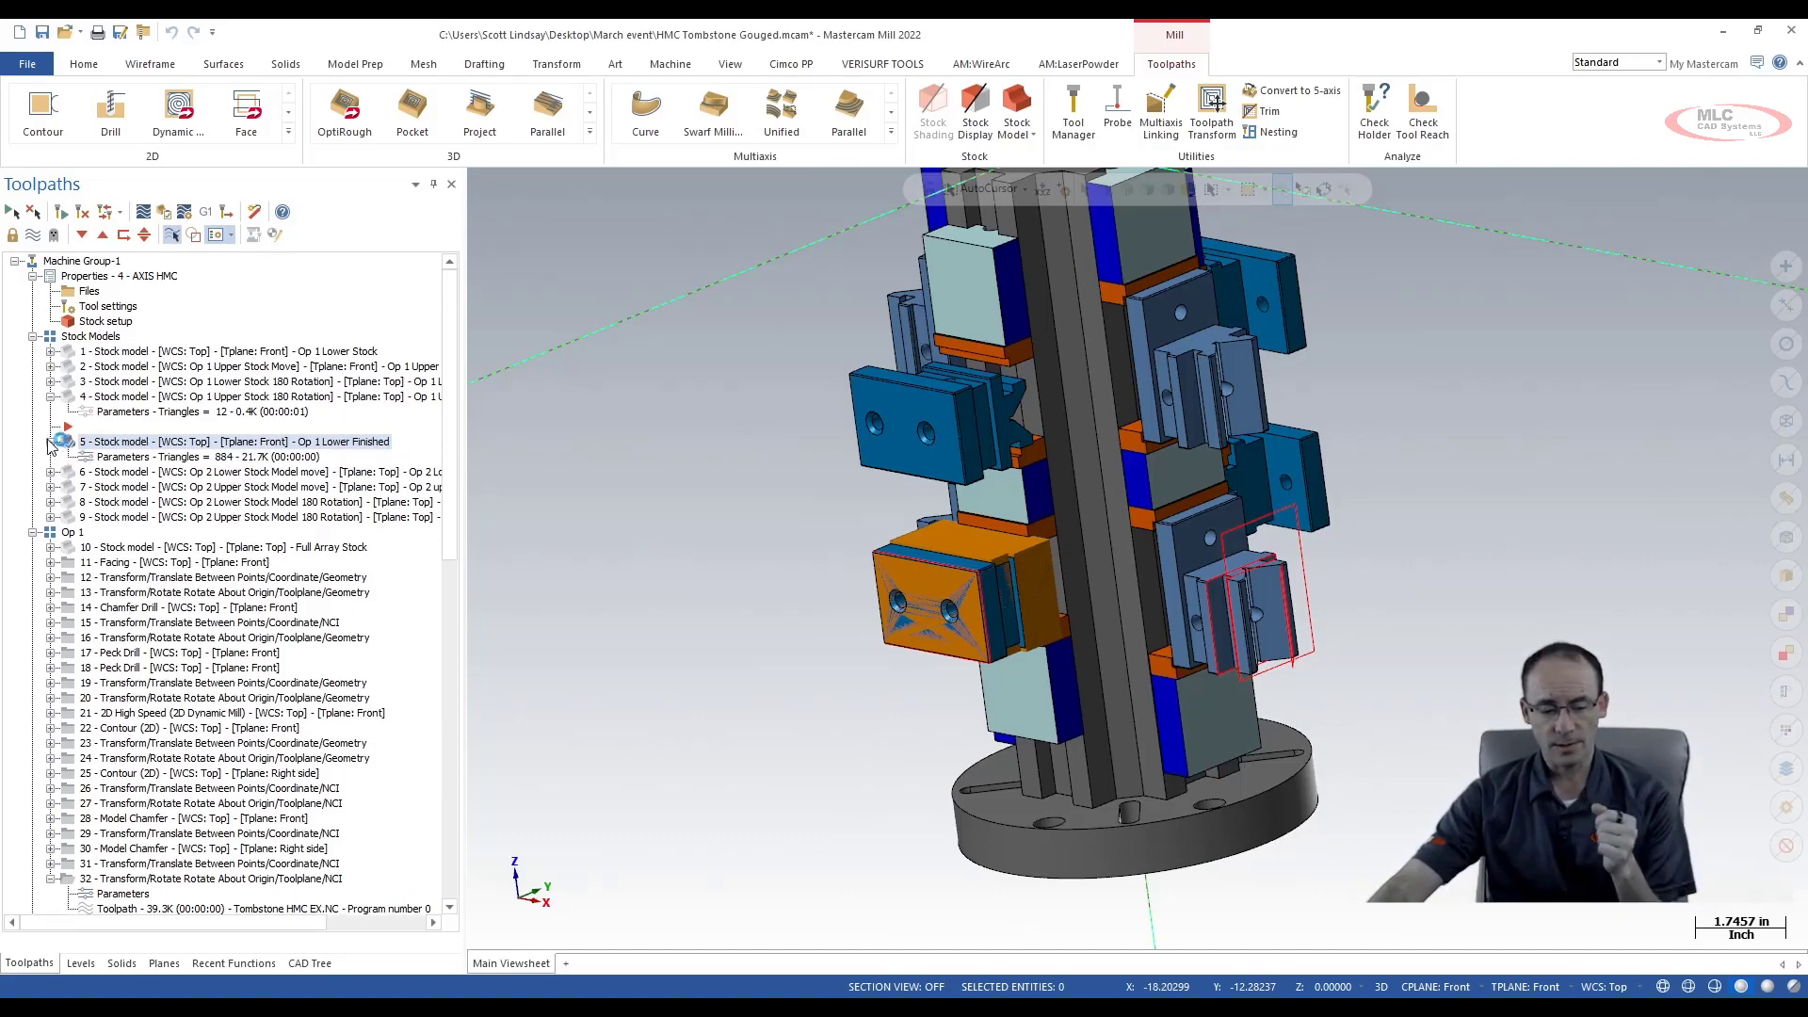
pyautogui.click(192, 466)
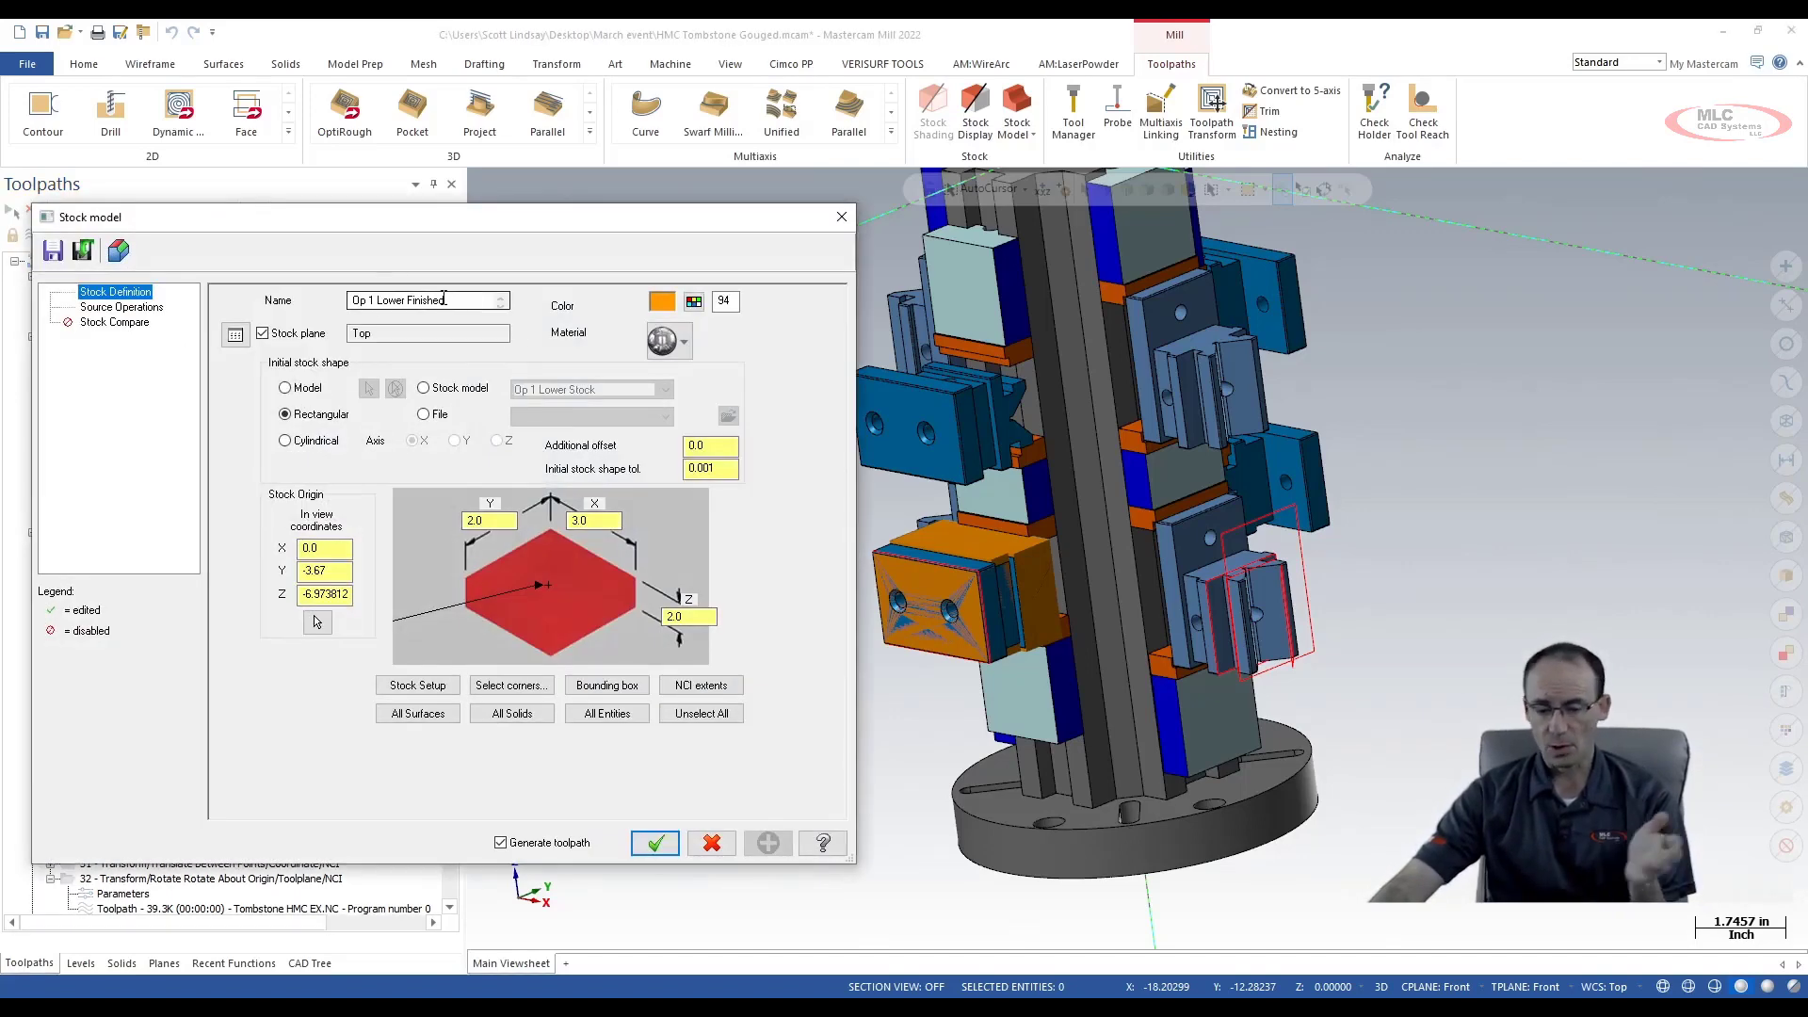
pyautogui.click(427, 390)
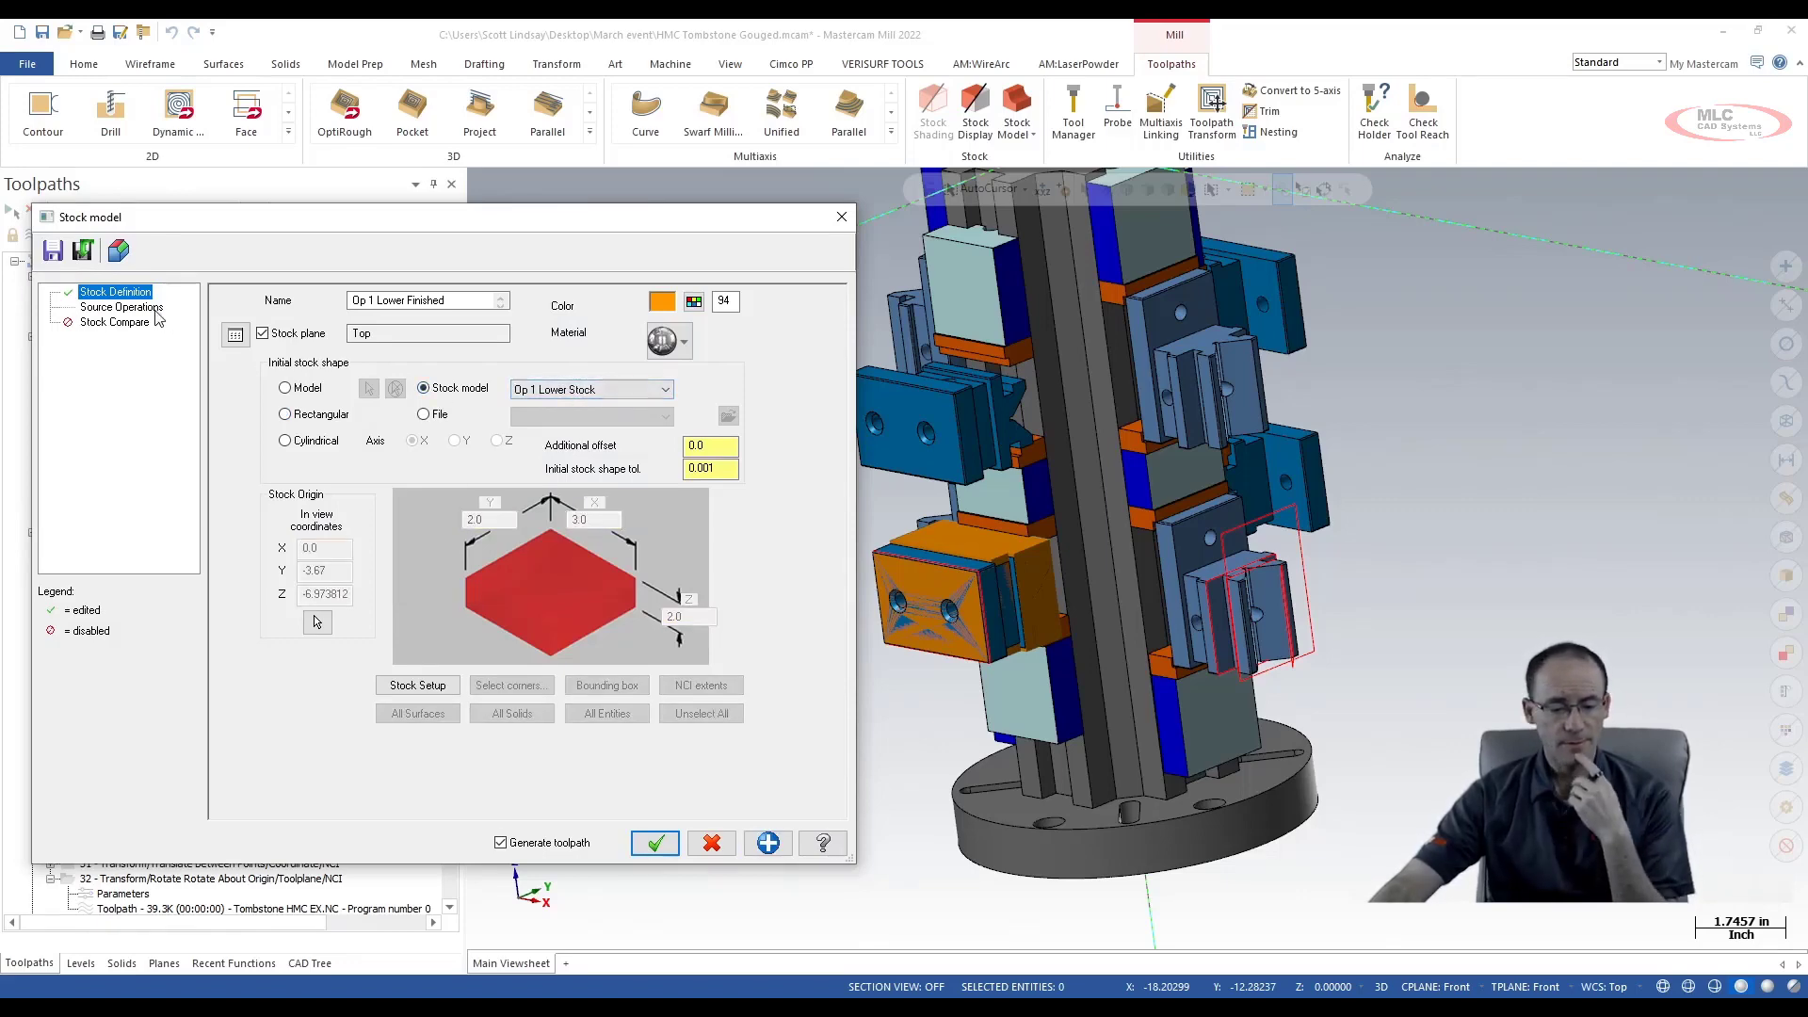
# Examine the source operations of the Op 1 Lower Finished model, close its settings without saving, and inspect the machined stock on the tombstone
pyautogui.click(121, 307)
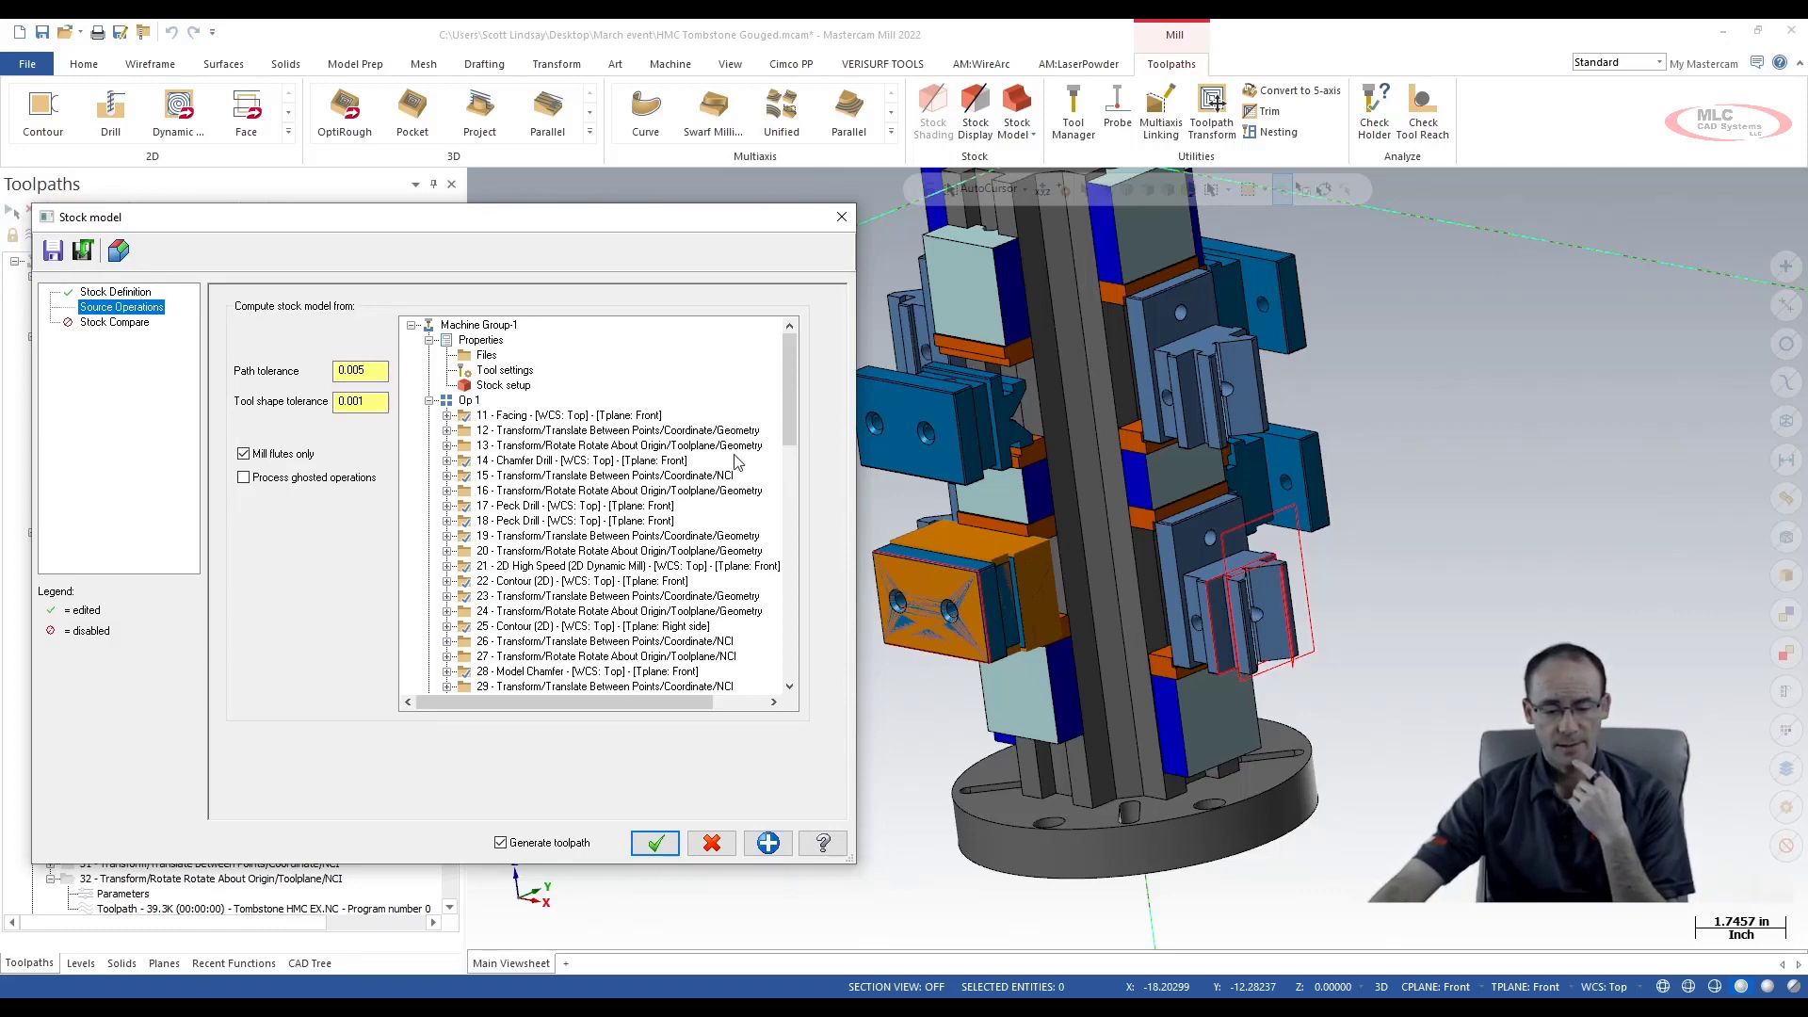
pyautogui.moveTo(789, 383); pyautogui.dragTo(759, 431)
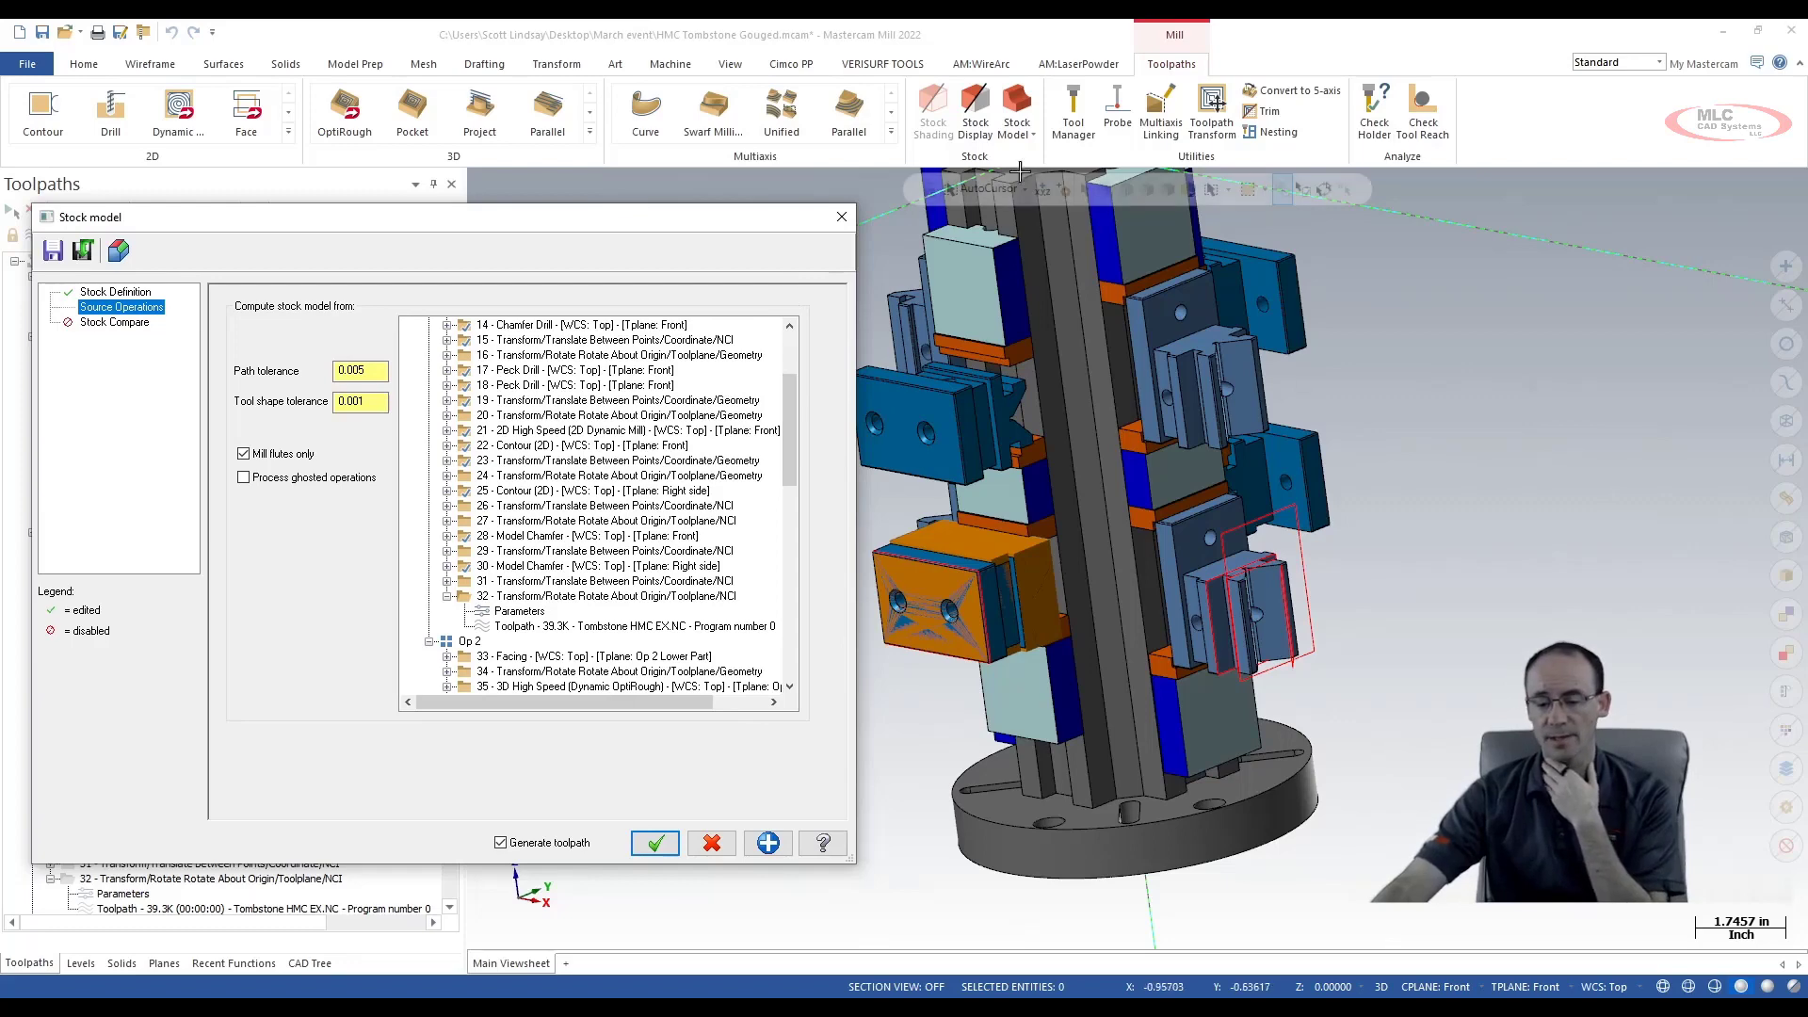
pyautogui.click(842, 218)
pyautogui.scroll(2, 1026, 591)
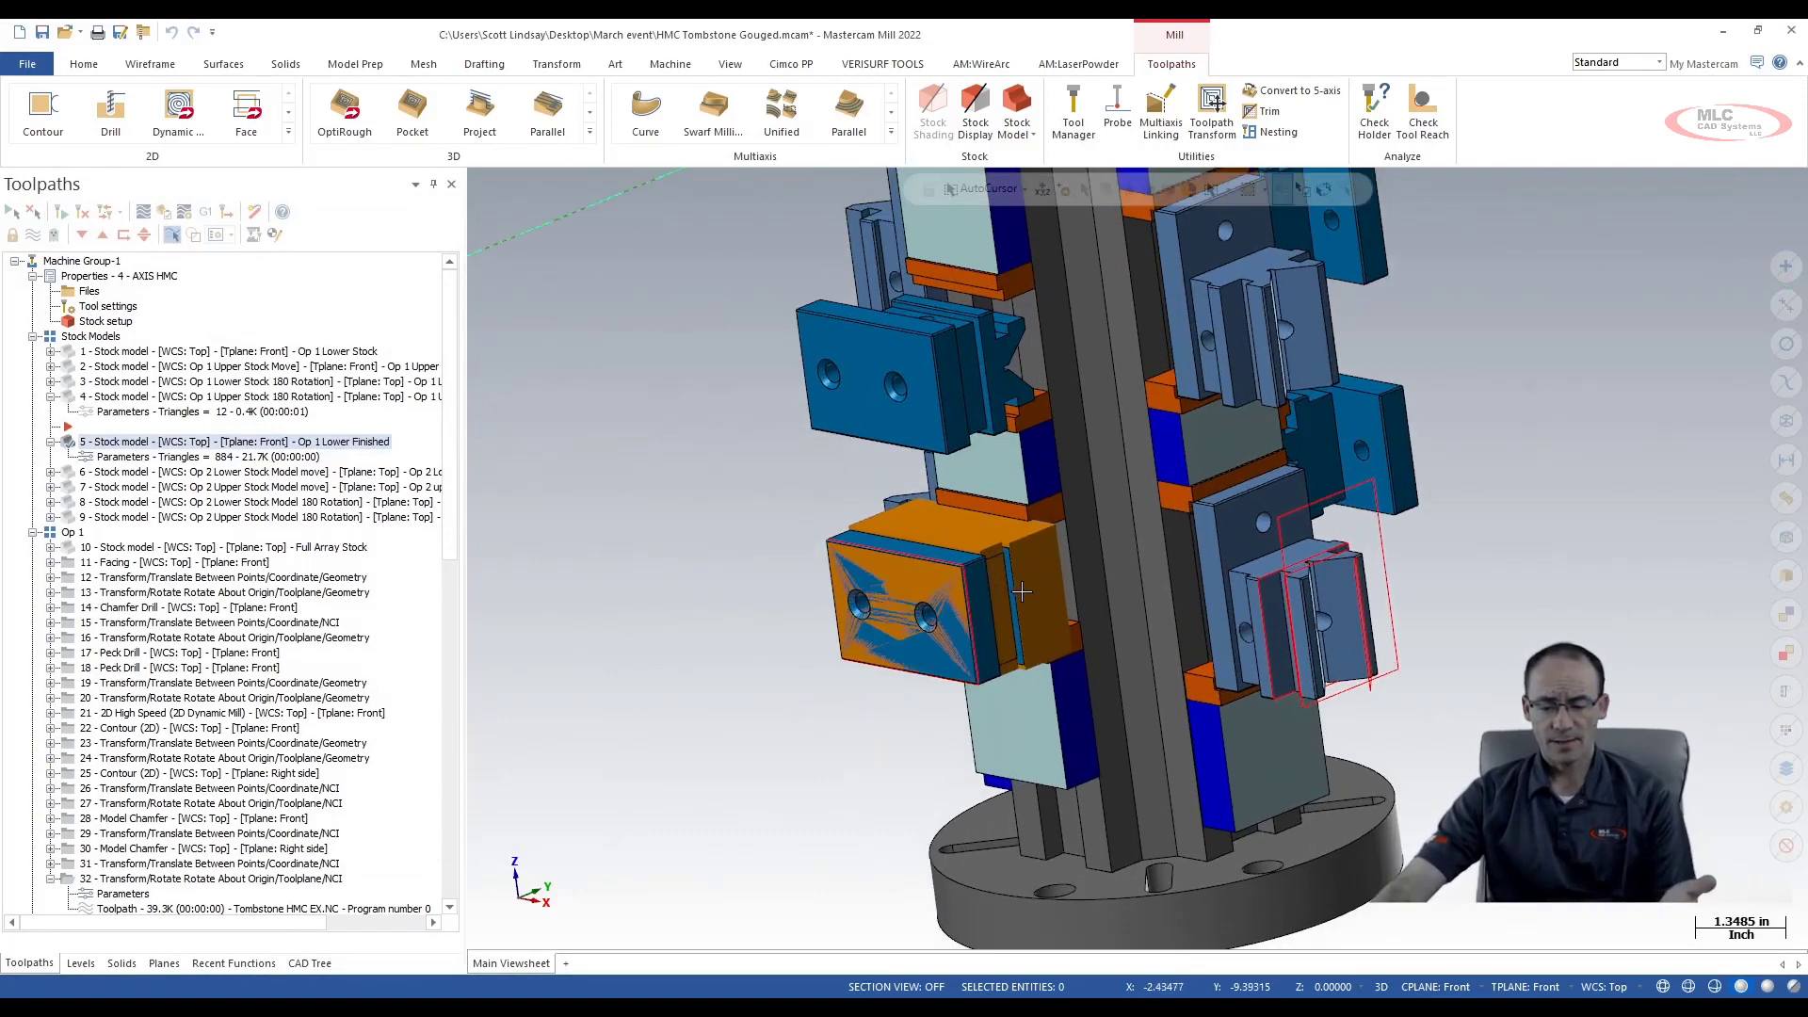
pyautogui.scroll(1, 975, 576)
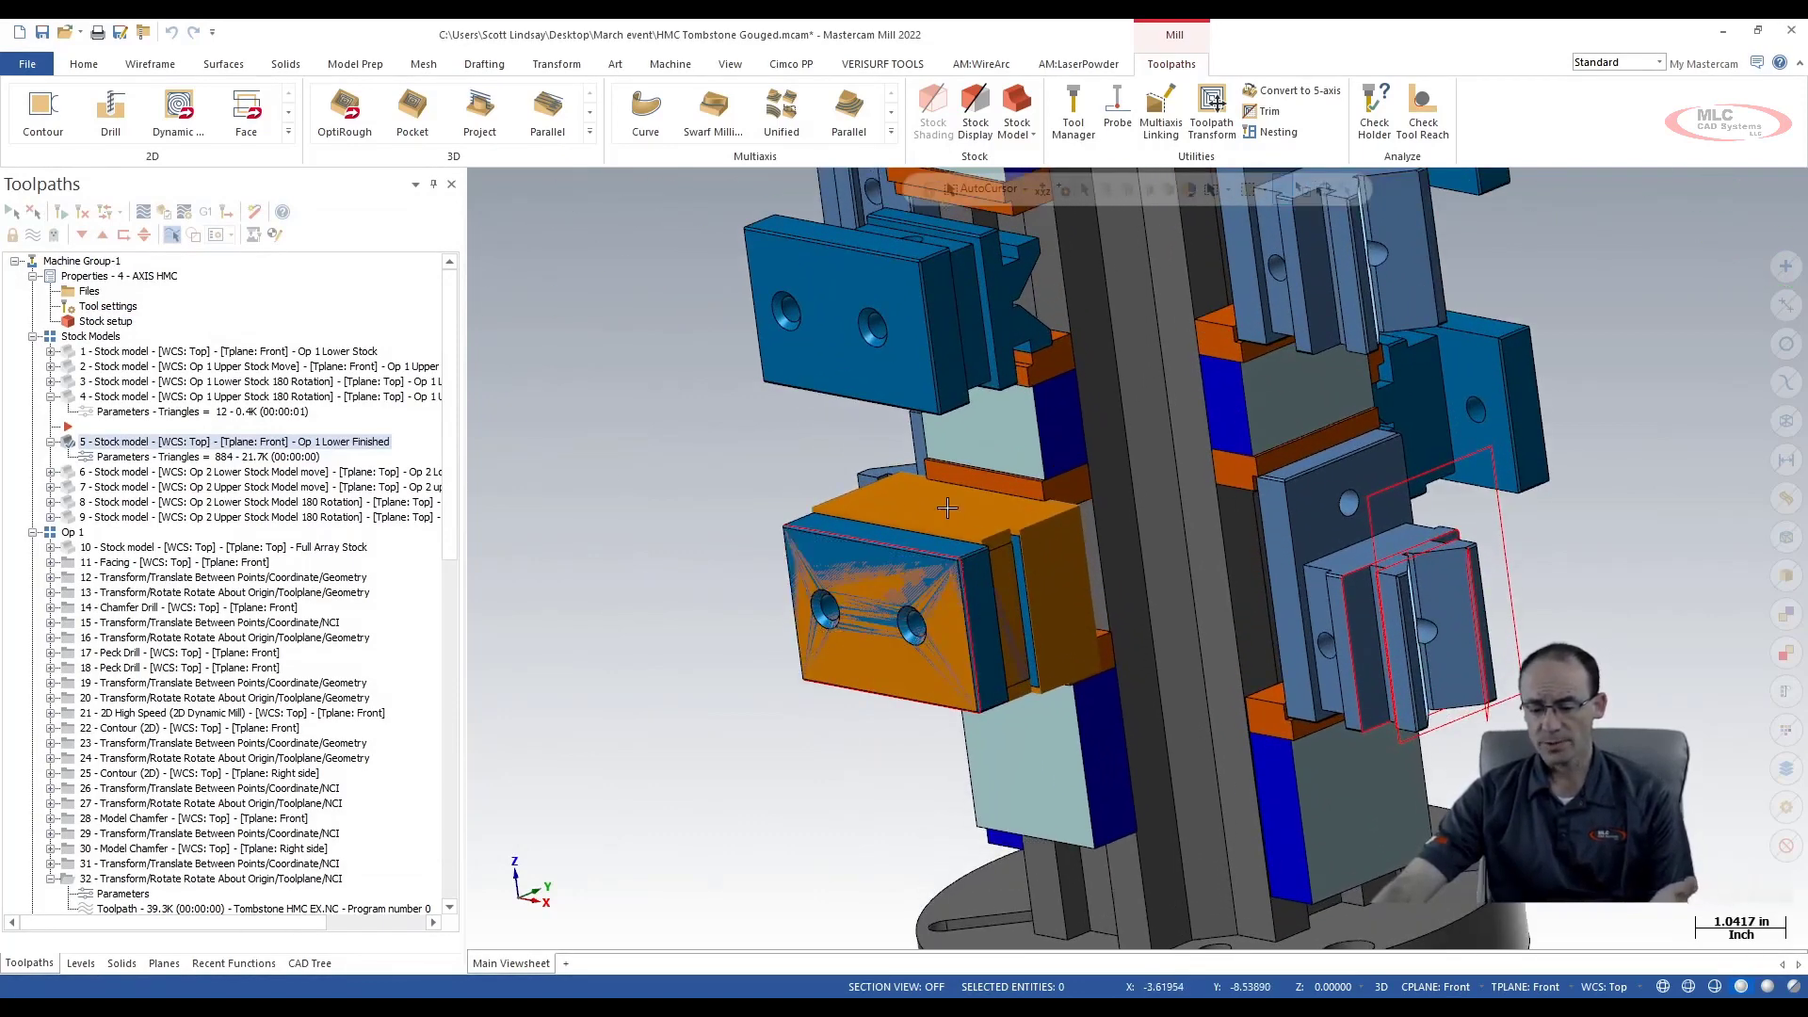
# Move the insert arrow below the Op 1 Lower Finished stock model and collapse stock model 4's entry
pyautogui.moveTo(933, 551)
pyautogui.mouseDown(button='middle')
pyautogui.moveTo(1157, 546)
pyautogui.moveTo(1000, 590)
pyautogui.mouseUp(button='middle')
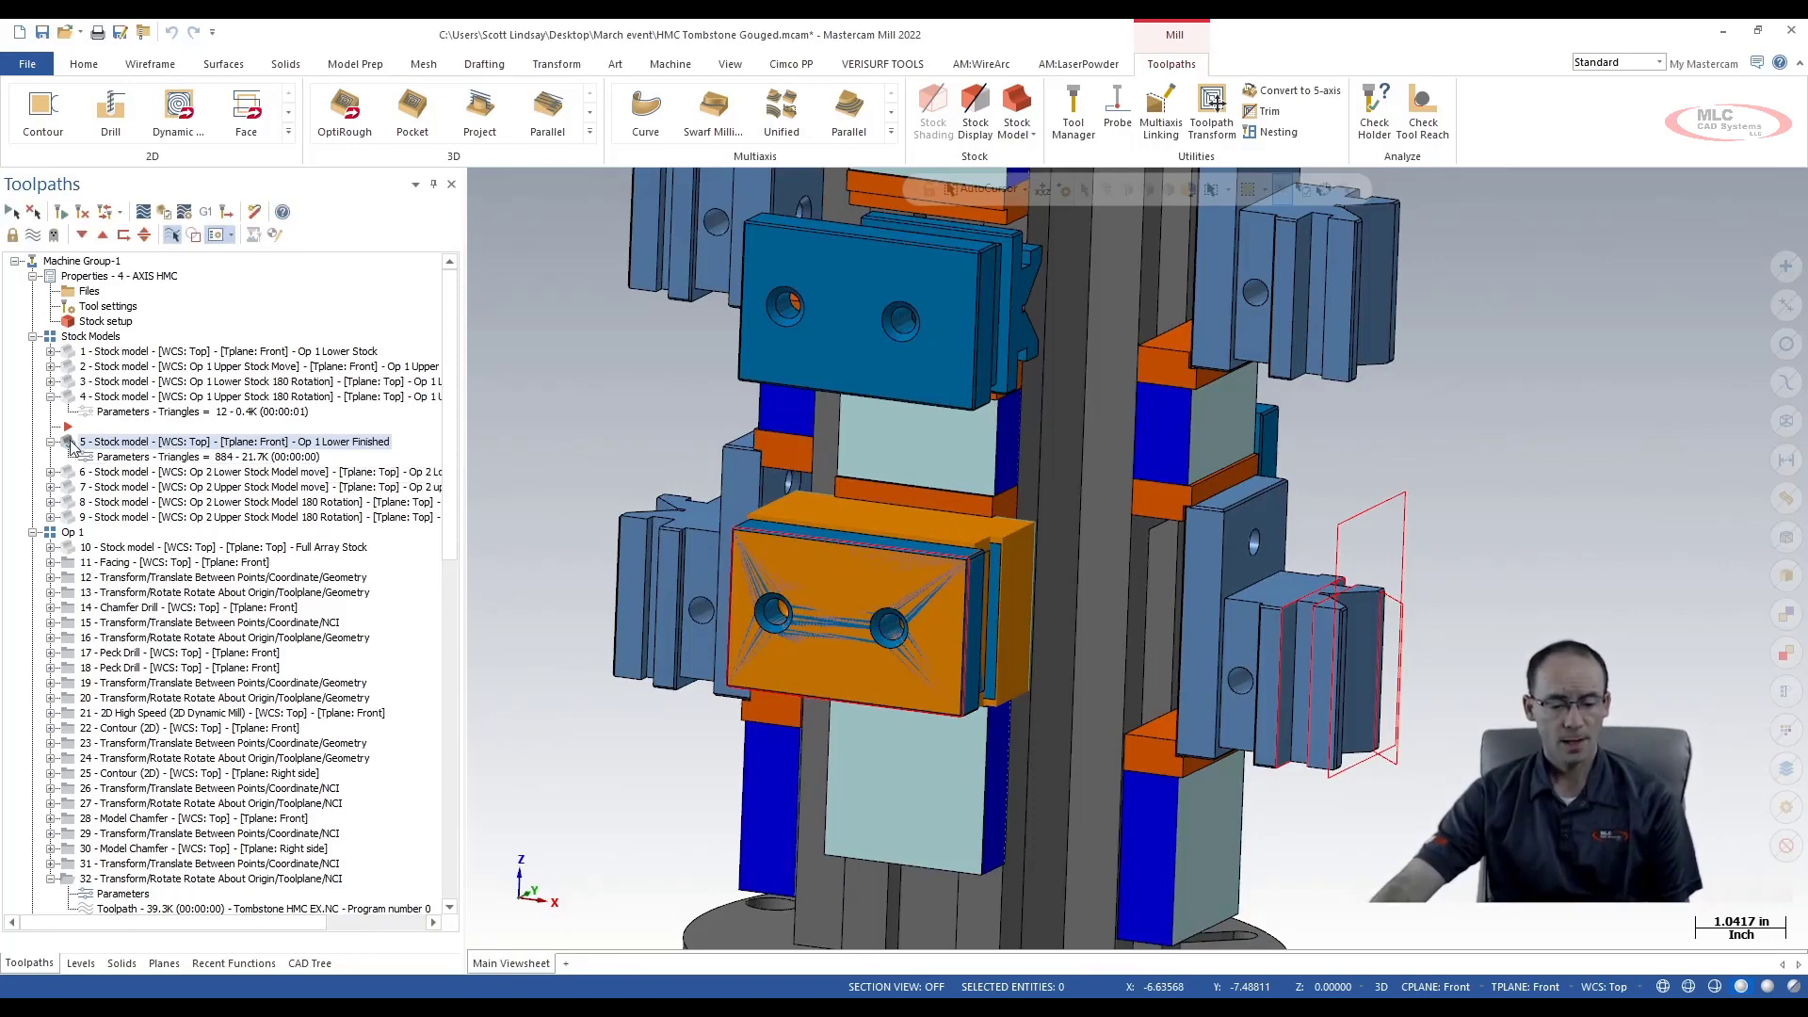
pyautogui.moveTo(67, 429); pyautogui.dragTo(53, 447)
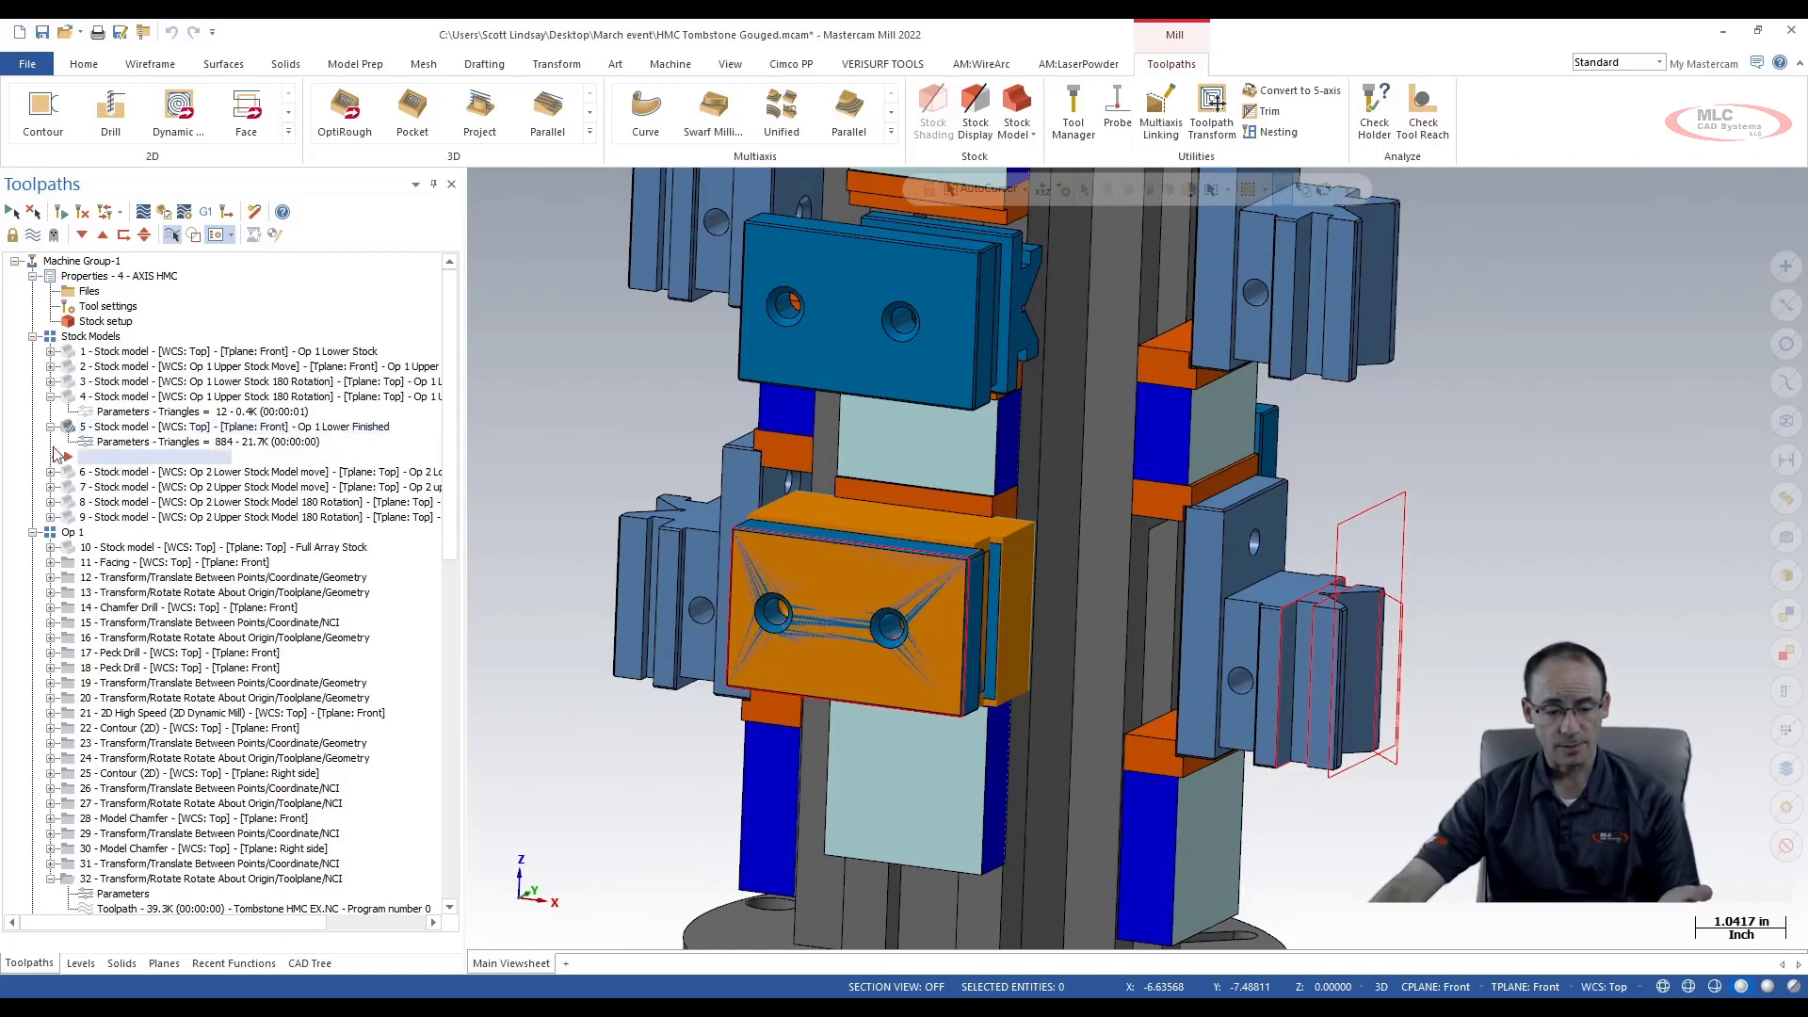
pyautogui.click(51, 398)
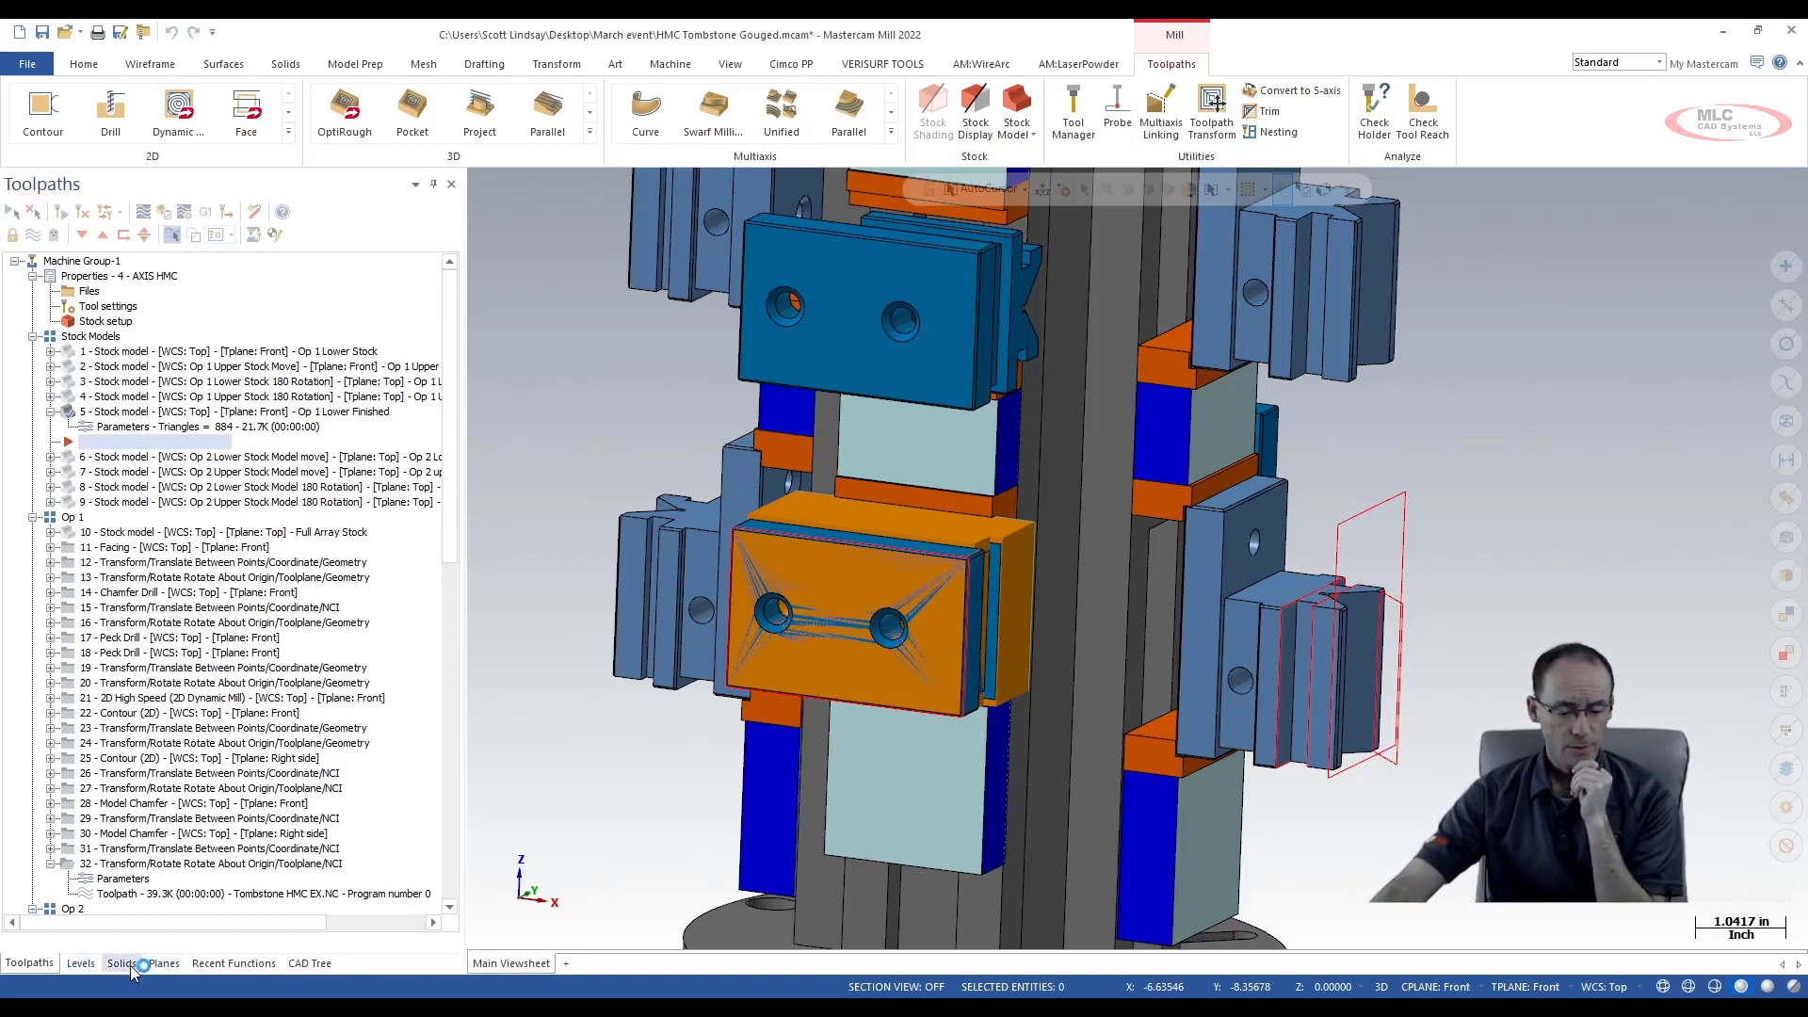
# Duplicate the Top plane and rename the copy Example
pyautogui.click(157, 962)
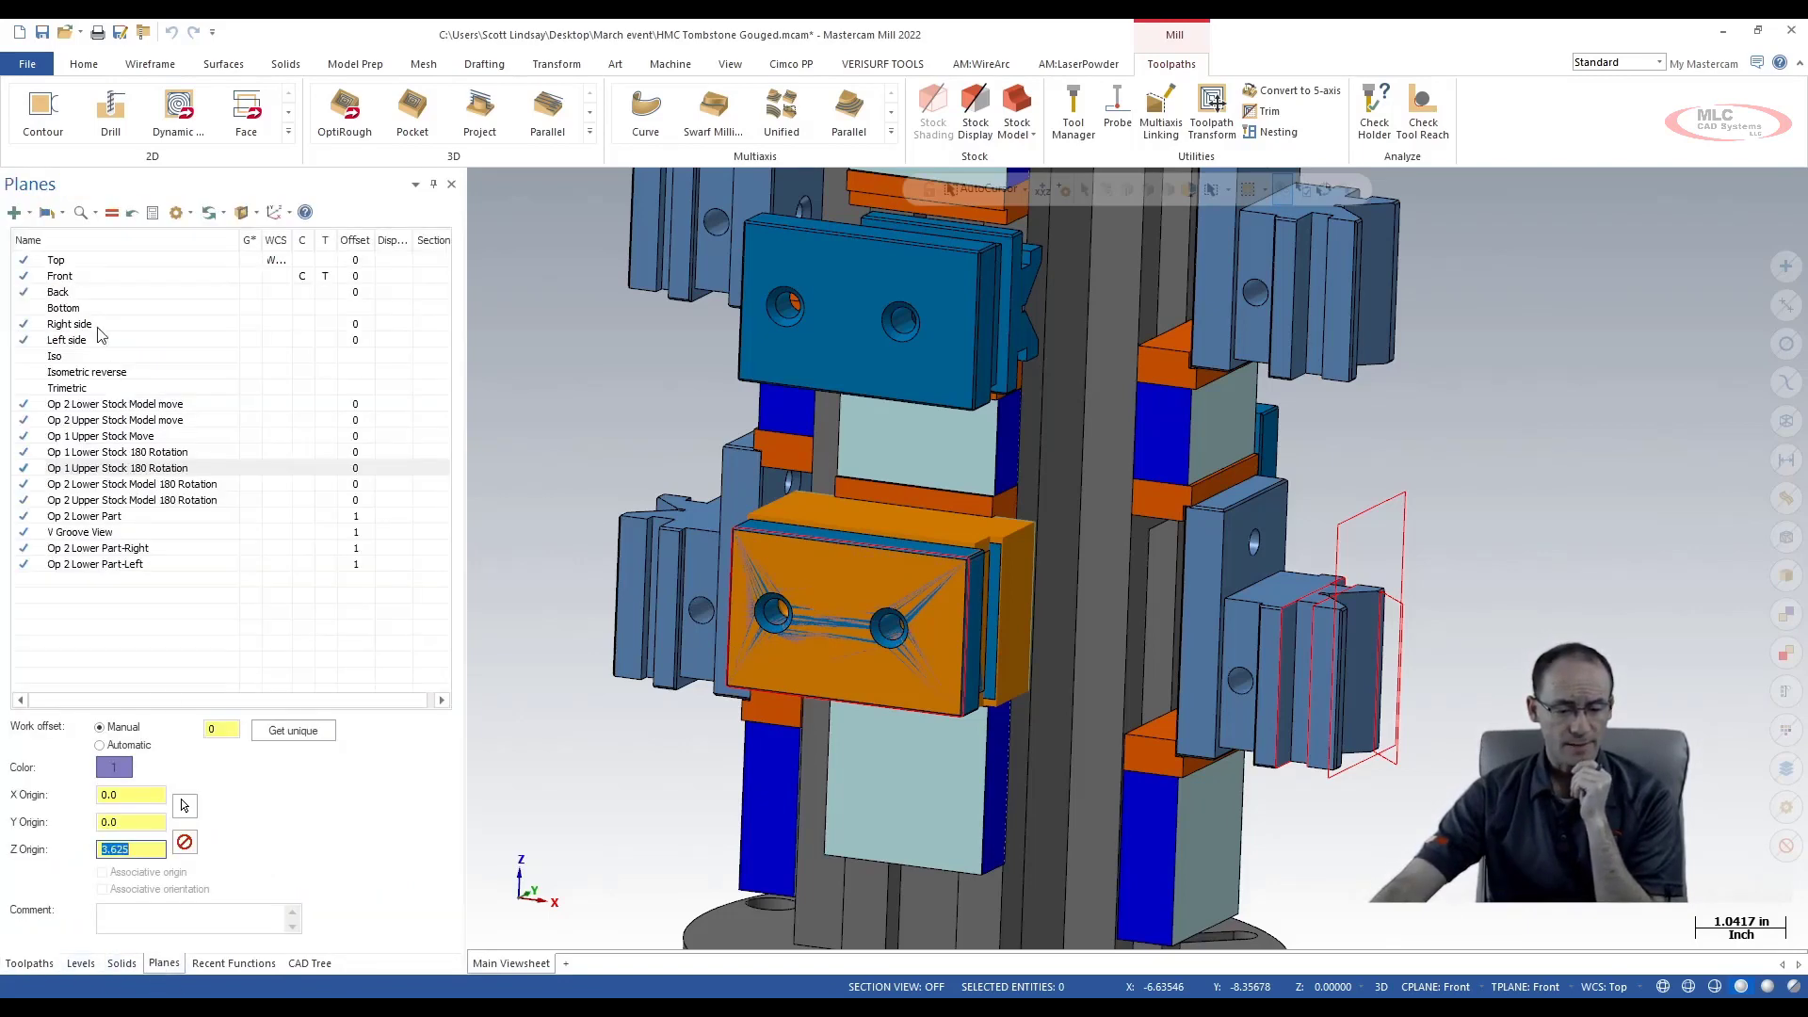
pyautogui.click(67, 262)
pyautogui.rightClick(68, 267)
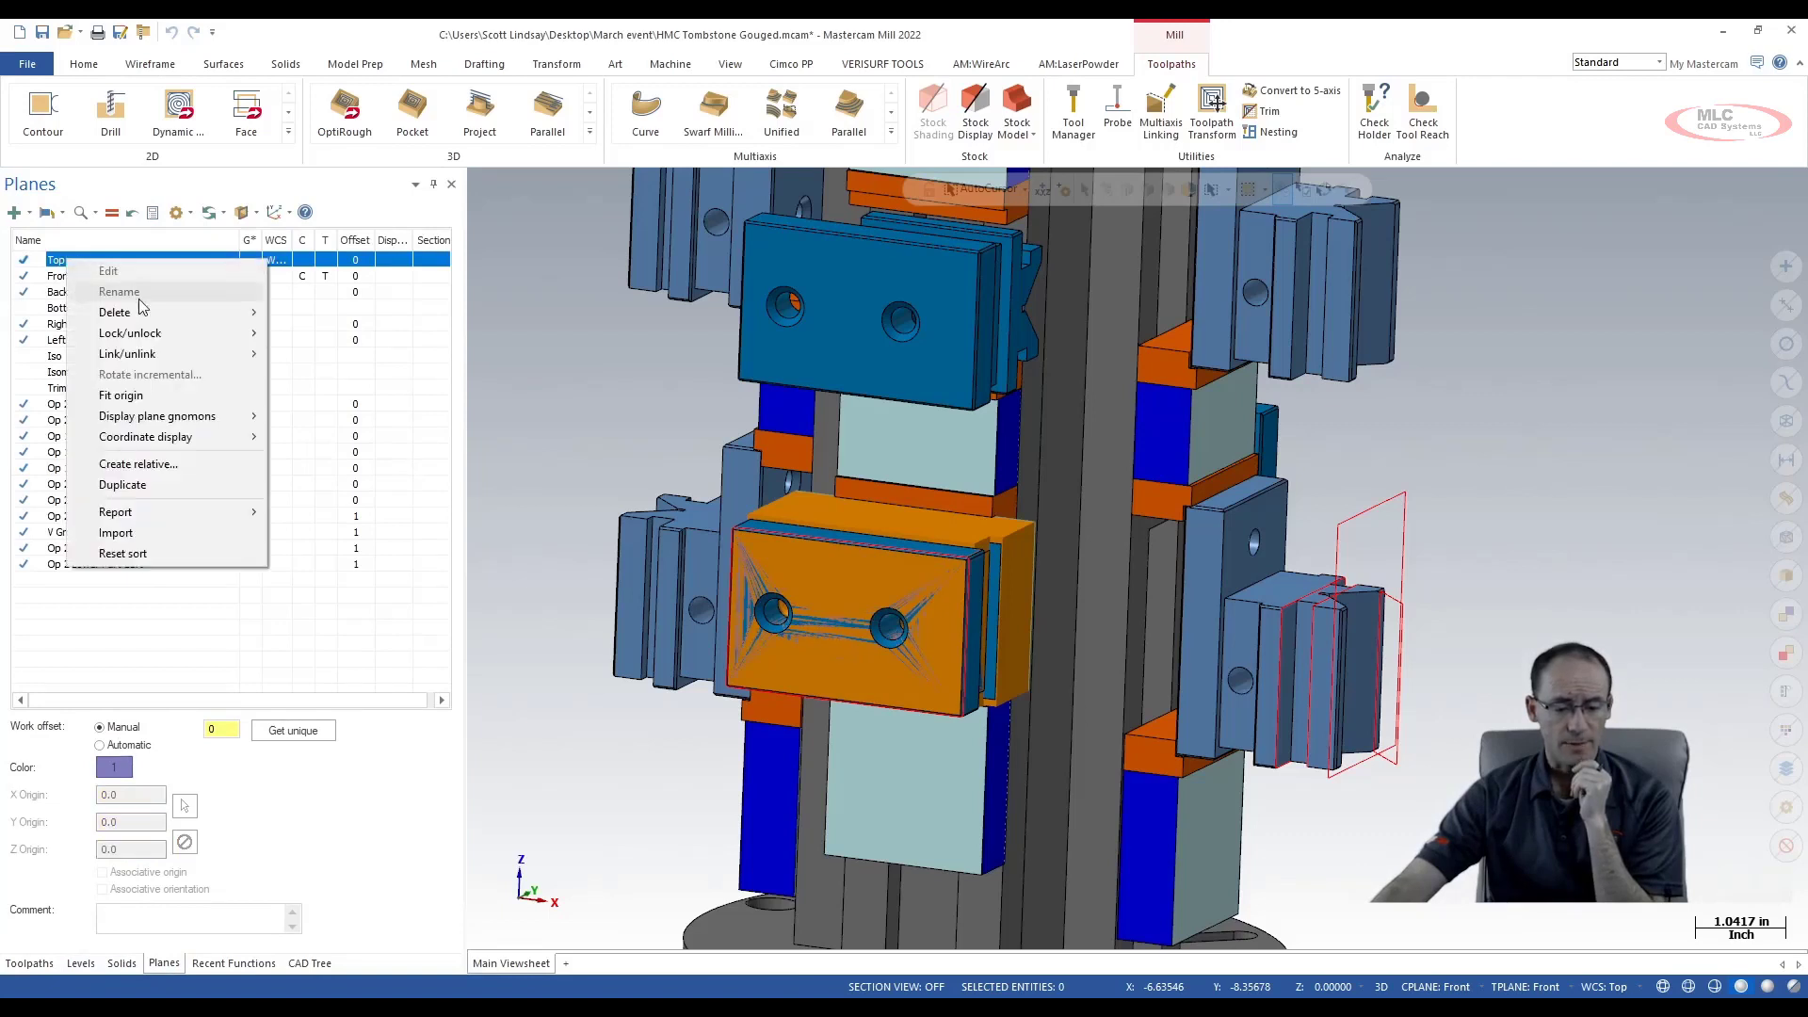
pyautogui.click(122, 485)
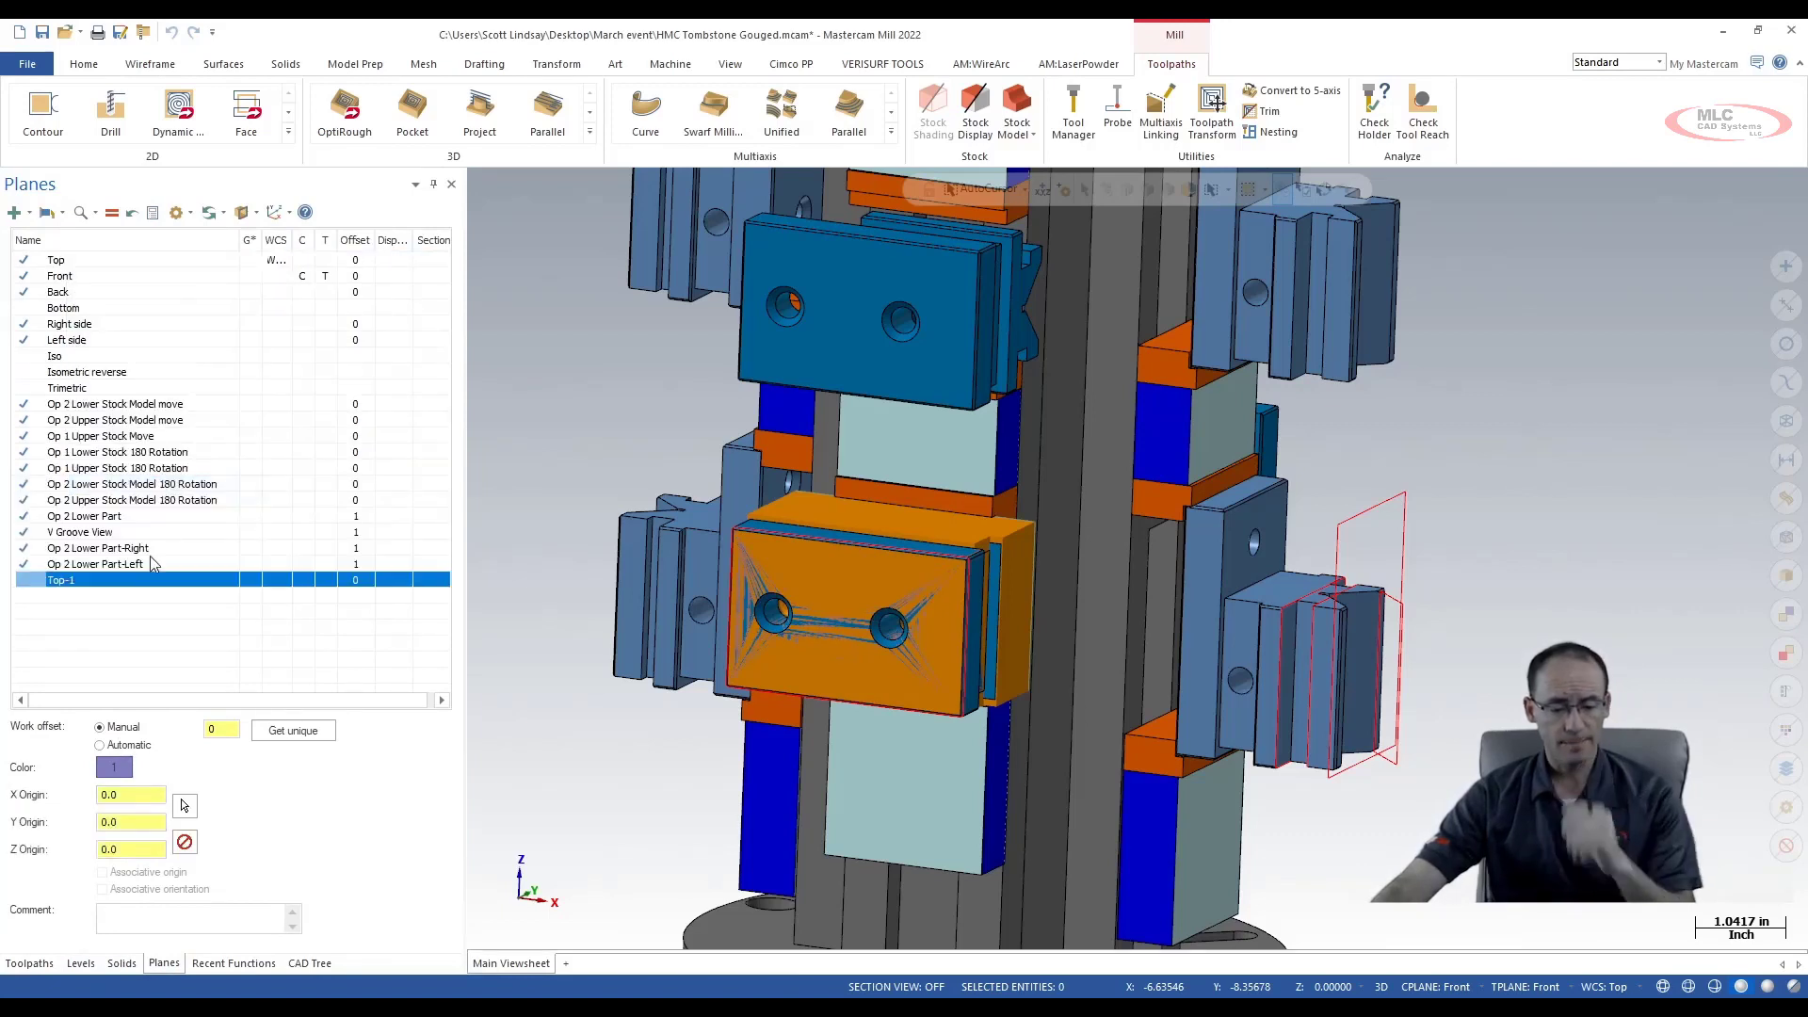
pyautogui.click(62, 580)
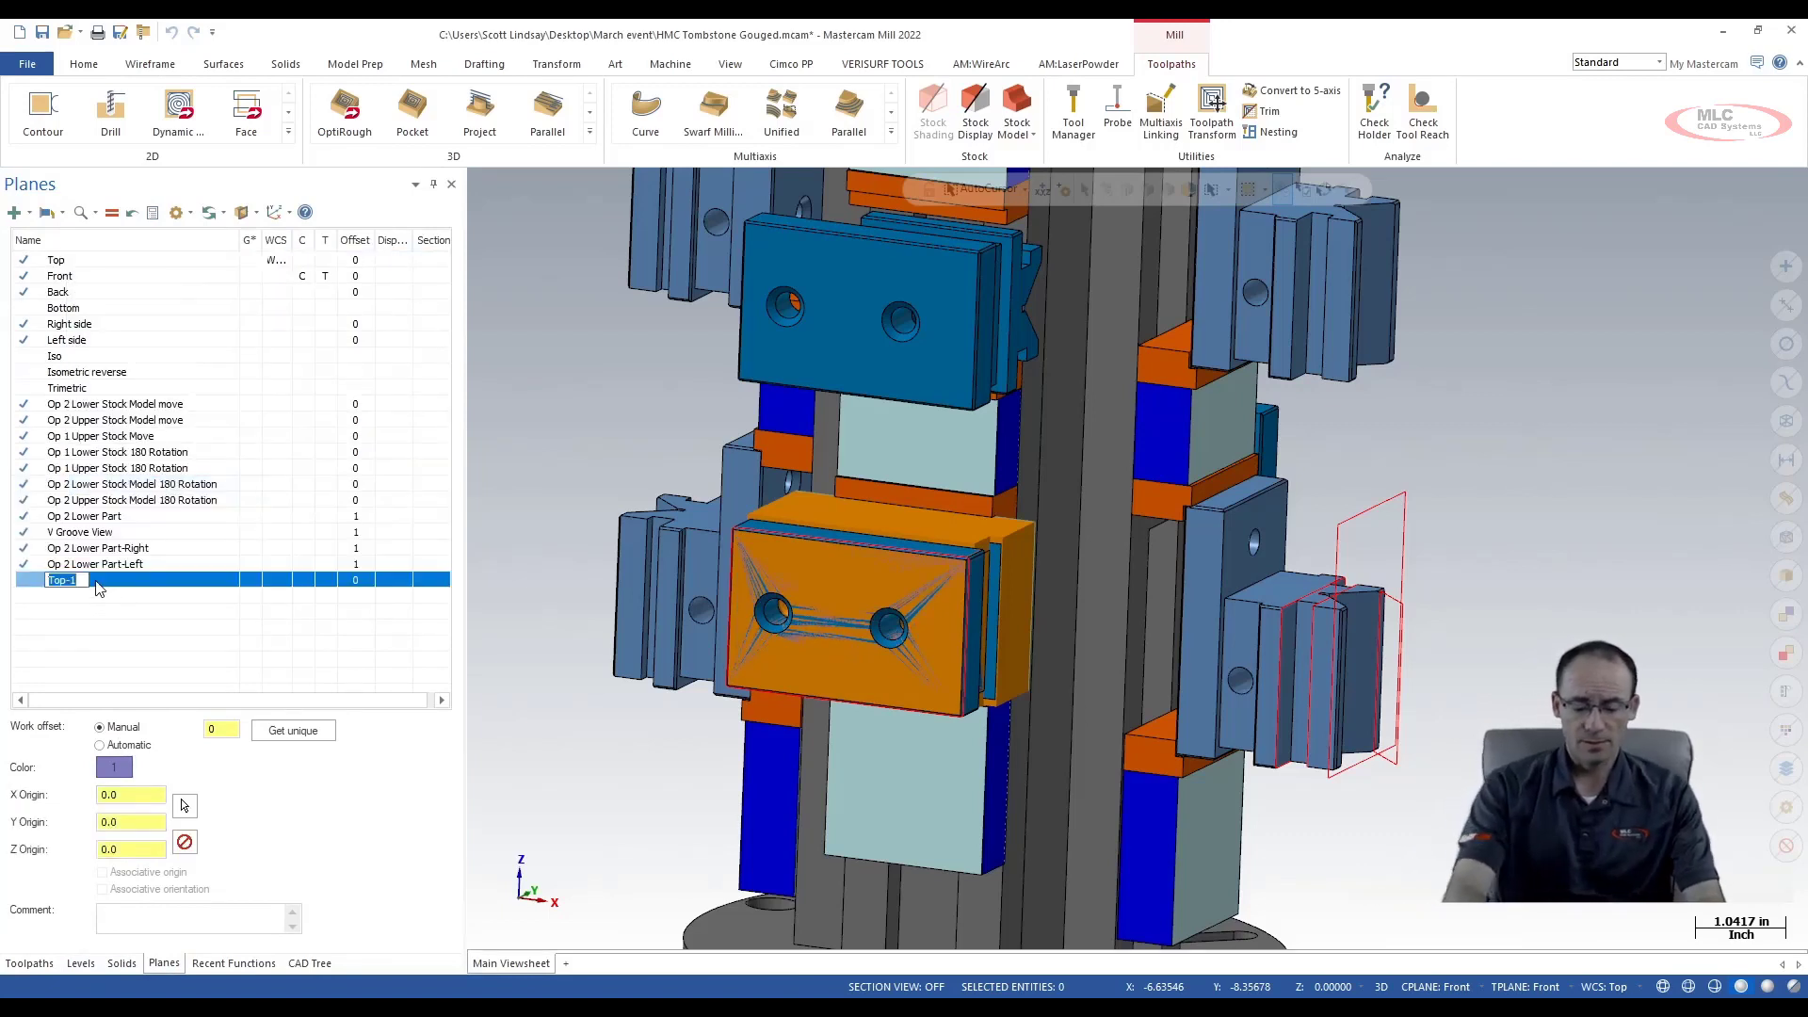
pyautogui.write('E')
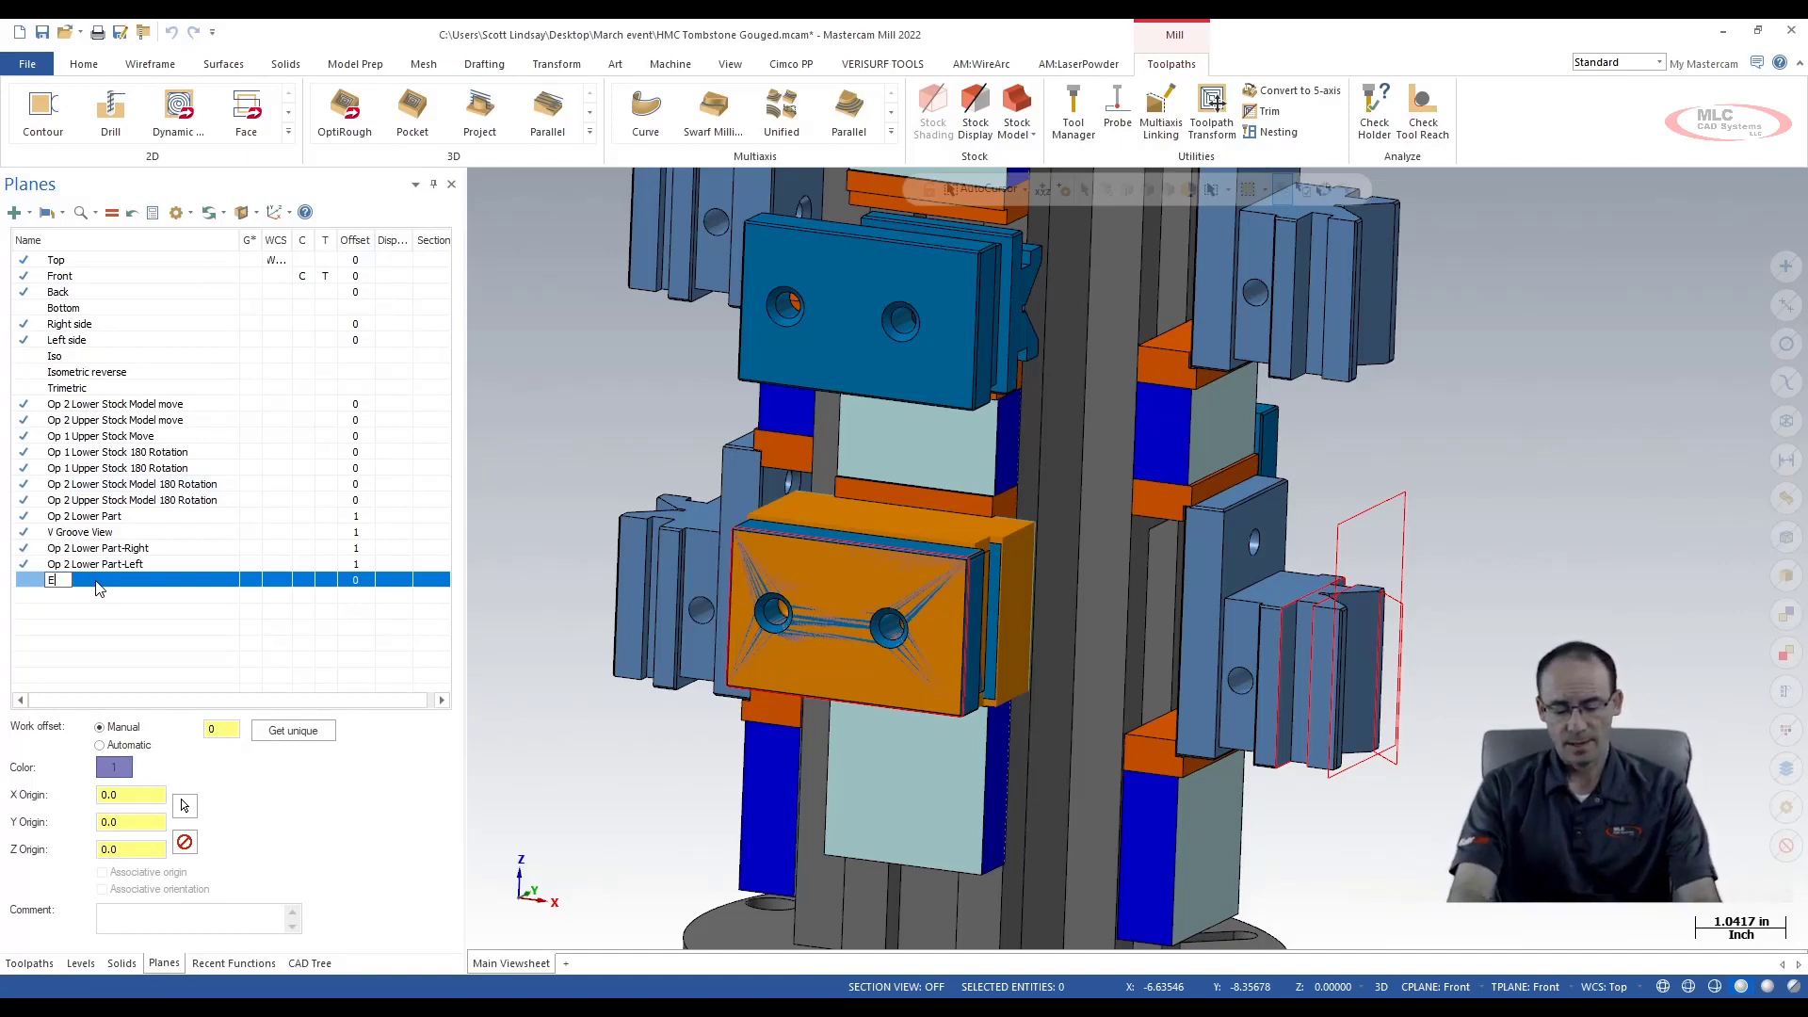
pyautogui.write('xample')
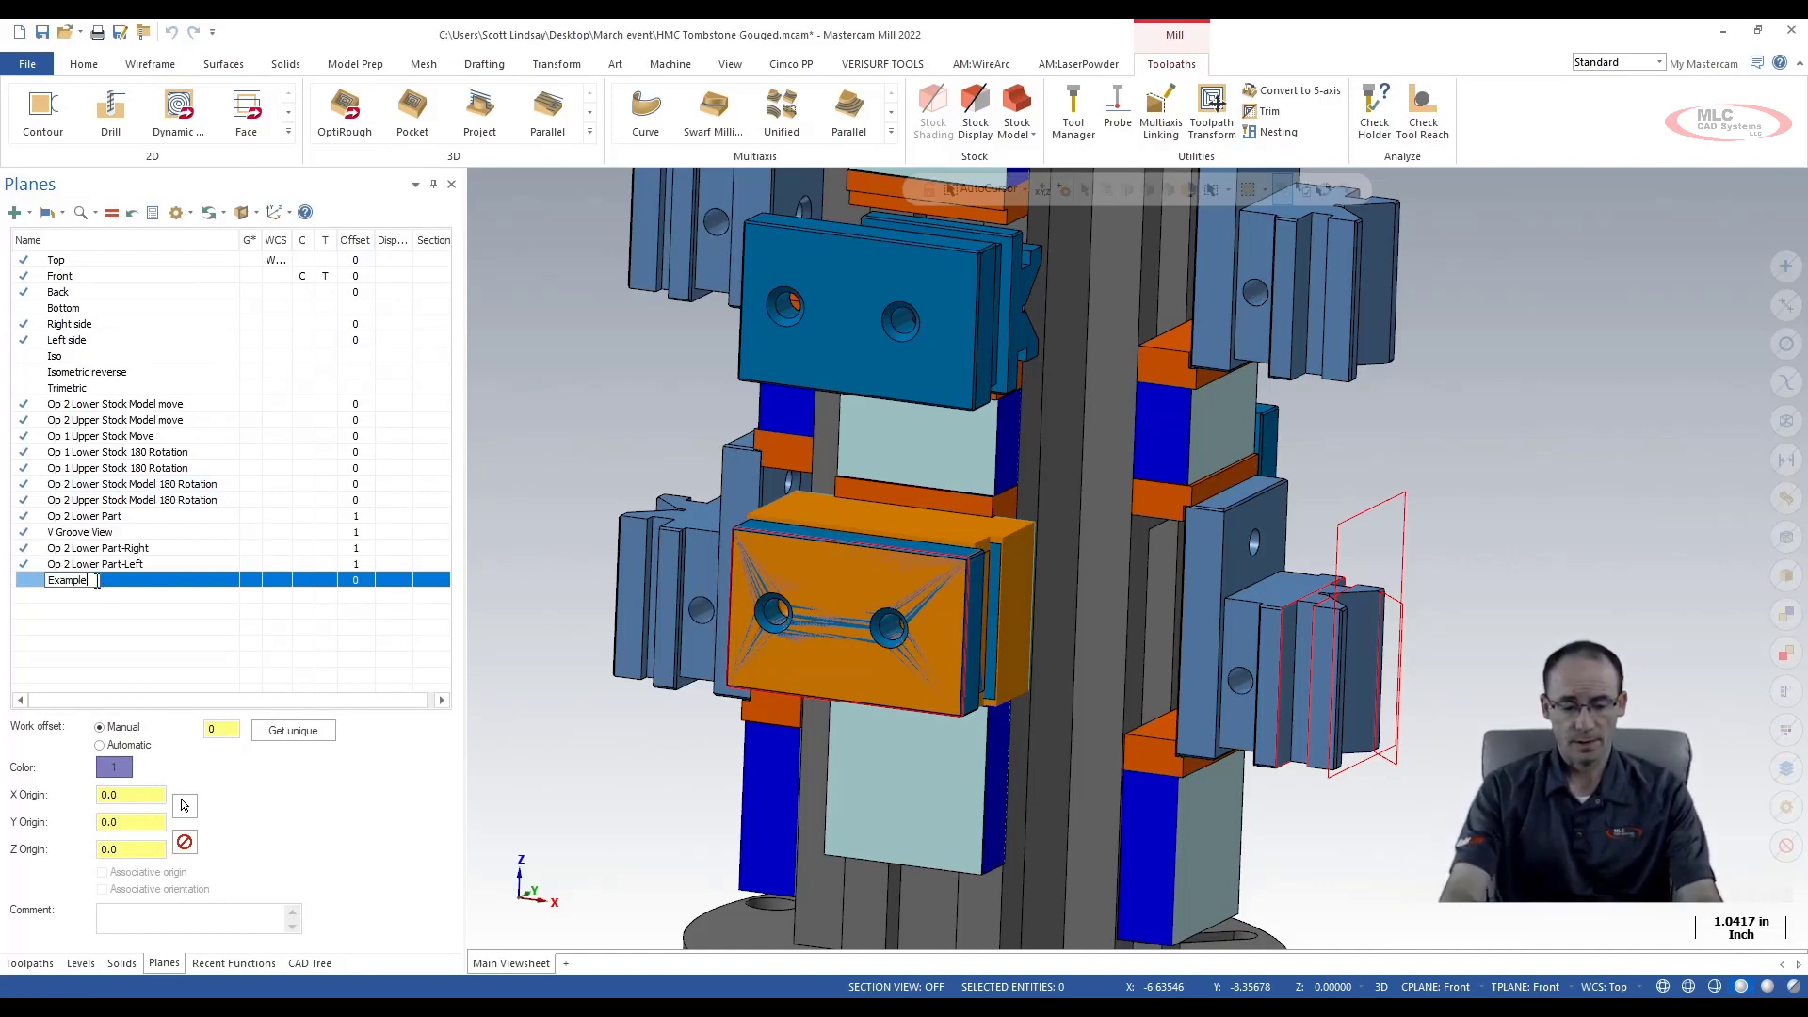
pyautogui.click(105, 619)
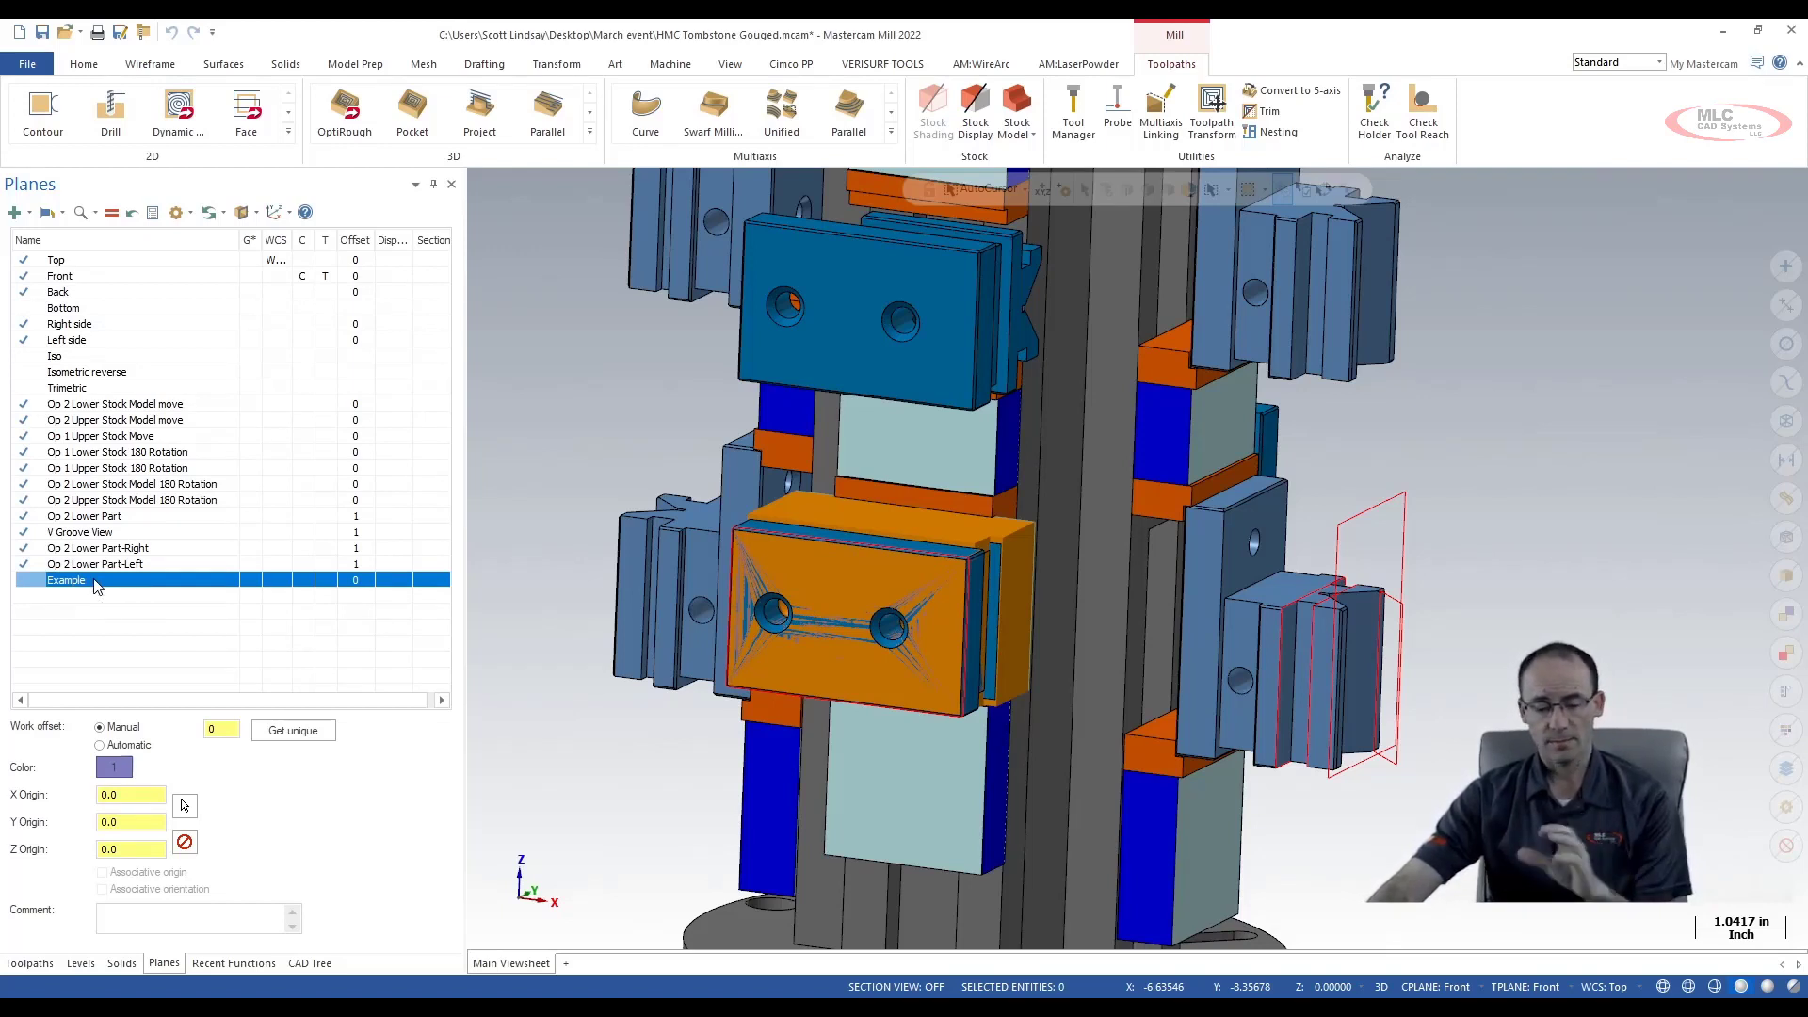
pyautogui.rightClick(97, 586)
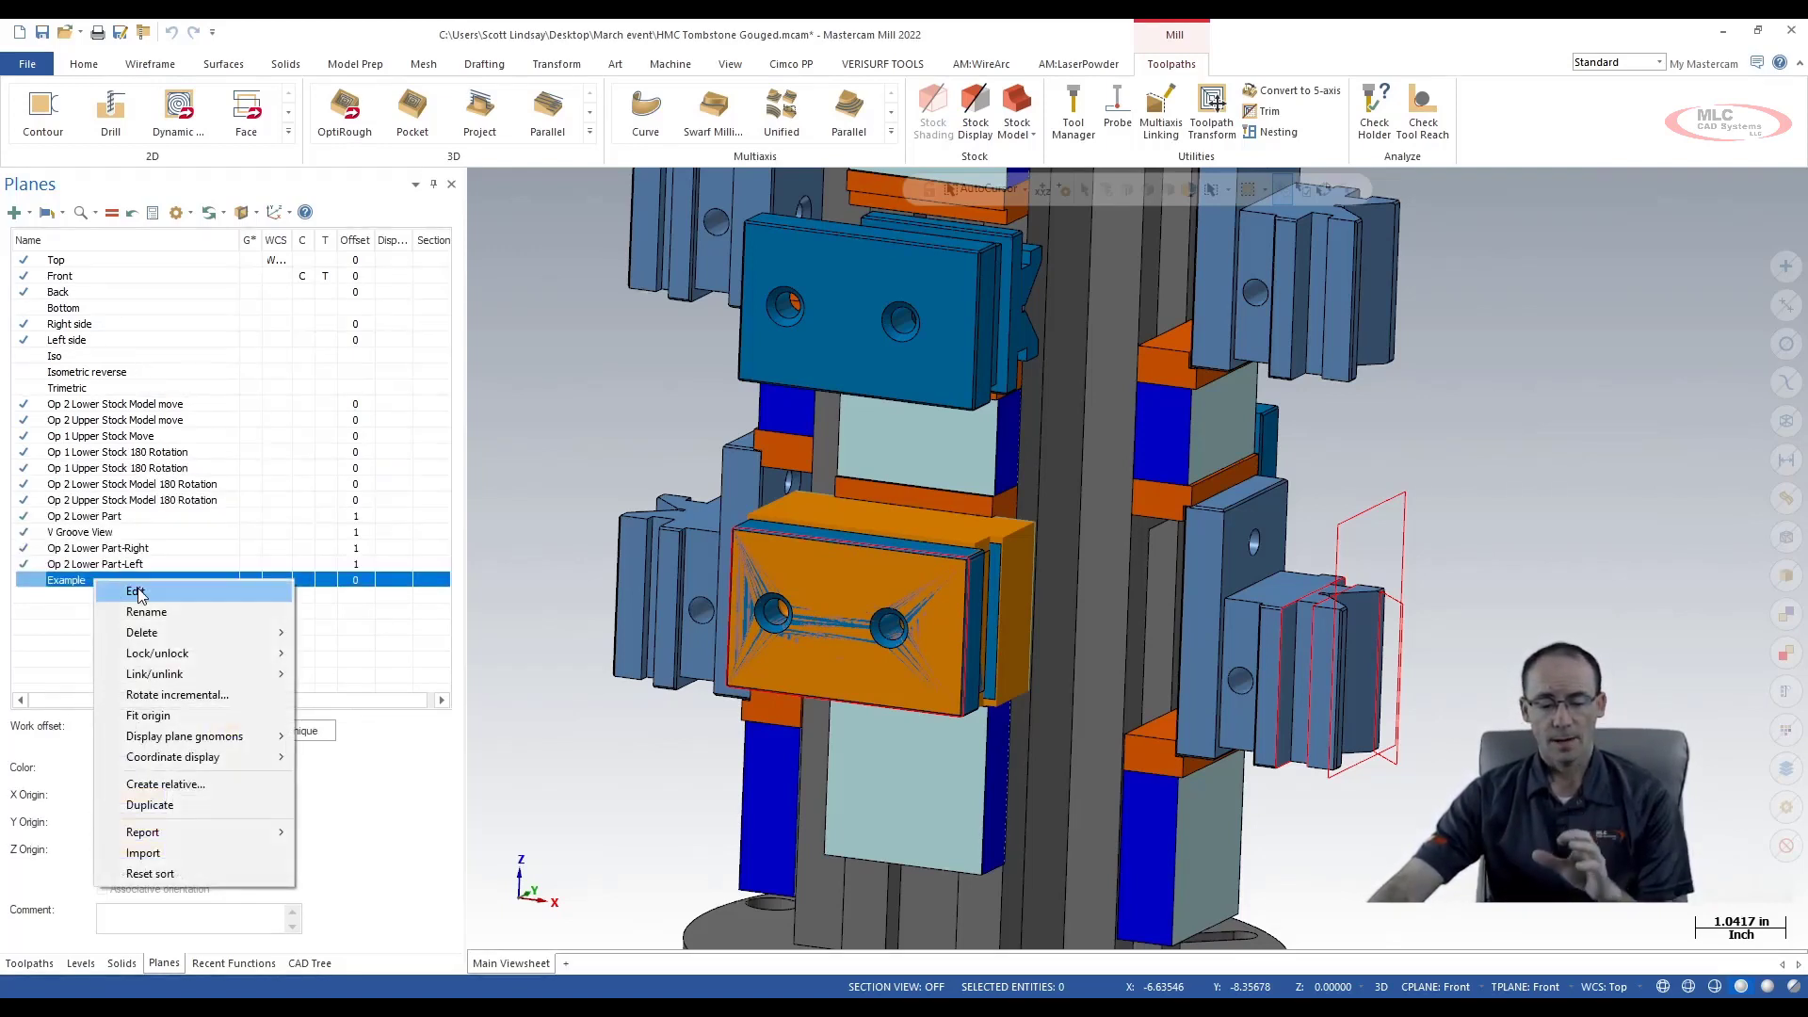
pyautogui.moveTo(294, 641)
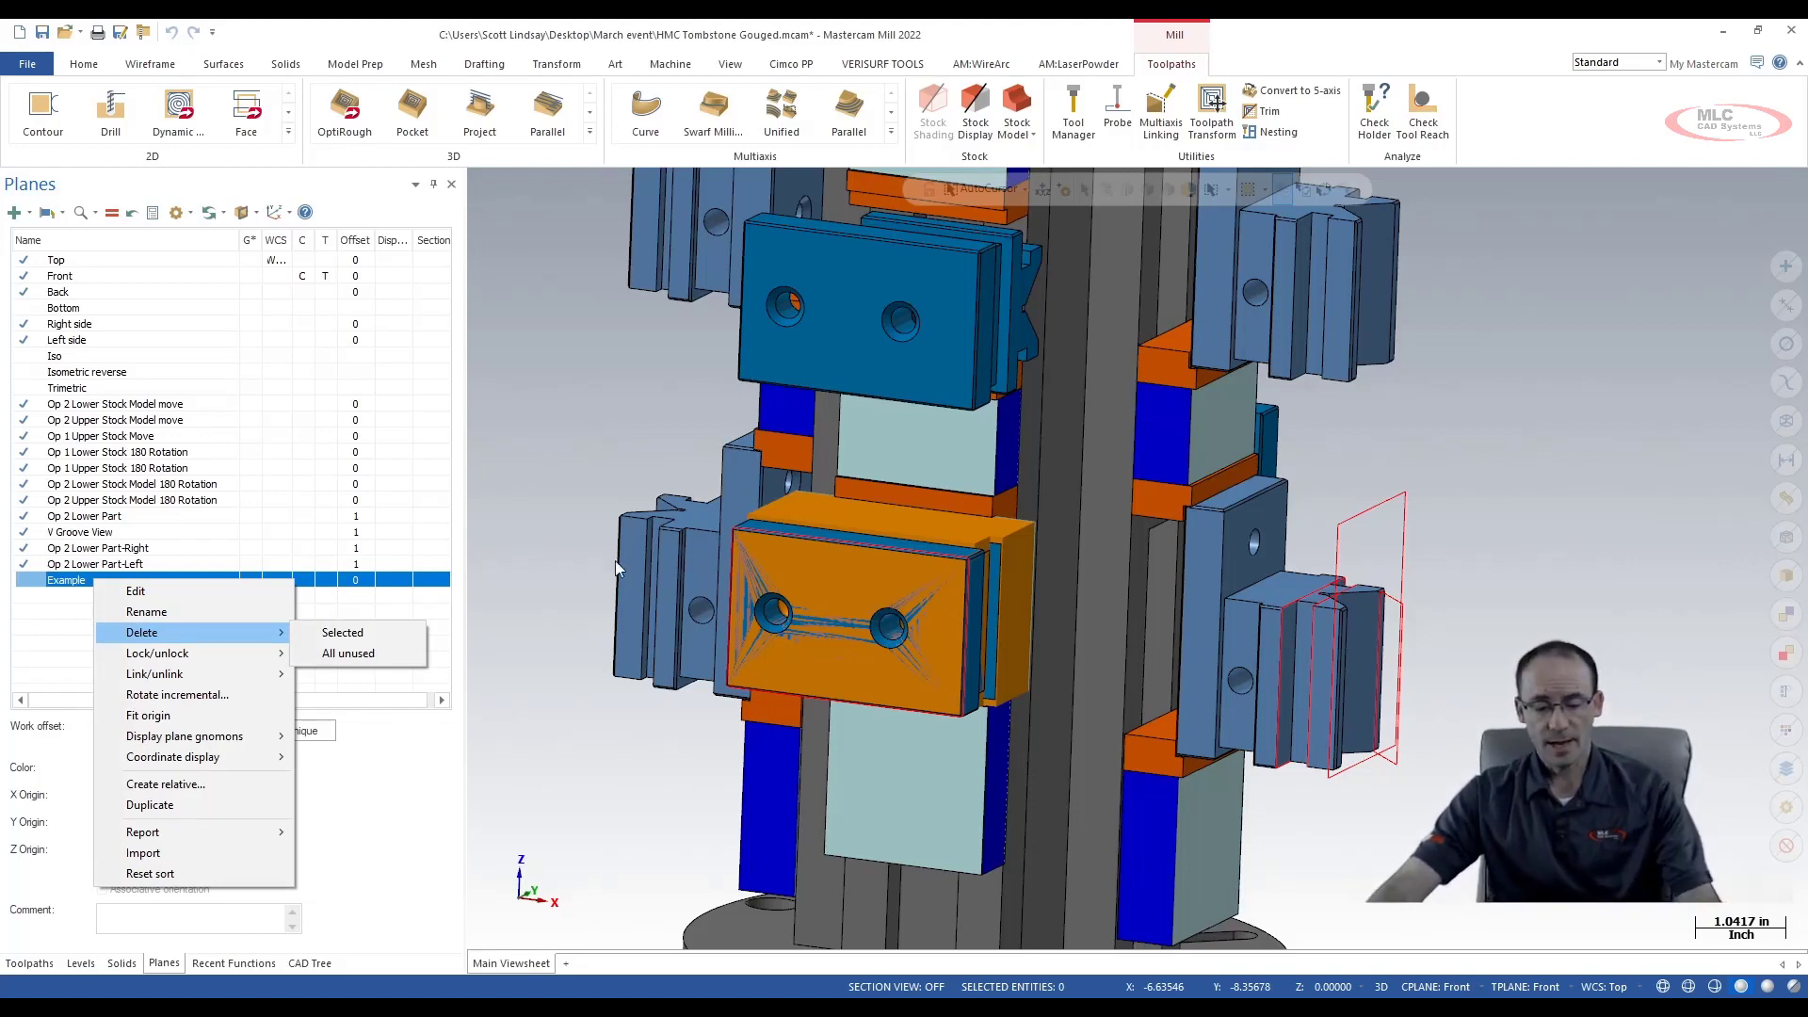
pyautogui.click(595, 459)
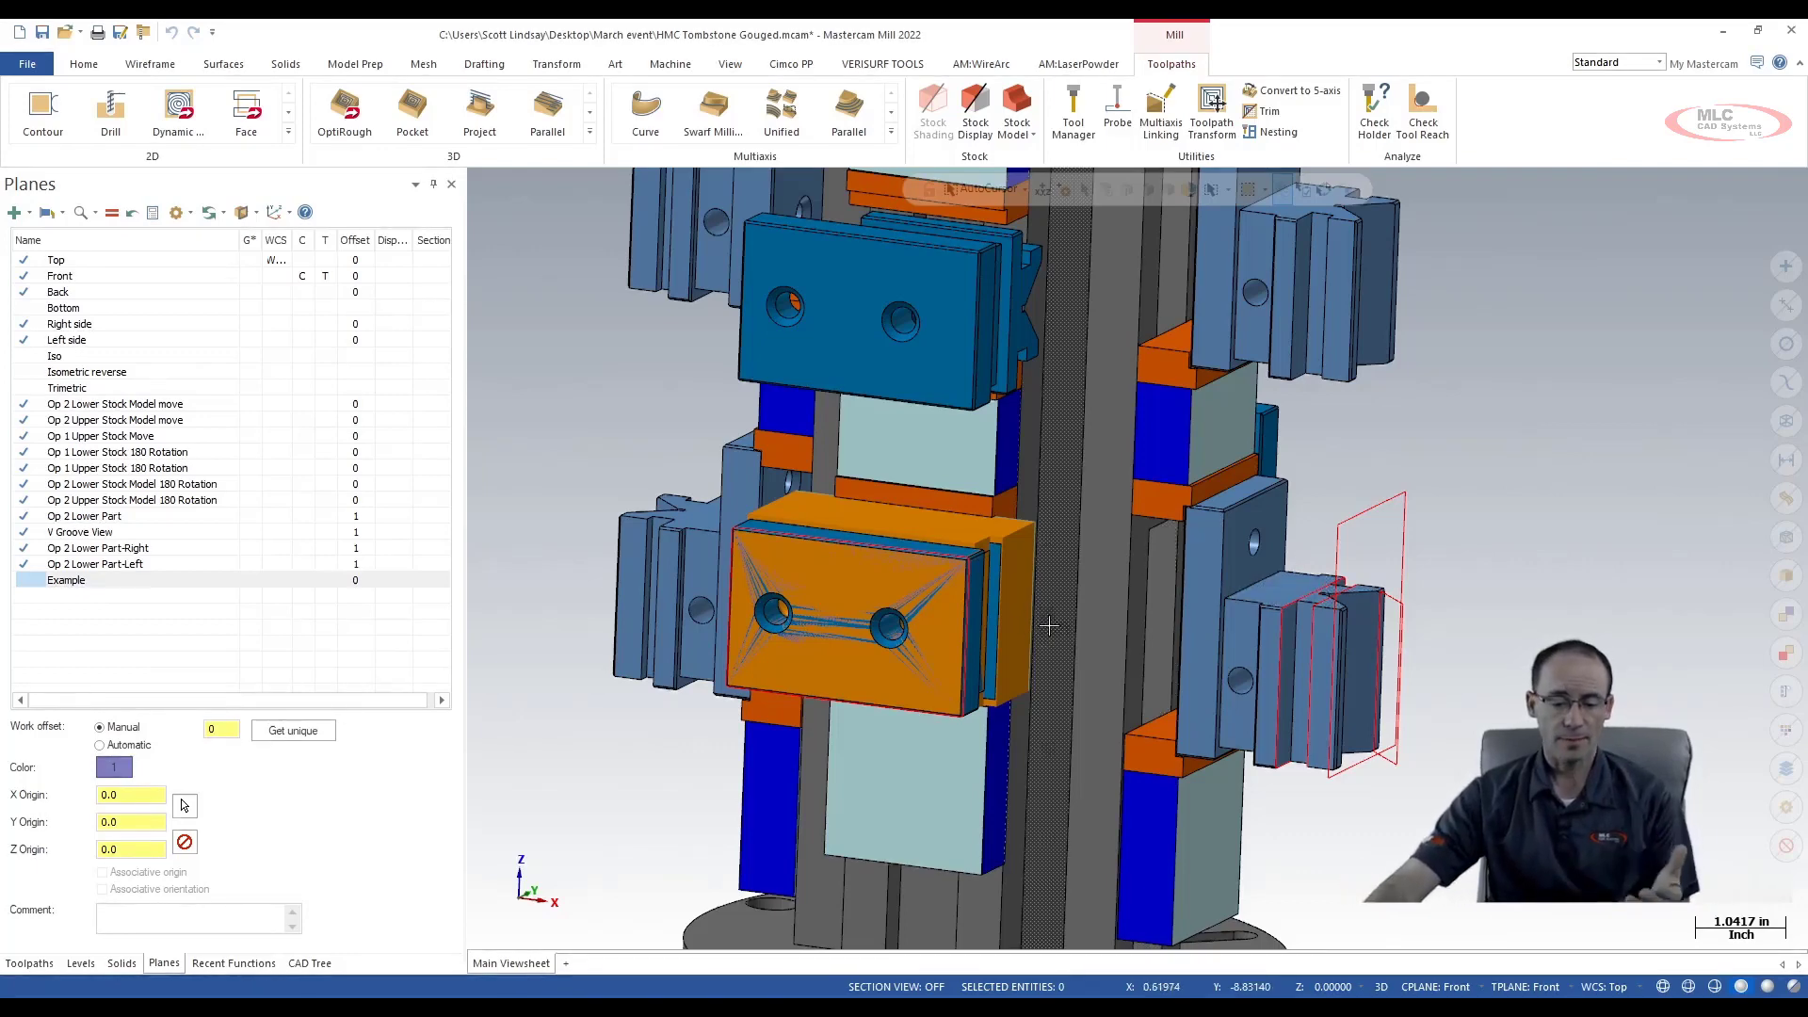
# Rotate the Example plane by -90° about its Z axis and accept the edit
pyautogui.scroll(-5, 1298, 567)
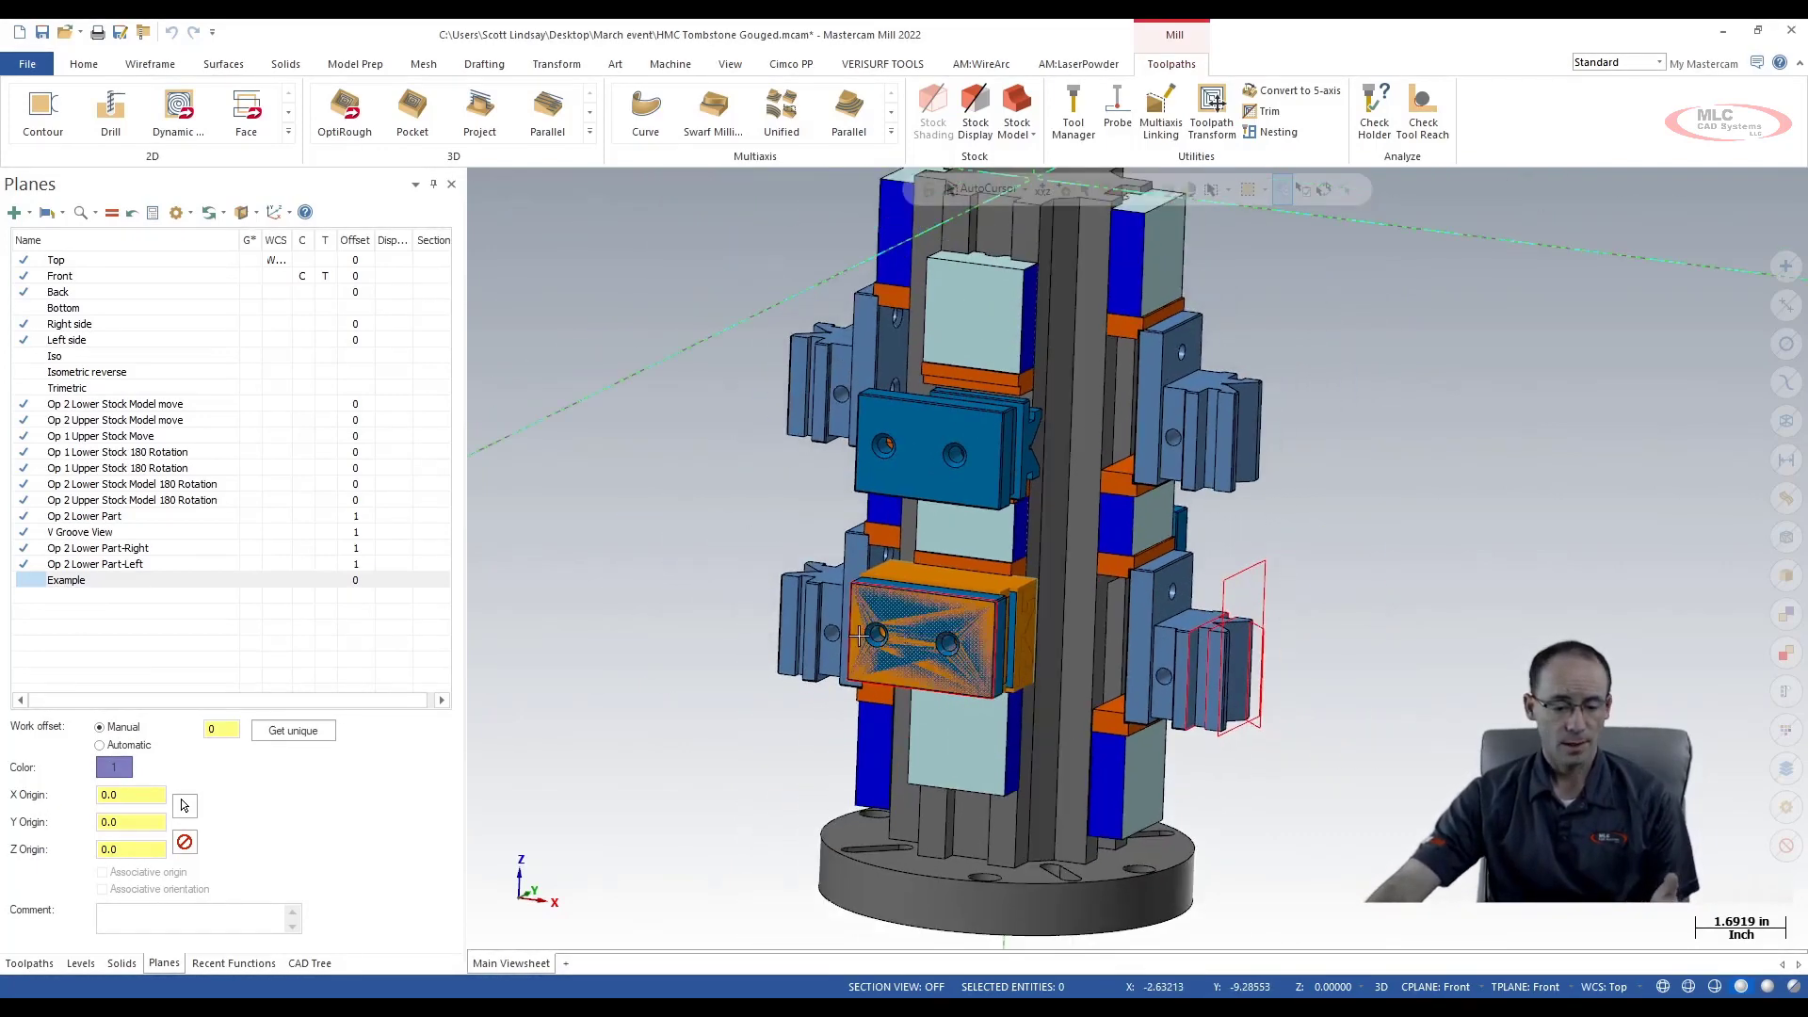
pyautogui.rightClick(94, 580)
pyautogui.click(128, 594)
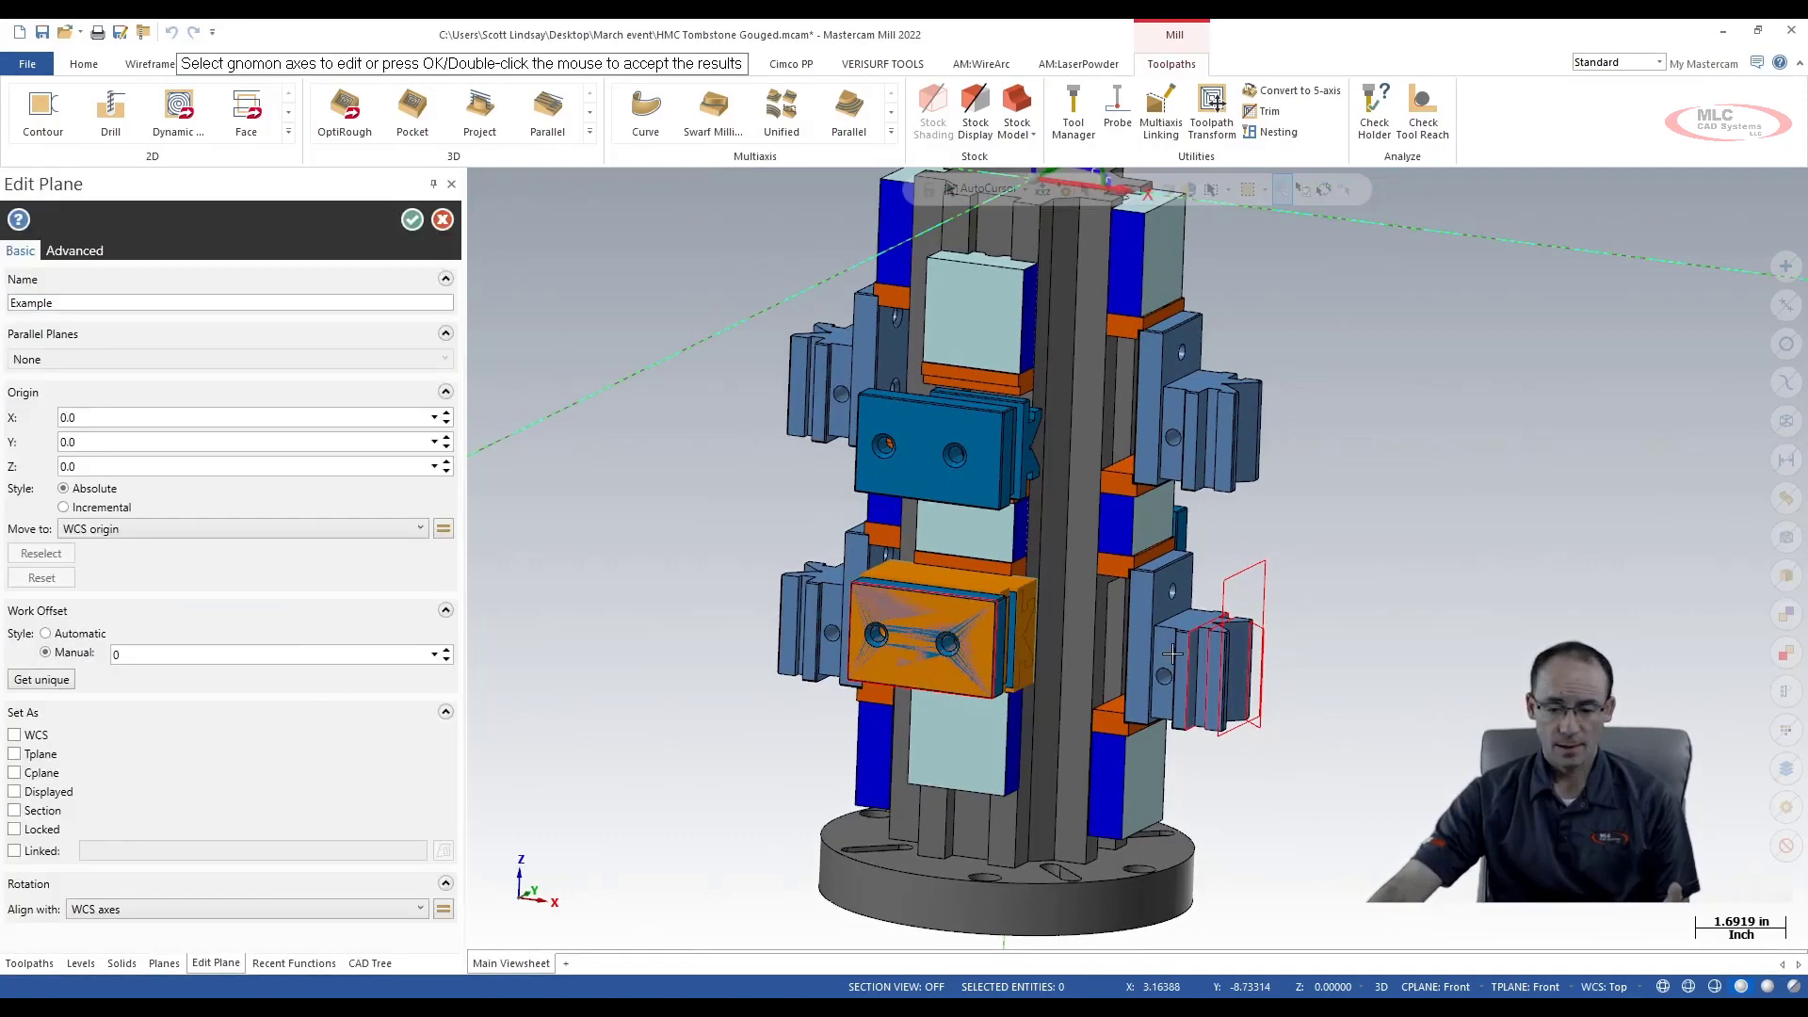
pyautogui.scroll(-3, 1142, 323)
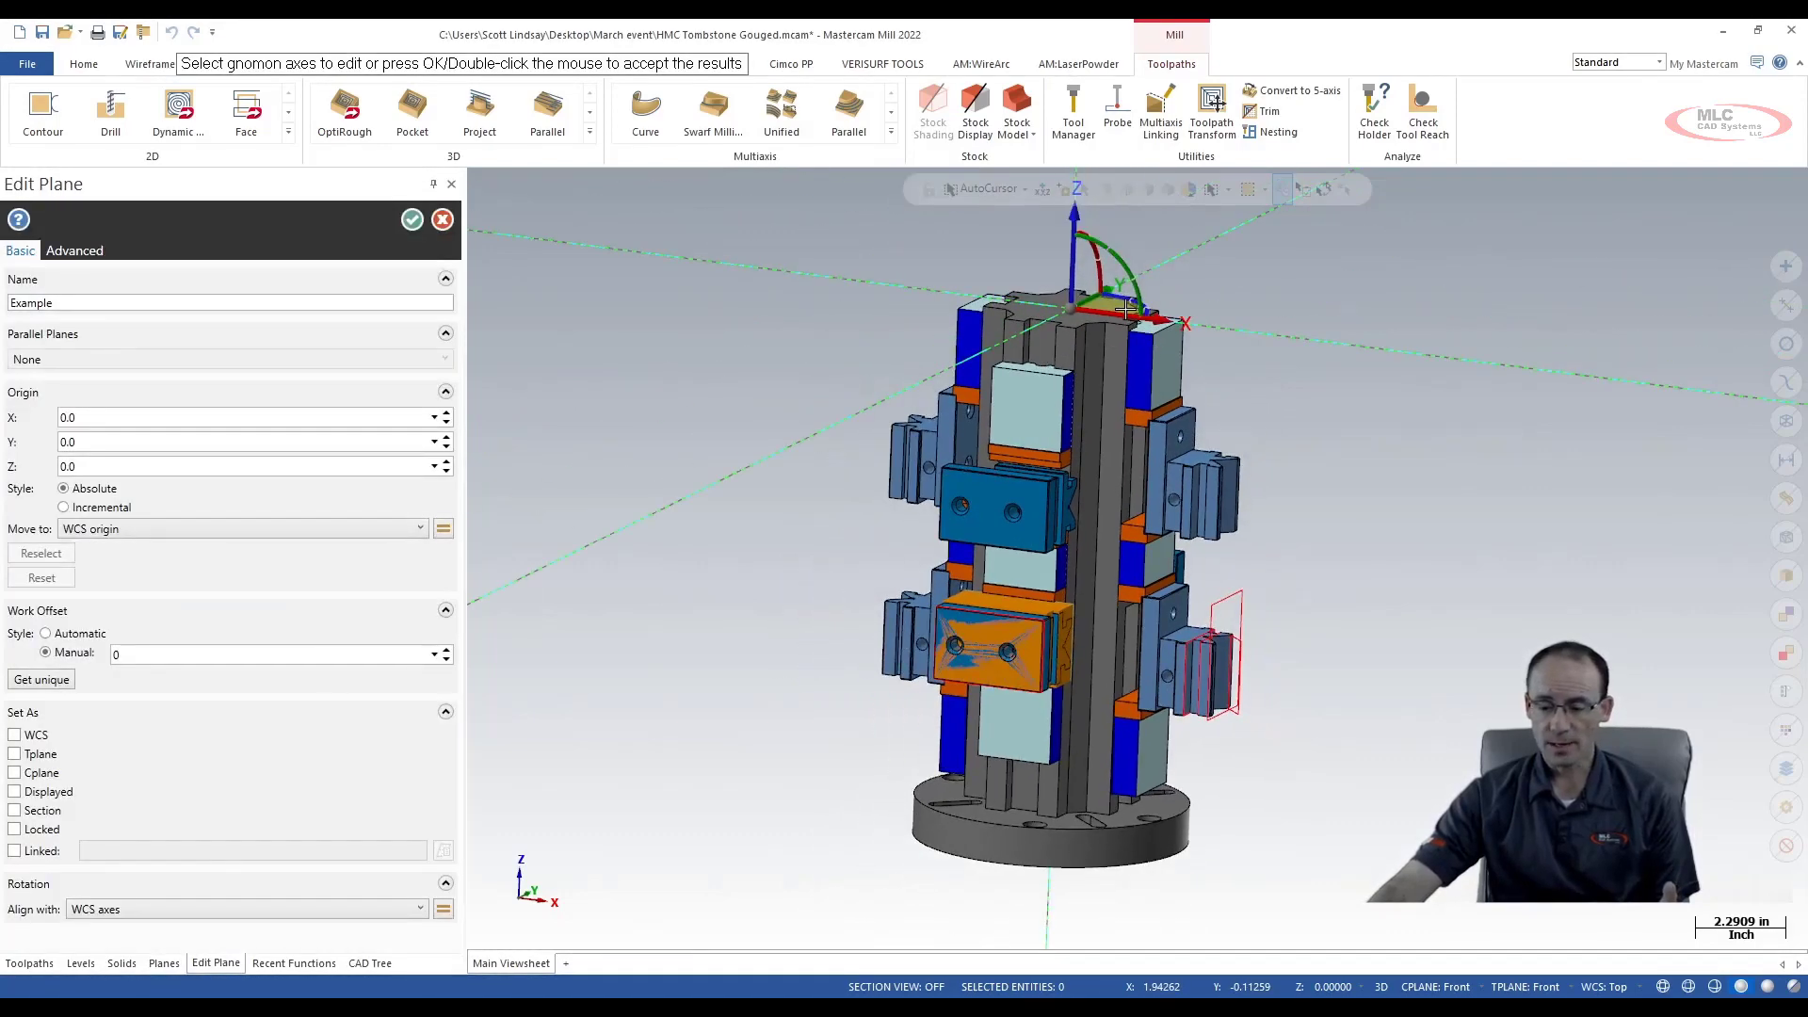
pyautogui.click(1132, 300)
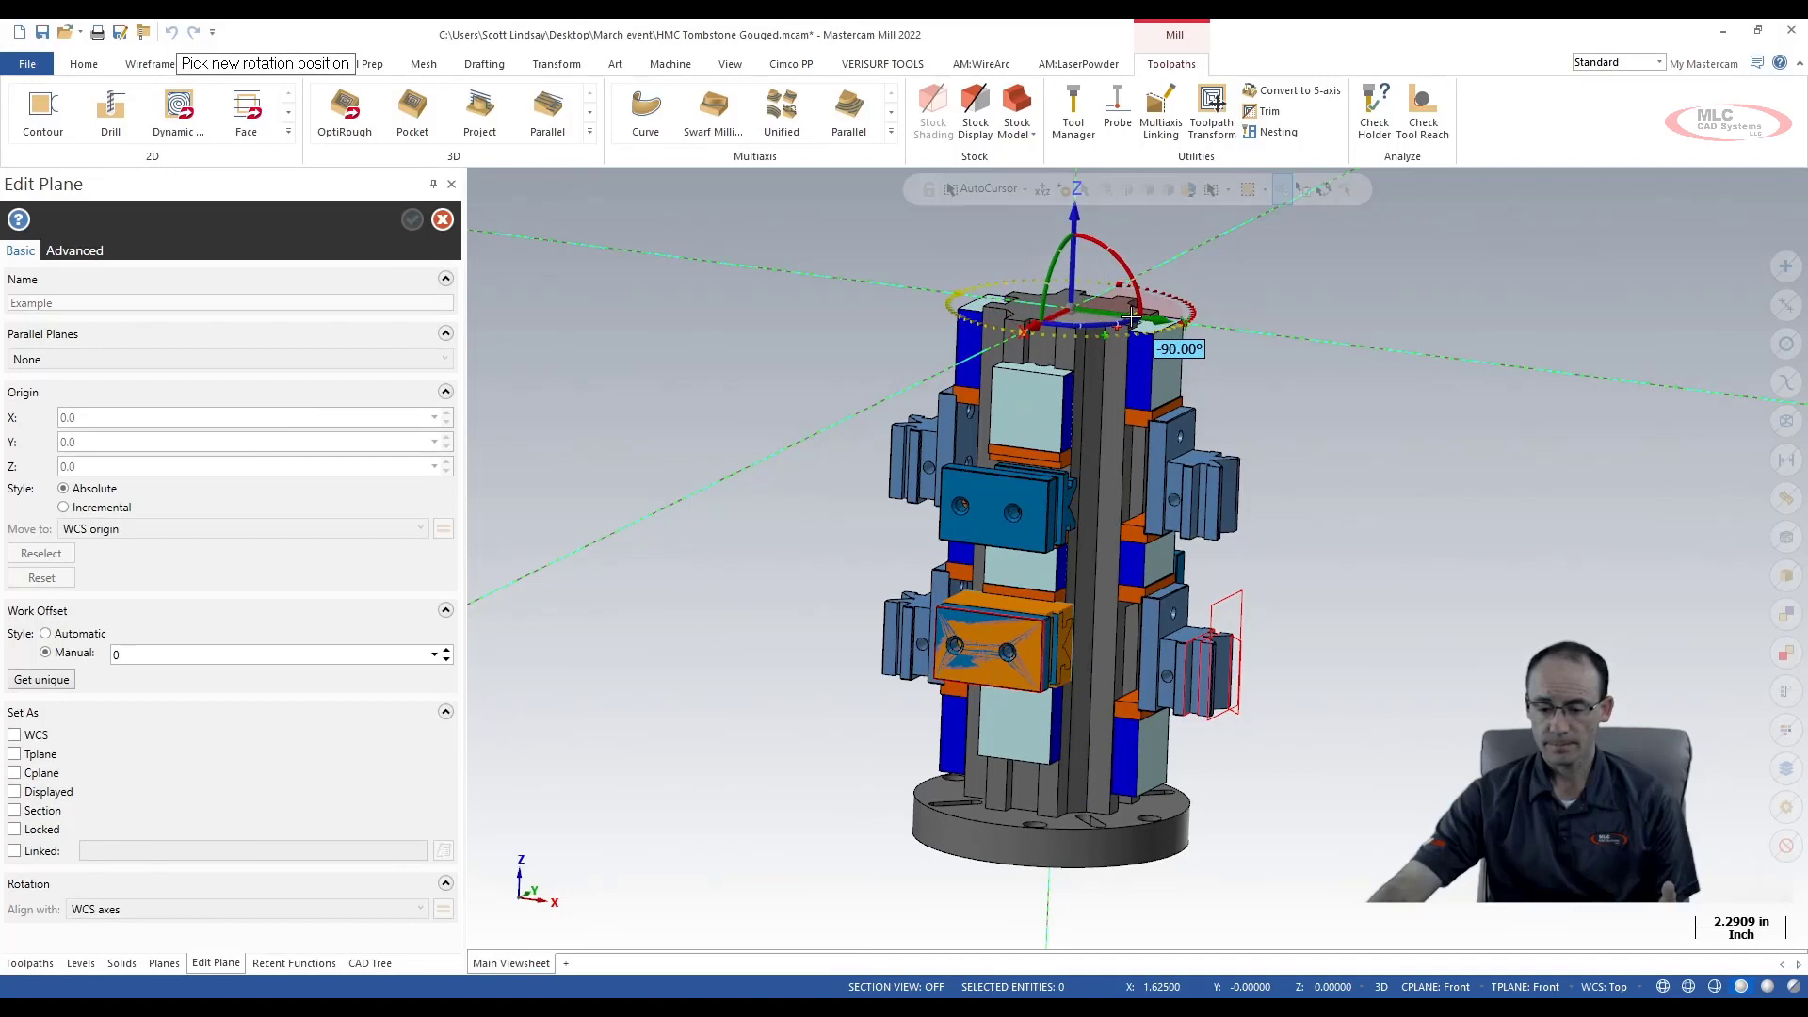
pyautogui.click(1132, 321)
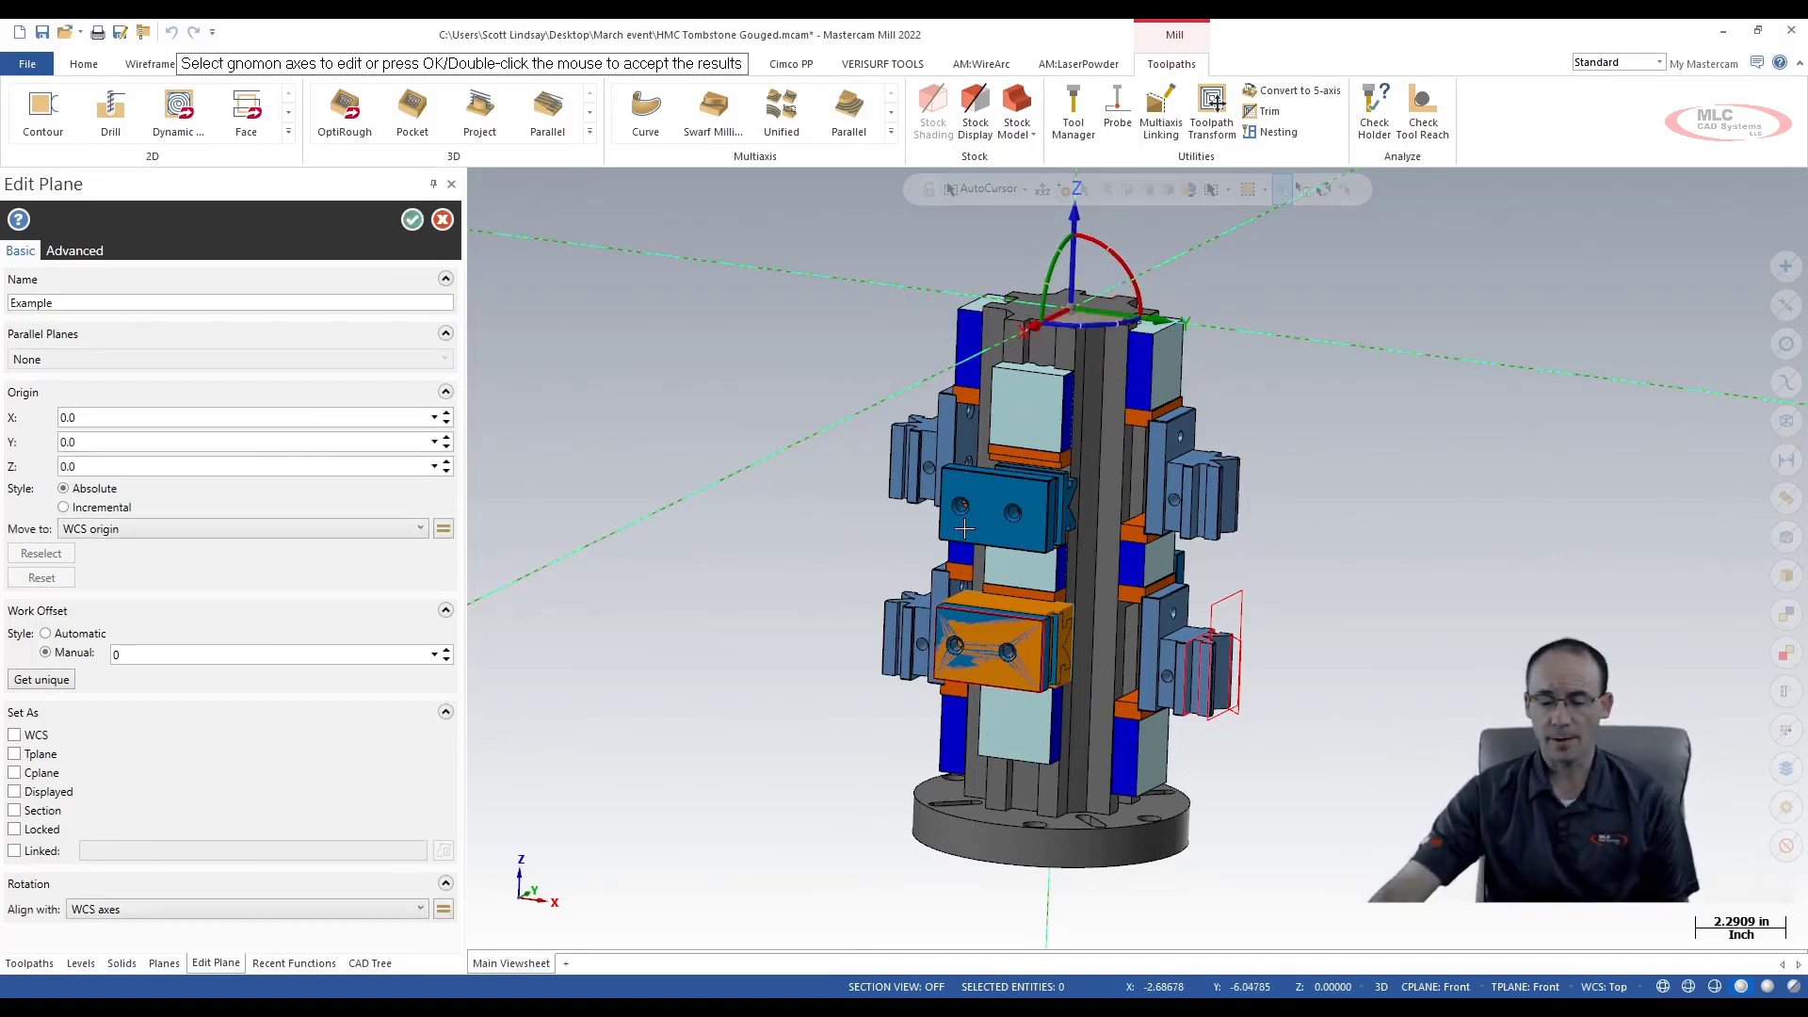
pyautogui.click(412, 224)
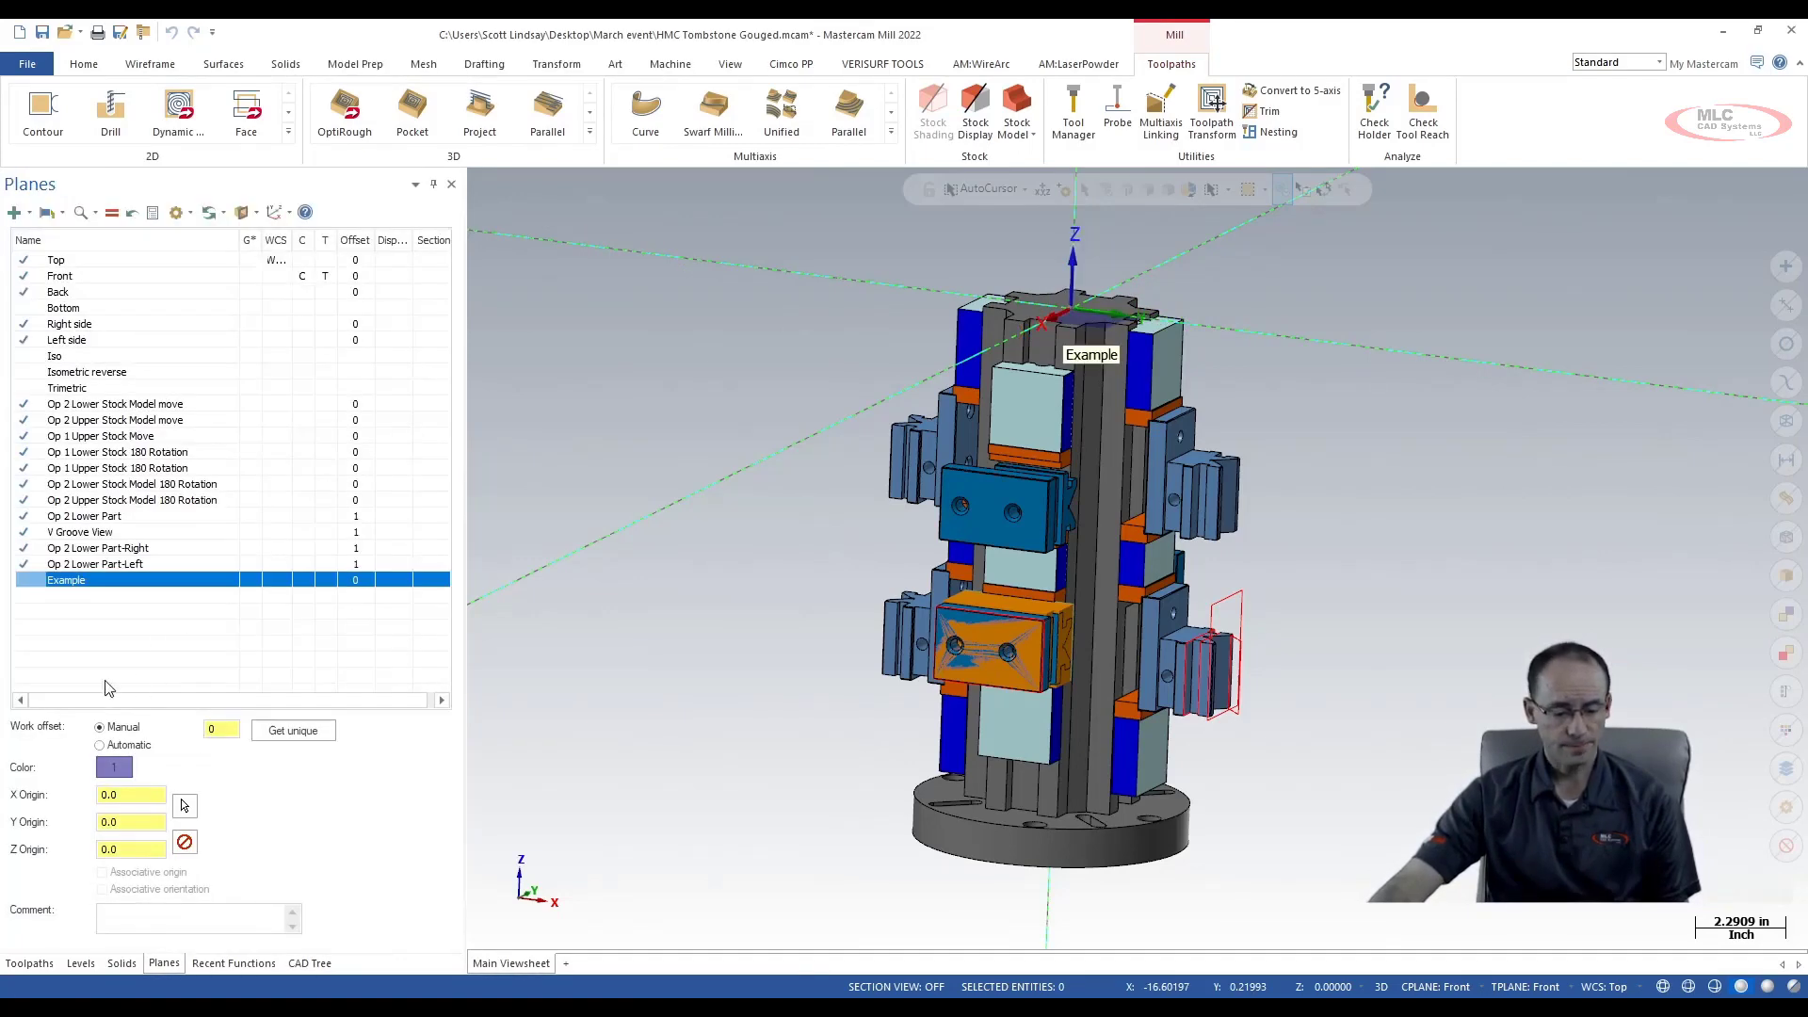
# Start a new stock model named example with the Op 1 Lower Finished stock model as its initial stock shape
pyautogui.click(42, 963)
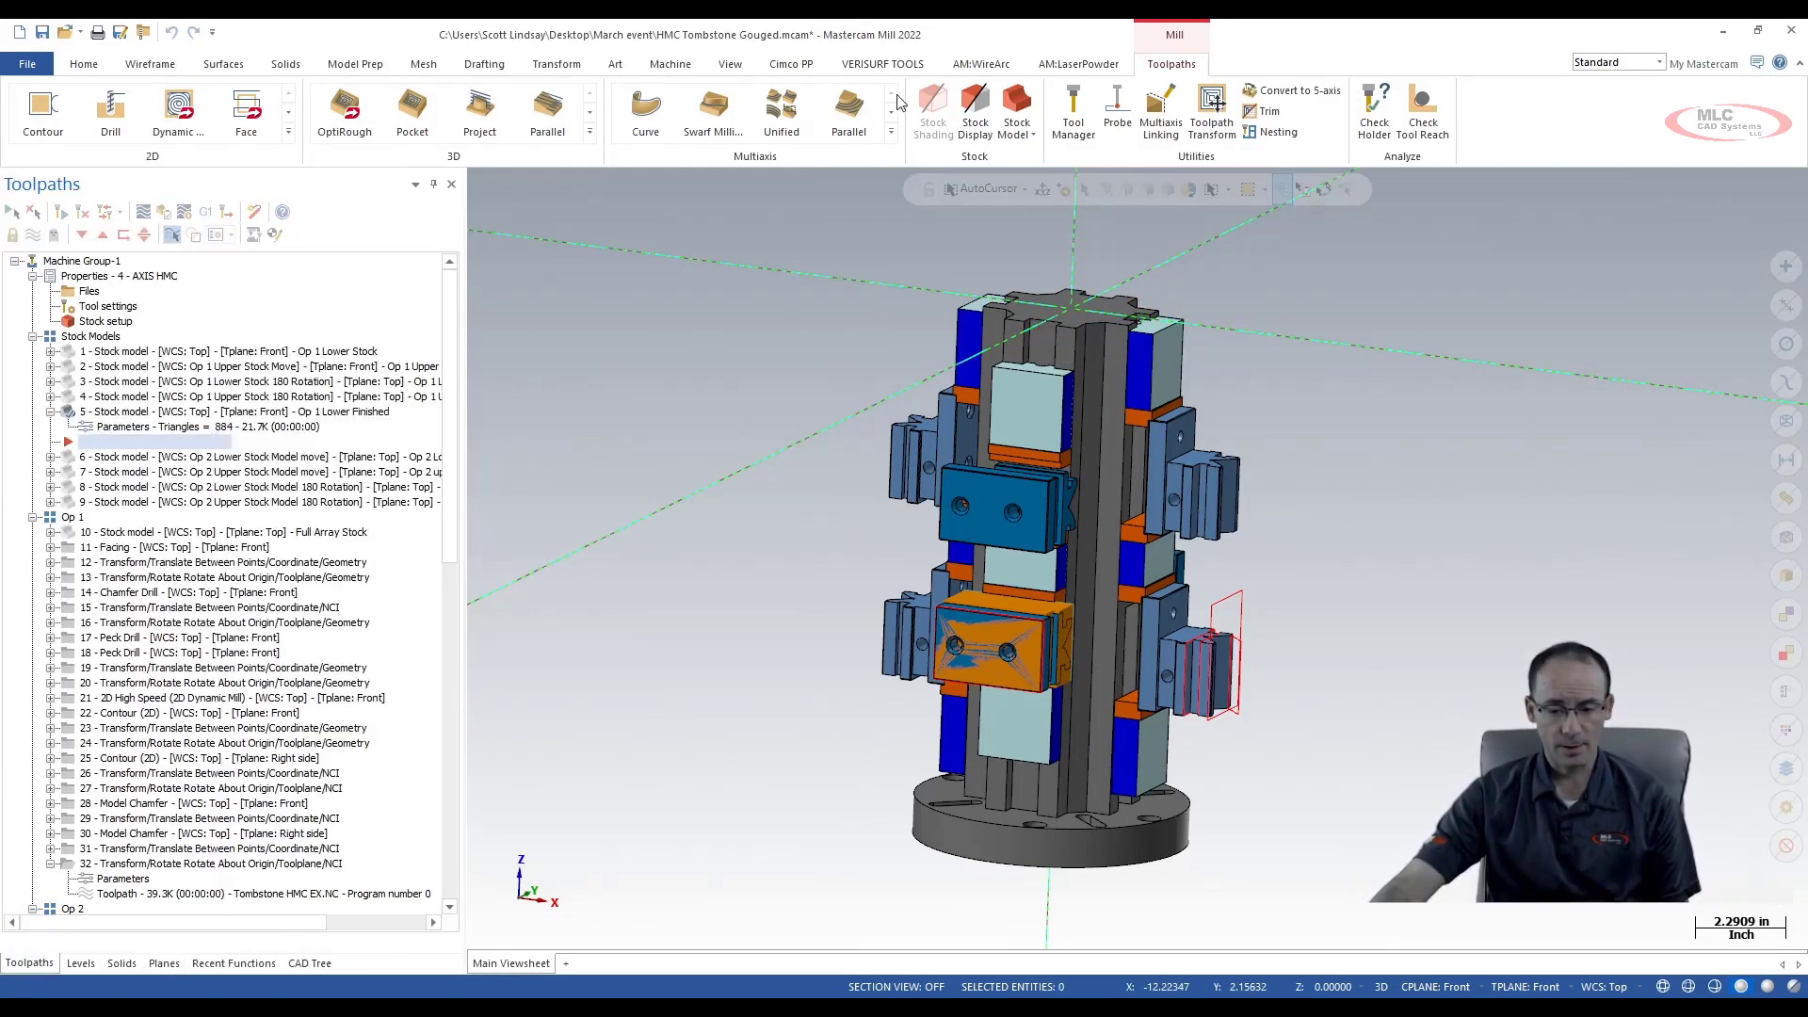
pyautogui.click(1019, 100)
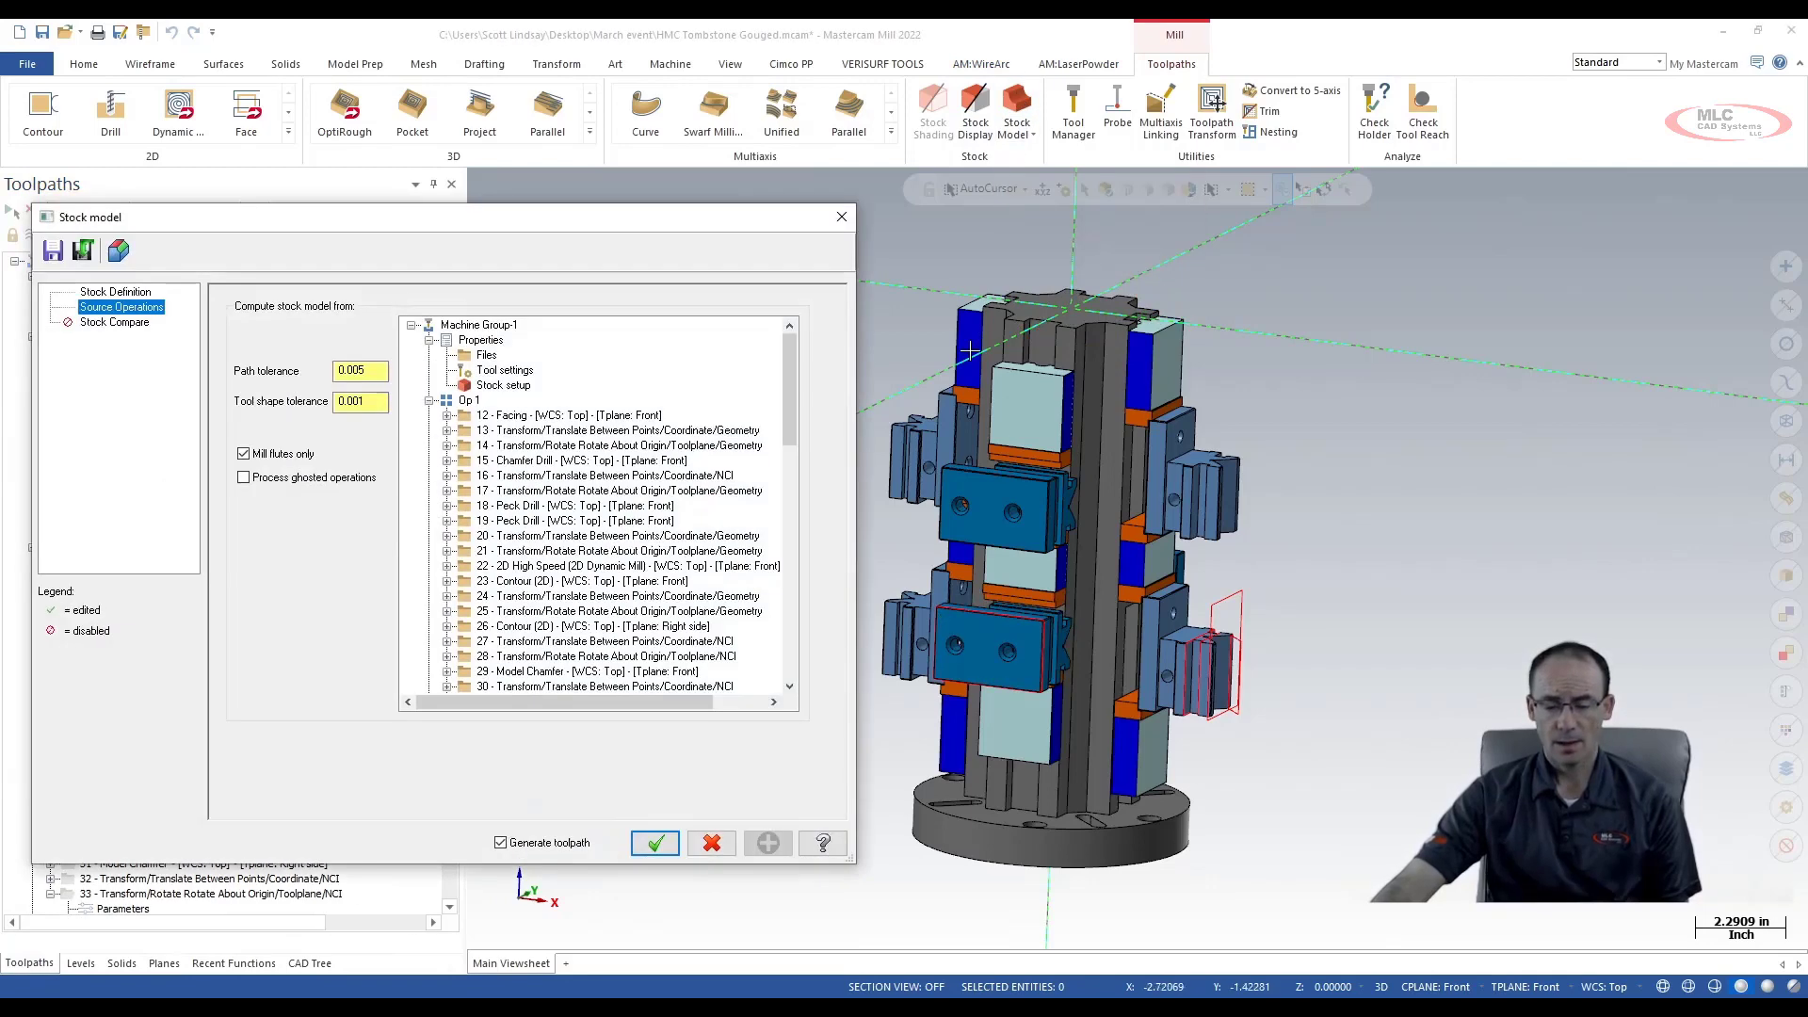
pyautogui.click(132, 293)
pyautogui.doubleClick(409, 300)
pyautogui.press('BackSpace')
pyautogui.write('example')
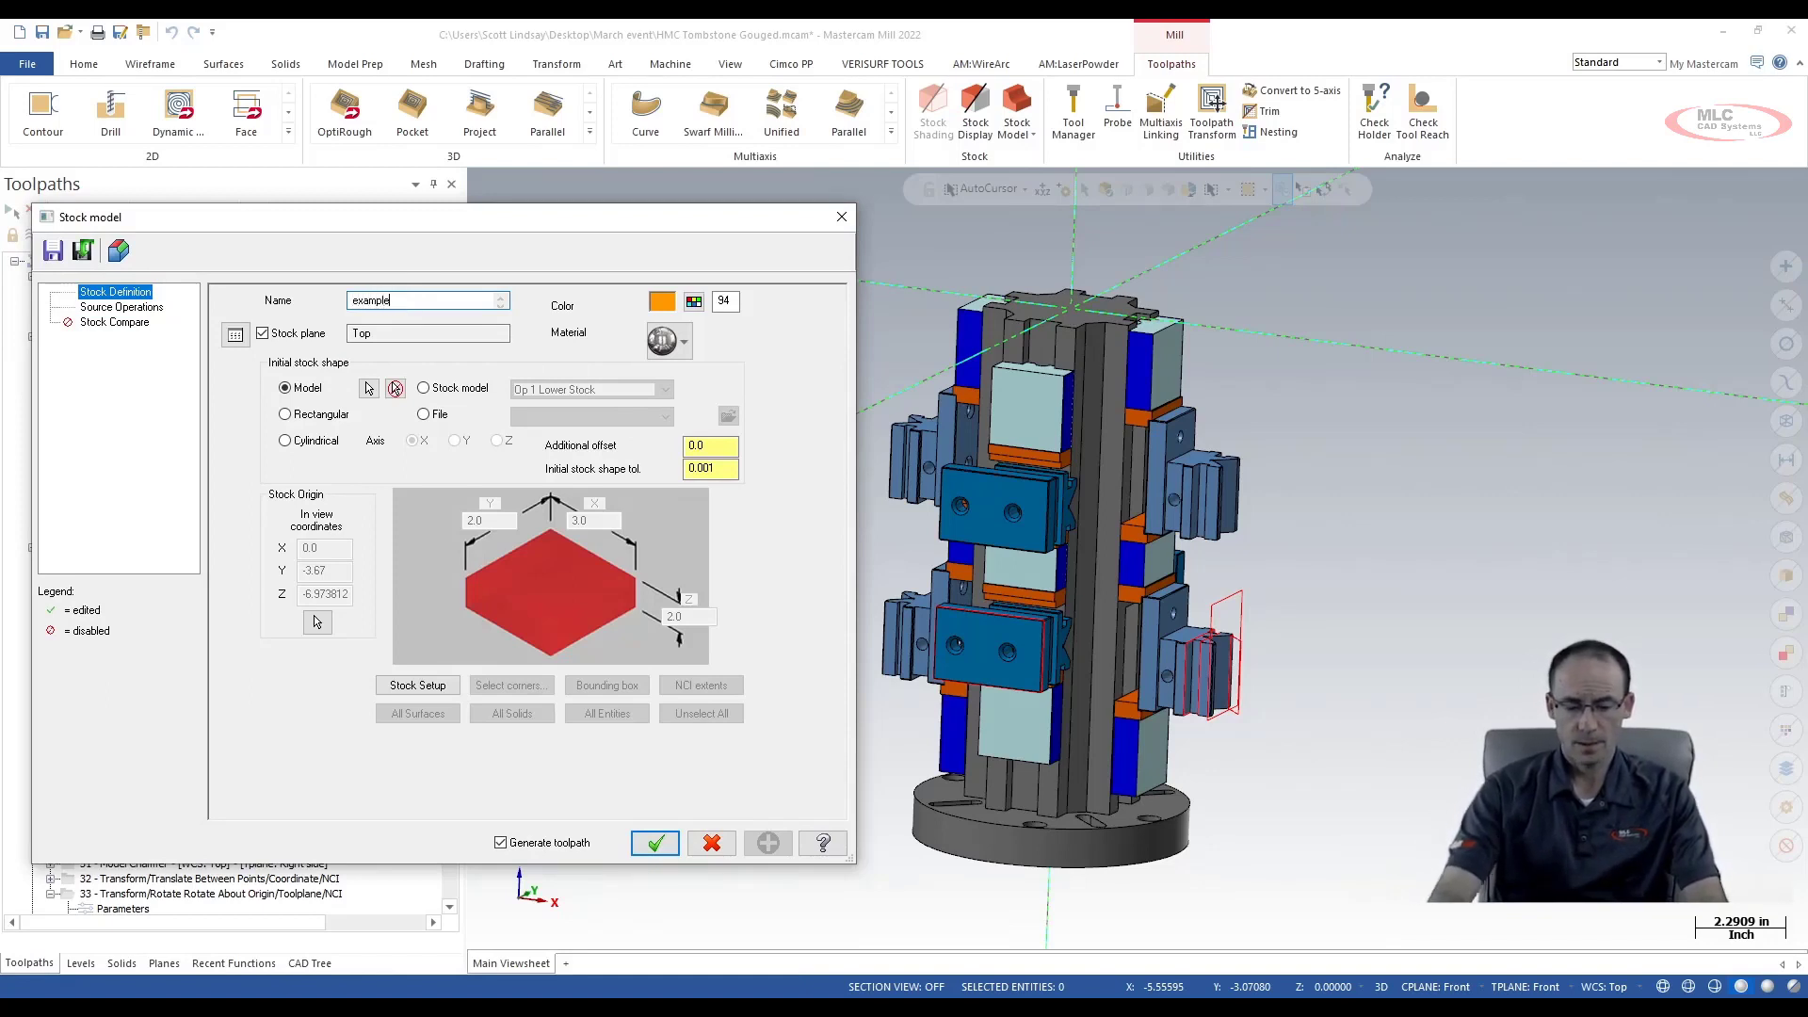
pyautogui.click(422, 388)
pyautogui.click(601, 390)
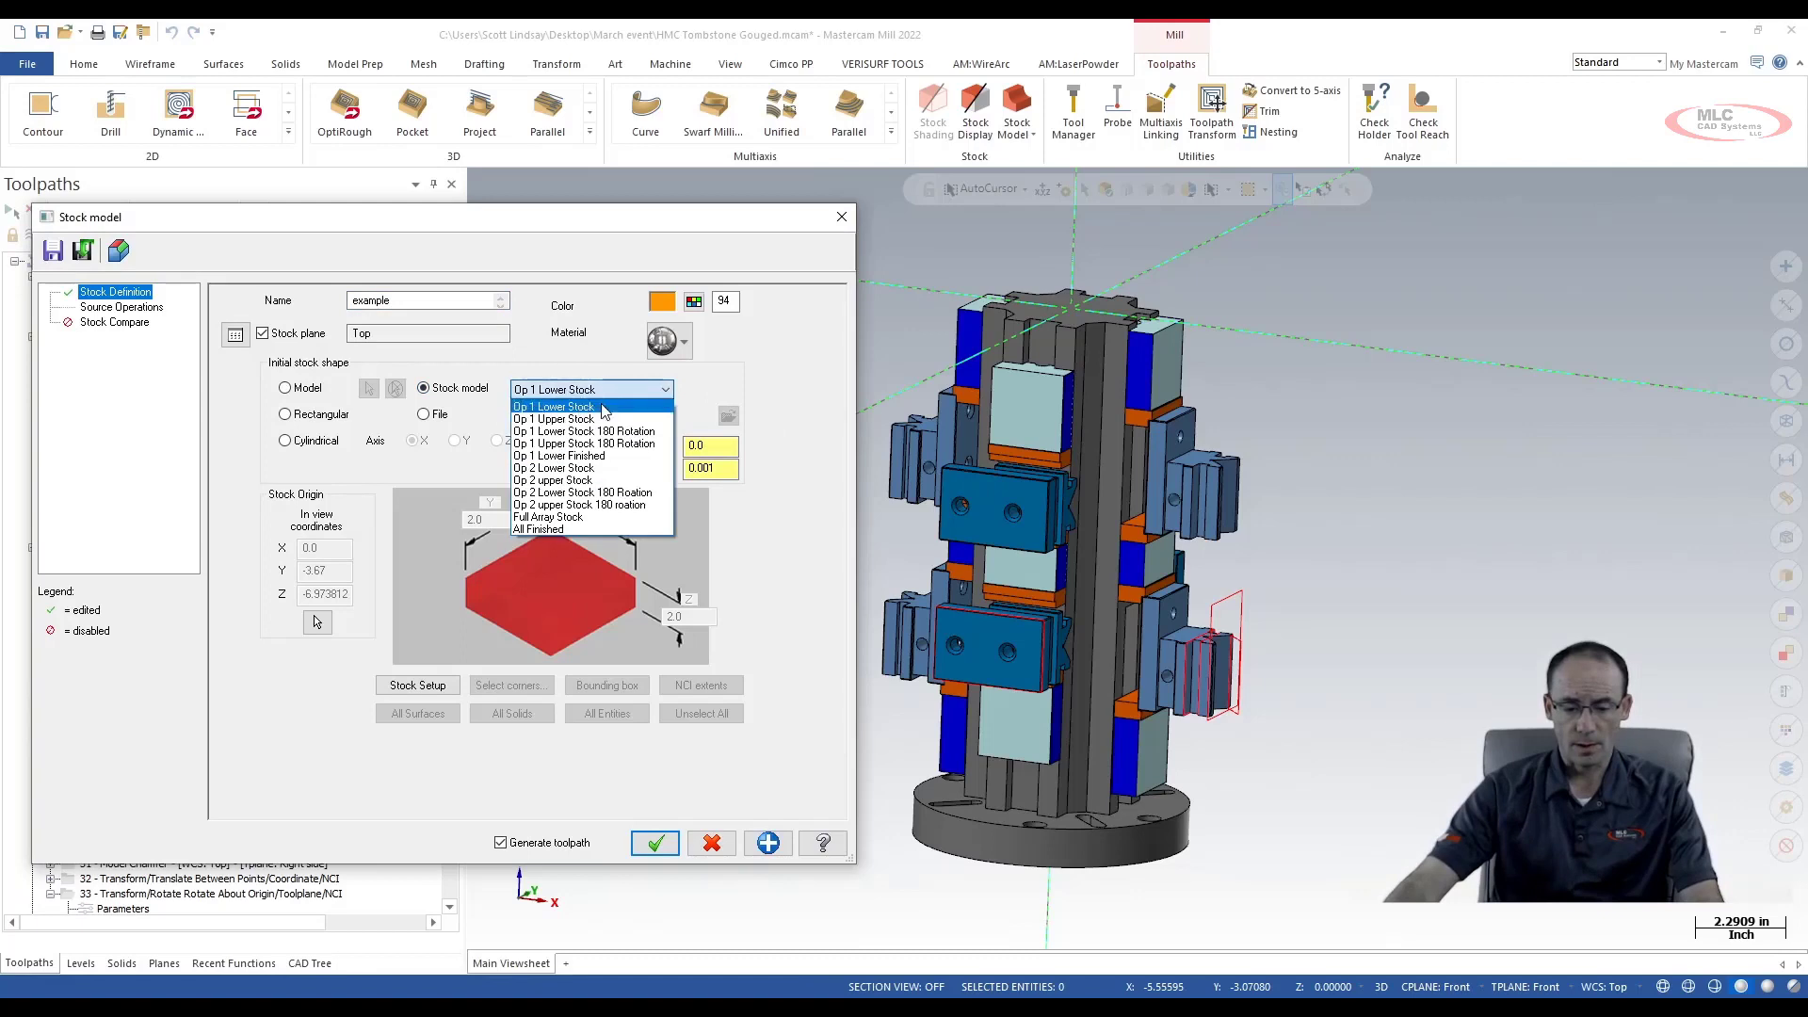
pyautogui.click(610, 456)
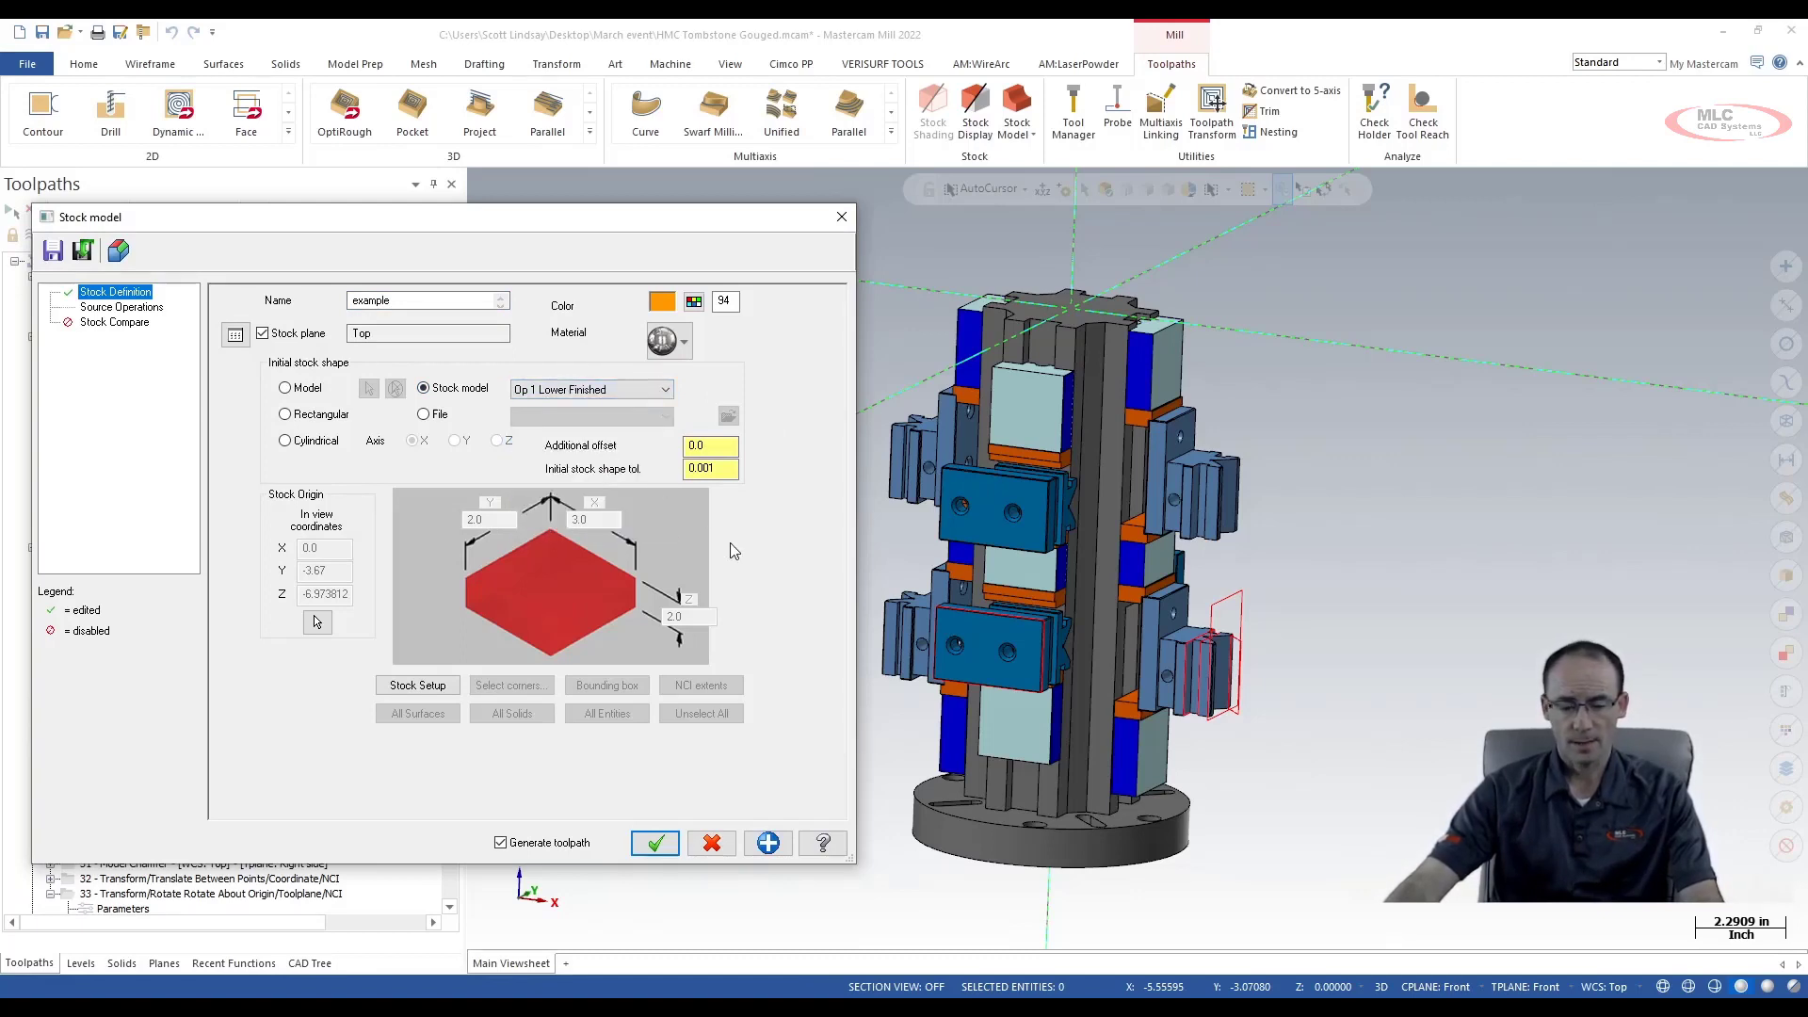
# Set the new stock model's stock plane to Example, generate it, and inspect the resulting stock on the tombstone from several sides
pyautogui.click(235, 335)
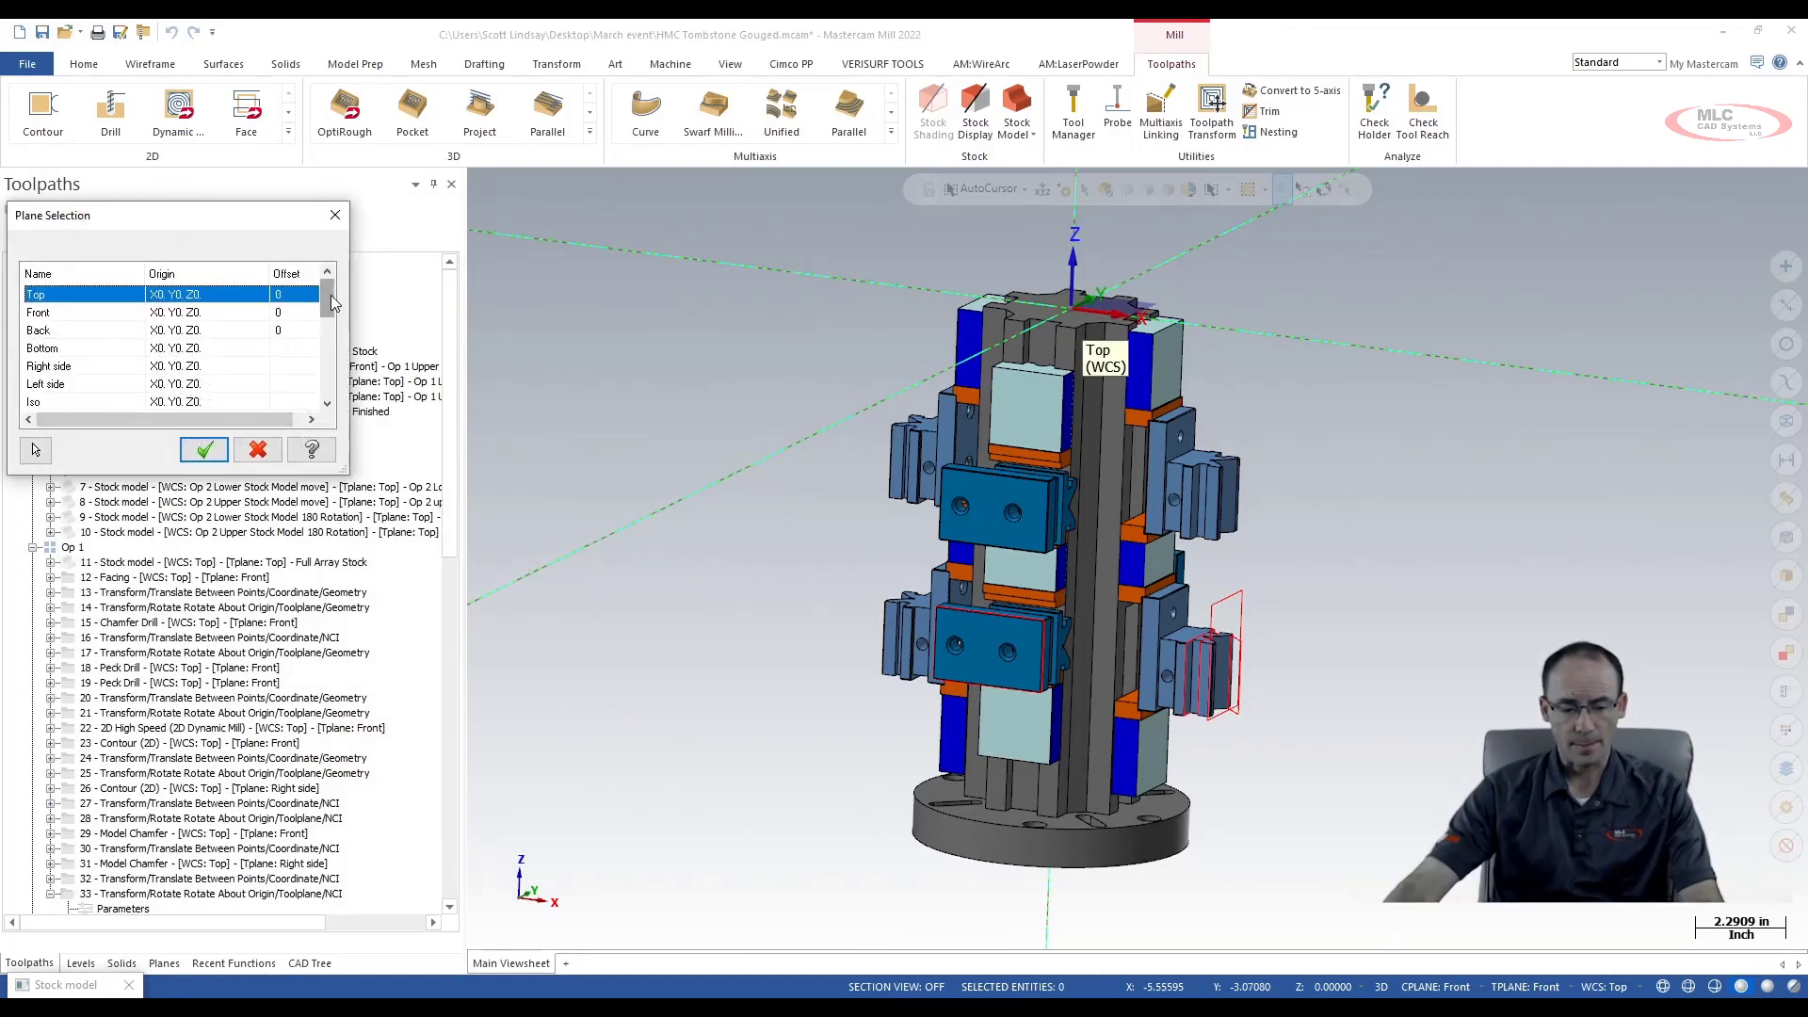
pyautogui.scroll(-6, 83, 400)
pyautogui.click(57, 403)
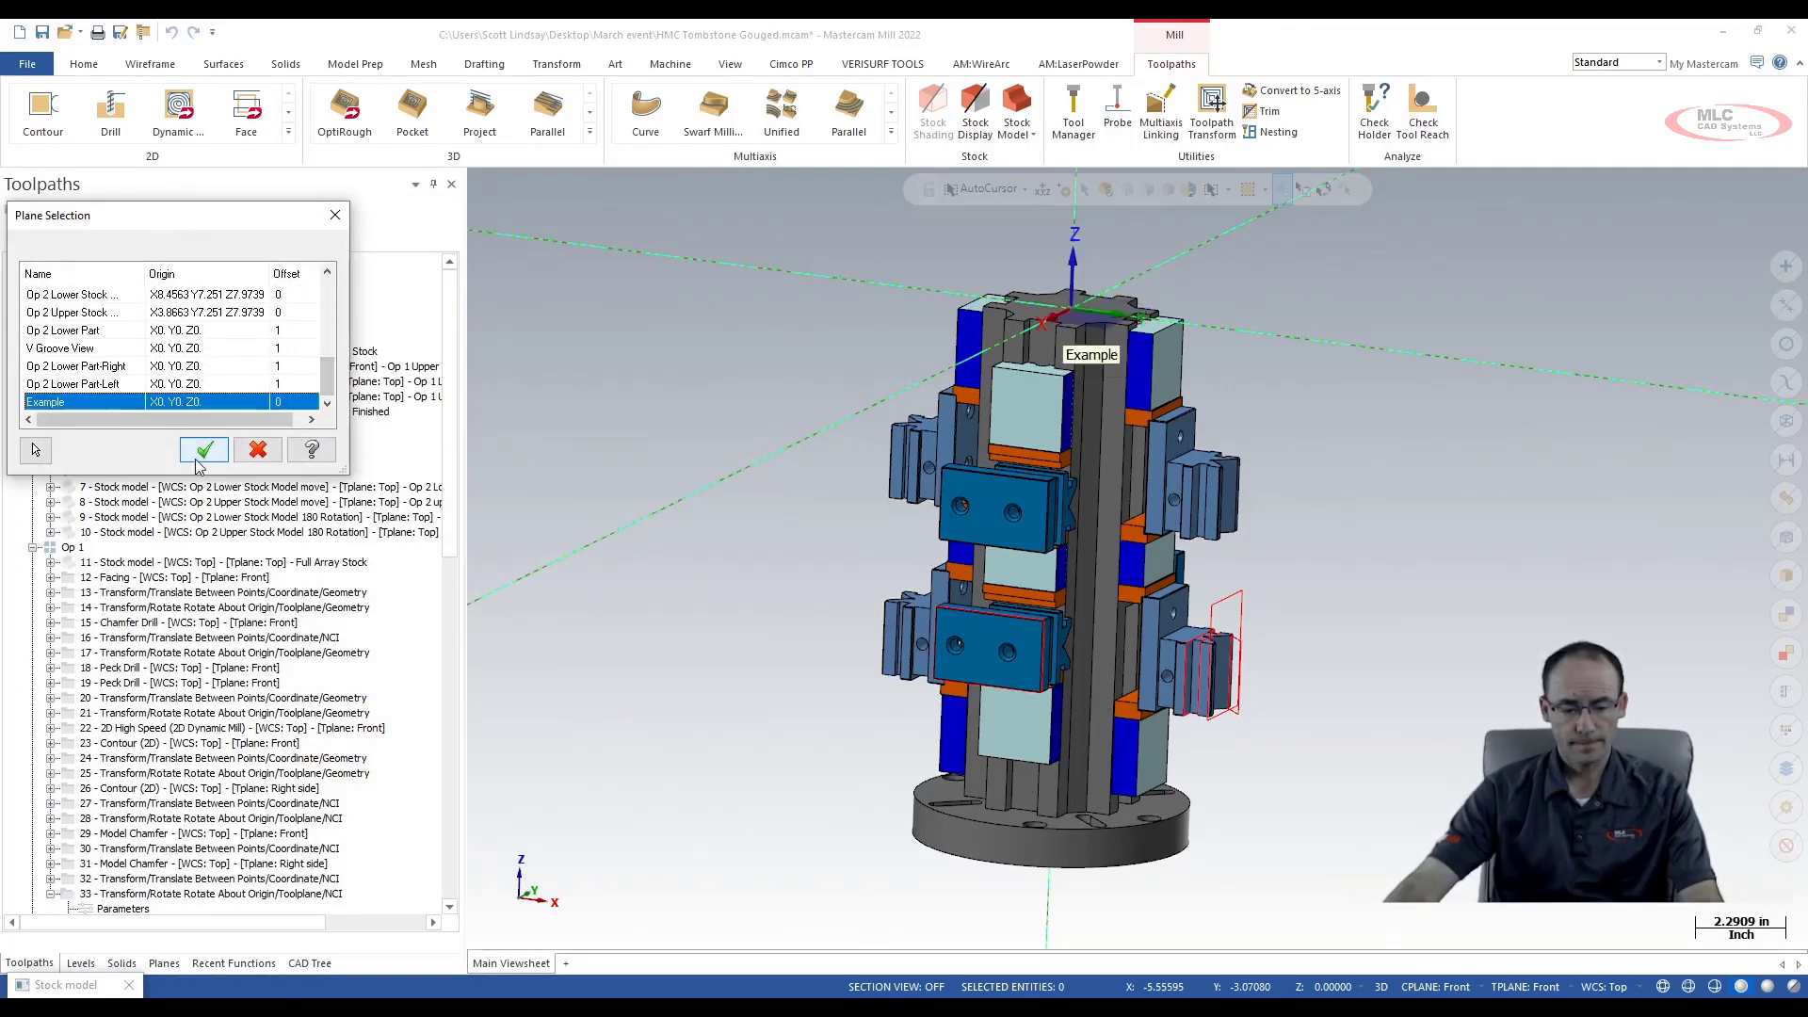
pyautogui.click(204, 450)
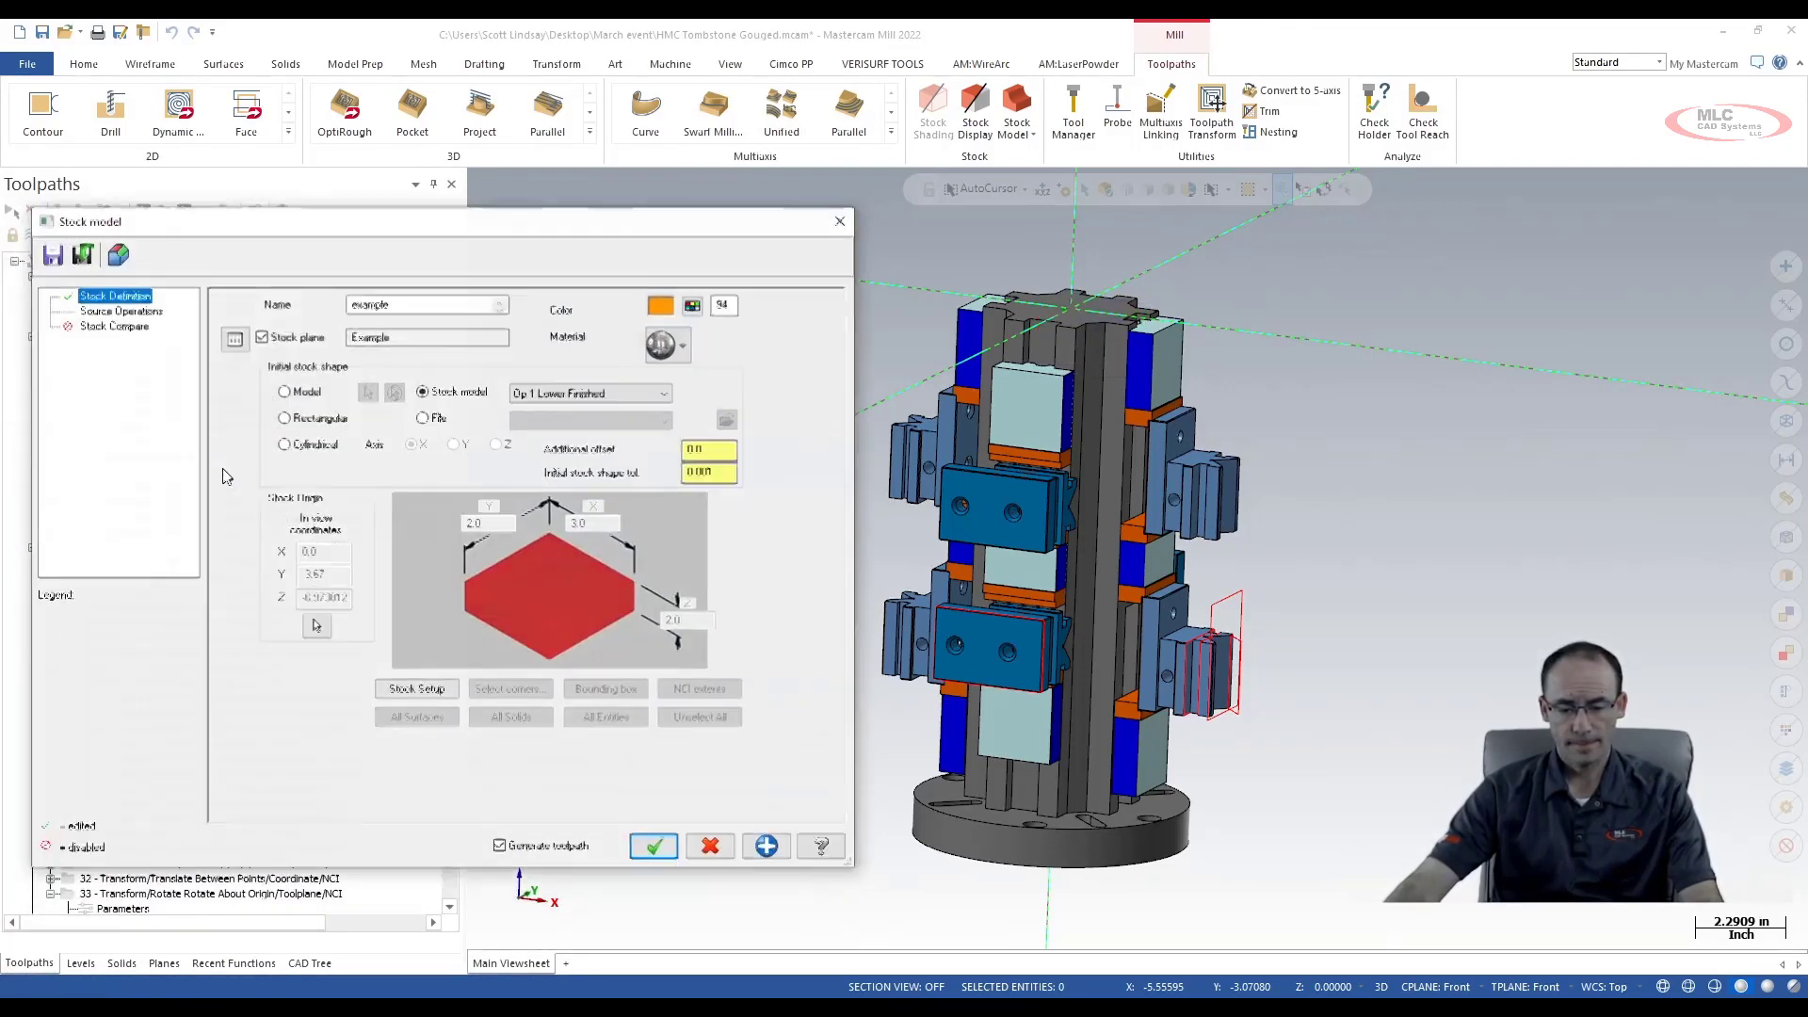
pyautogui.click(656, 843)
pyautogui.moveTo(1083, 603); pyautogui.dragTo(1197, 622, button='middle')
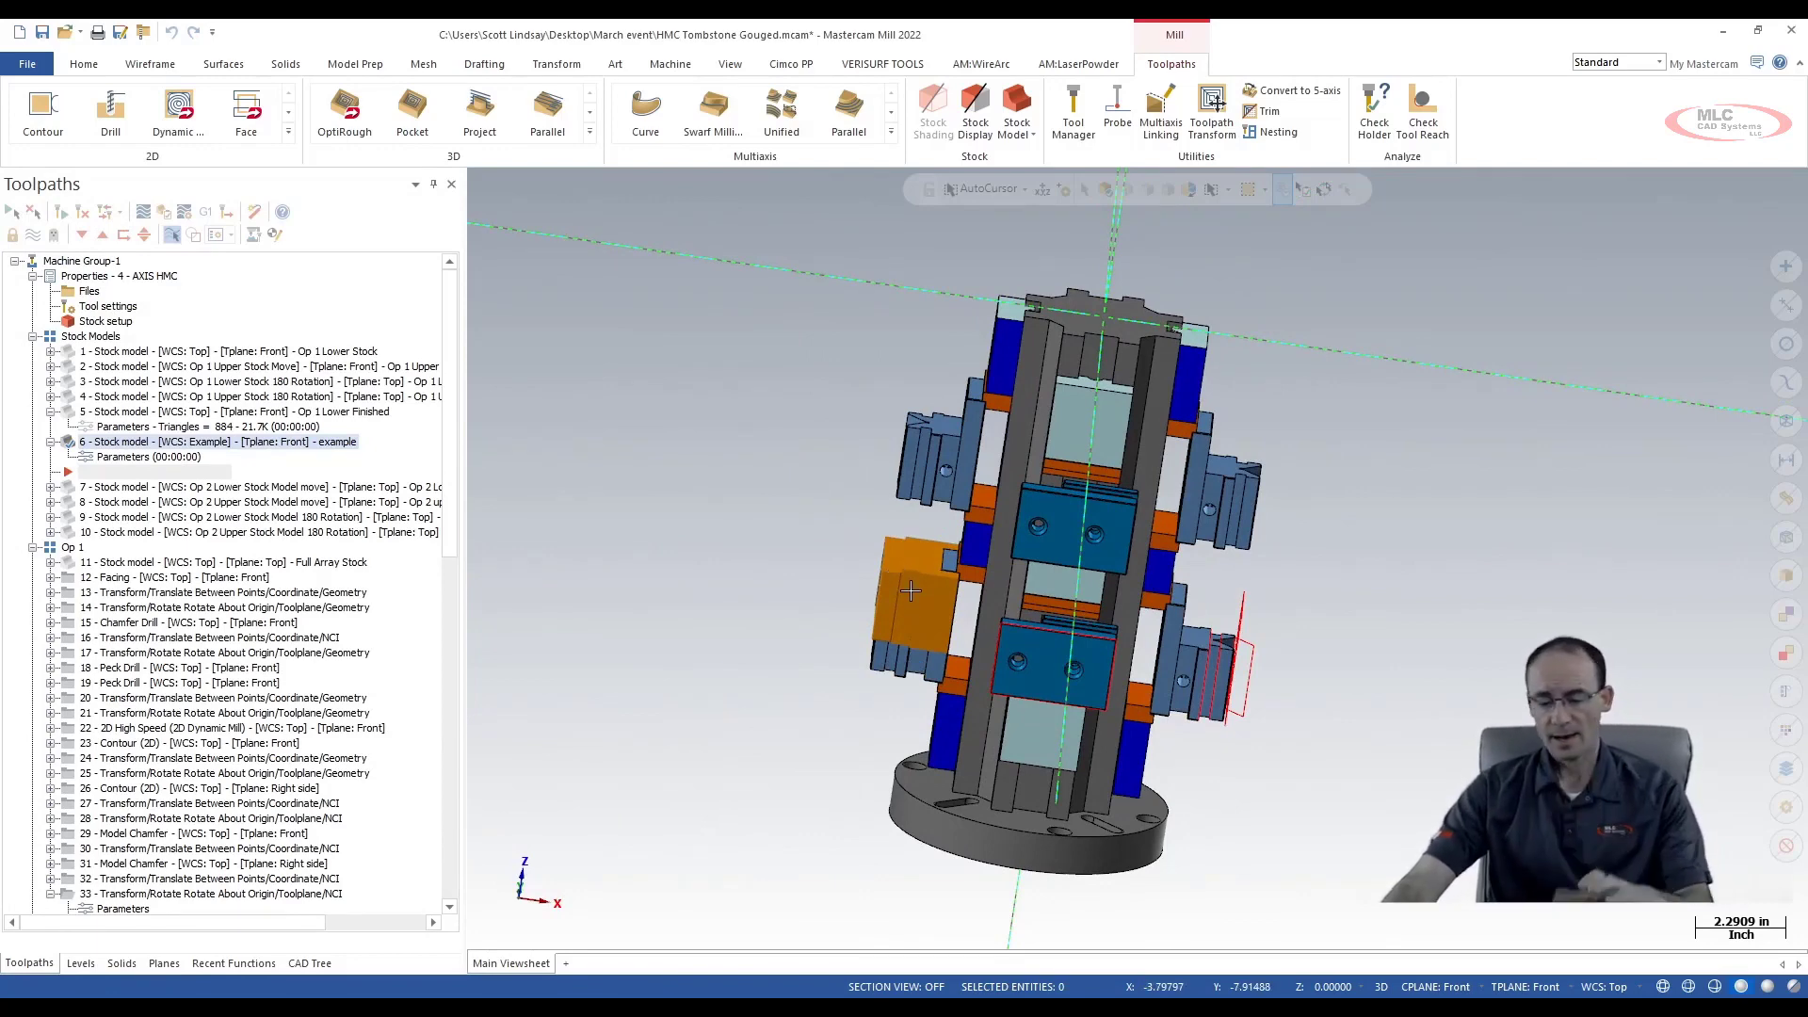
pyautogui.moveTo(910, 589); pyautogui.dragTo(896, 586, button='middle')
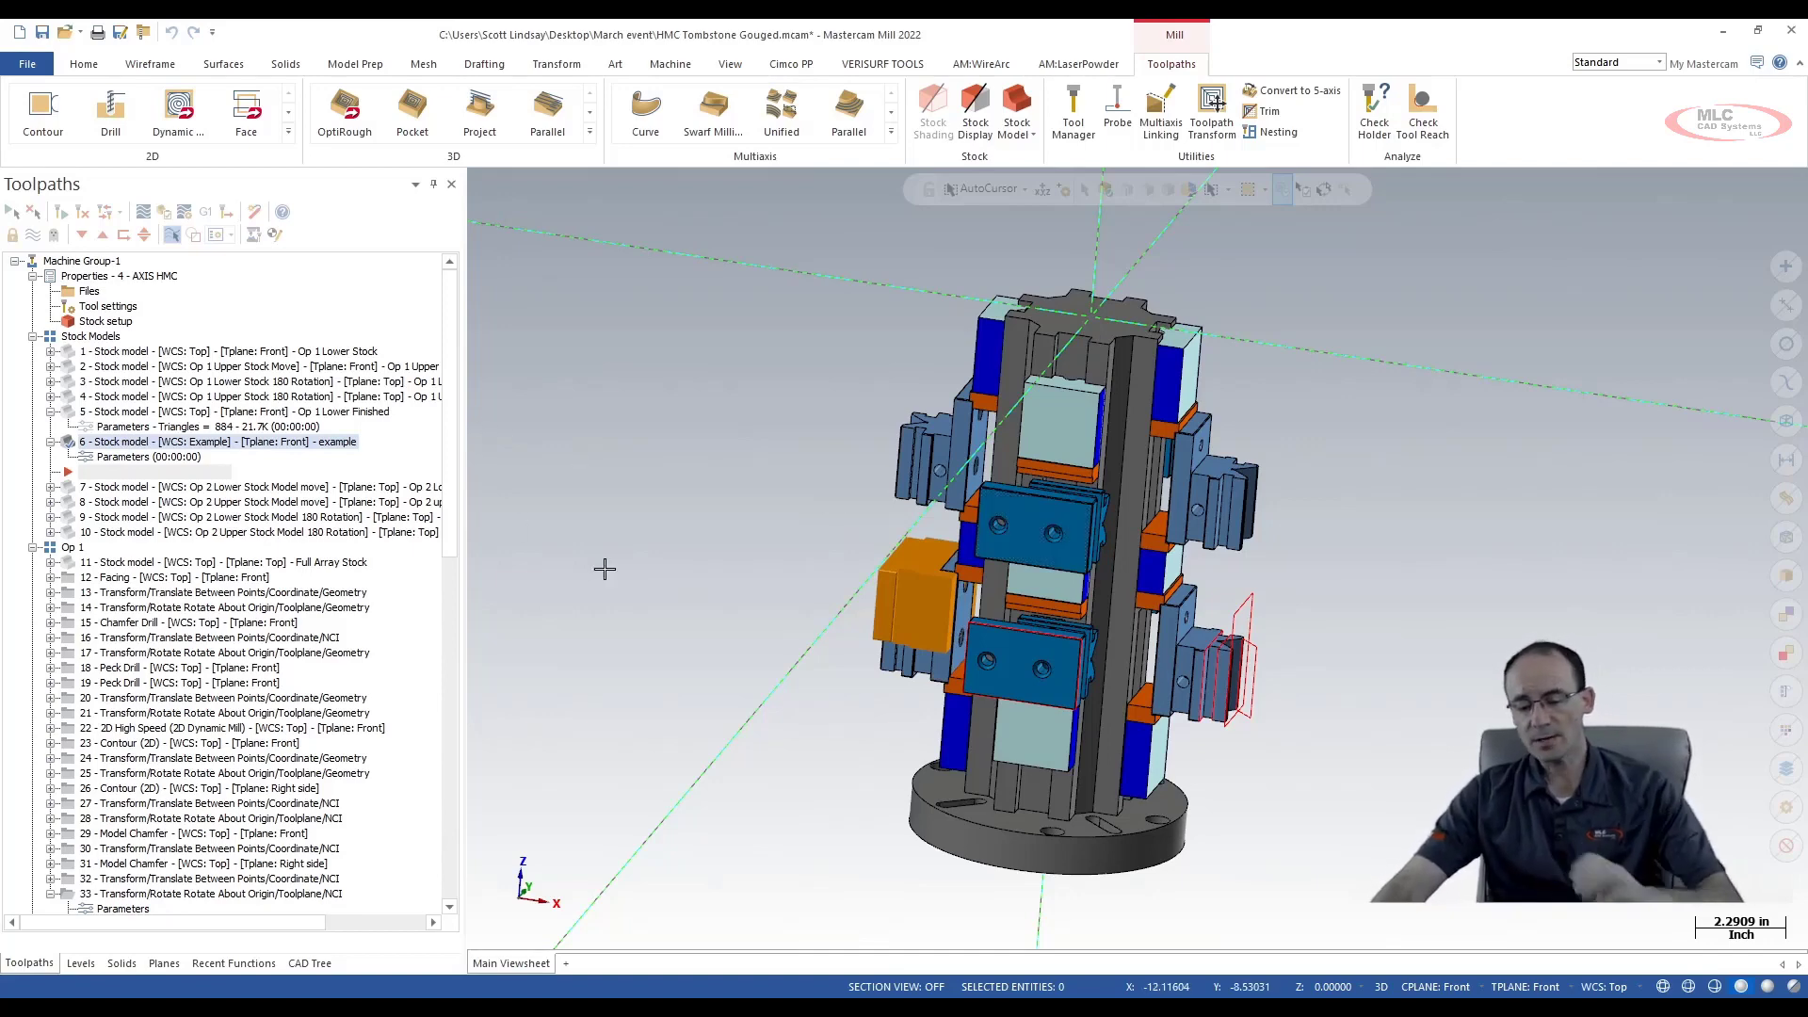
pyautogui.moveTo(839, 653); pyautogui.dragTo(942, 629, button='middle')
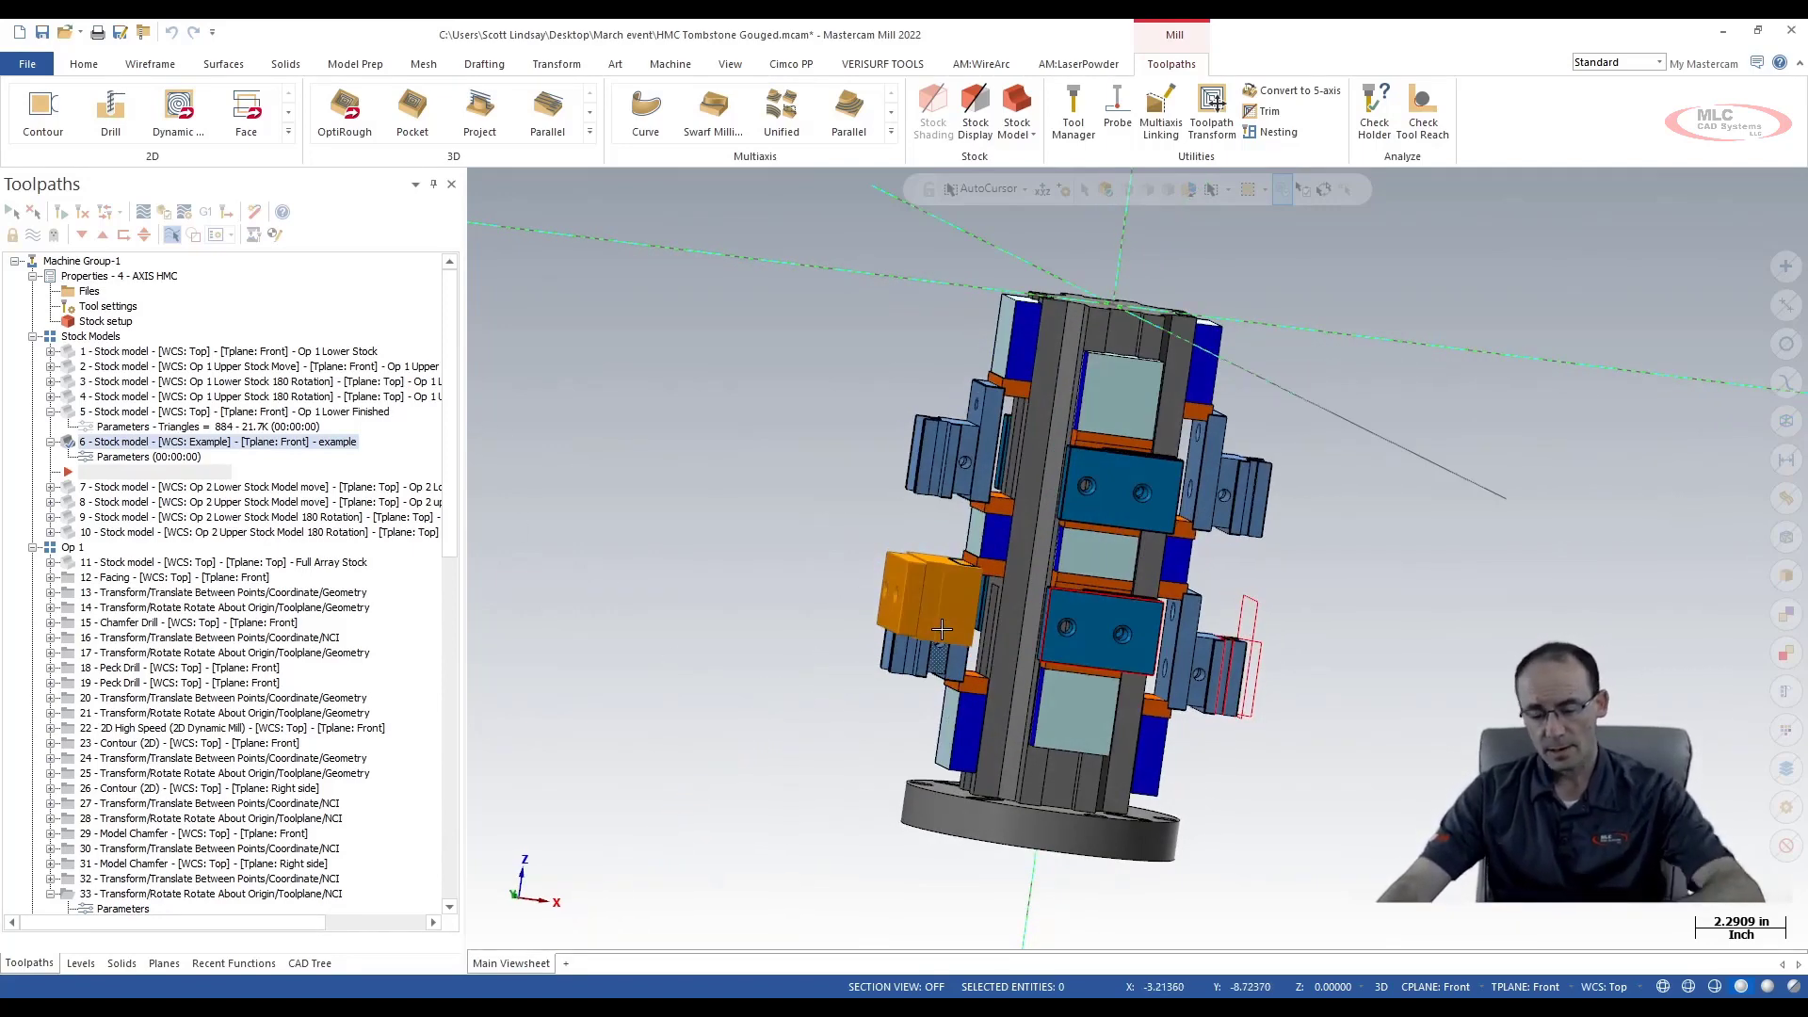
pyautogui.moveTo(942, 629)
pyautogui.mouseDown(button='middle')
pyautogui.moveTo(1017, 672)
pyautogui.moveTo(872, 625)
pyautogui.moveTo(915, 633)
pyautogui.moveTo(924, 568)
pyautogui.moveTo(1145, 599)
pyautogui.mouseUp(button='middle')
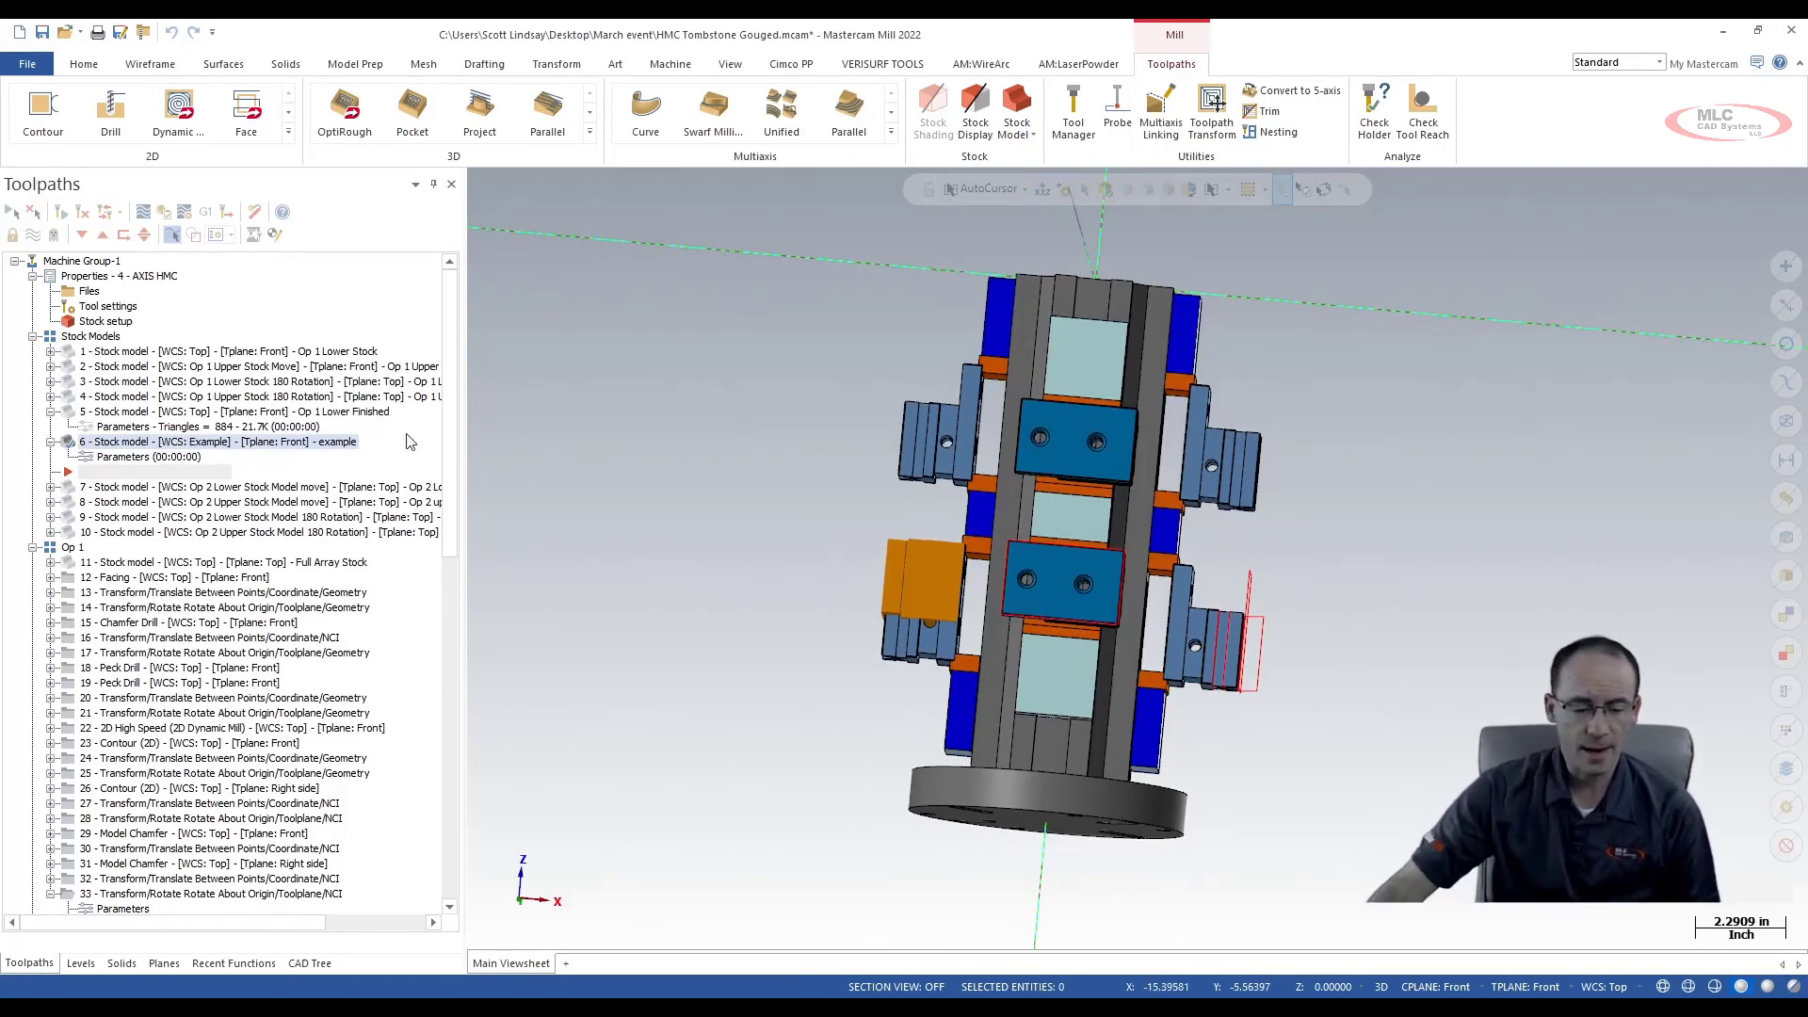
# Edit the Example plane by rotating it about its Y axis until its X axis points straight down, and accept the change
pyautogui.click(162, 964)
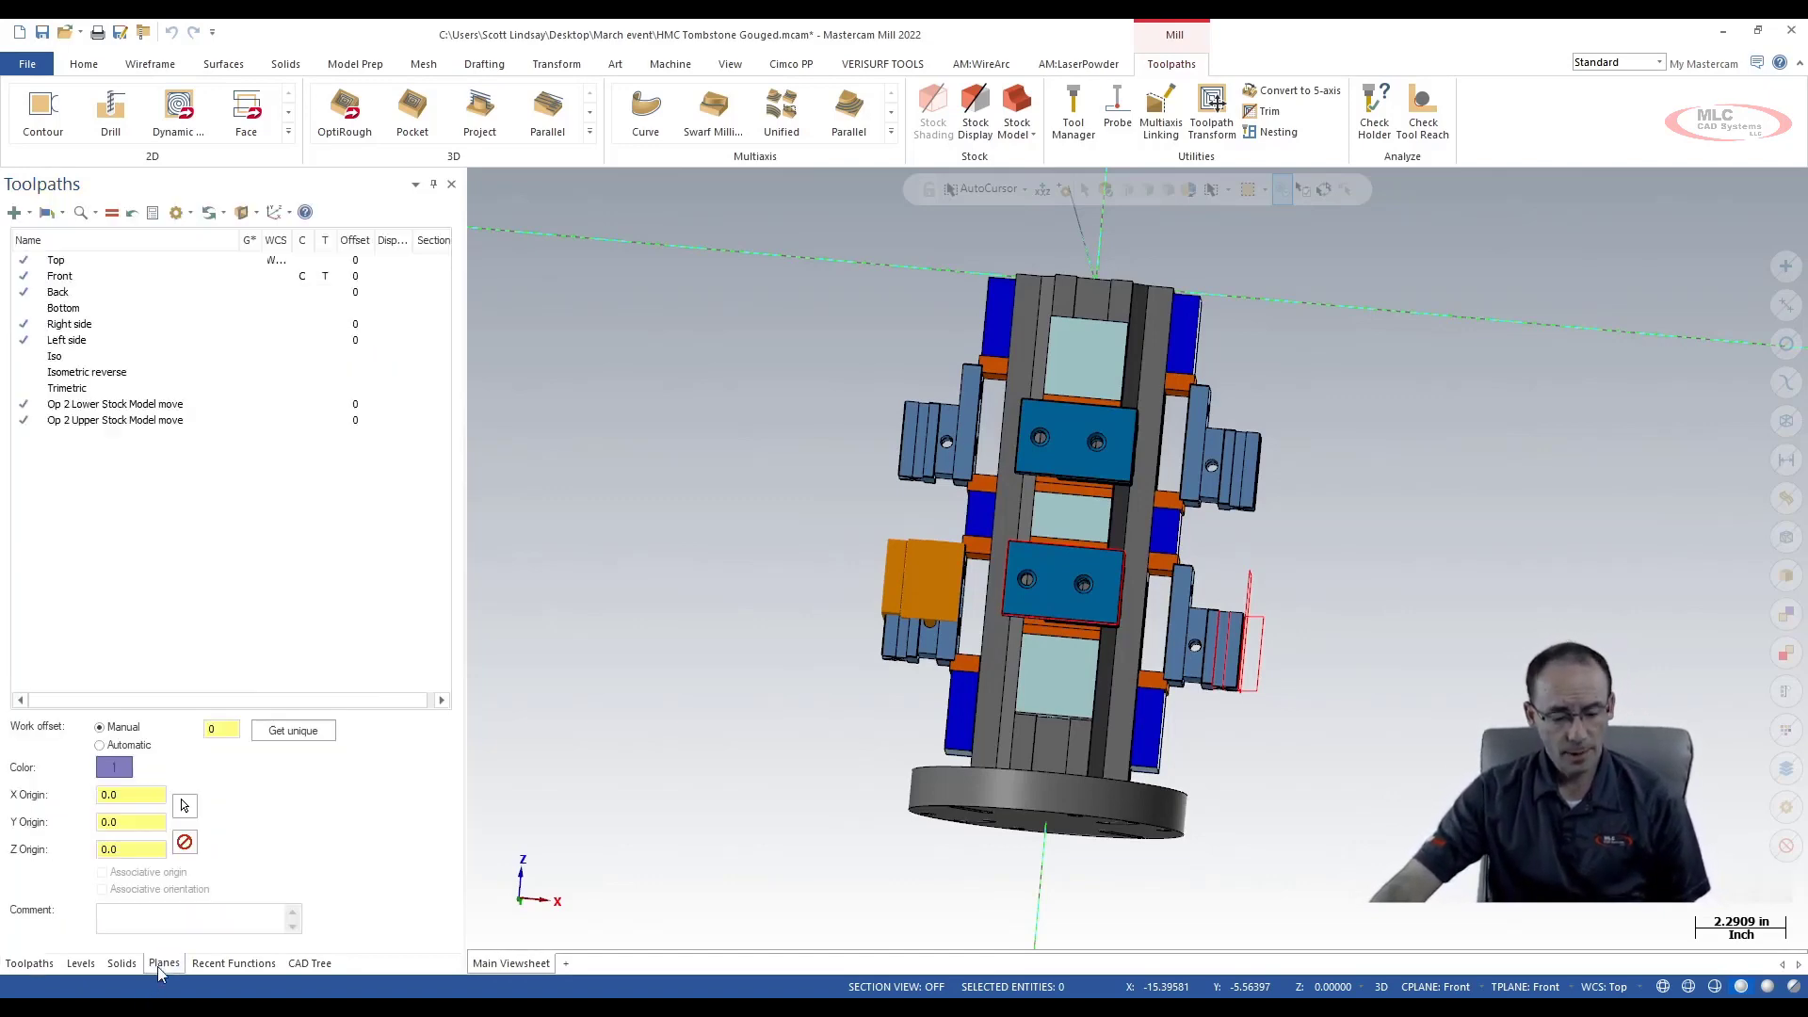
pyautogui.rightClick(88, 567)
pyautogui.rightClick(85, 581)
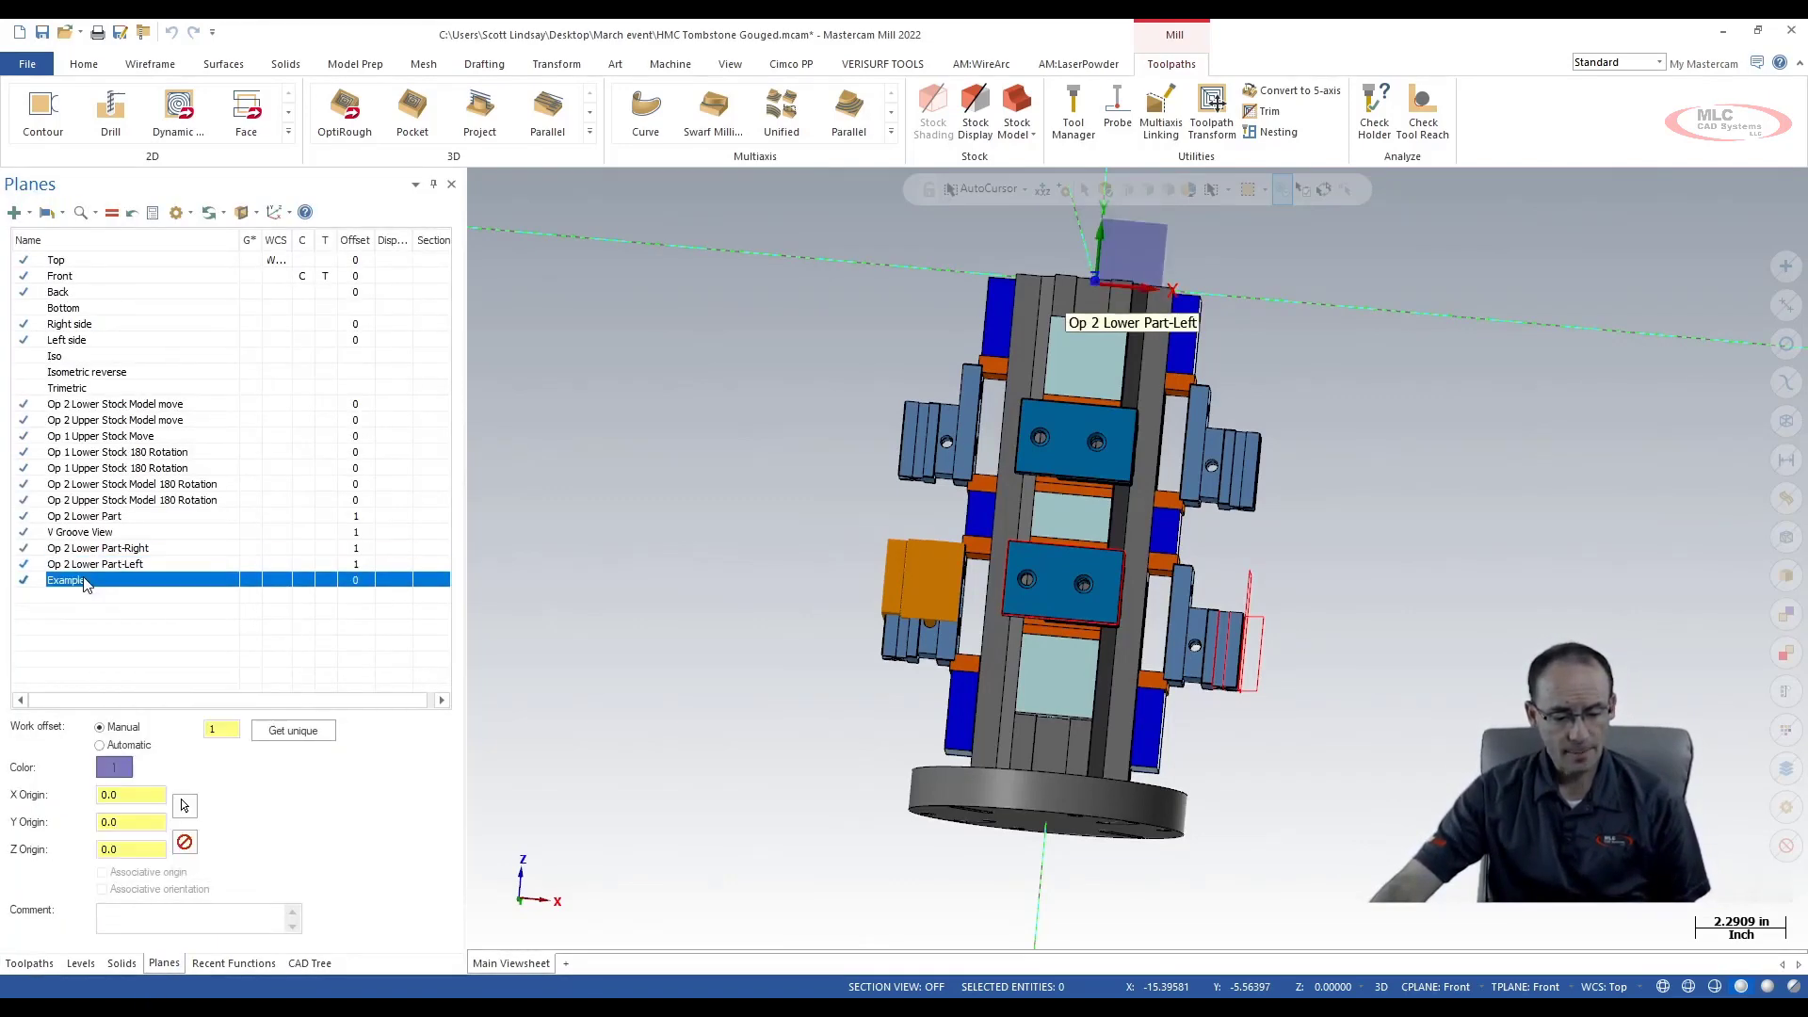
pyautogui.click(120, 592)
pyautogui.moveTo(1643, 440); pyautogui.dragTo(1516, 509, button='middle')
pyautogui.click(1078, 227)
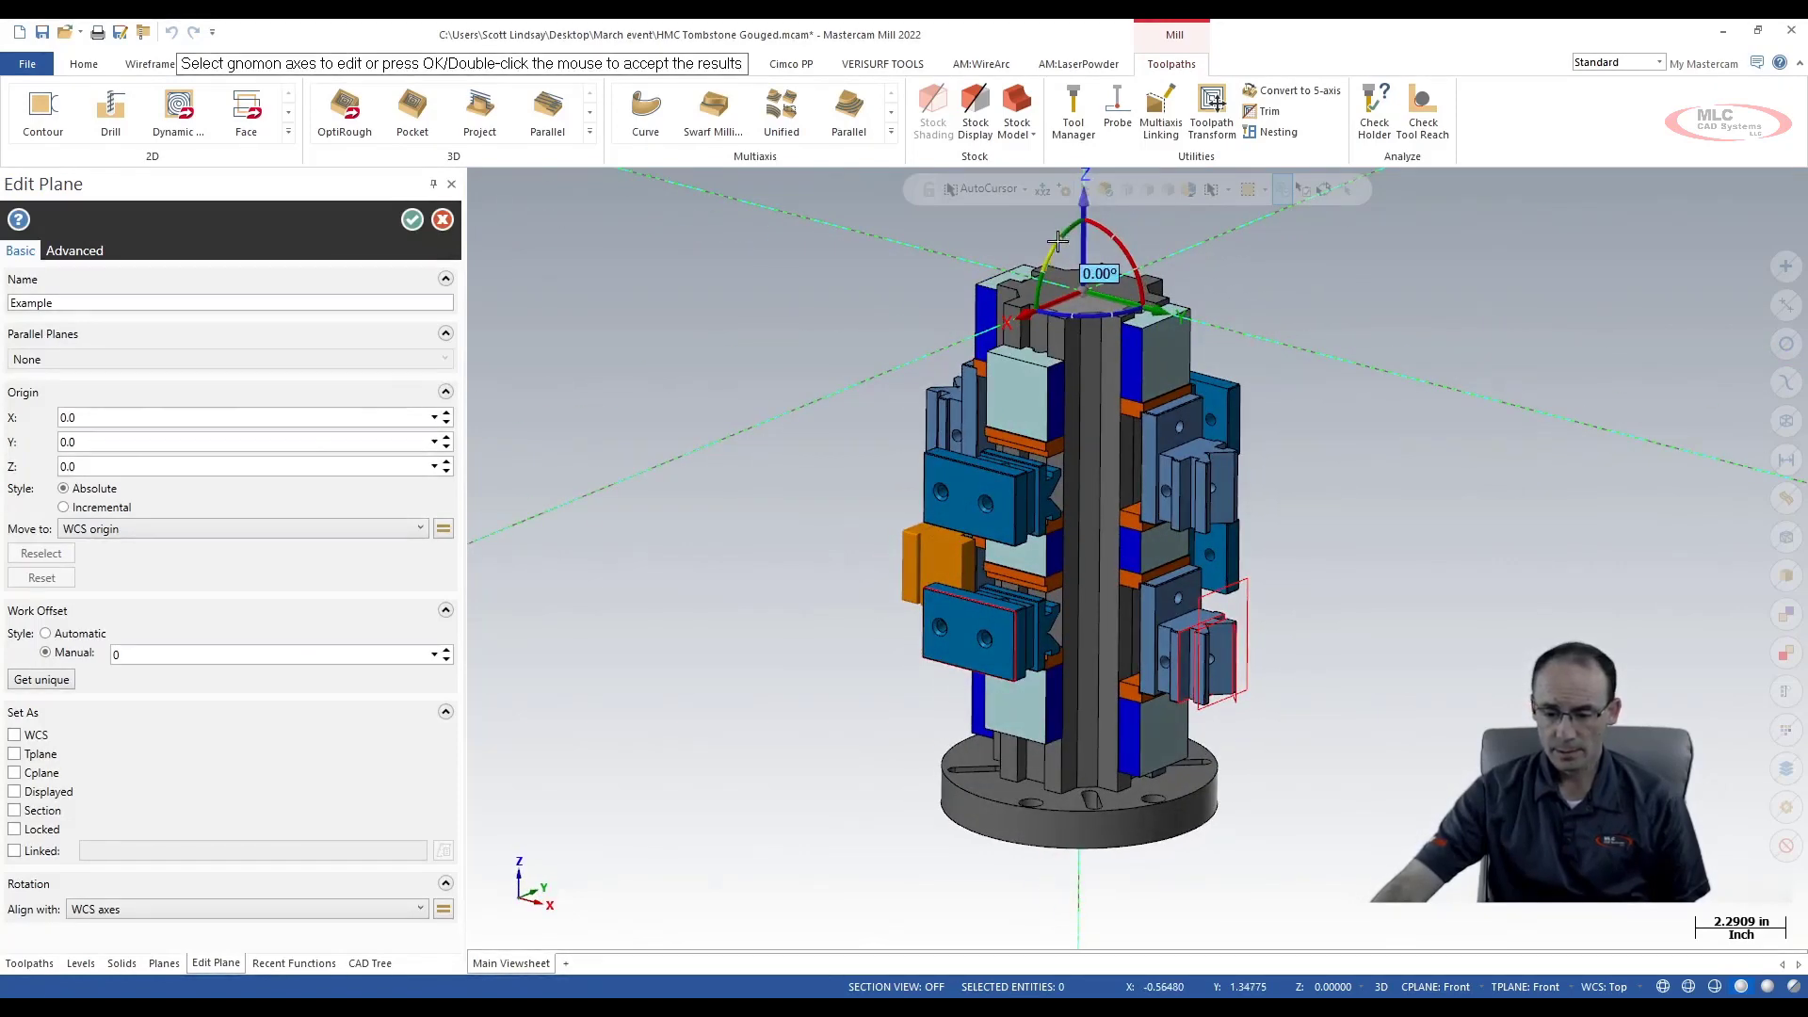
pyautogui.click(1071, 229)
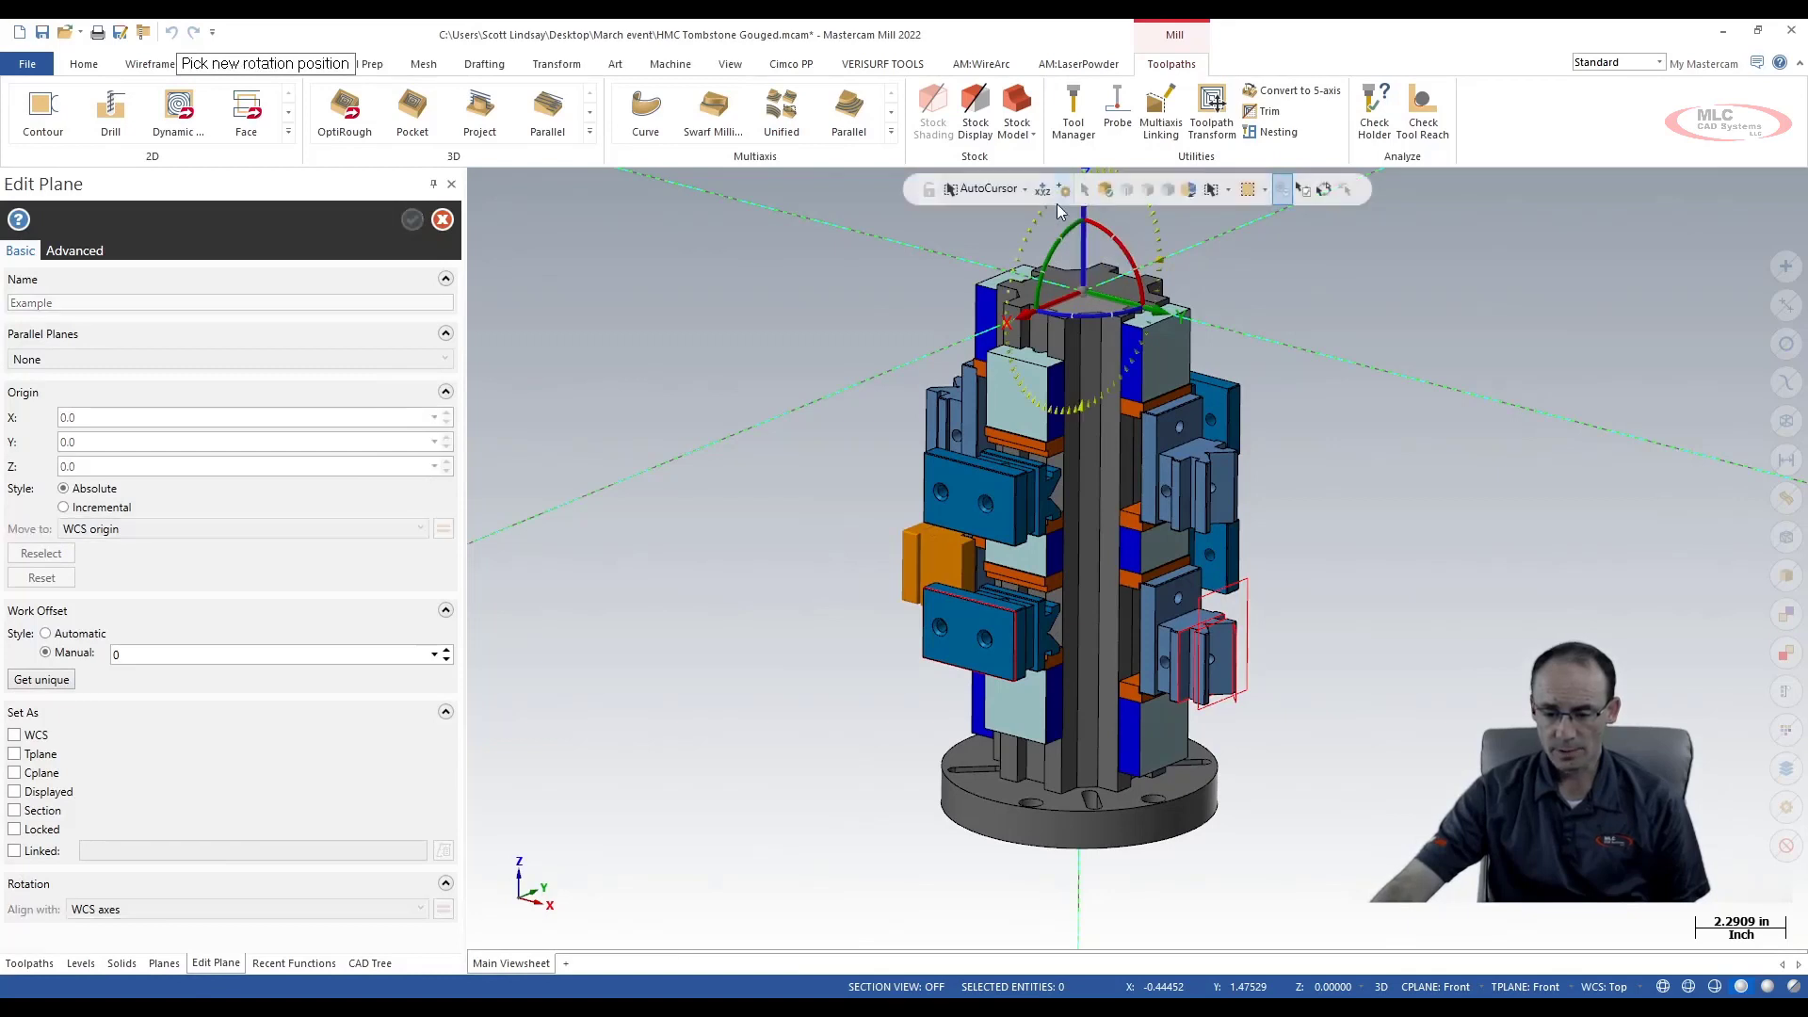
pyautogui.click(1008, 322)
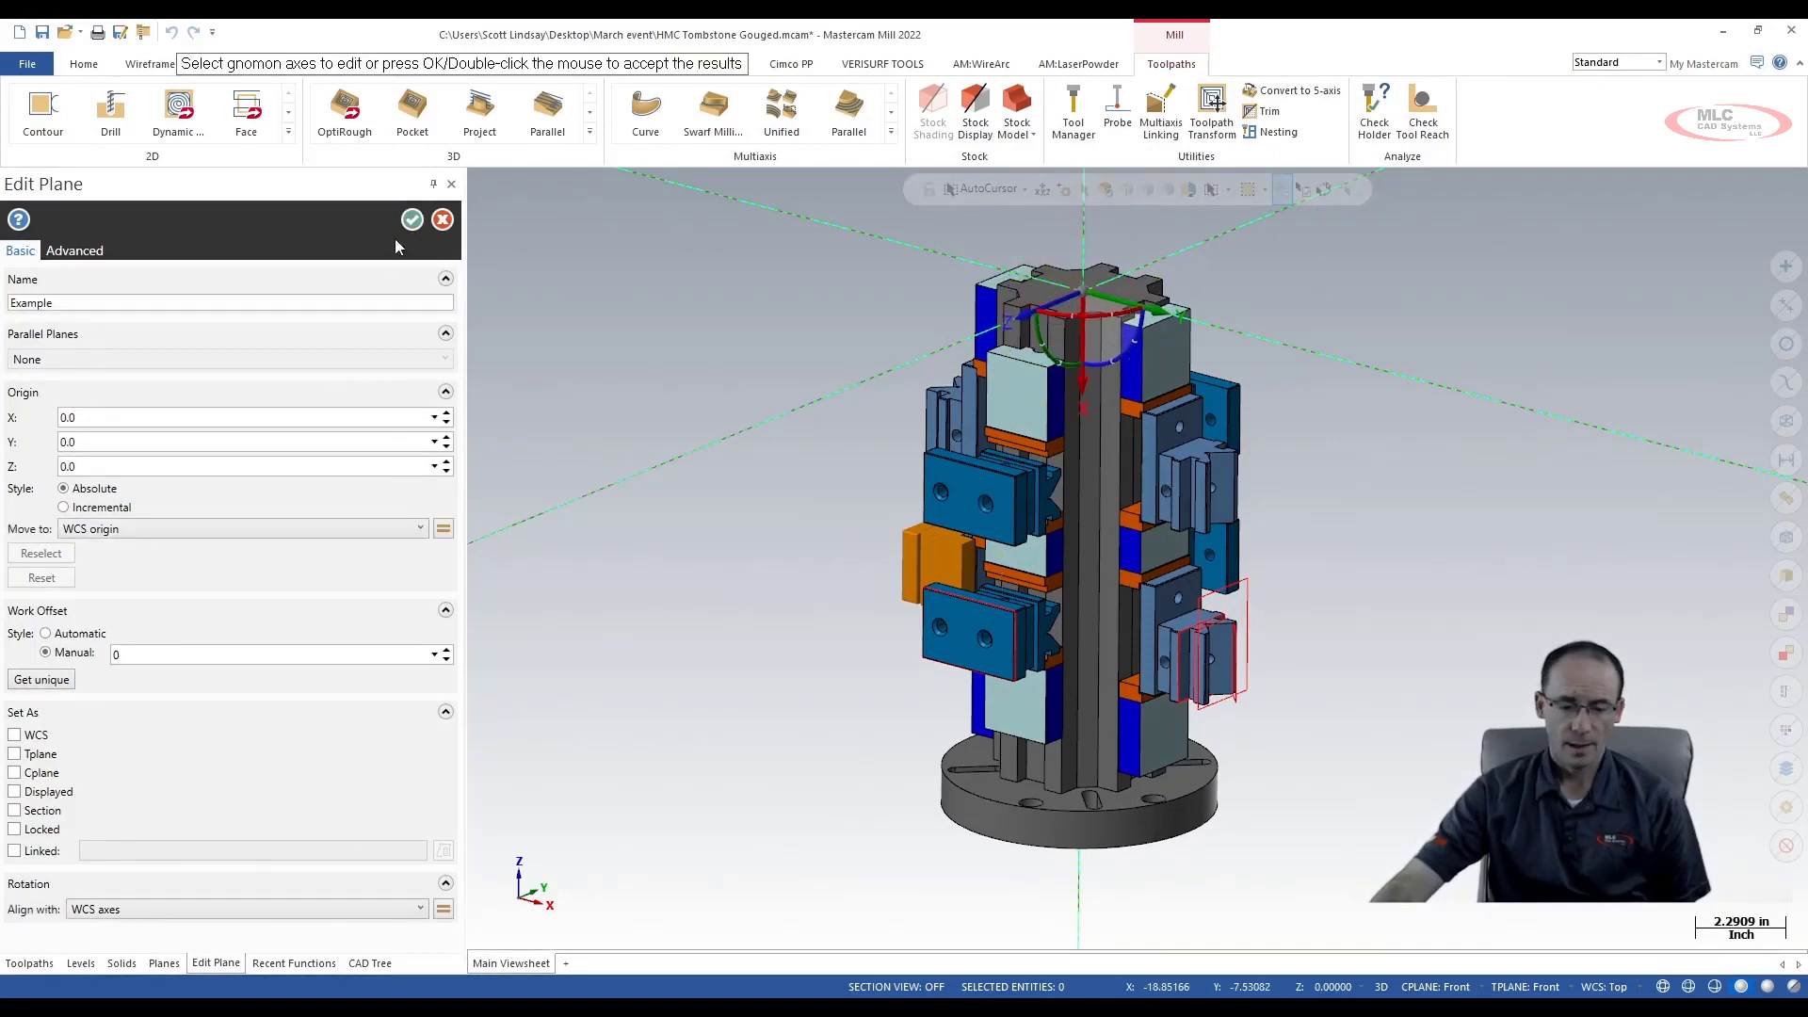
pyautogui.click(412, 221)
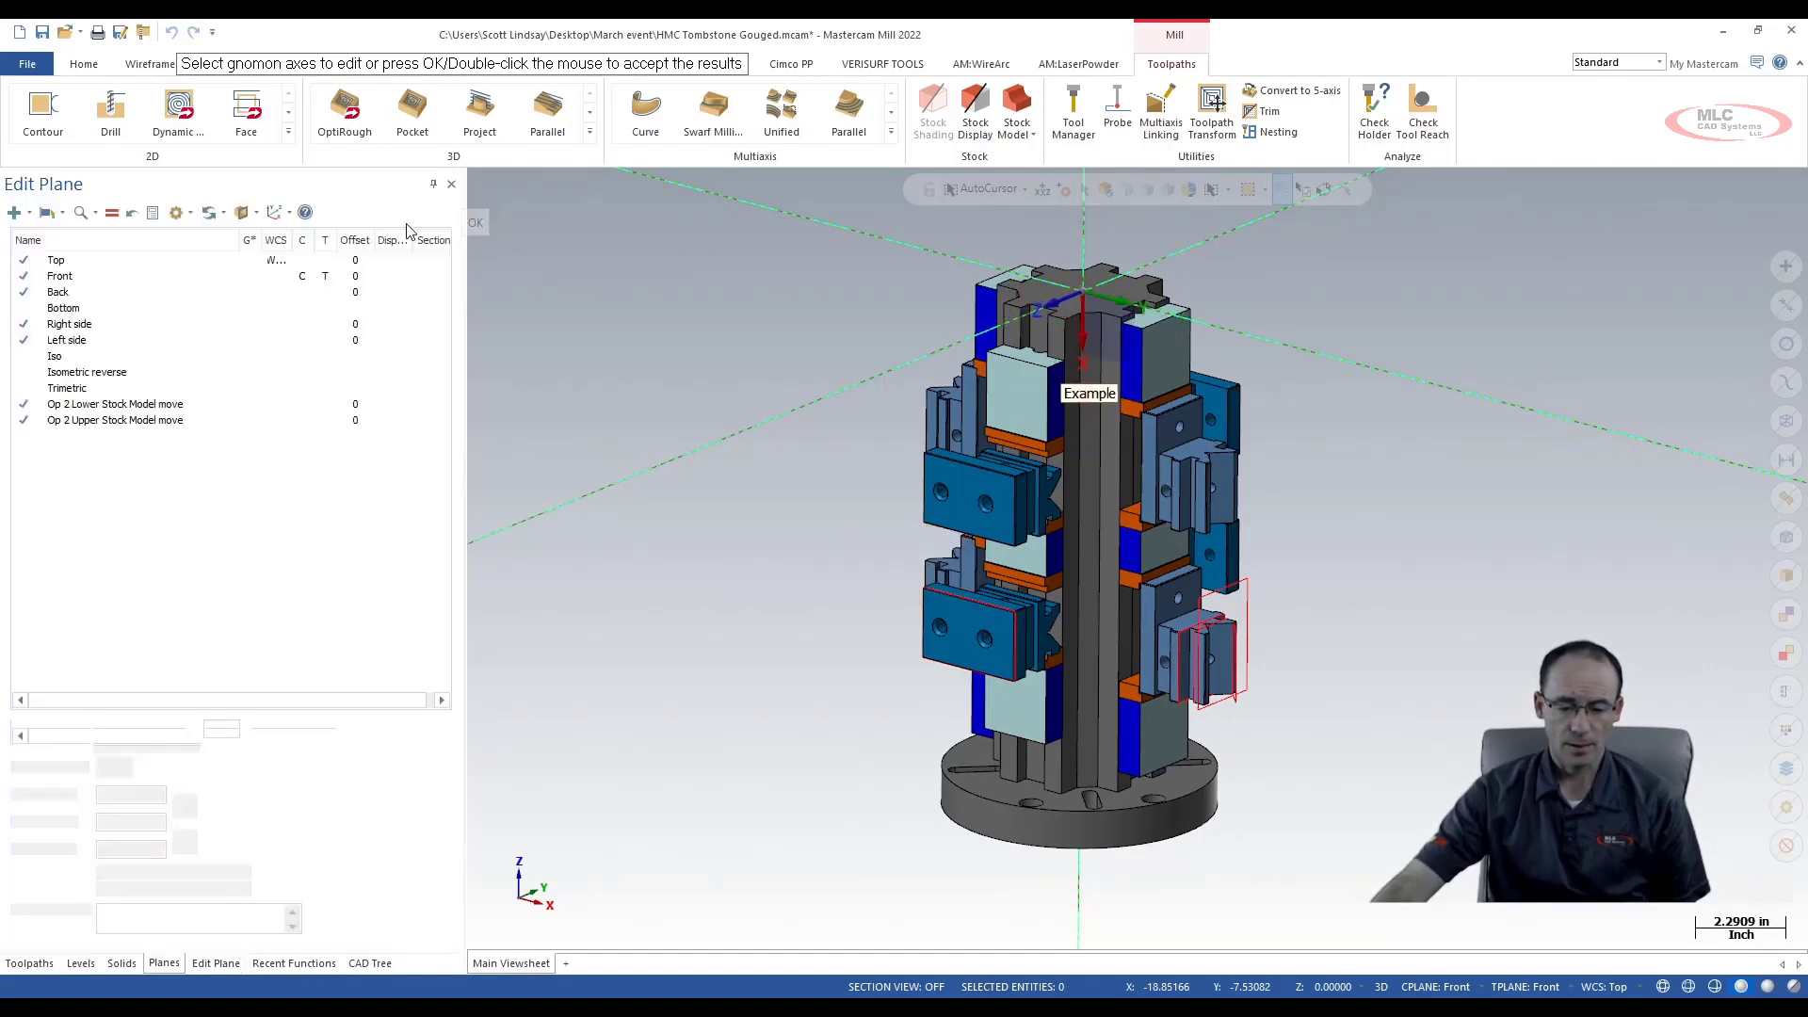
# Regenerate the example stock model with the edited plane and inspect the repositioned stock from several sides
pyautogui.click(34, 962)
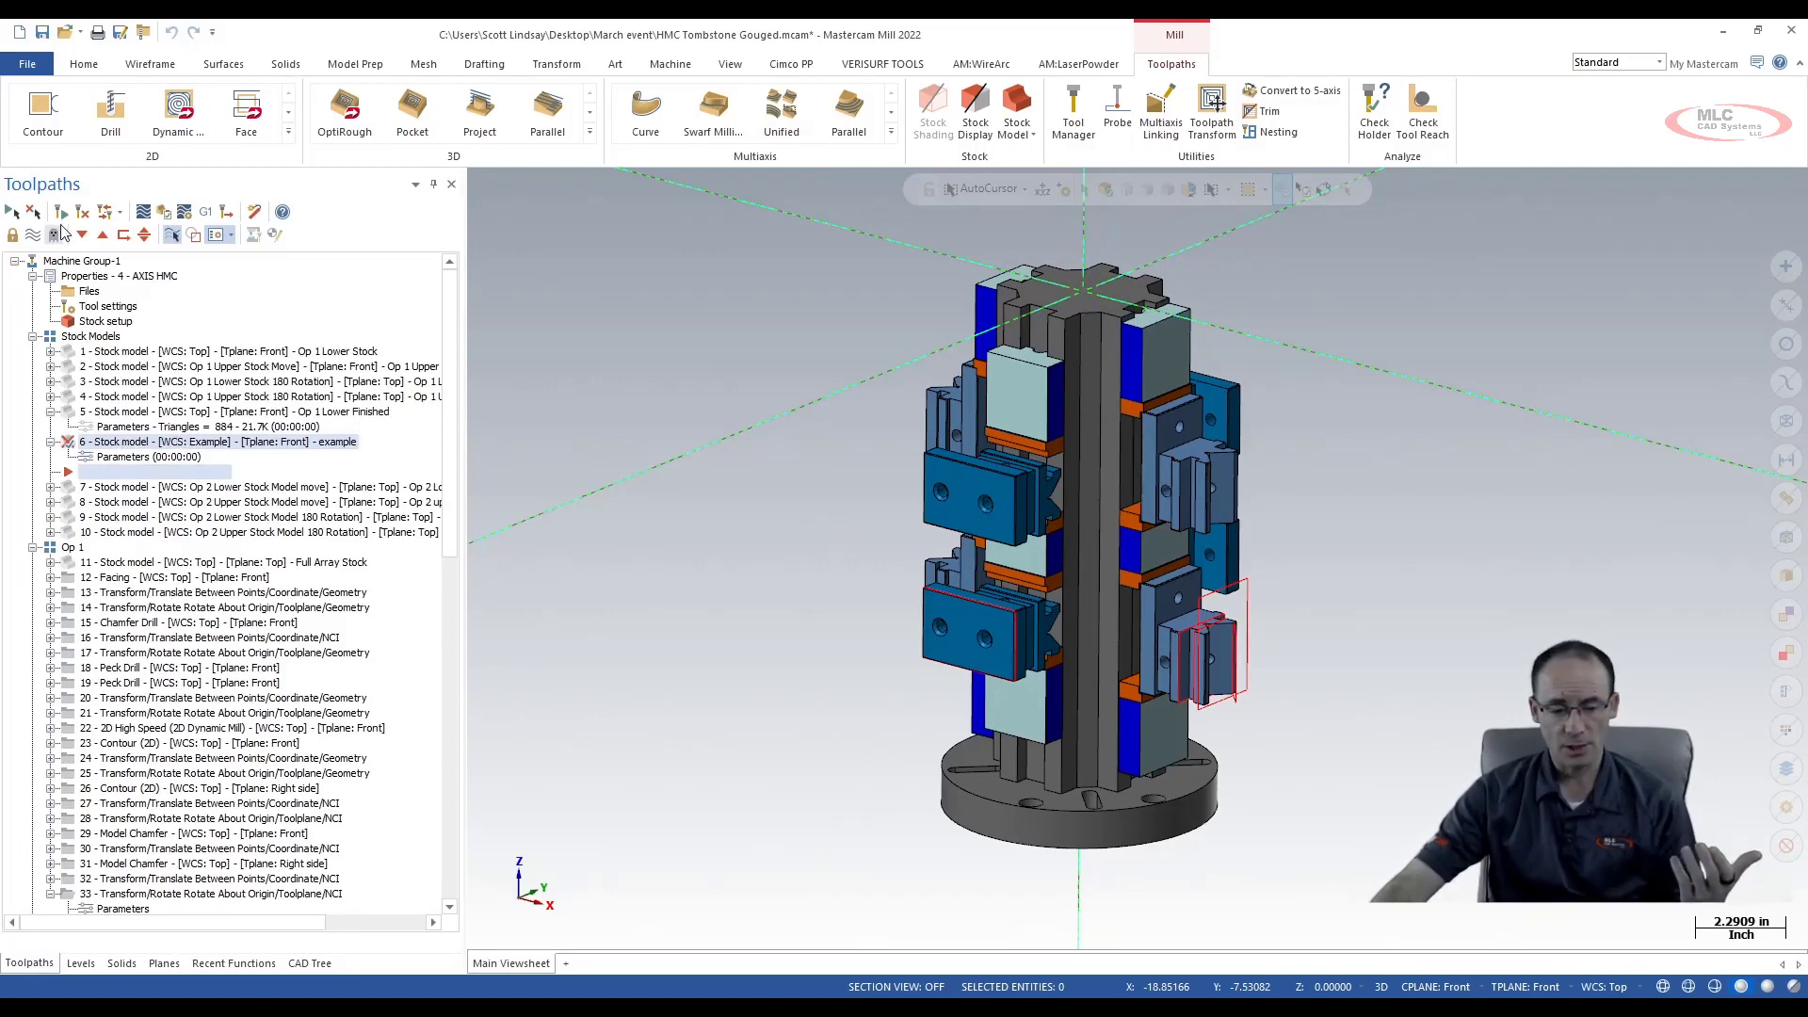
pyautogui.click(55, 235)
pyautogui.scroll(-1, 763, 687)
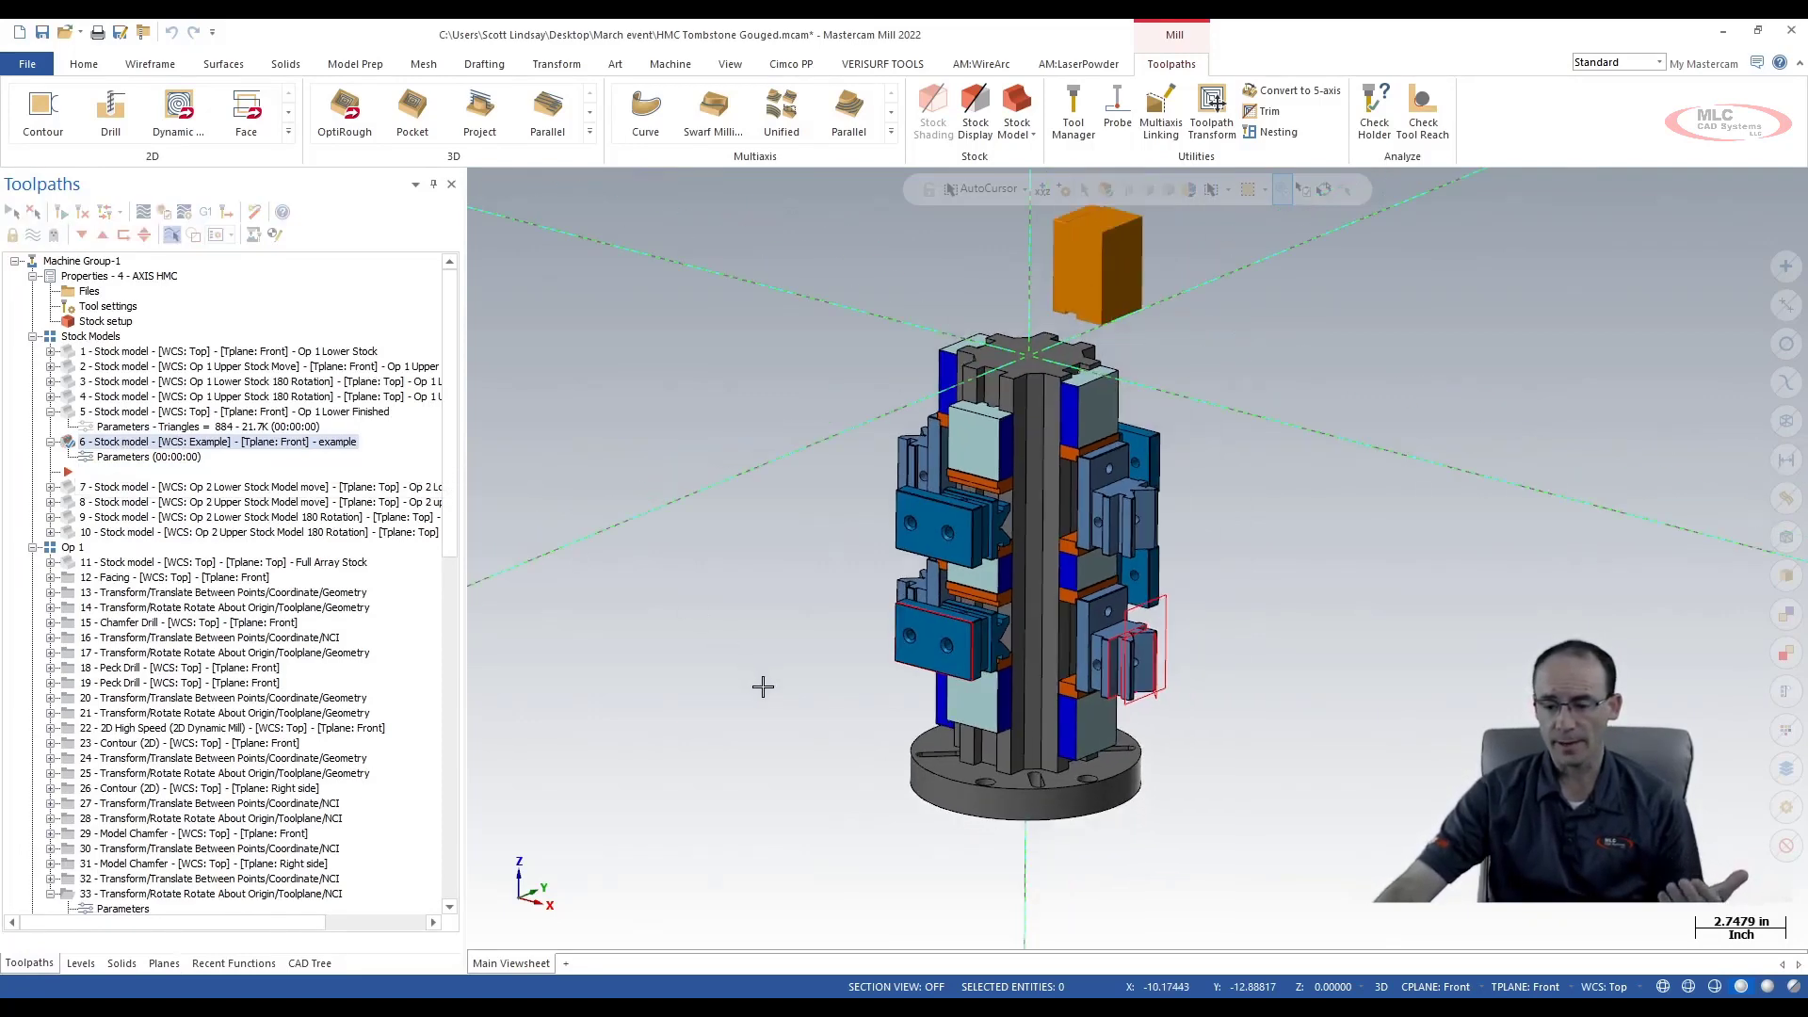
pyautogui.moveTo(771, 681); pyautogui.dragTo(889, 697, button='middle')
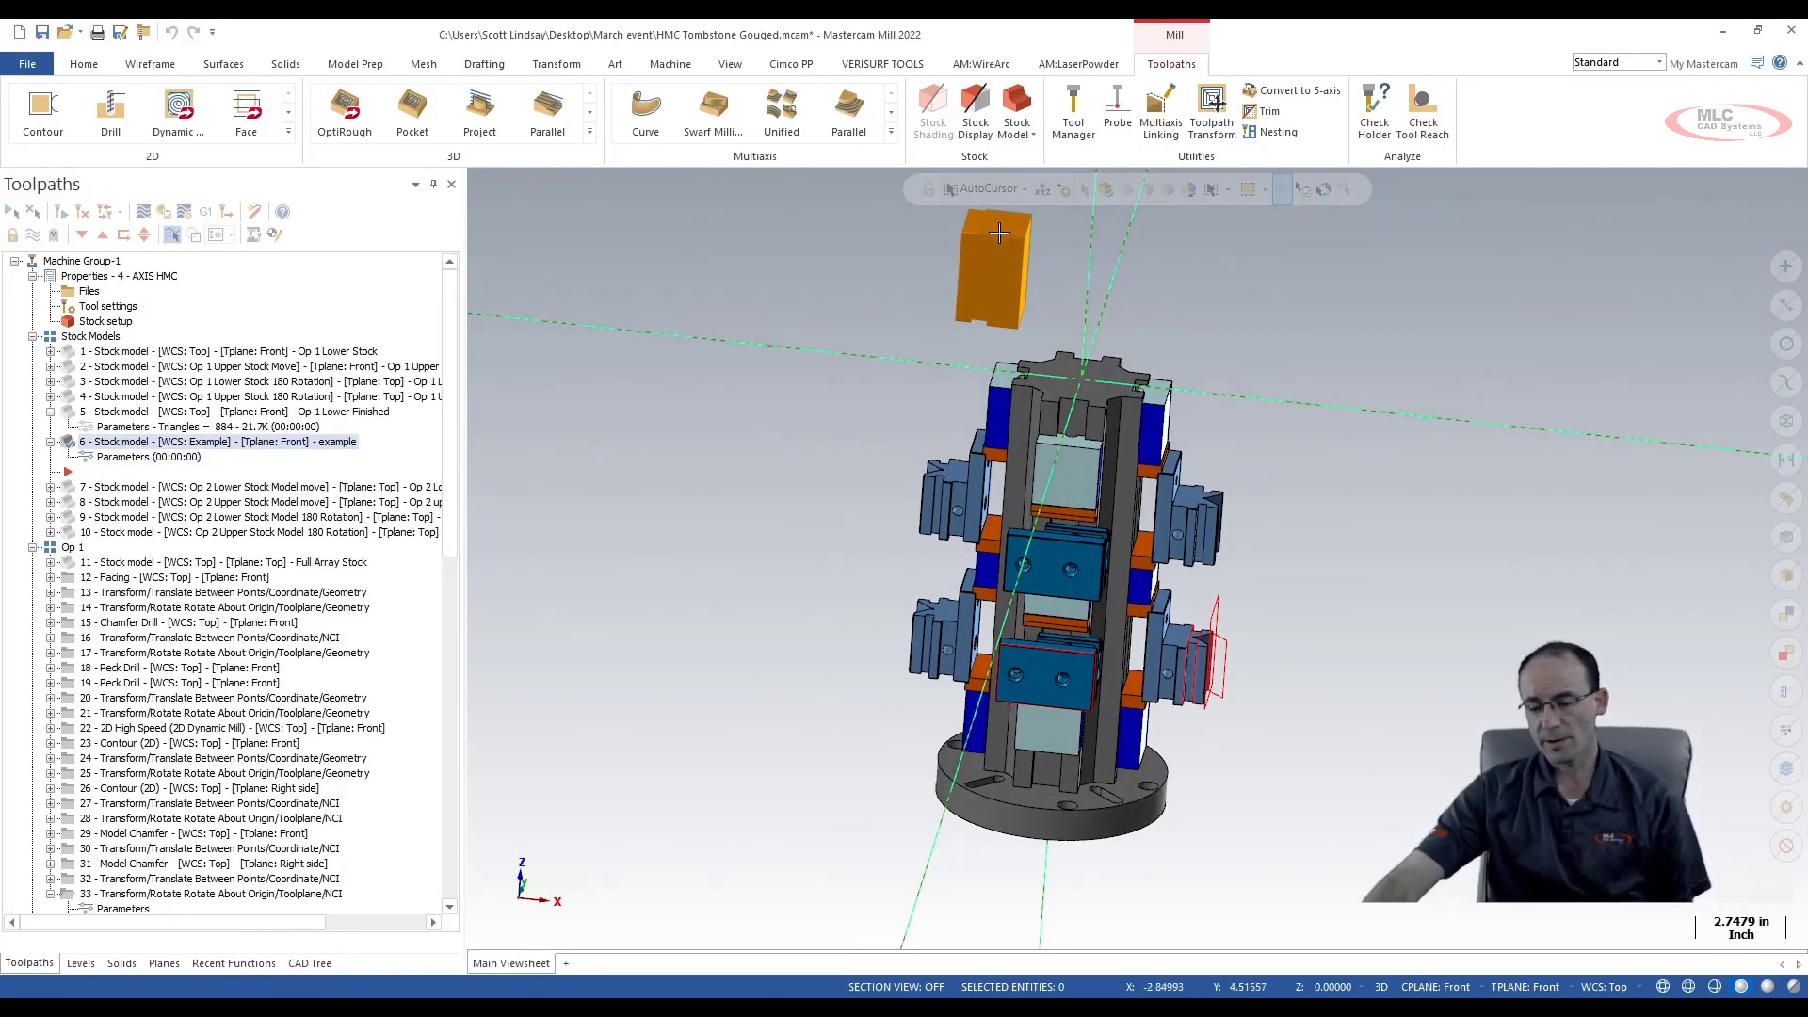
pyautogui.moveTo(1116, 253); pyautogui.dragTo(1209, 251, button='middle')
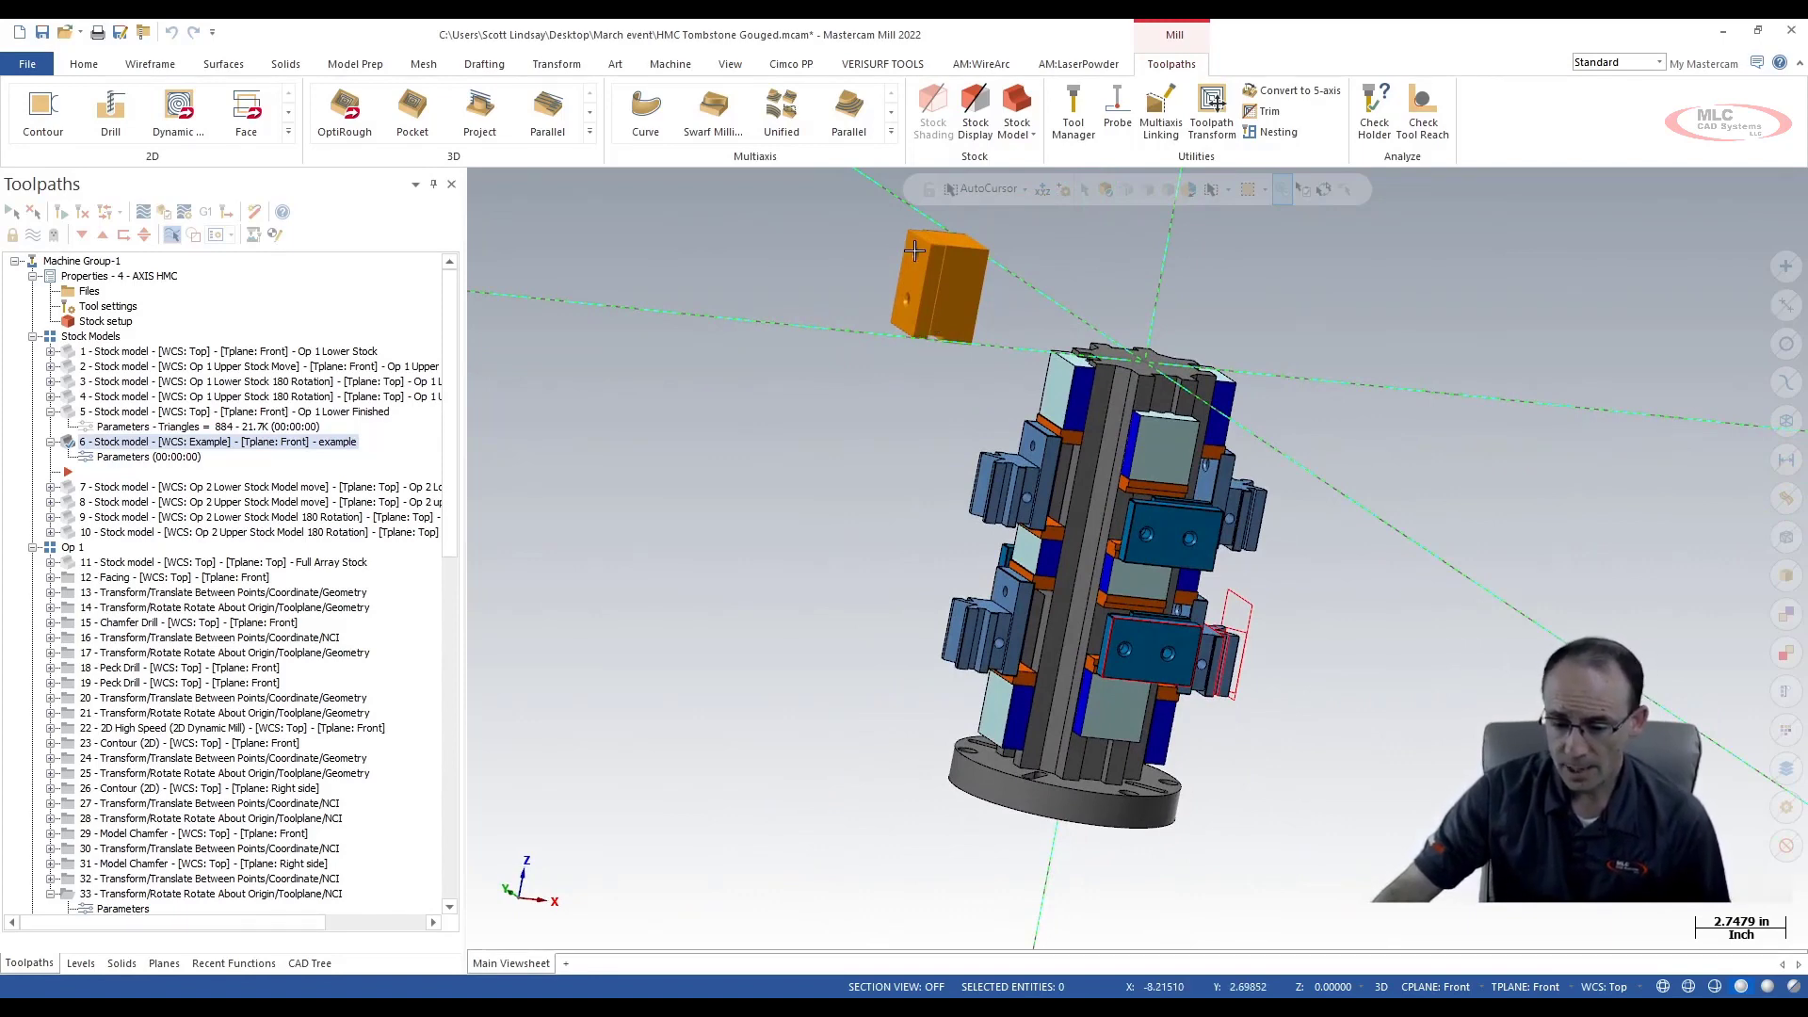
pyautogui.moveTo(1257, 603); pyautogui.dragTo(1189, 607, button='middle')
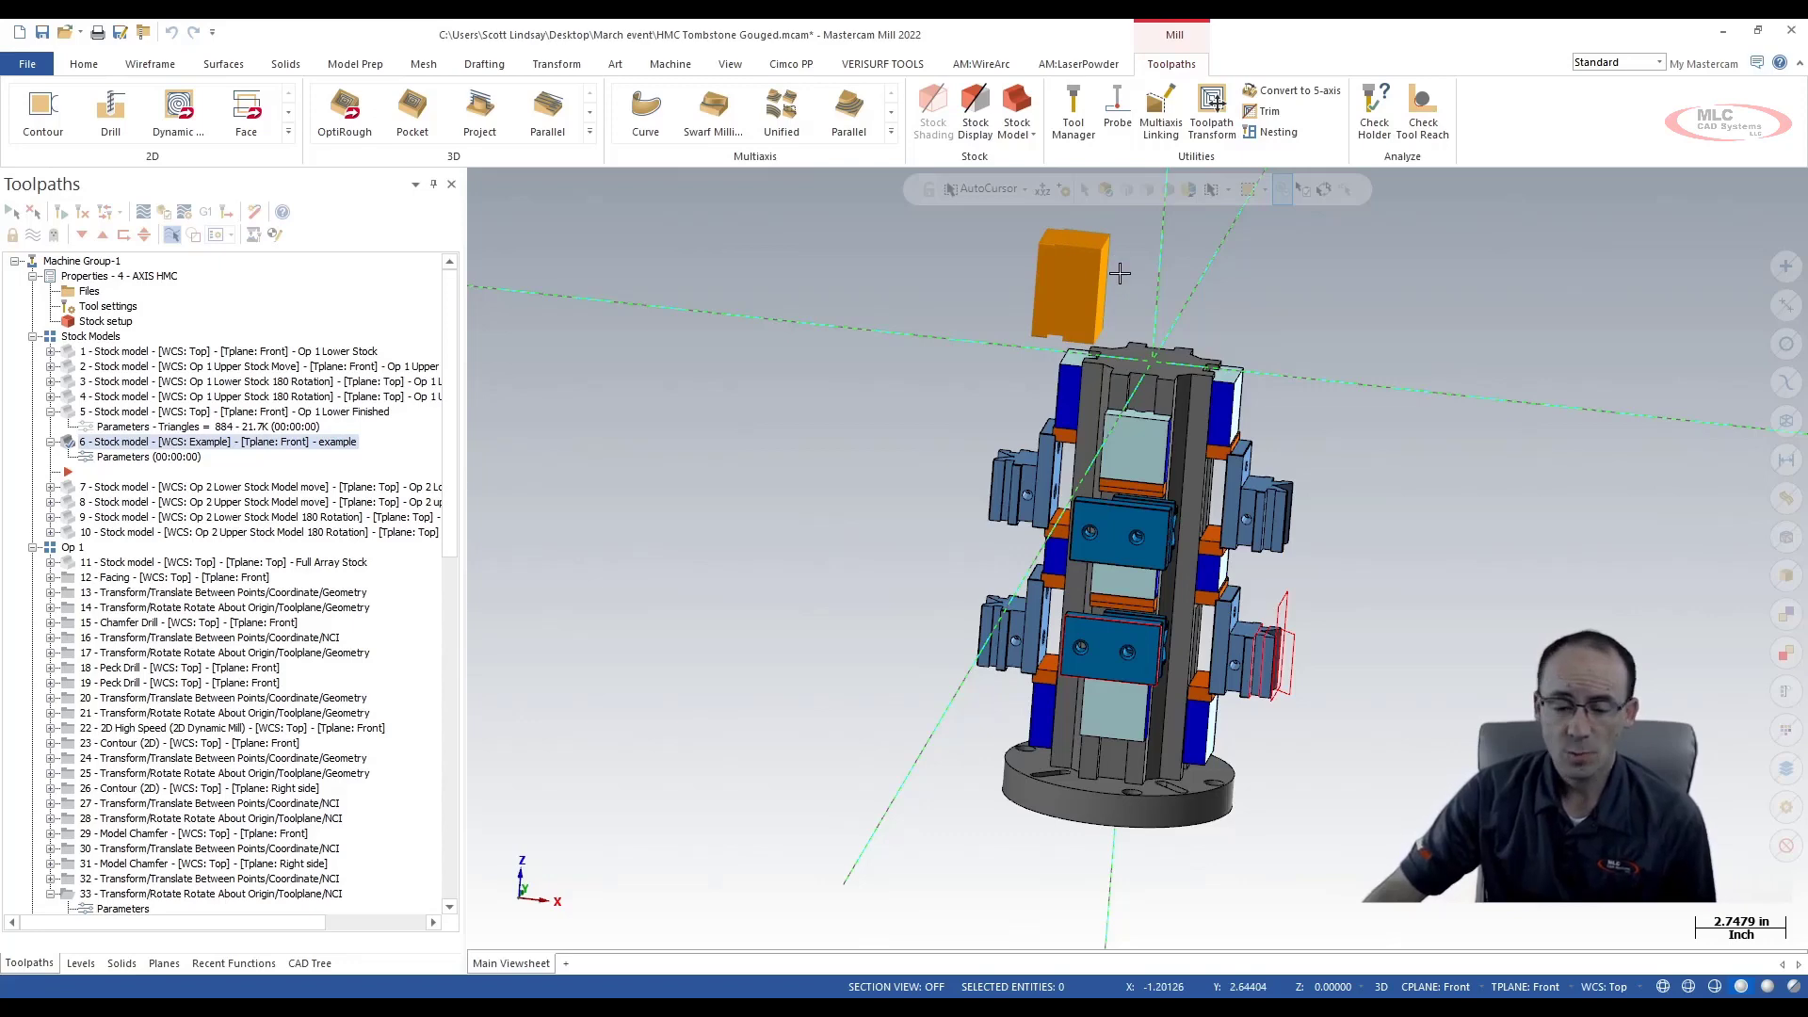
pyautogui.moveTo(848, 367); pyautogui.dragTo(949, 387, button='middle')
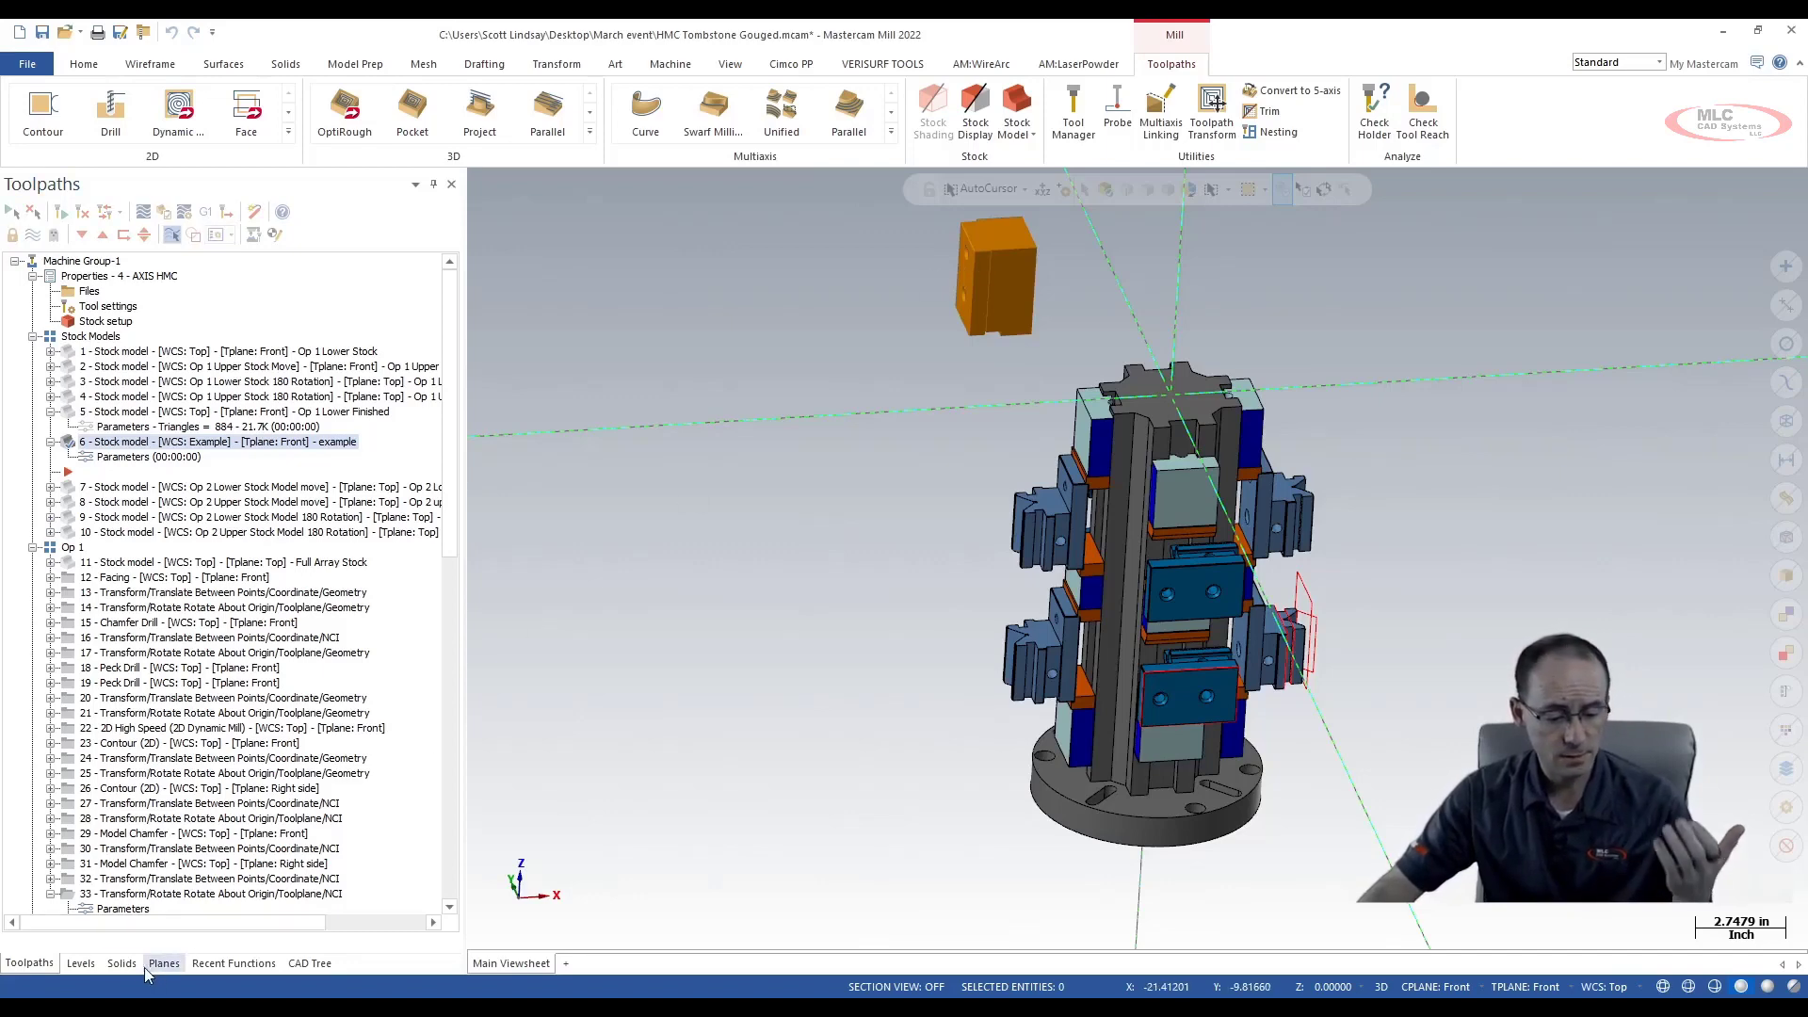
# Make a new level 200 active and convert the example stock model to a mesh
pyautogui.click(81, 964)
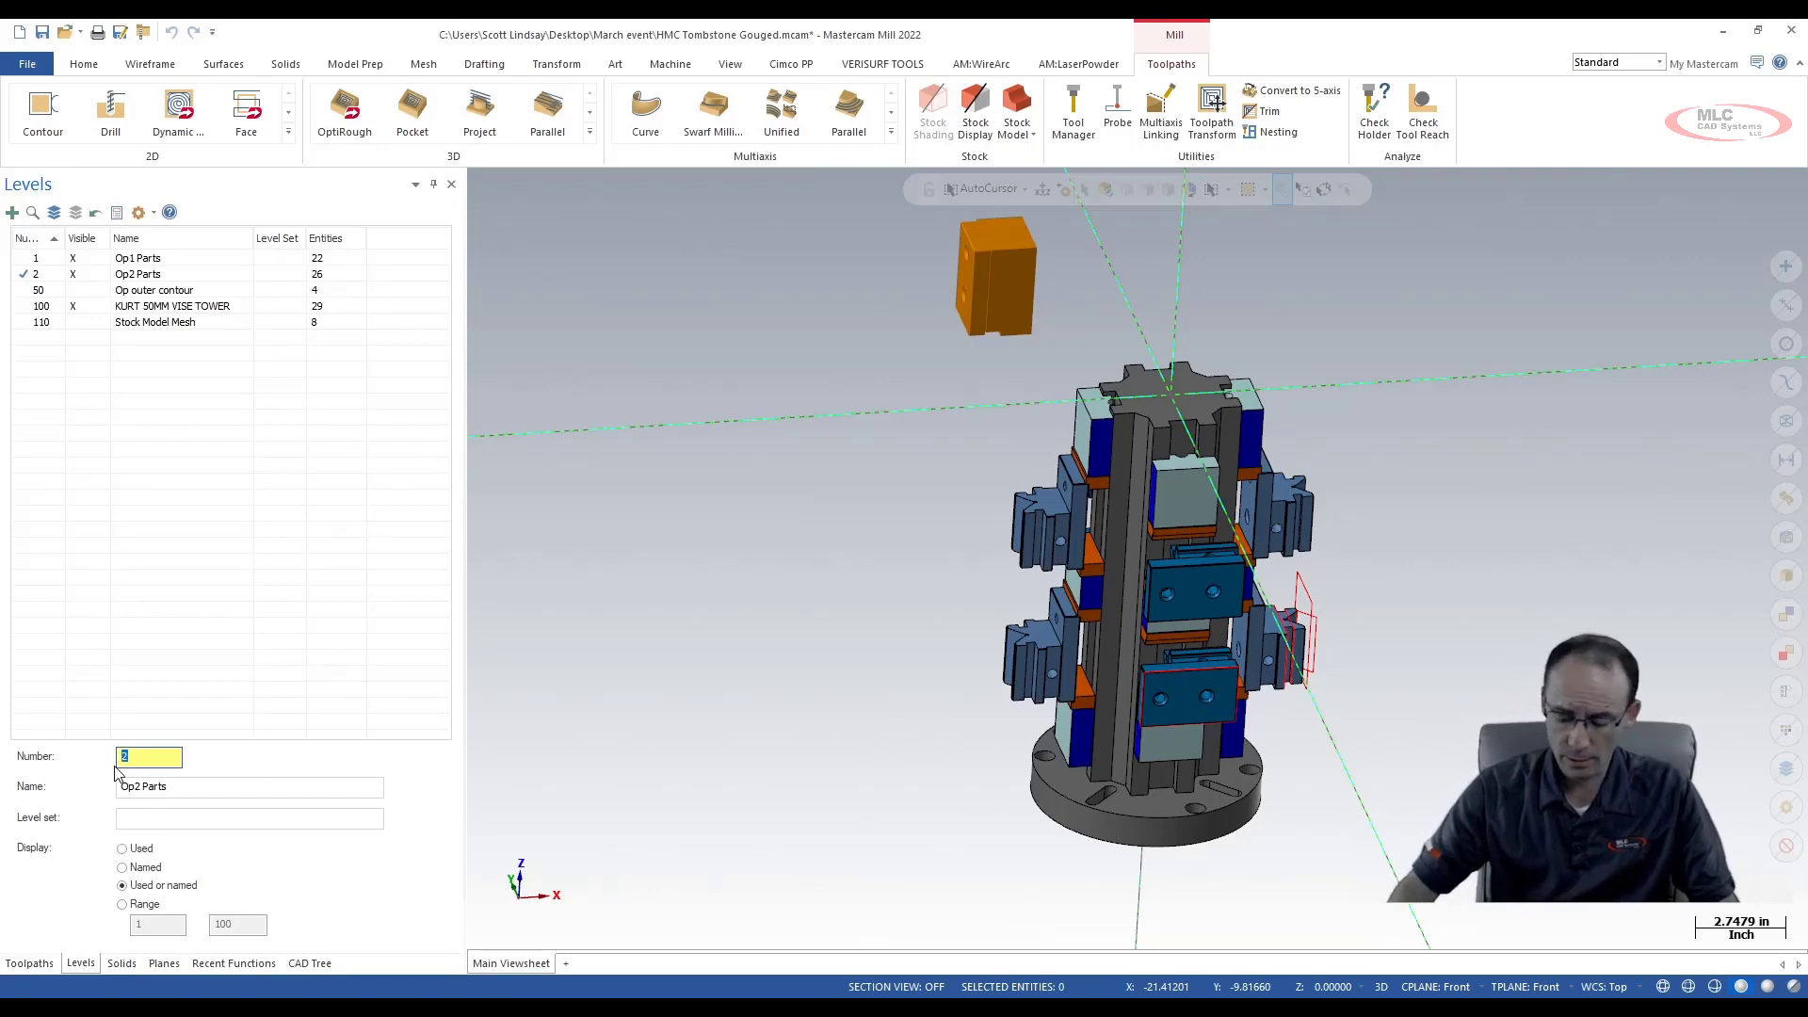
pyautogui.press('Return')
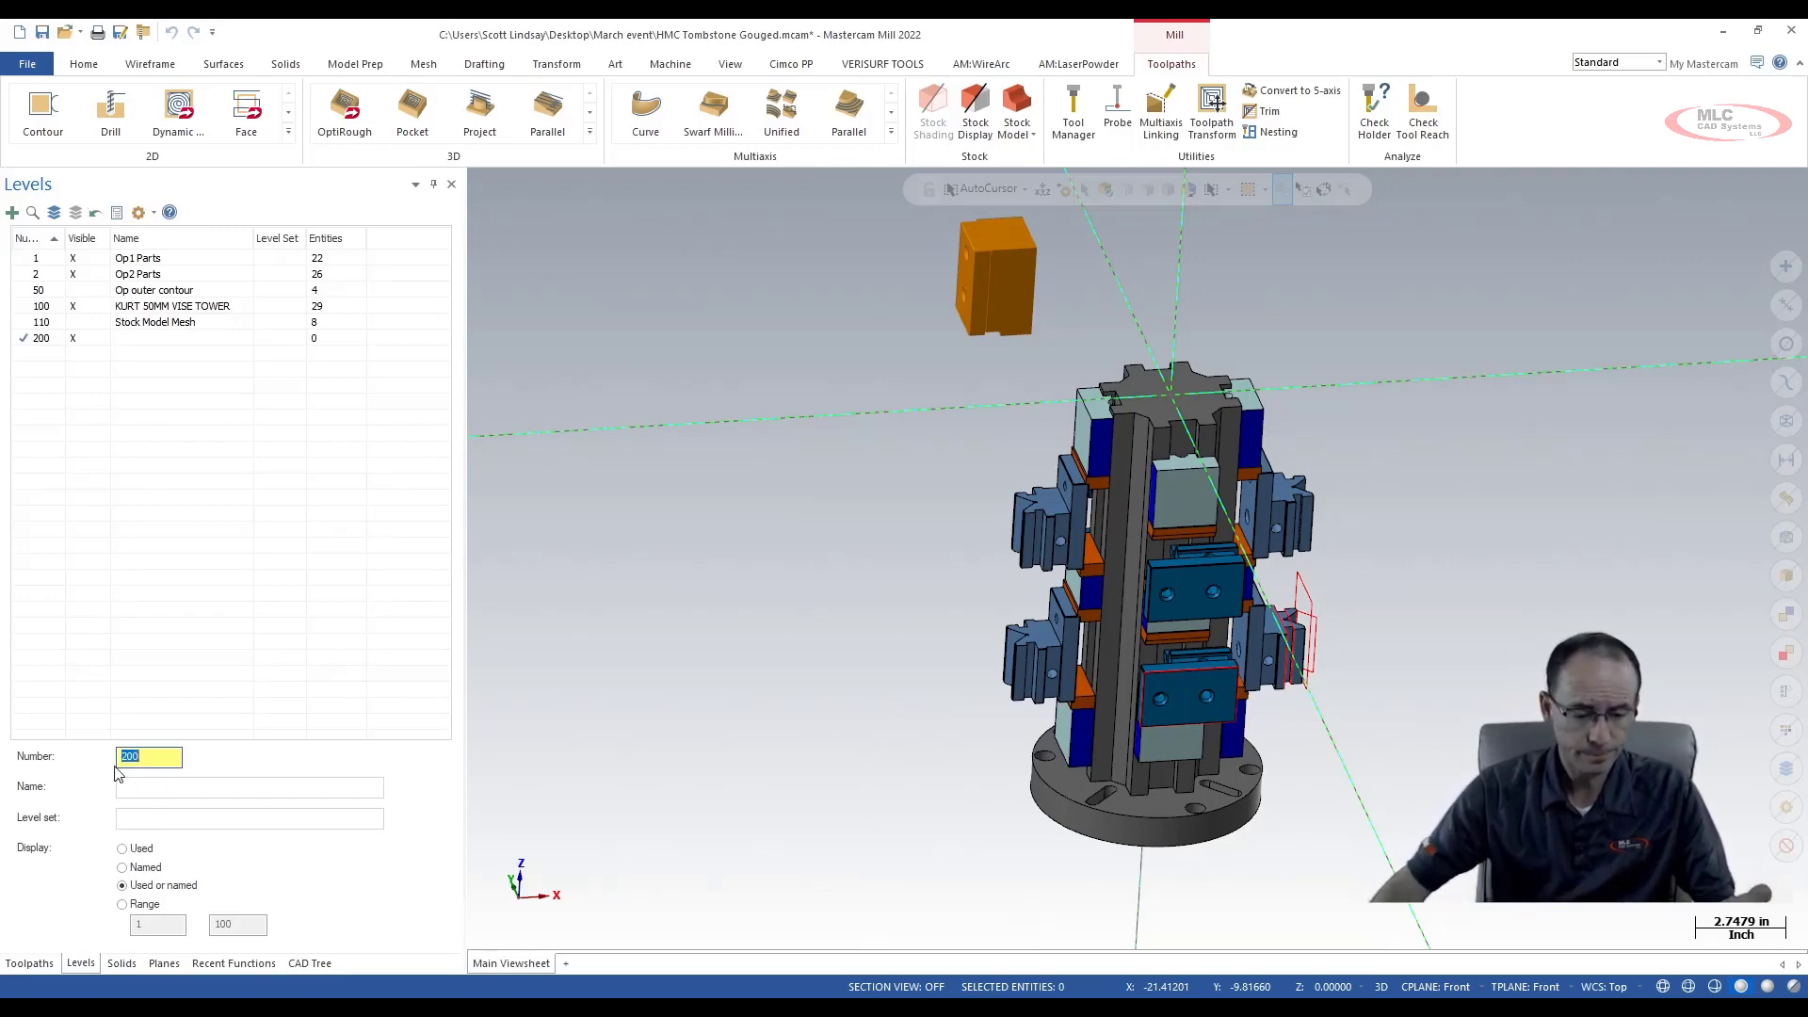
pyautogui.click(29, 964)
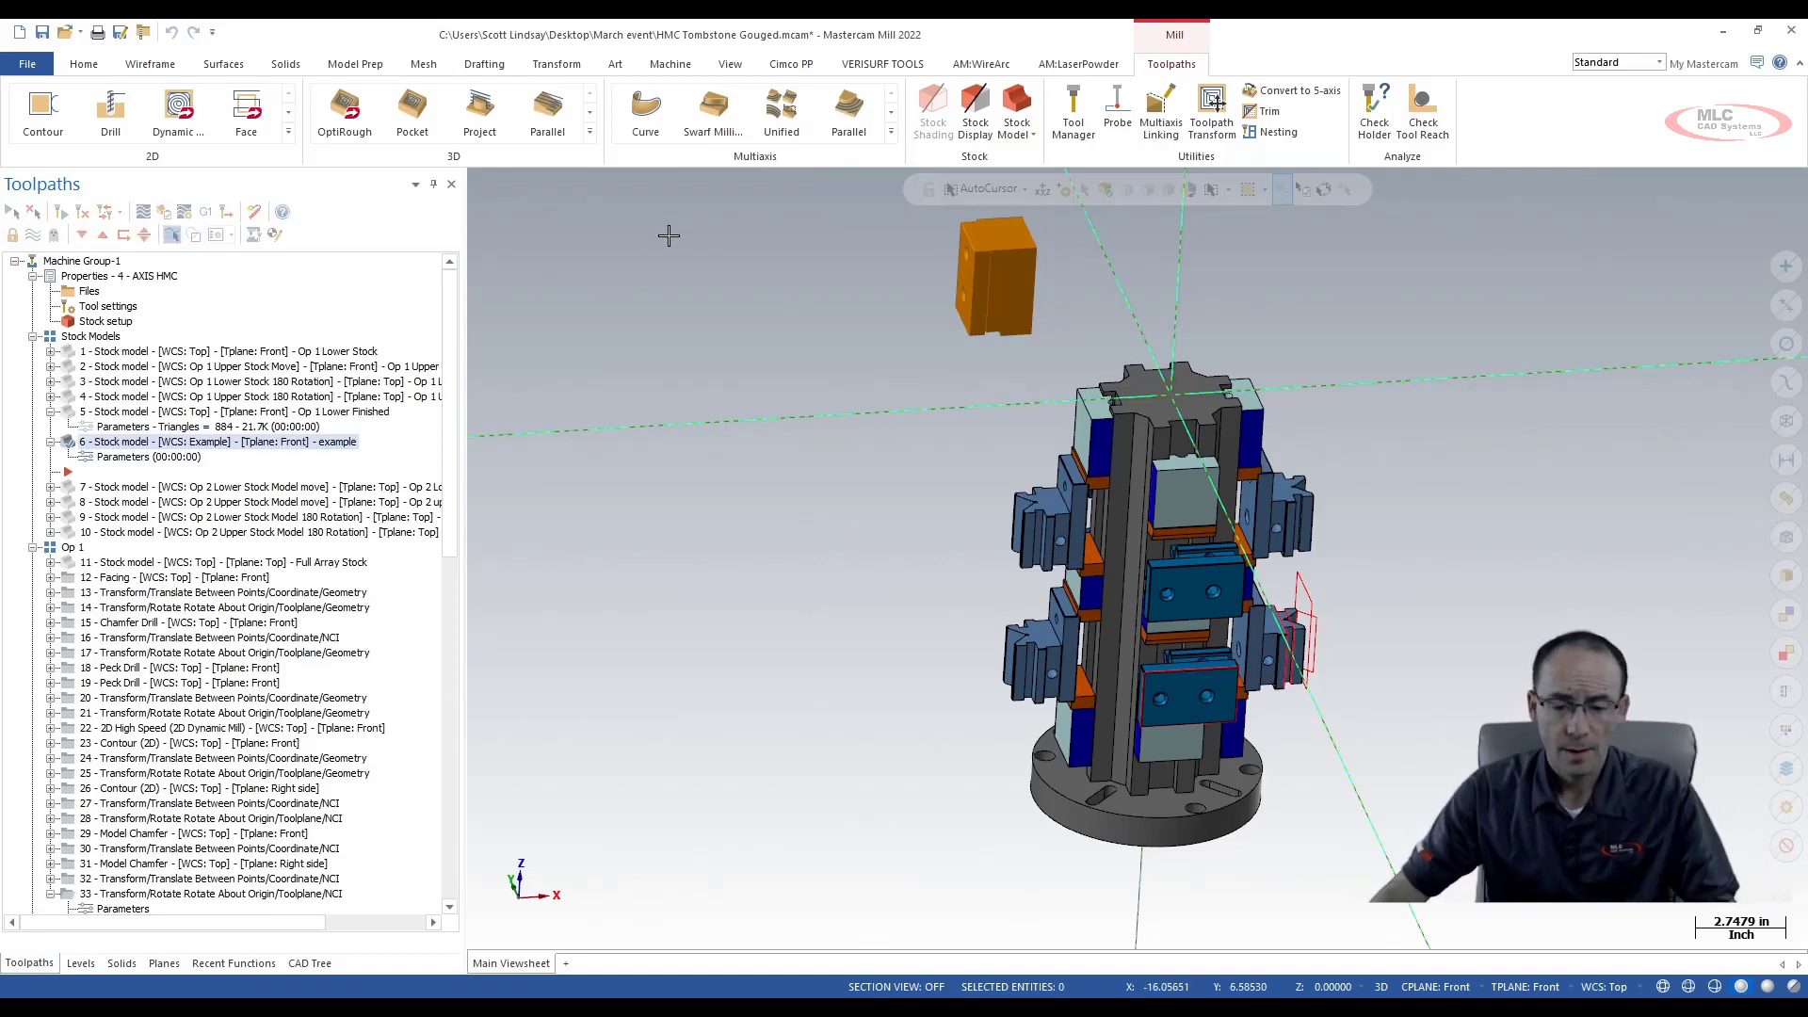
pyautogui.click(1033, 137)
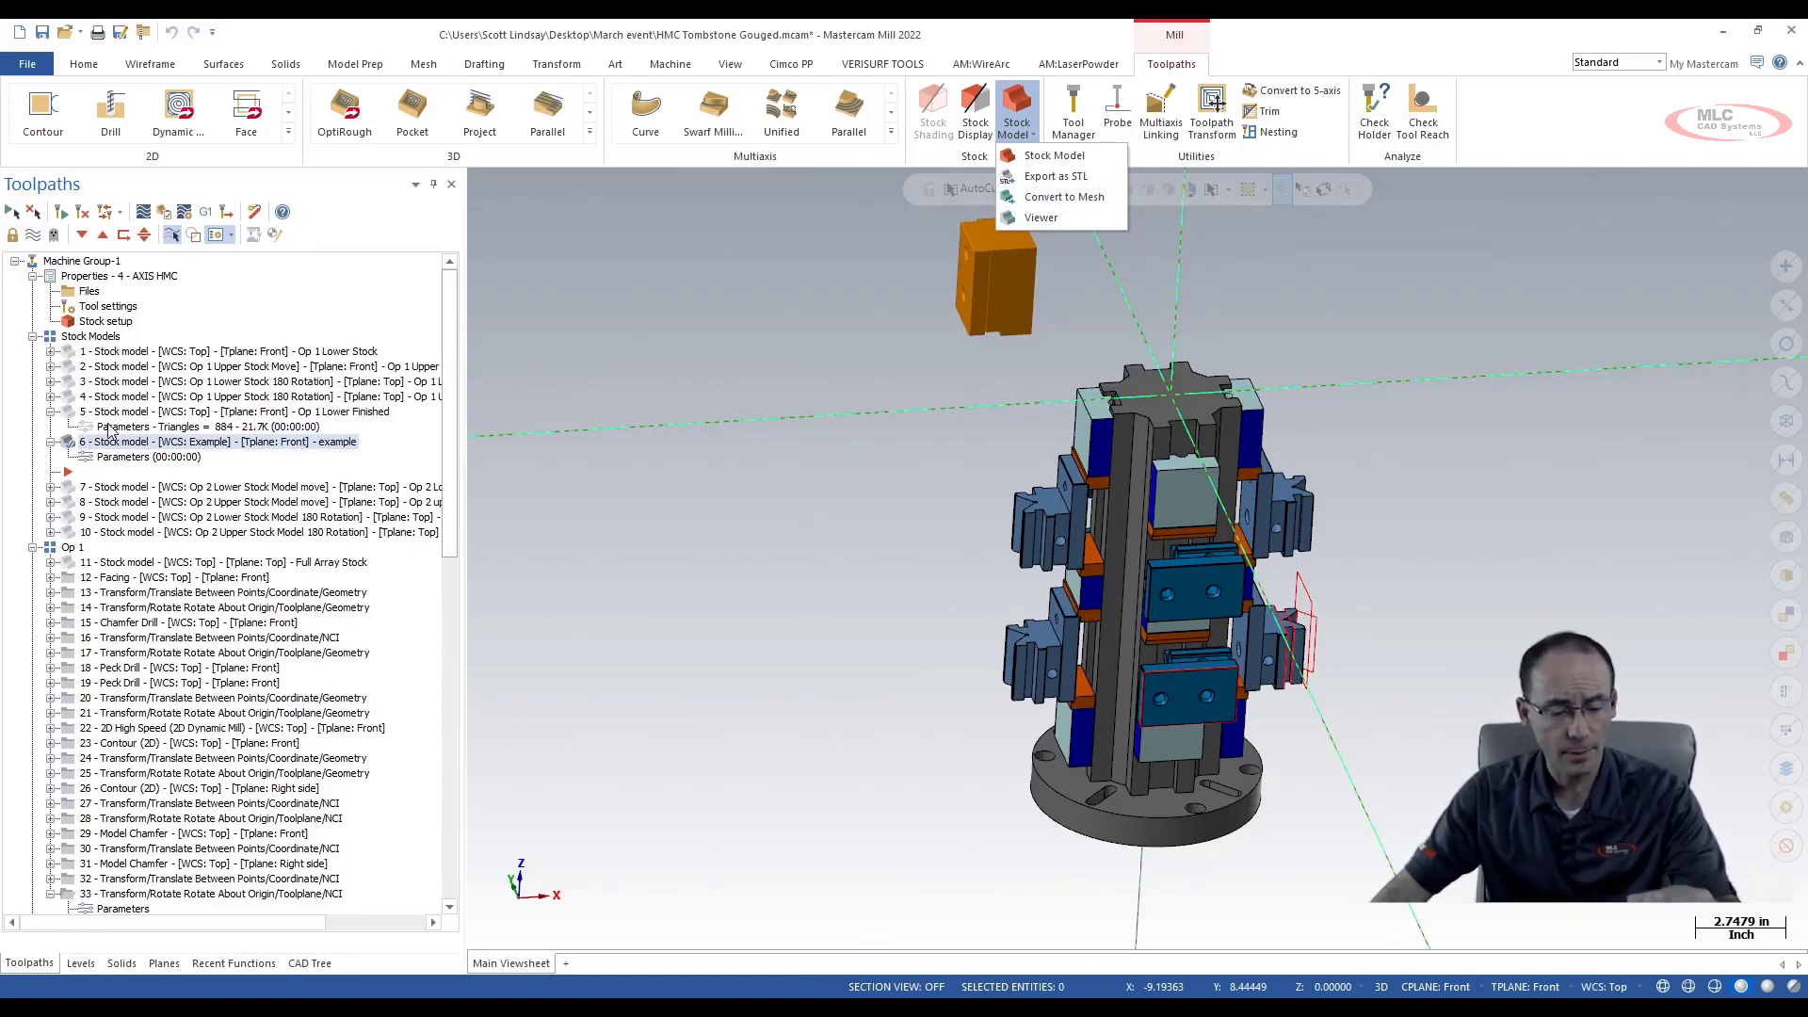
pyautogui.click(1062, 197)
pyautogui.click(1006, 289)
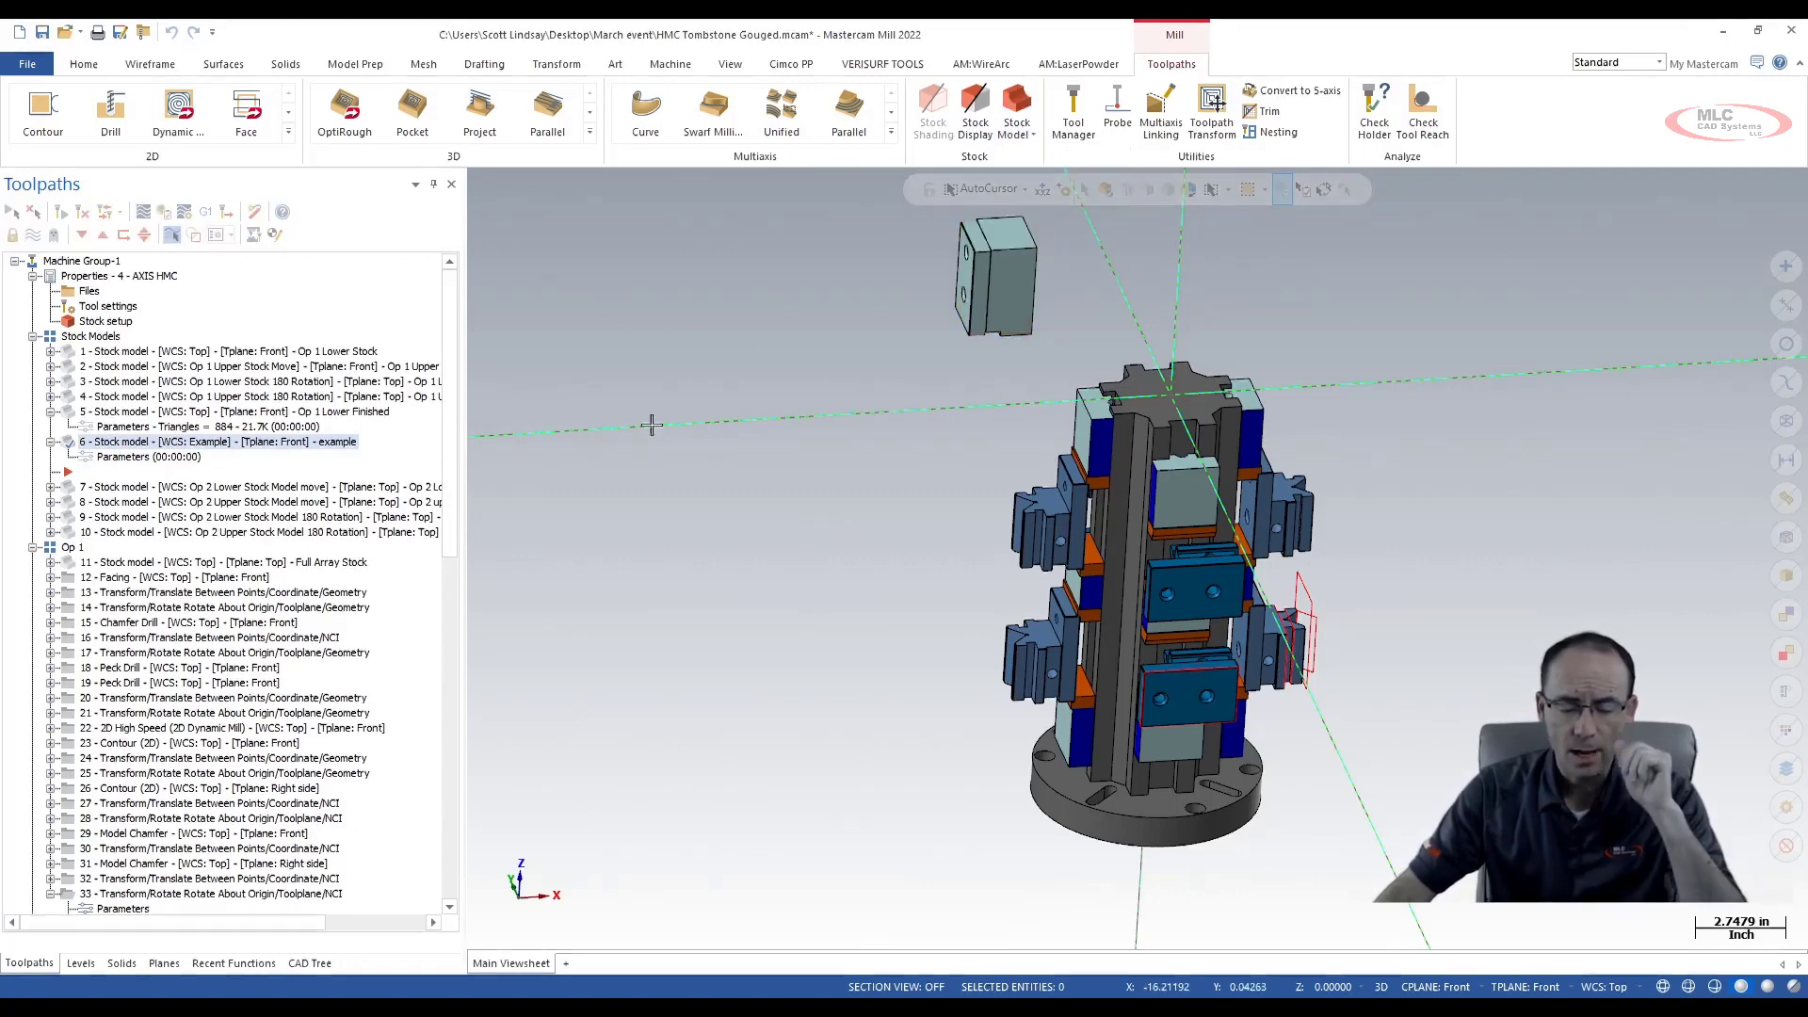
# Create a curve on one edge around the upper hole of the converted mesh
pyautogui.moveTo(1069, 350); pyautogui.dragTo(1158, 328, button='middle')
pyautogui.click(1133, 340)
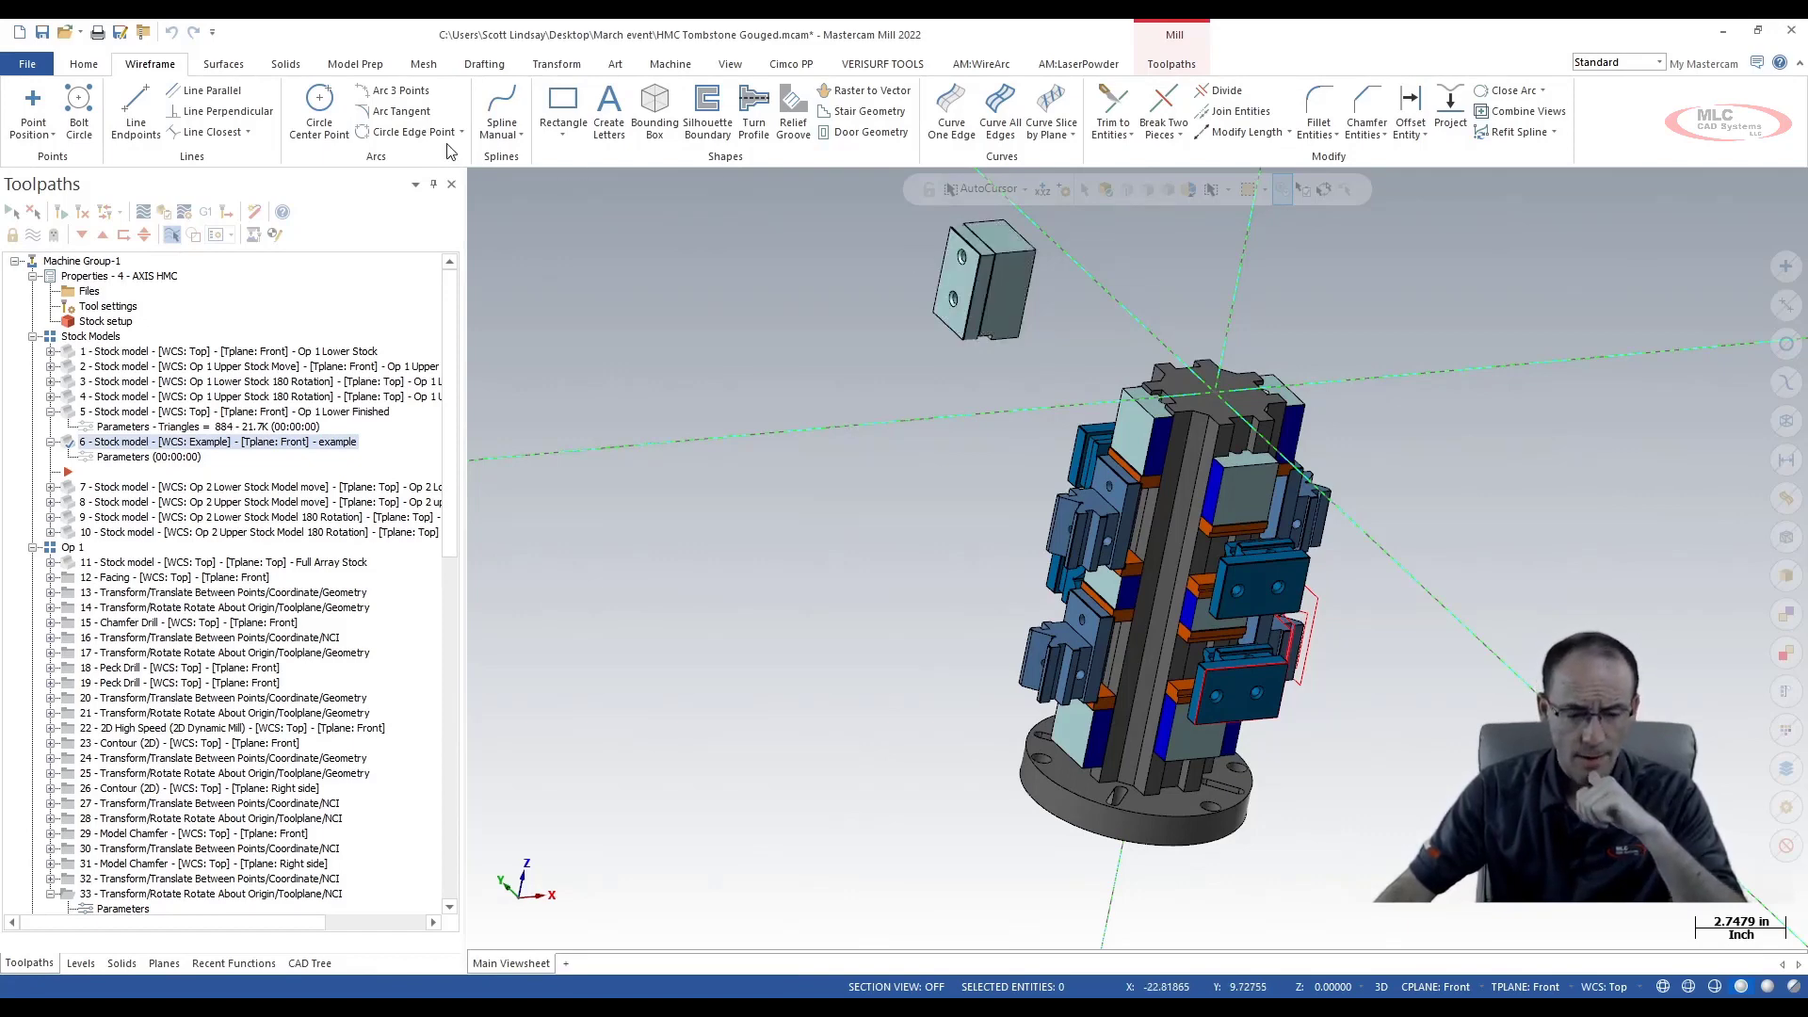
pyautogui.click(962, 137)
pyautogui.scroll(5, 963, 264)
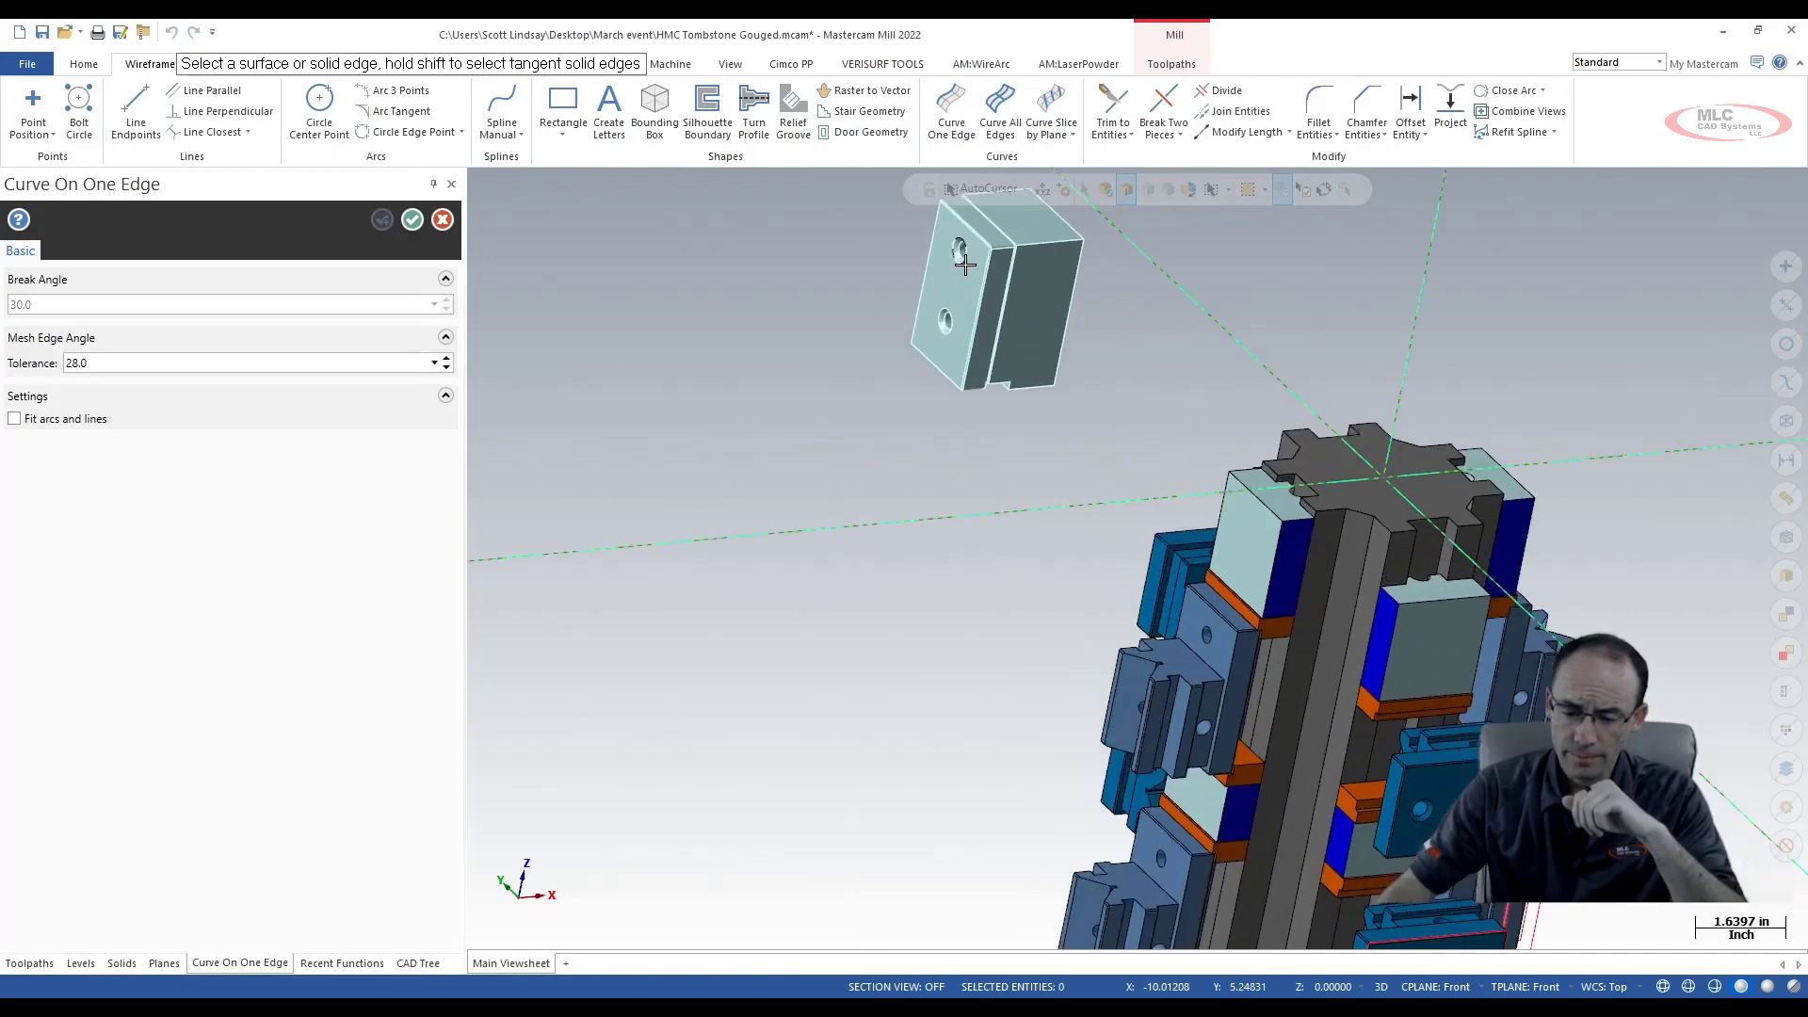
pyautogui.click(963, 266)
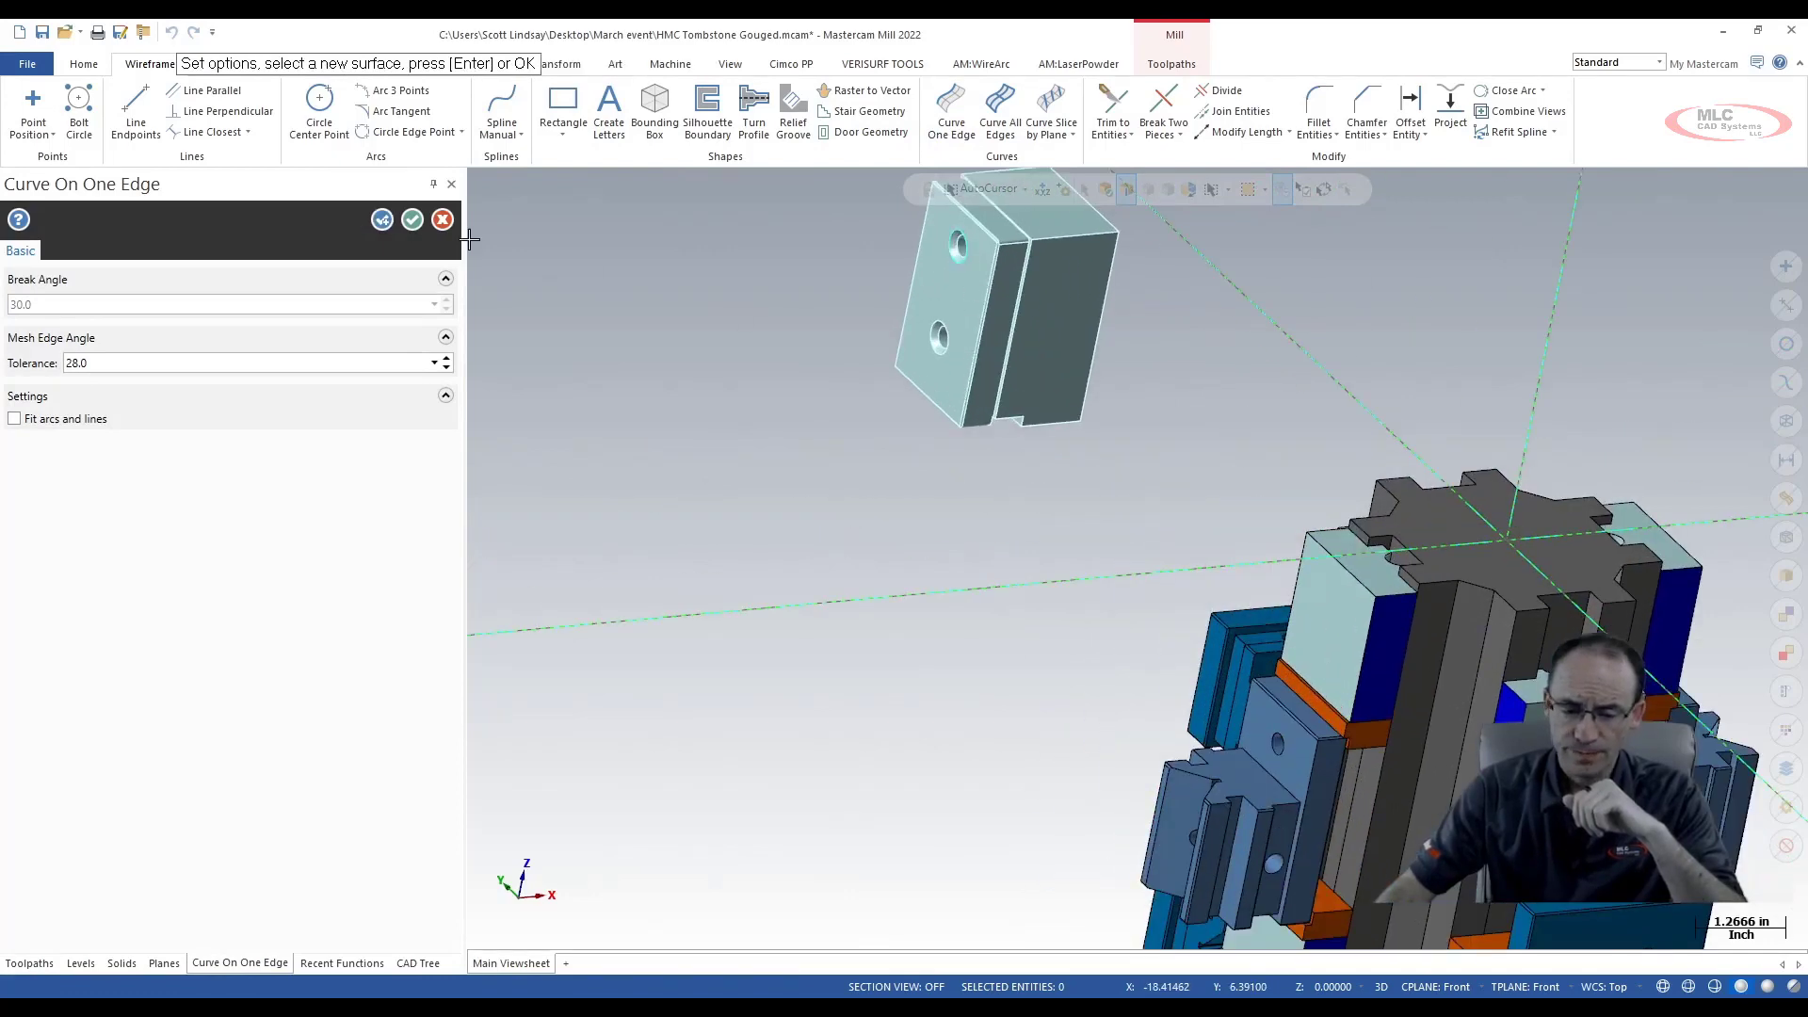
pyautogui.click(416, 222)
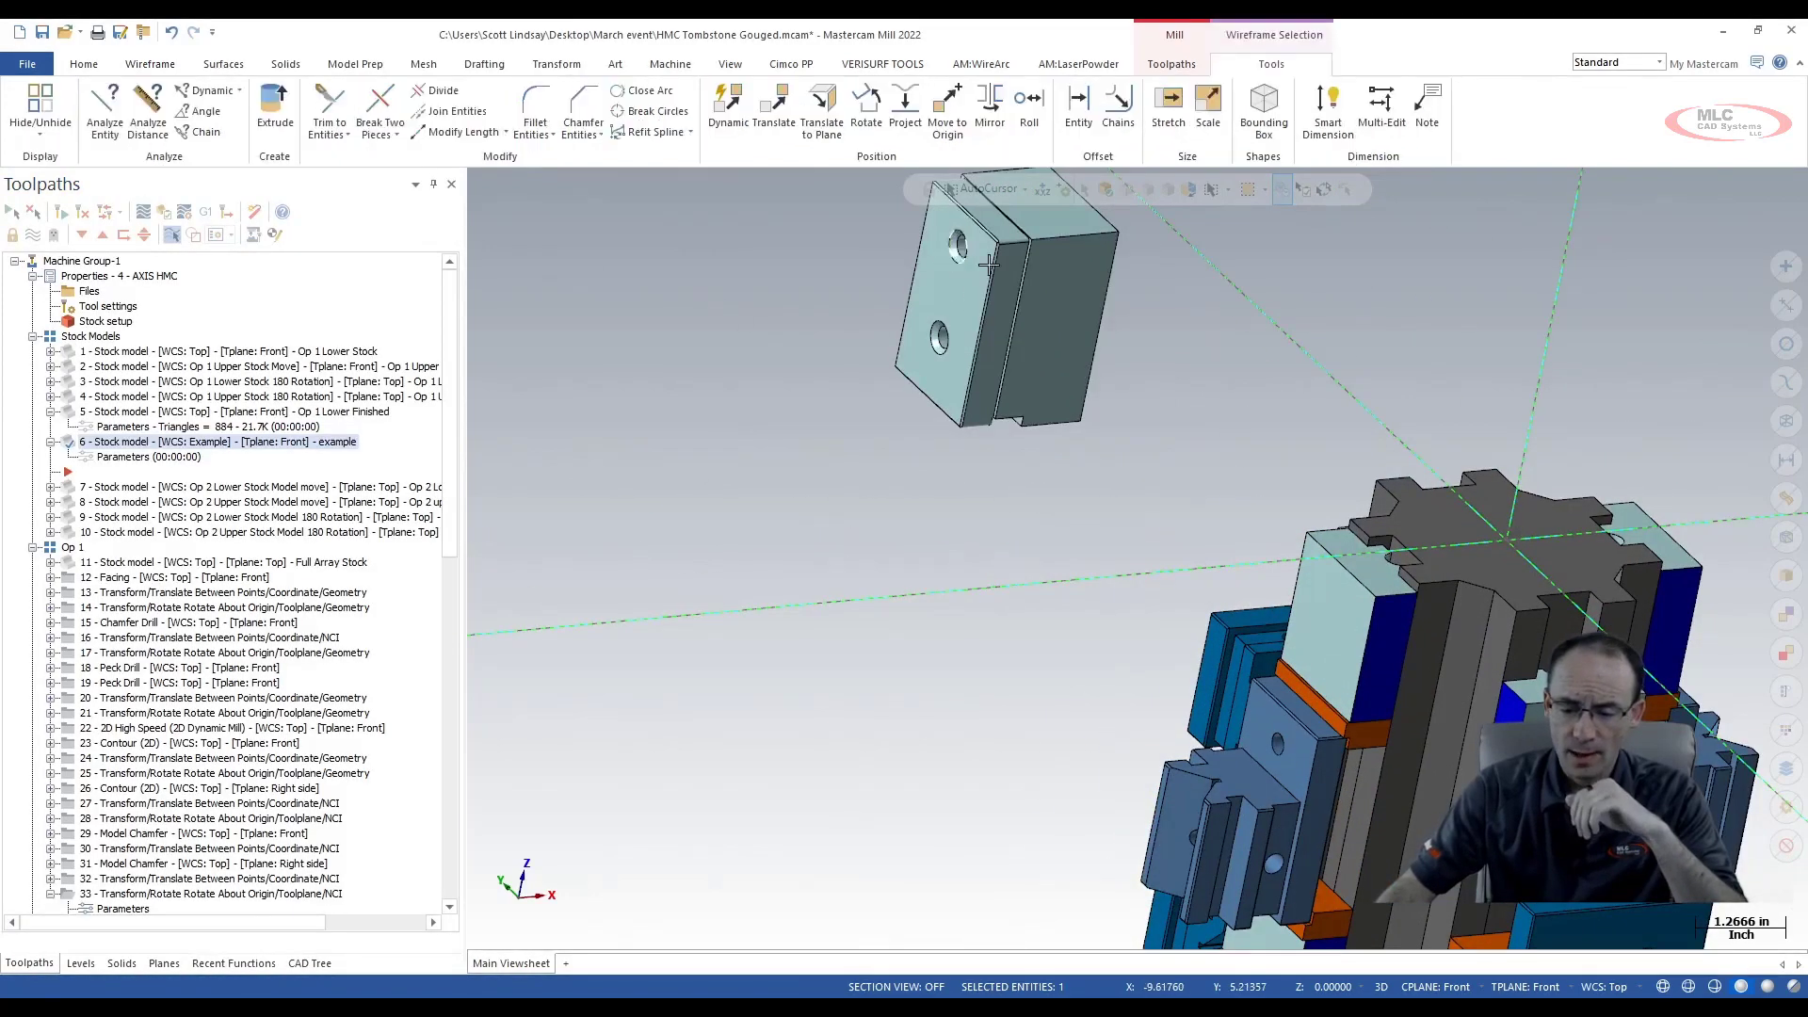
# Check the entity properties of the new curve around the upper hole
pyautogui.rightClick(1120, 281)
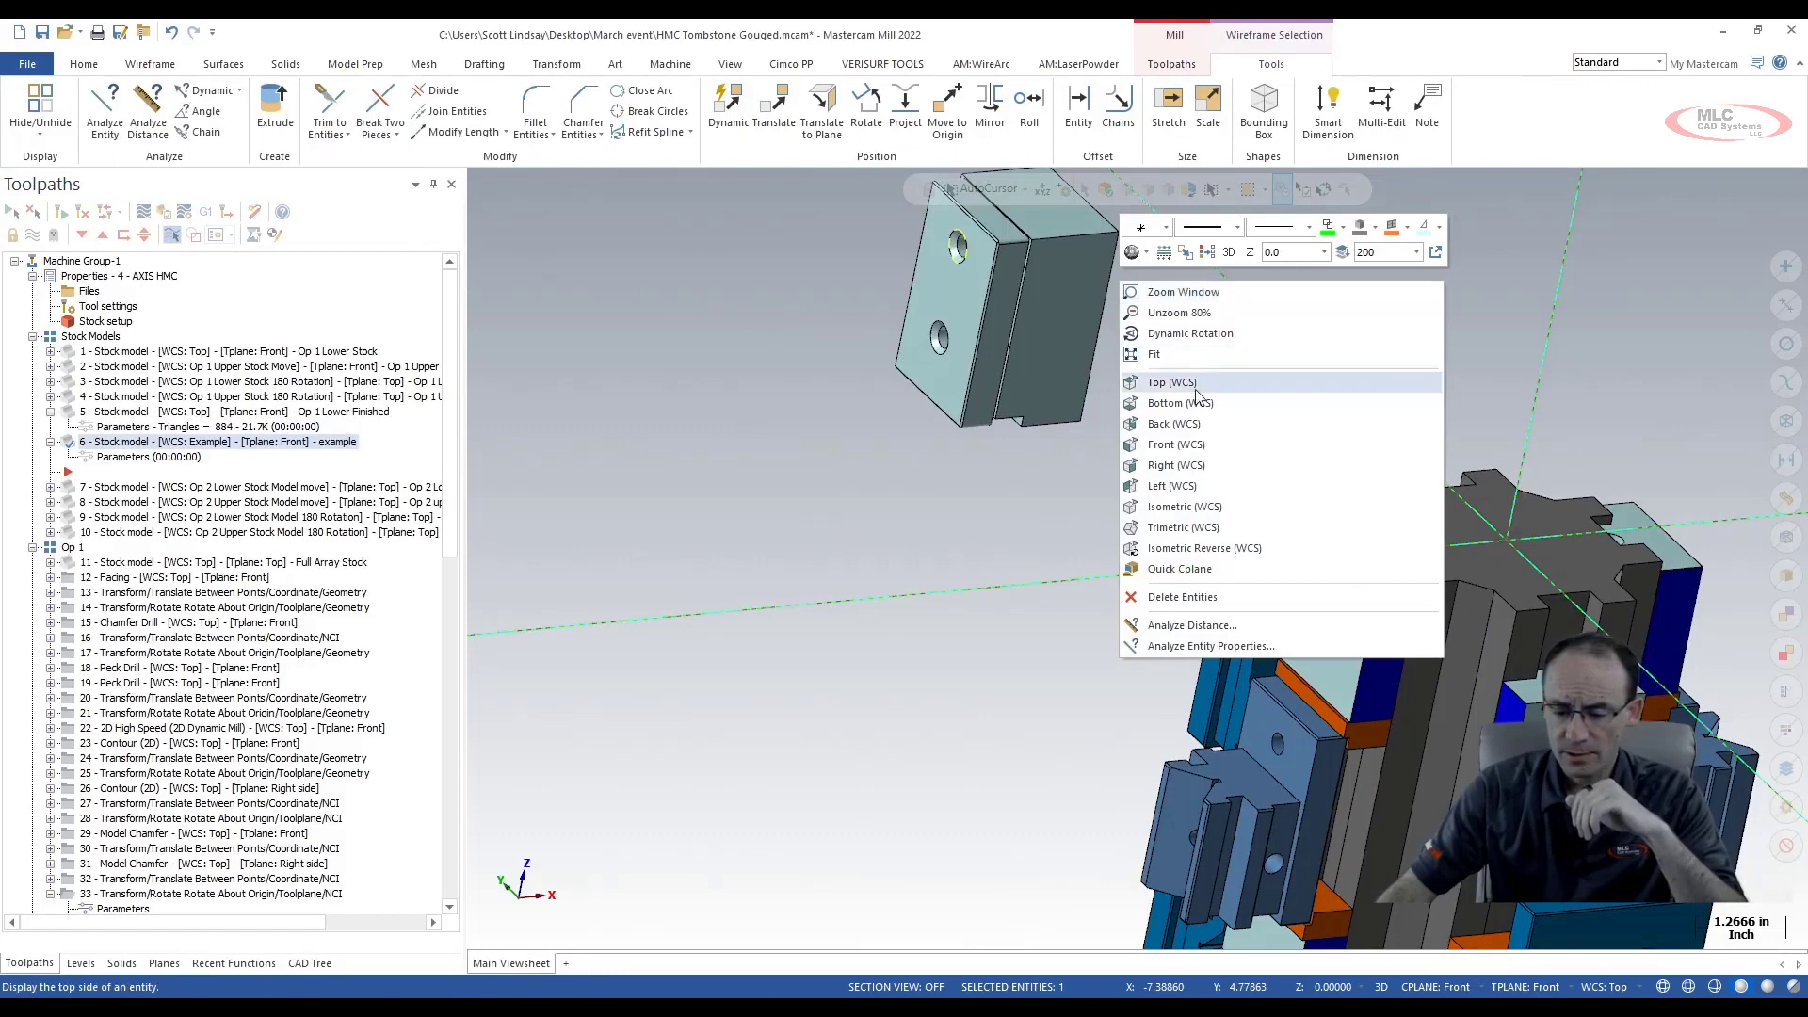
pyautogui.click(1203, 645)
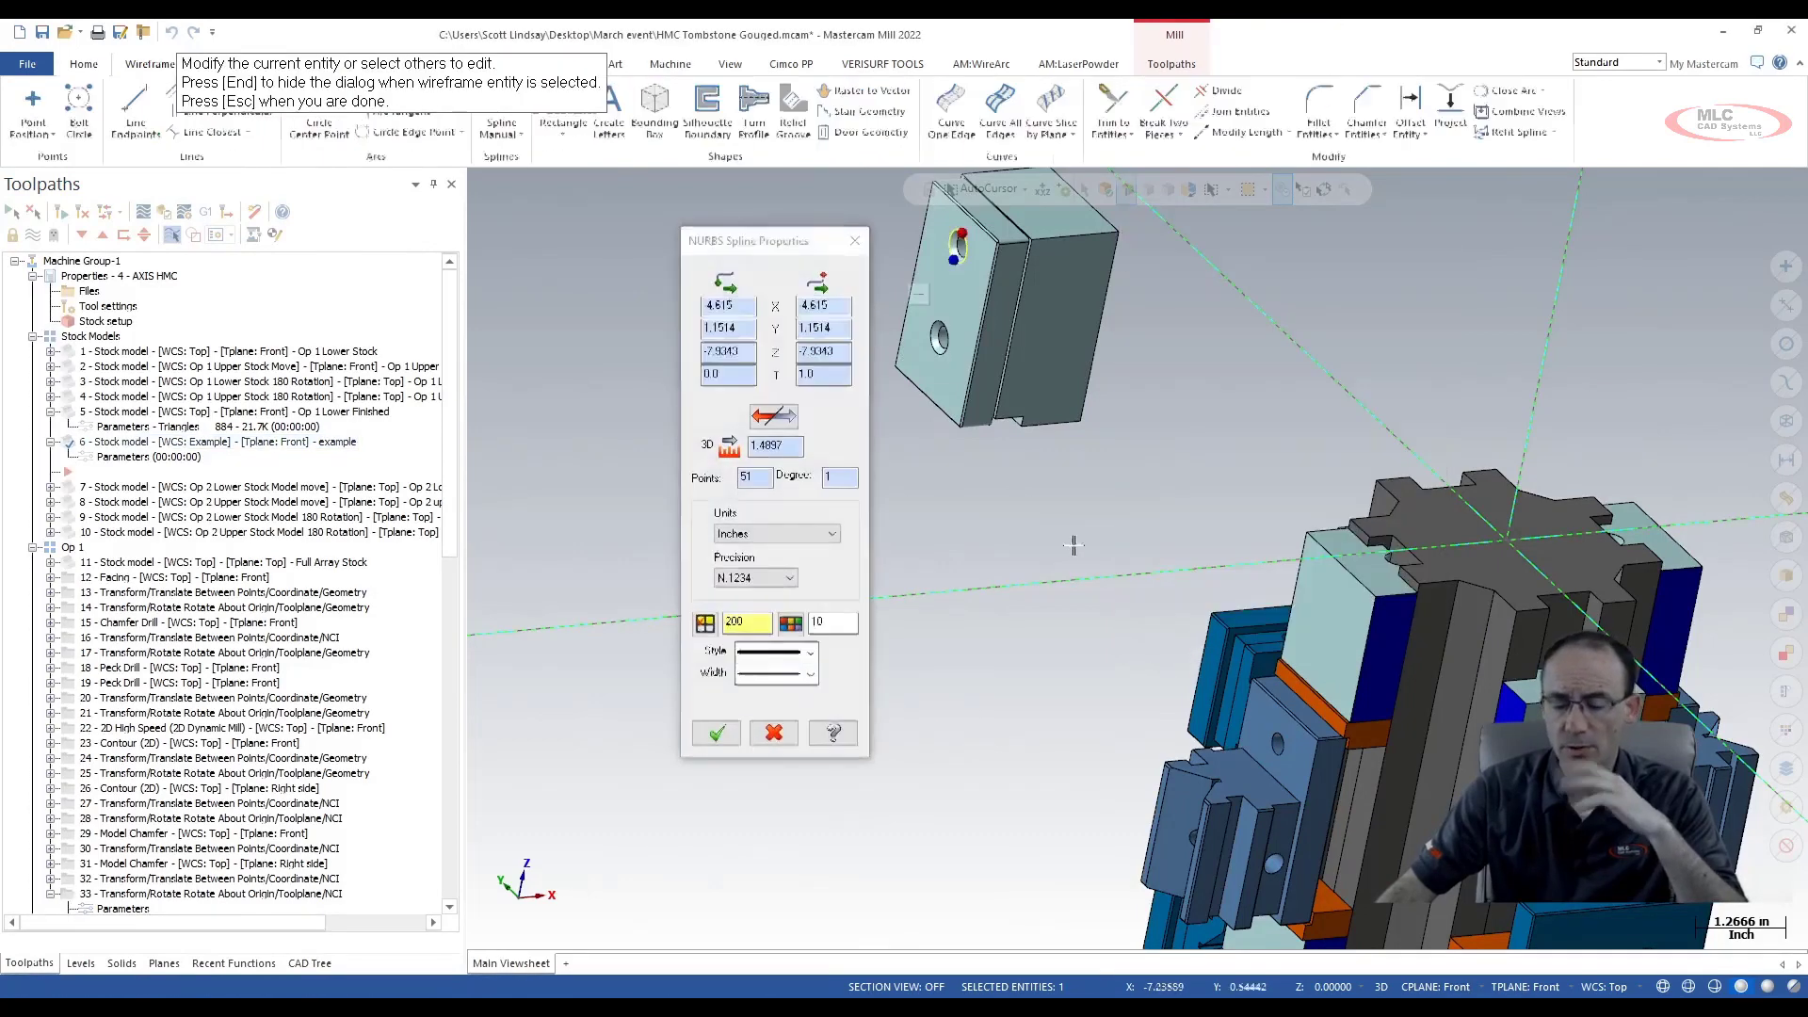
pyautogui.click(855, 243)
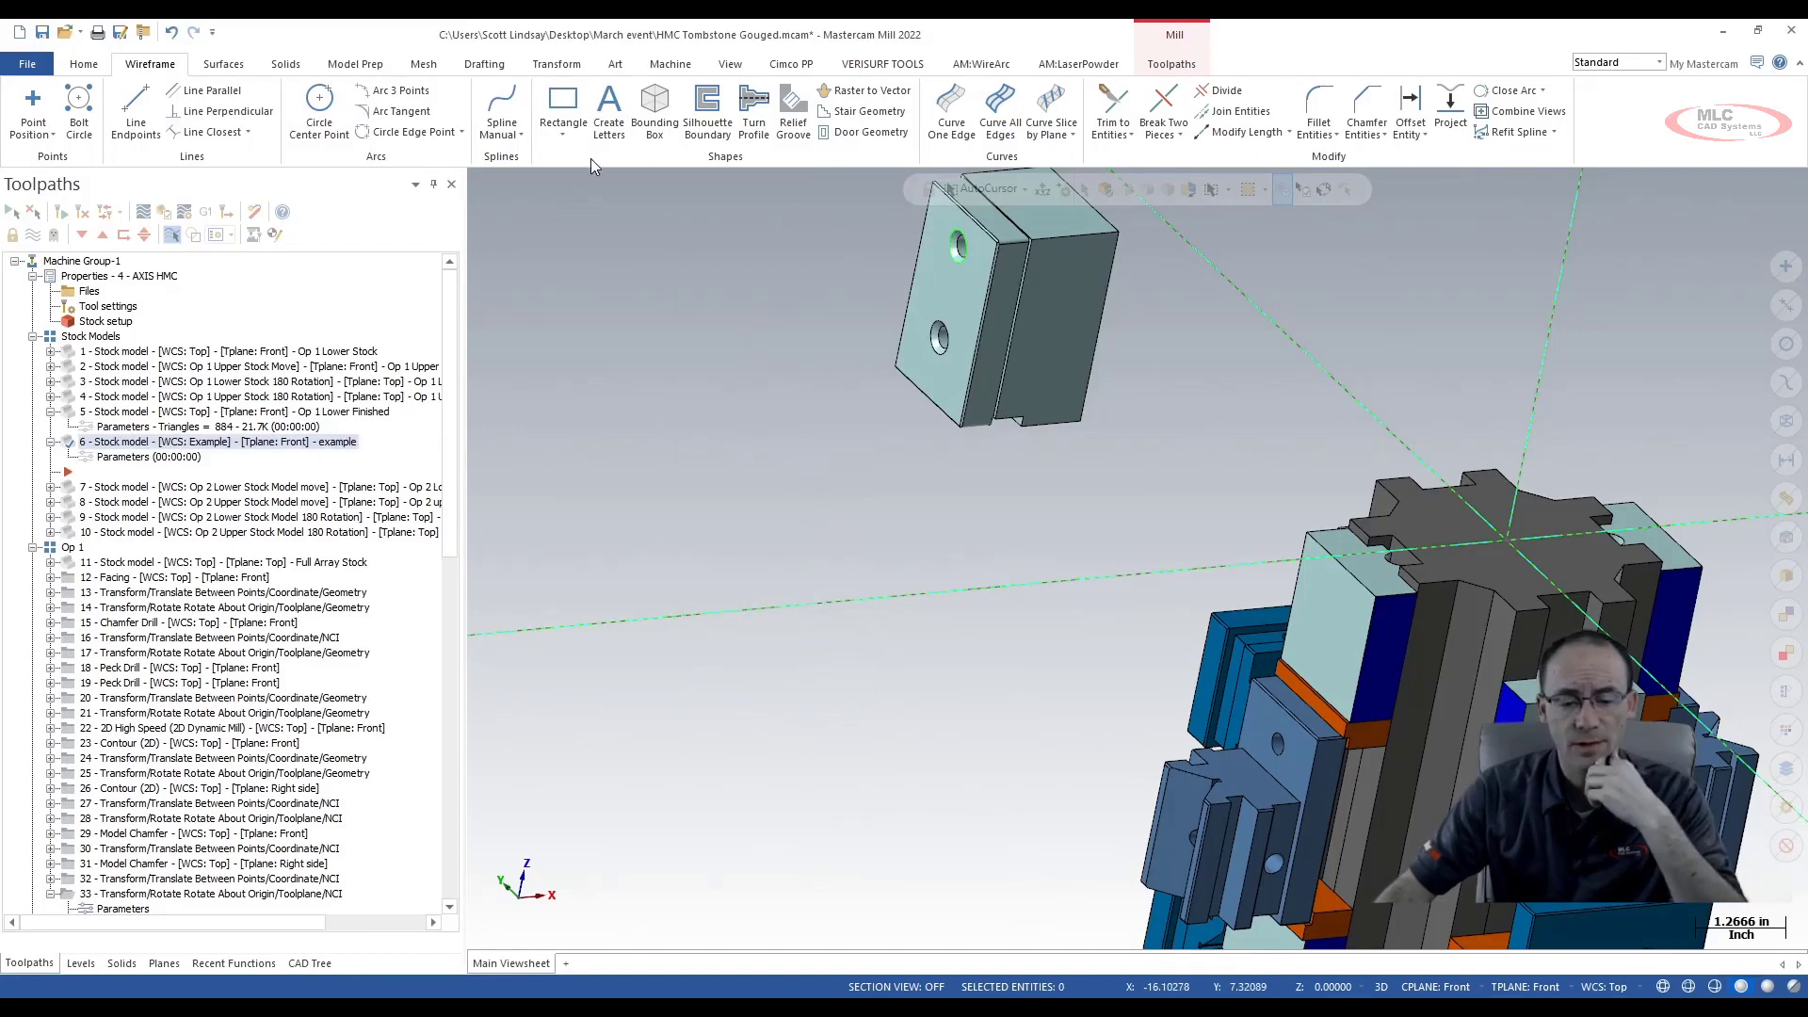
# Simplify the upper hole's spline into an arc
pyautogui.click(953, 241)
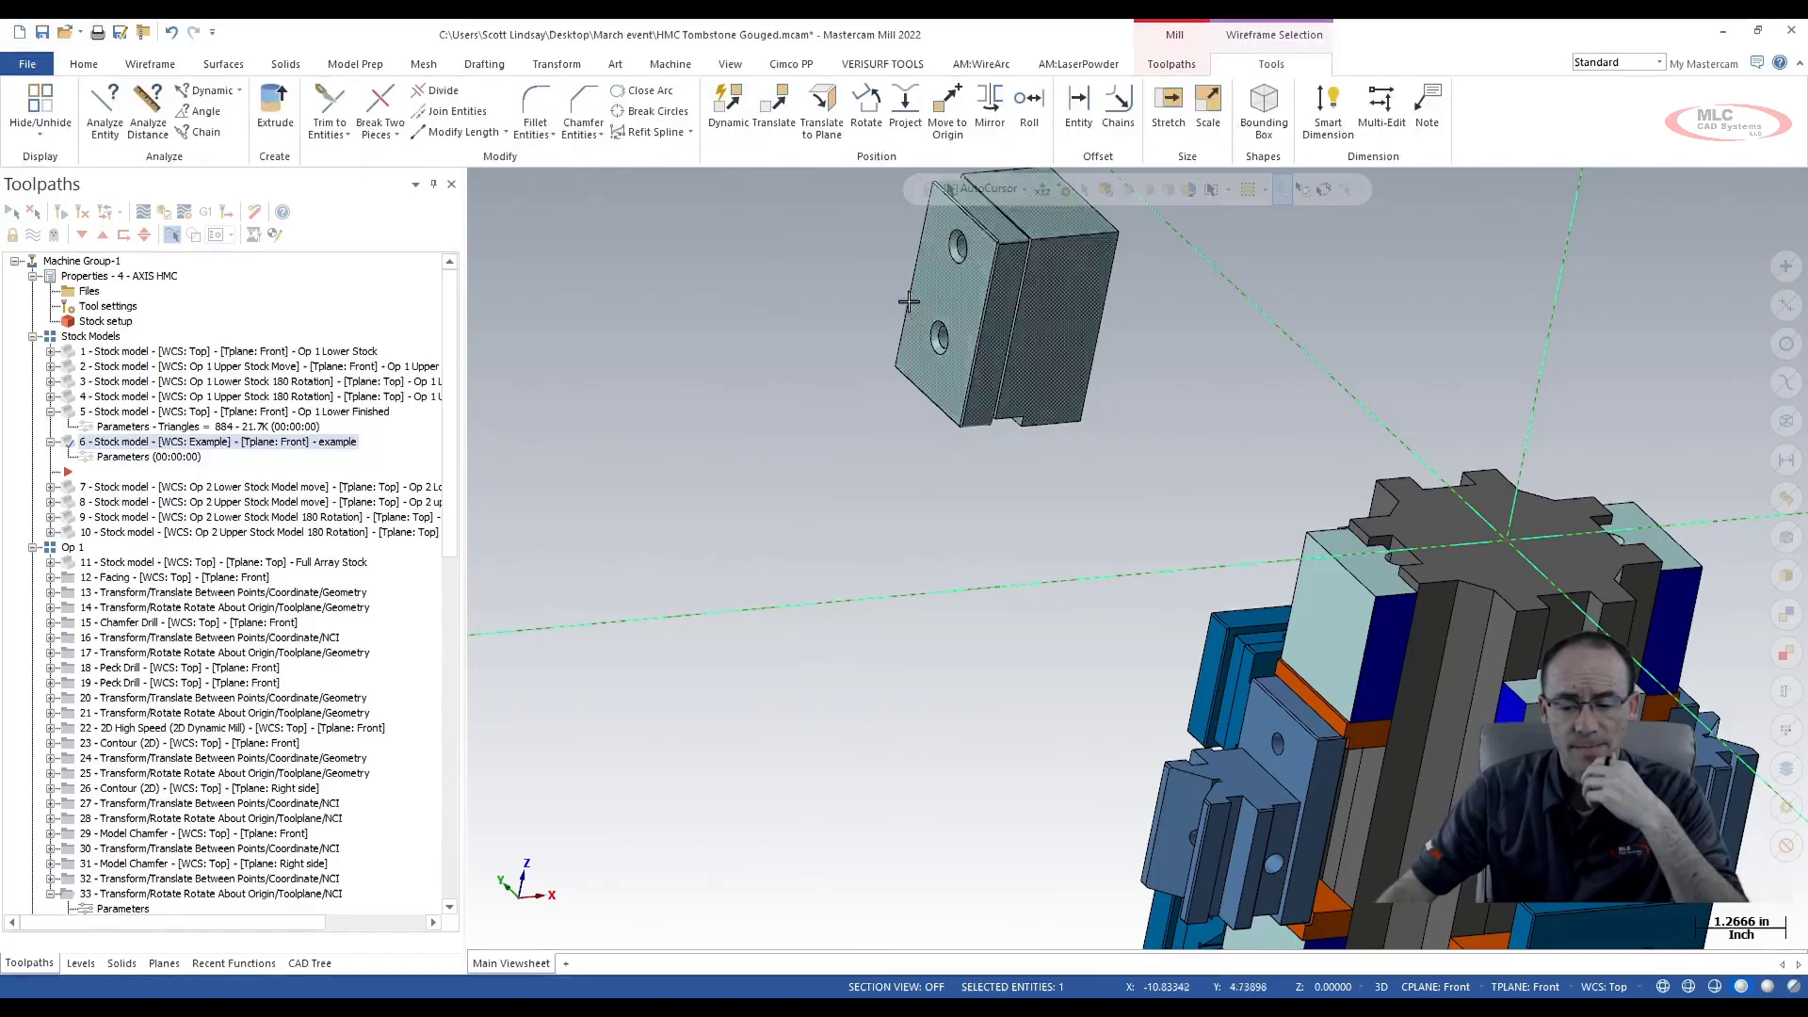
pyautogui.click(690, 134)
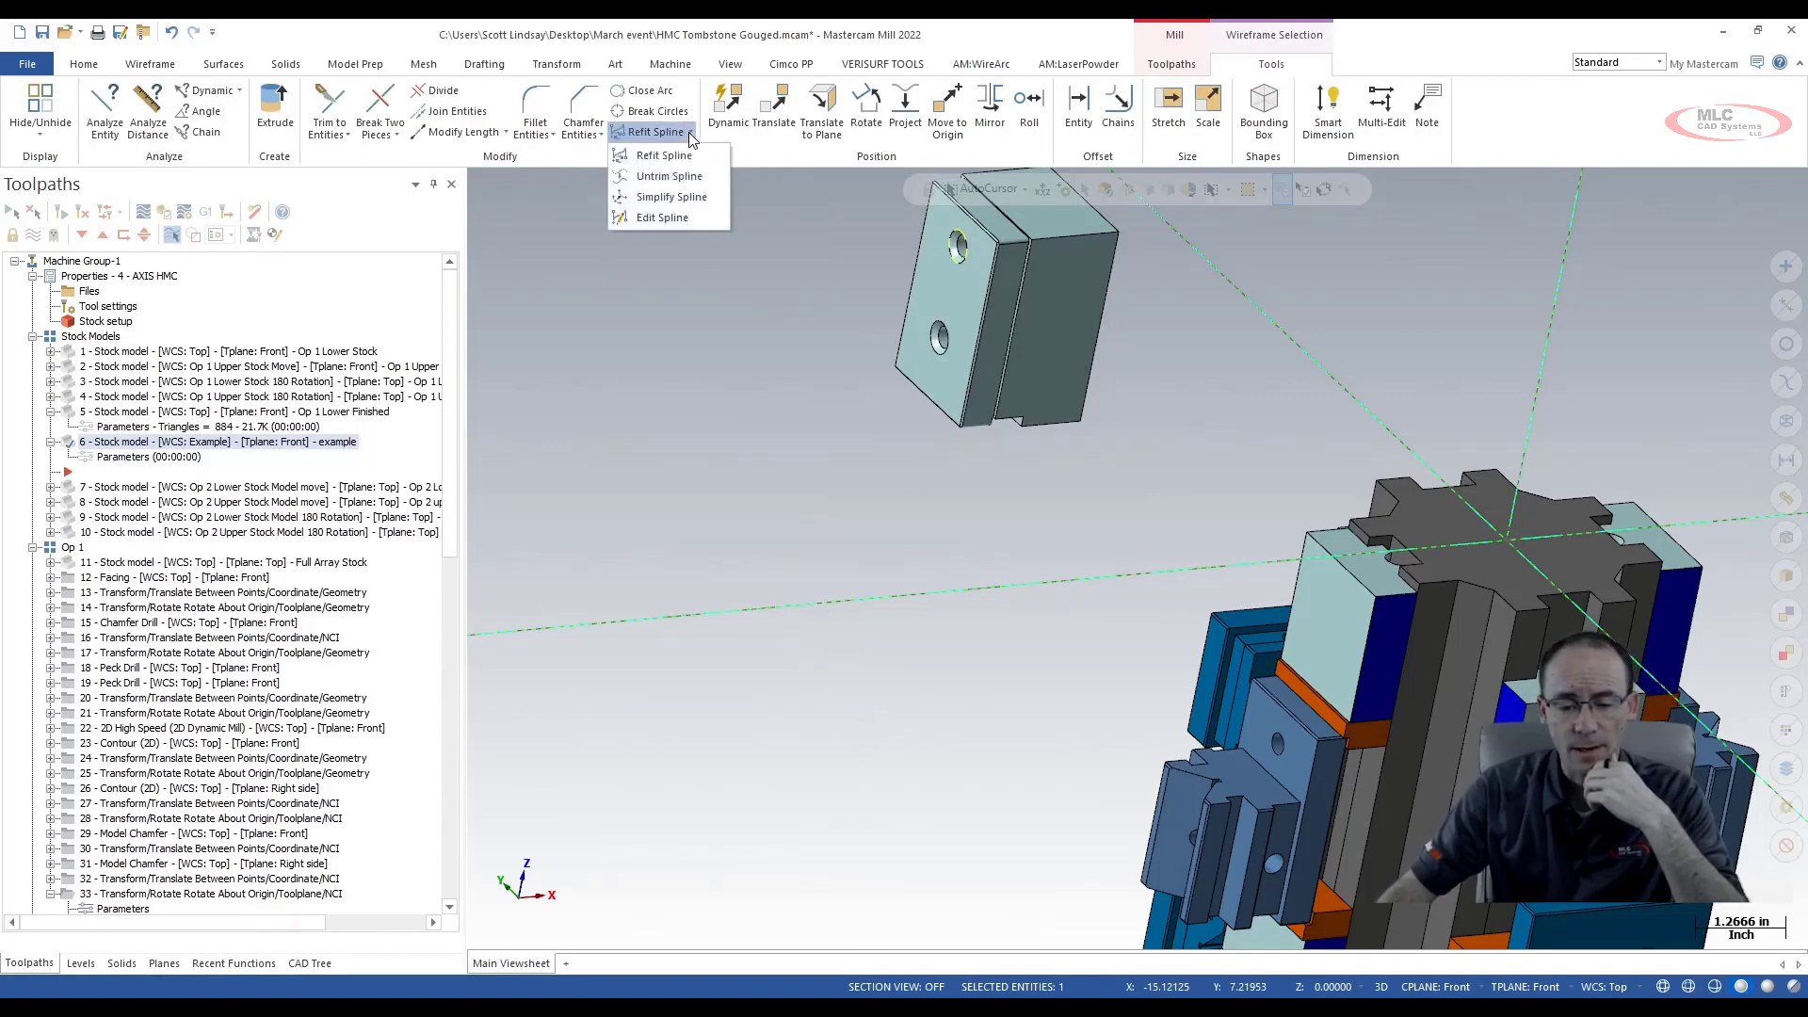
pyautogui.click(670, 197)
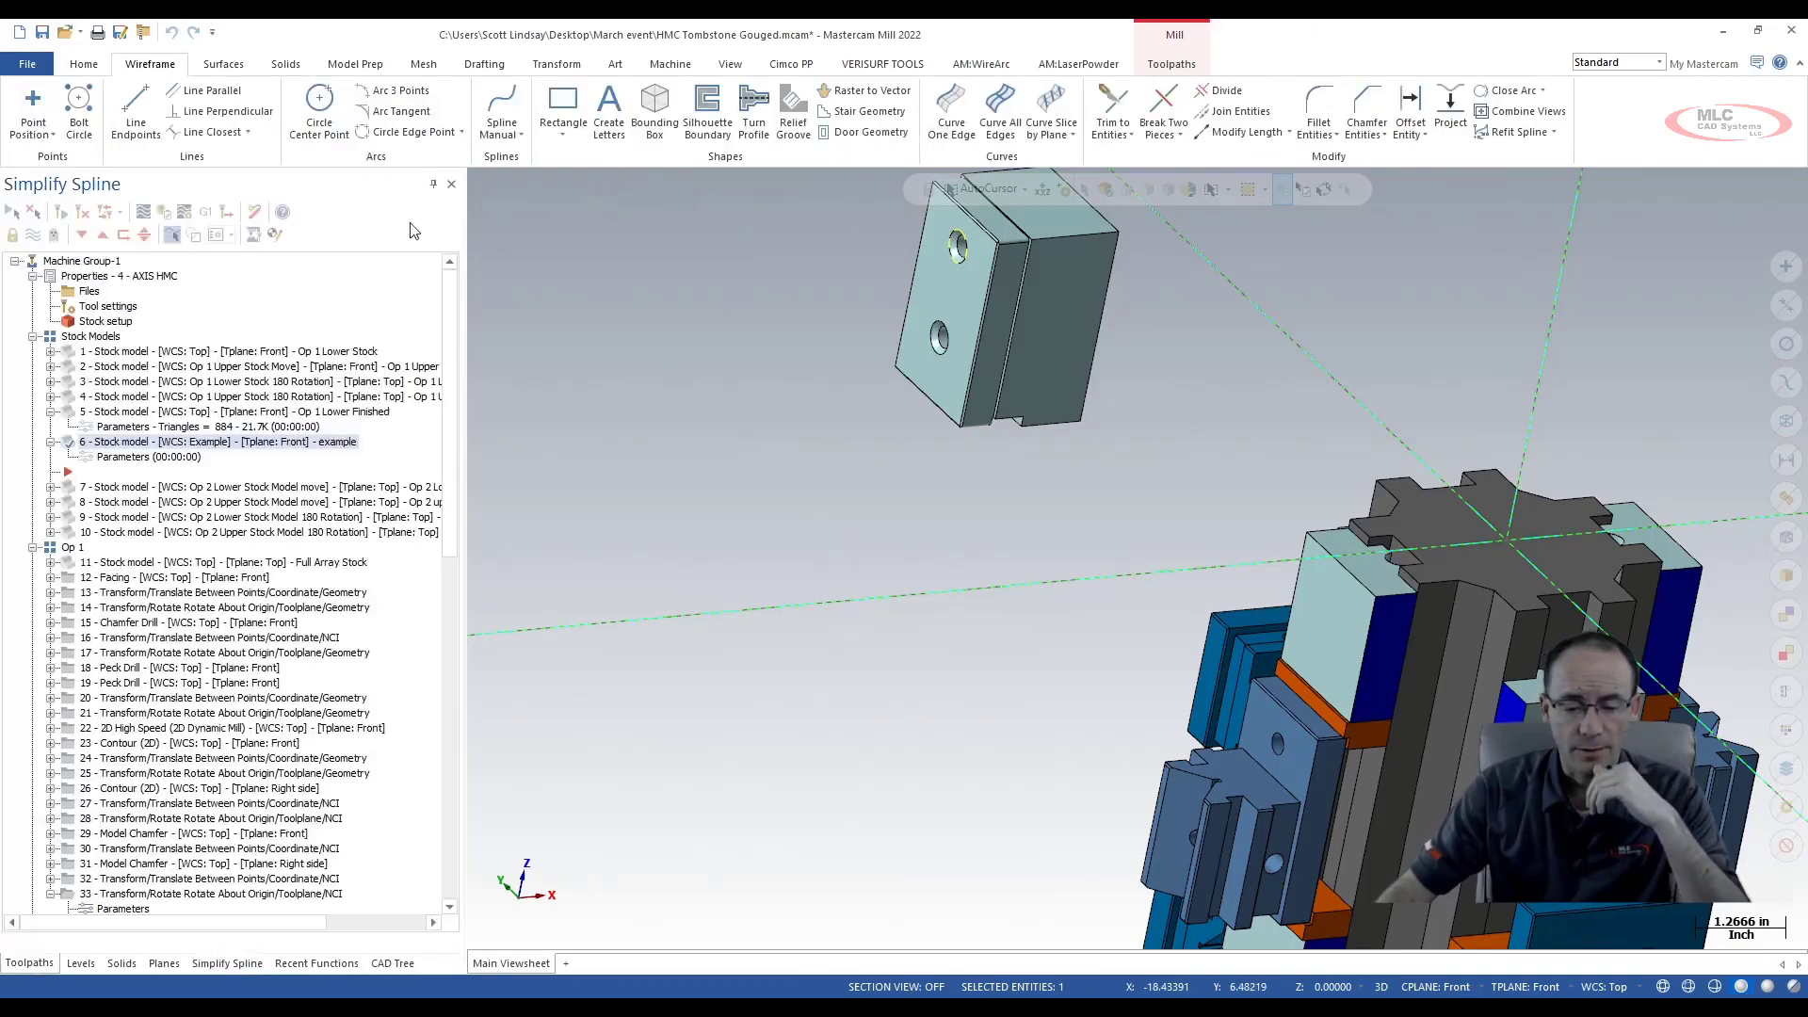
# Examine the simplified hole arc's center position and diameter in its entity properties
pyautogui.rightClick(1123, 332)
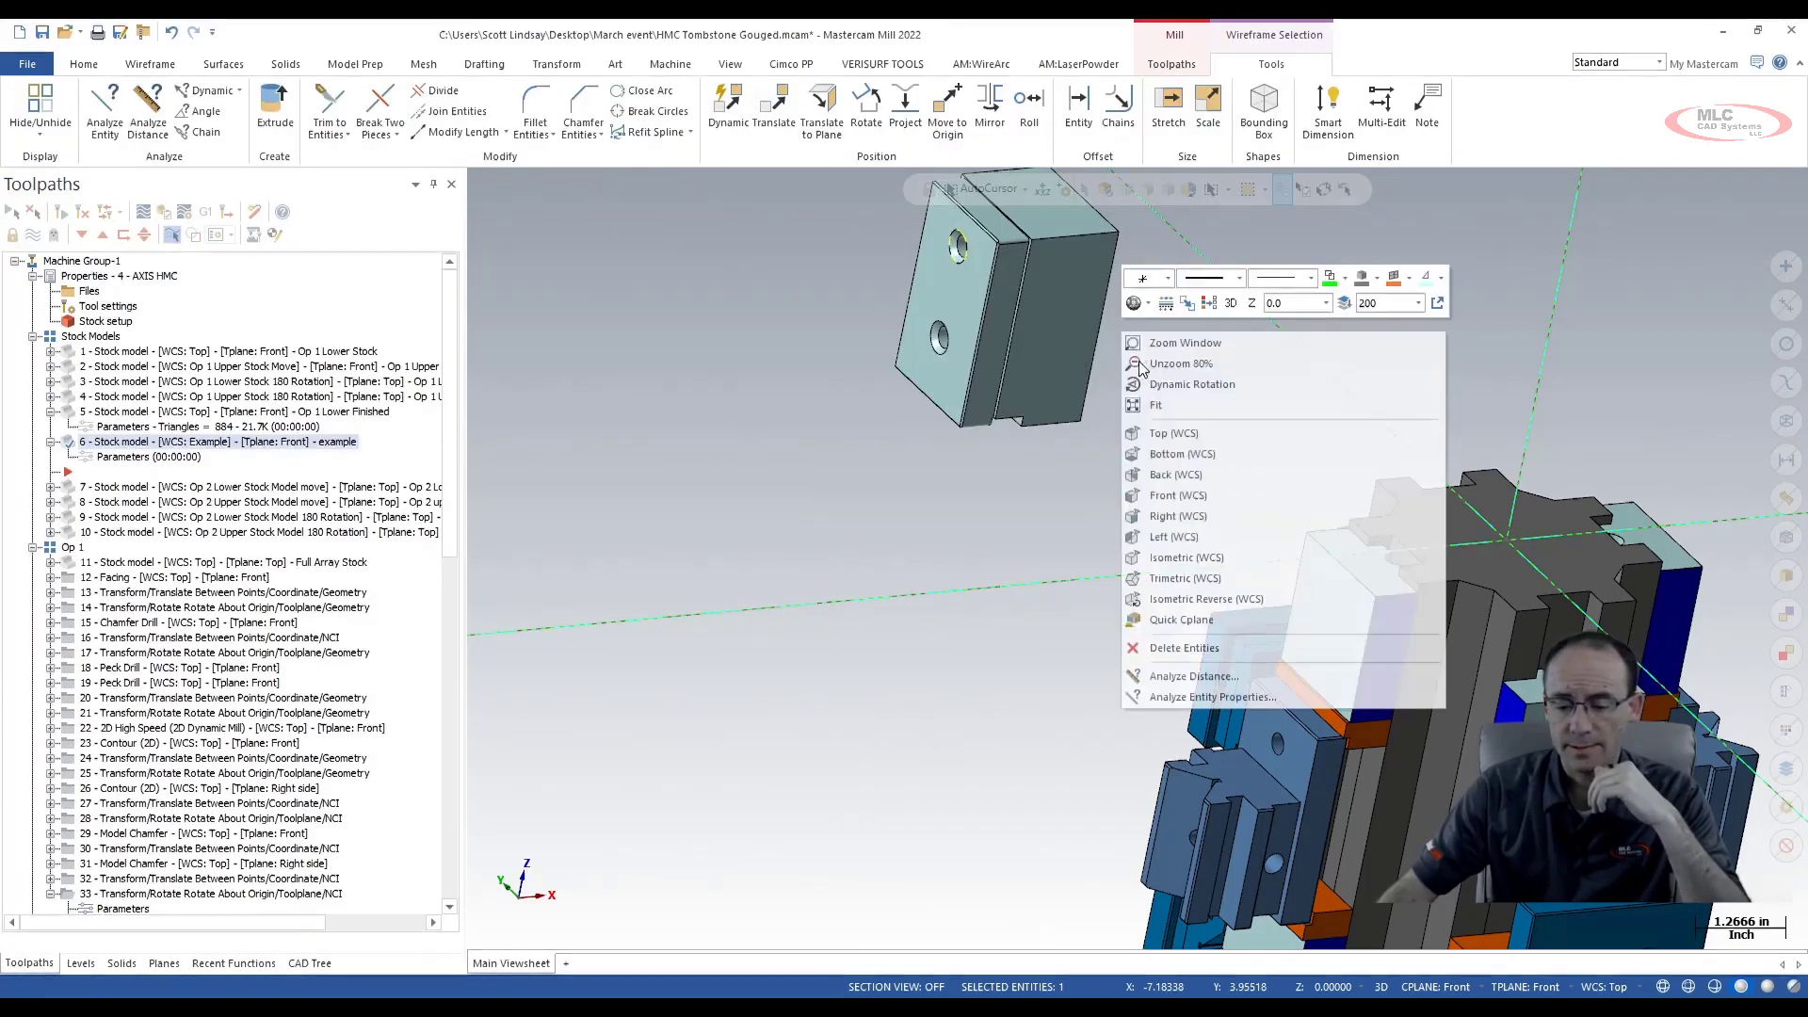
pyautogui.click(1215, 698)
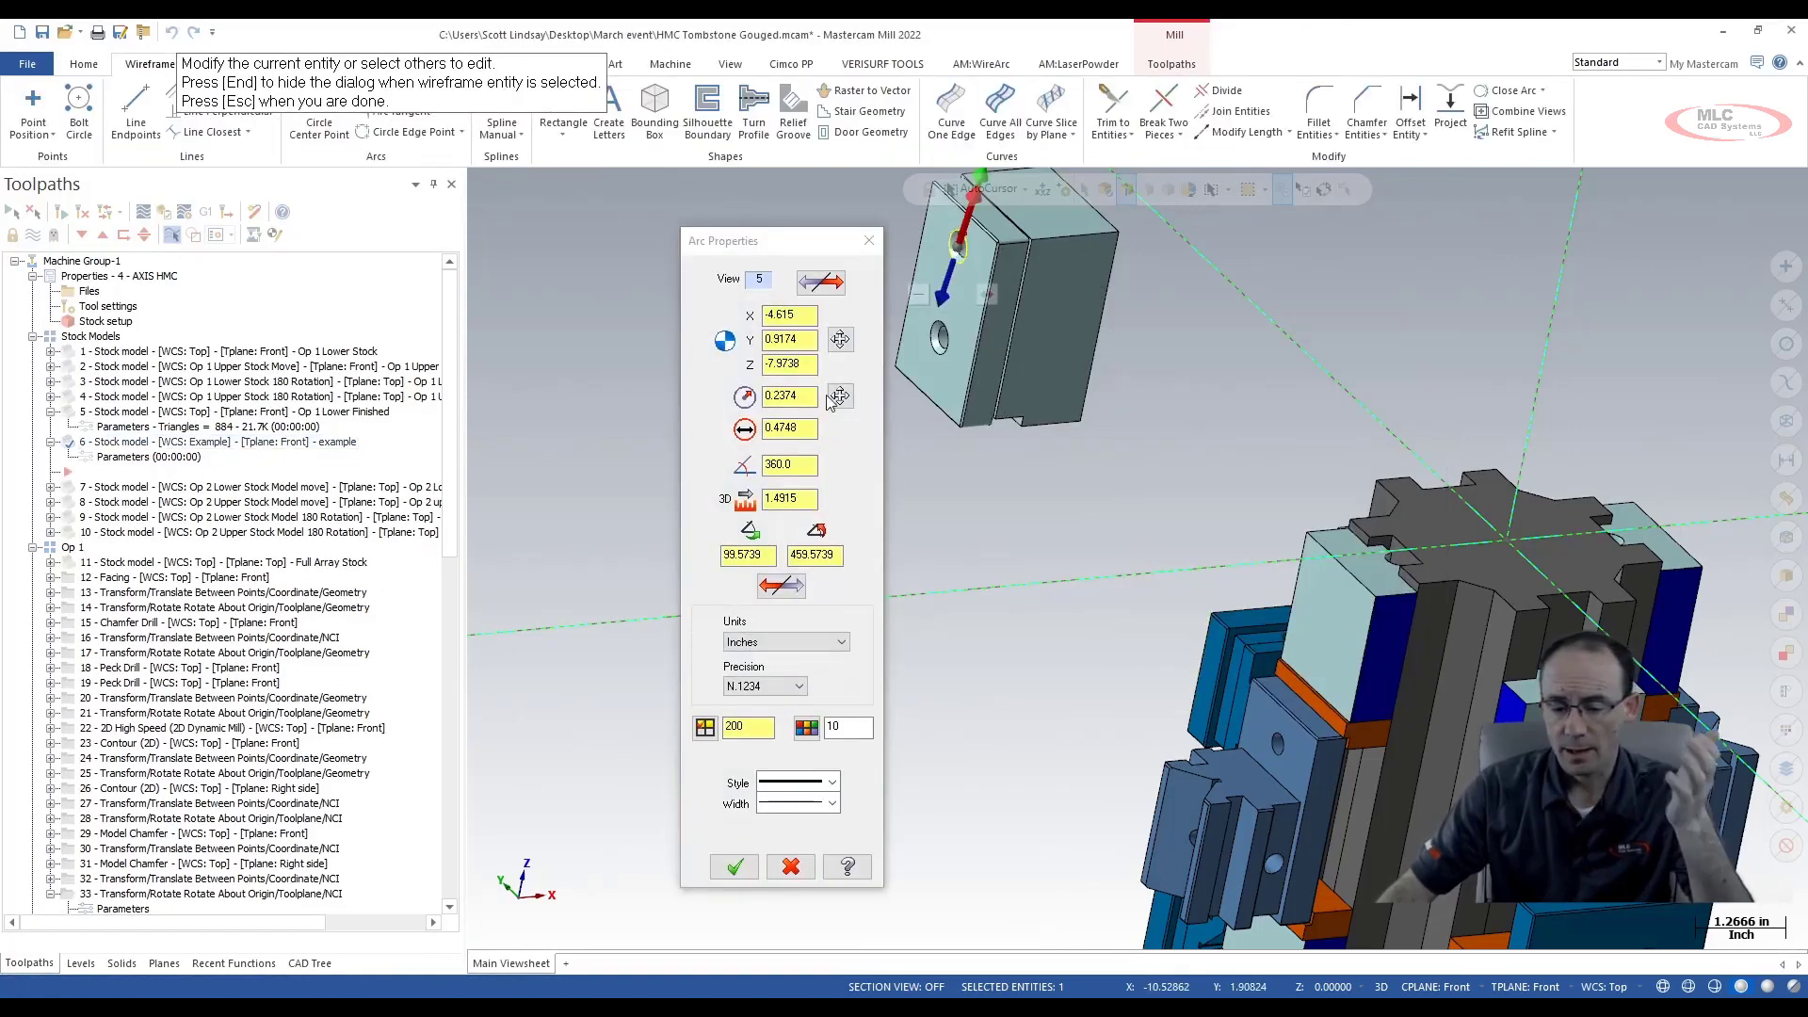
pyautogui.click(868, 240)
# Set the construction plane and tool plane to Top
pyautogui.moveTo(1190, 375); pyautogui.dragTo(1153, 367, button='middle')
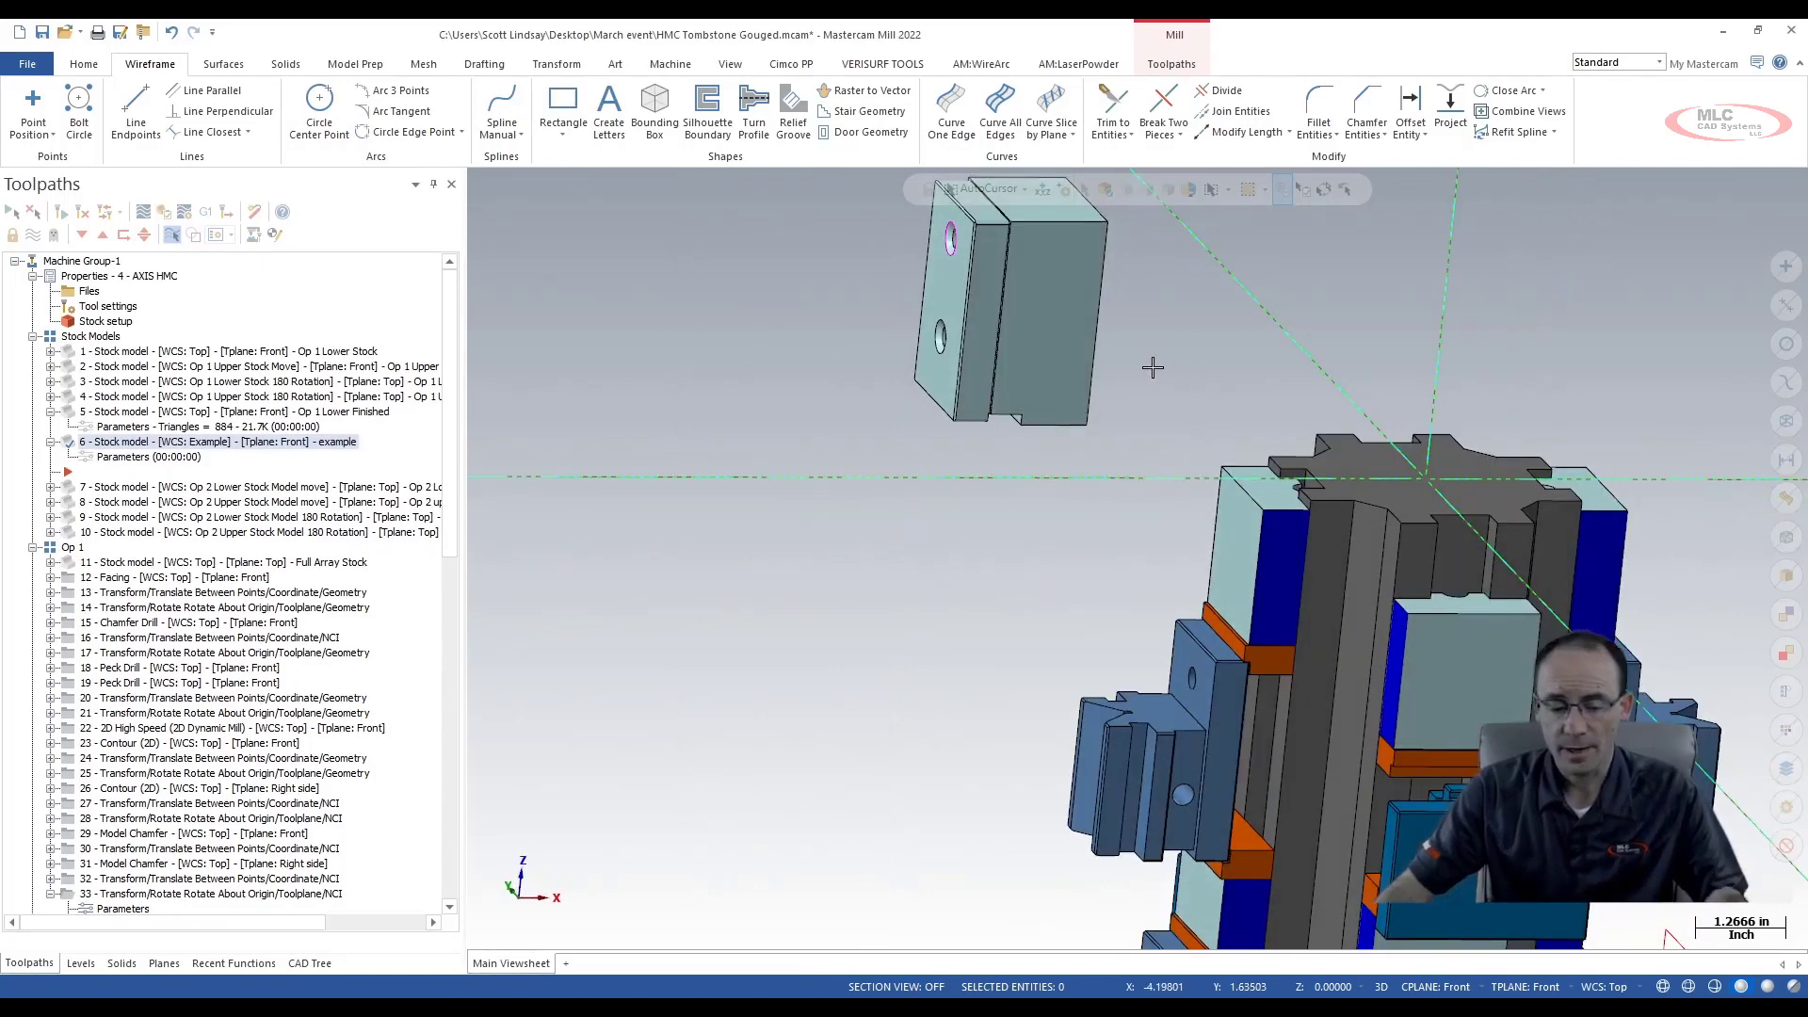
pyautogui.click(170, 965)
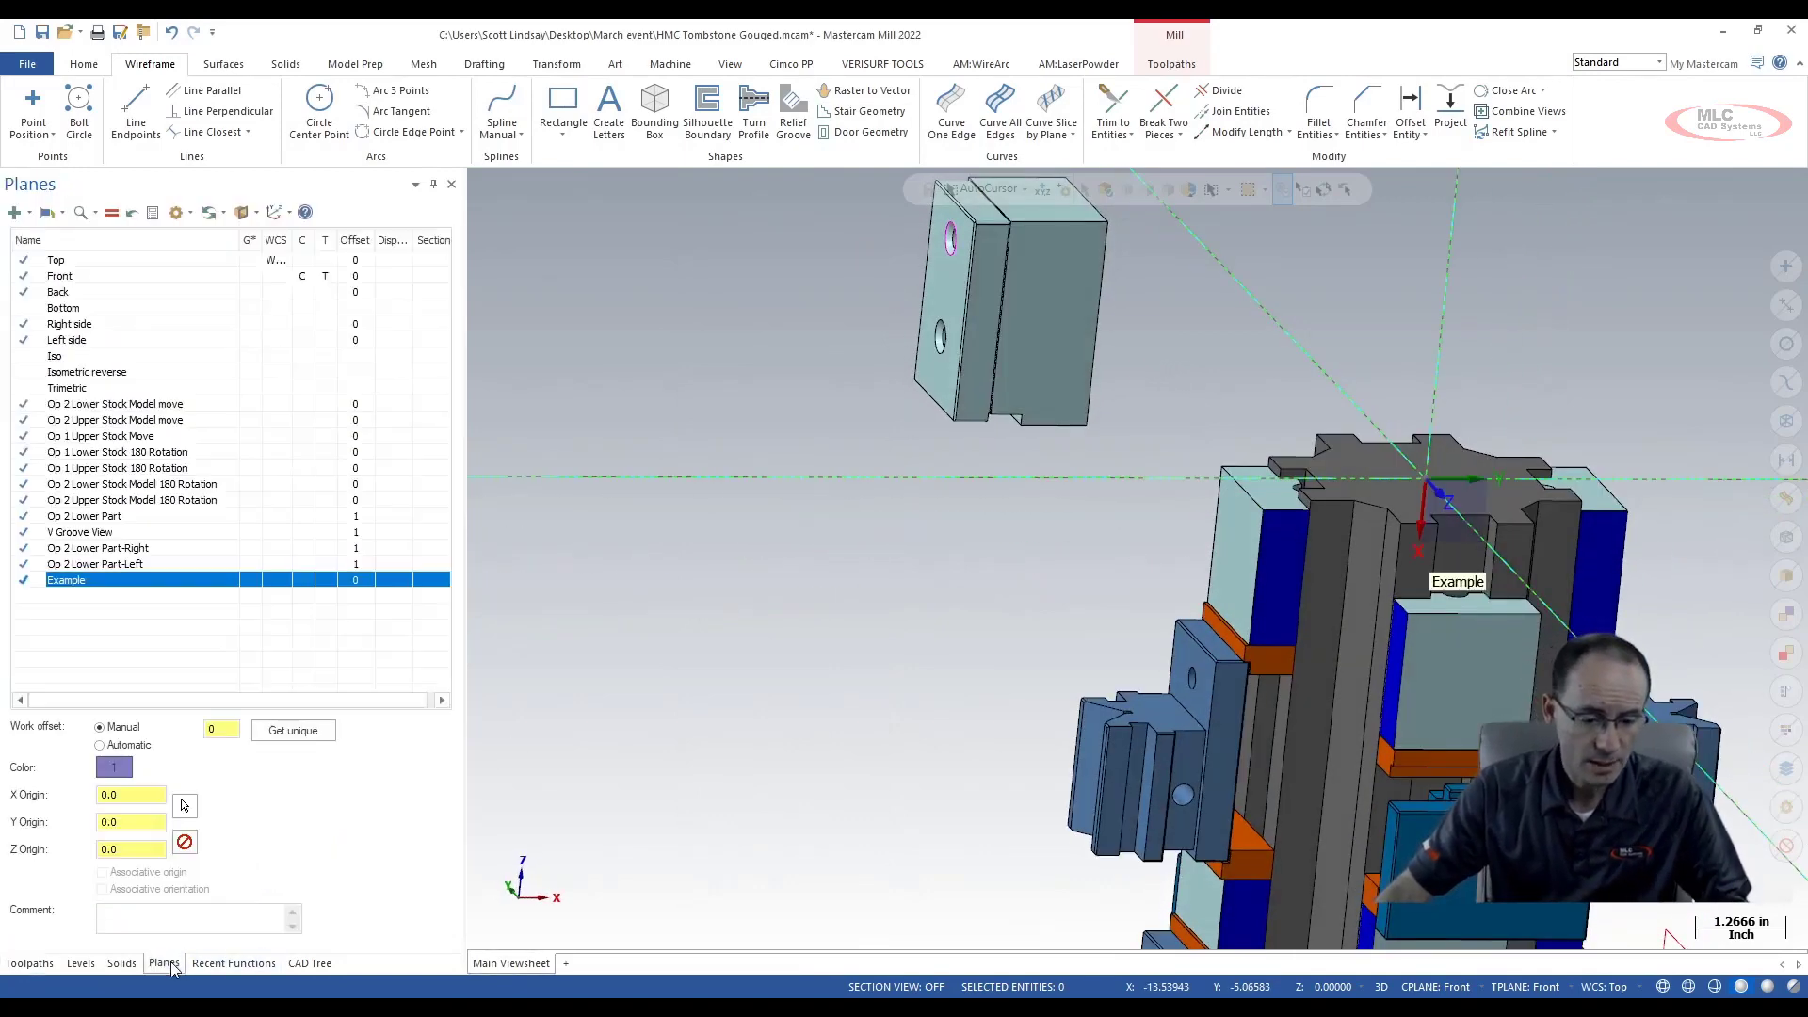
pyautogui.click(302, 260)
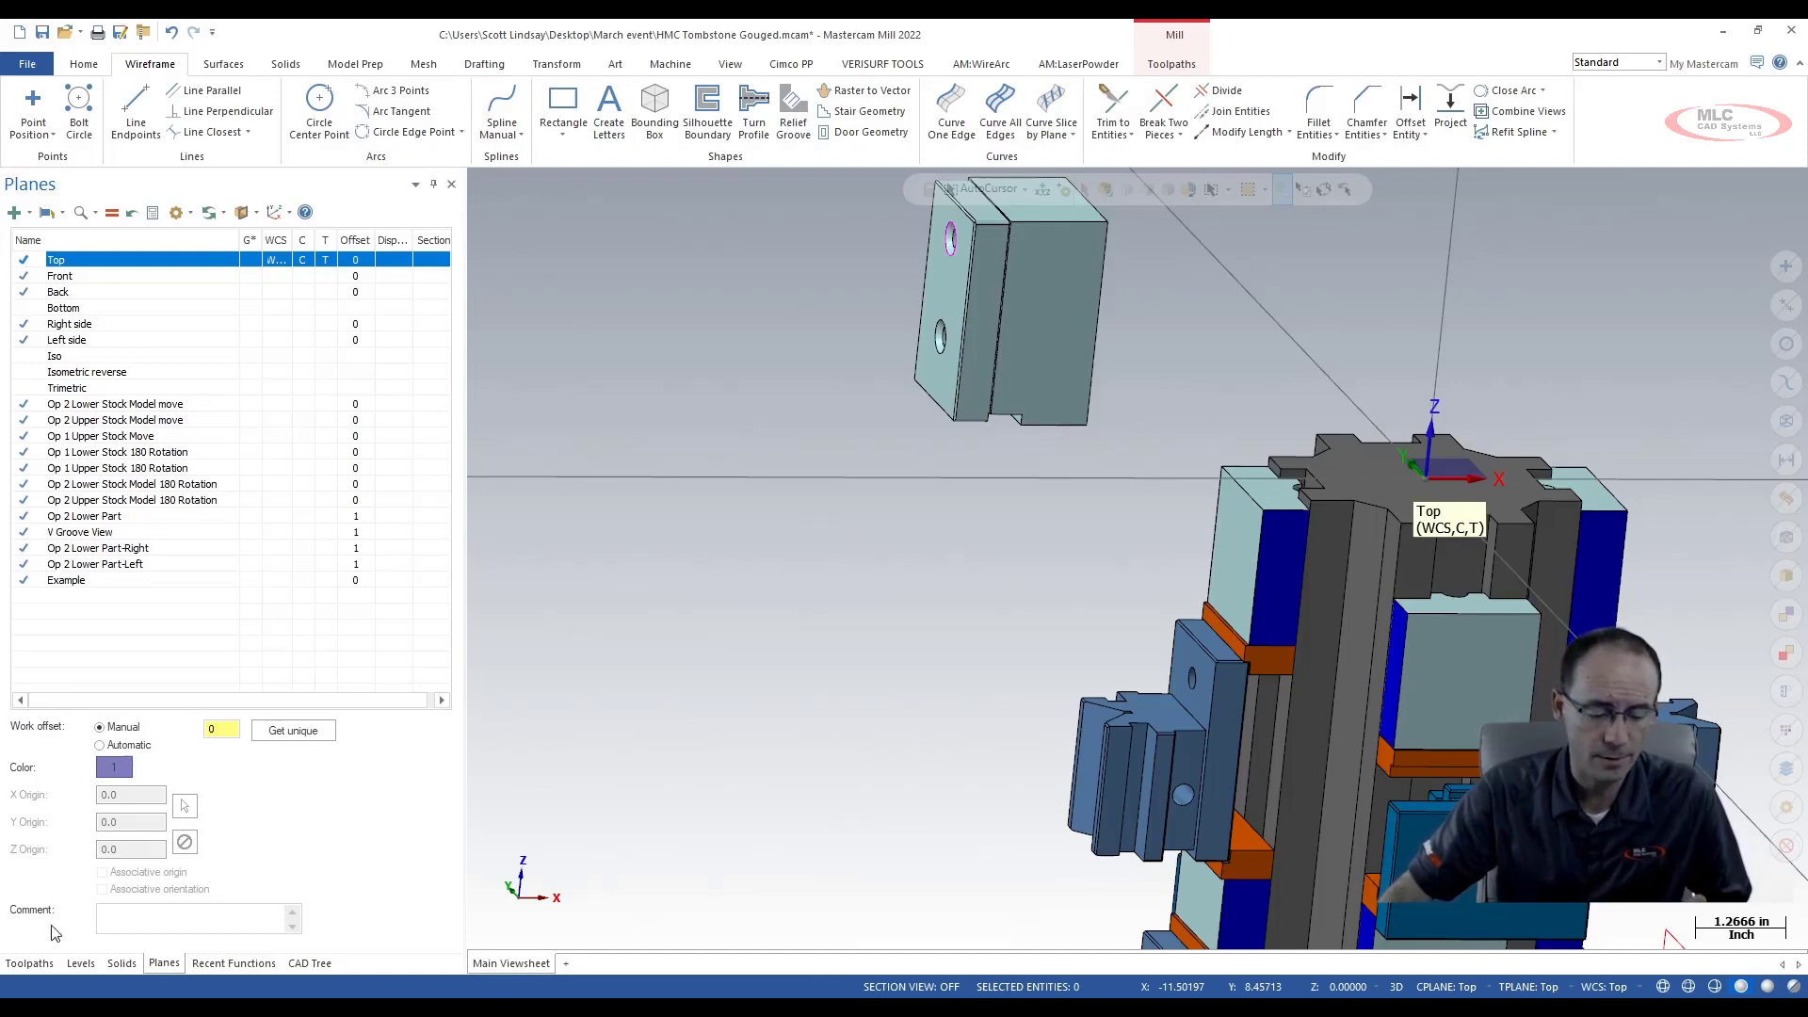
pyautogui.click(29, 963)
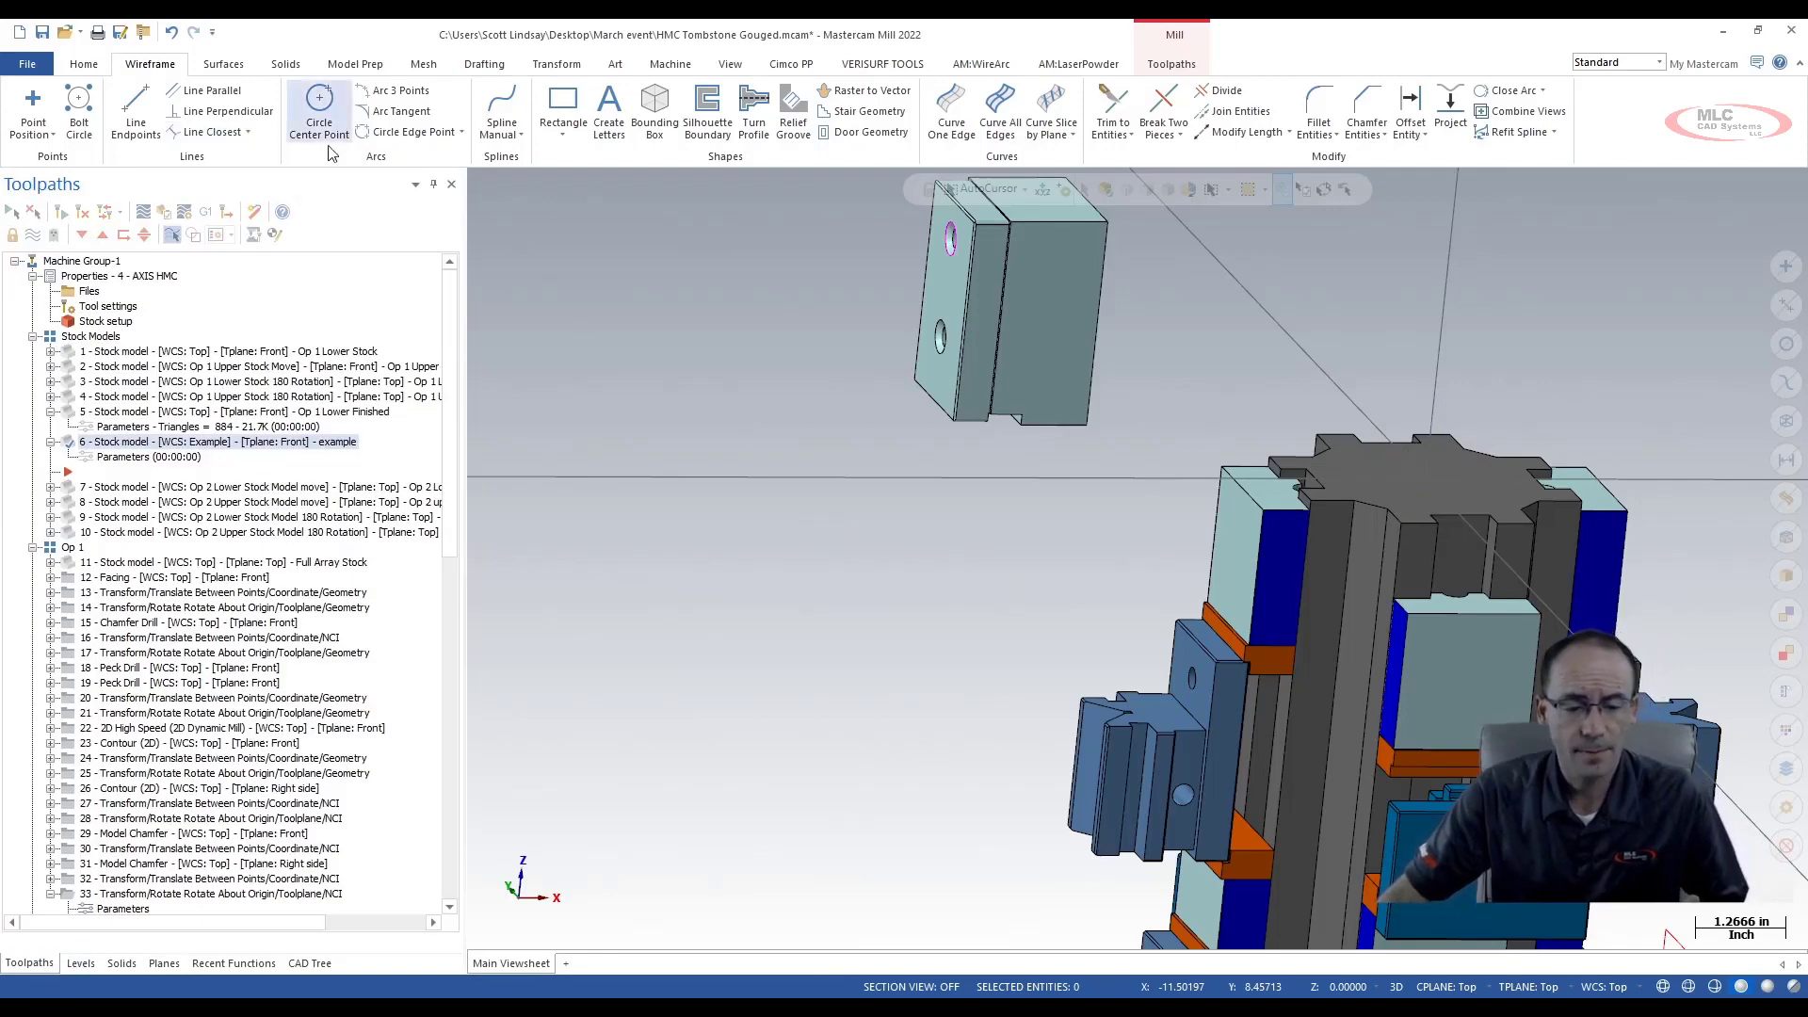
# Measure the distance from the floating stock's upper hole center to the lower hole center of the tombstone's lower-right part
pyautogui.rightClick(734, 351)
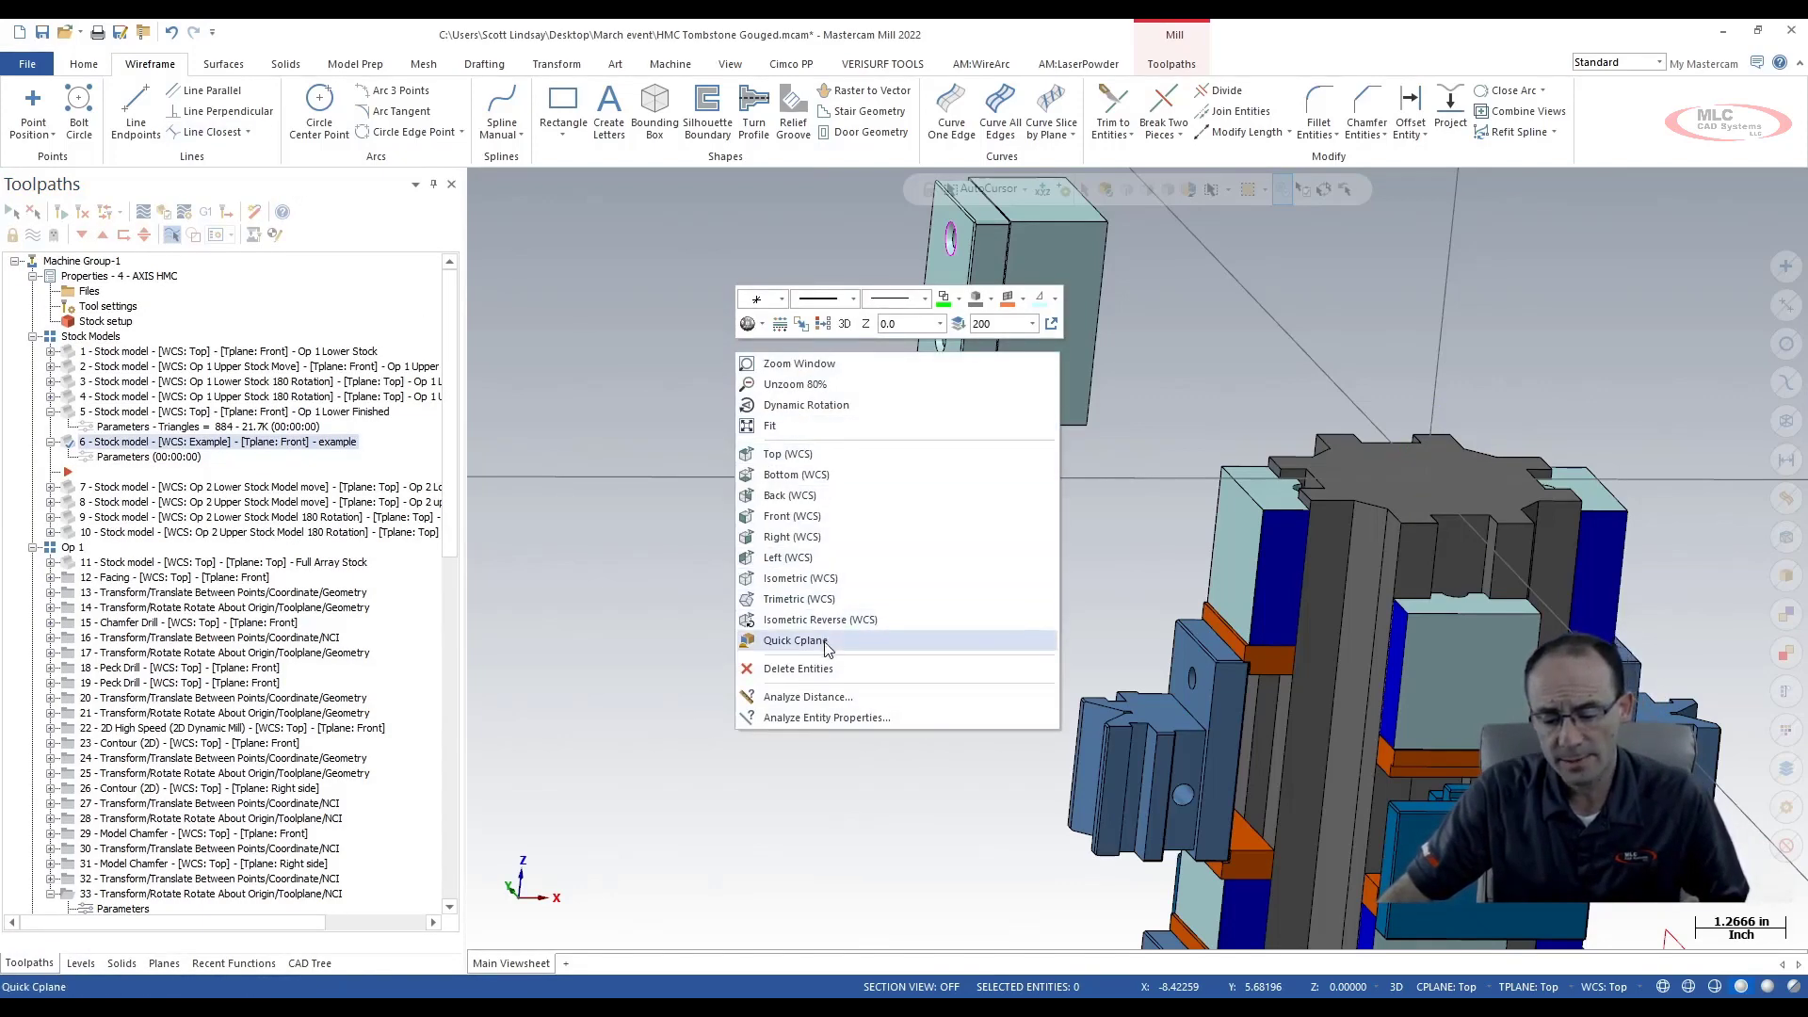
pyautogui.click(808, 697)
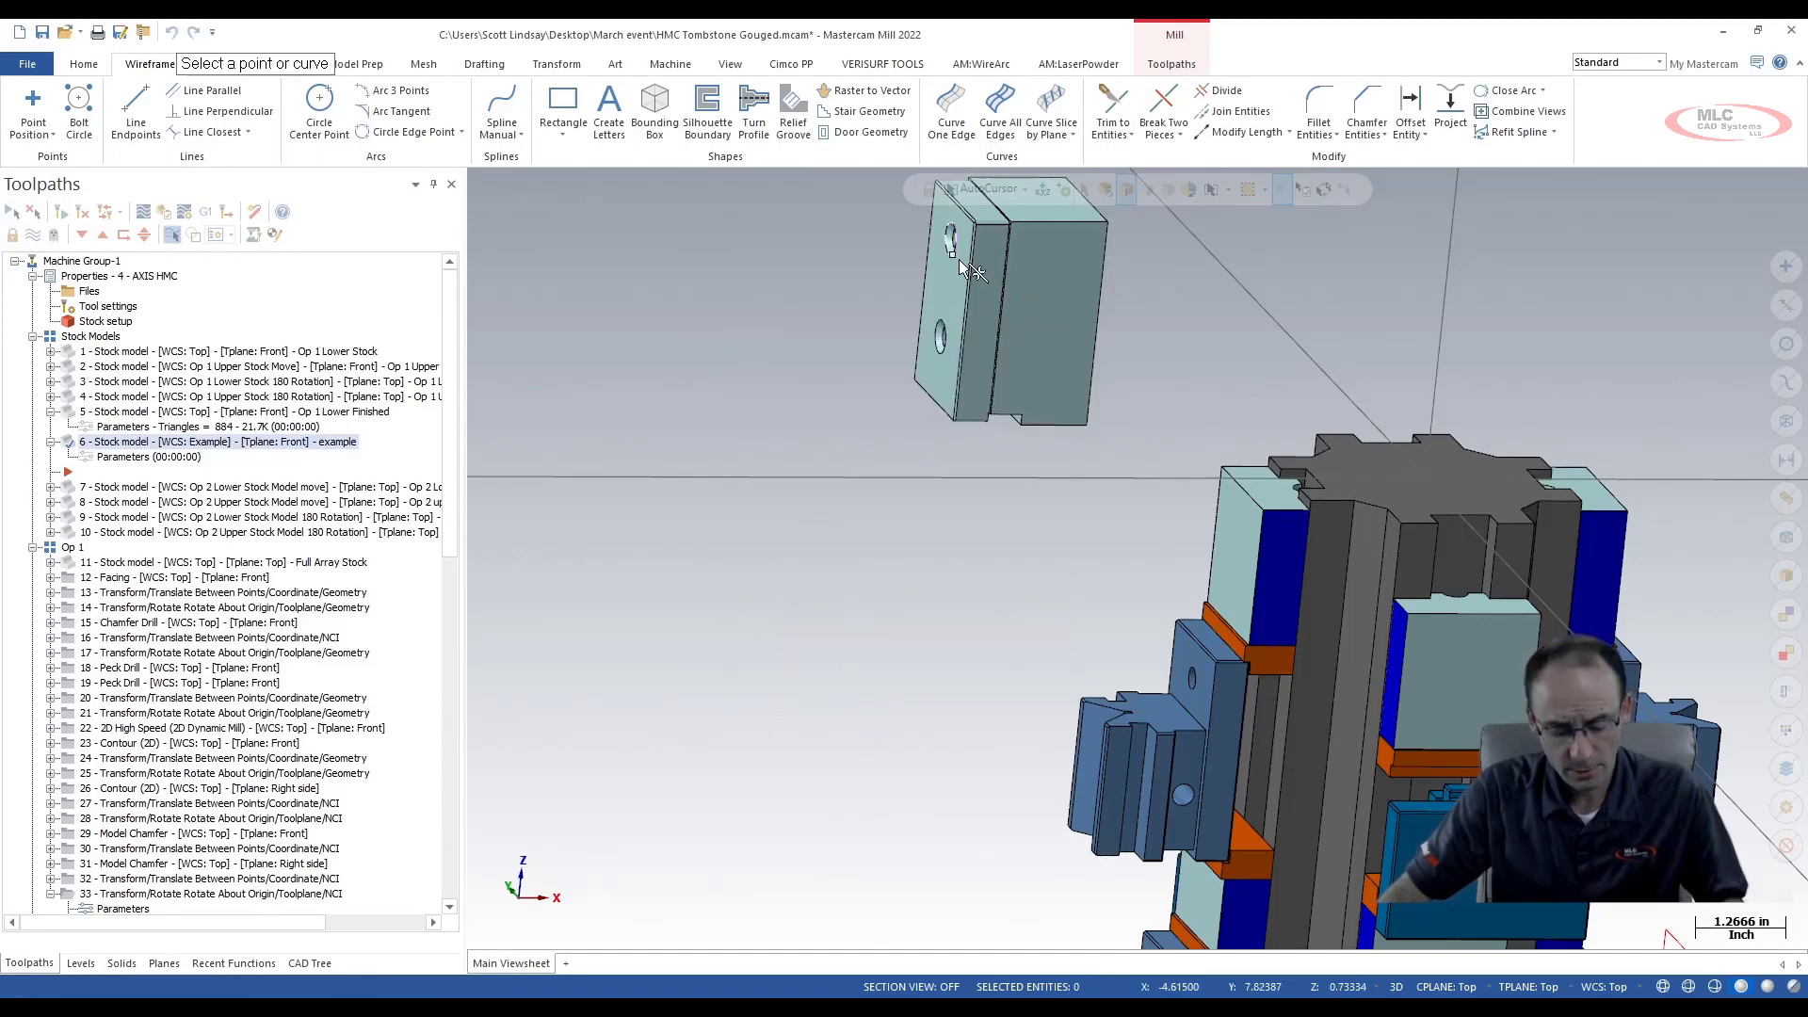
pyautogui.click(955, 257)
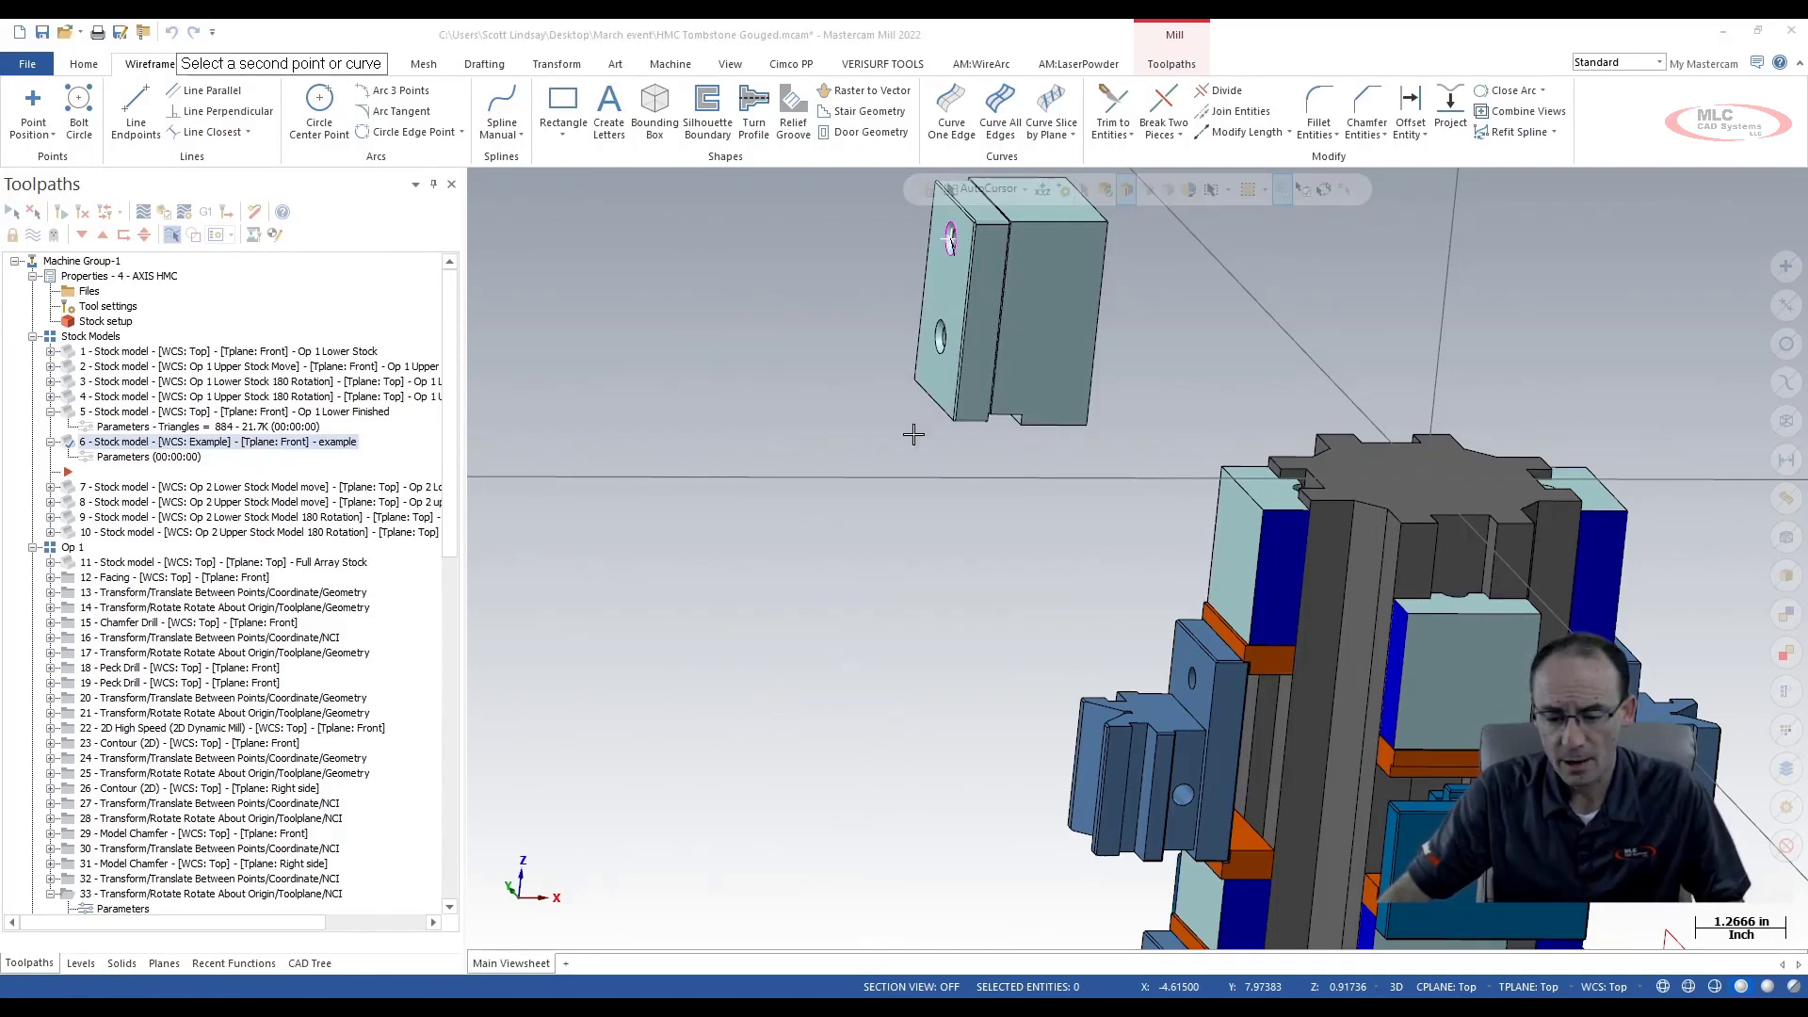
pyautogui.scroll(-4, 1381, 494)
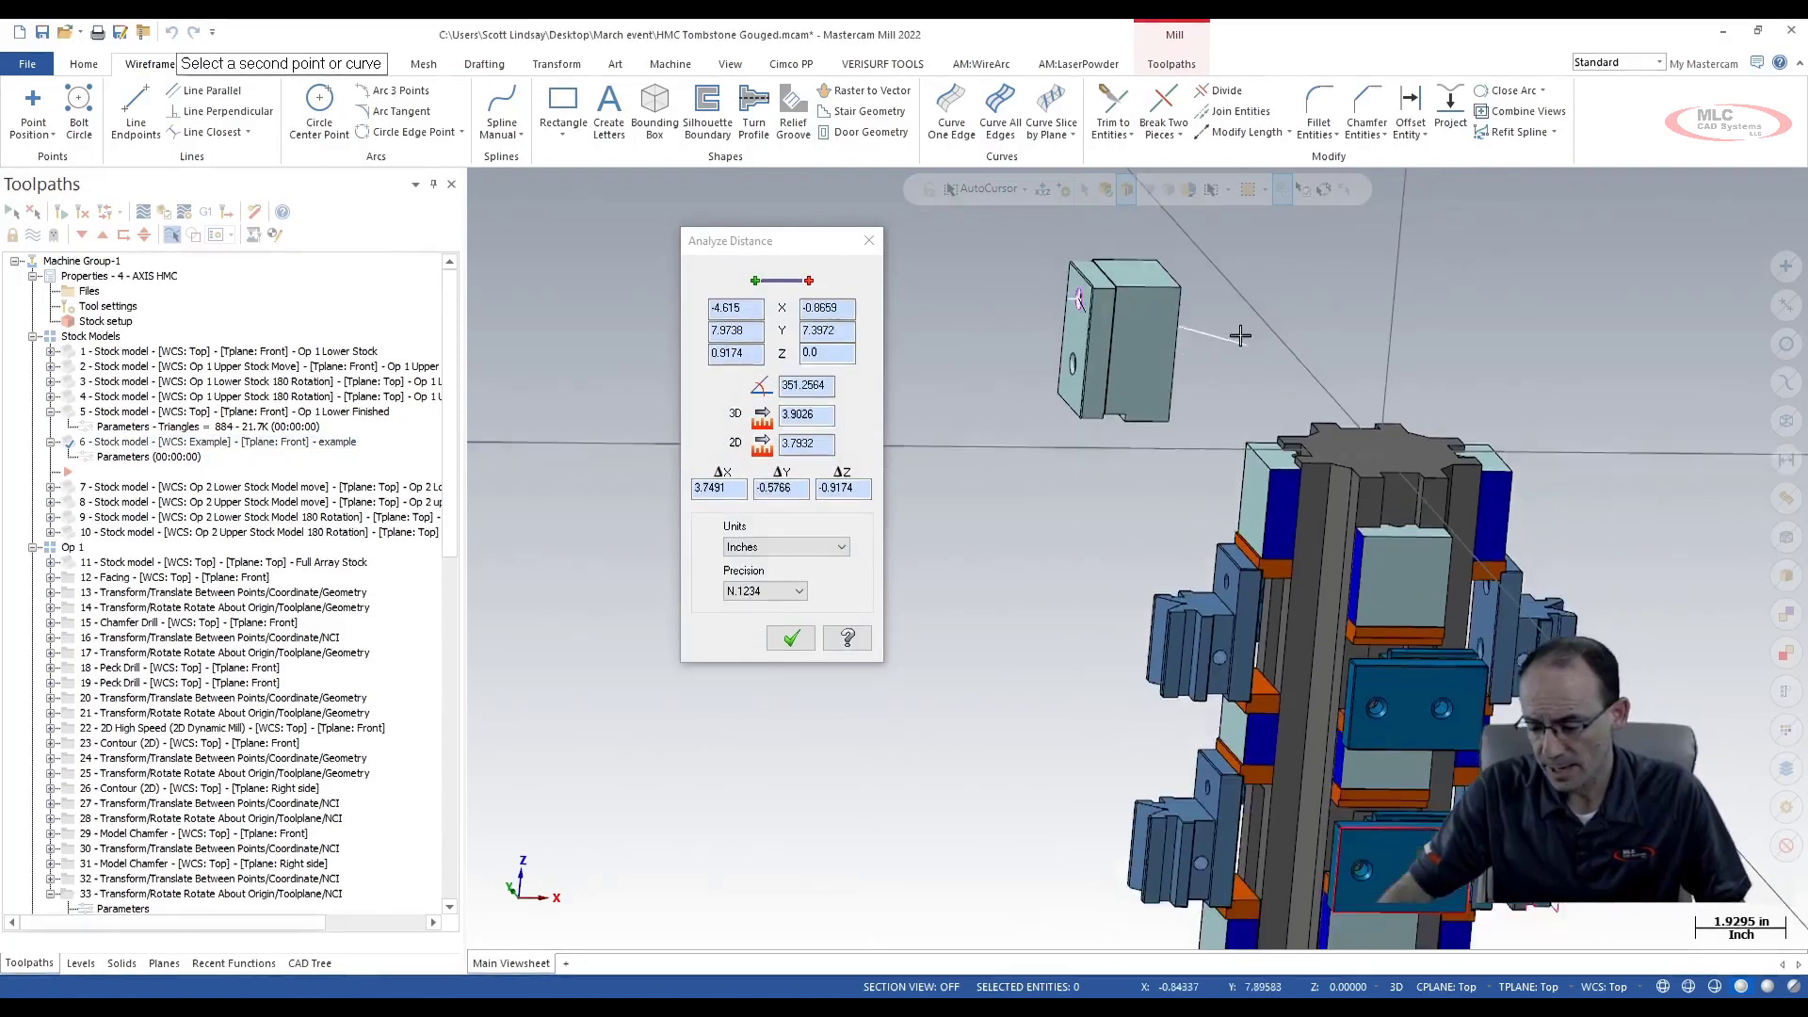
pyautogui.scroll(4, 1394, 640)
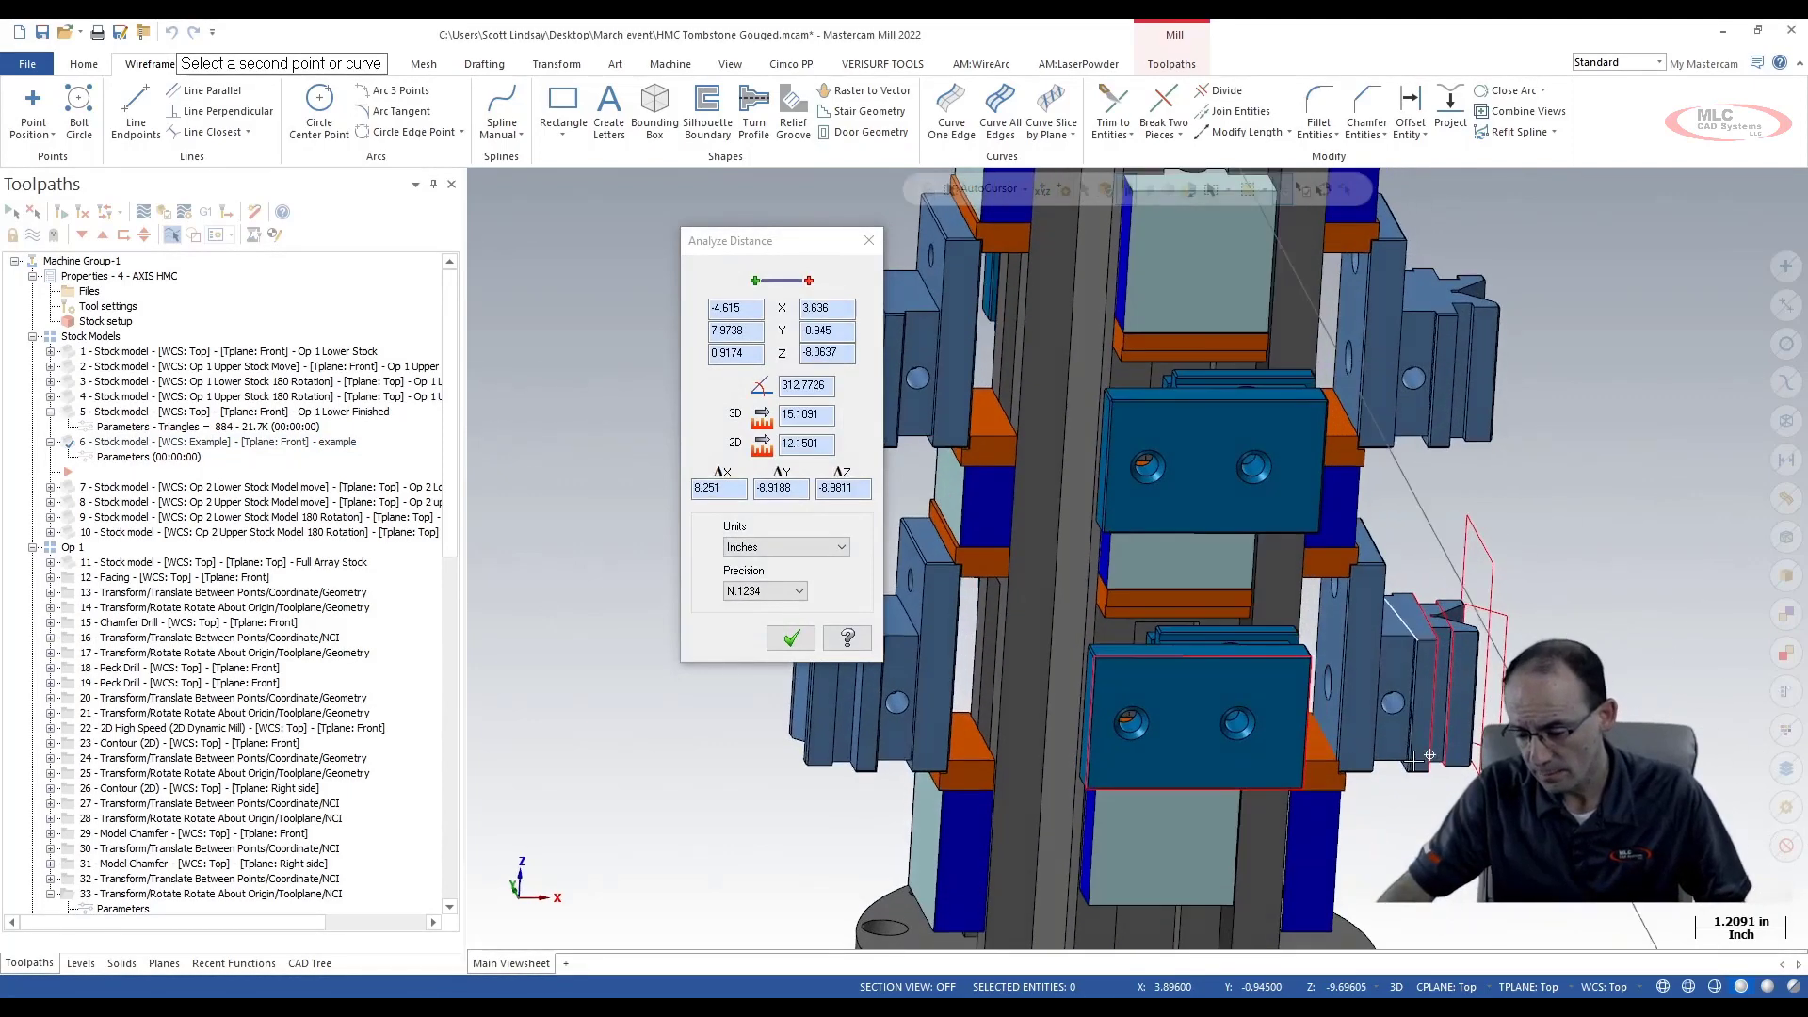
pyautogui.scroll(5, 1329, 724)
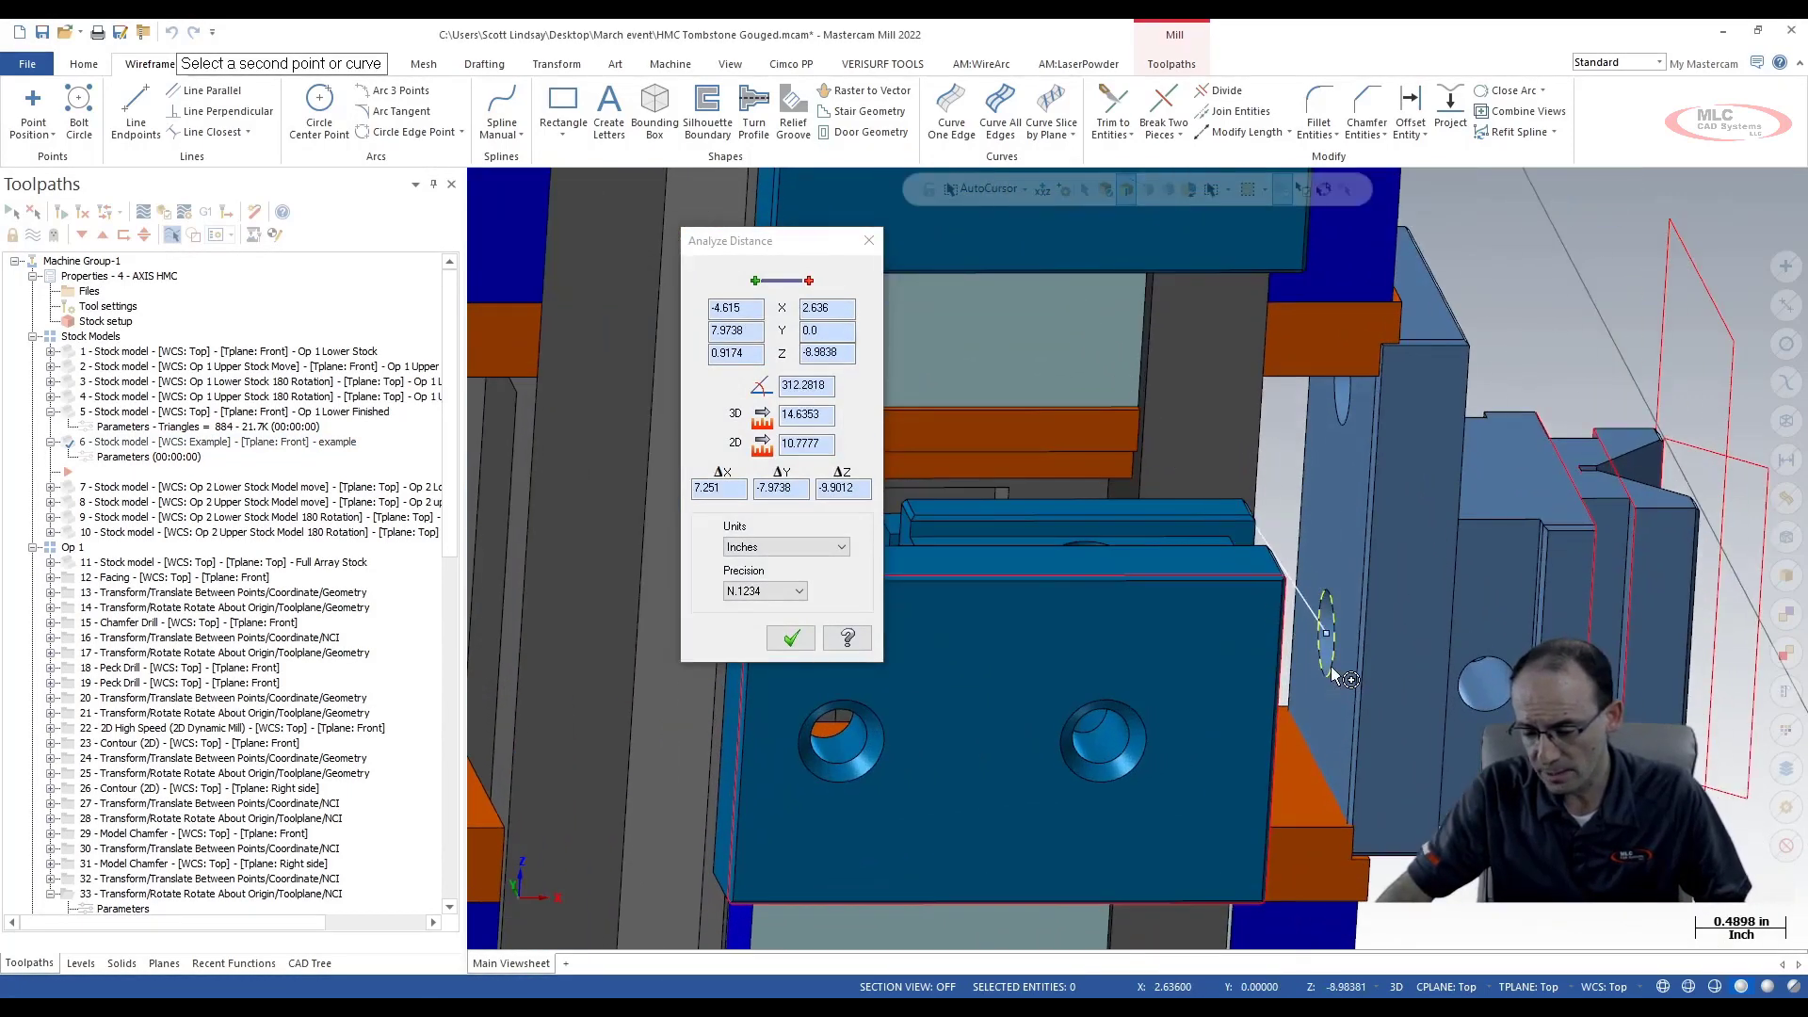
pyautogui.click(1335, 674)
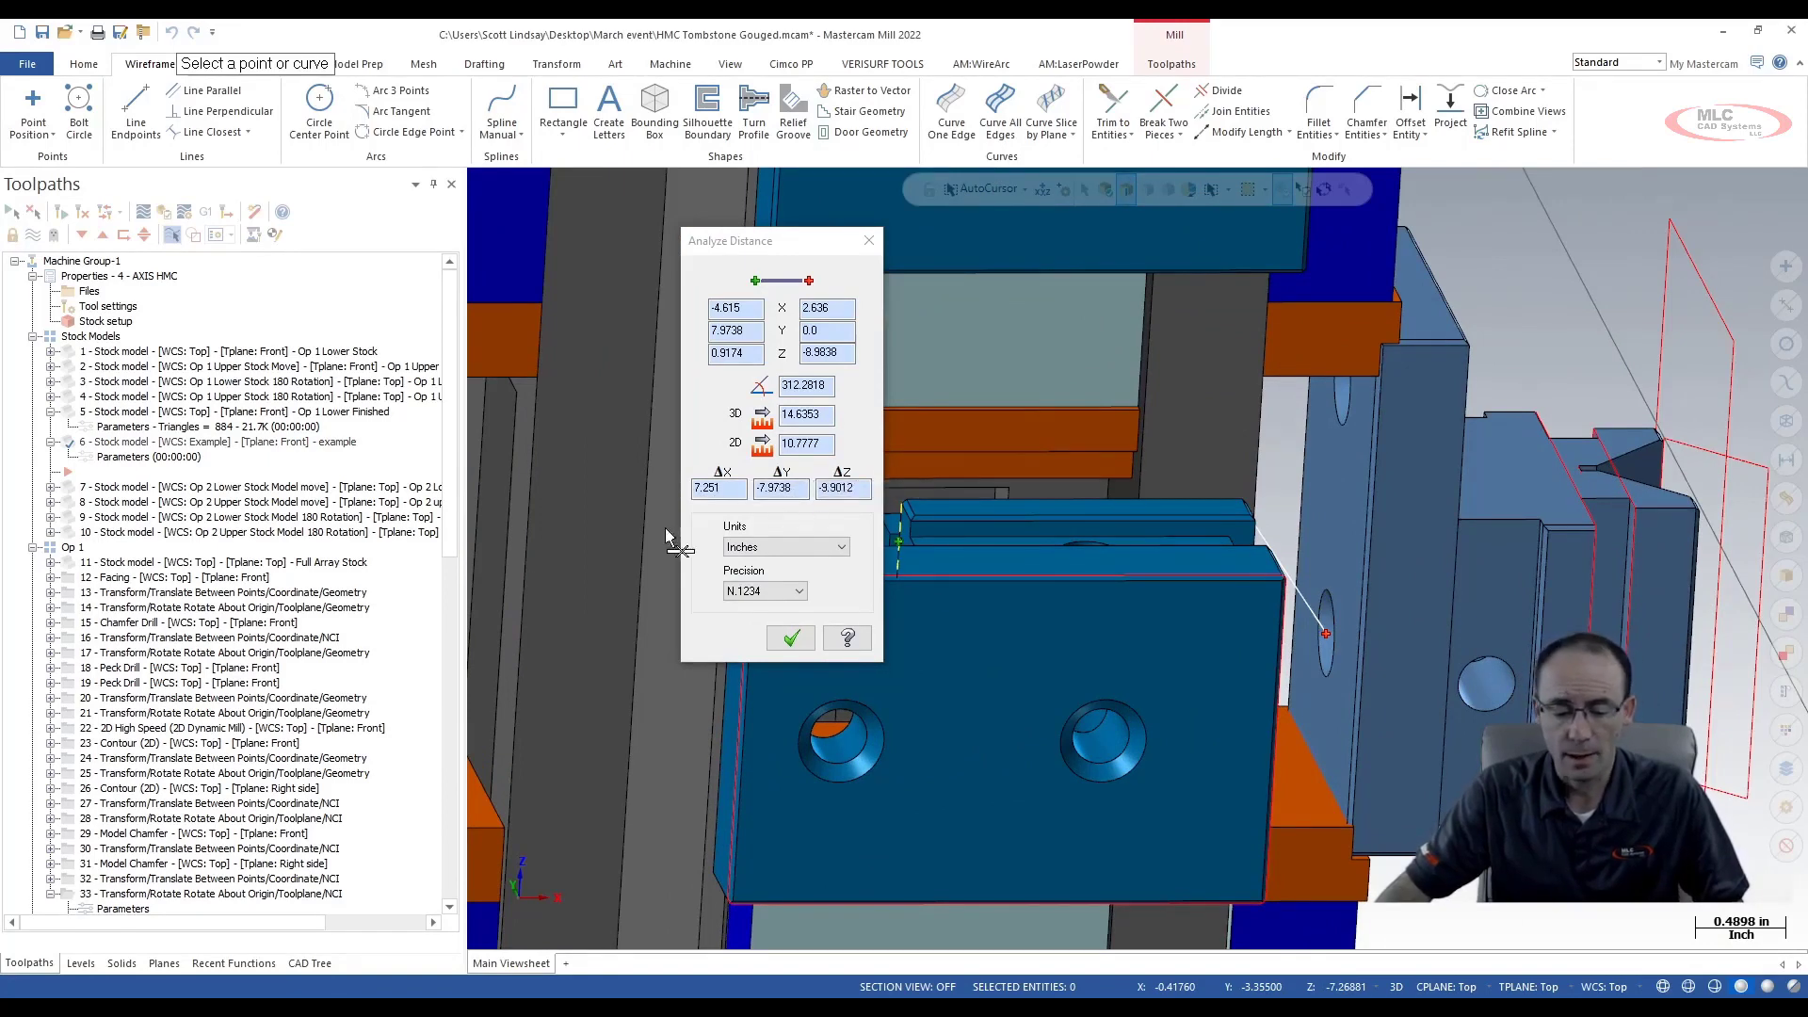
# Set the Example plane's origin to X 7.251, Y -7.9738, Z -9.9012 and close the distance analysis
pyautogui.click(166, 965)
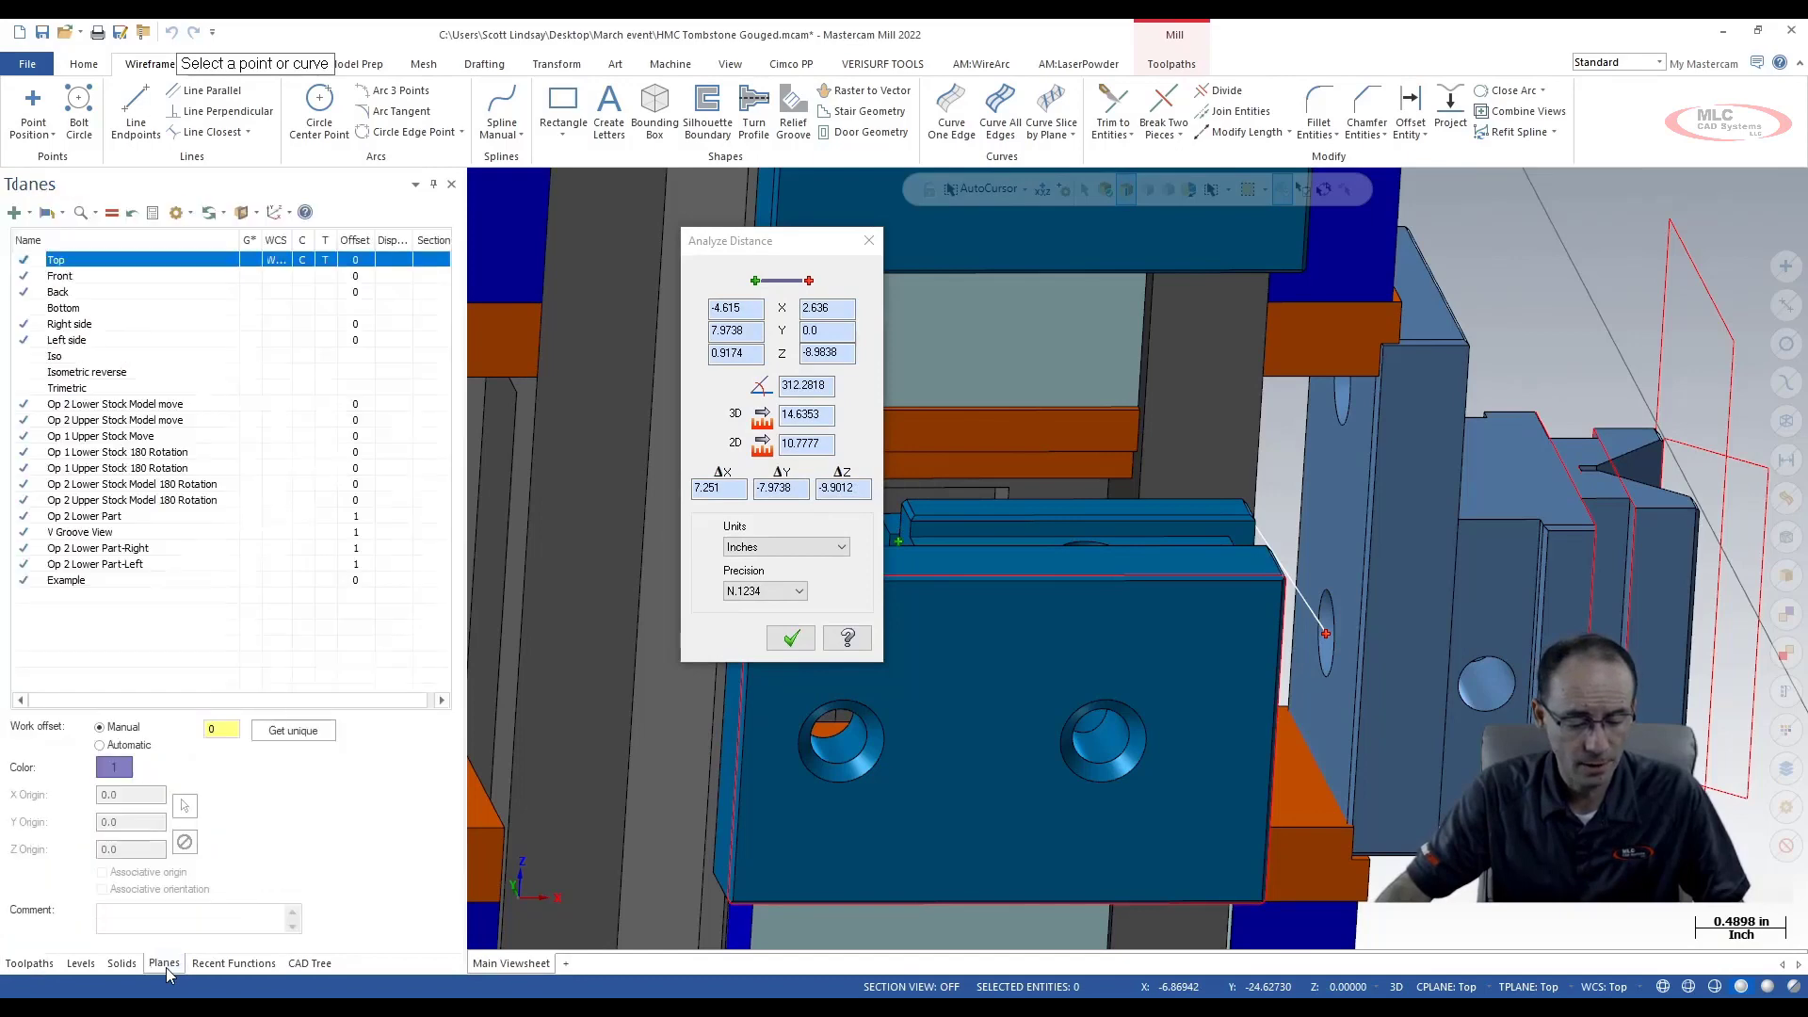
pyautogui.rightClick(72, 582)
pyautogui.click(111, 594)
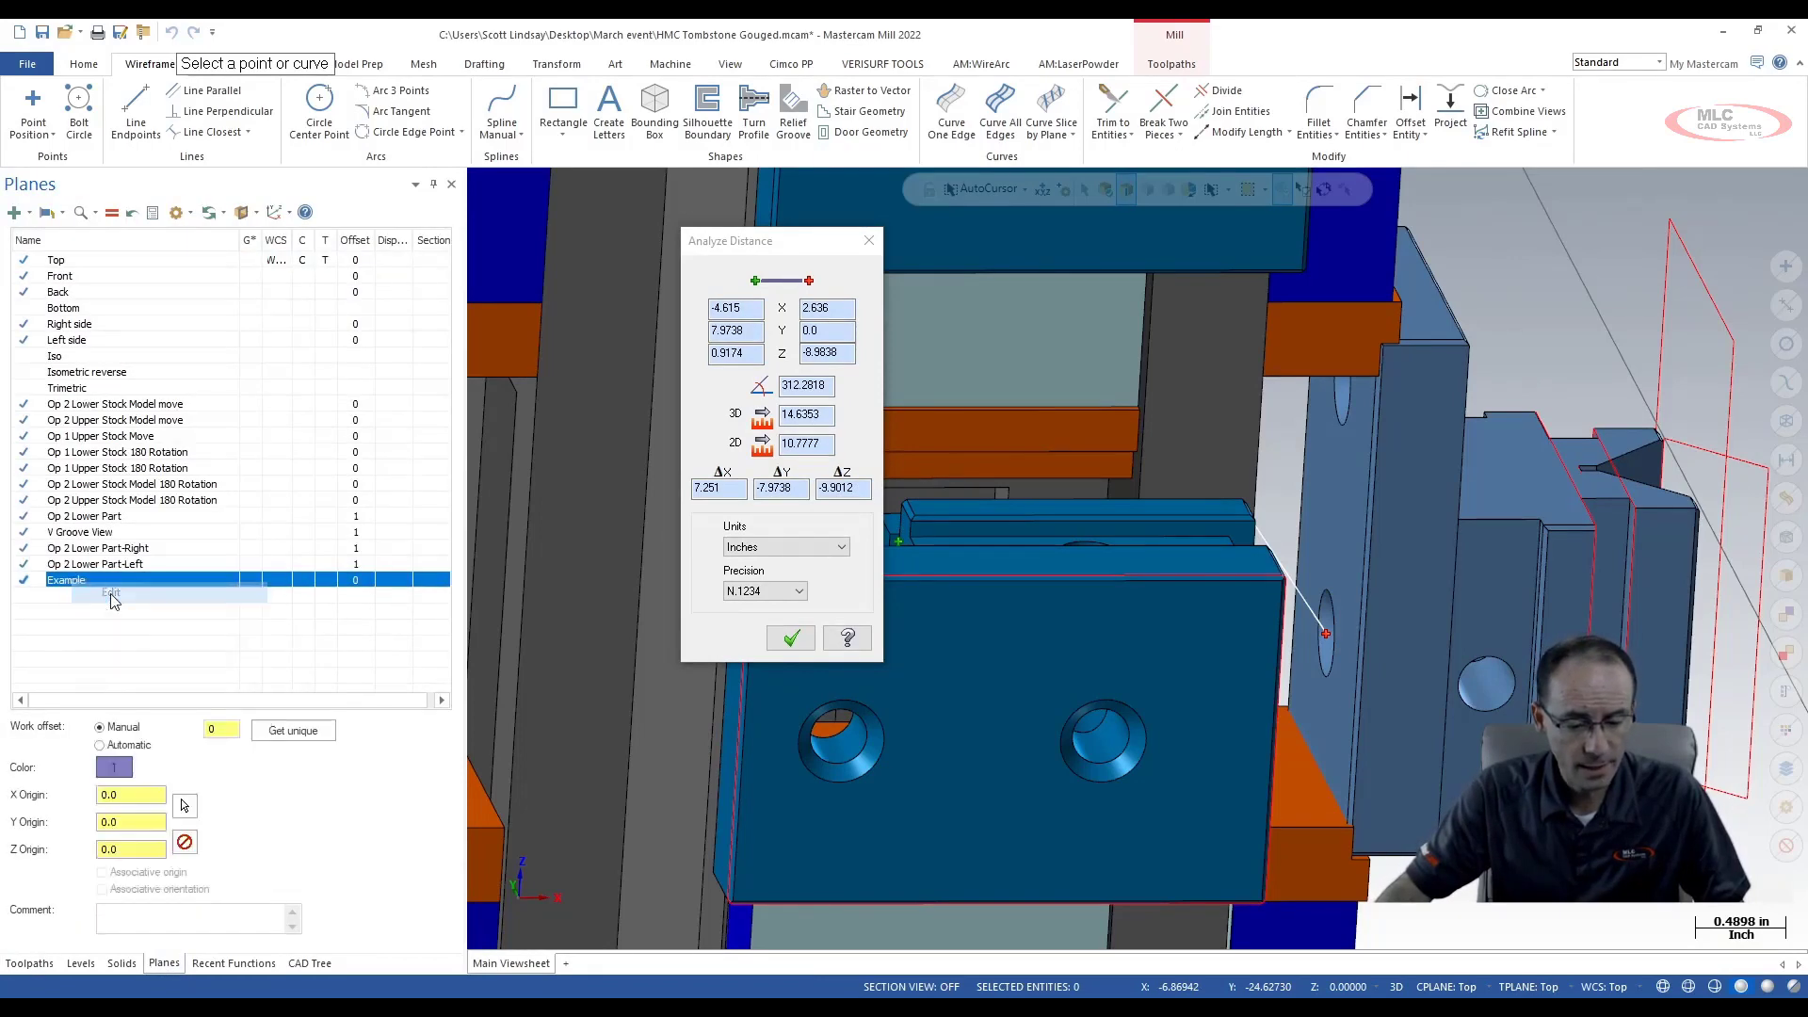
pyautogui.doubleClick(81, 422)
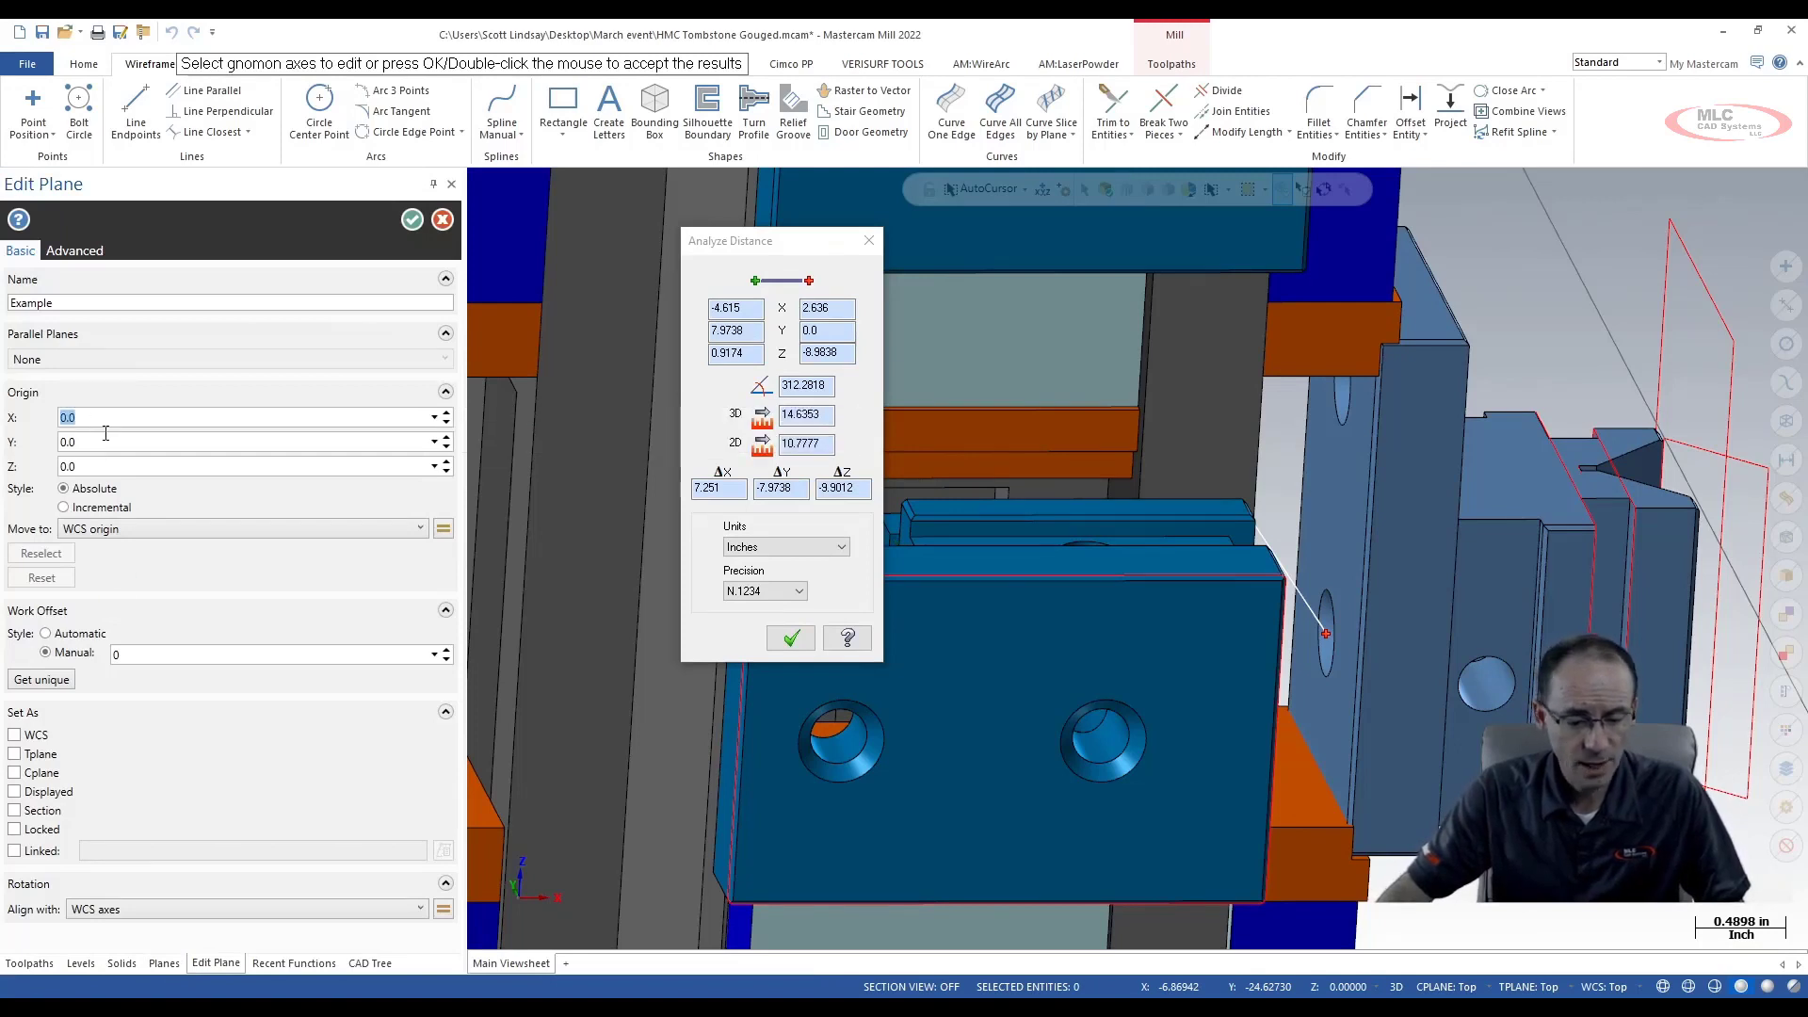
pyautogui.write('7.251')
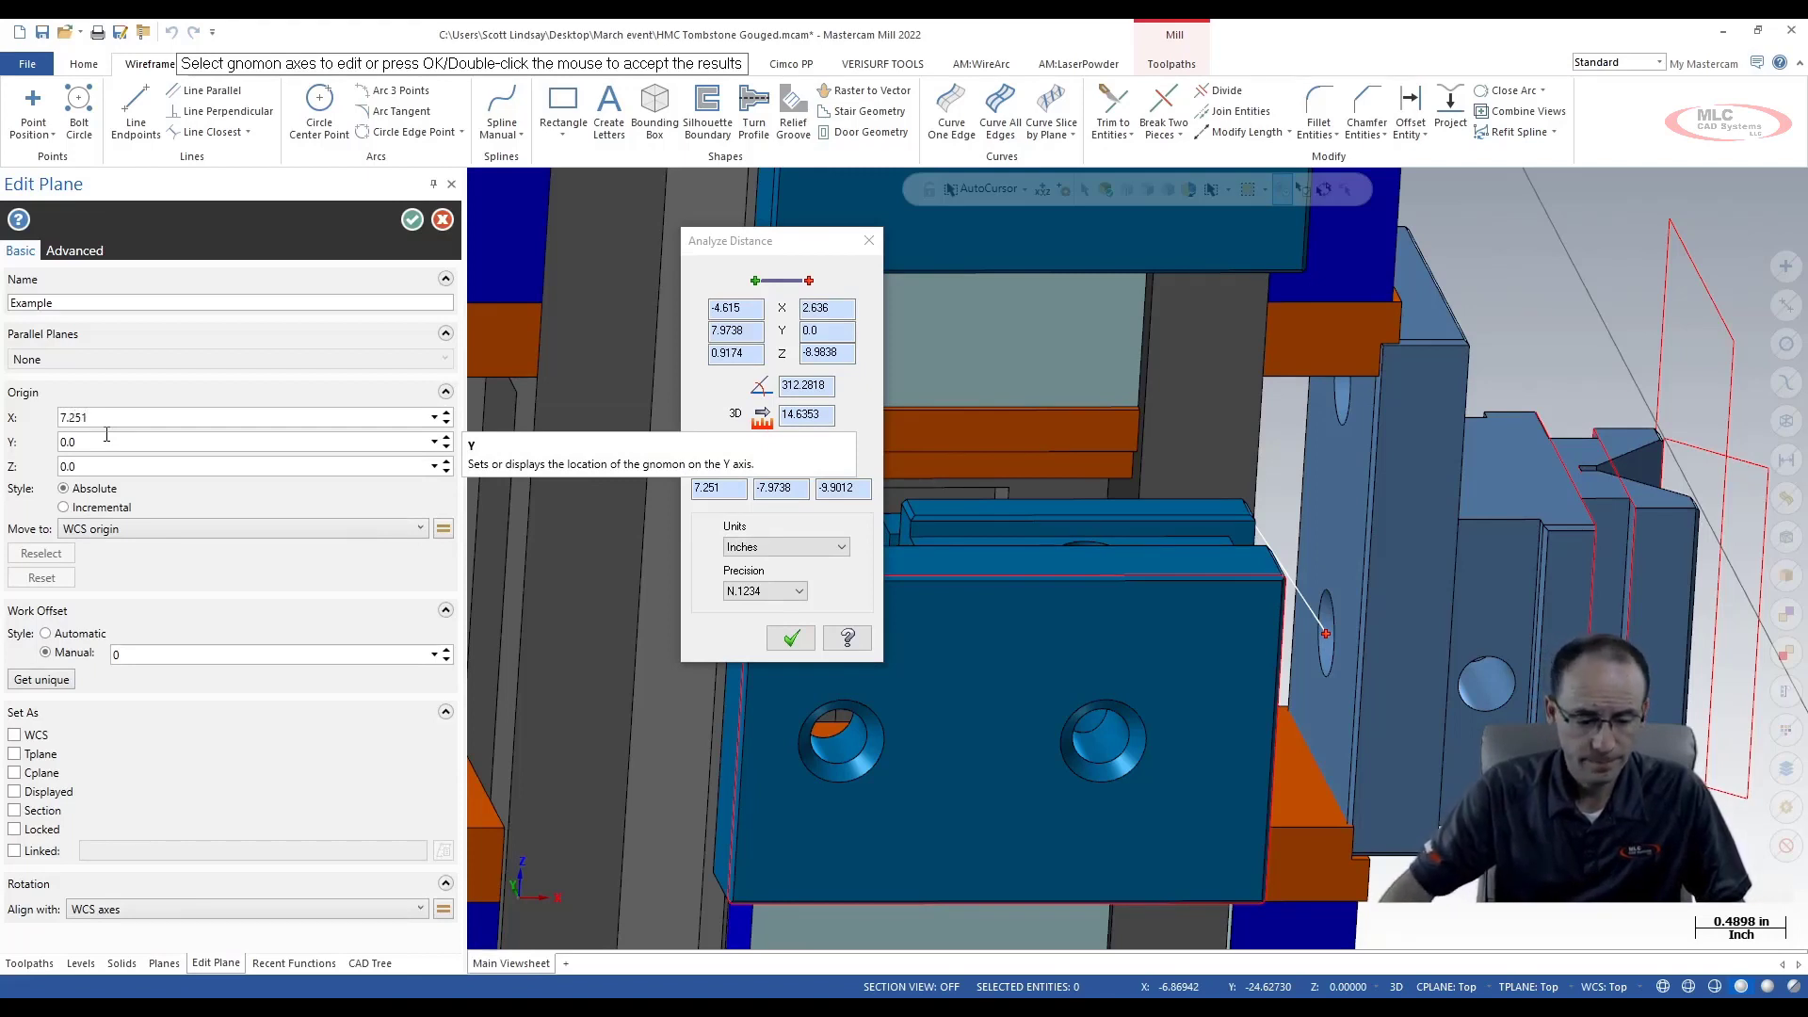
pyautogui.press('Tab')
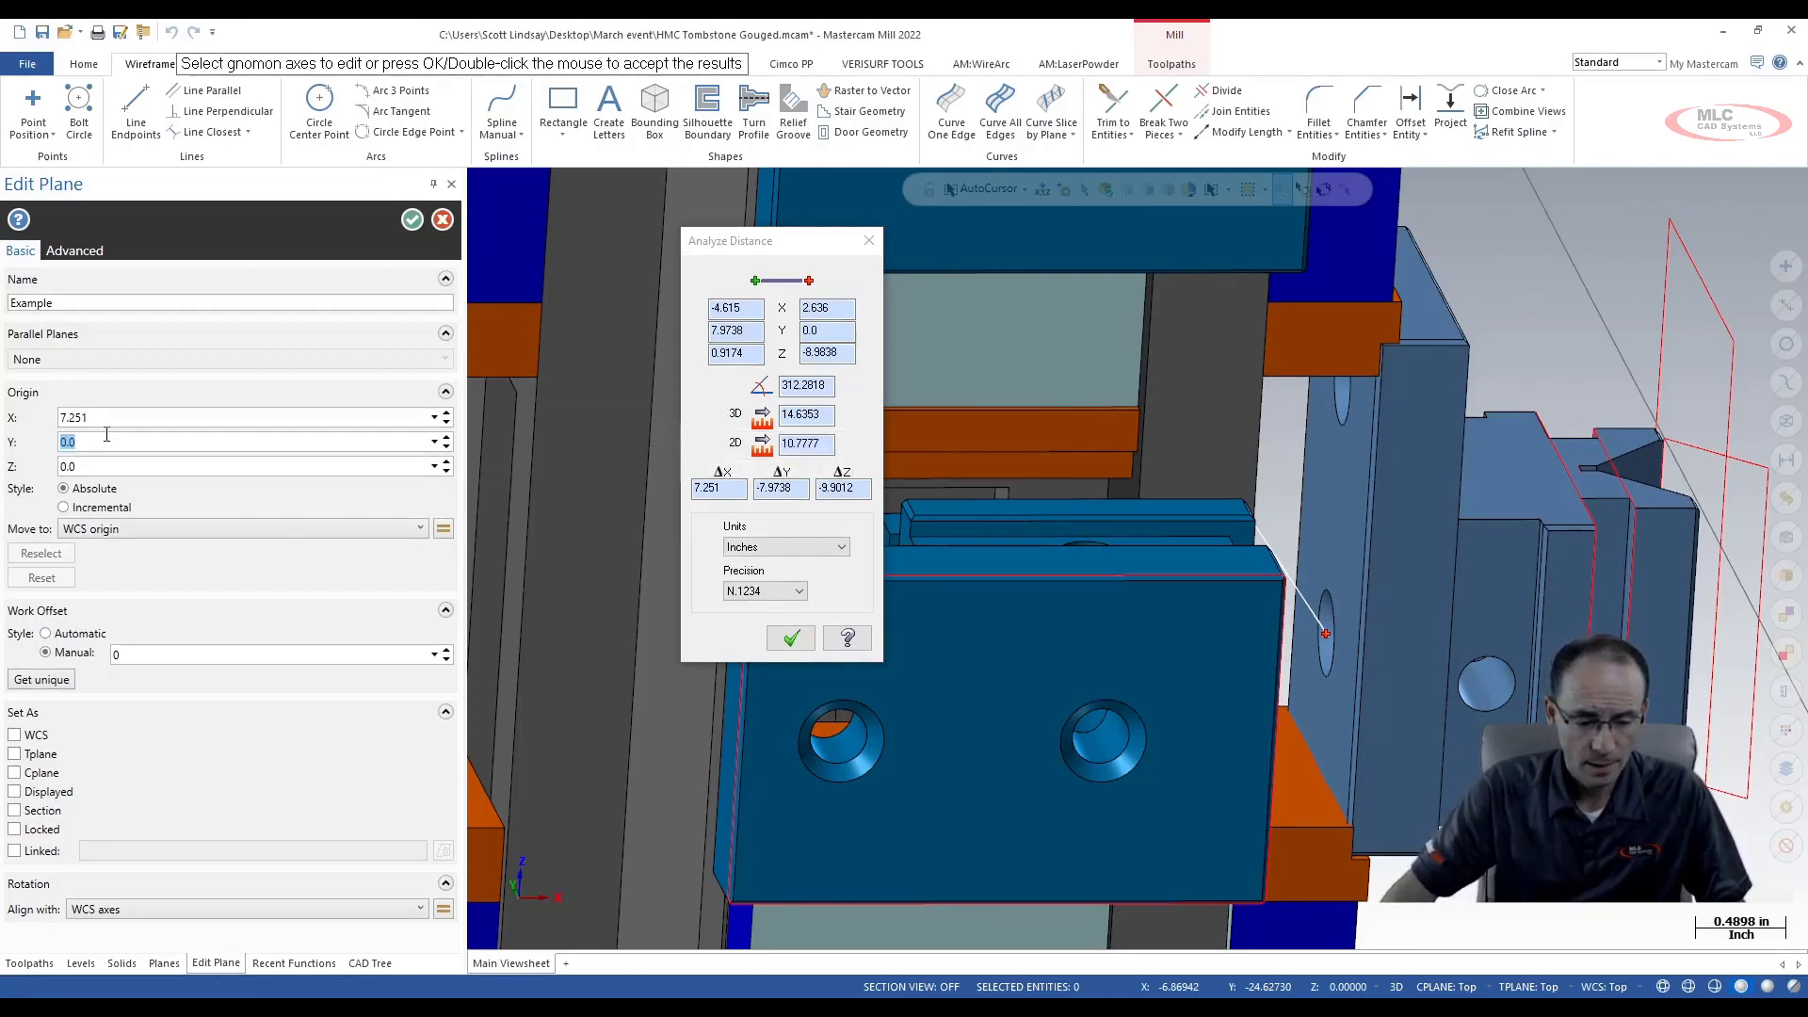
pyautogui.write('-')
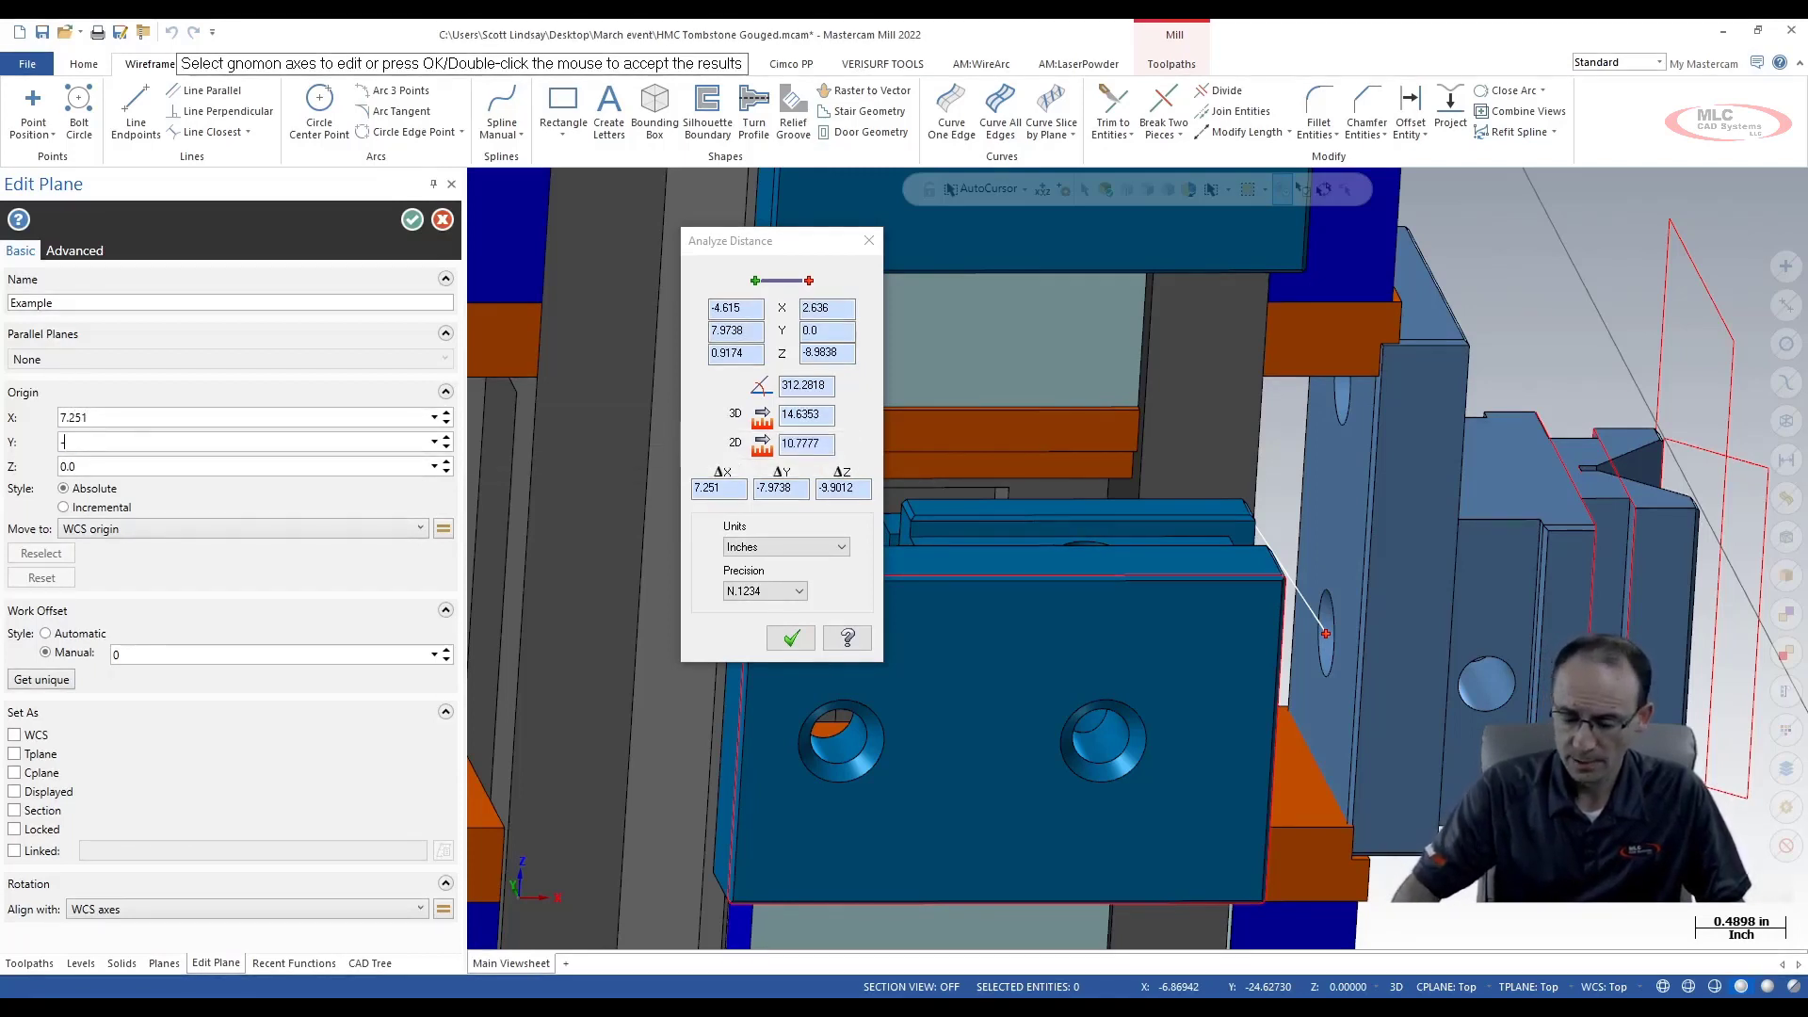
pyautogui.write('7.9738')
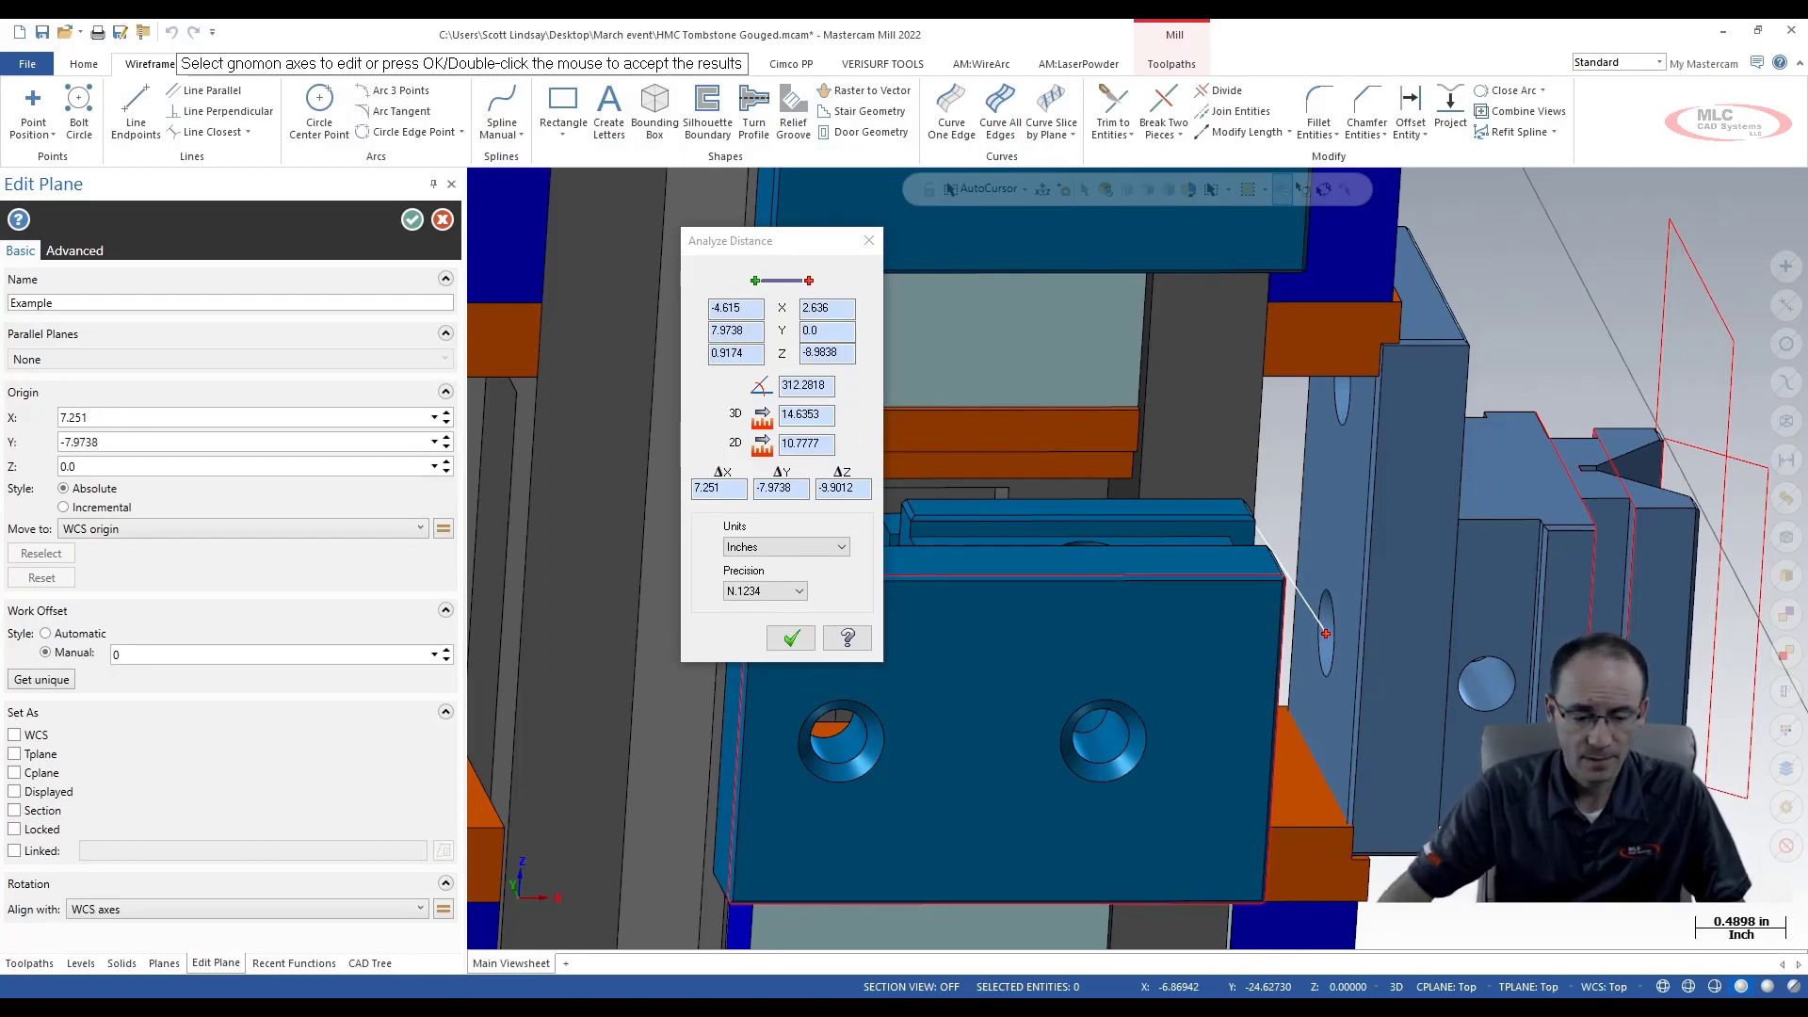
pyautogui.write('-9.9')
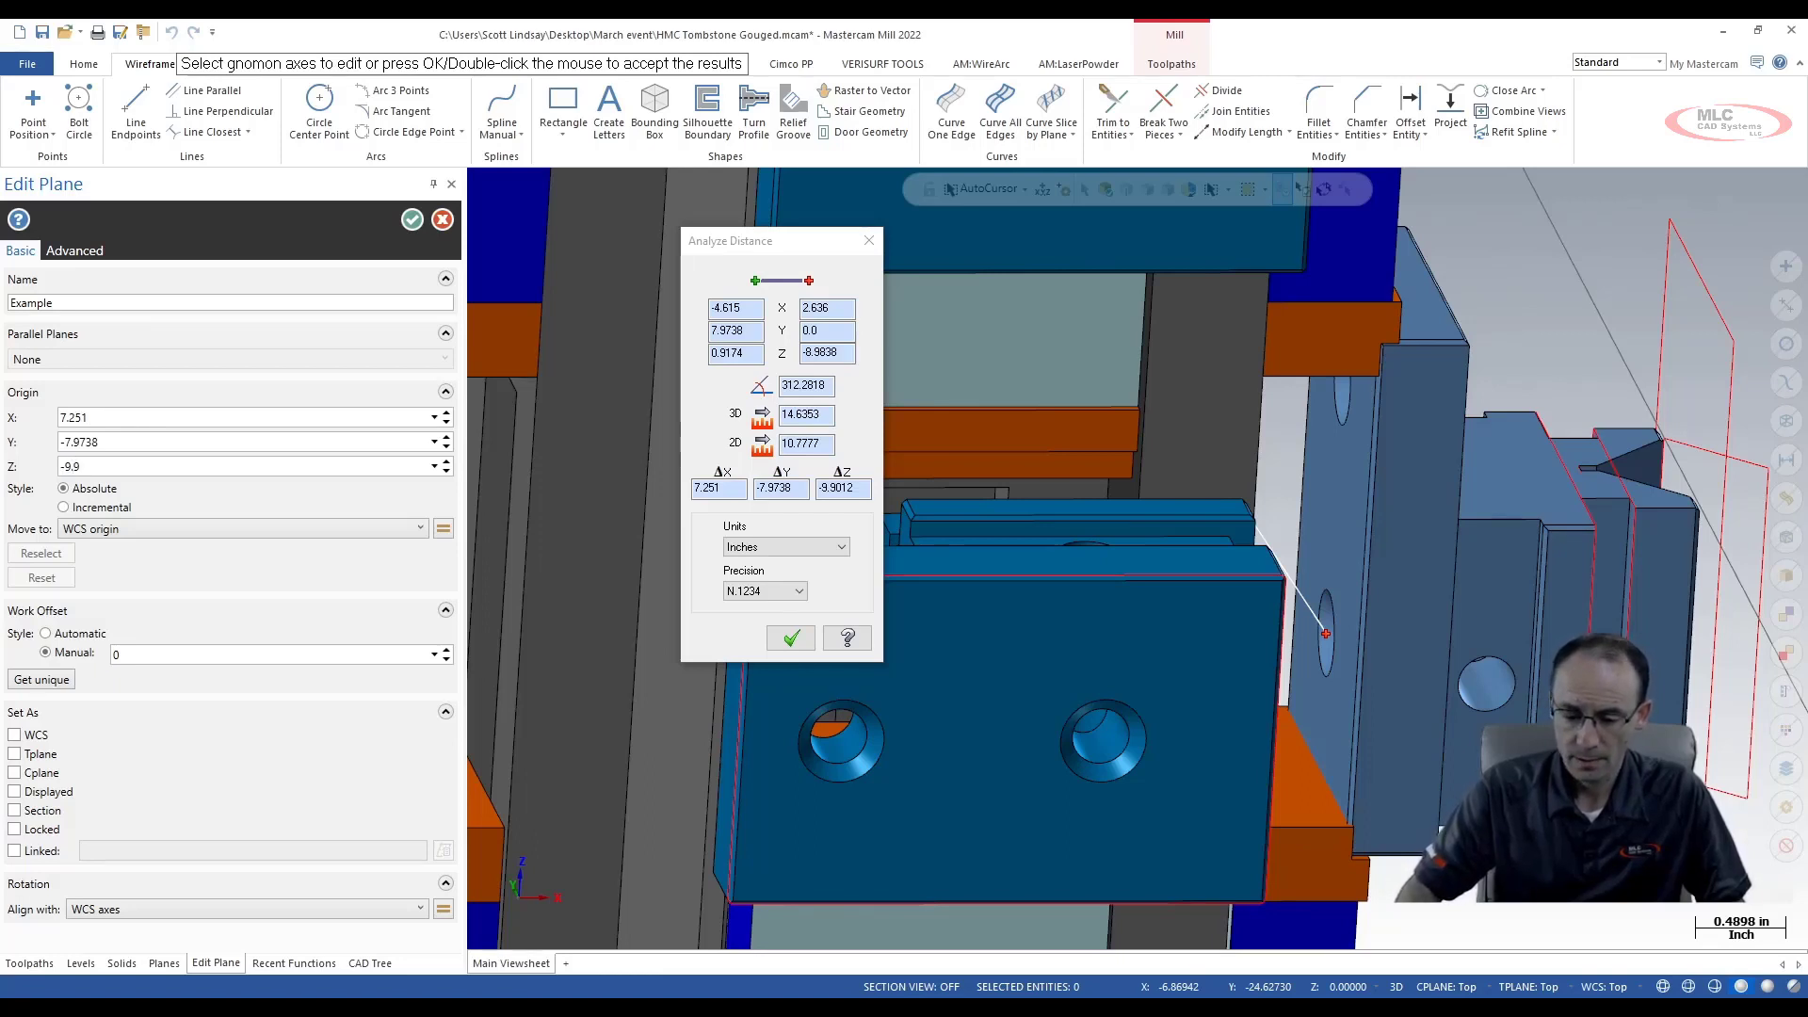
pyautogui.write('012')
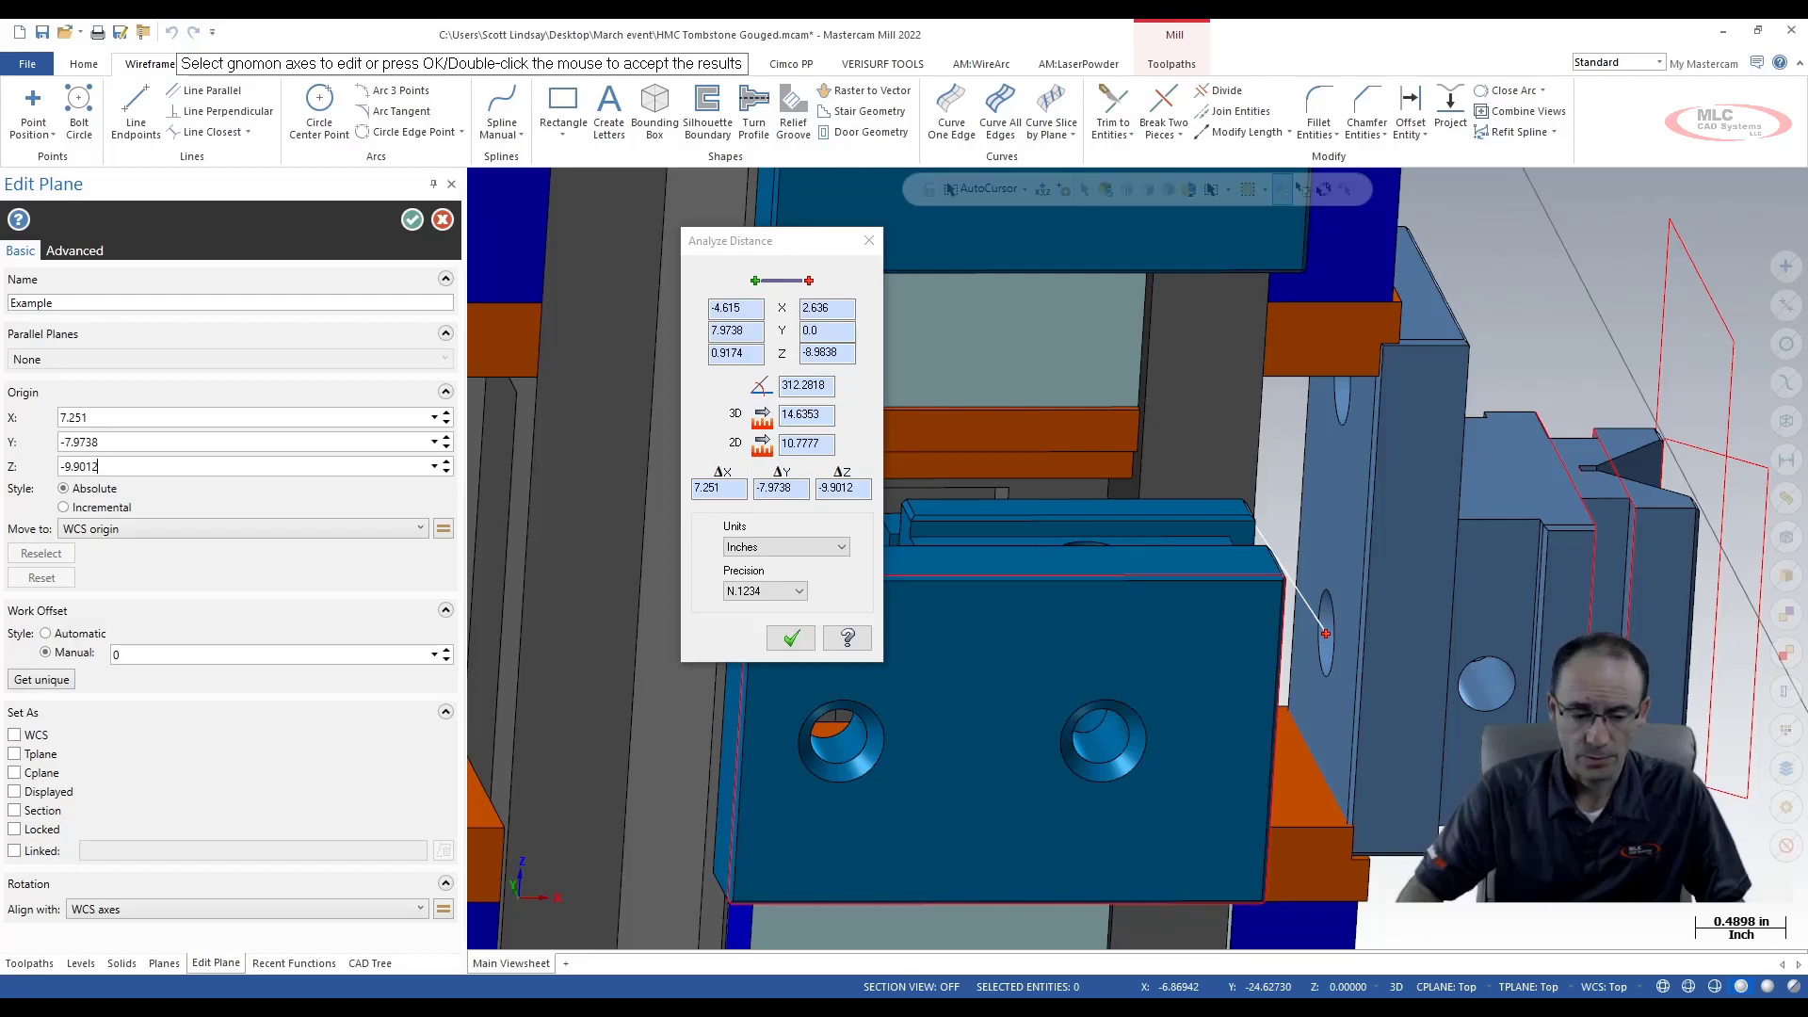
pyautogui.click(413, 220)
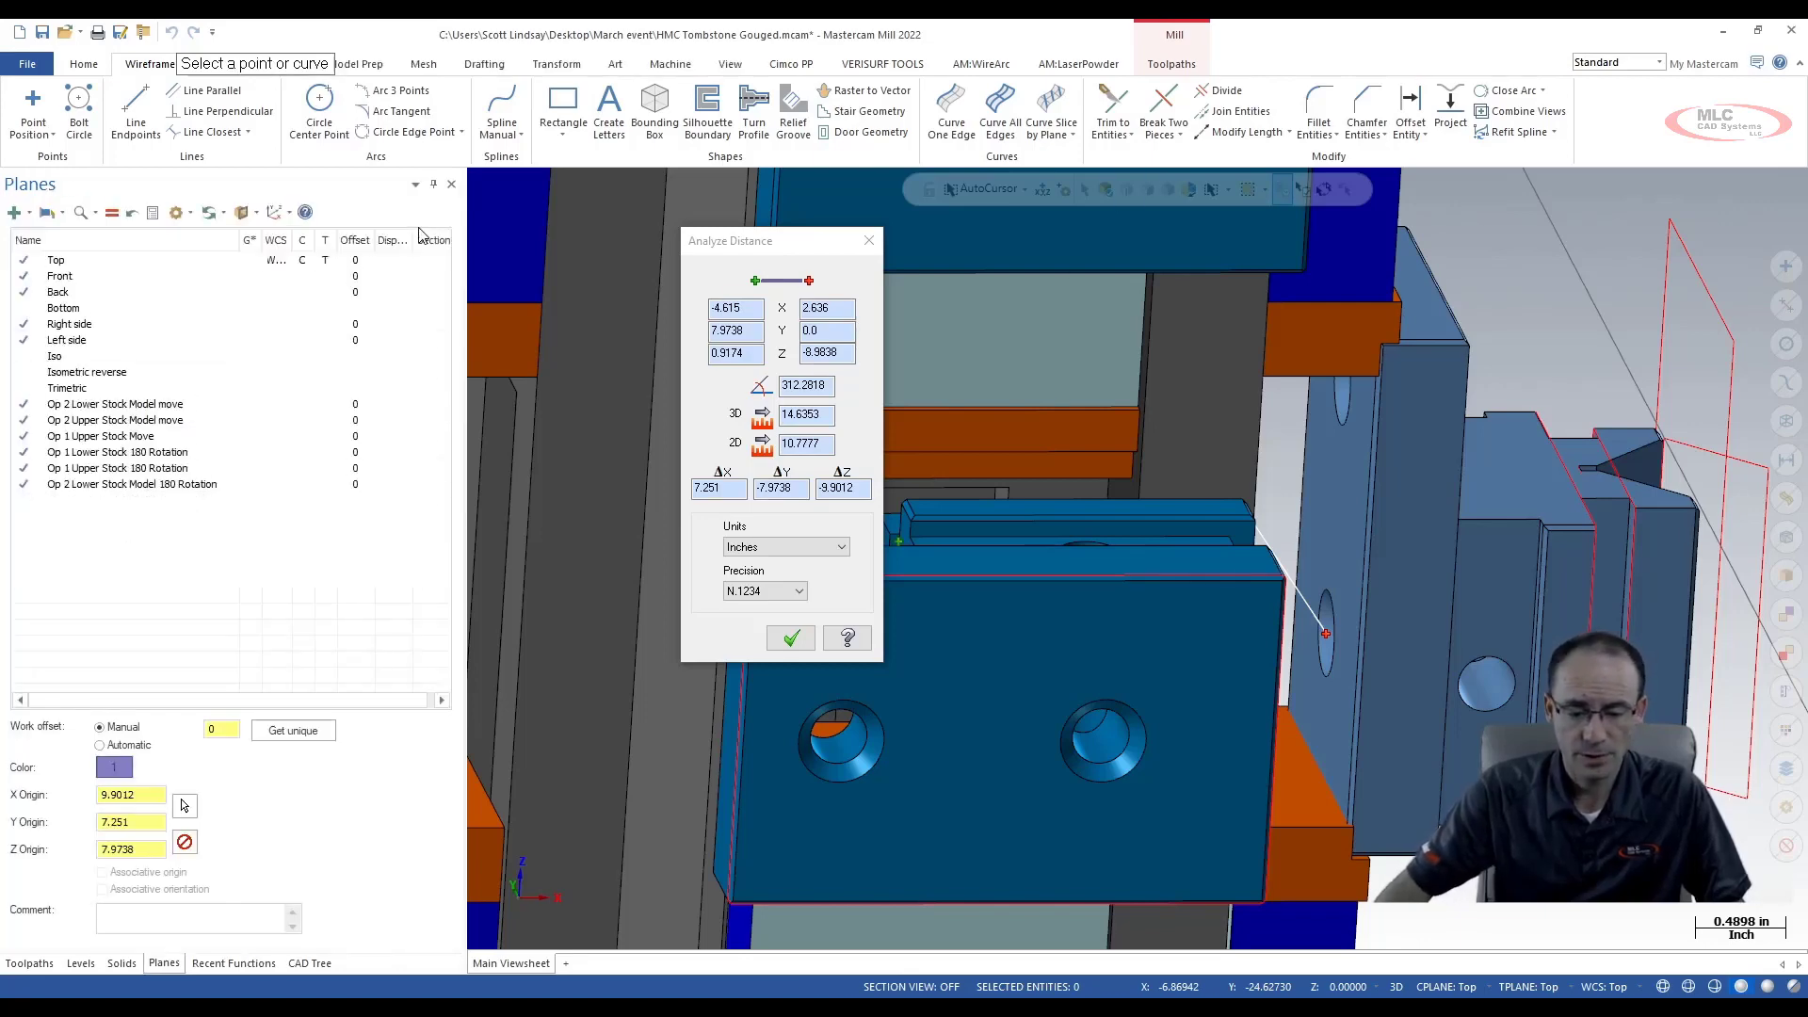
pyautogui.click(869, 243)
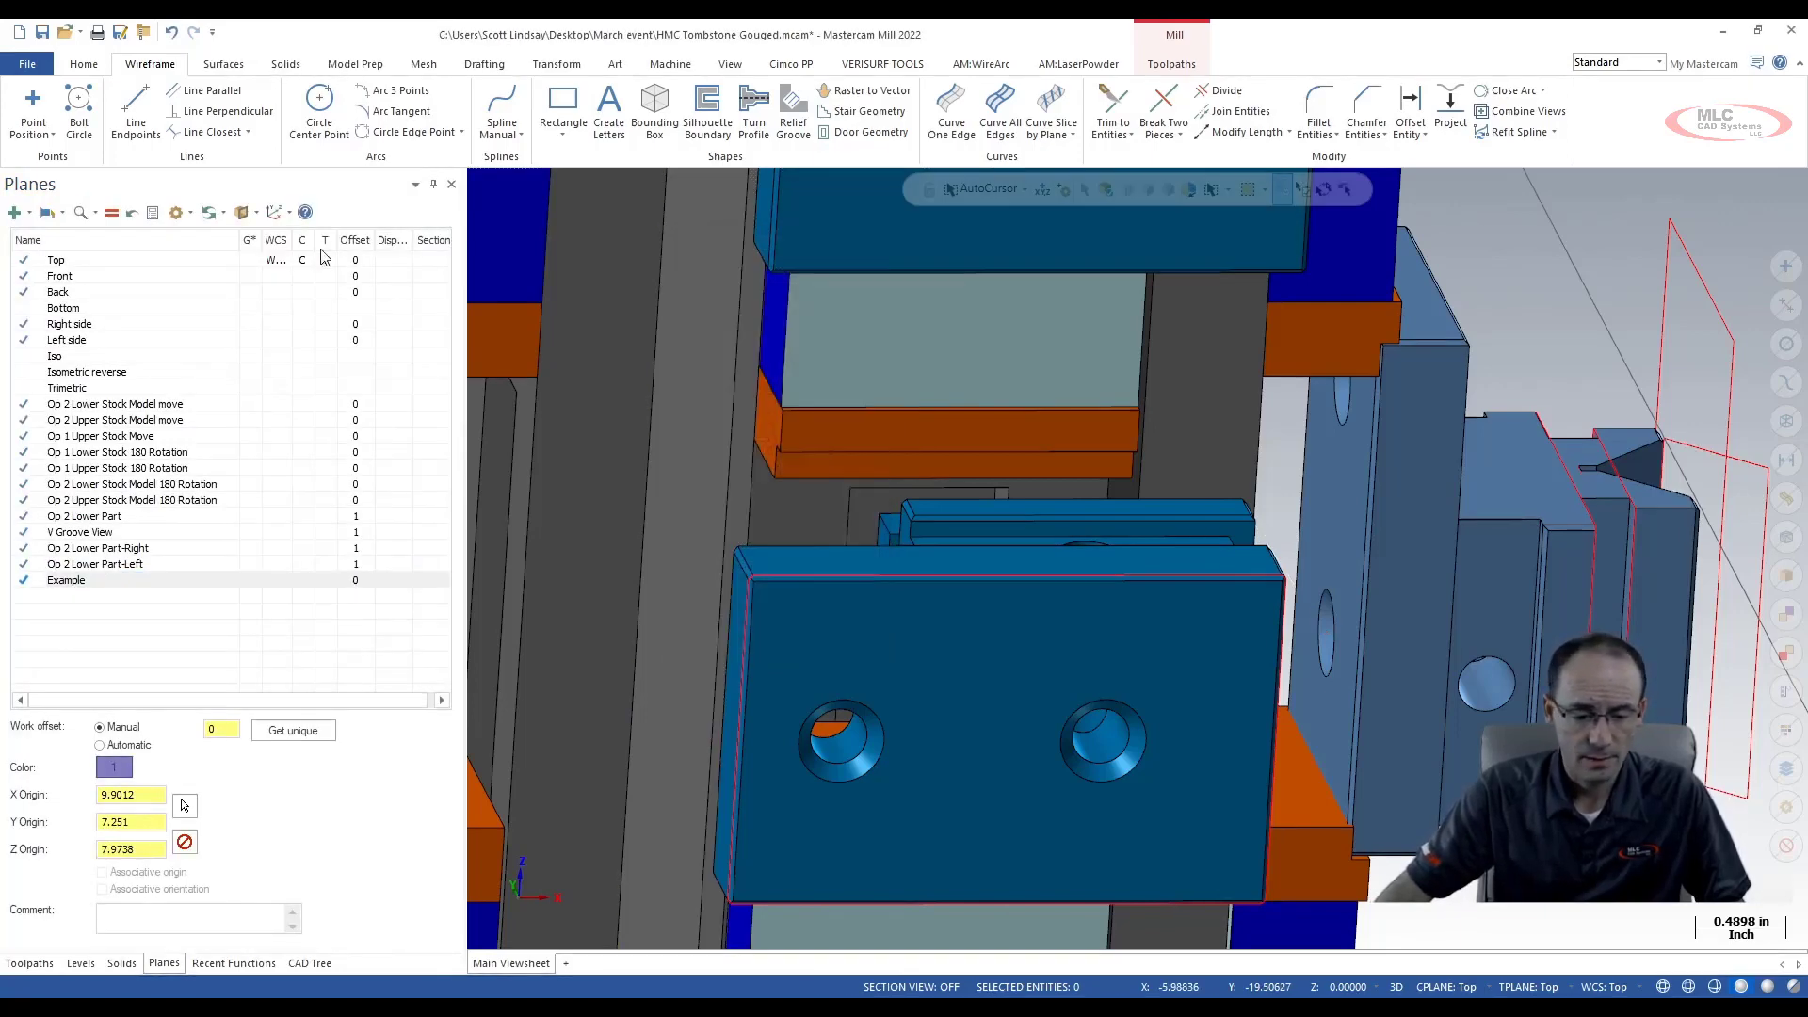
# Regenerate the example stock model and check where it sits on the tombstone
pyautogui.click(29, 963)
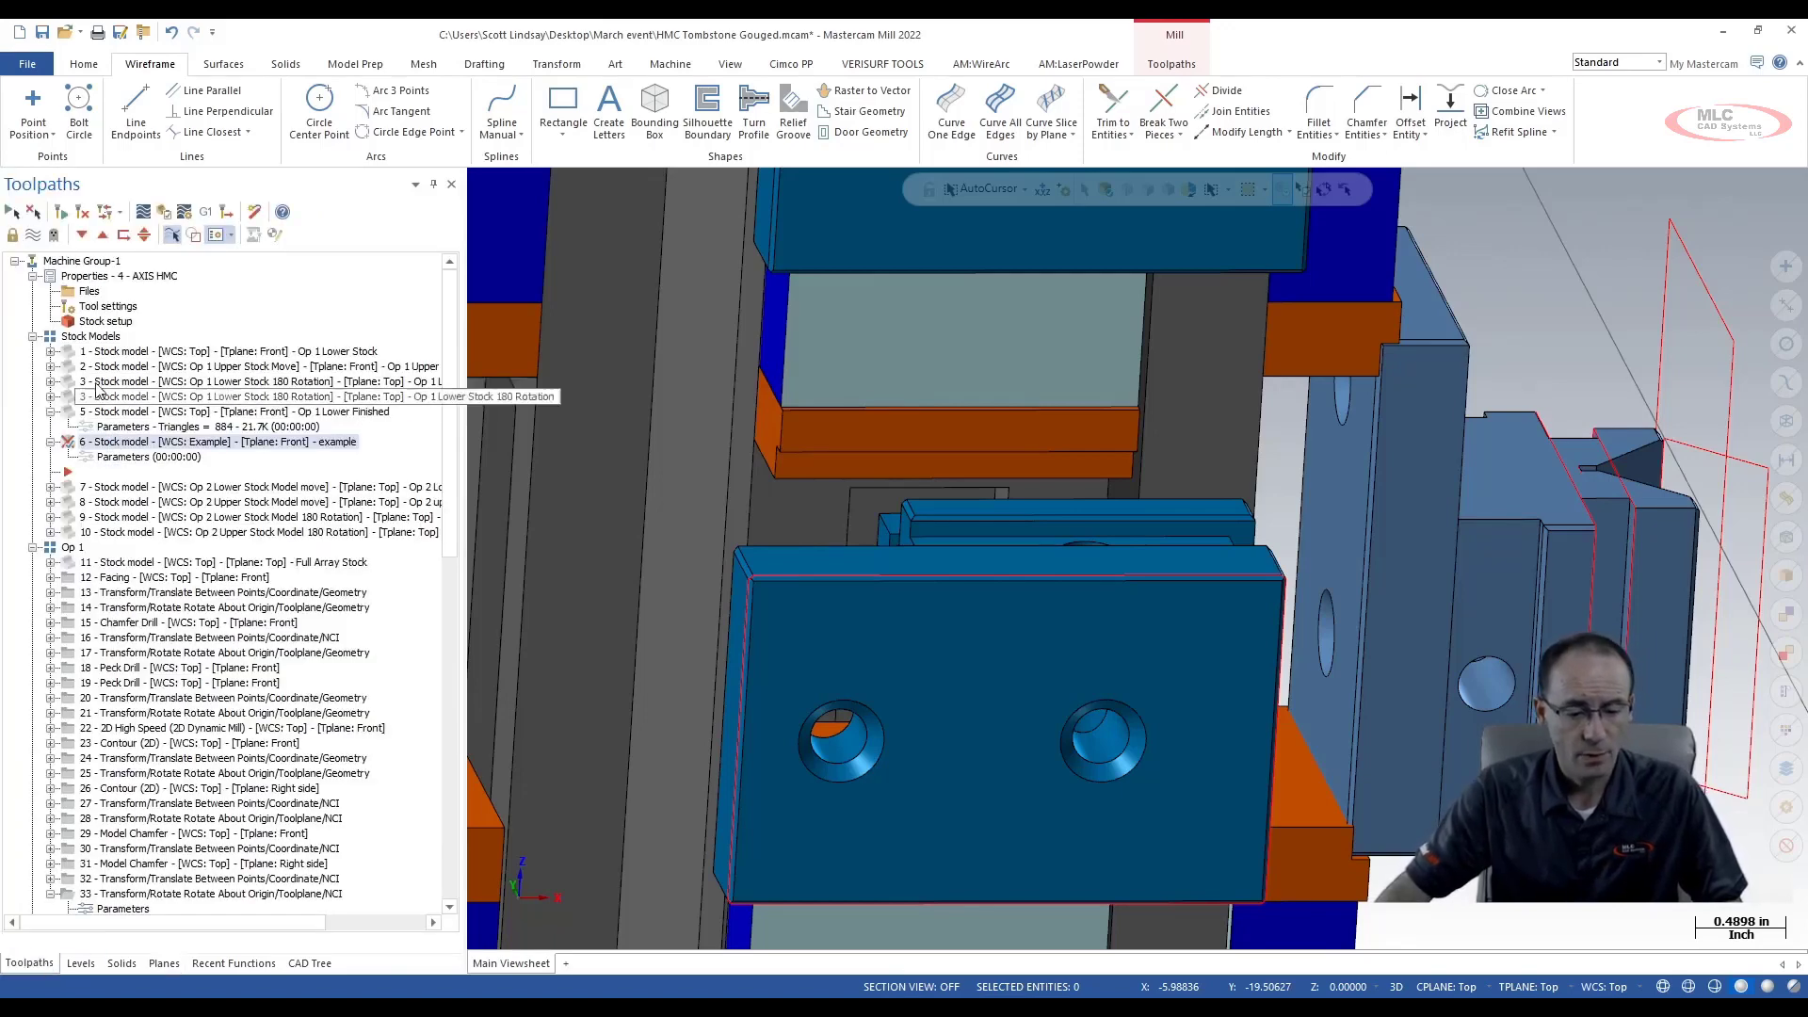
pyautogui.click(82, 211)
pyautogui.scroll(-6, 1062, 431)
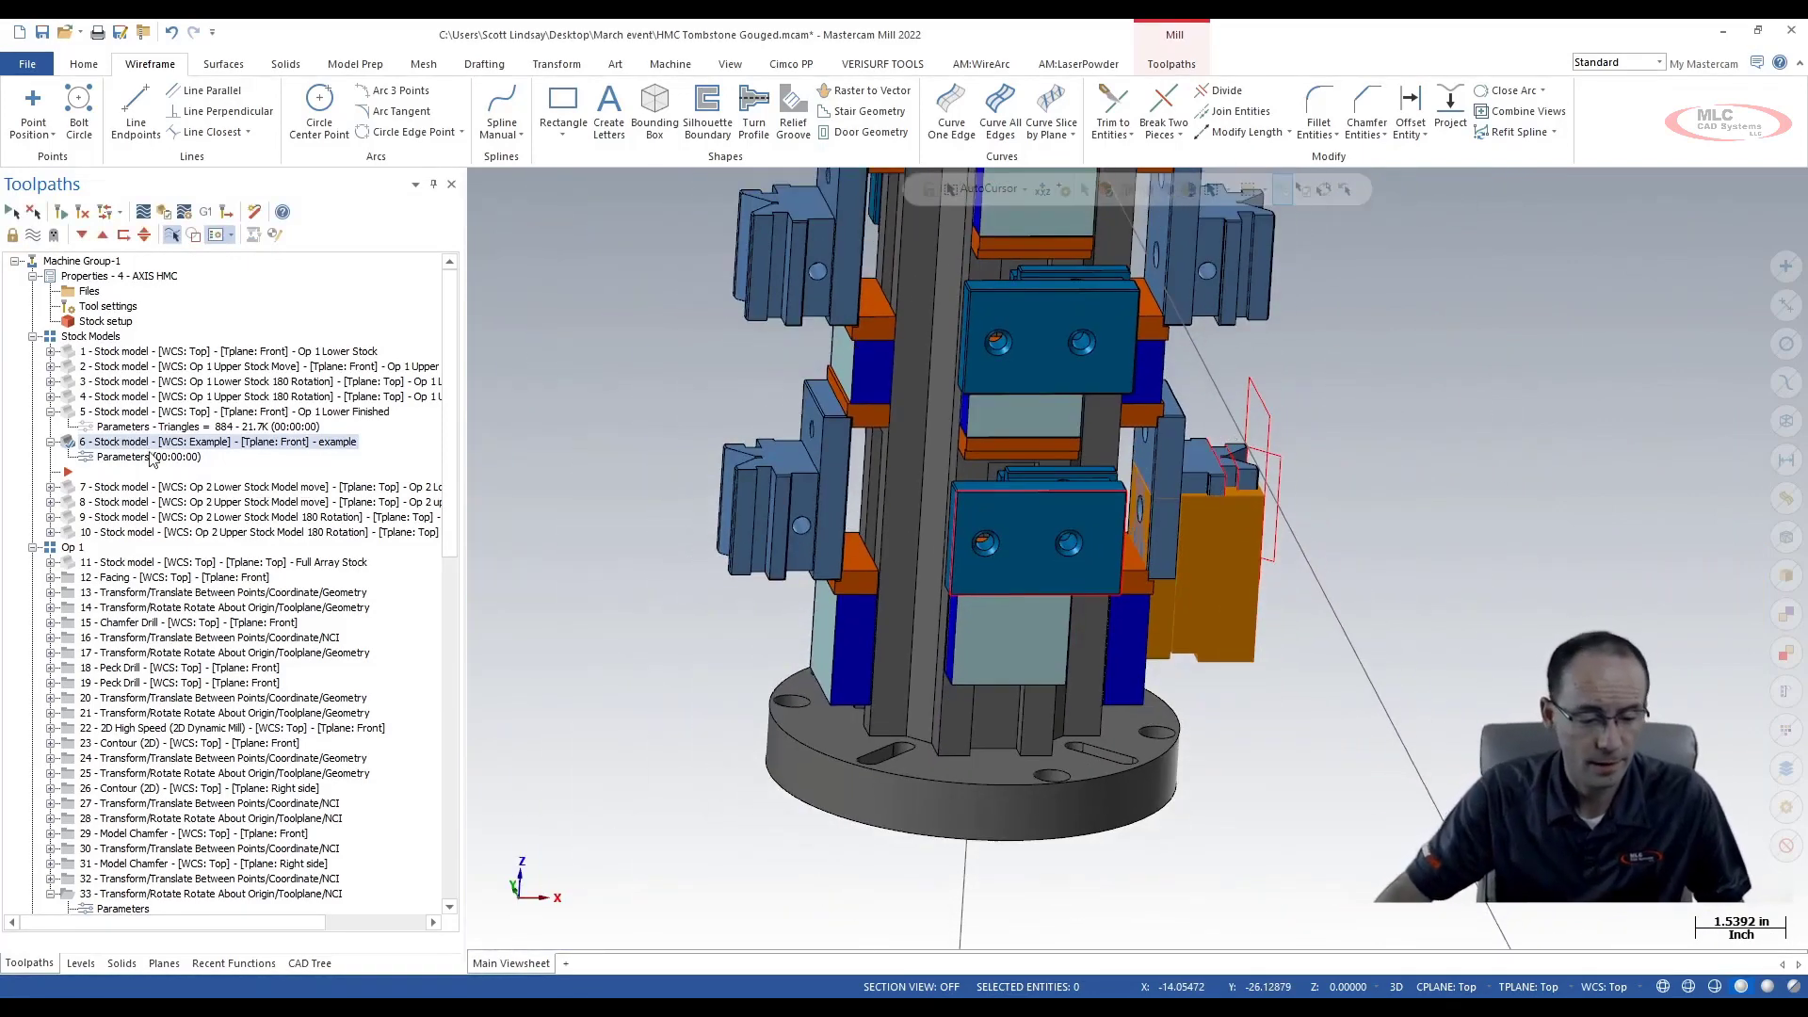
pyautogui.scroll(-3, 754, 565)
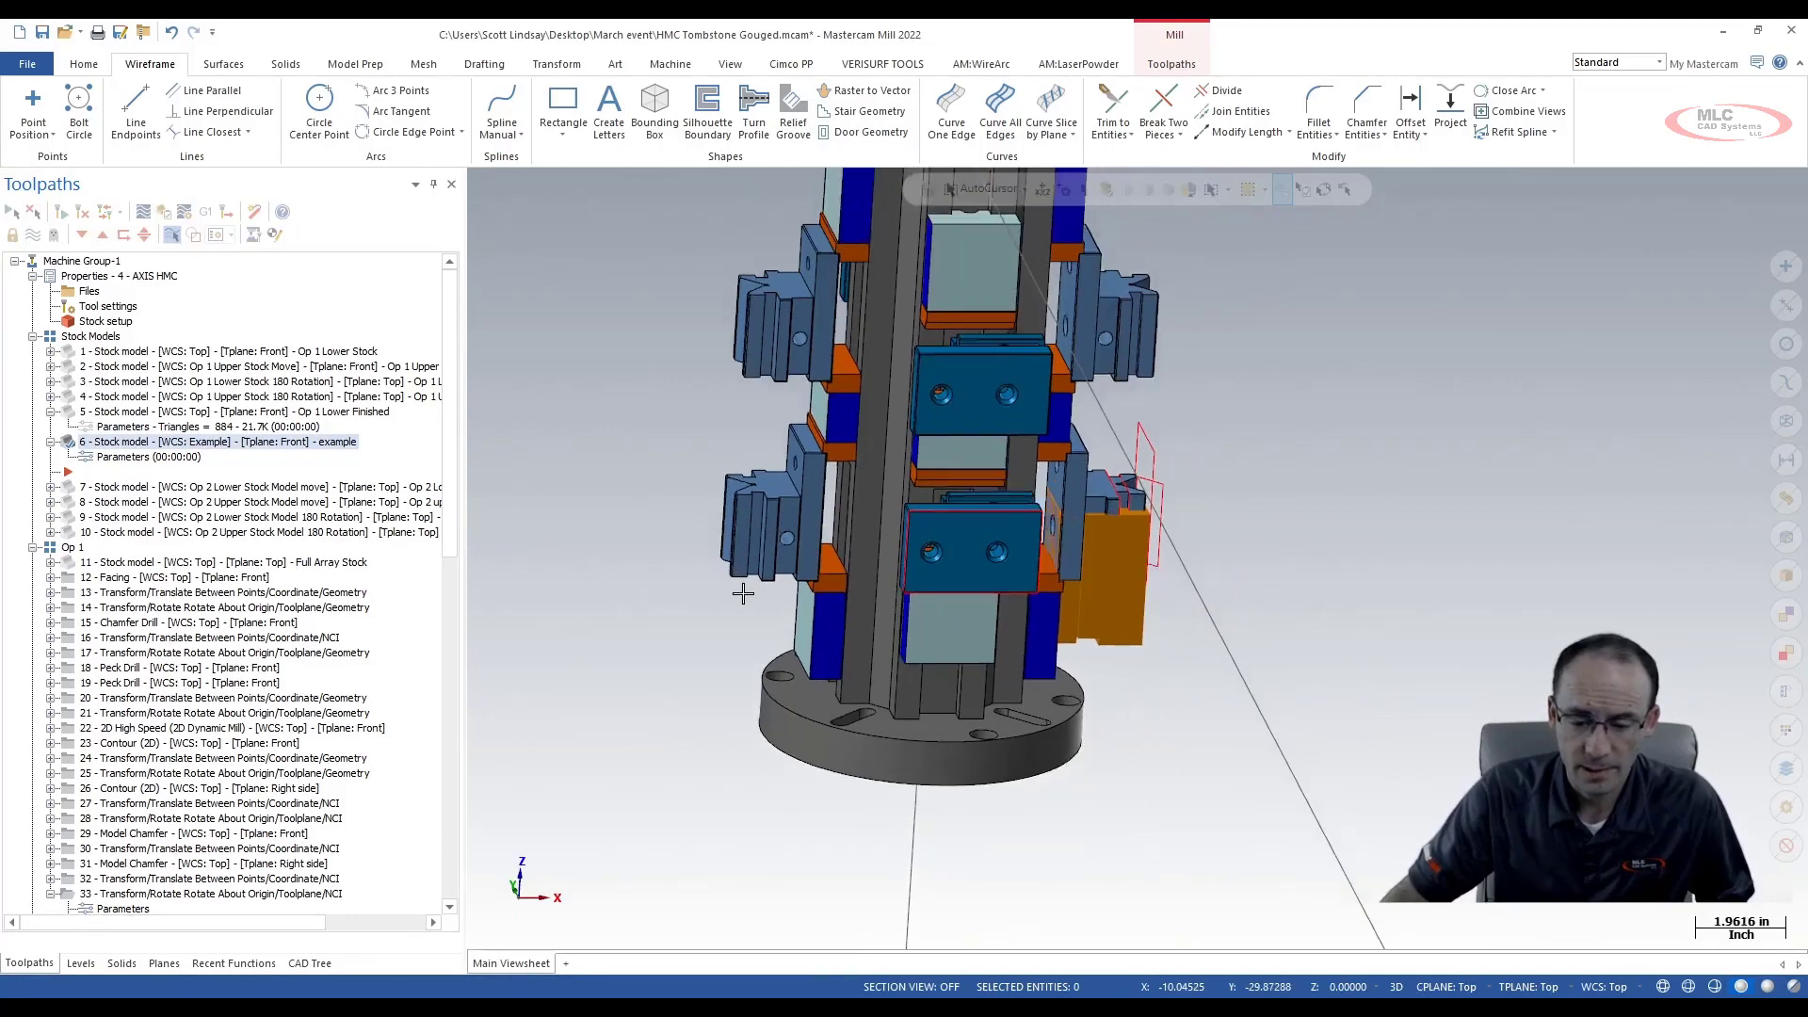
pyautogui.scroll(-1, 759, 554)
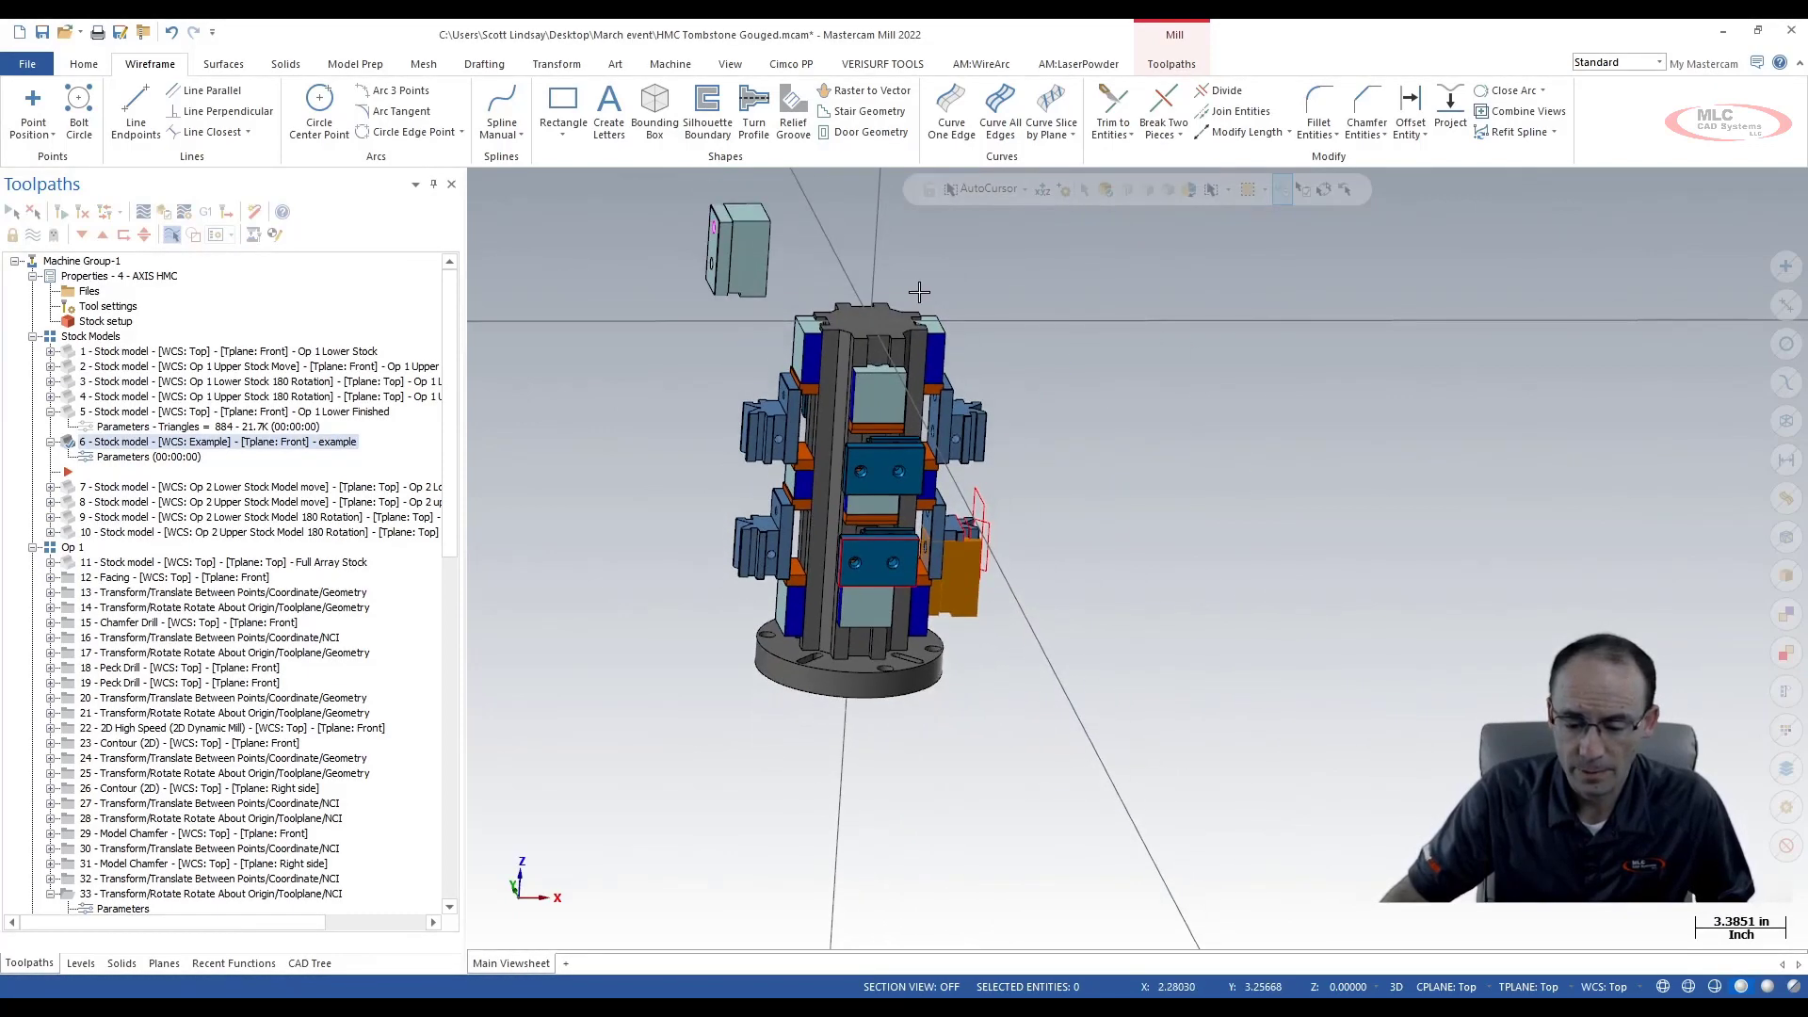
# Measure from the floating stock's upper hole center to the lower-right part's upper hole center and copy the Z delta
pyautogui.rightClick(1023, 301)
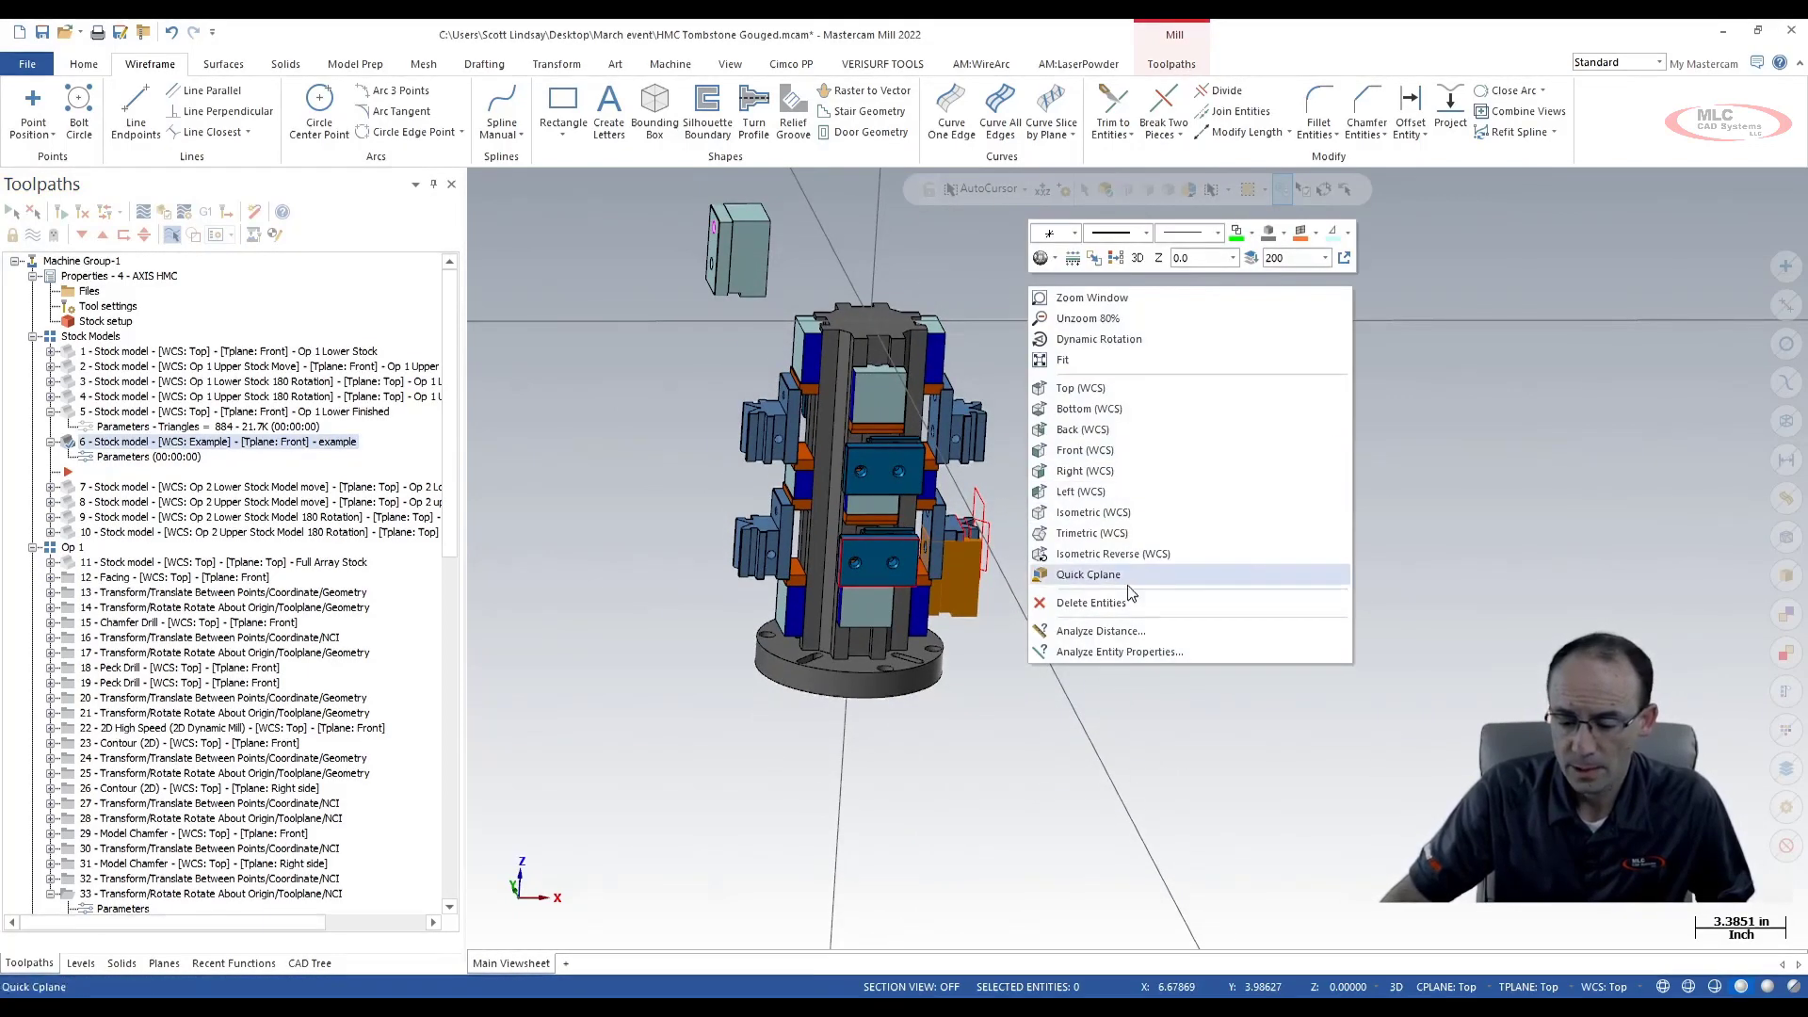
pyautogui.click(1064, 630)
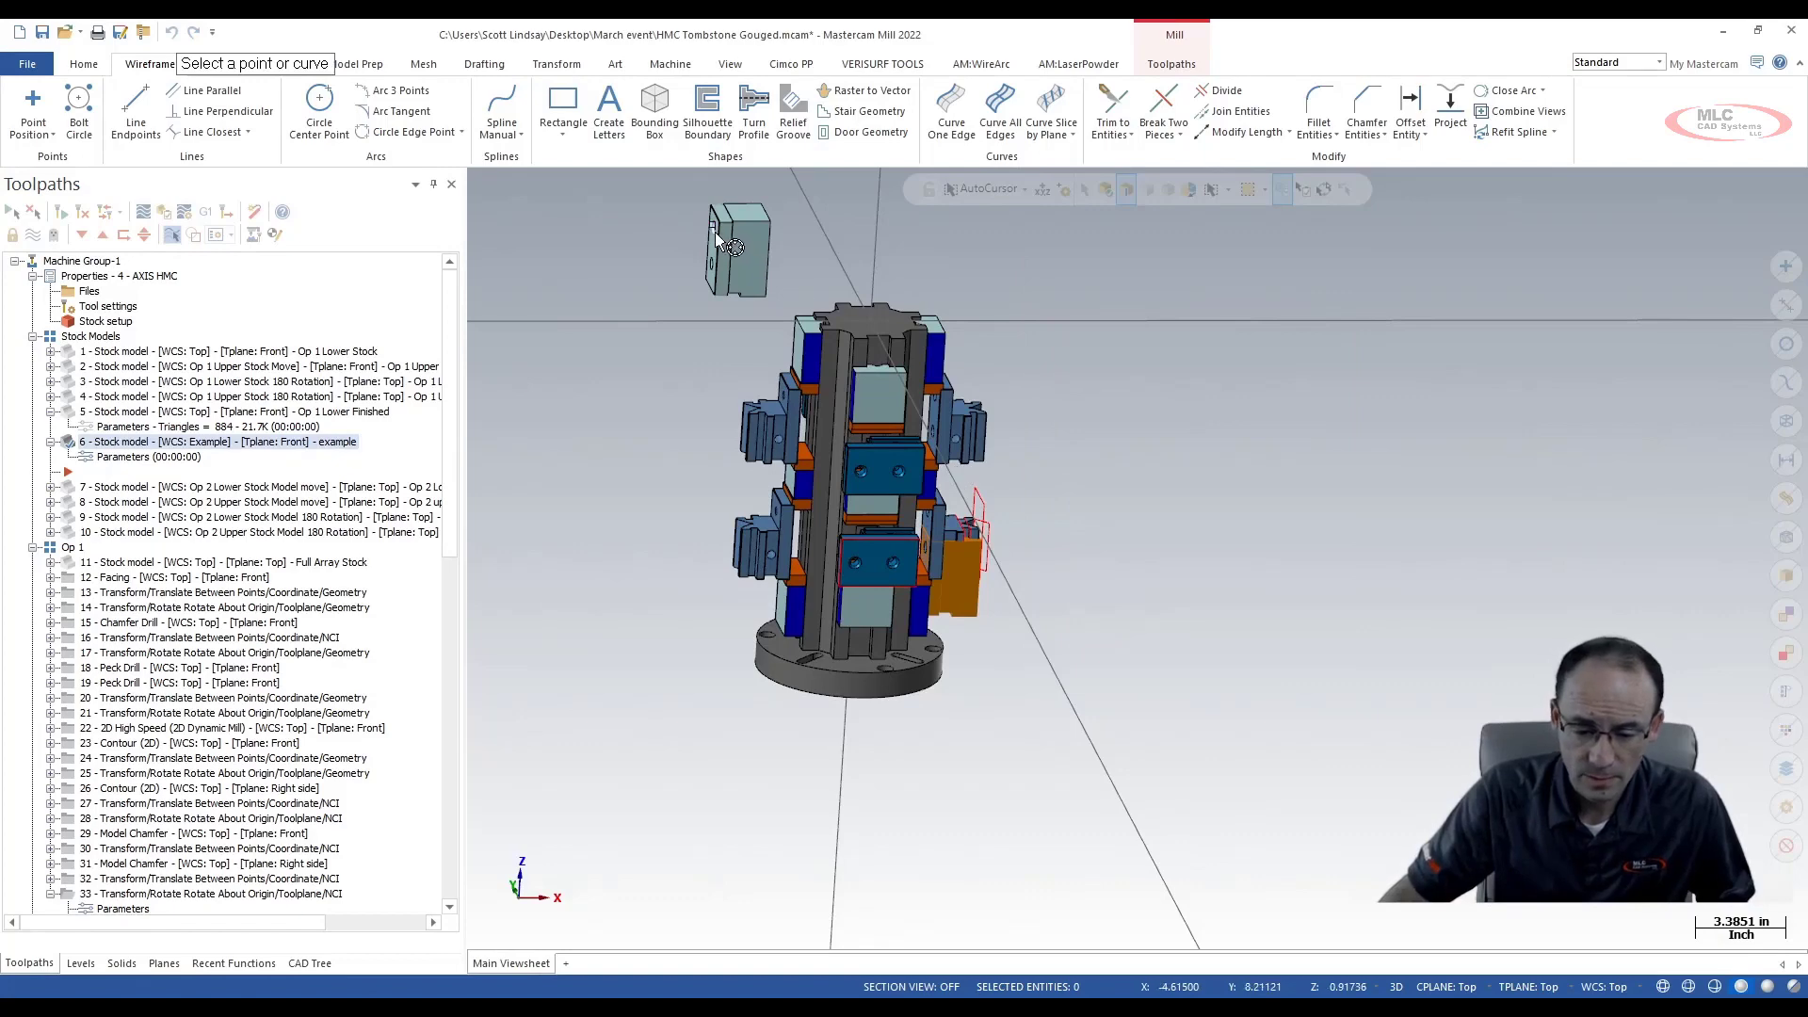
pyautogui.scroll(2, 715, 231)
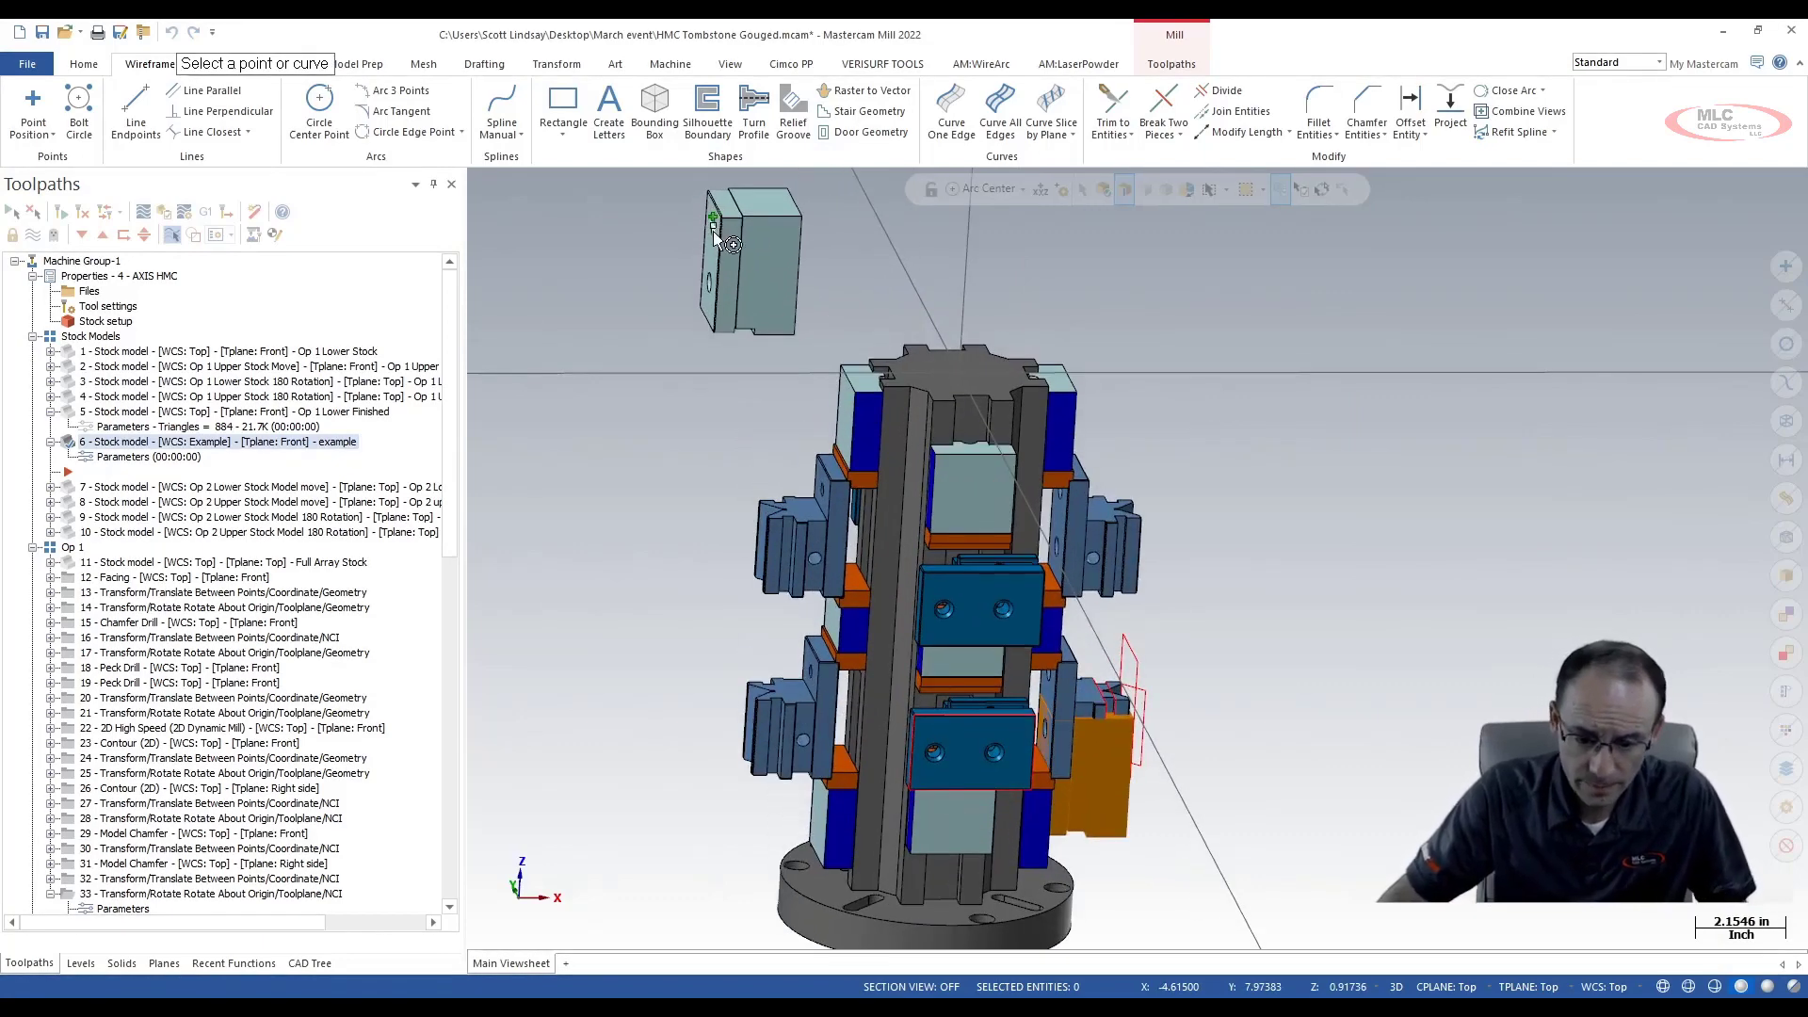
pyautogui.click(712, 225)
pyautogui.click(1047, 688)
pyautogui.scroll(6, 1048, 689)
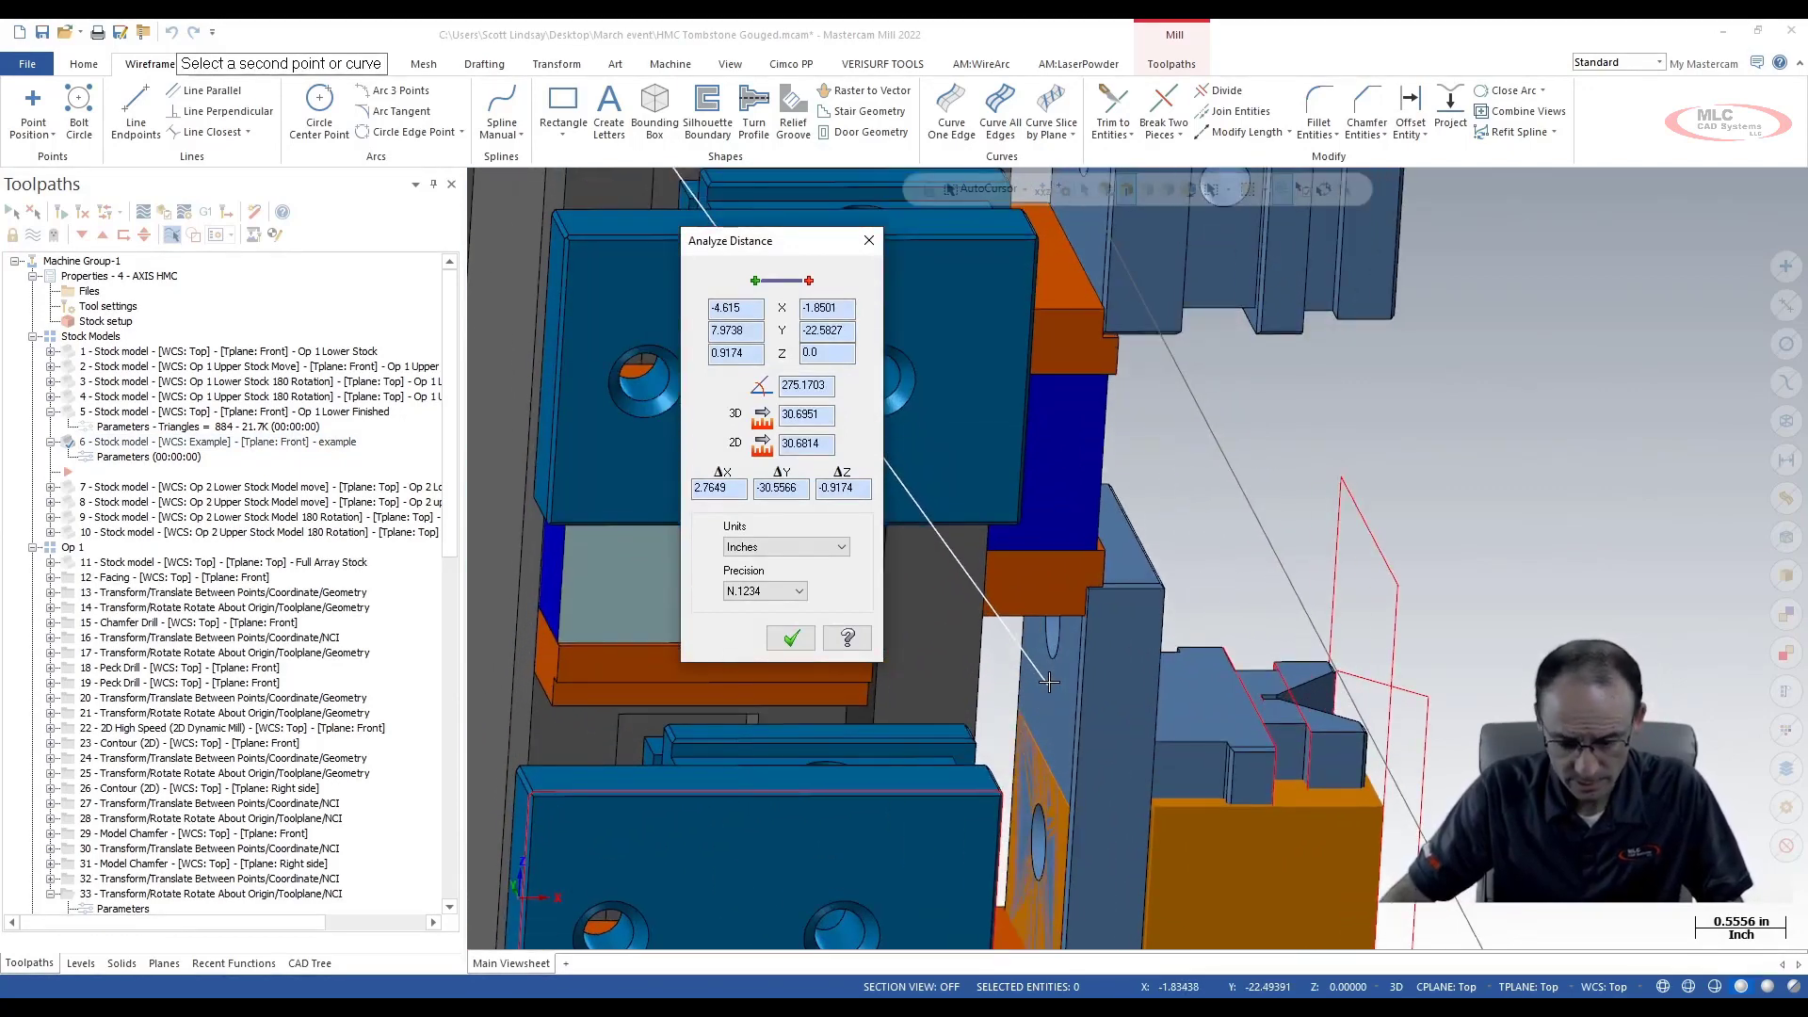
pyautogui.click(1052, 620)
pyautogui.click(821, 490)
pyautogui.moveTo(859, 490); pyautogui.dragTo(812, 495)
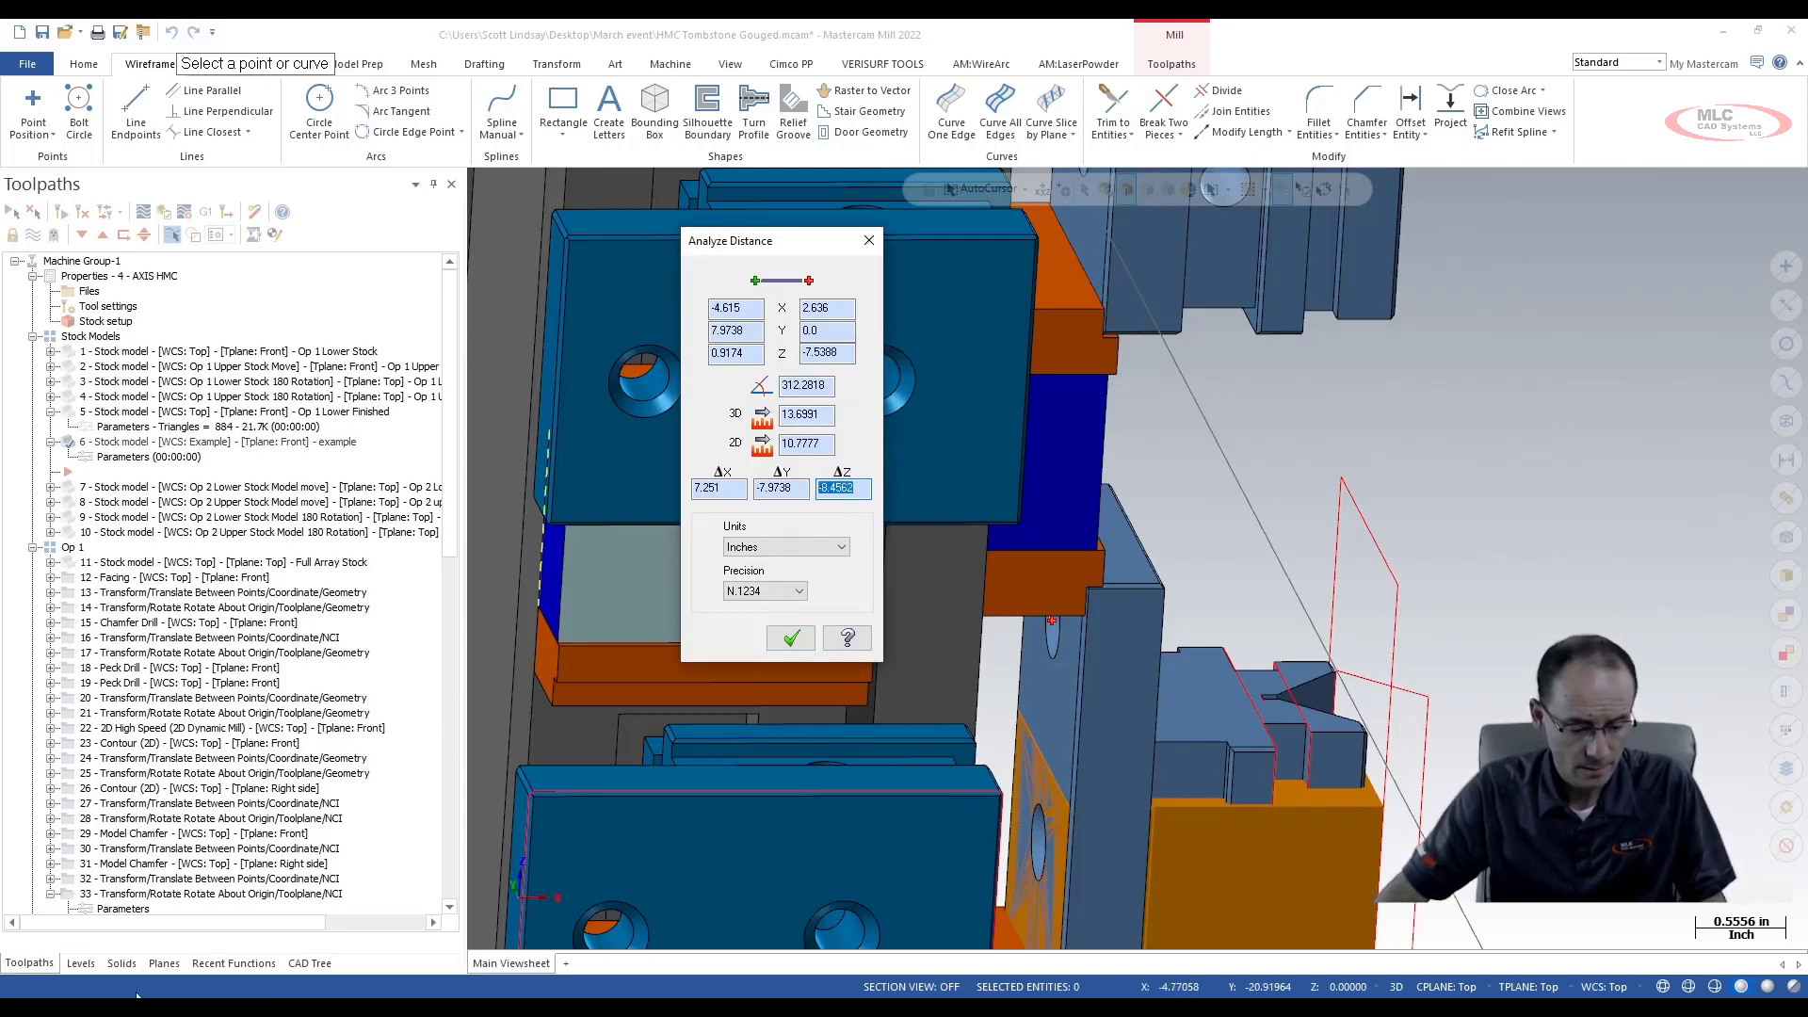
# Set the Example plane's Z origin to -8.4562
pyautogui.click(162, 964)
pyautogui.rightClick(120, 583)
pyautogui.click(164, 593)
pyautogui.moveTo(111, 467); pyautogui.dragTo(45, 473)
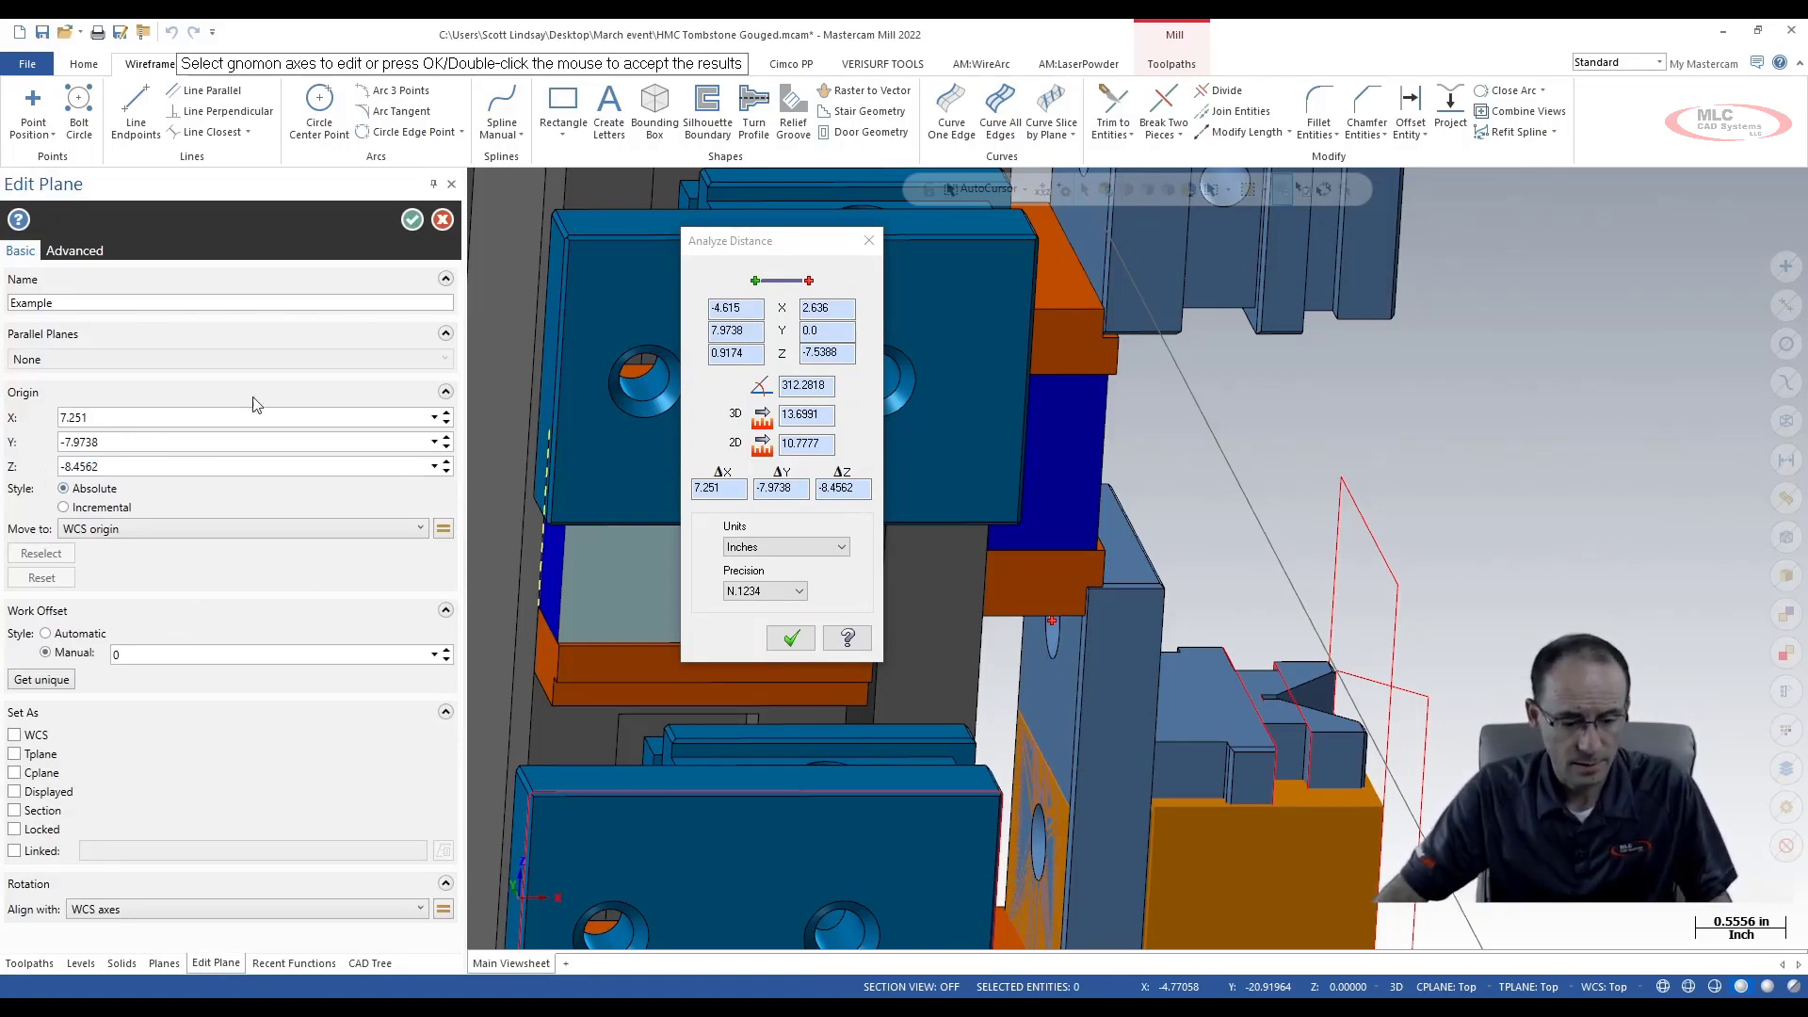
pyautogui.click(411, 220)
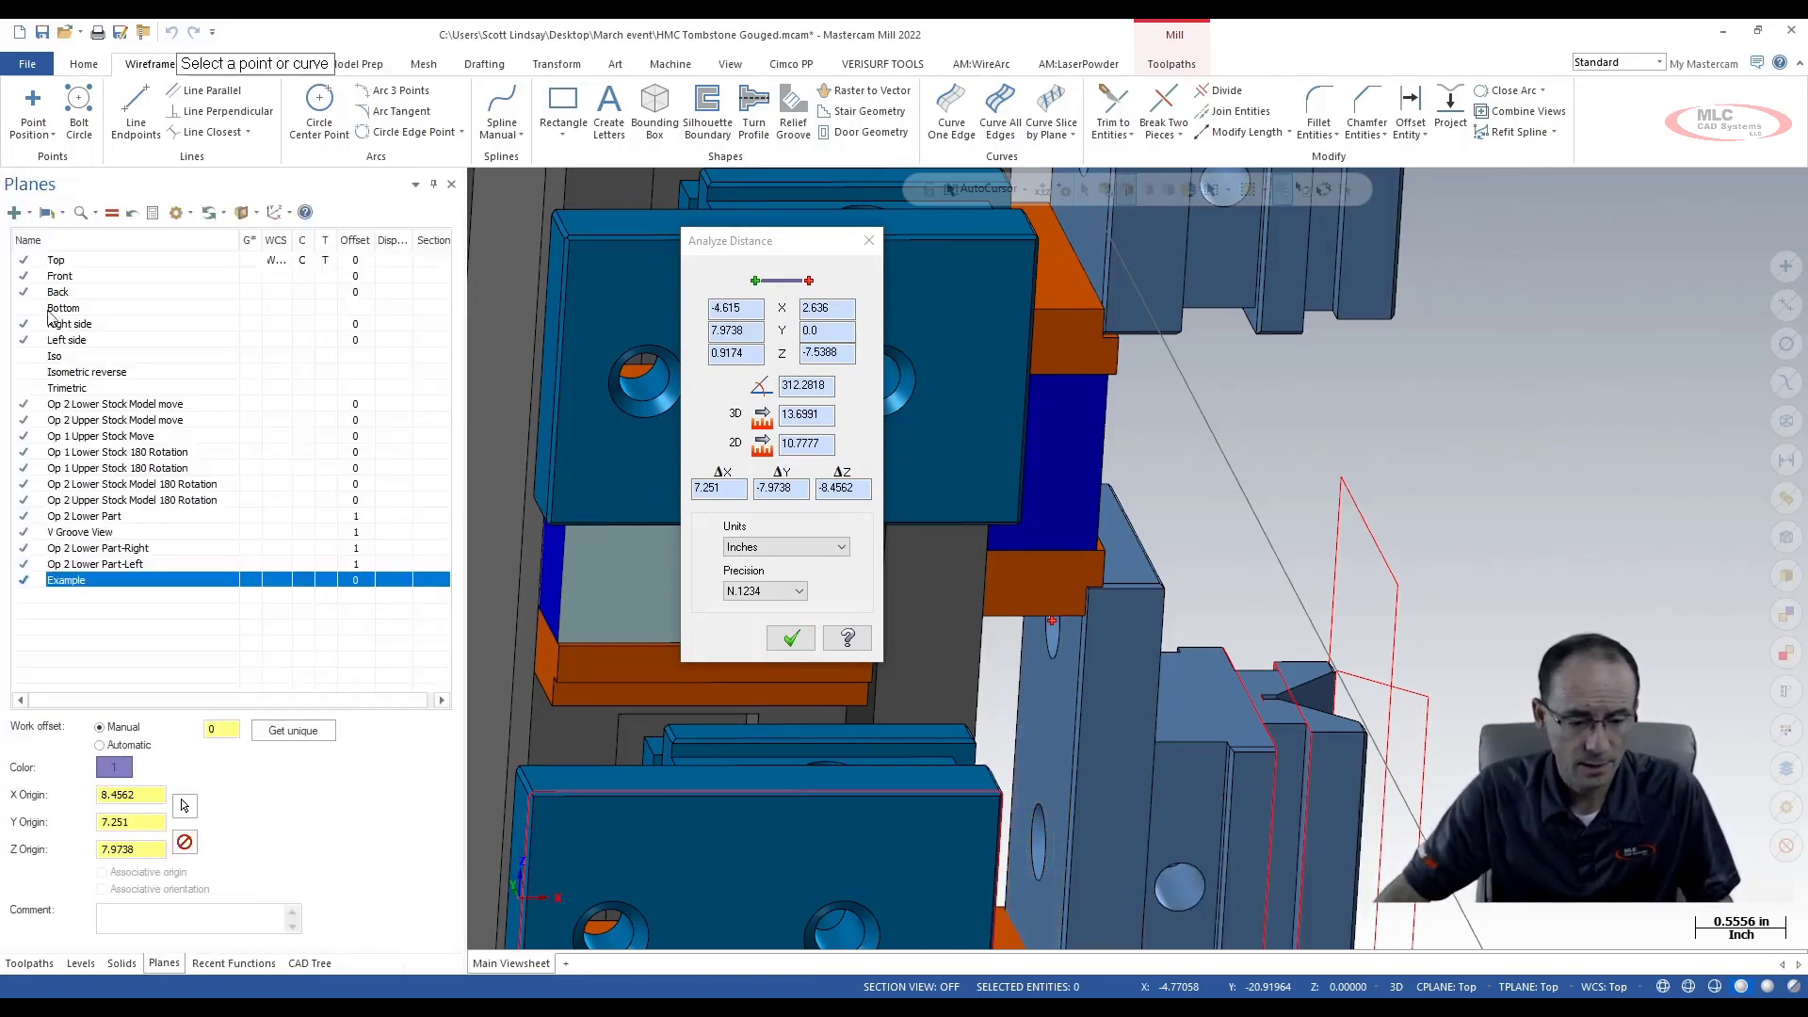
# Regenerate the example stock model with the edited plane and inspect its fit on the tombstone's lower-right part
pyautogui.click(29, 962)
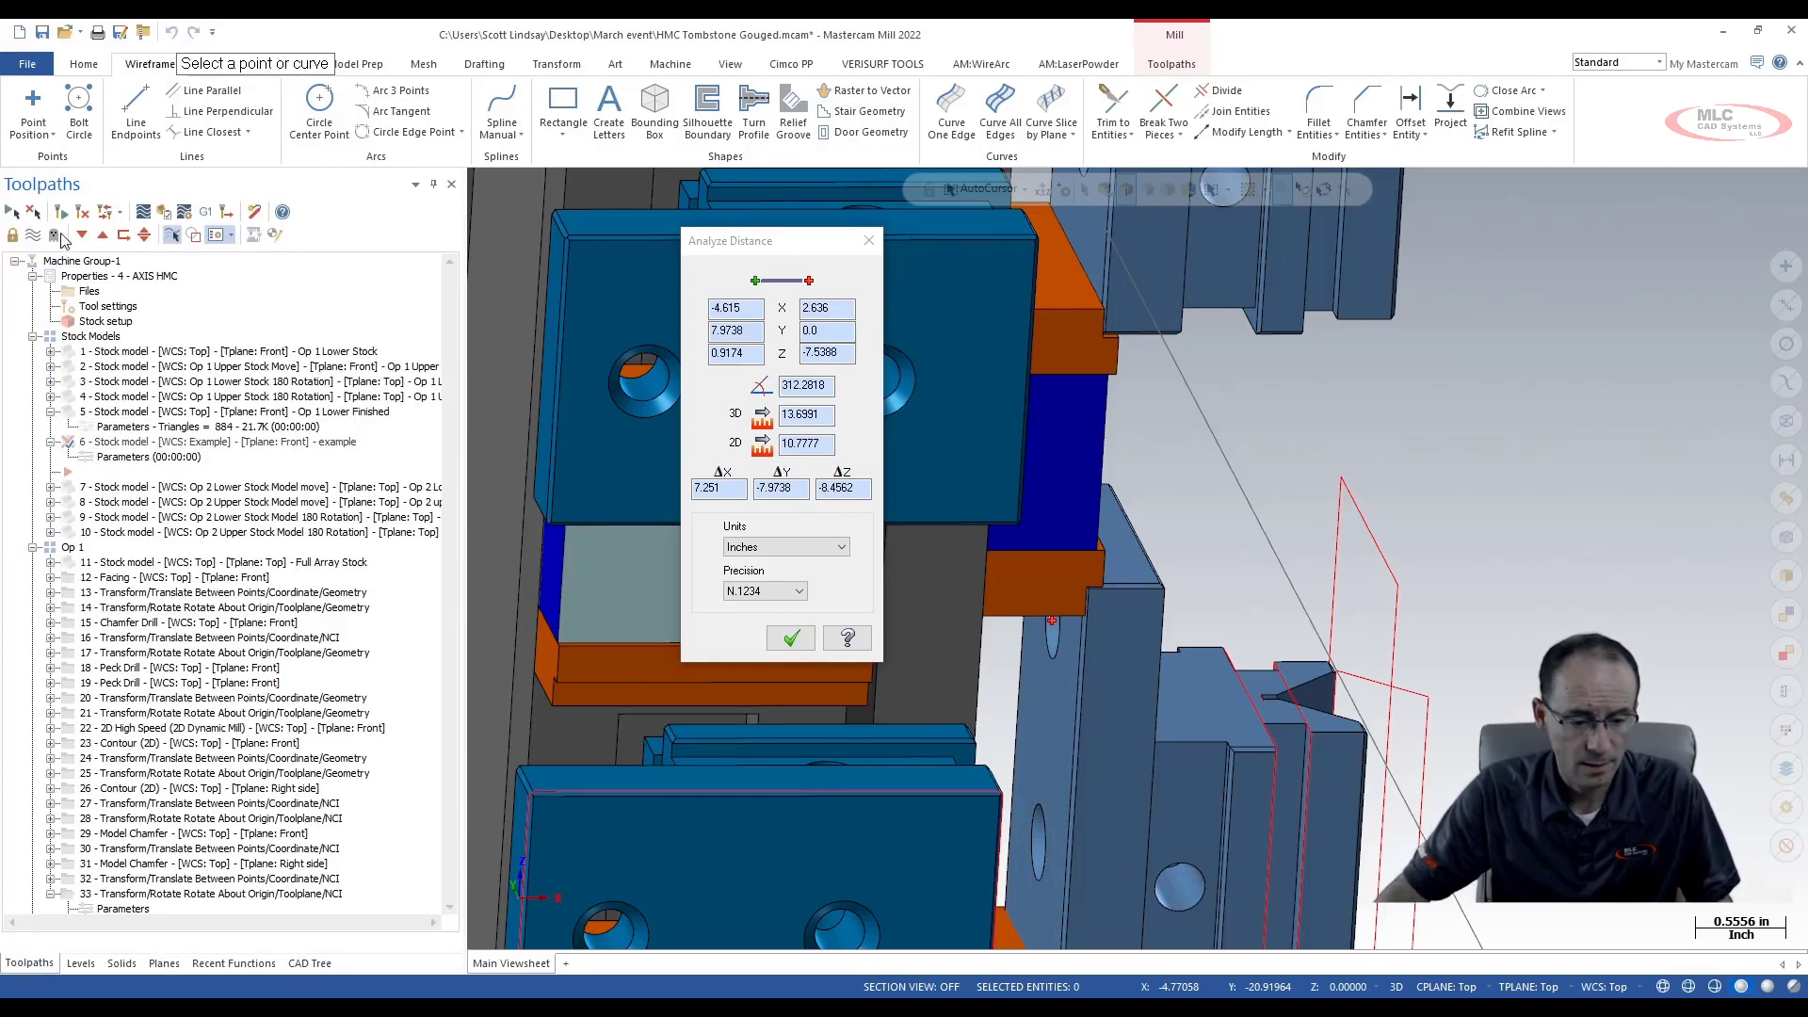
pyautogui.click(62, 219)
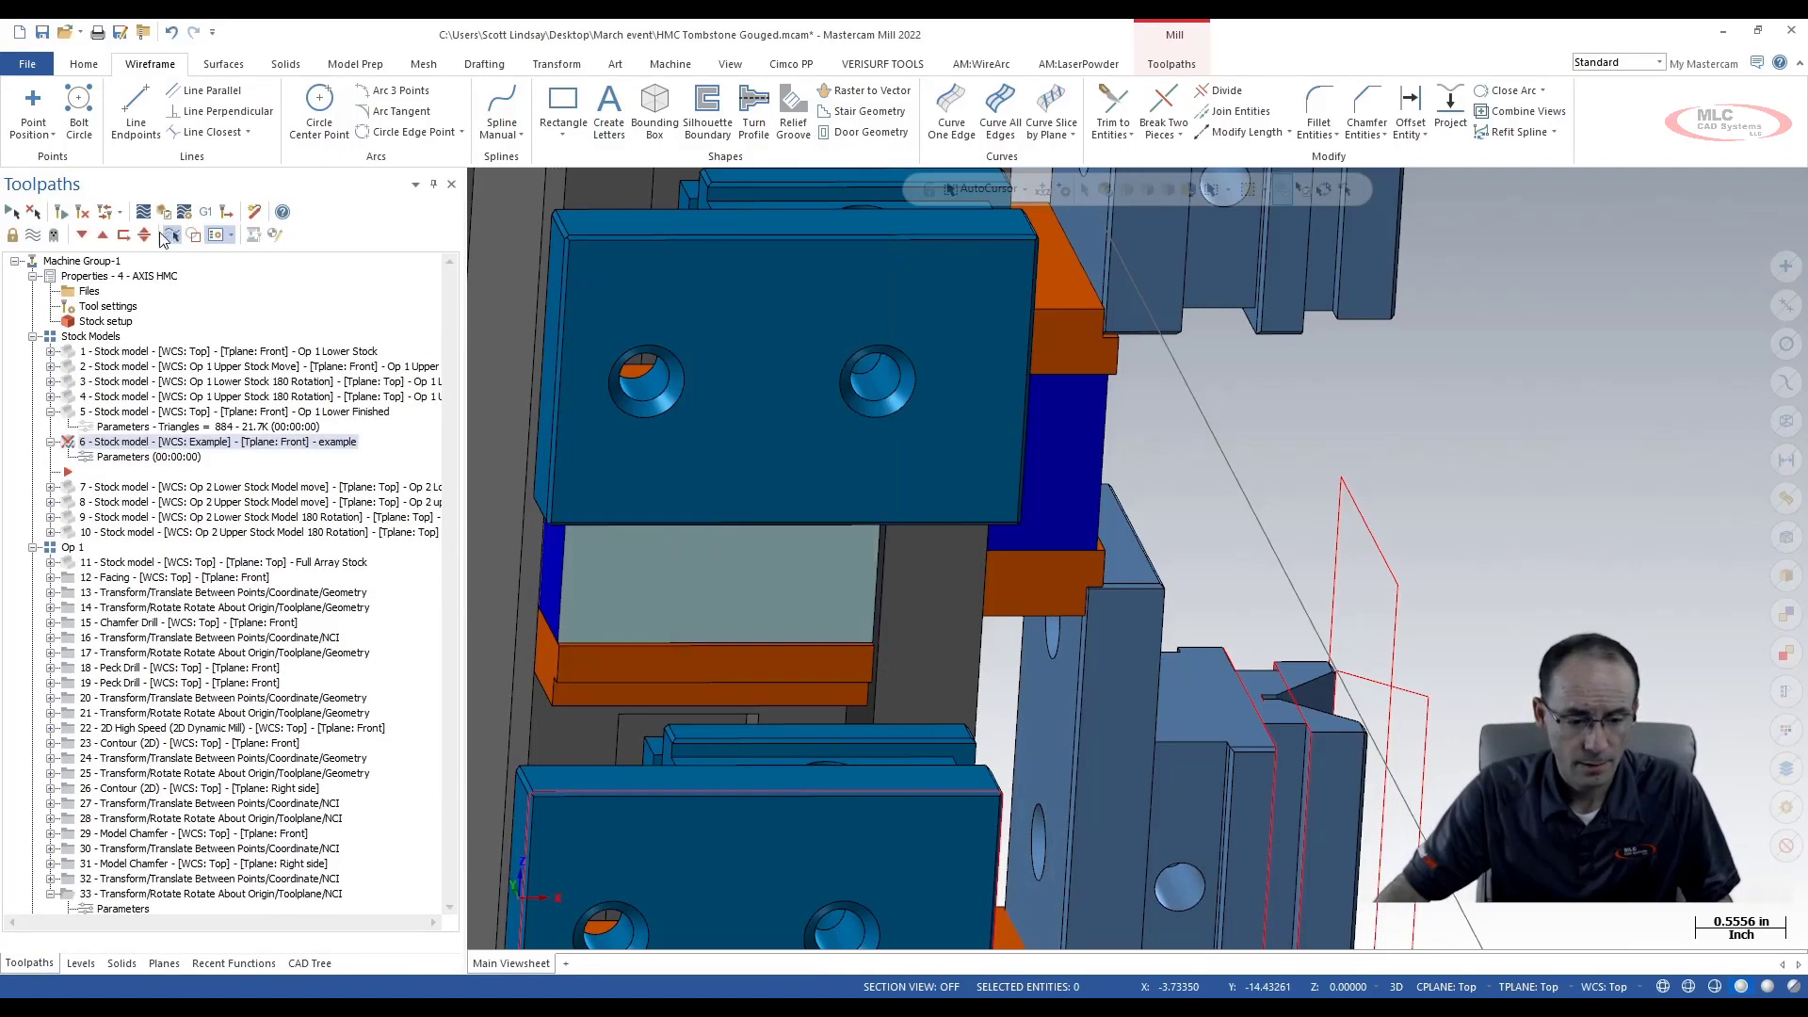
pyautogui.scroll(-3, 1262, 541)
pyautogui.scroll(-2, 1241, 484)
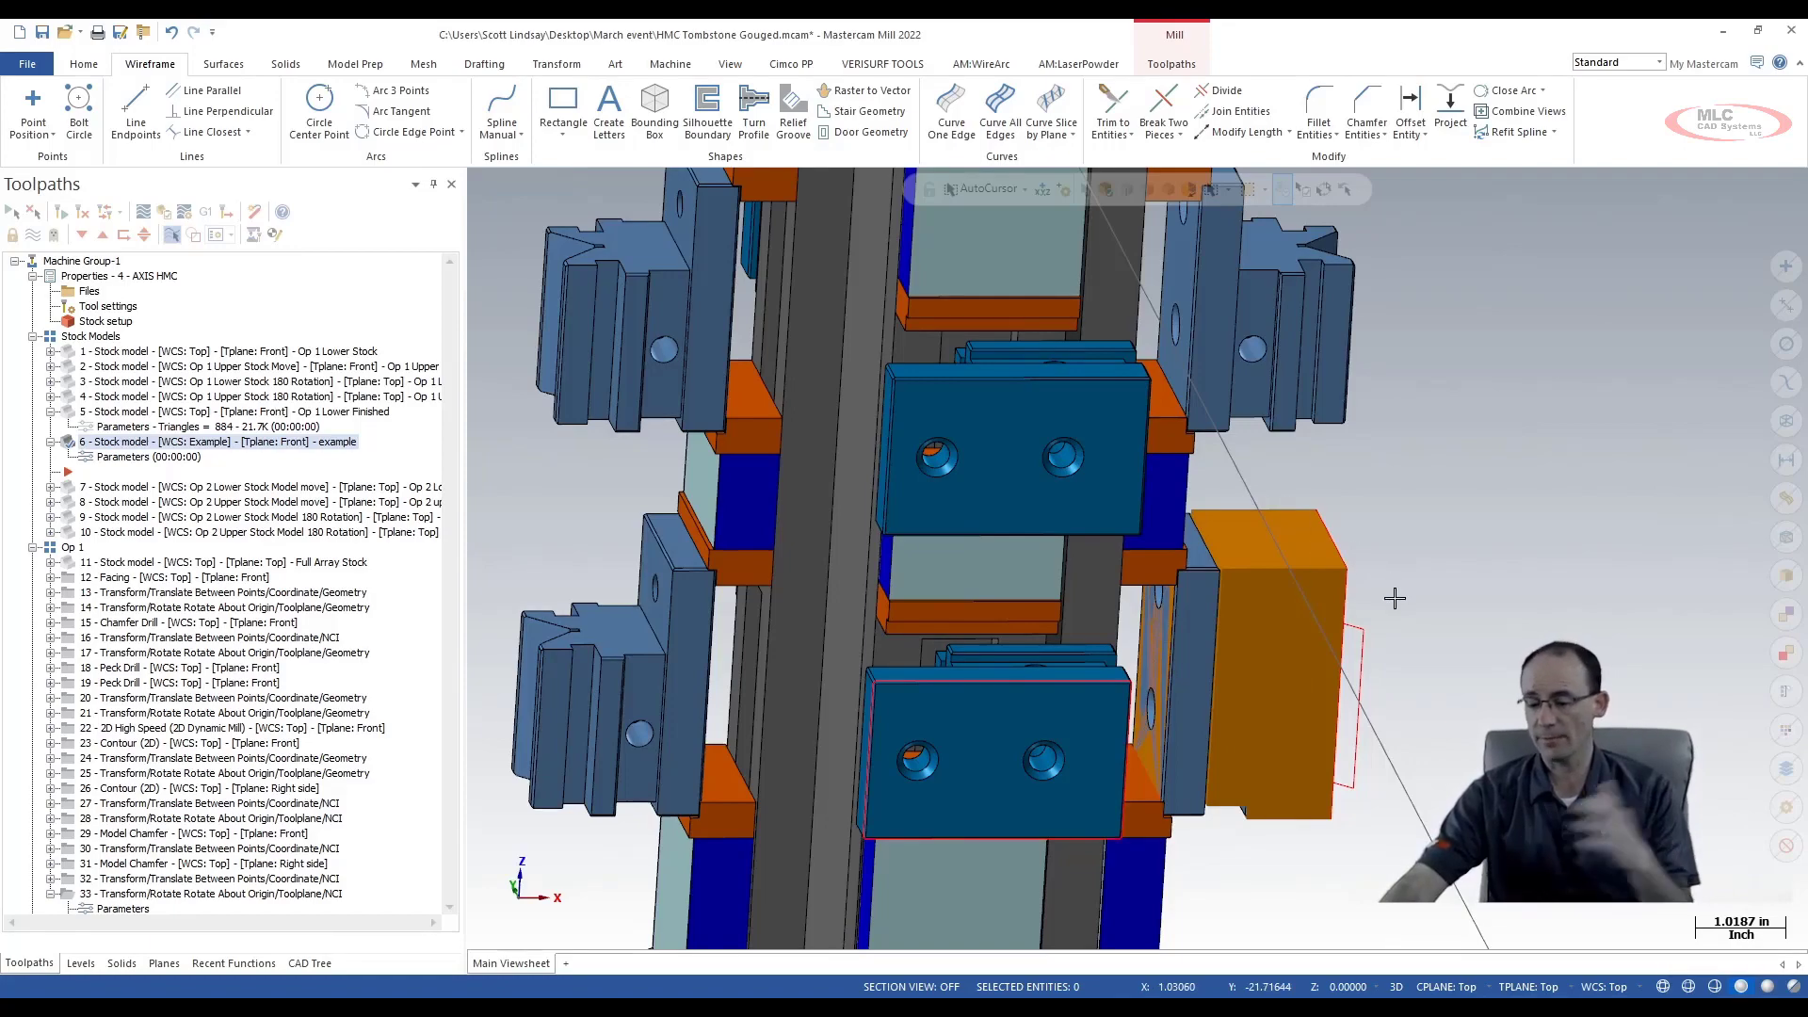
pyautogui.moveTo(1366, 565)
pyautogui.mouseDown(button='middle')
pyautogui.moveTo(1371, 591)
pyautogui.moveTo(1274, 603)
pyautogui.mouseUp(button='middle')
pyautogui.scroll(-1, 1269, 599)
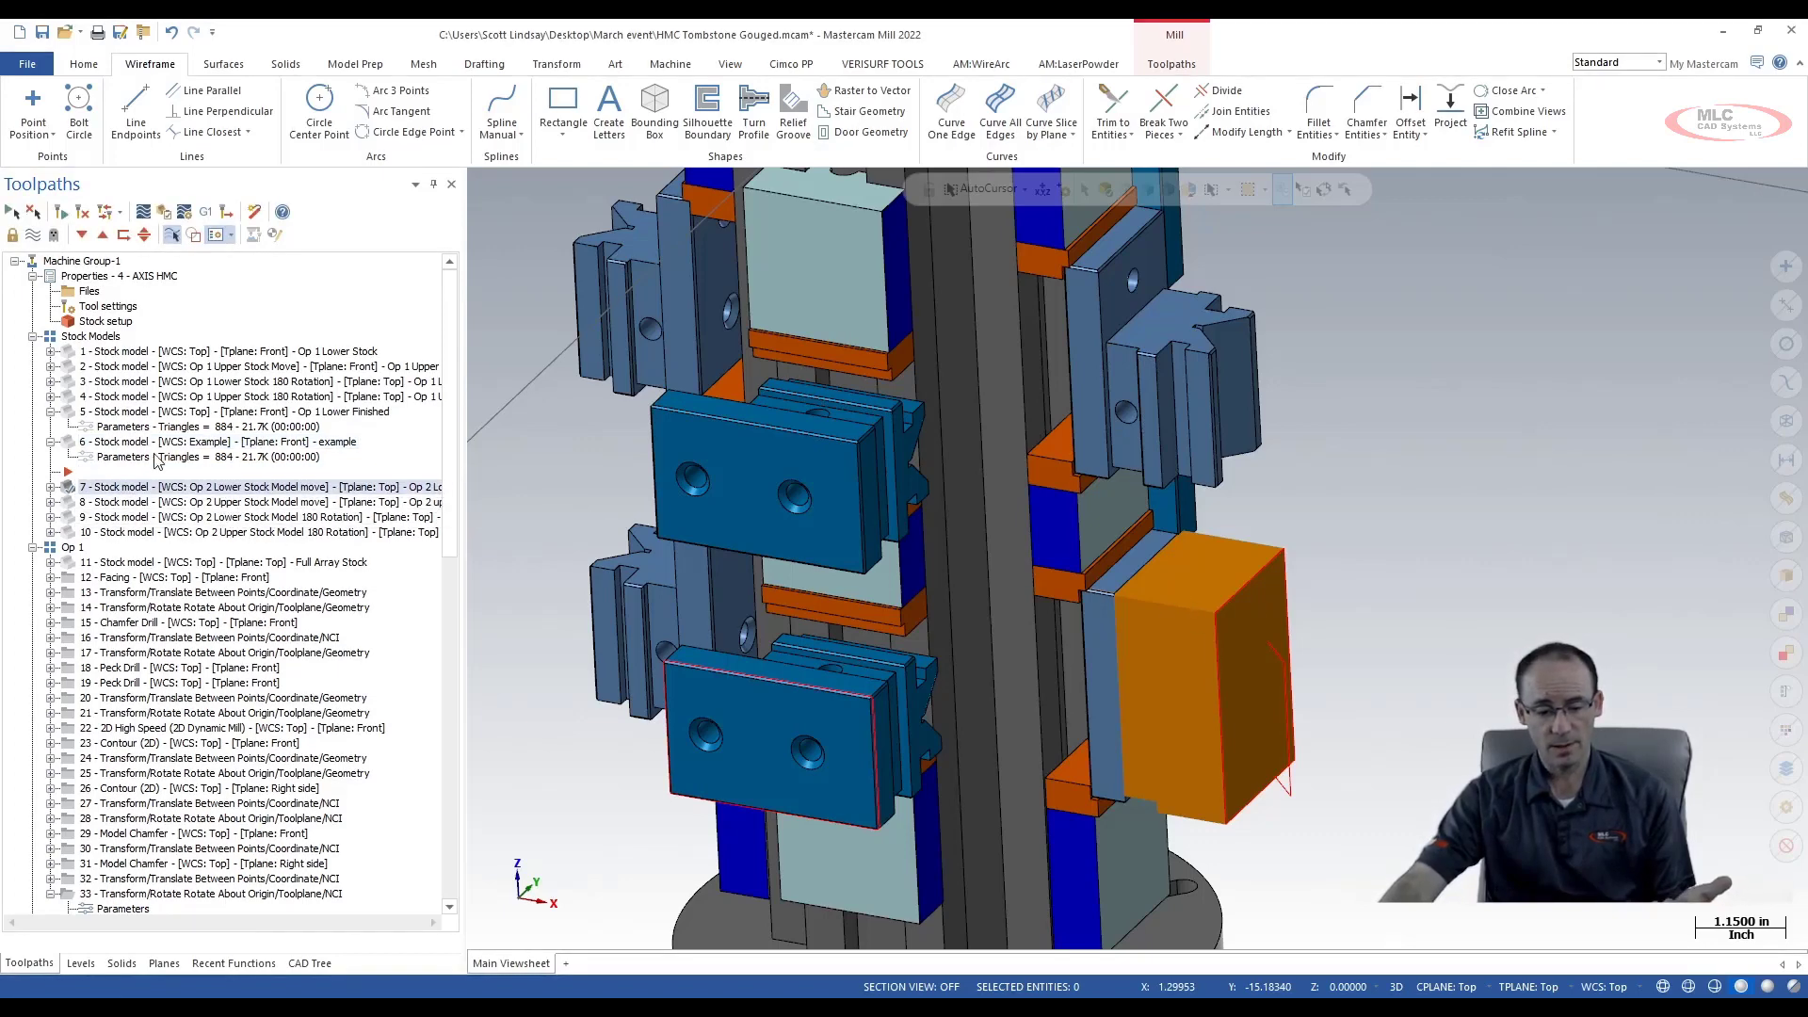
# Display the Op 2 Upper Stock Model move operation's stock and inspect its location on the tombstone
pyautogui.click(146, 502)
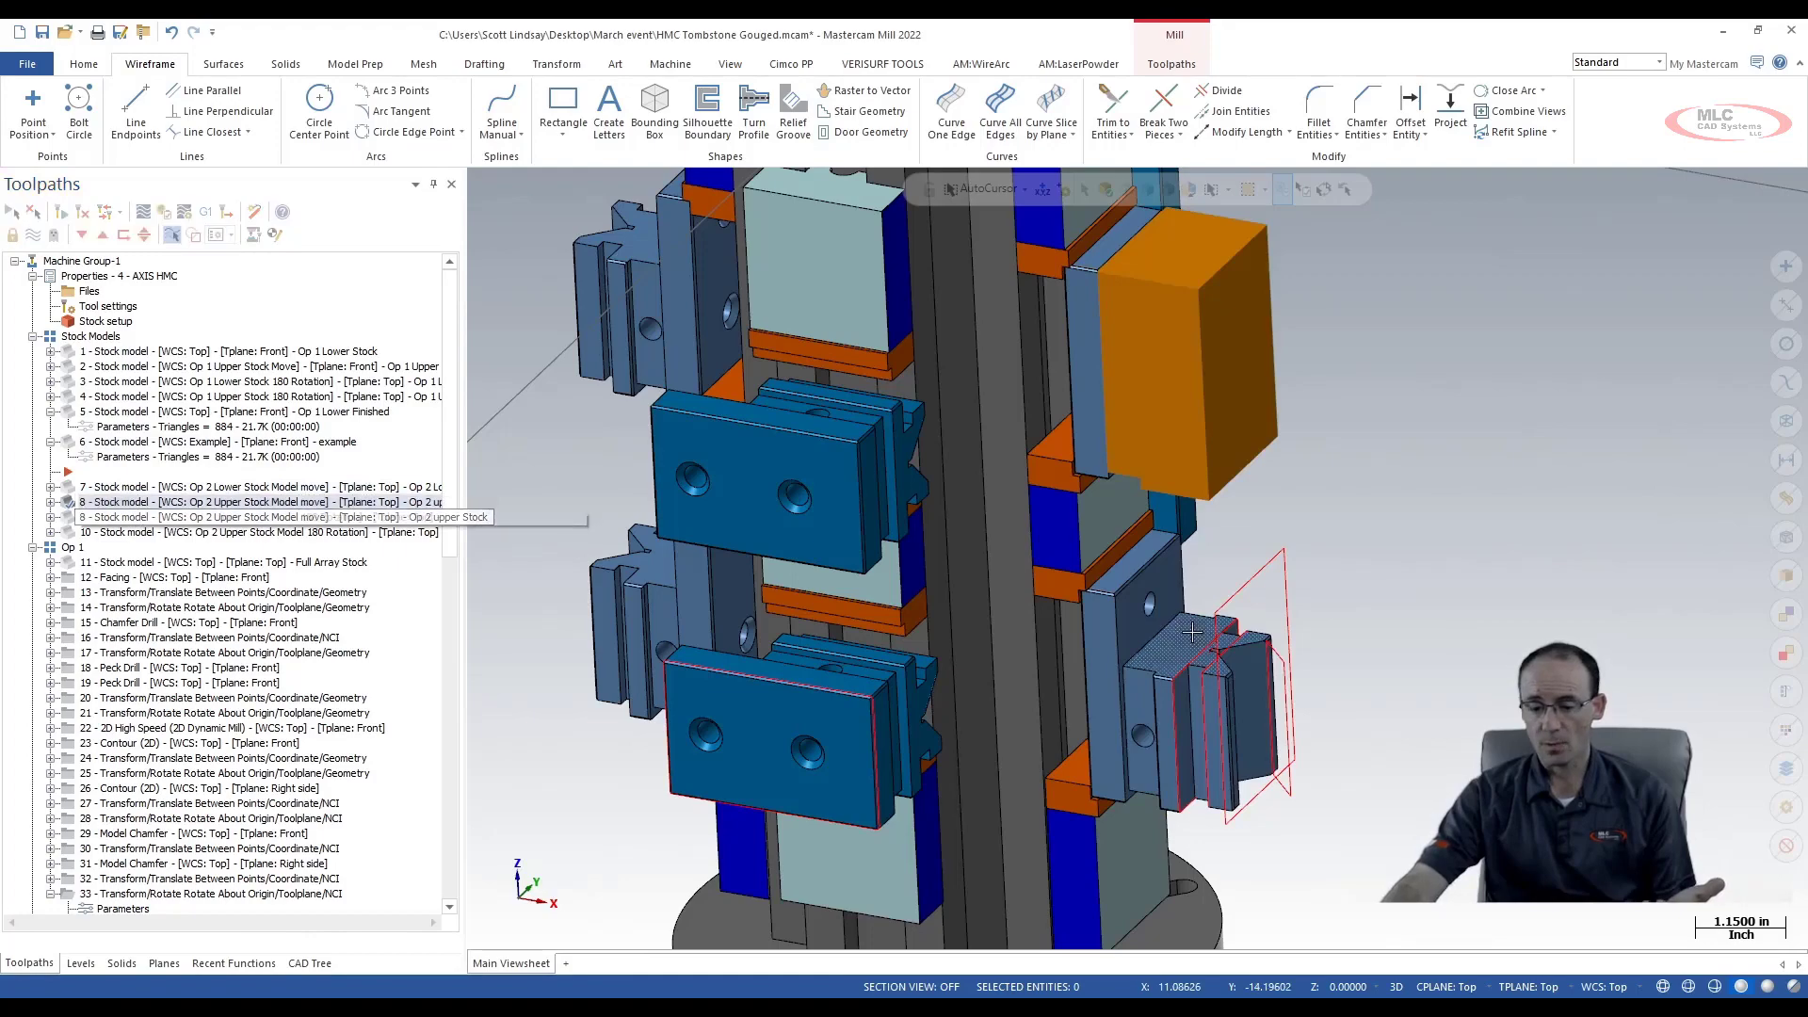
pyautogui.scroll(-2, 1195, 634)
pyautogui.scroll(-2, 1194, 634)
pyautogui.moveTo(1194, 634); pyautogui.dragTo(1045, 620, button='middle')
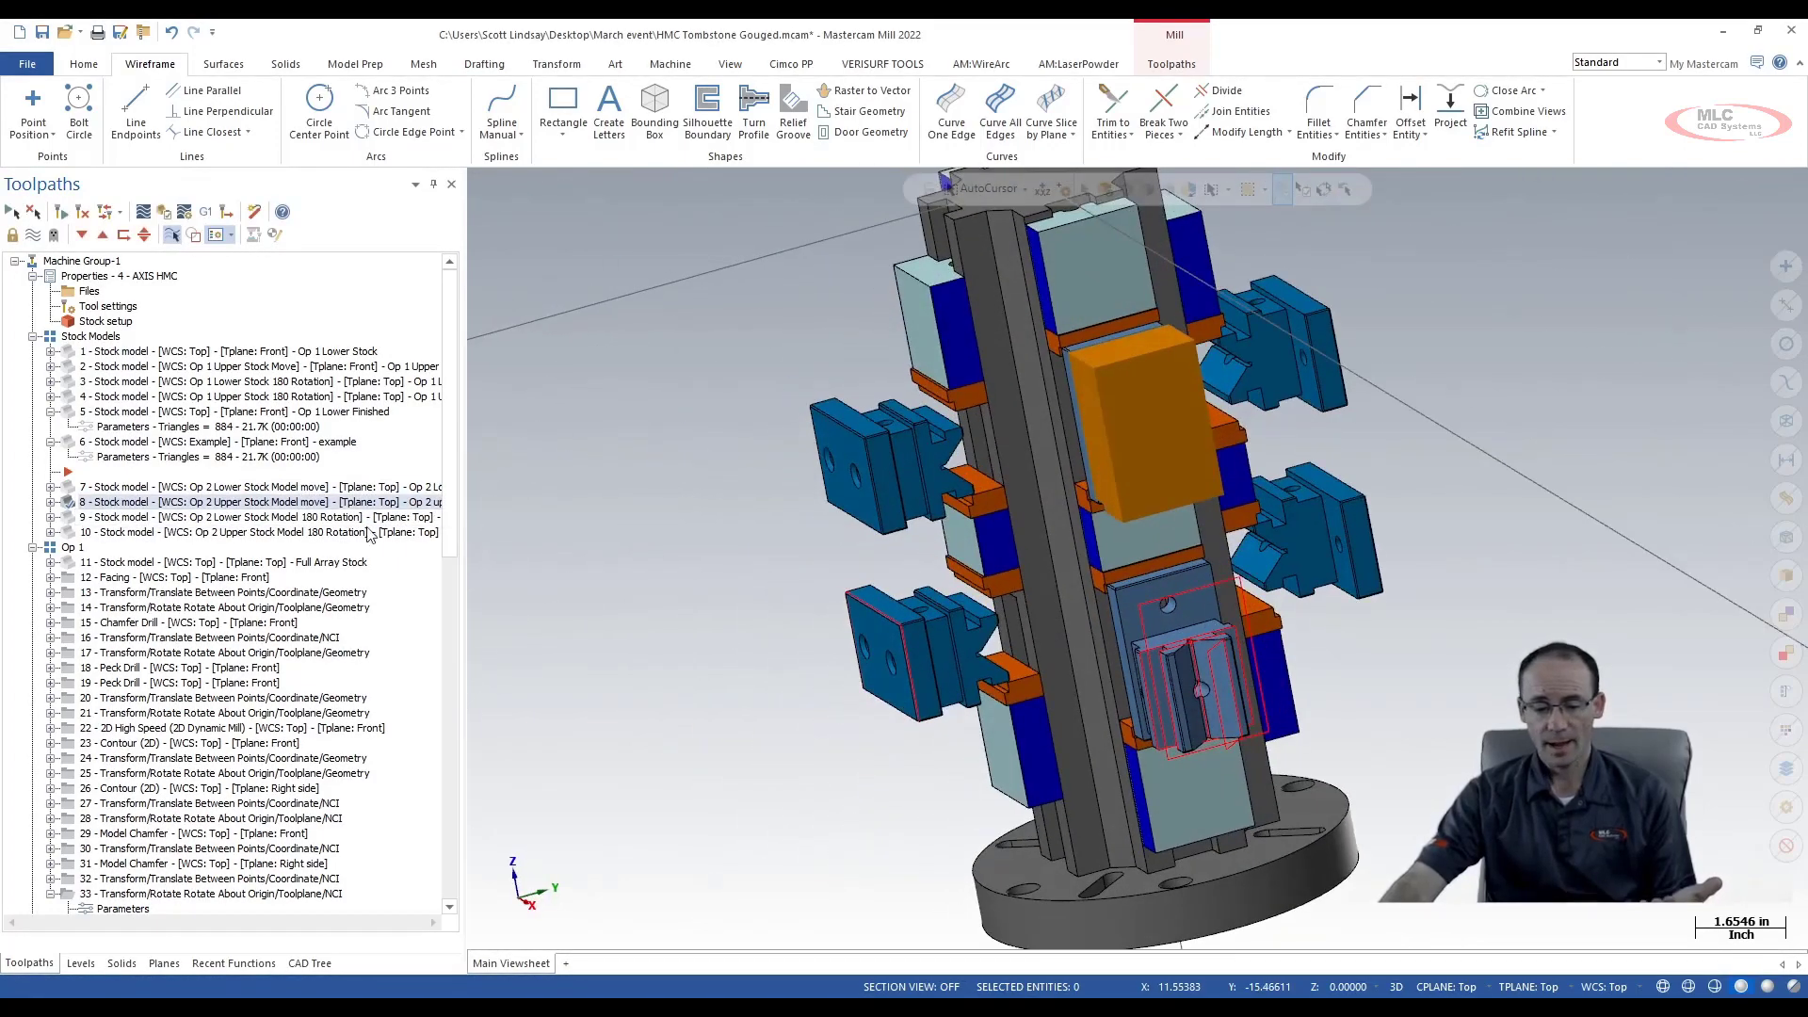
# Display the Op 2 Lower Stock Model 180 Rotation operation's stock and inspect its location on the tombstone
pyautogui.click(194, 519)
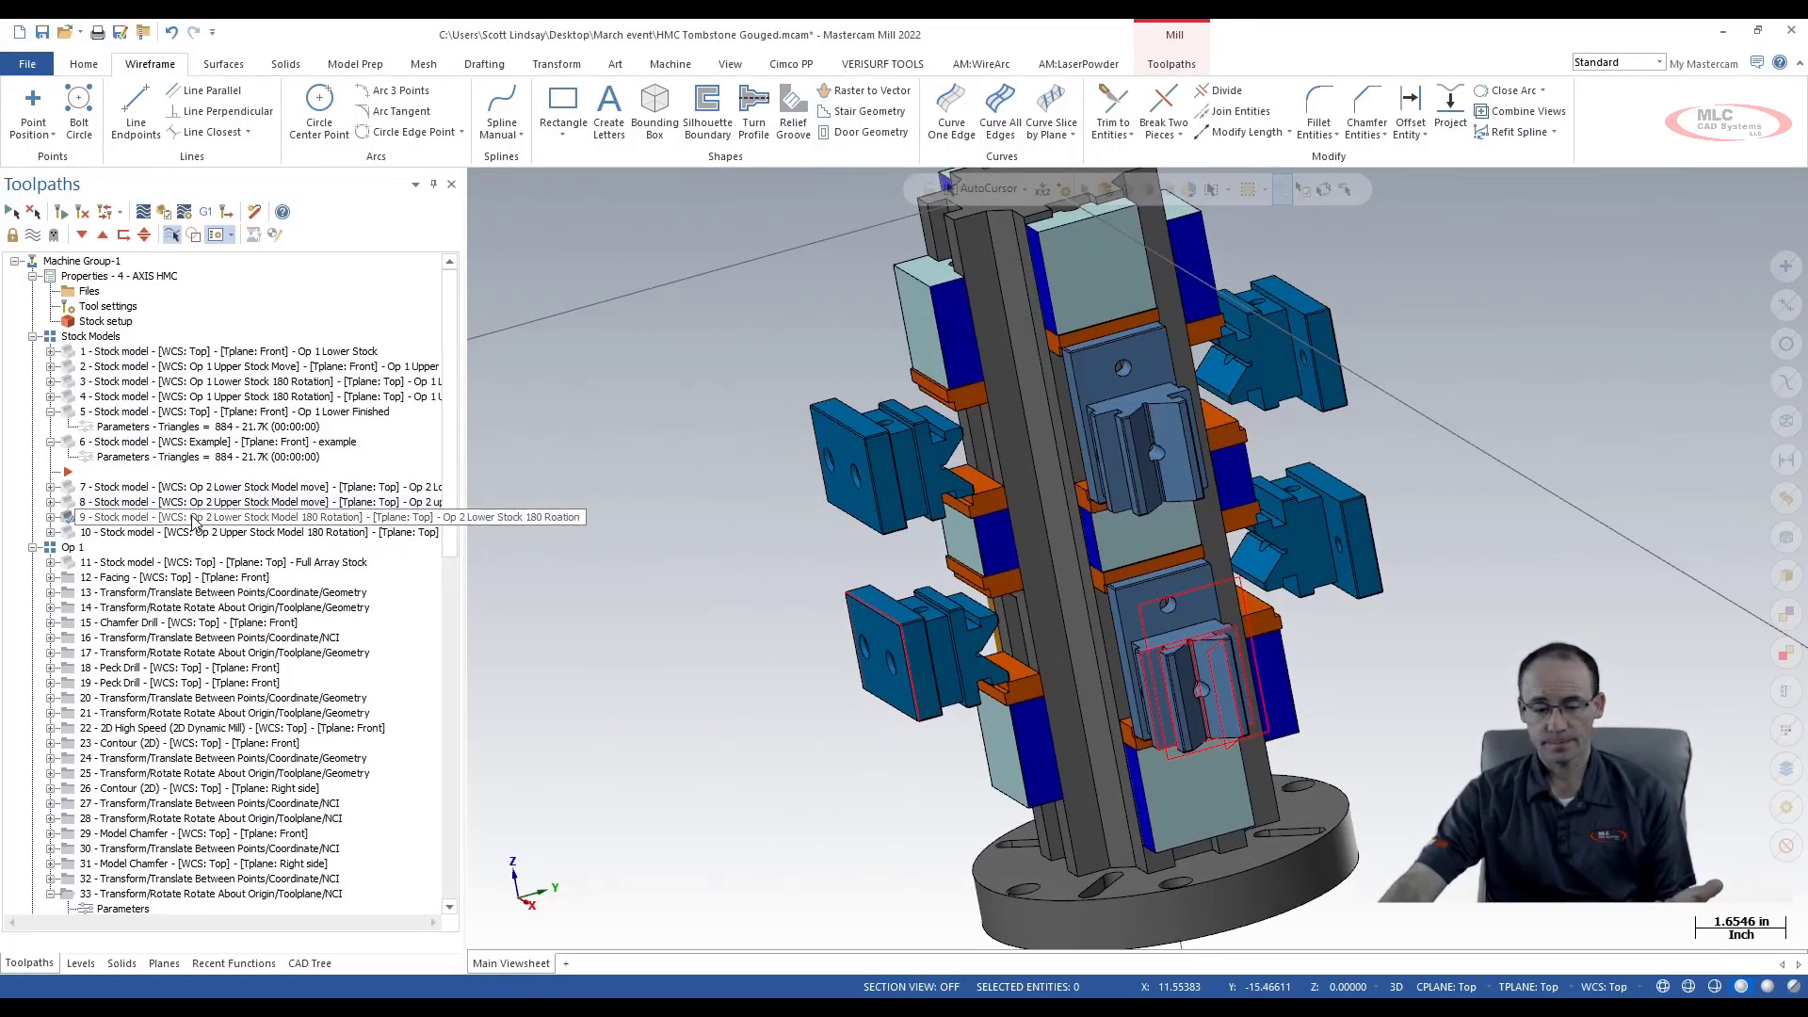
pyautogui.moveTo(1201, 603); pyautogui.dragTo(1235, 606, button='middle')
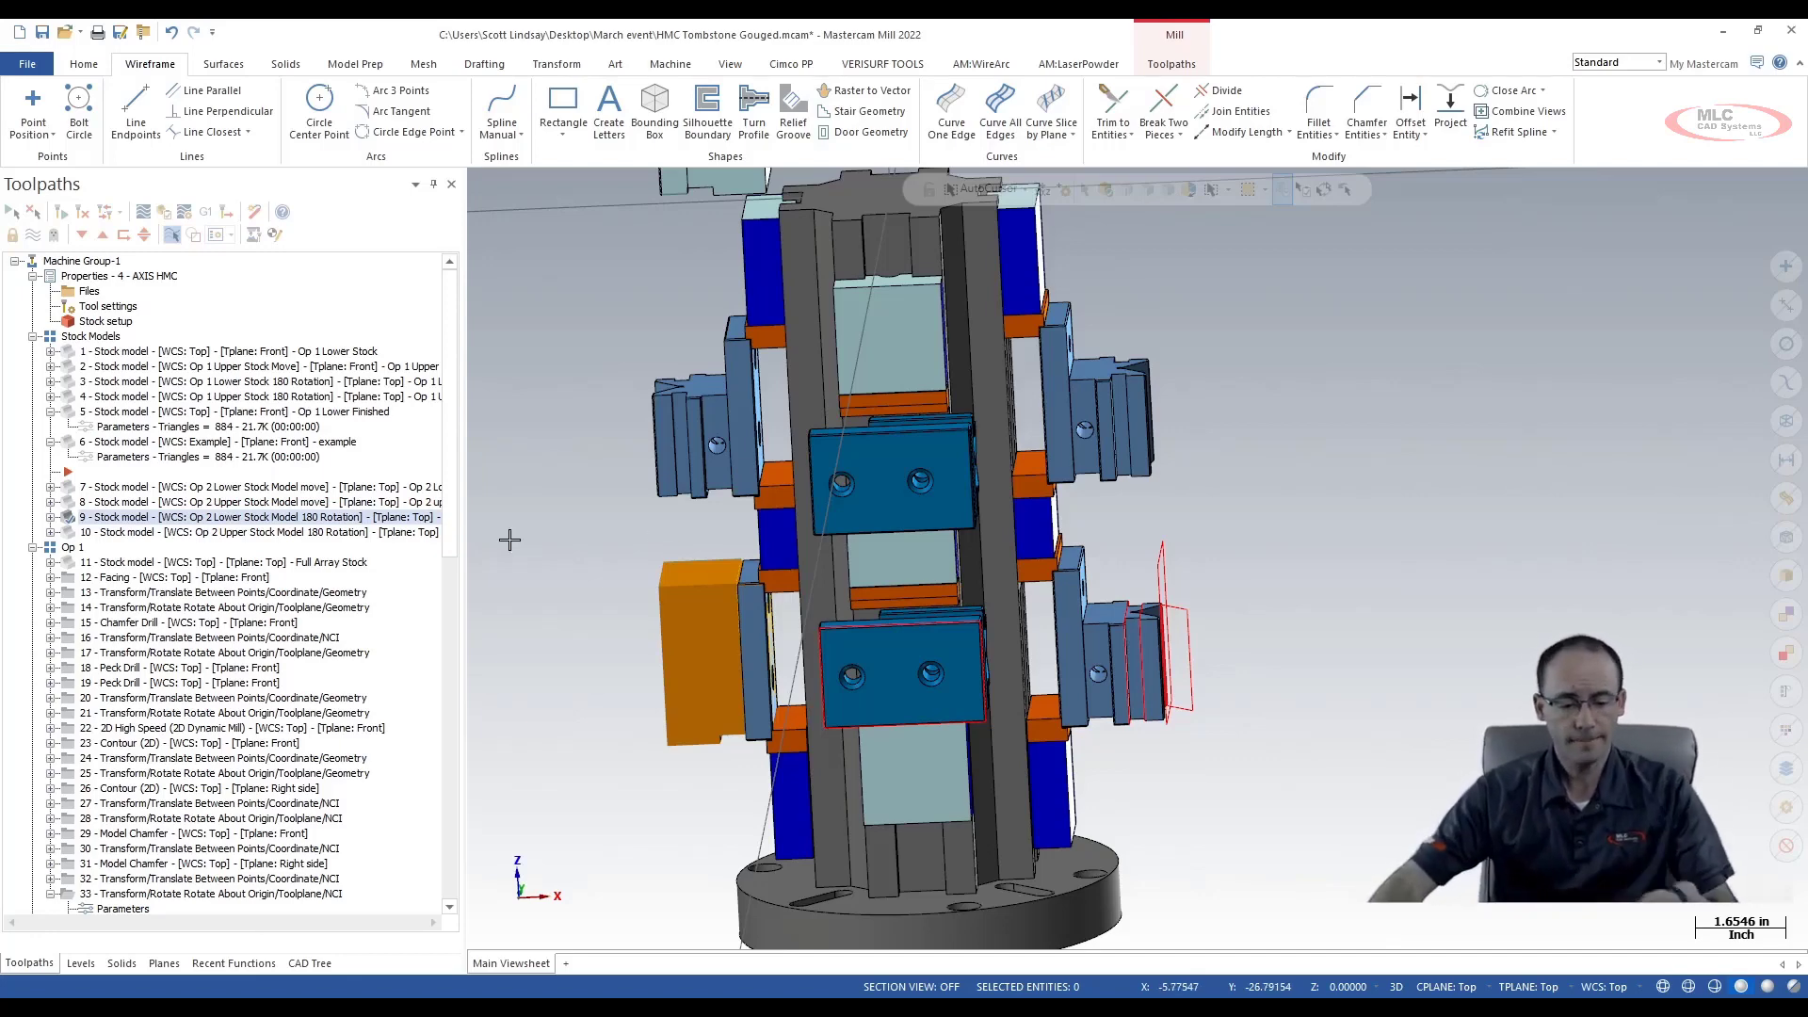
# Delete the example stock model operation from the Stock Models group
pyautogui.click(125, 443)
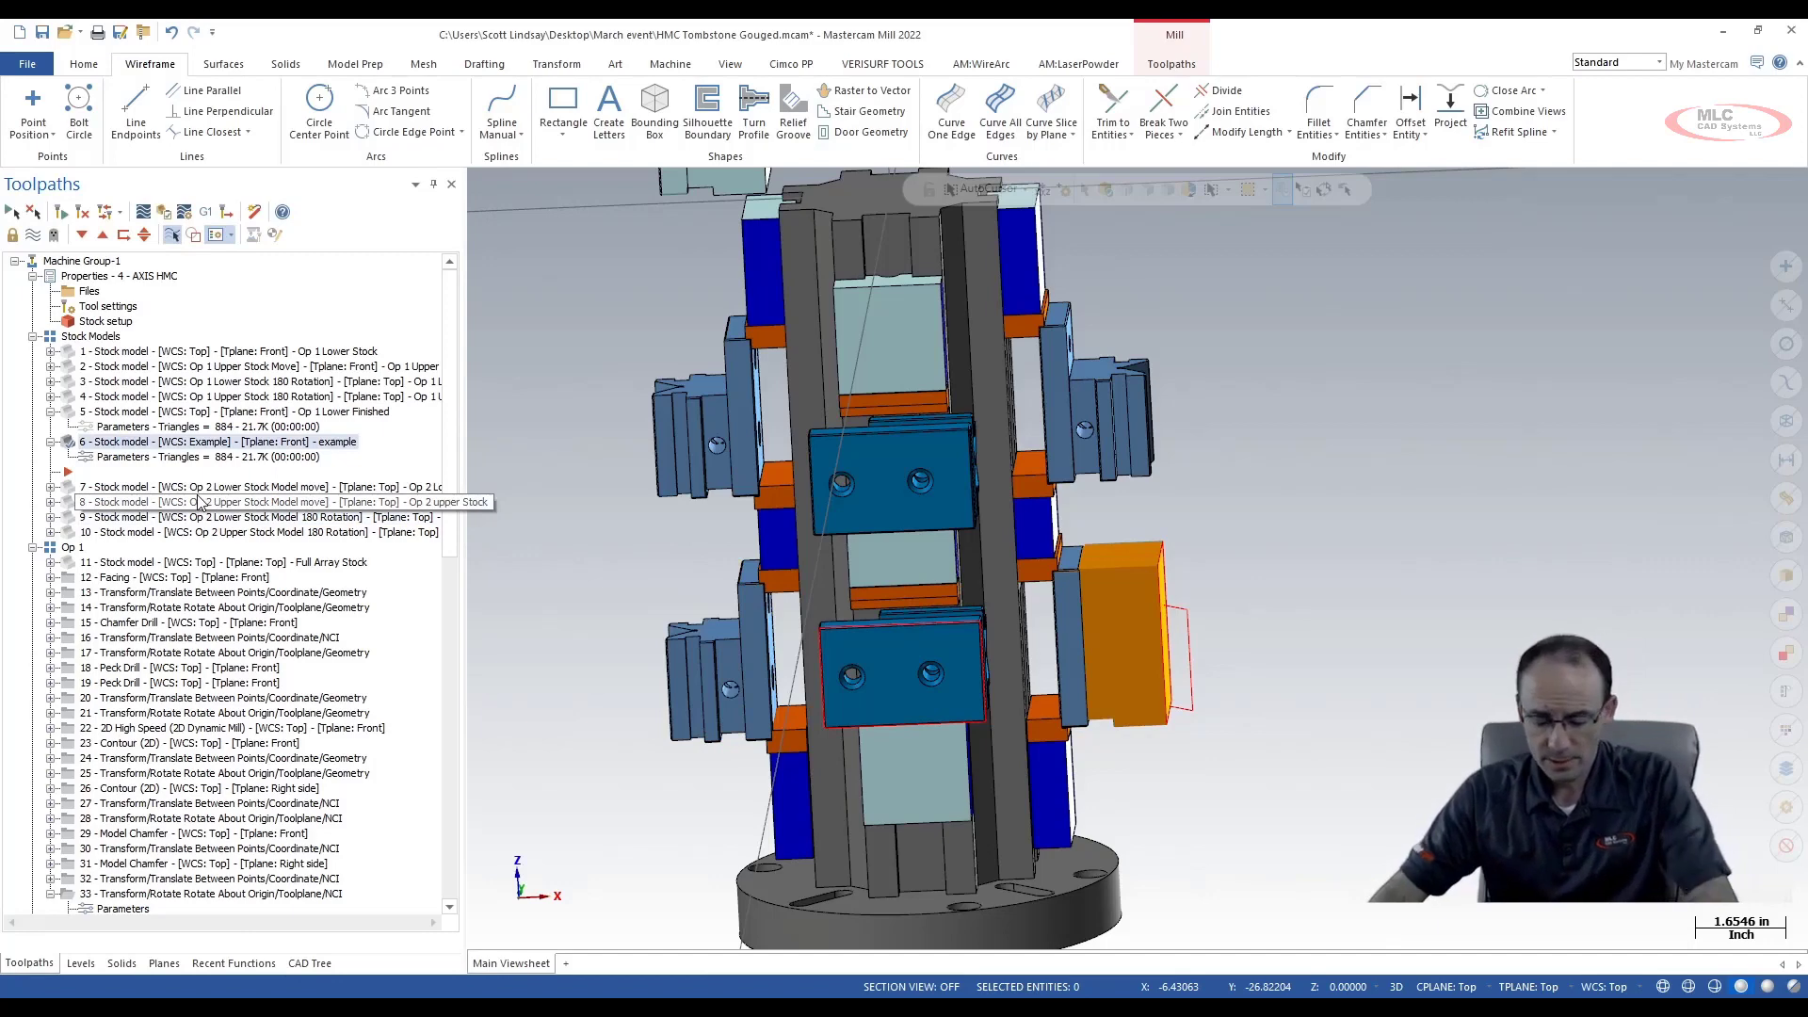
pyautogui.press('Delete')
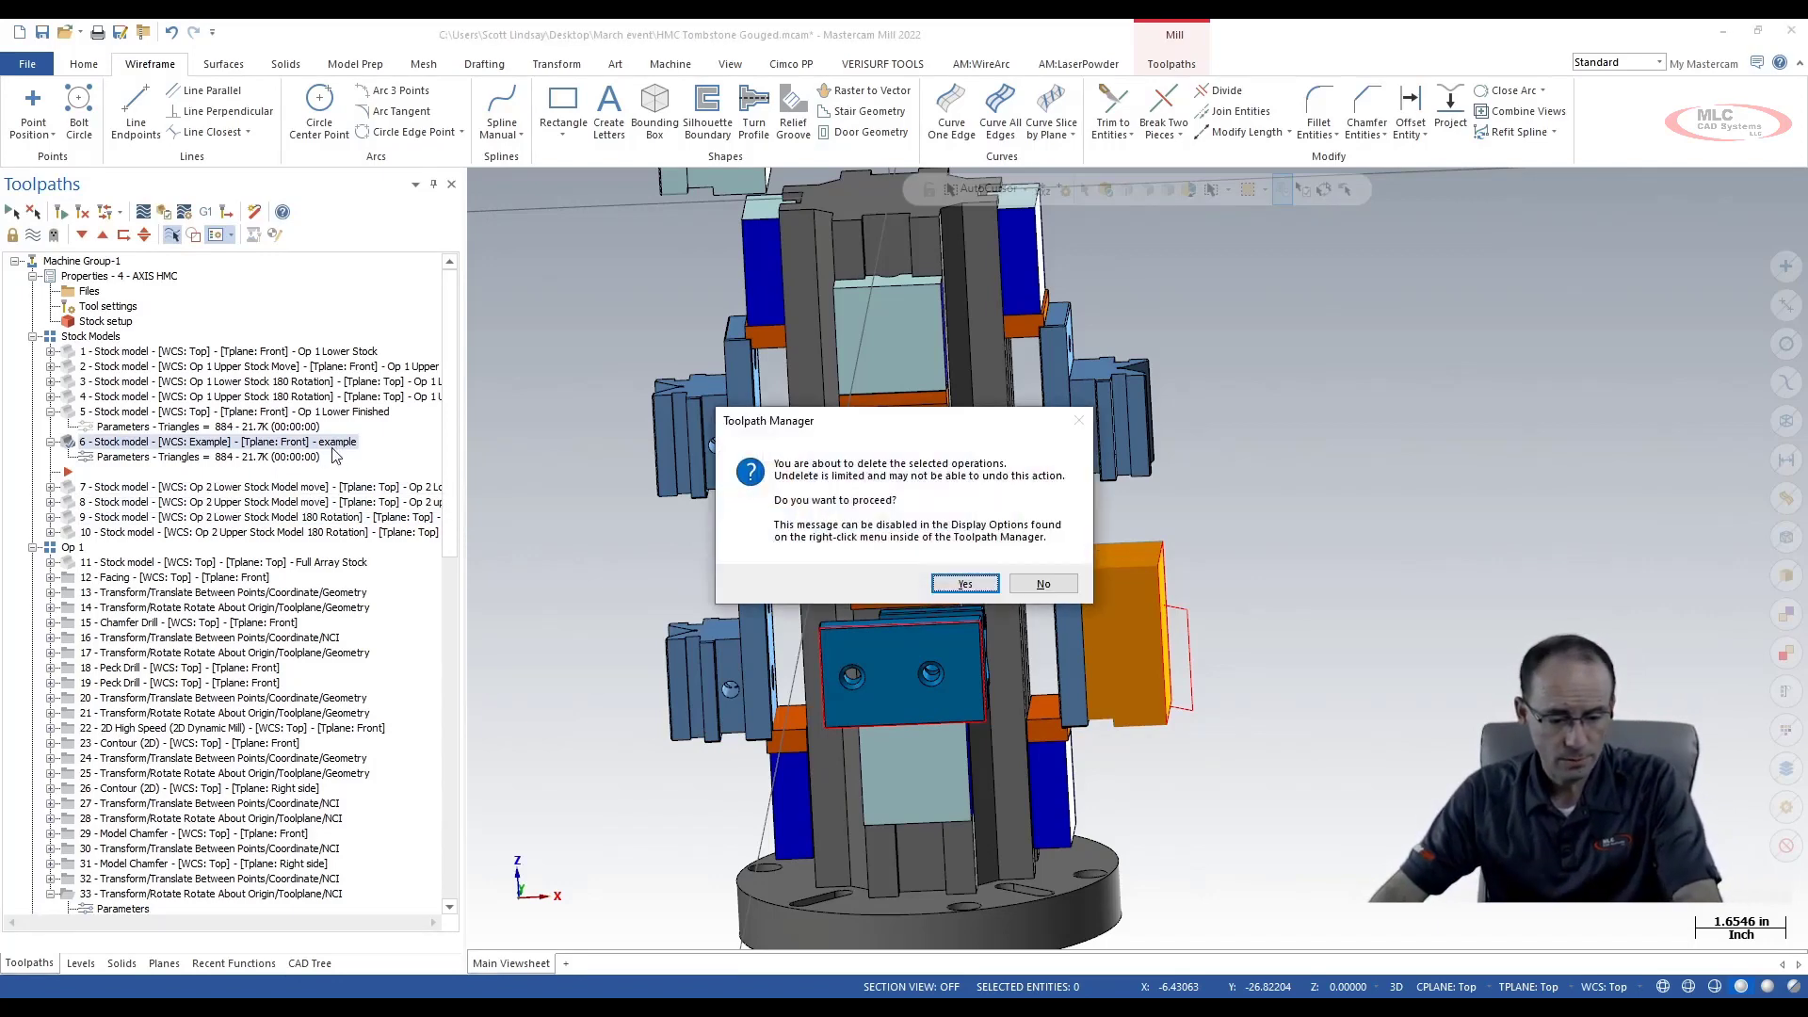
pyautogui.click(984, 583)
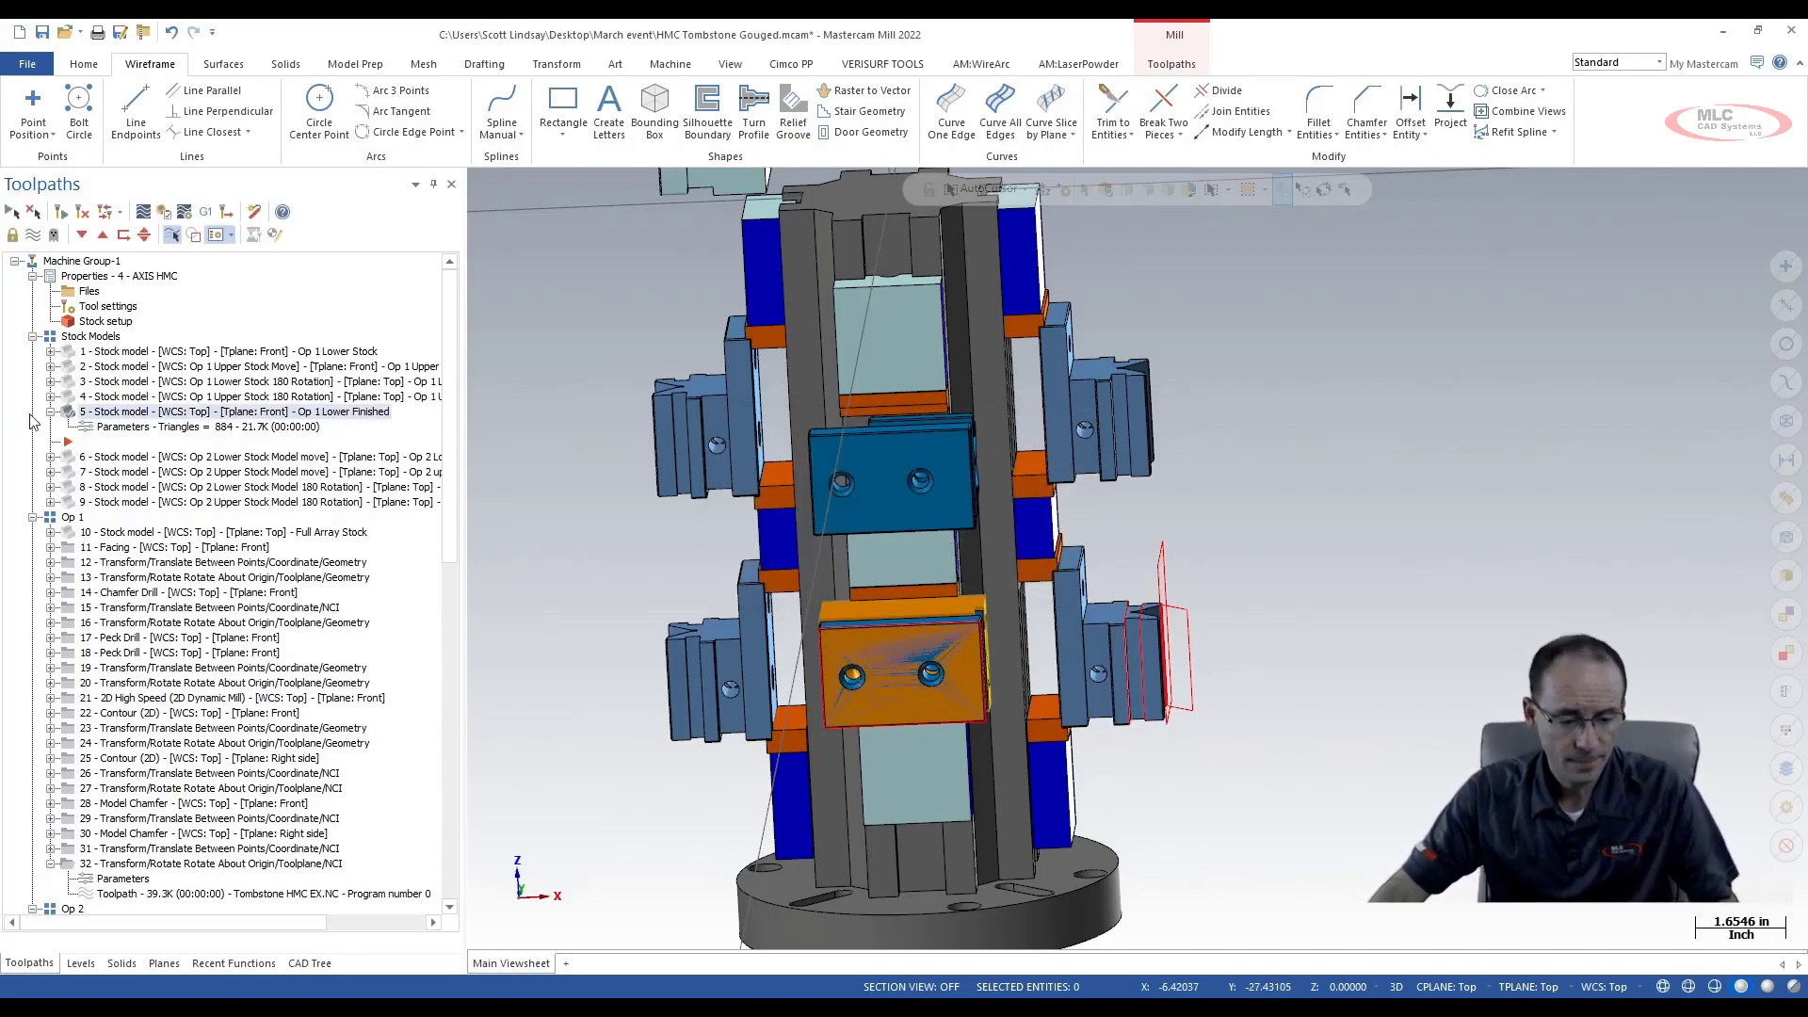
# Display the remaining Op 2 stock models and delete the leftover stock block floating above the tombstone
pyautogui.click(118, 472)
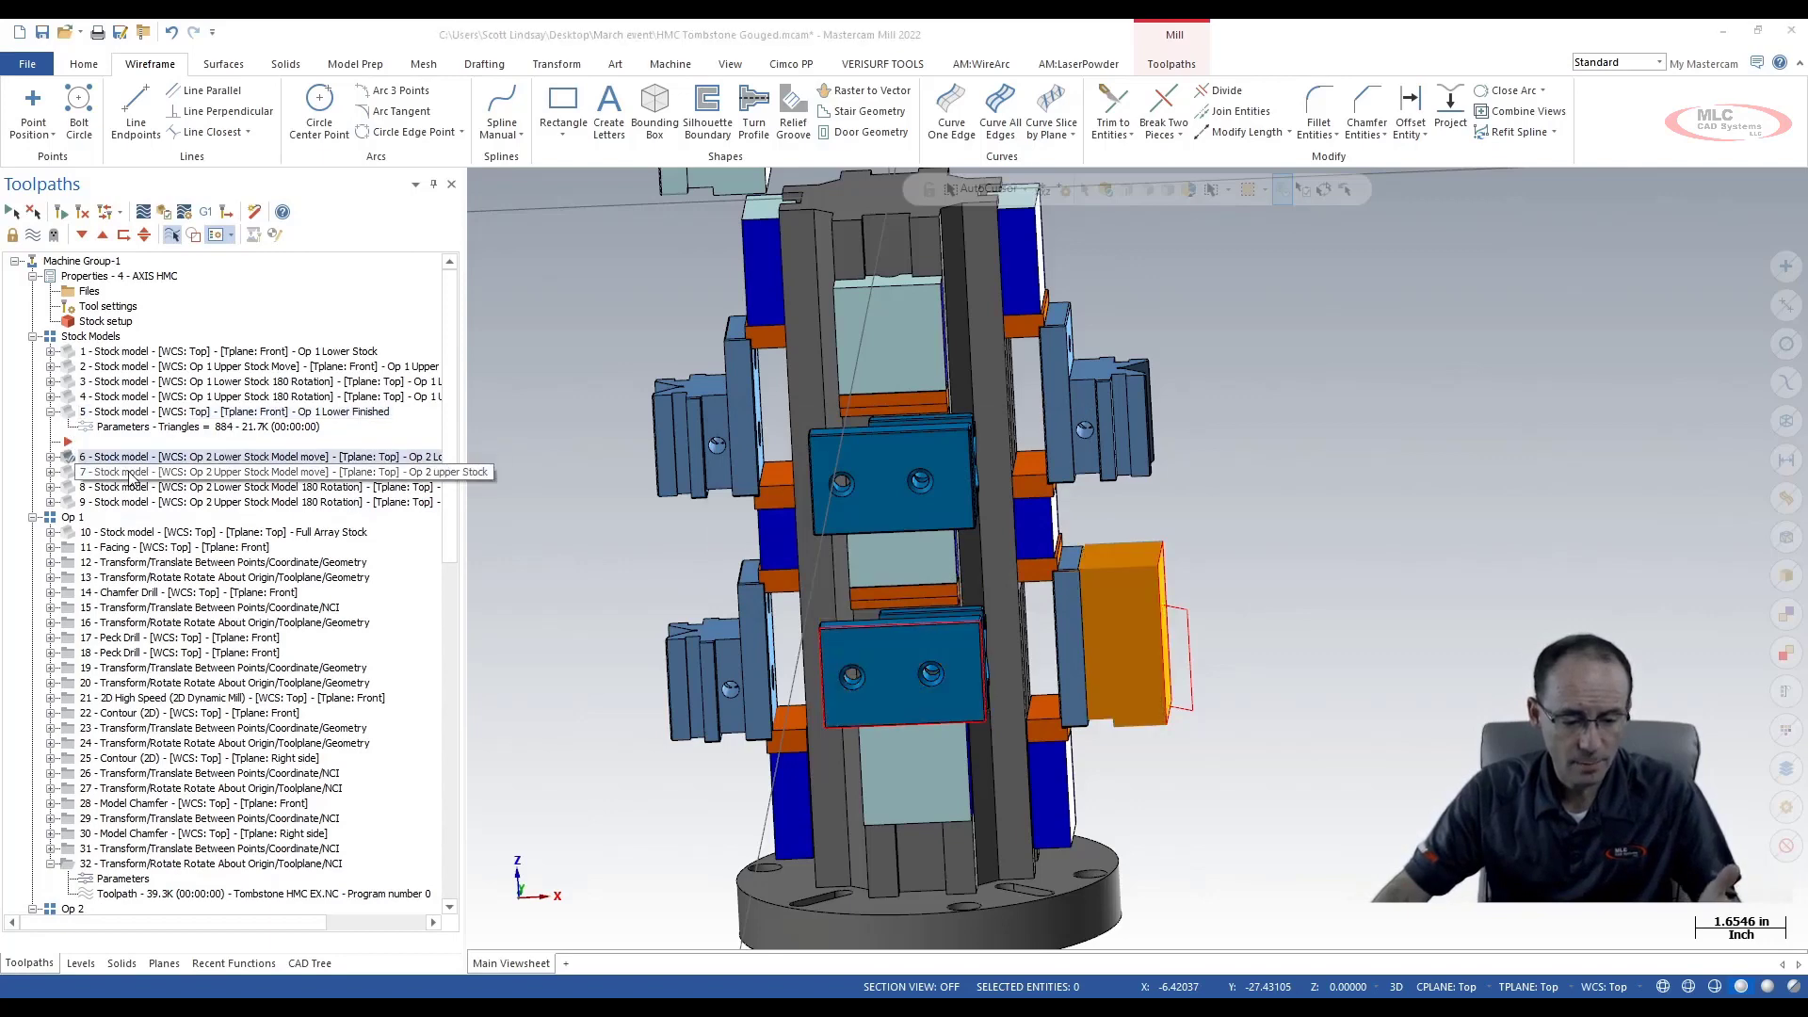
pyautogui.click(137, 487)
pyautogui.moveTo(1668, 630); pyautogui.dragTo(1498, 690, button='middle')
pyautogui.scroll(-4, 1279, 558)
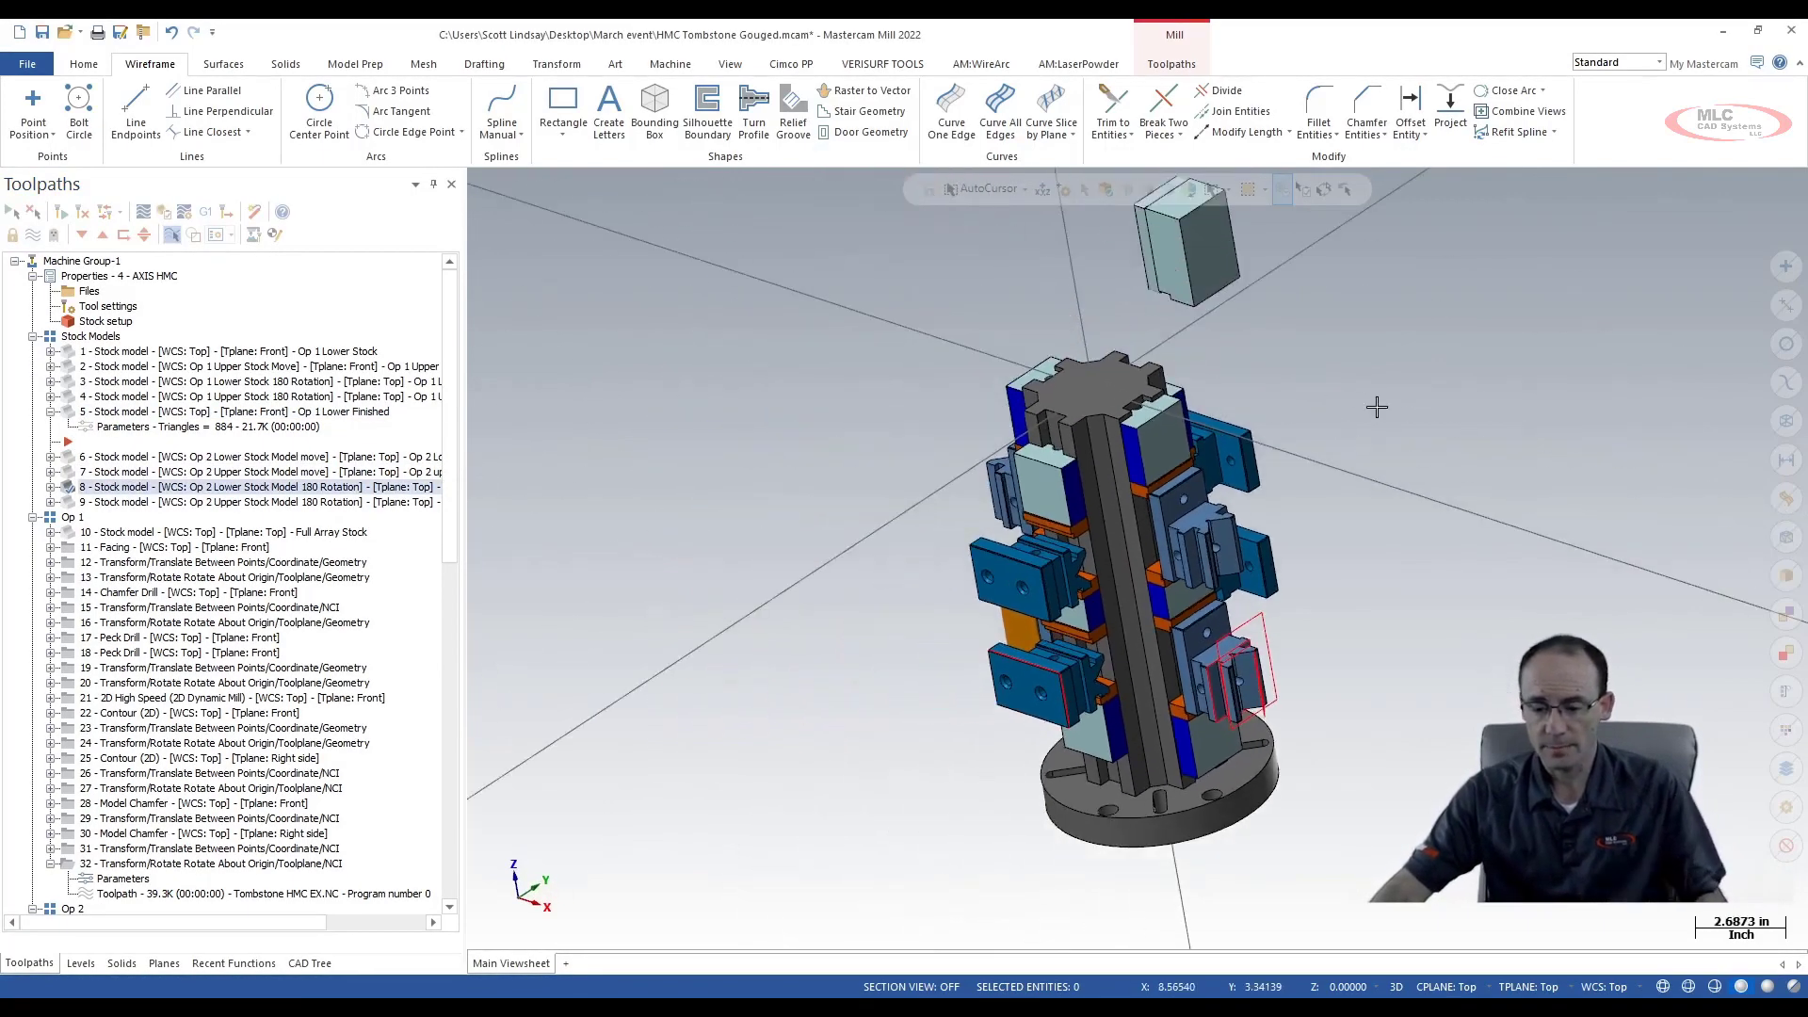
pyautogui.moveTo(1144, 251); pyautogui.dragTo(1259, 363)
pyautogui.press('Delete')
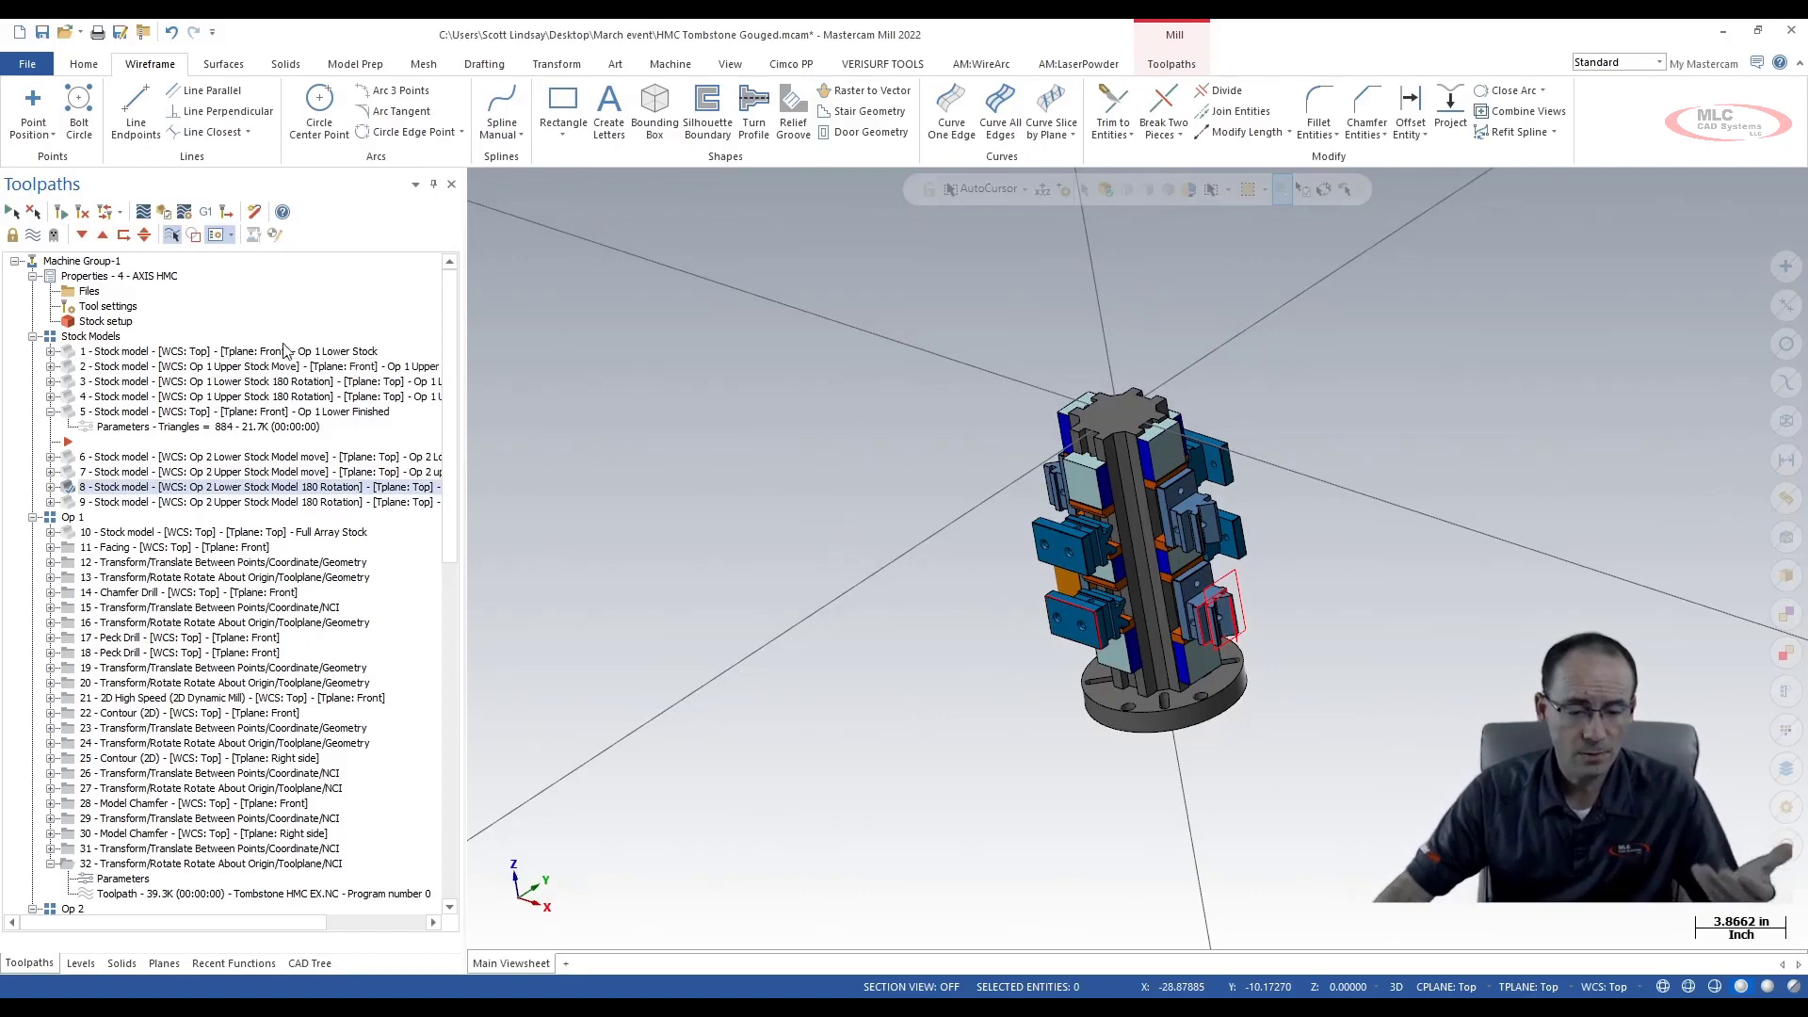
# Check the simulator's stock and fixture options and display the Op 1 stock models one after another on the tombstone
pyautogui.click(185, 218)
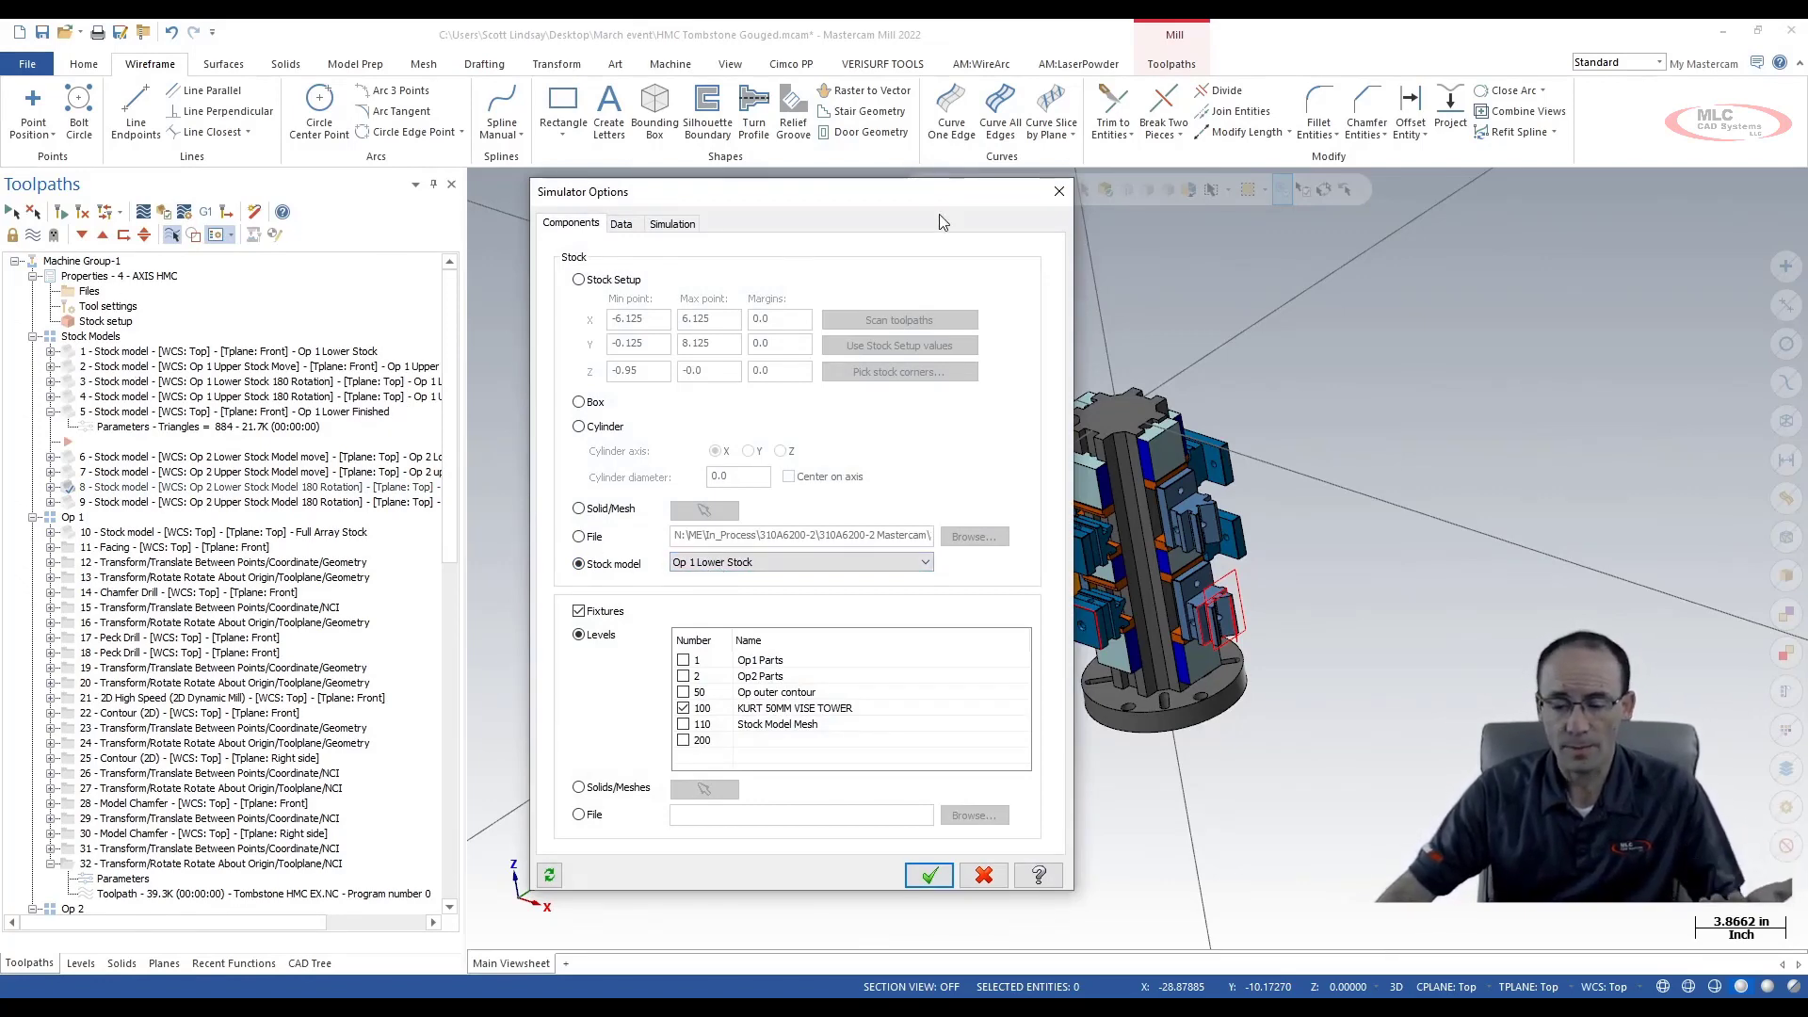
pyautogui.click(1058, 192)
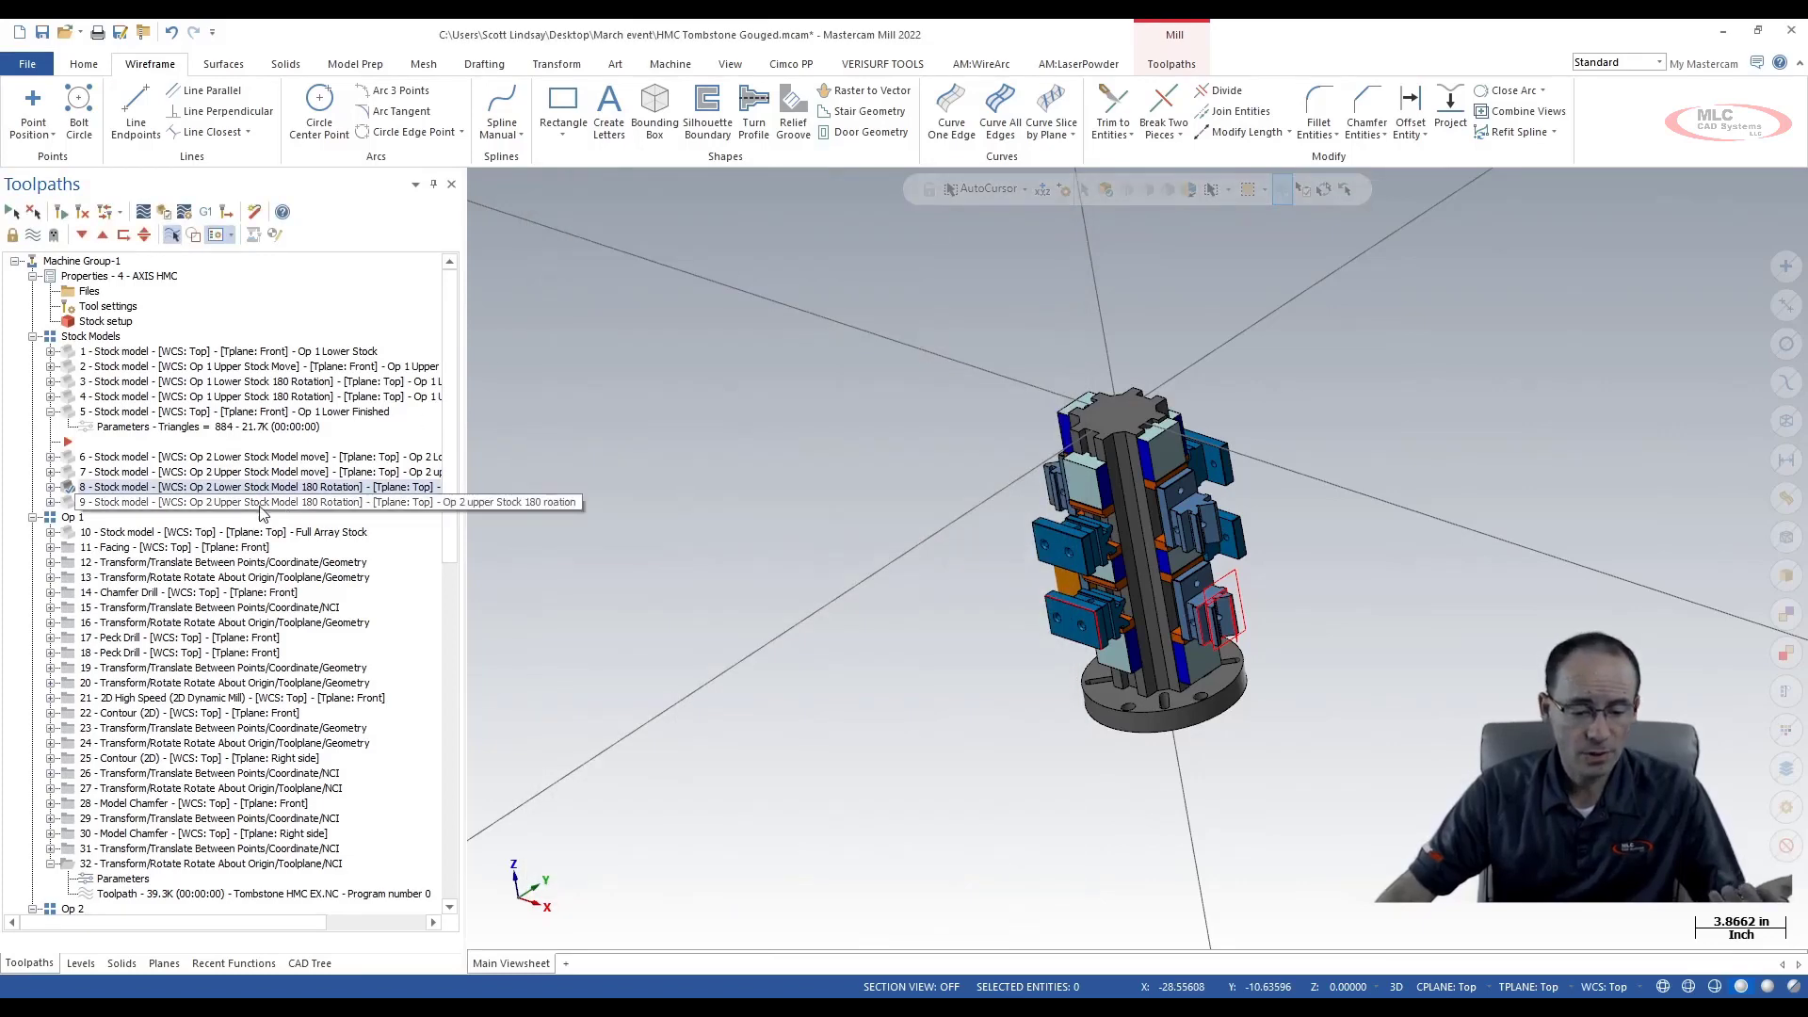
pyautogui.click(129, 354)
pyautogui.click(133, 368)
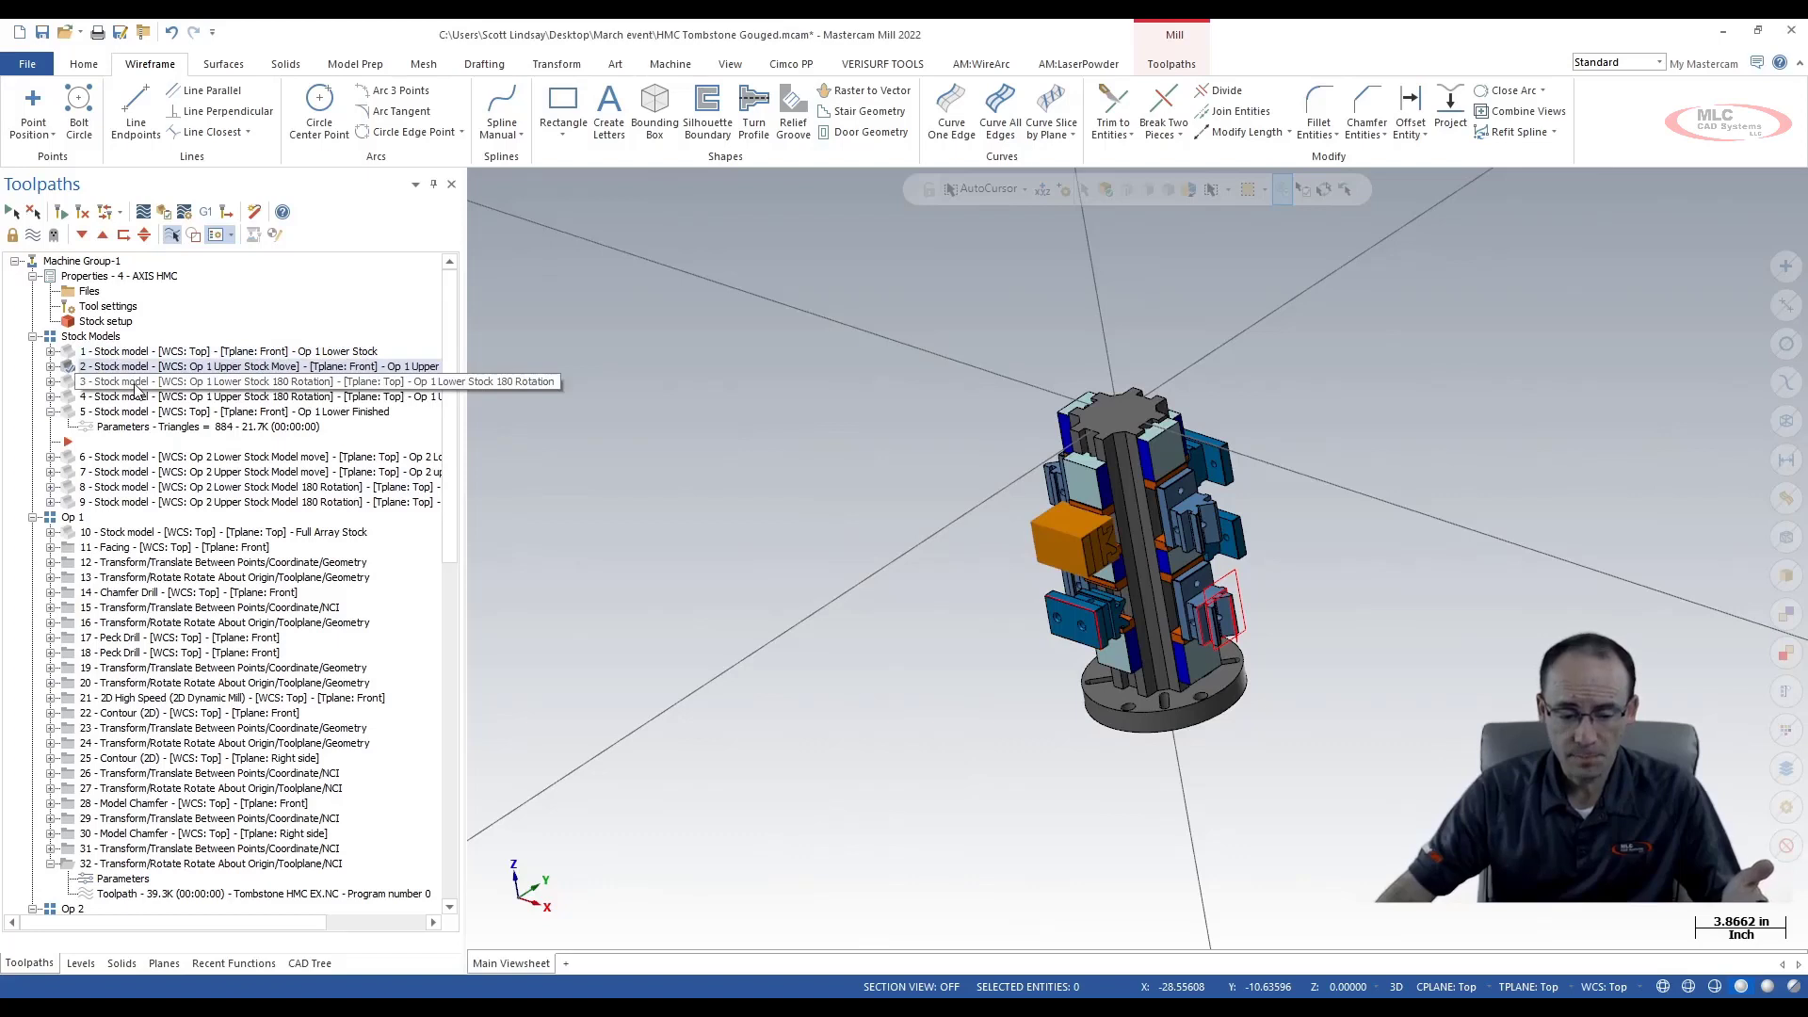
pyautogui.click(136, 383)
pyautogui.click(140, 398)
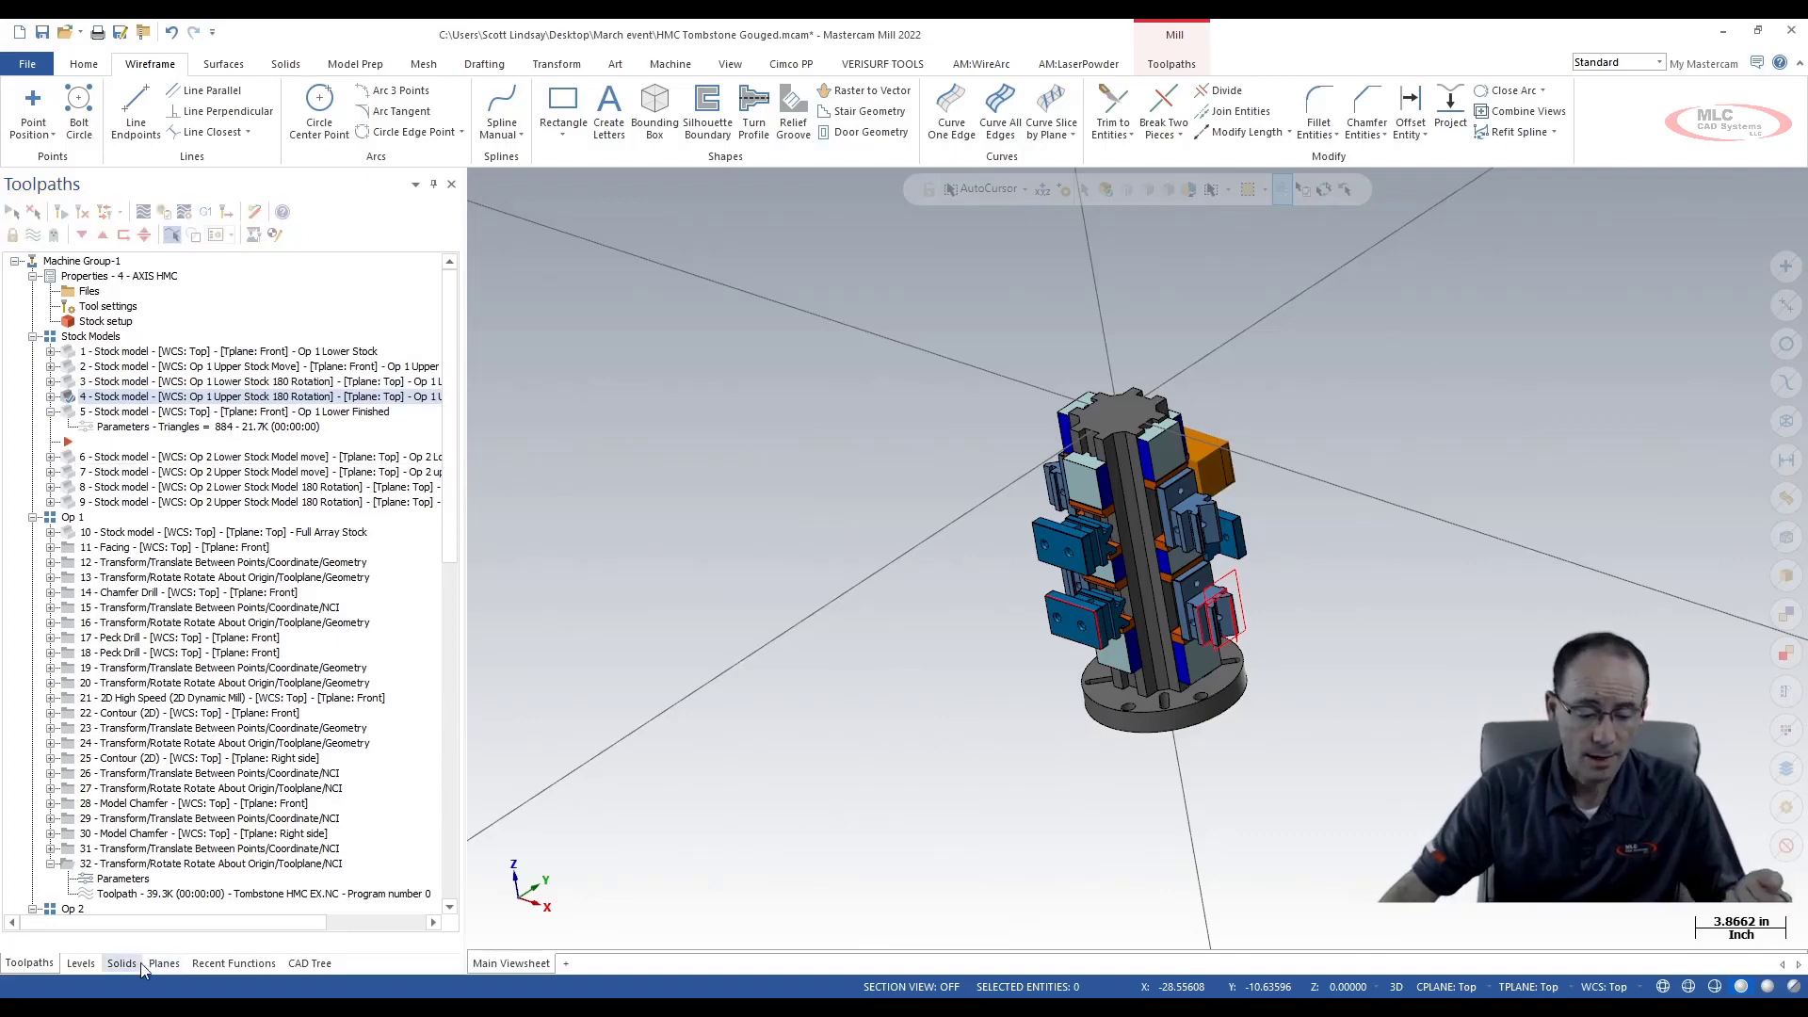
# Show level 110 Stock Model Mesh and hide the empty level 200
pyautogui.click(83, 963)
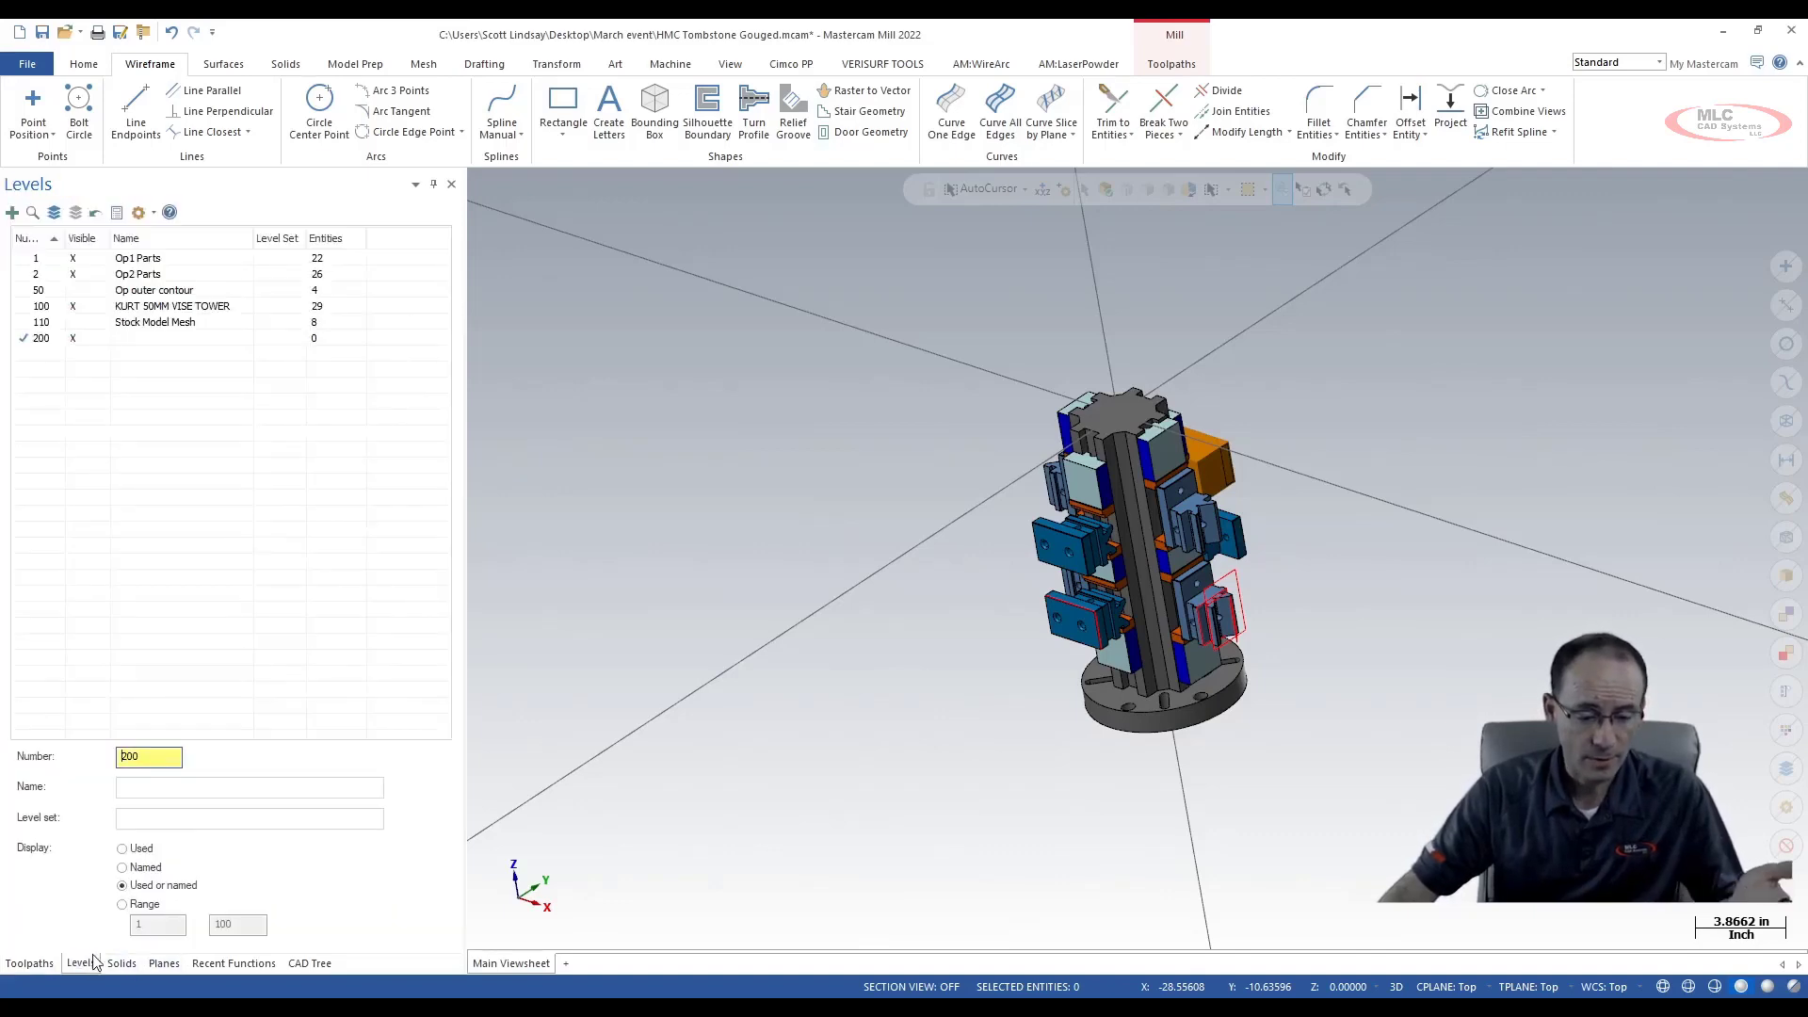
pyautogui.click(75, 322)
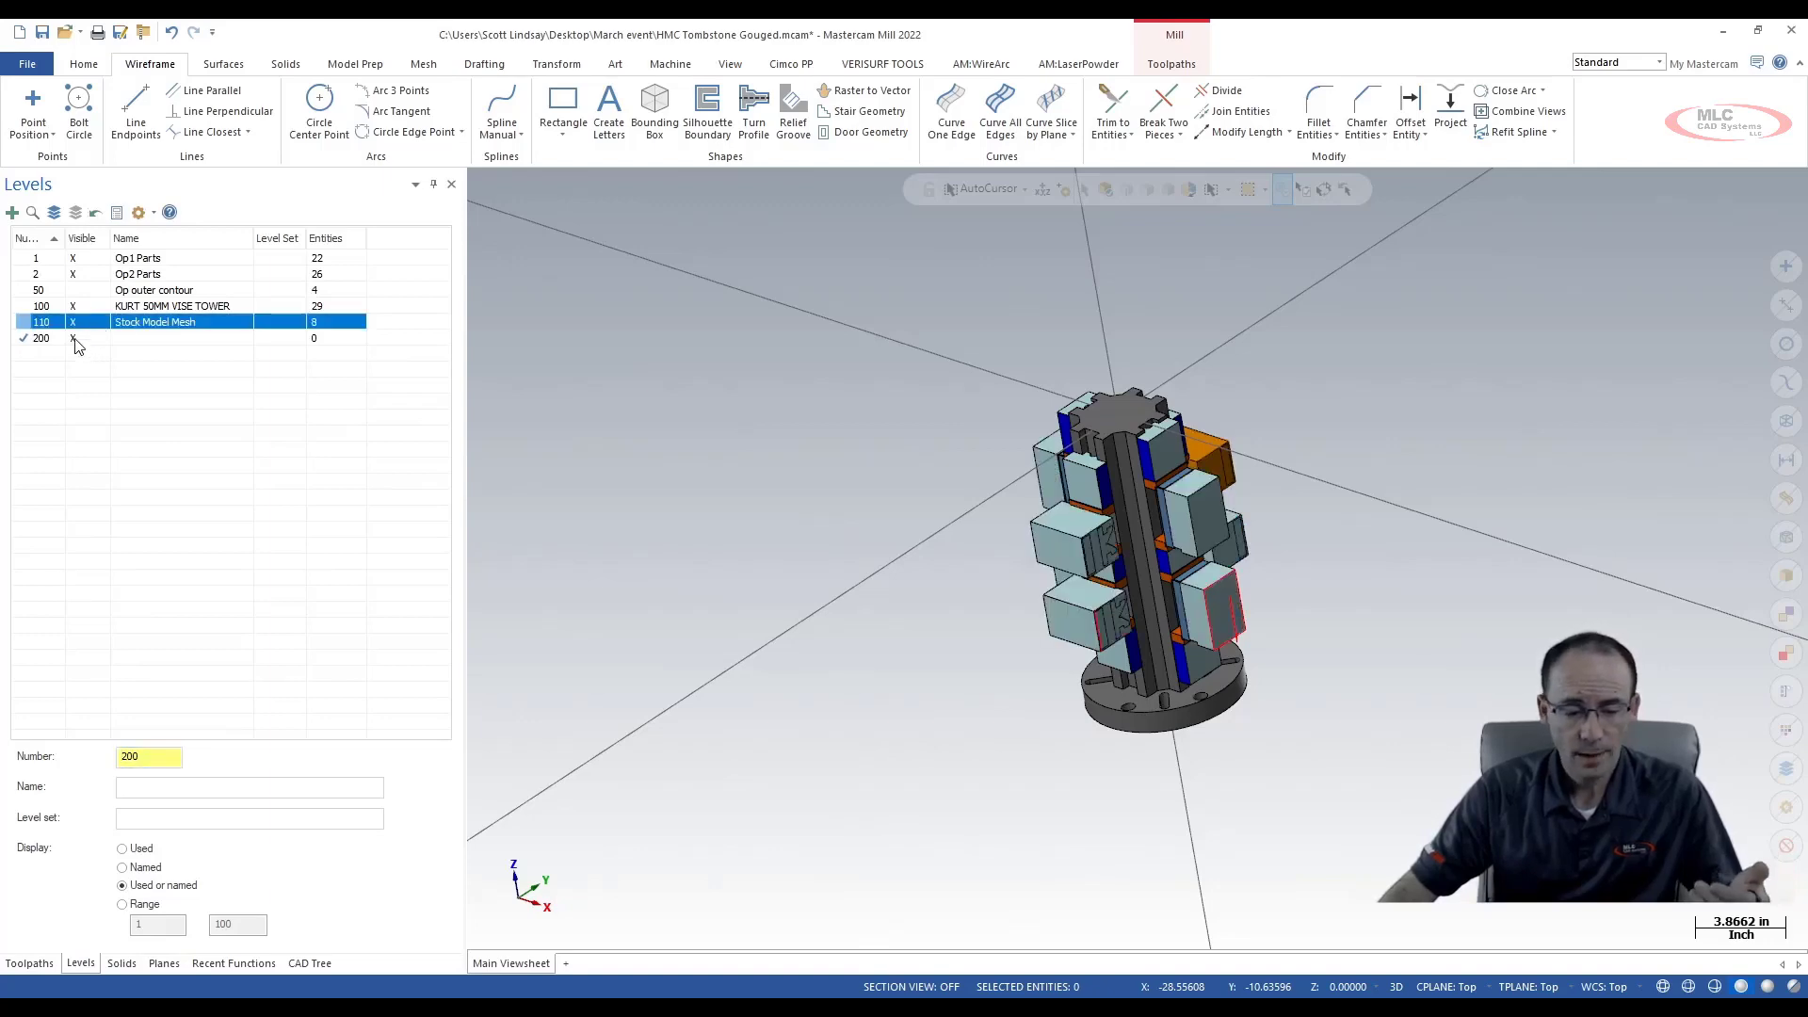
pyautogui.click(79, 338)
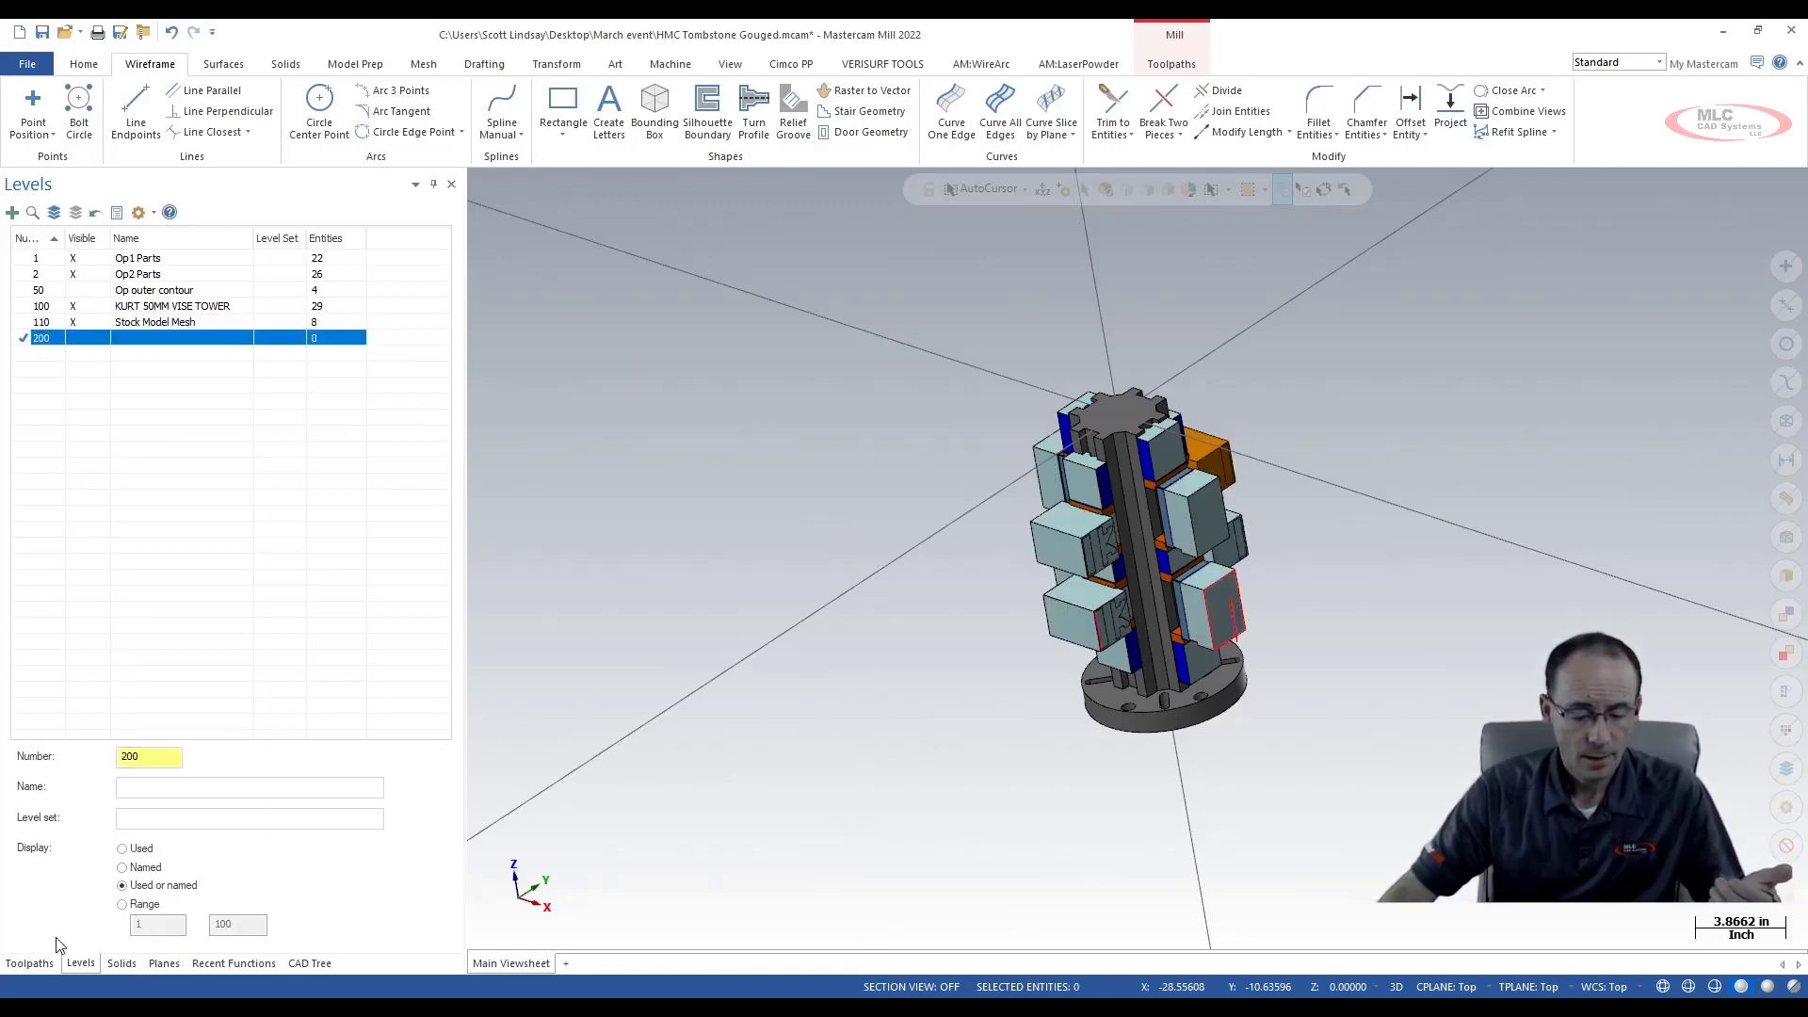
# Select the Op 1 Lower Stock operation and look up the Convert to Mesh command for stock models
pyautogui.click(29, 962)
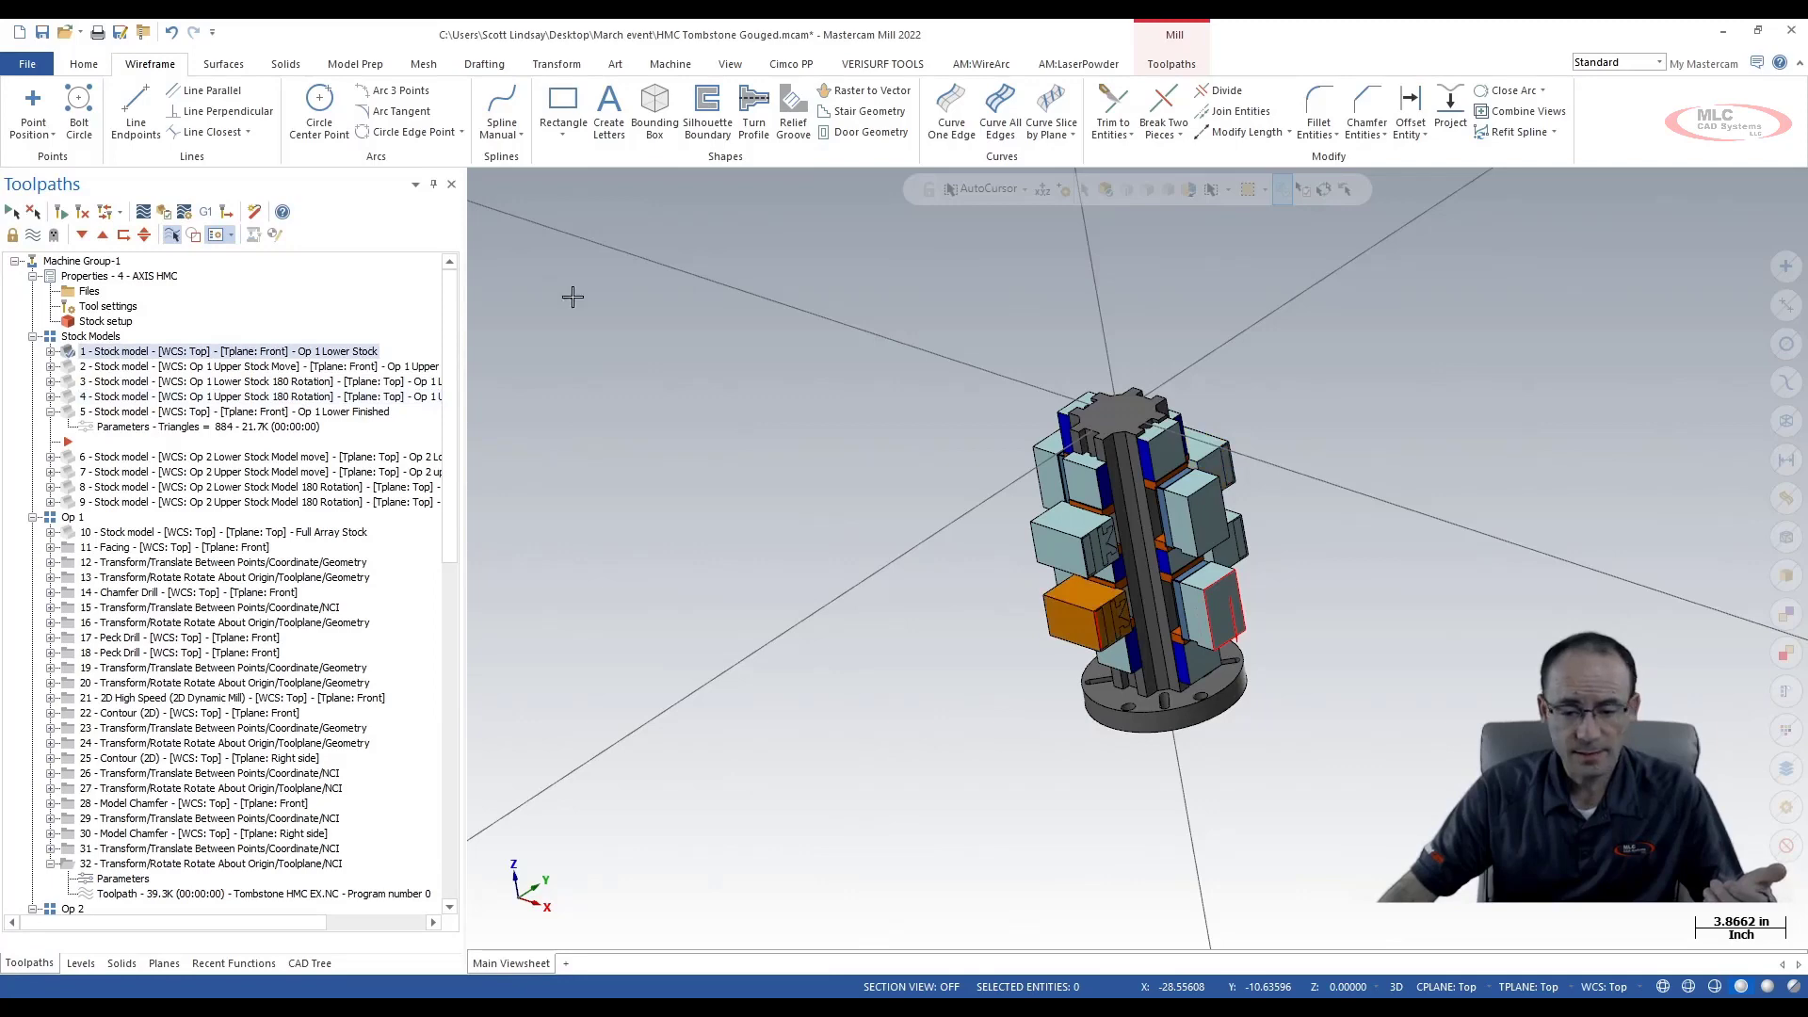
pyautogui.click(1171, 64)
pyautogui.click(1019, 130)
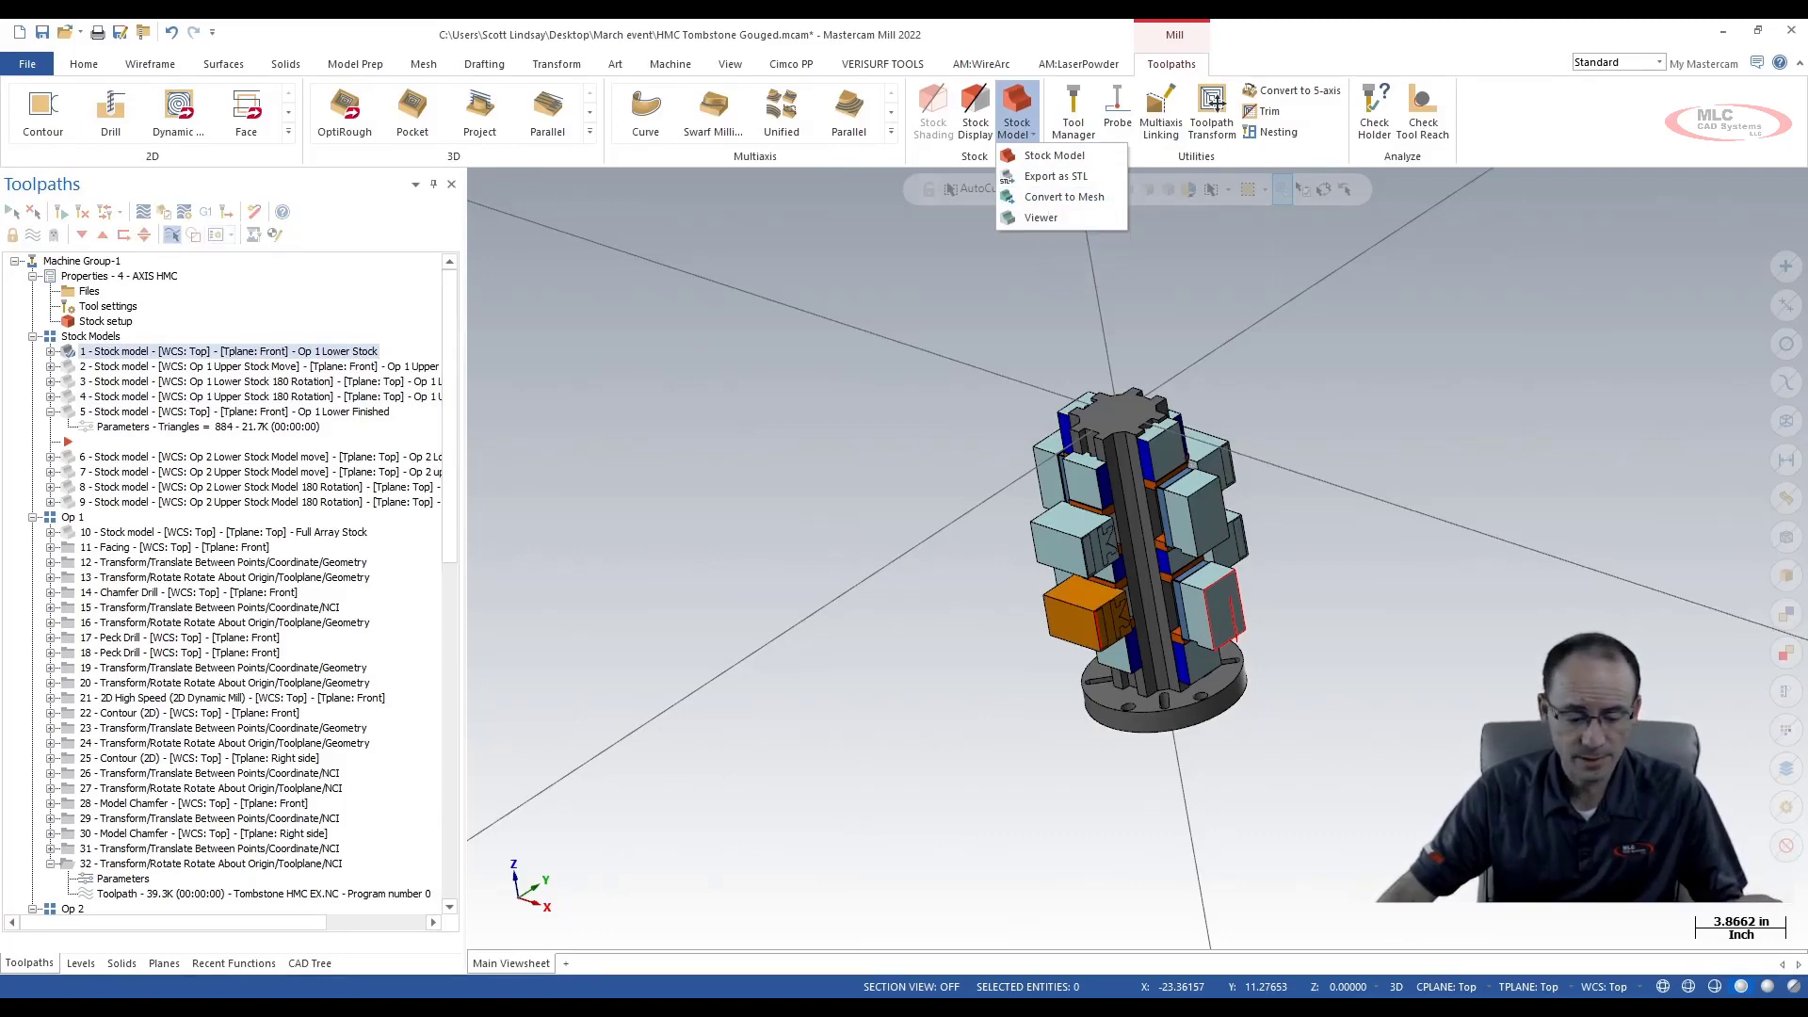
# Hide the Op1 Parts, Op2 Parts and KURT 50MM VISE TOWER levels and inspect the isolated stock meshes from several sides
pyautogui.click(90, 968)
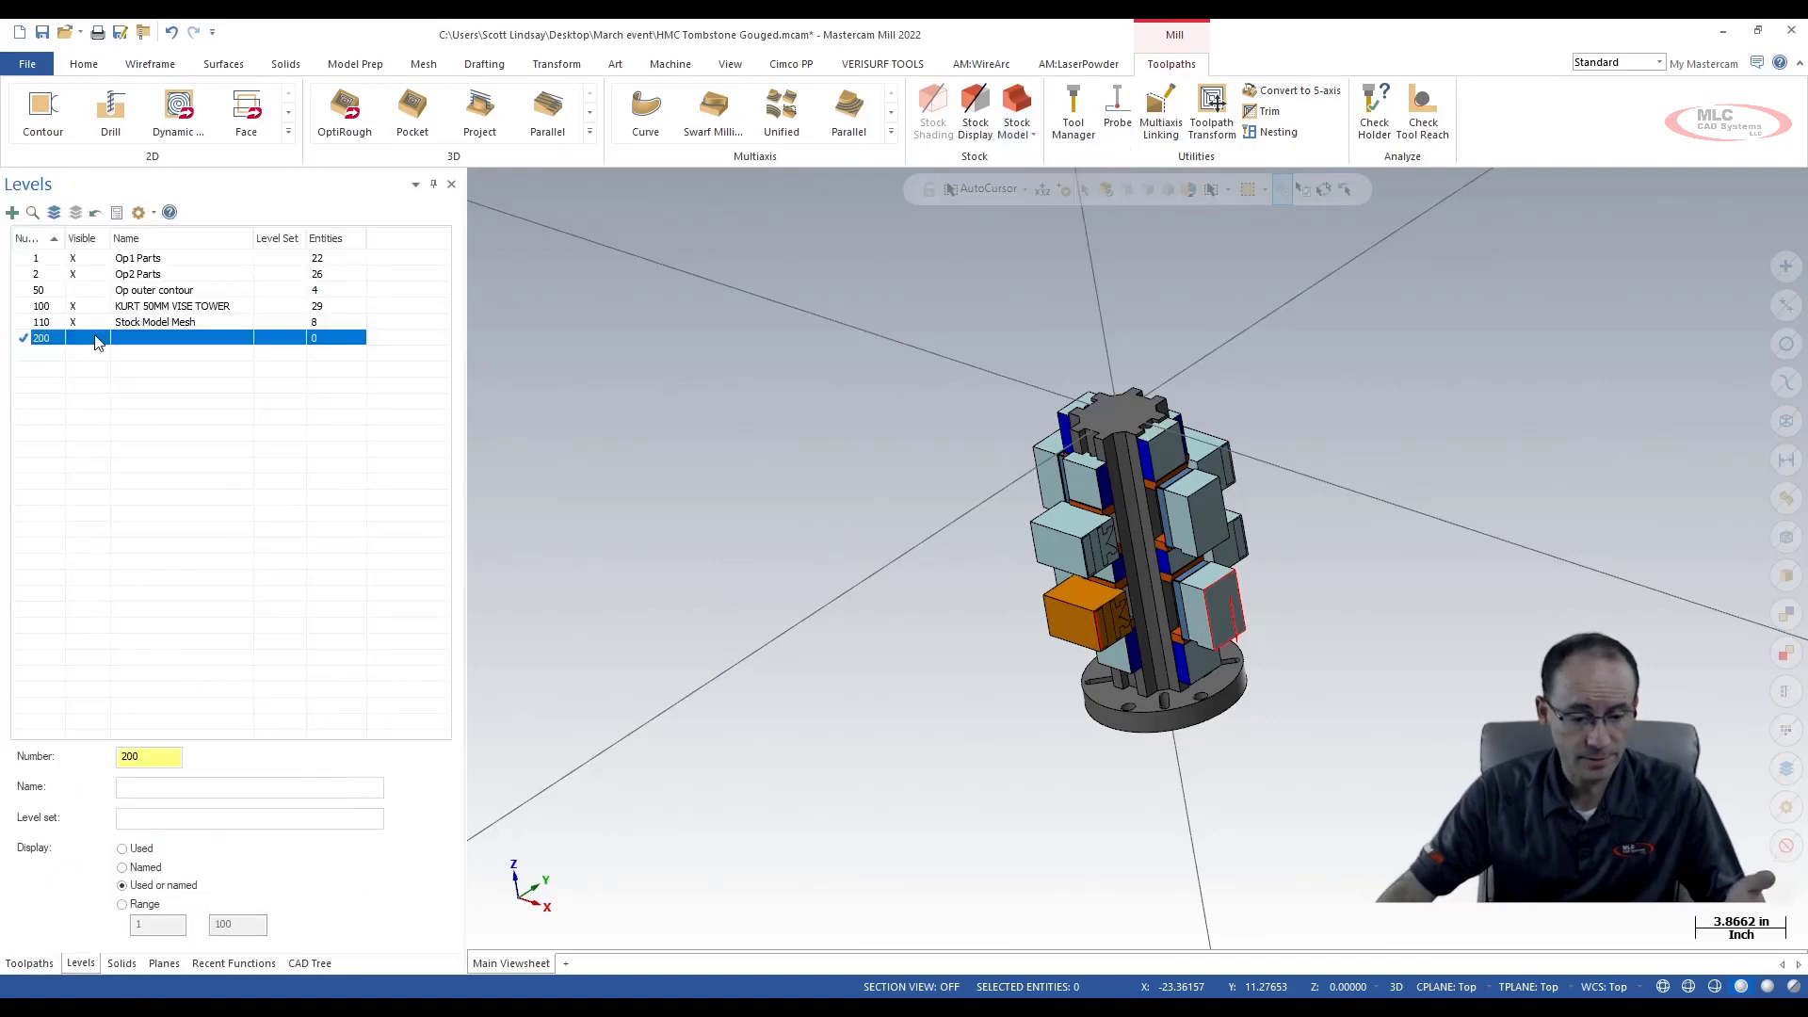
pyautogui.click(72, 261)
pyautogui.click(73, 306)
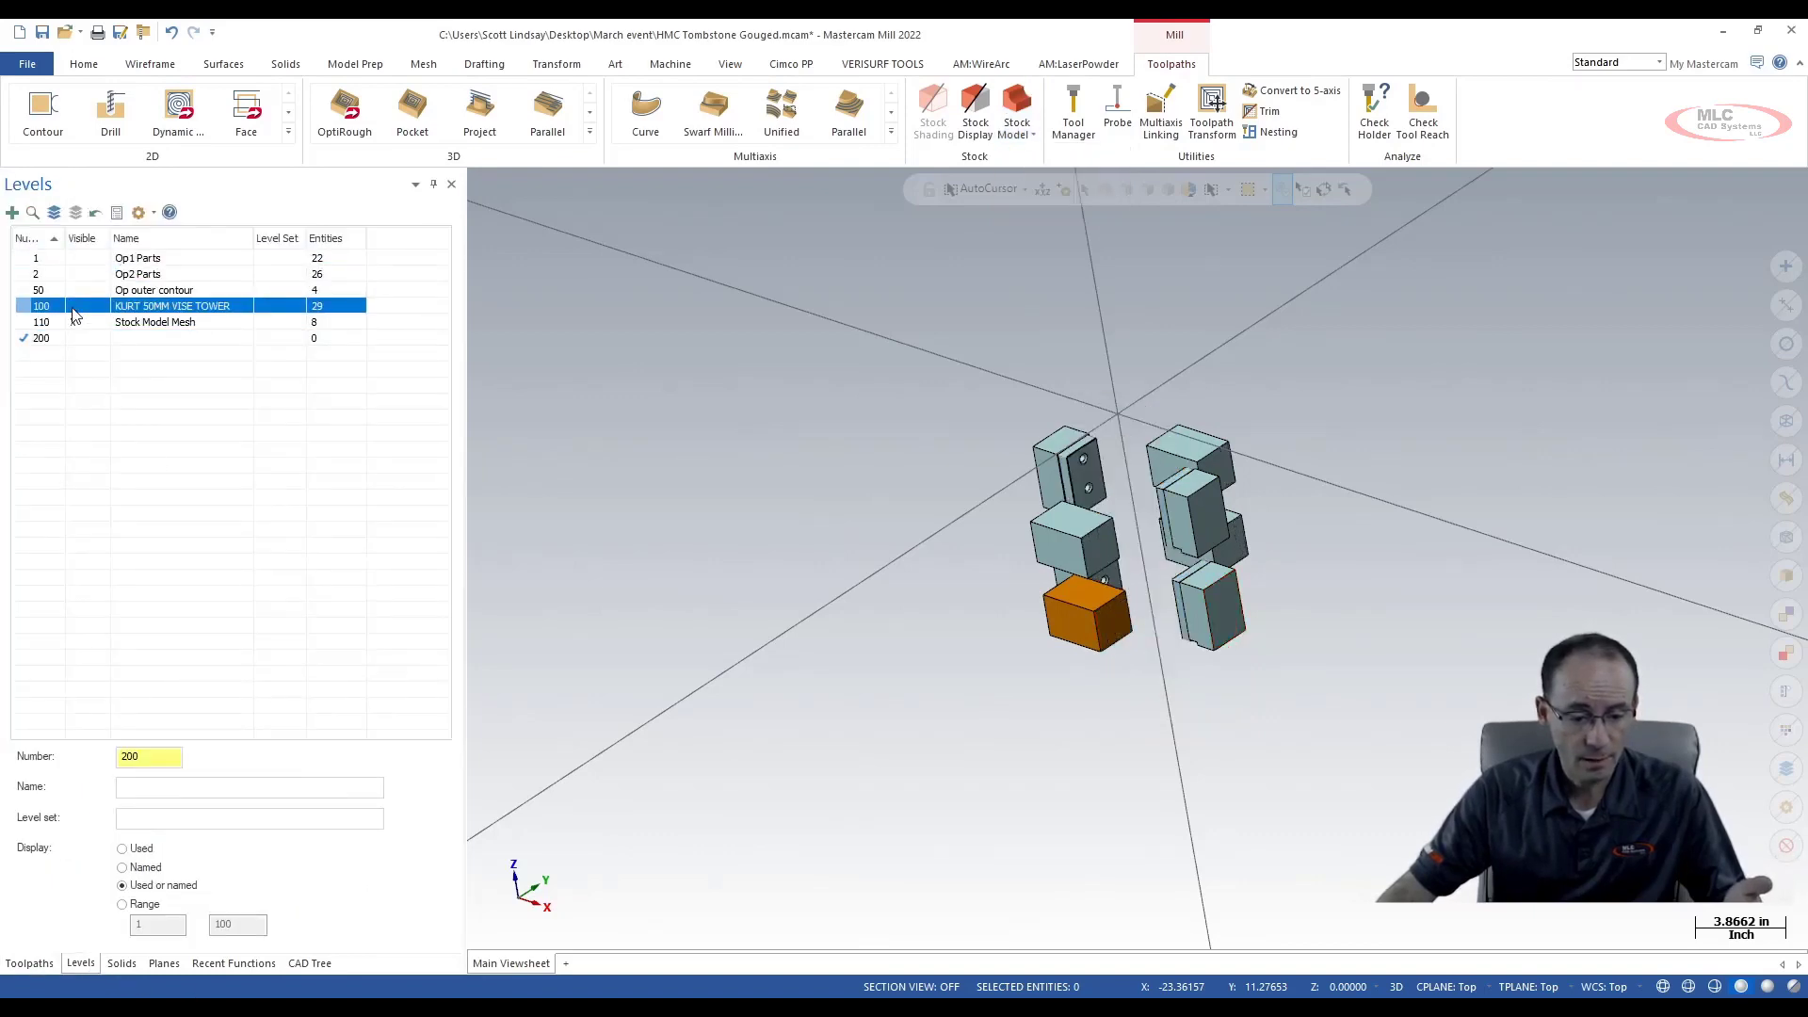
pyautogui.moveTo(989, 521); pyautogui.dragTo(1237, 500, button='middle')
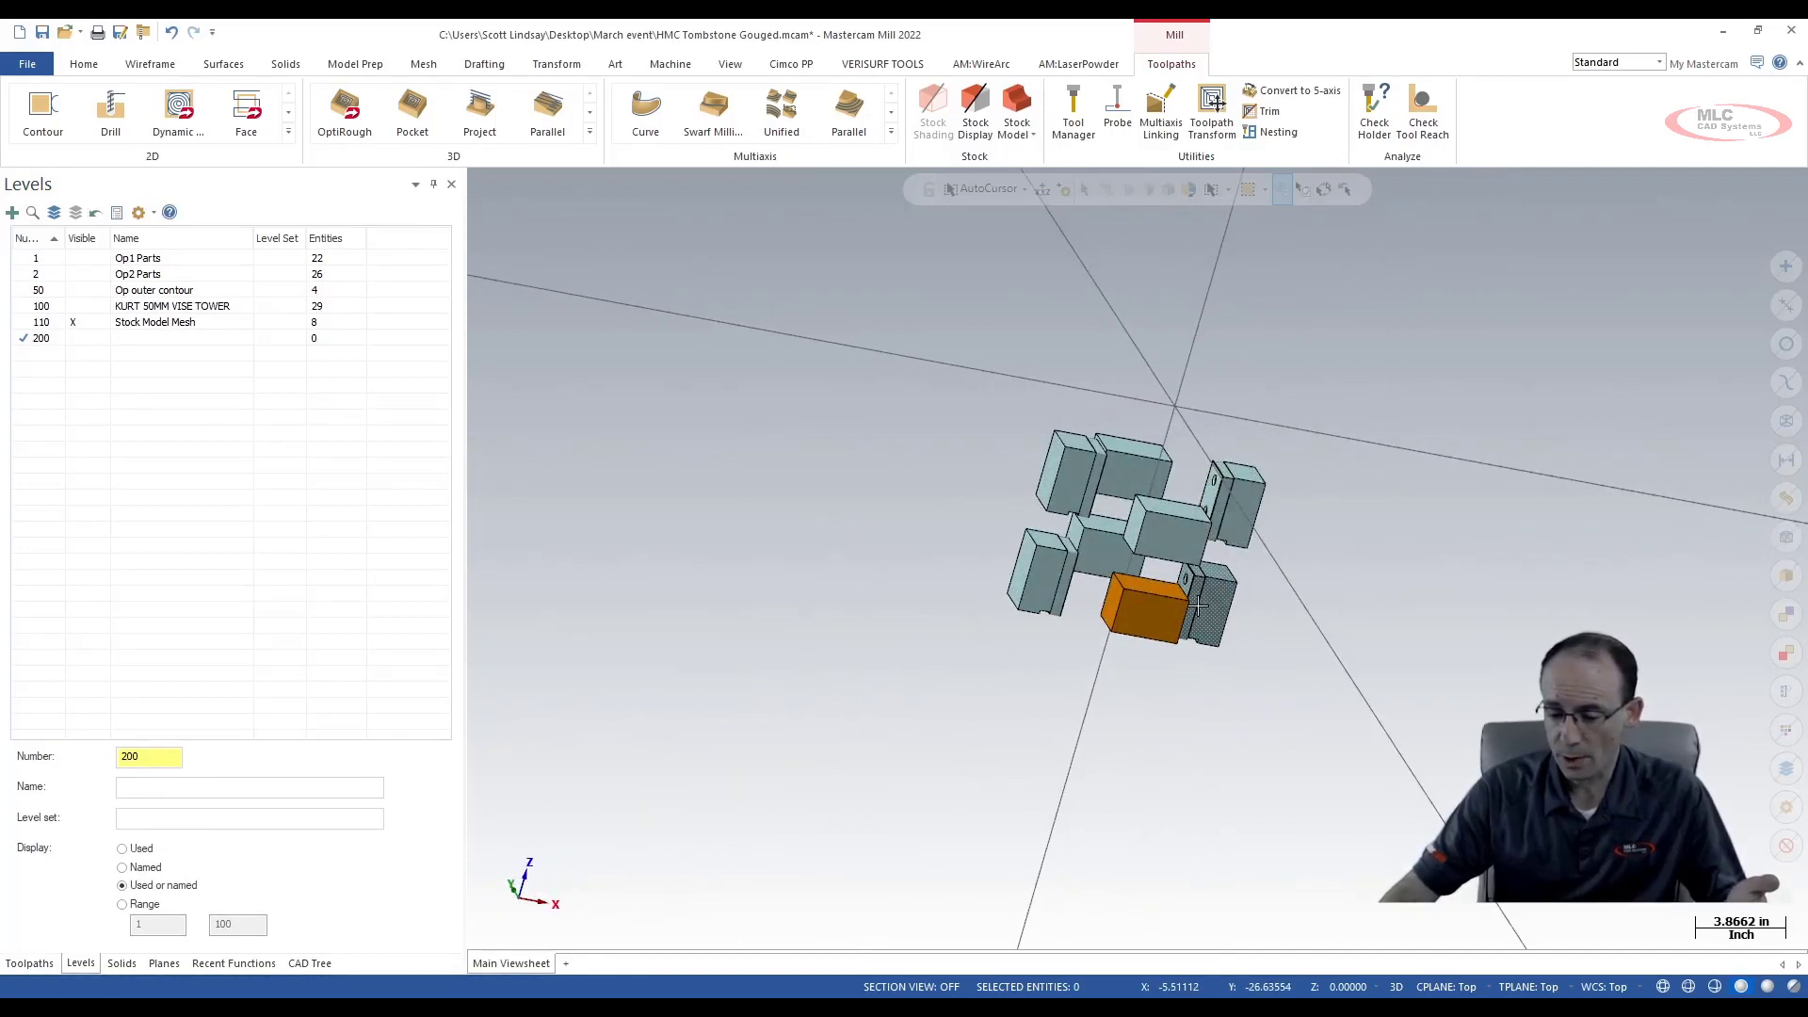
pyautogui.moveTo(1274, 565); pyautogui.dragTo(1088, 508, button='middle')
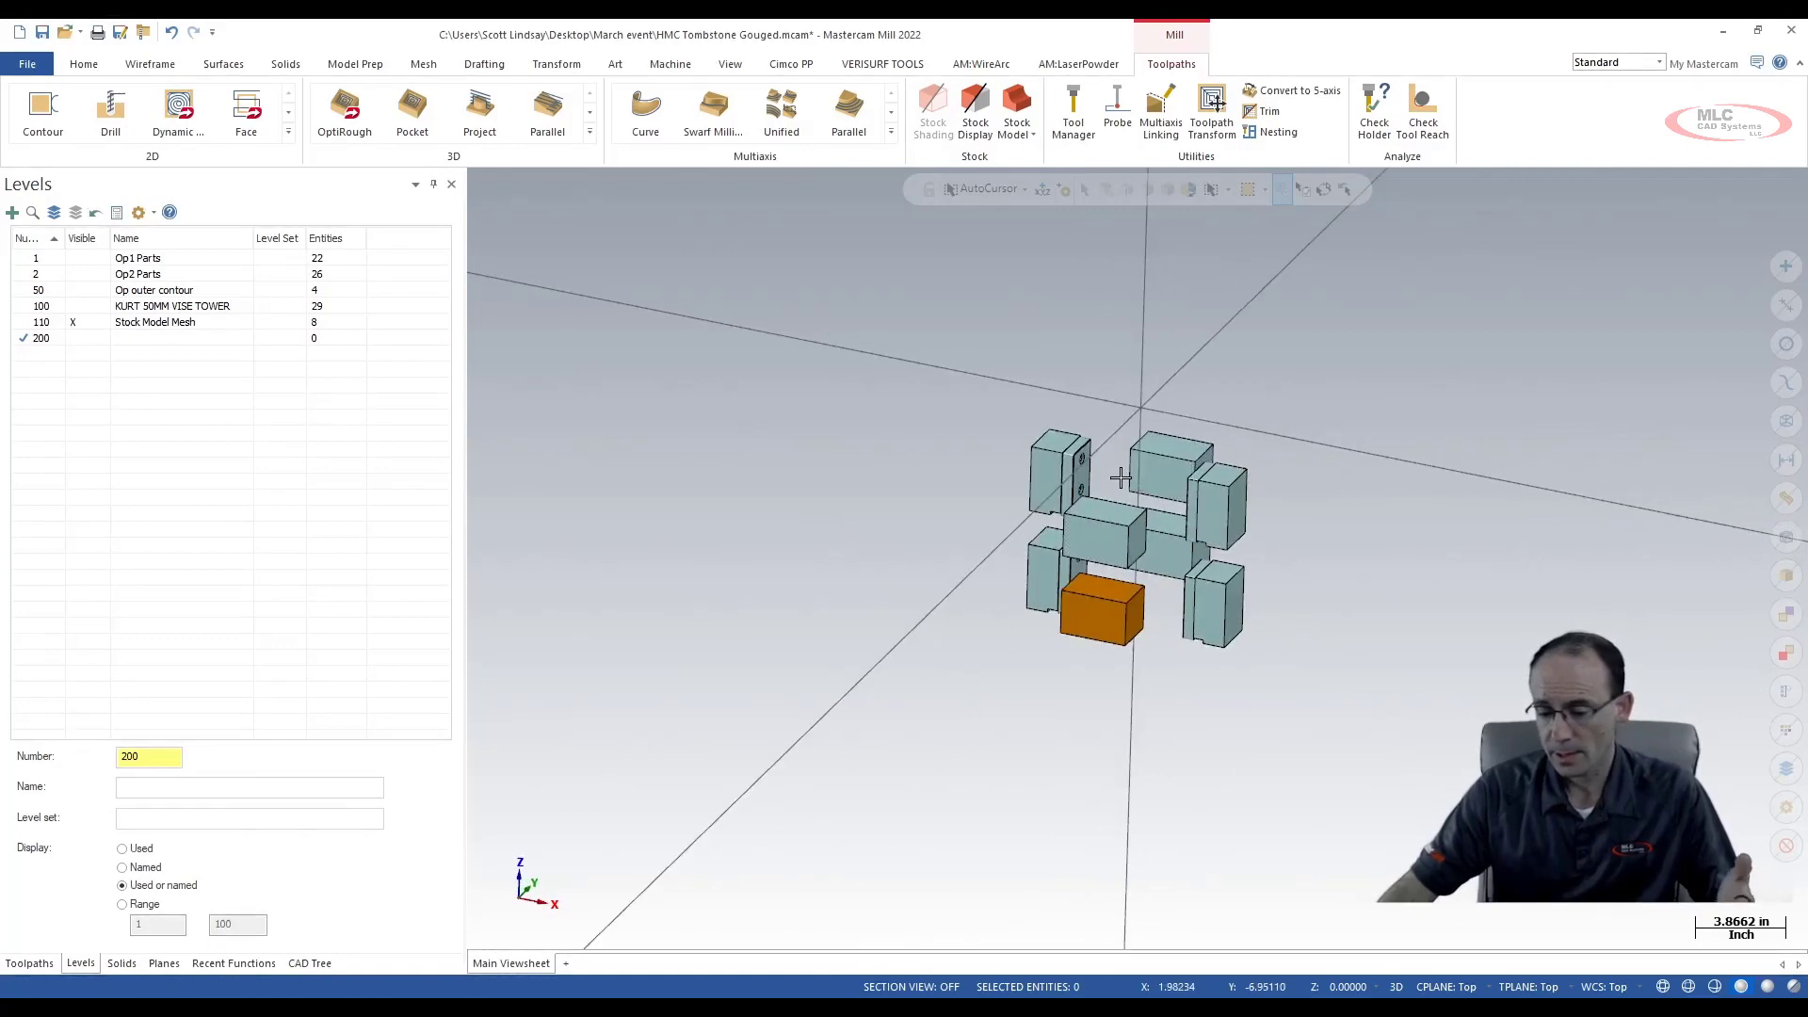
# Display the Full Array Stock operation and review the meshes selected as its initial stock shape, leaving its definition unchanged
pyautogui.click(45, 959)
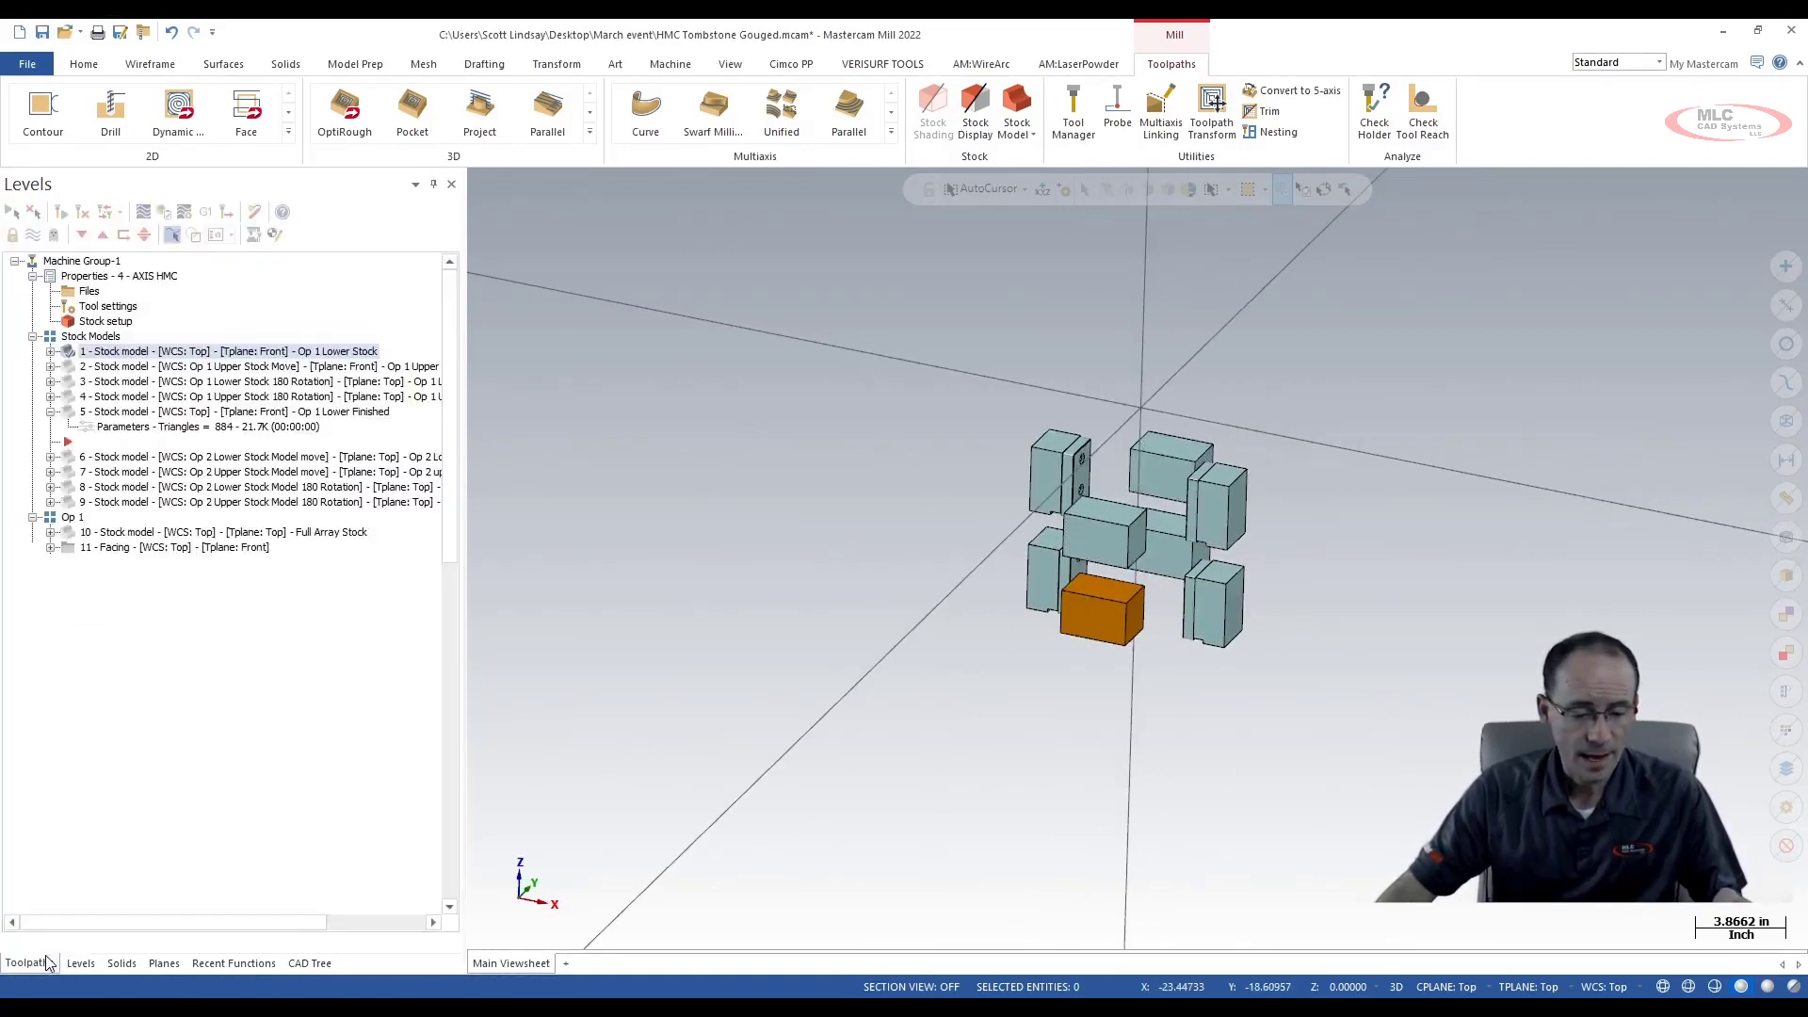
pyautogui.click(157, 533)
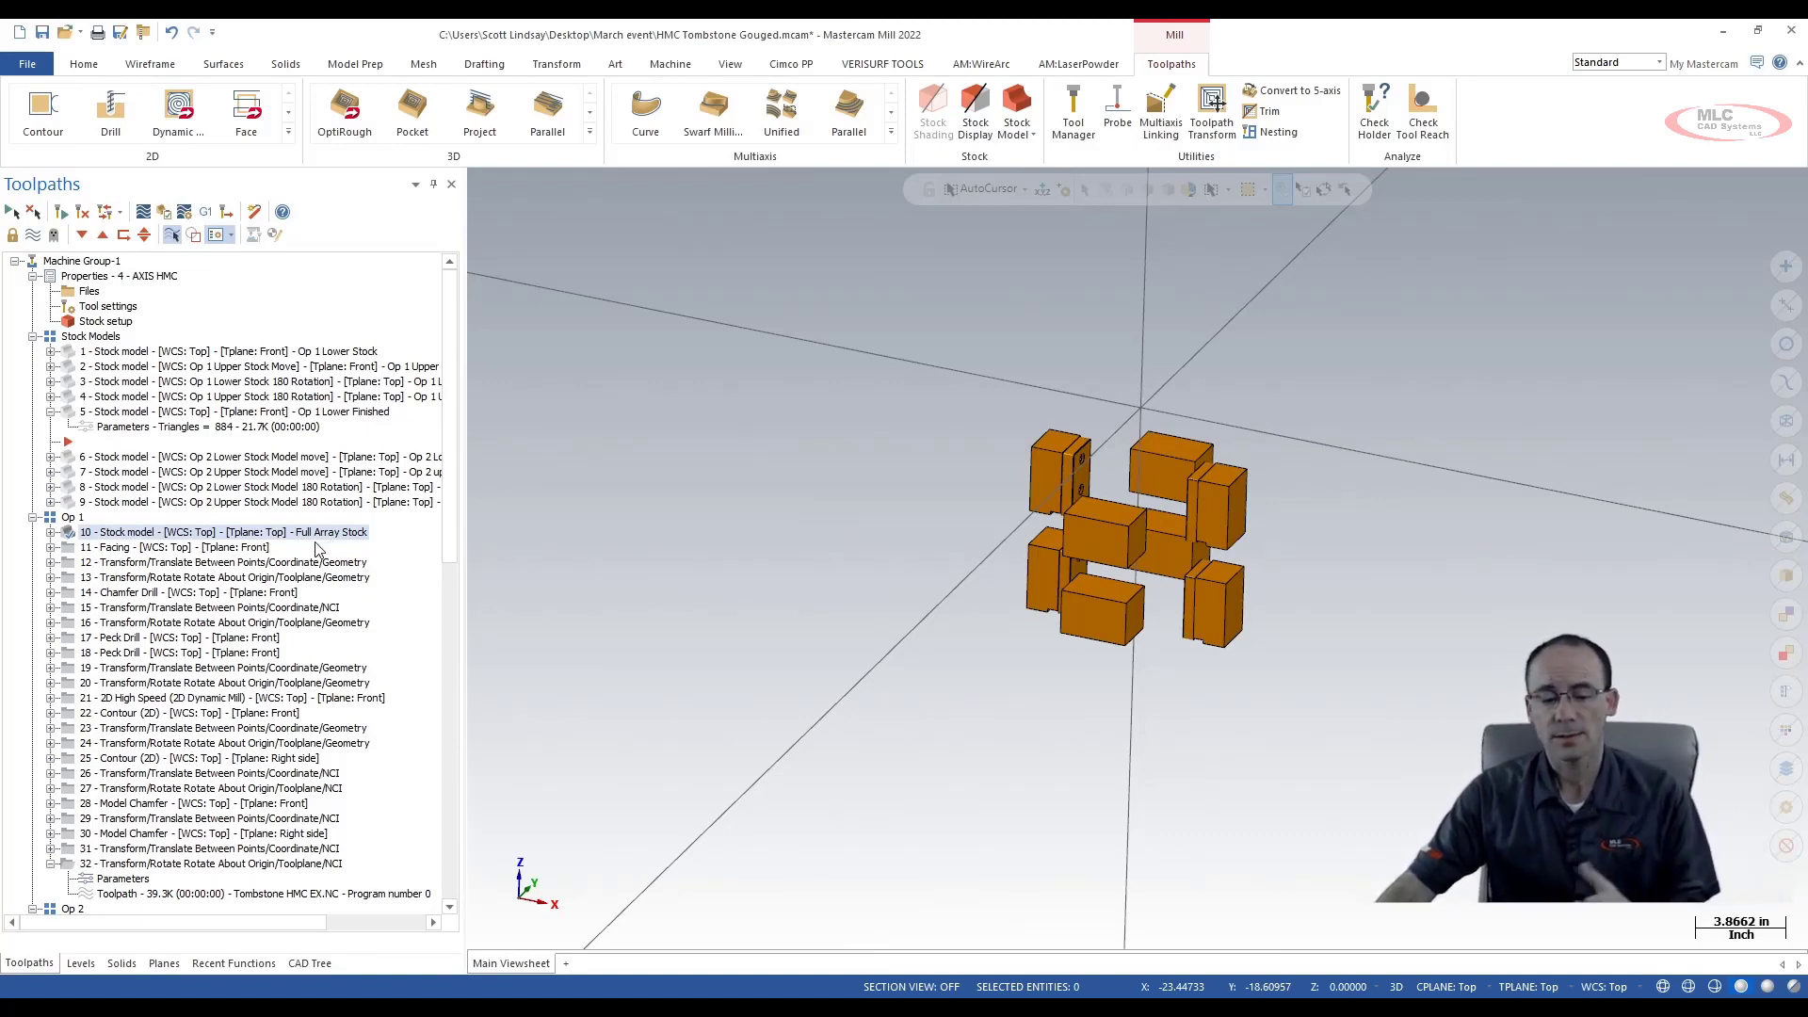
pyautogui.click(51, 533)
pyautogui.click(119, 552)
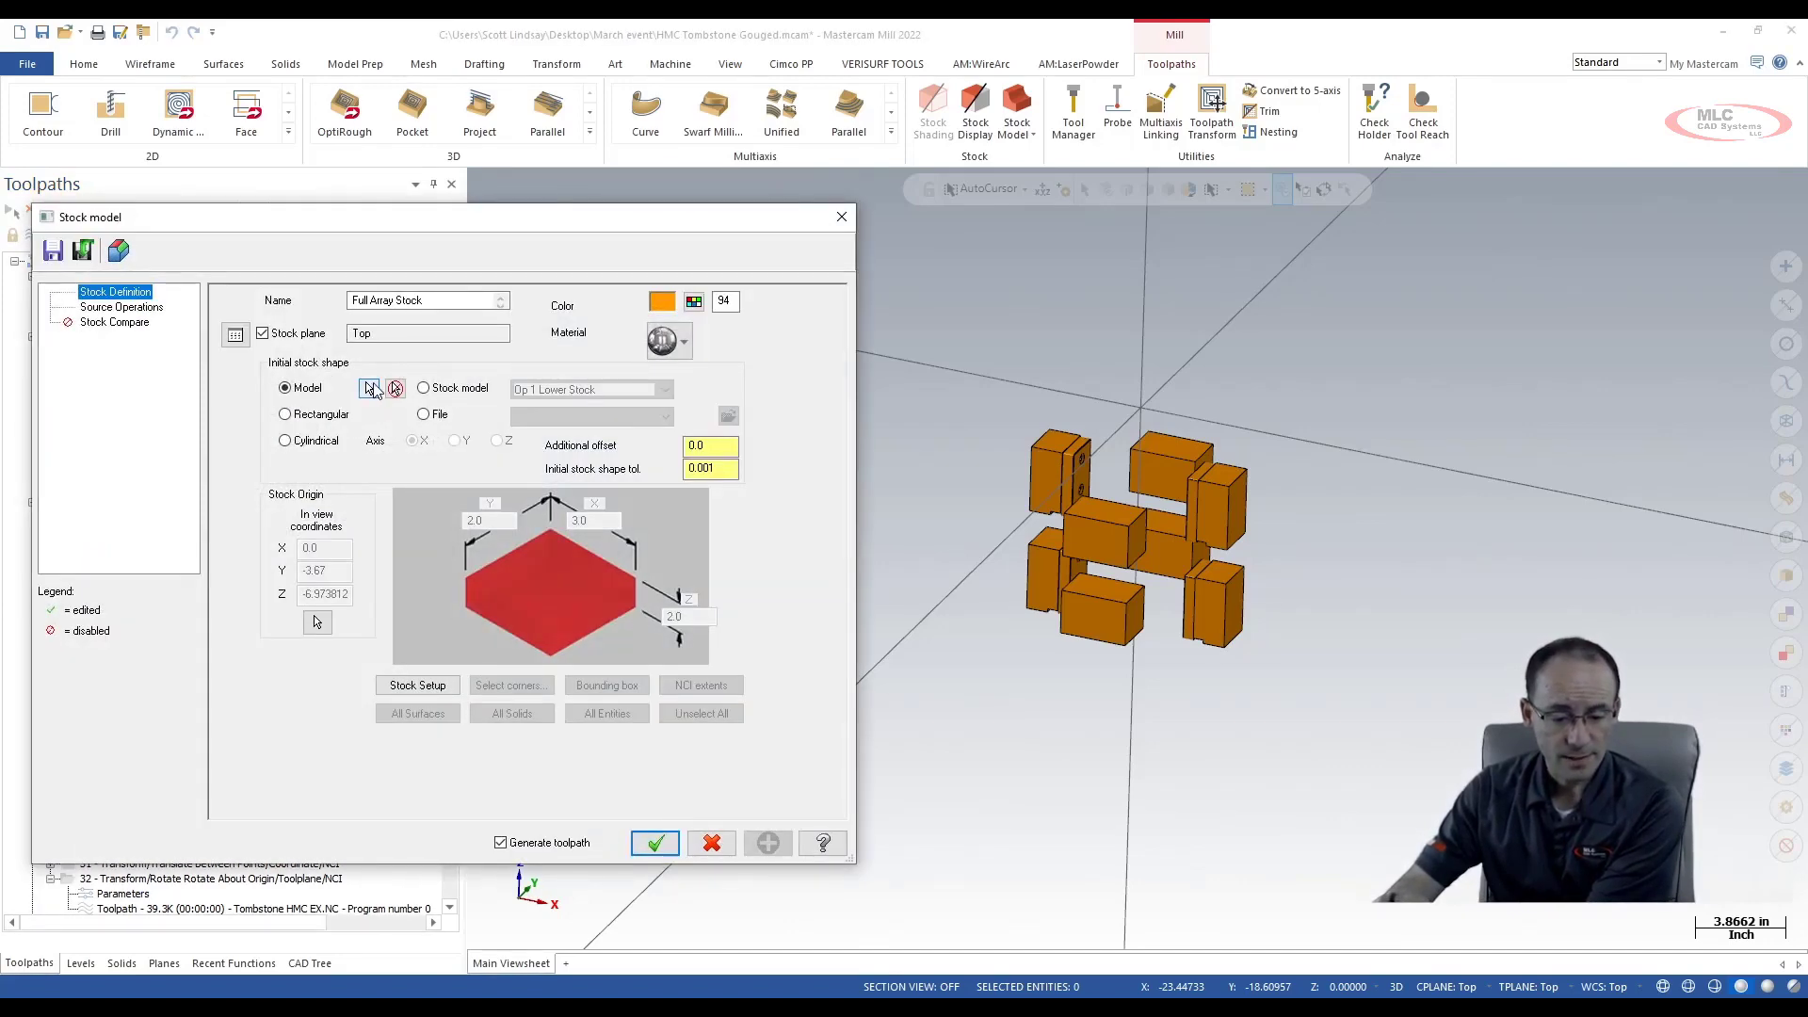
pyautogui.click(368, 389)
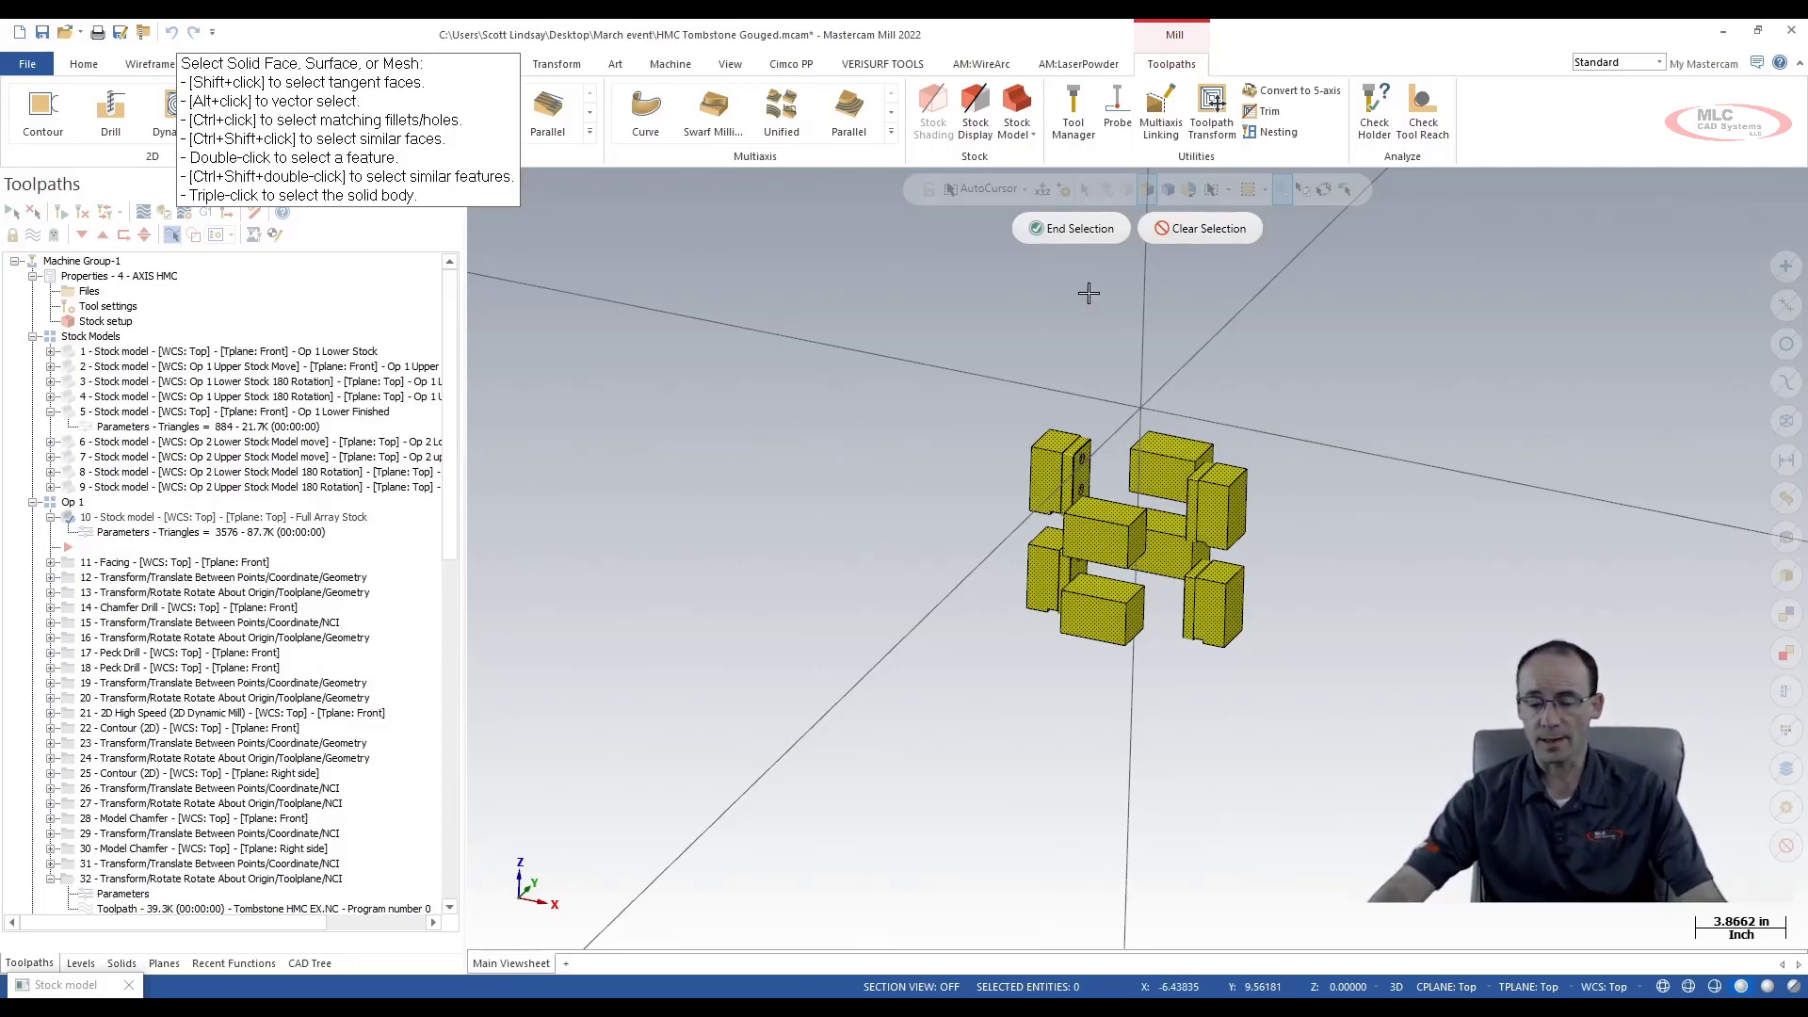
pyautogui.click(1093, 239)
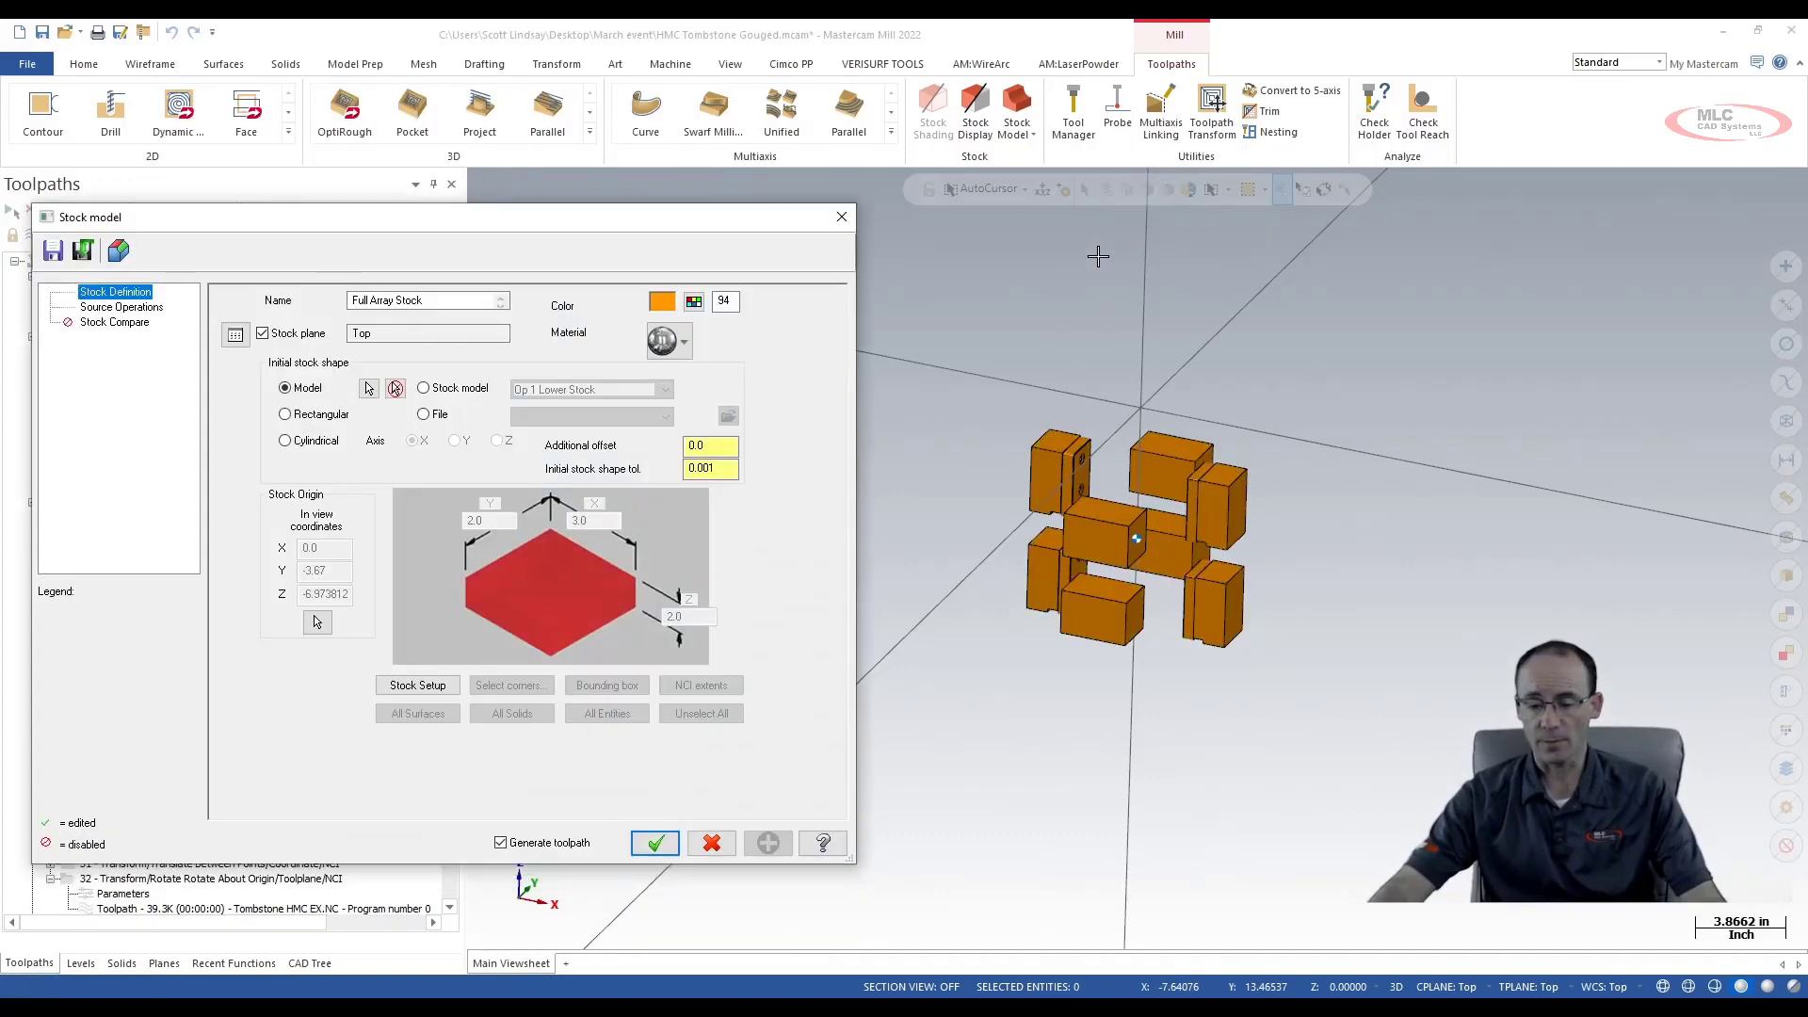
pyautogui.click(844, 219)
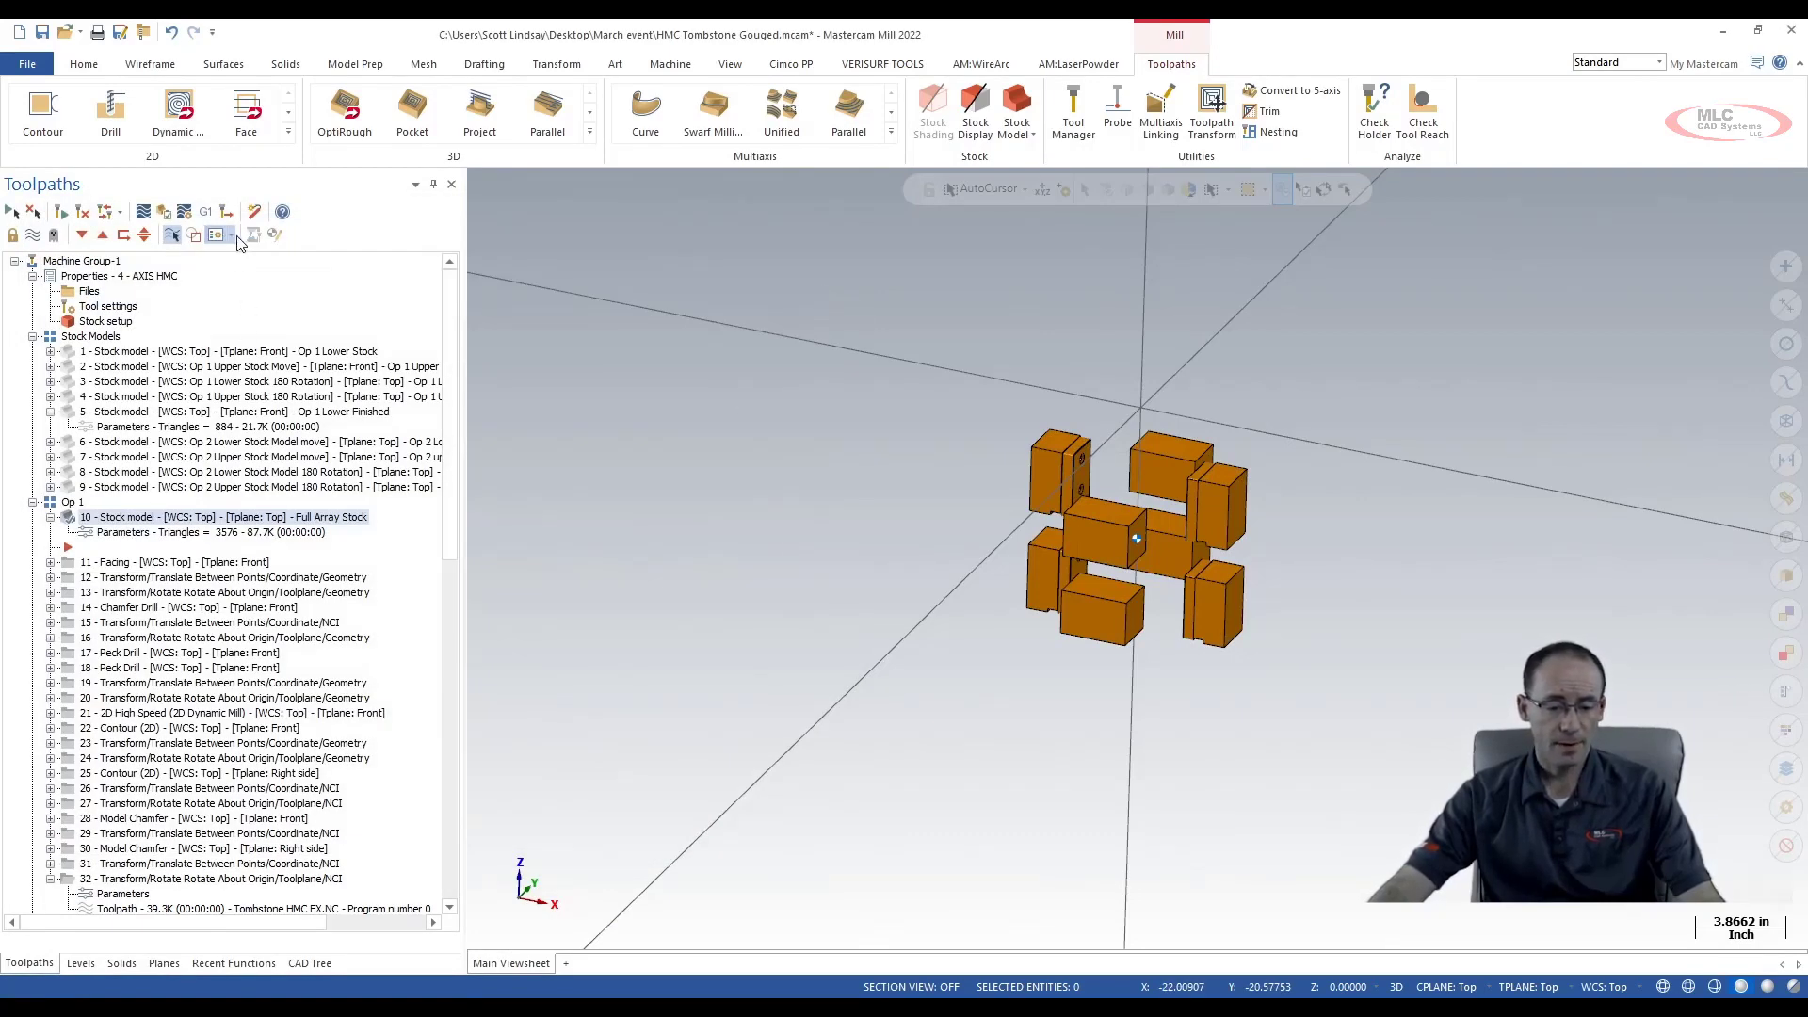
# Select all operations in the Op 1 and Op 2 toolpath groups together
pyautogui.click(73, 504)
pyautogui.moveTo(449, 504); pyautogui.dragTo(447, 705)
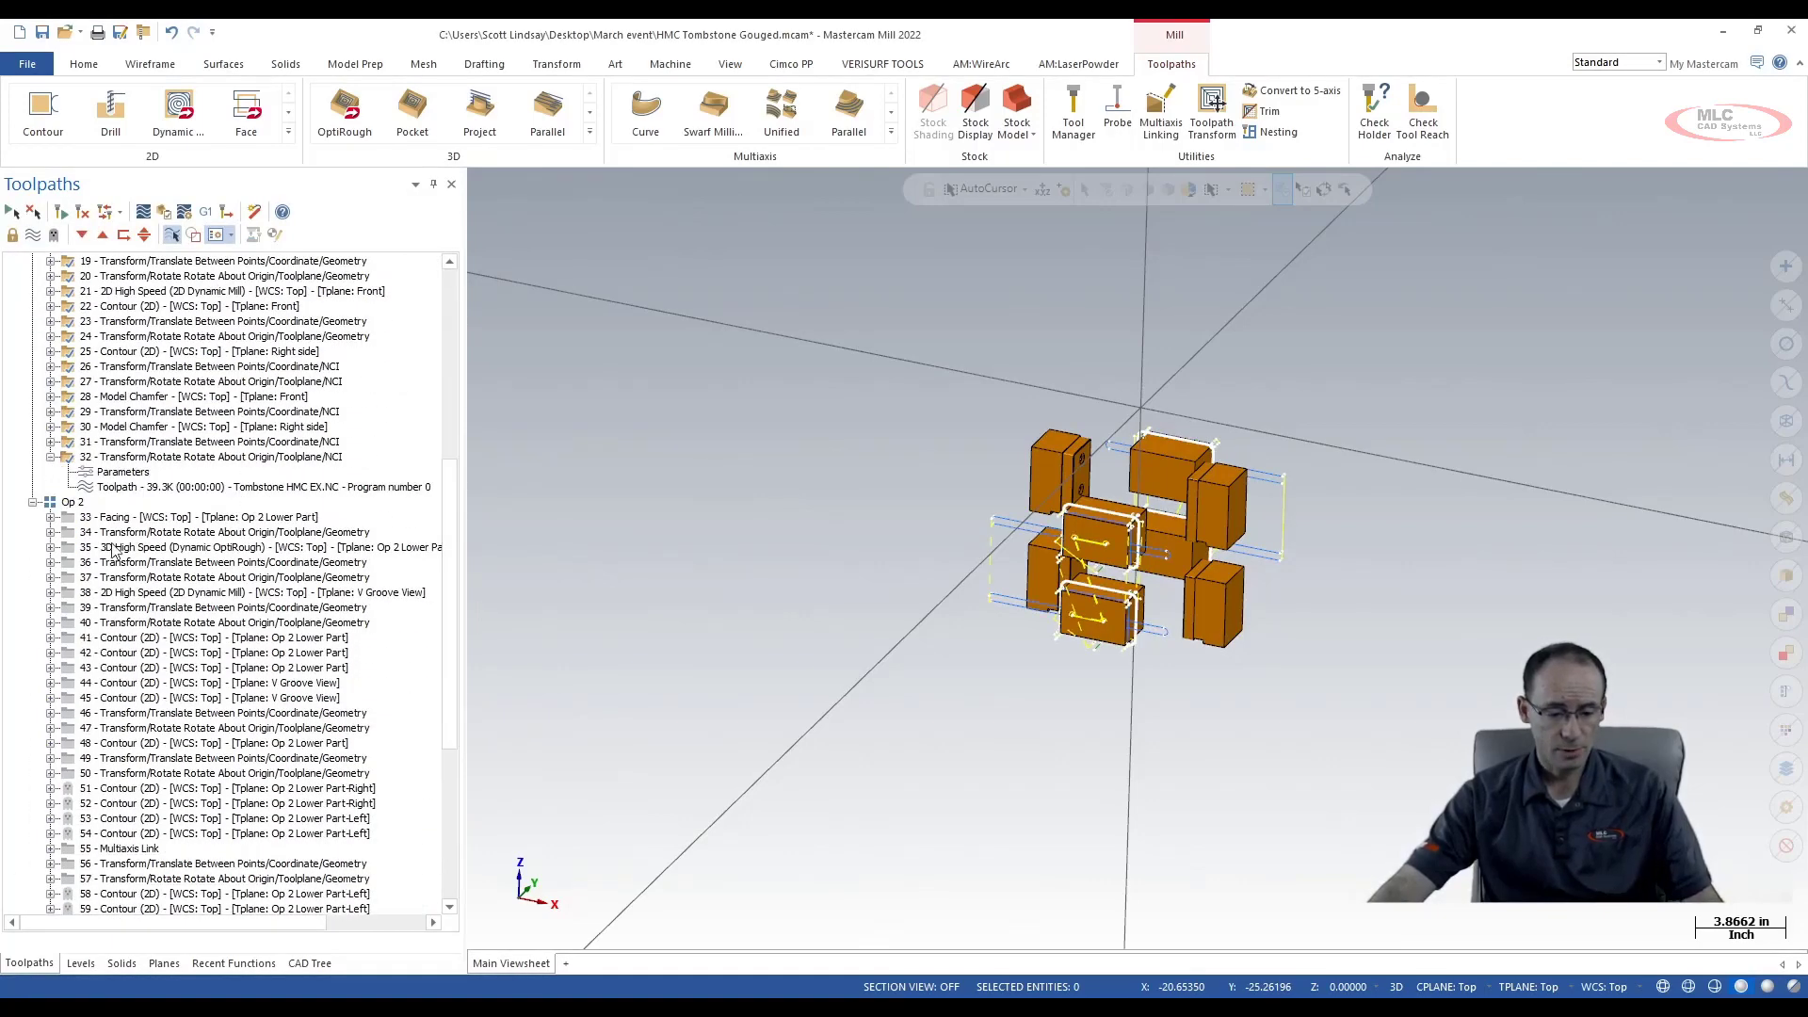
pyautogui.keyDown('ctrl'); pyautogui.click(71, 502); pyautogui.keyUp('ctrl')
pyautogui.scroll(9, 191, 611)
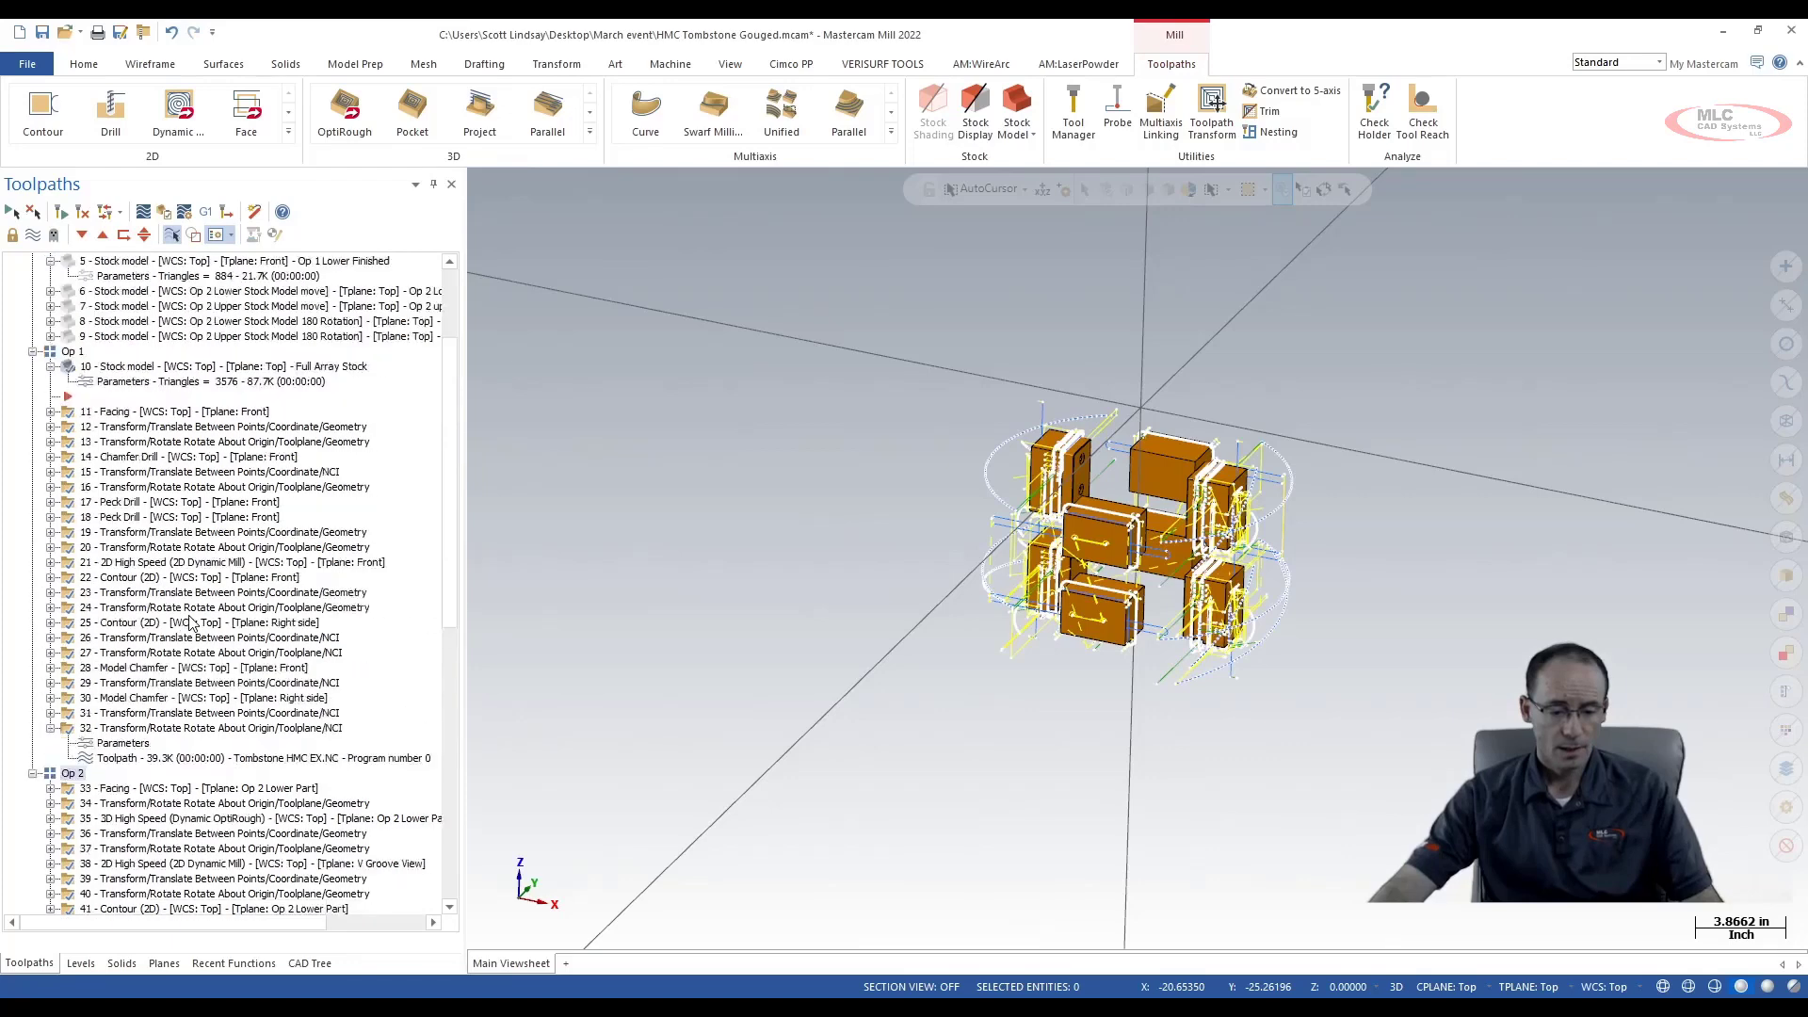
# Set the simulator's stock model to Full Array Stock, keeping the KURT 50MM VISE TOWER level as fixture
pyautogui.click(185, 213)
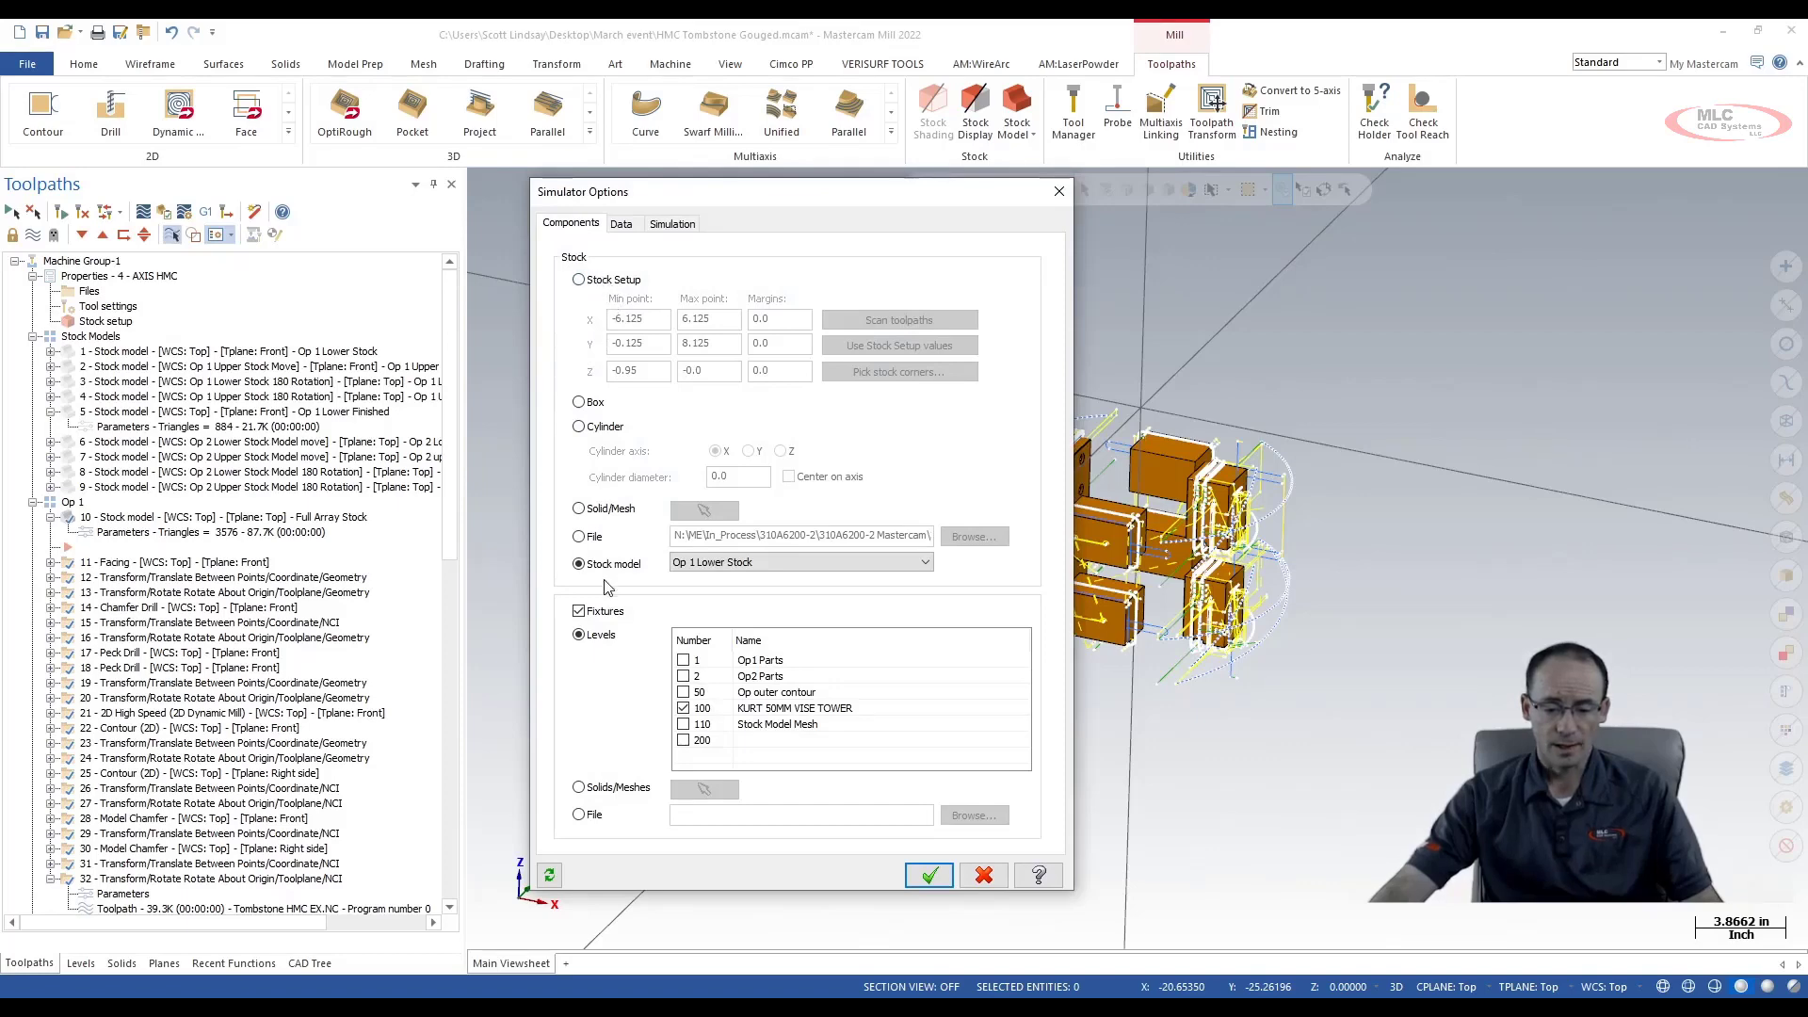
pyautogui.click(769, 564)
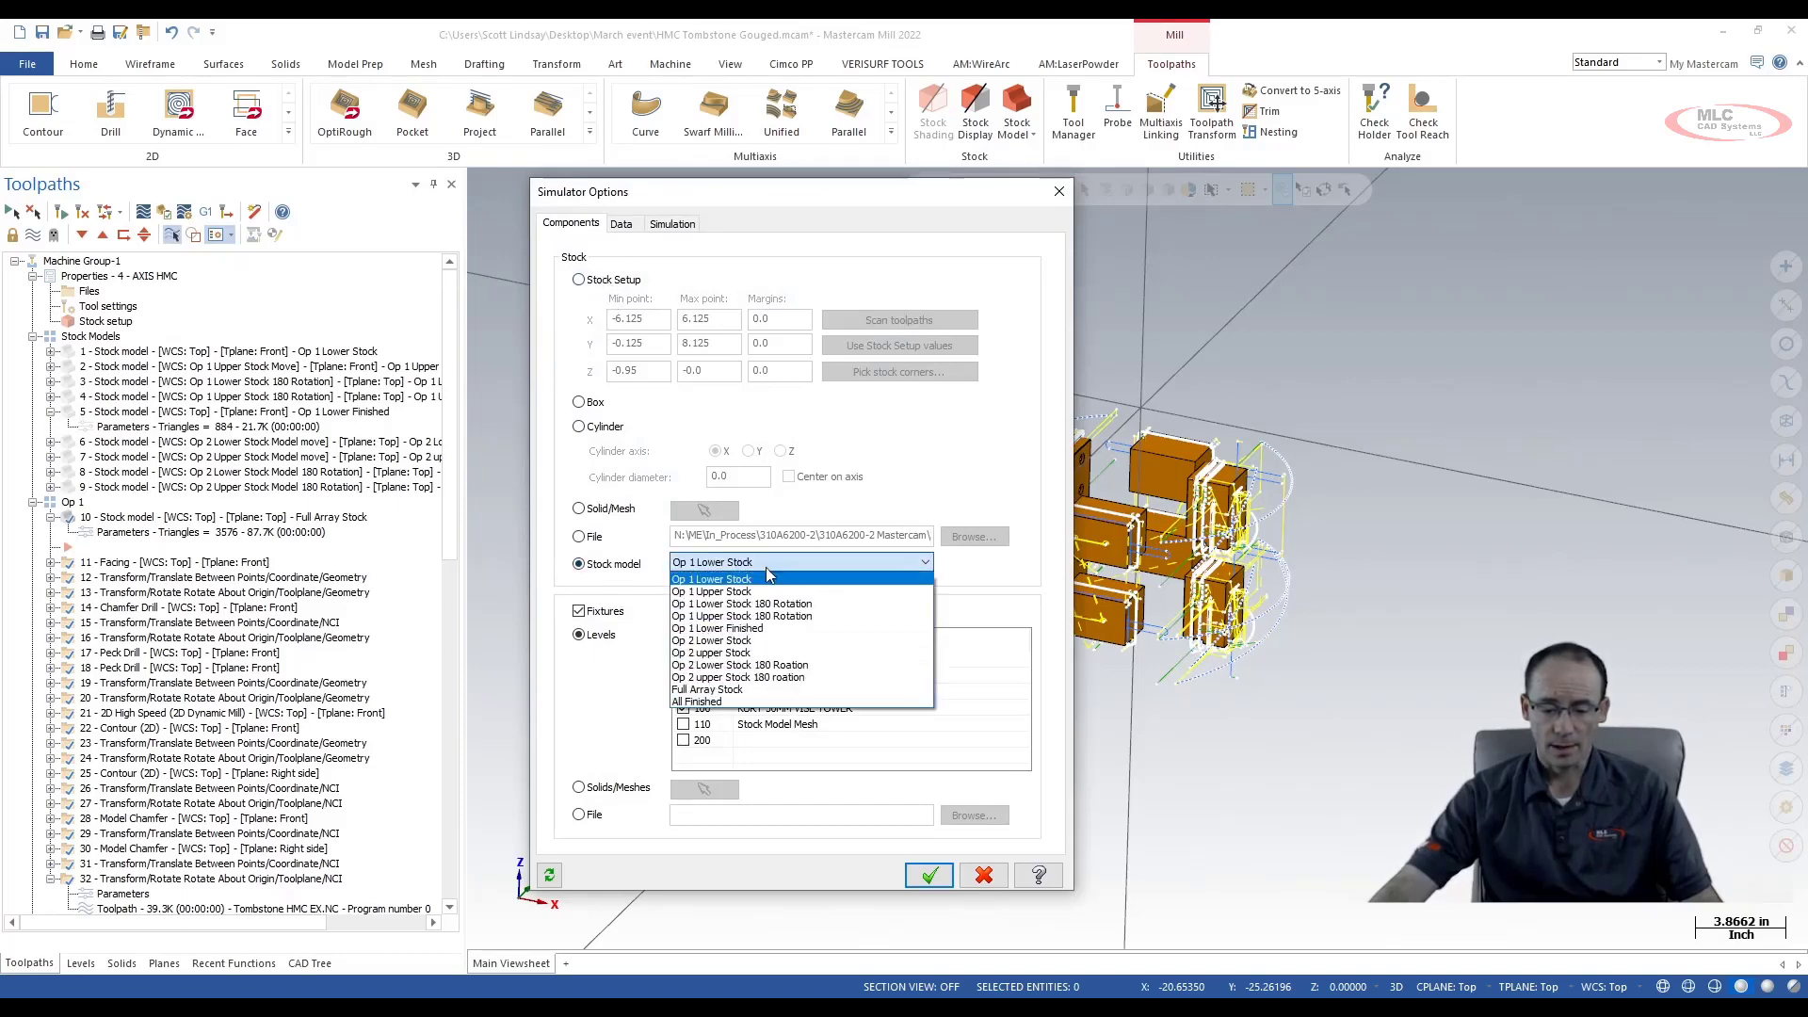
pyautogui.click(744, 692)
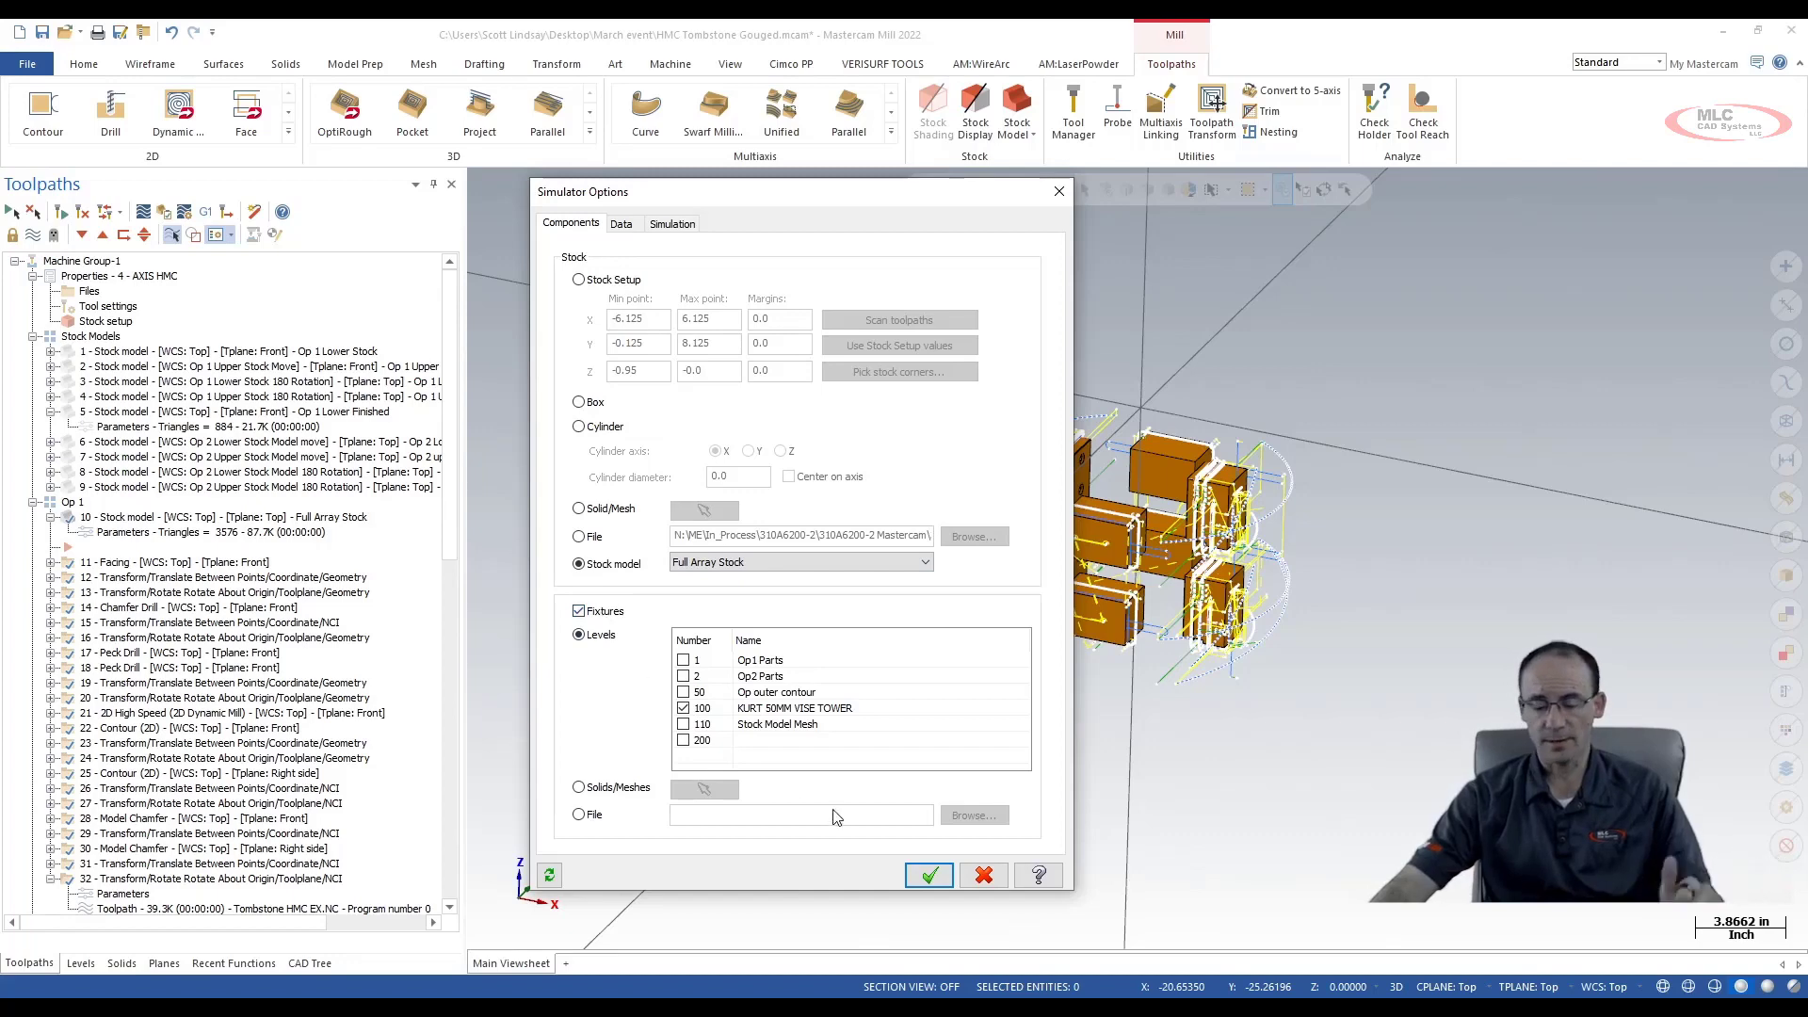
pyautogui.click(928, 876)
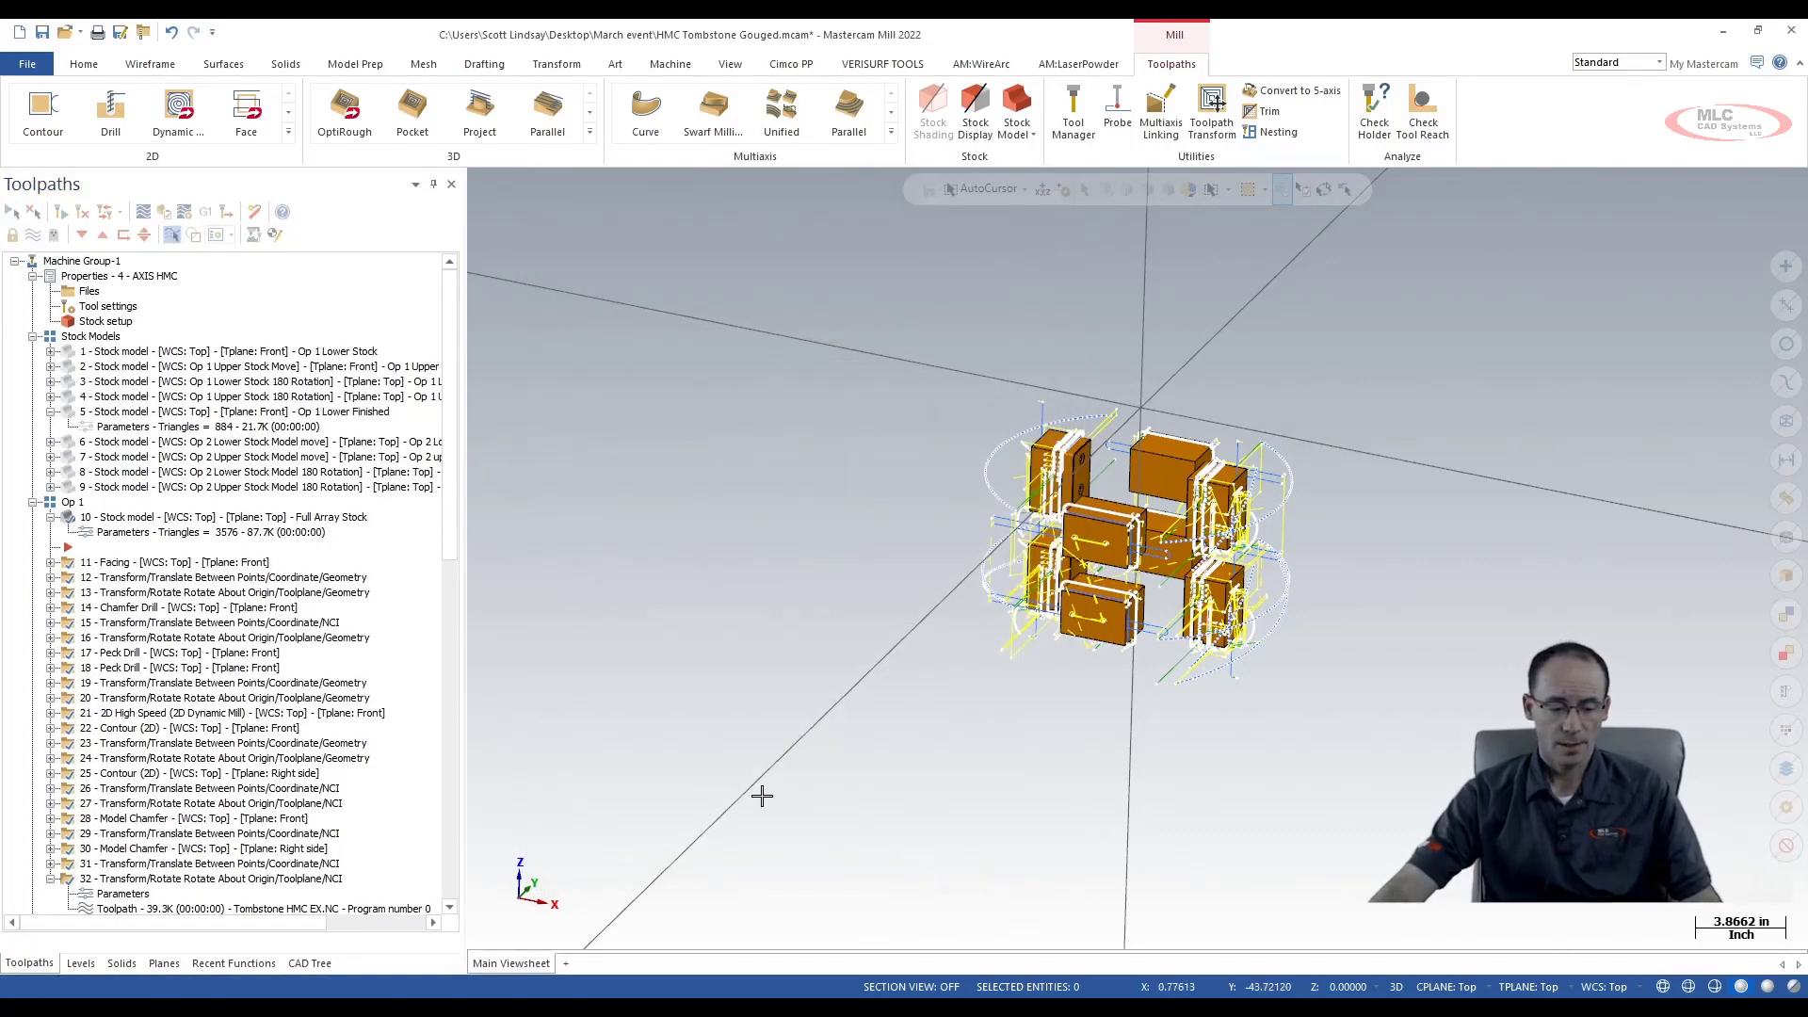
# Launch Verify for the selected operations in Mastercam Simulator and maximize its window
pyautogui.click(165, 213)
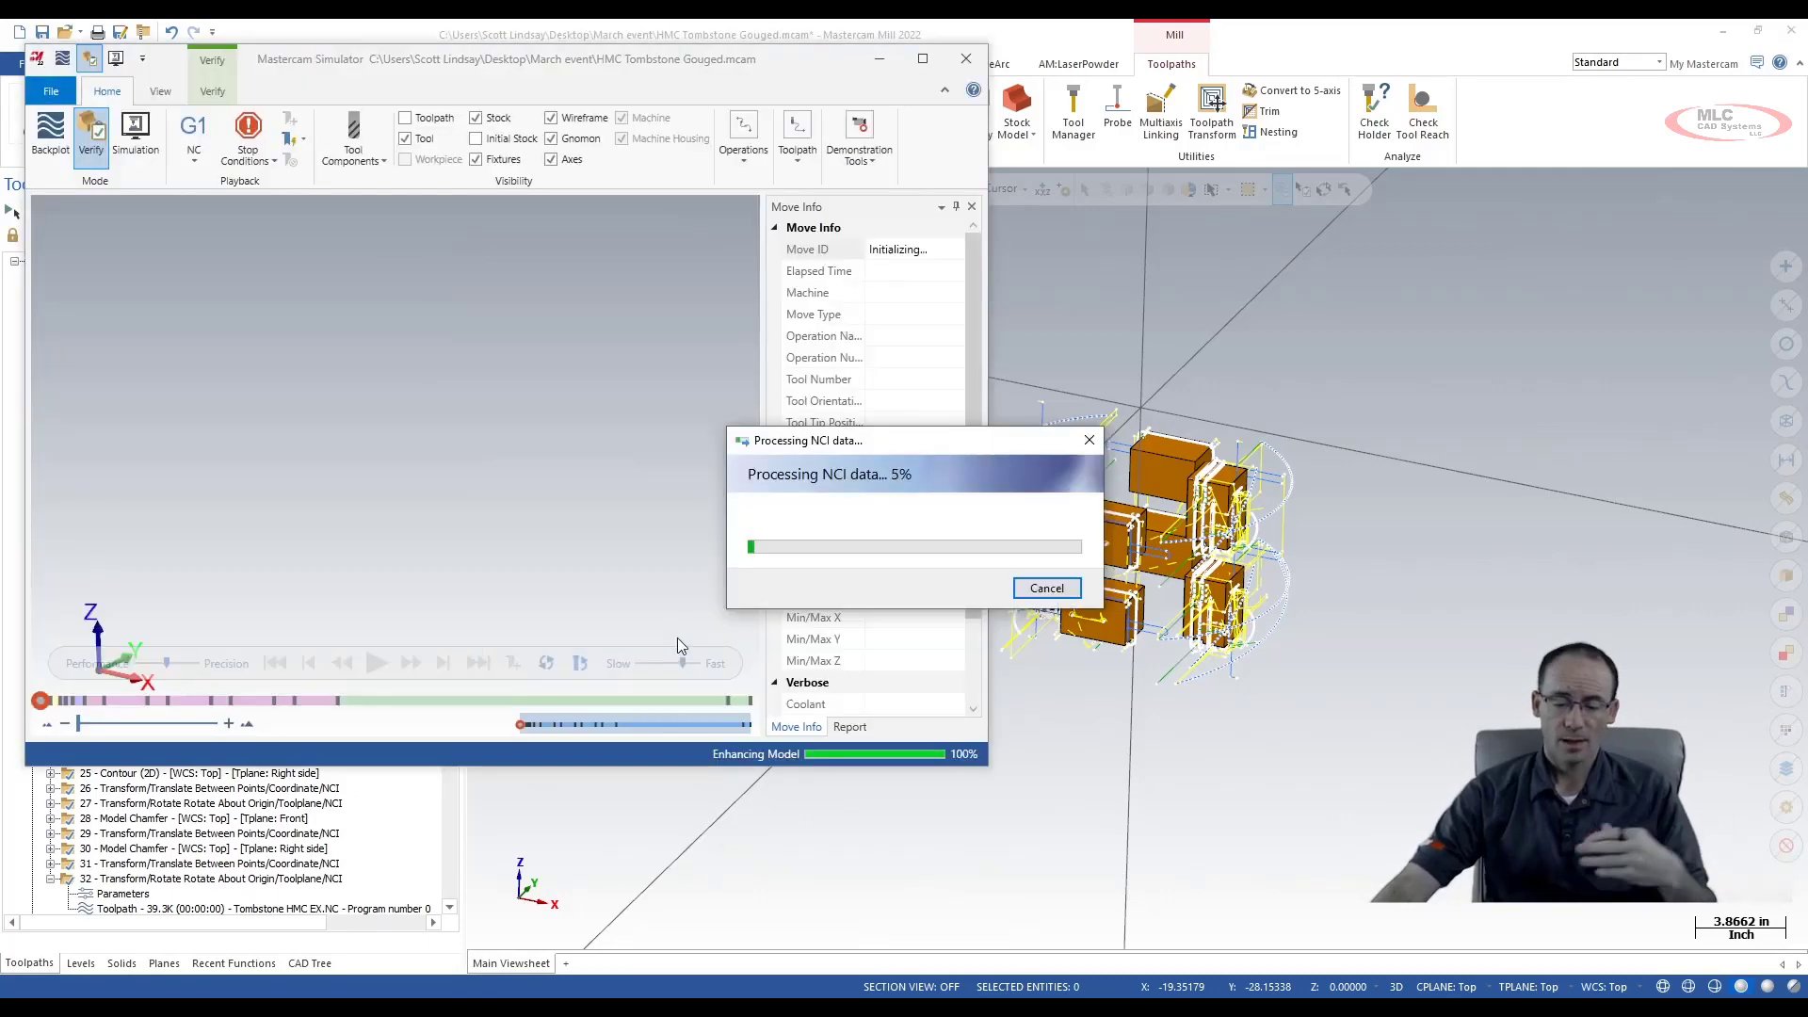
pyautogui.click(924, 60)
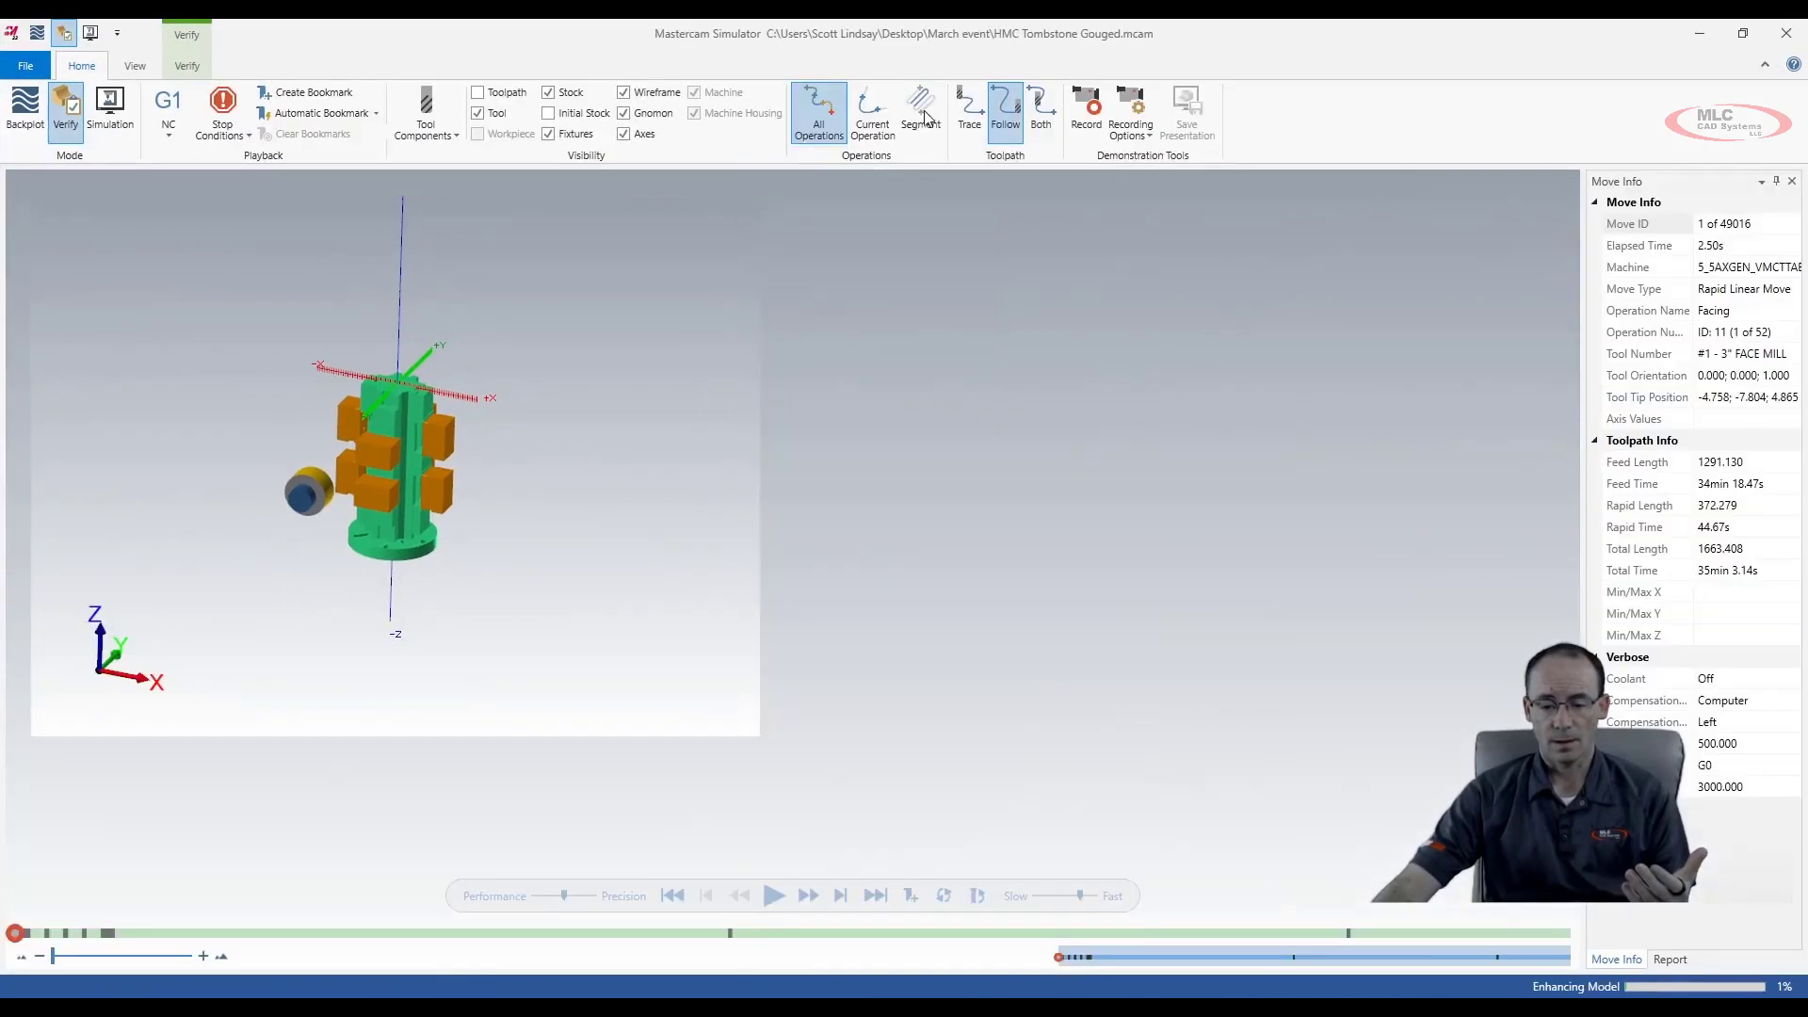
# Run the Verify simulation of the selected operations to the end, examine the machined parts around the tombstone, and minimize the simulator
pyautogui.moveTo(795, 624)
pyautogui.mouseDown(button='middle')
pyautogui.moveTo(770, 607)
pyautogui.moveTo(784, 617)
pyautogui.mouseUp(button='middle')
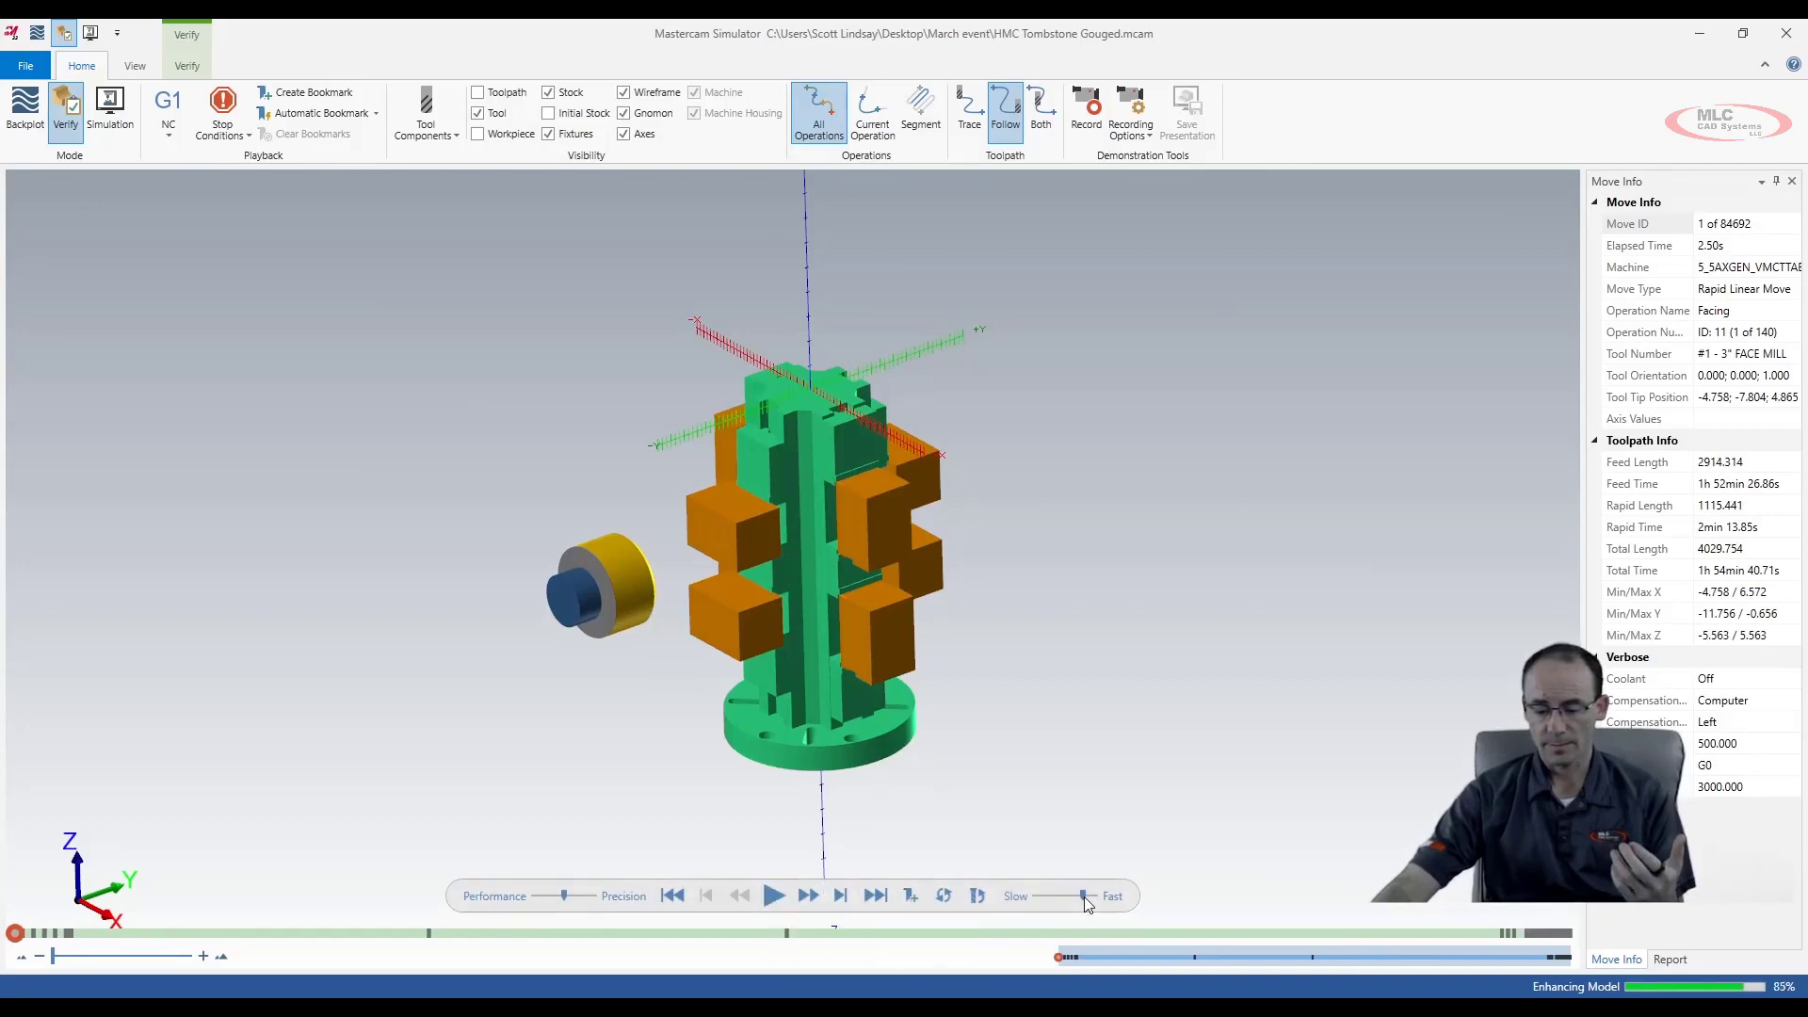
pyautogui.click(776, 895)
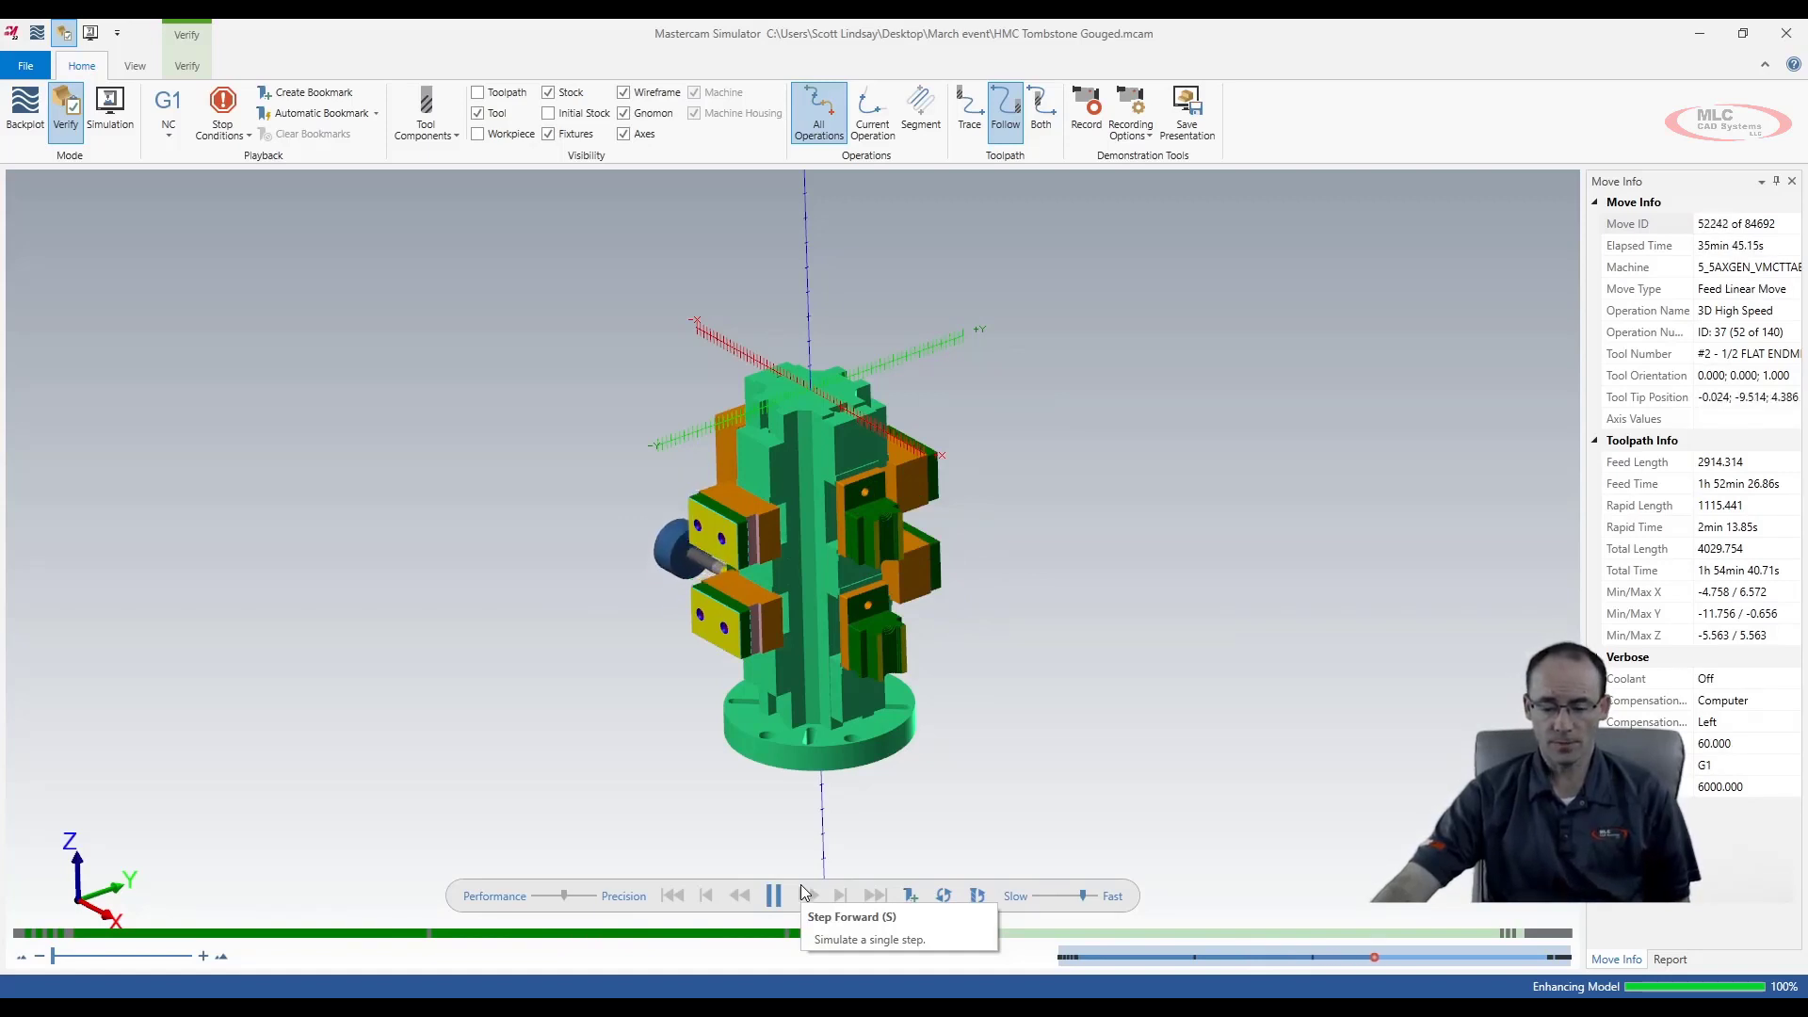
pyautogui.moveTo(822, 773); pyautogui.dragTo(848, 700, button='middle')
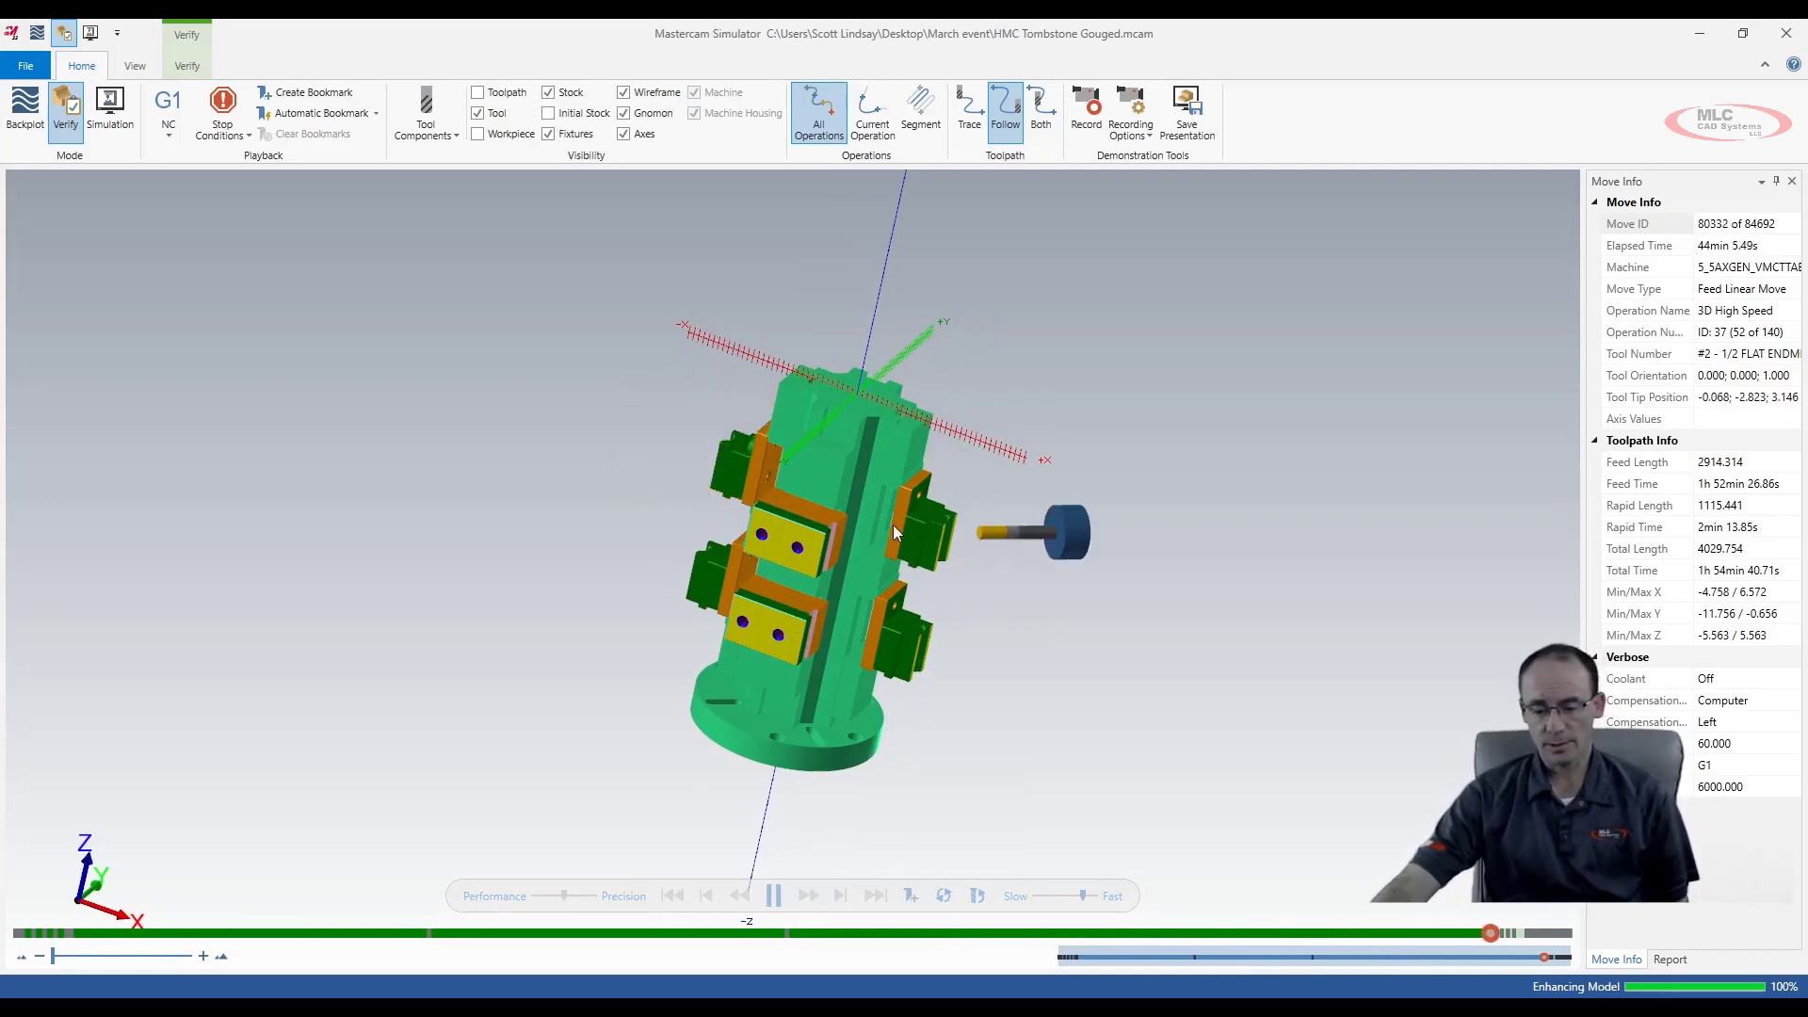
pyautogui.moveTo(996, 642); pyautogui.dragTo(952, 590, button='middle')
pyautogui.scroll(5, 865, 654)
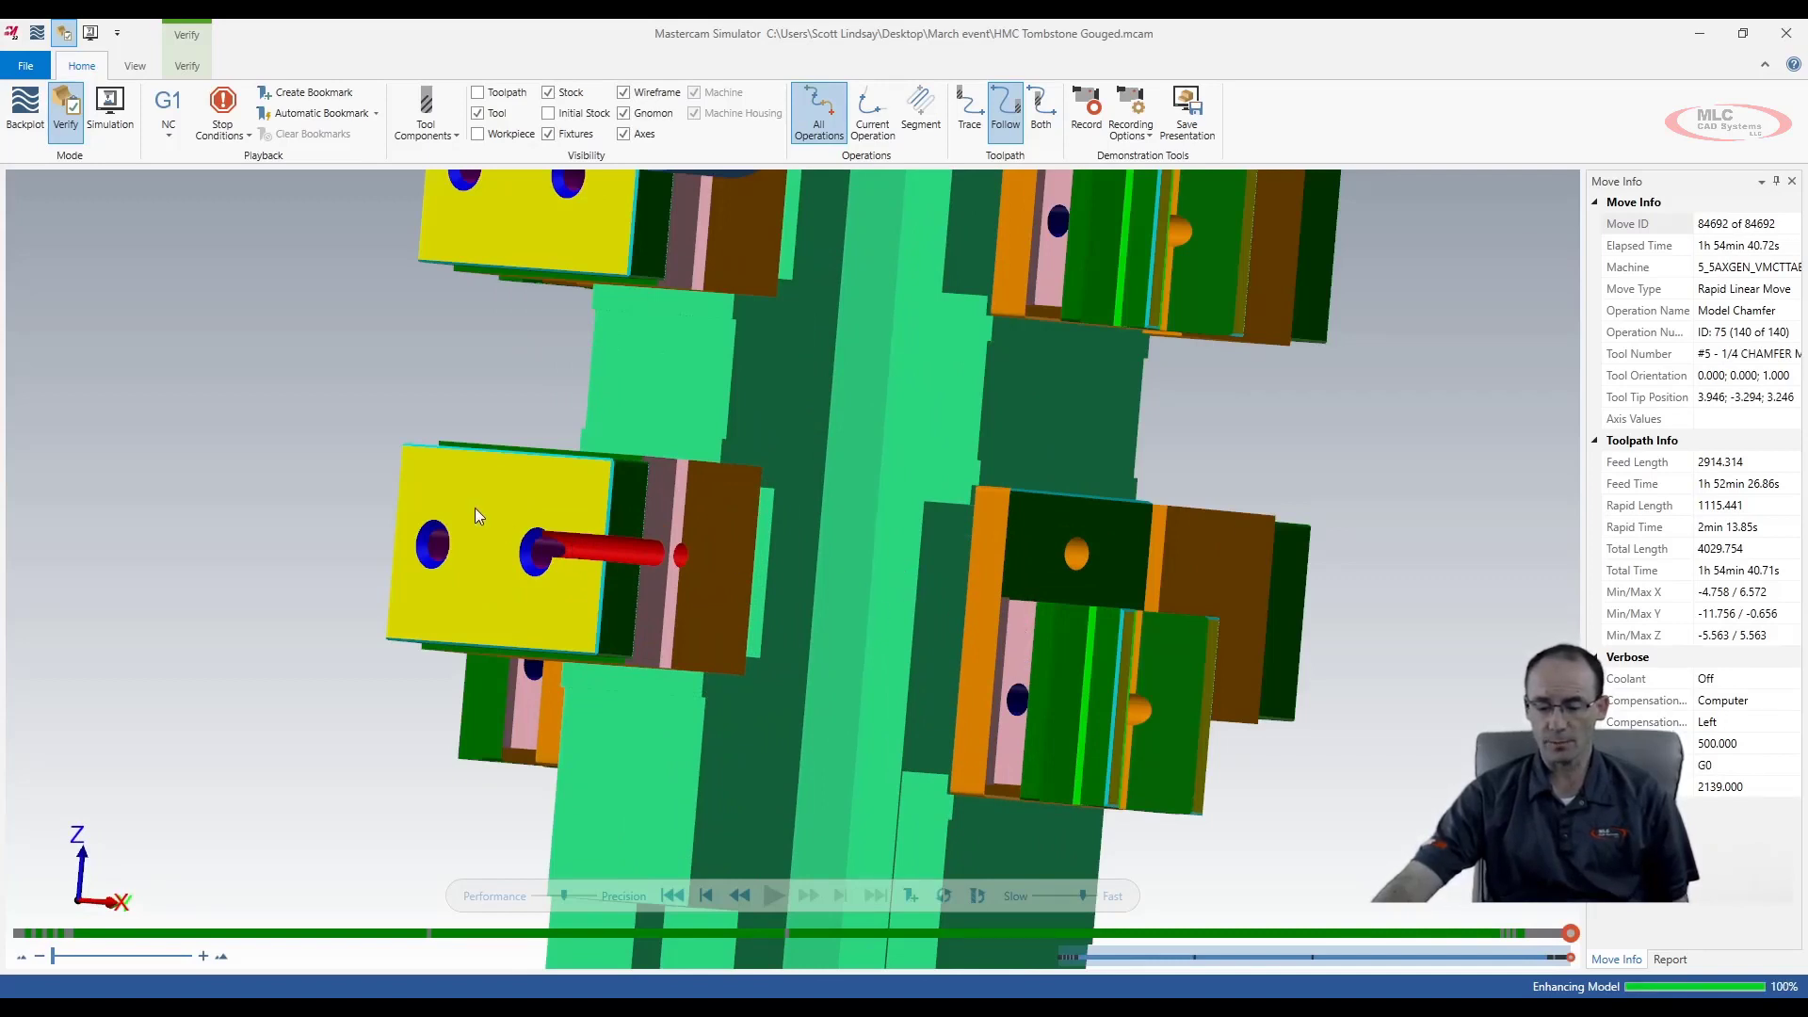
pyautogui.moveTo(480, 630); pyautogui.dragTo(506, 648, button='middle')
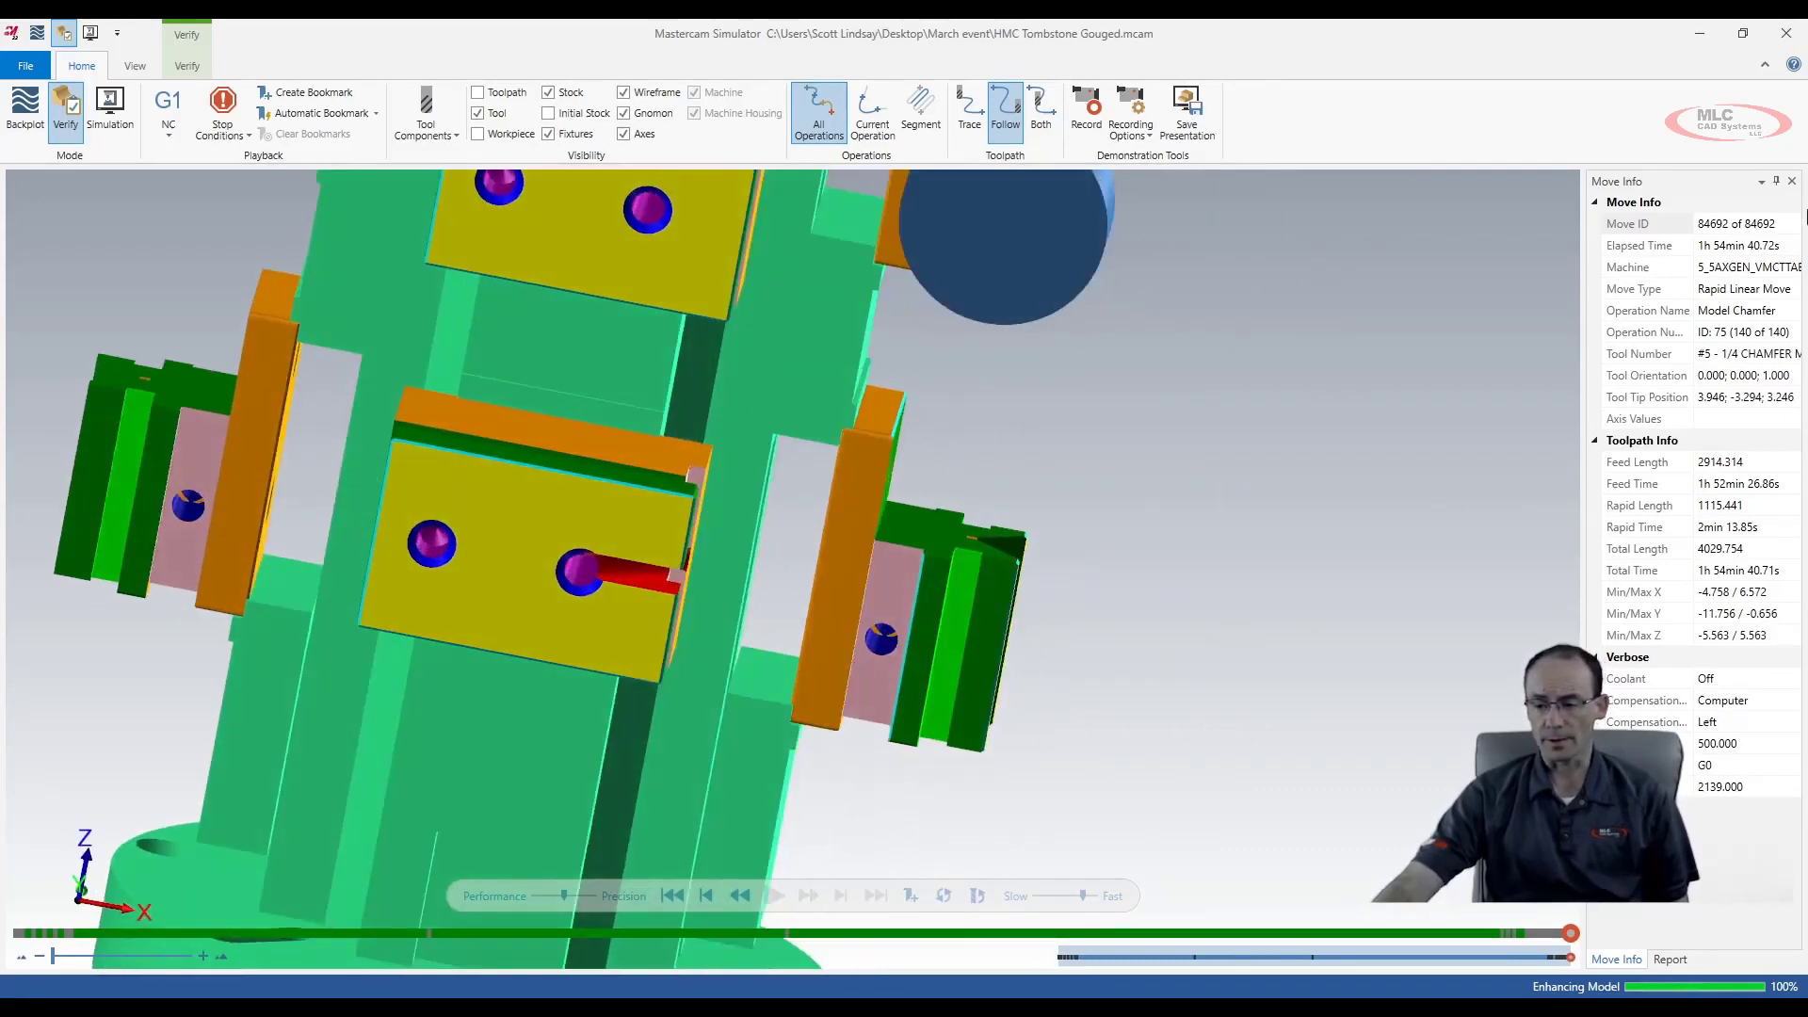
pyautogui.click(1701, 34)
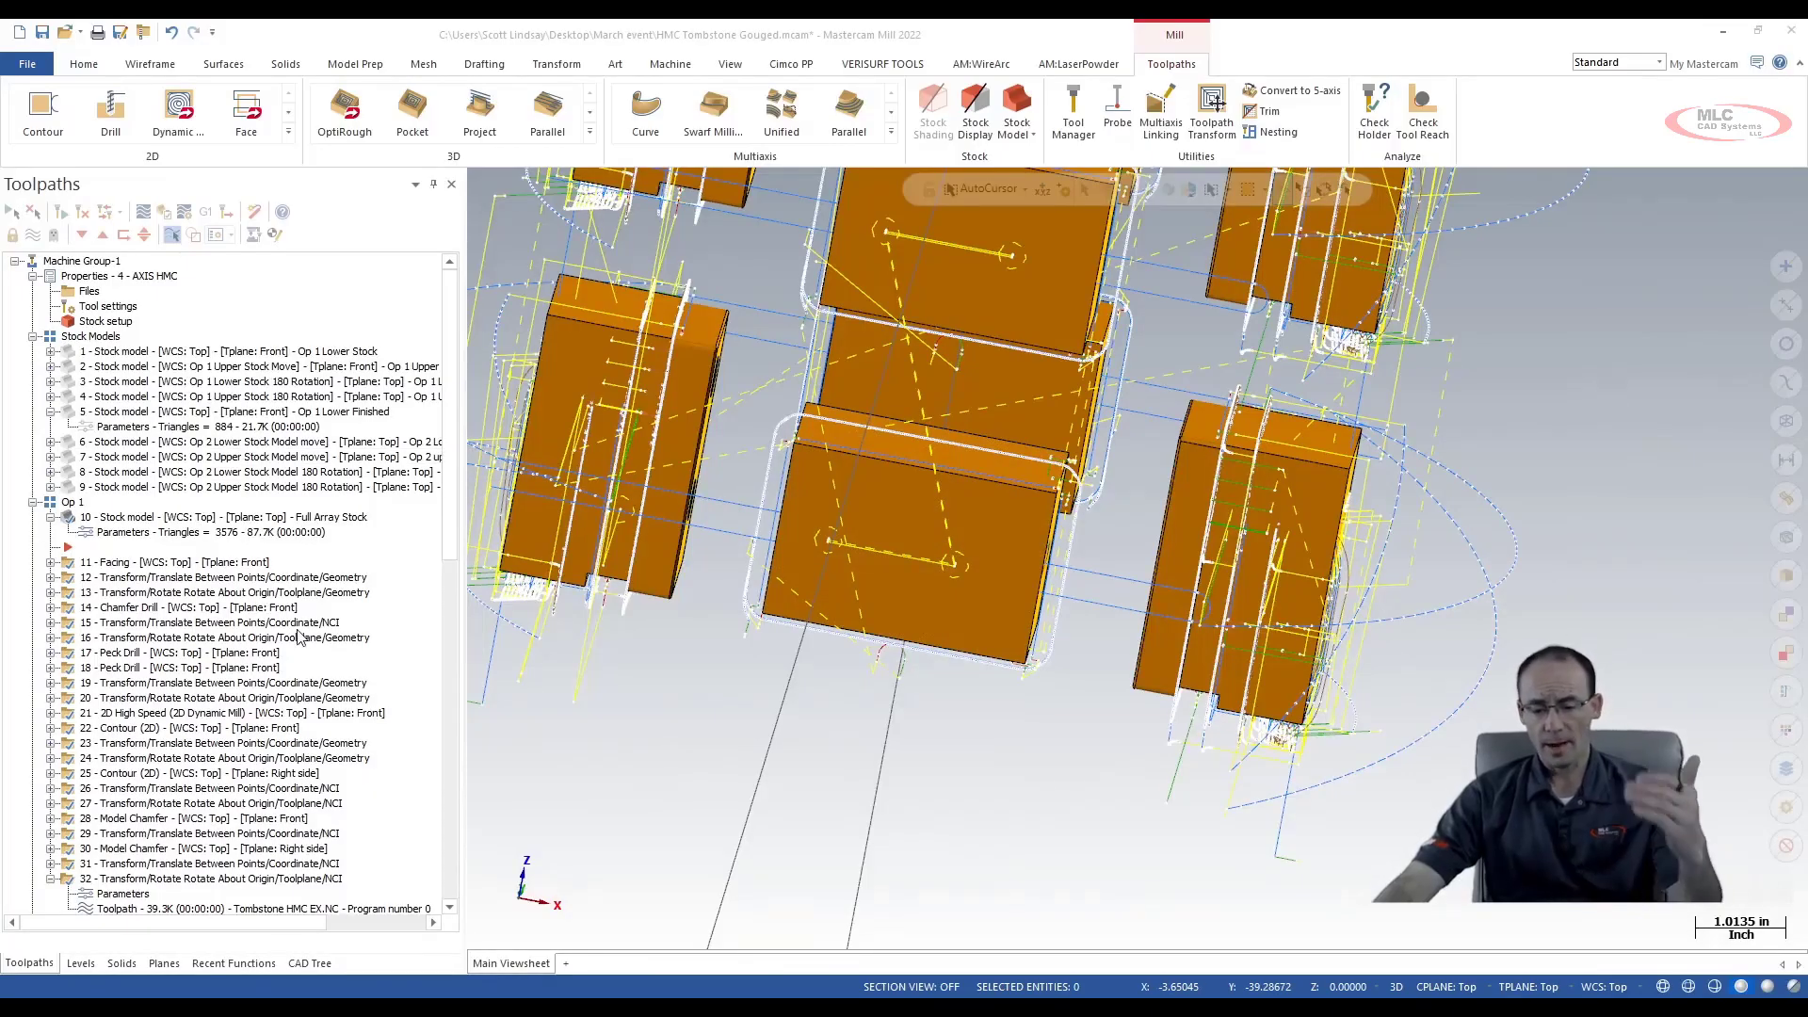
# Hide the displayed toolpaths and show only those of contour operations 51 to 54 in the Op 2 group
pyautogui.scroll(-2, 278, 660)
pyautogui.scroll(-4, 299, 638)
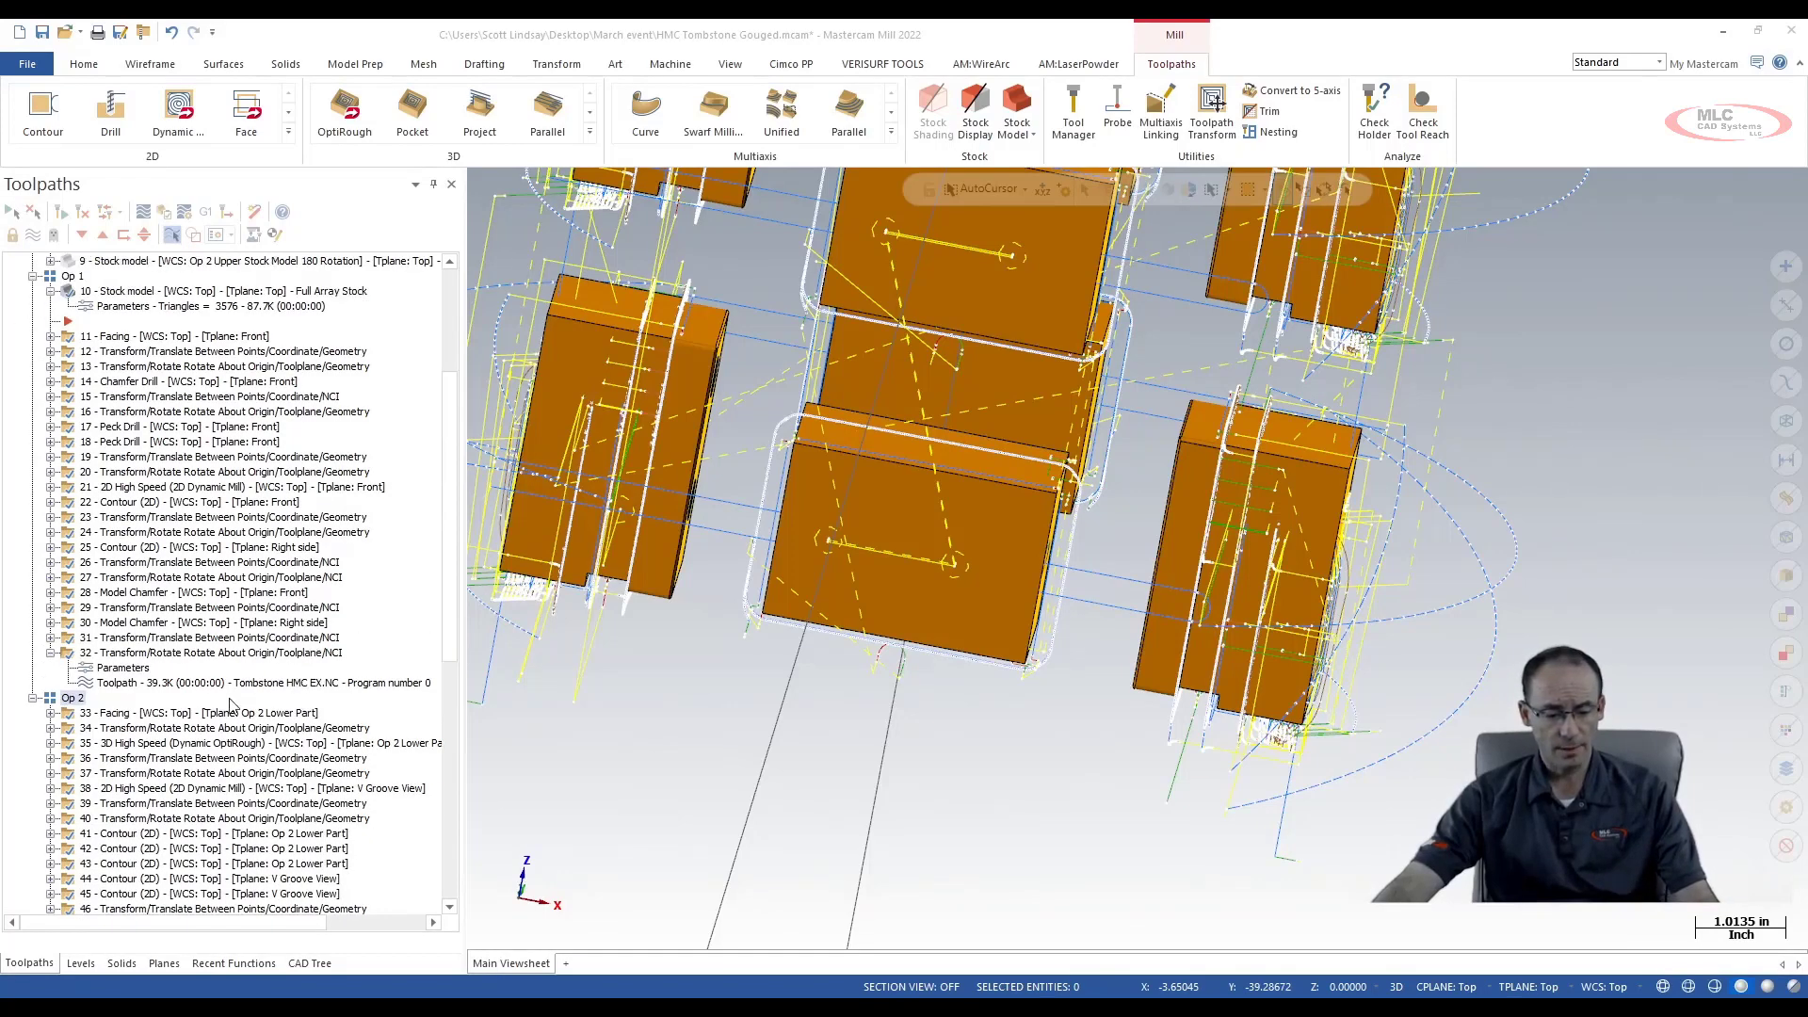
pyautogui.scroll(-8, 168, 657)
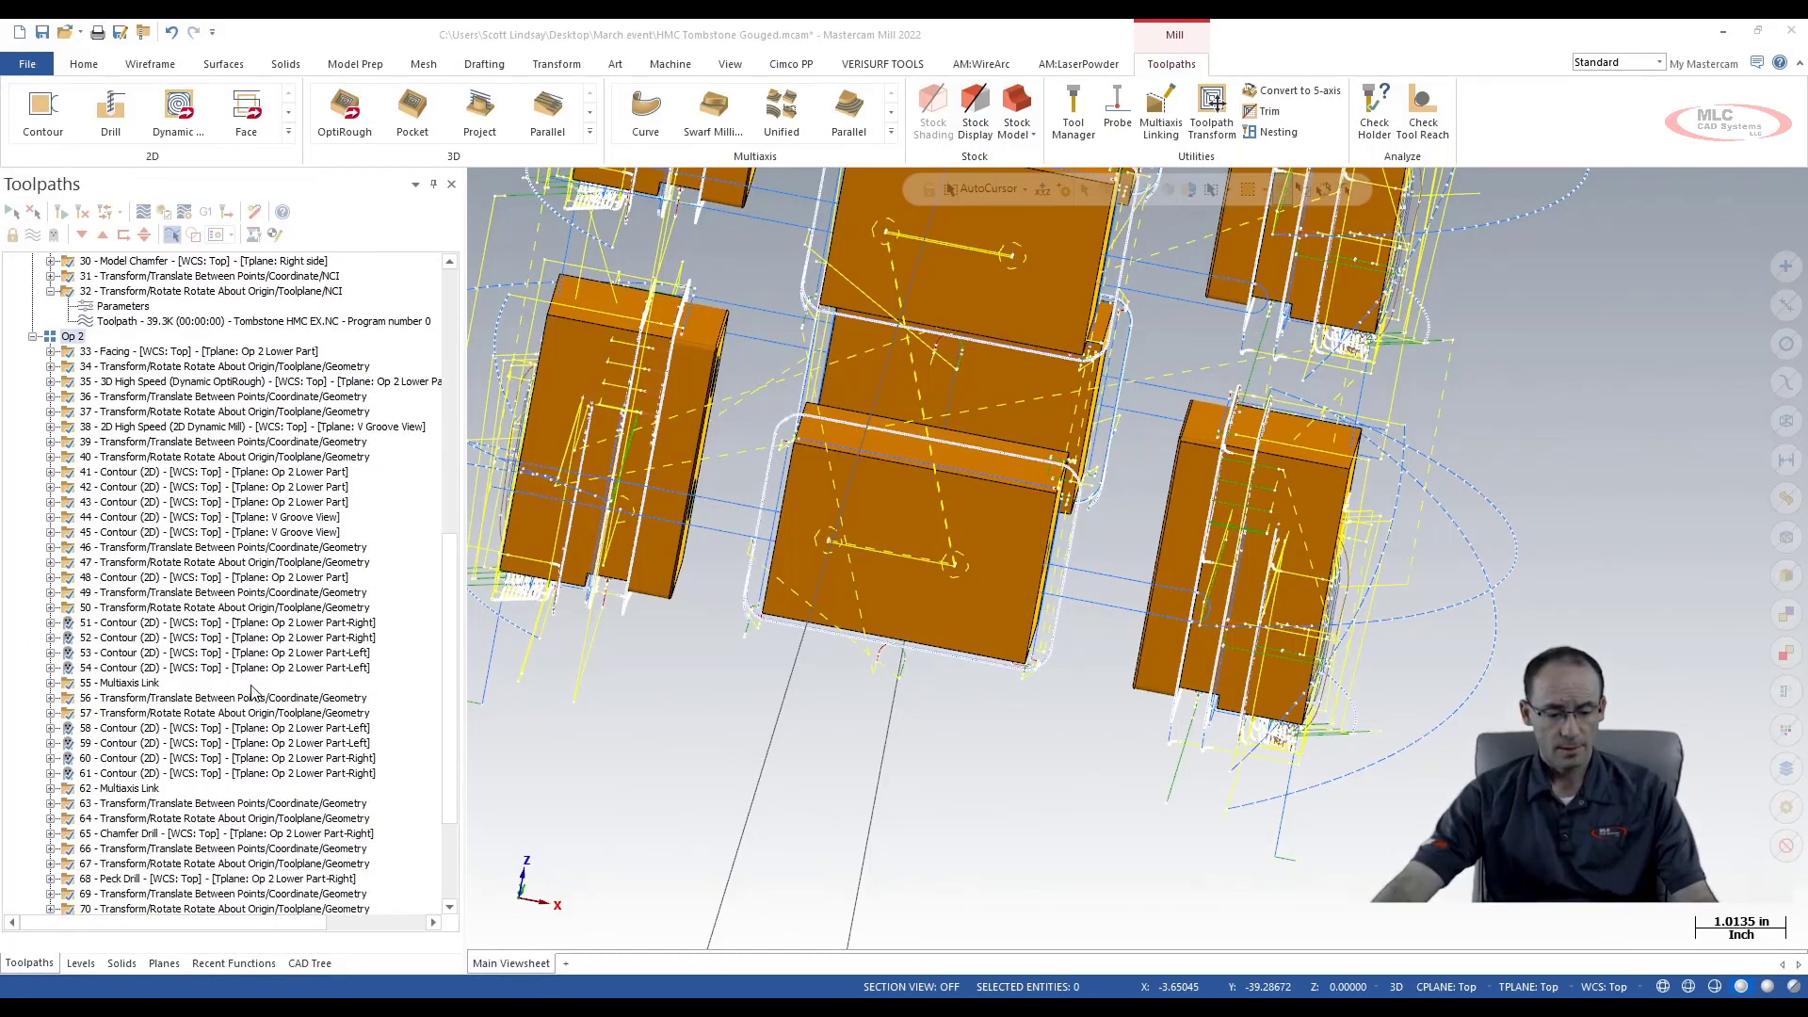
pyautogui.hotkey('alt', 't')
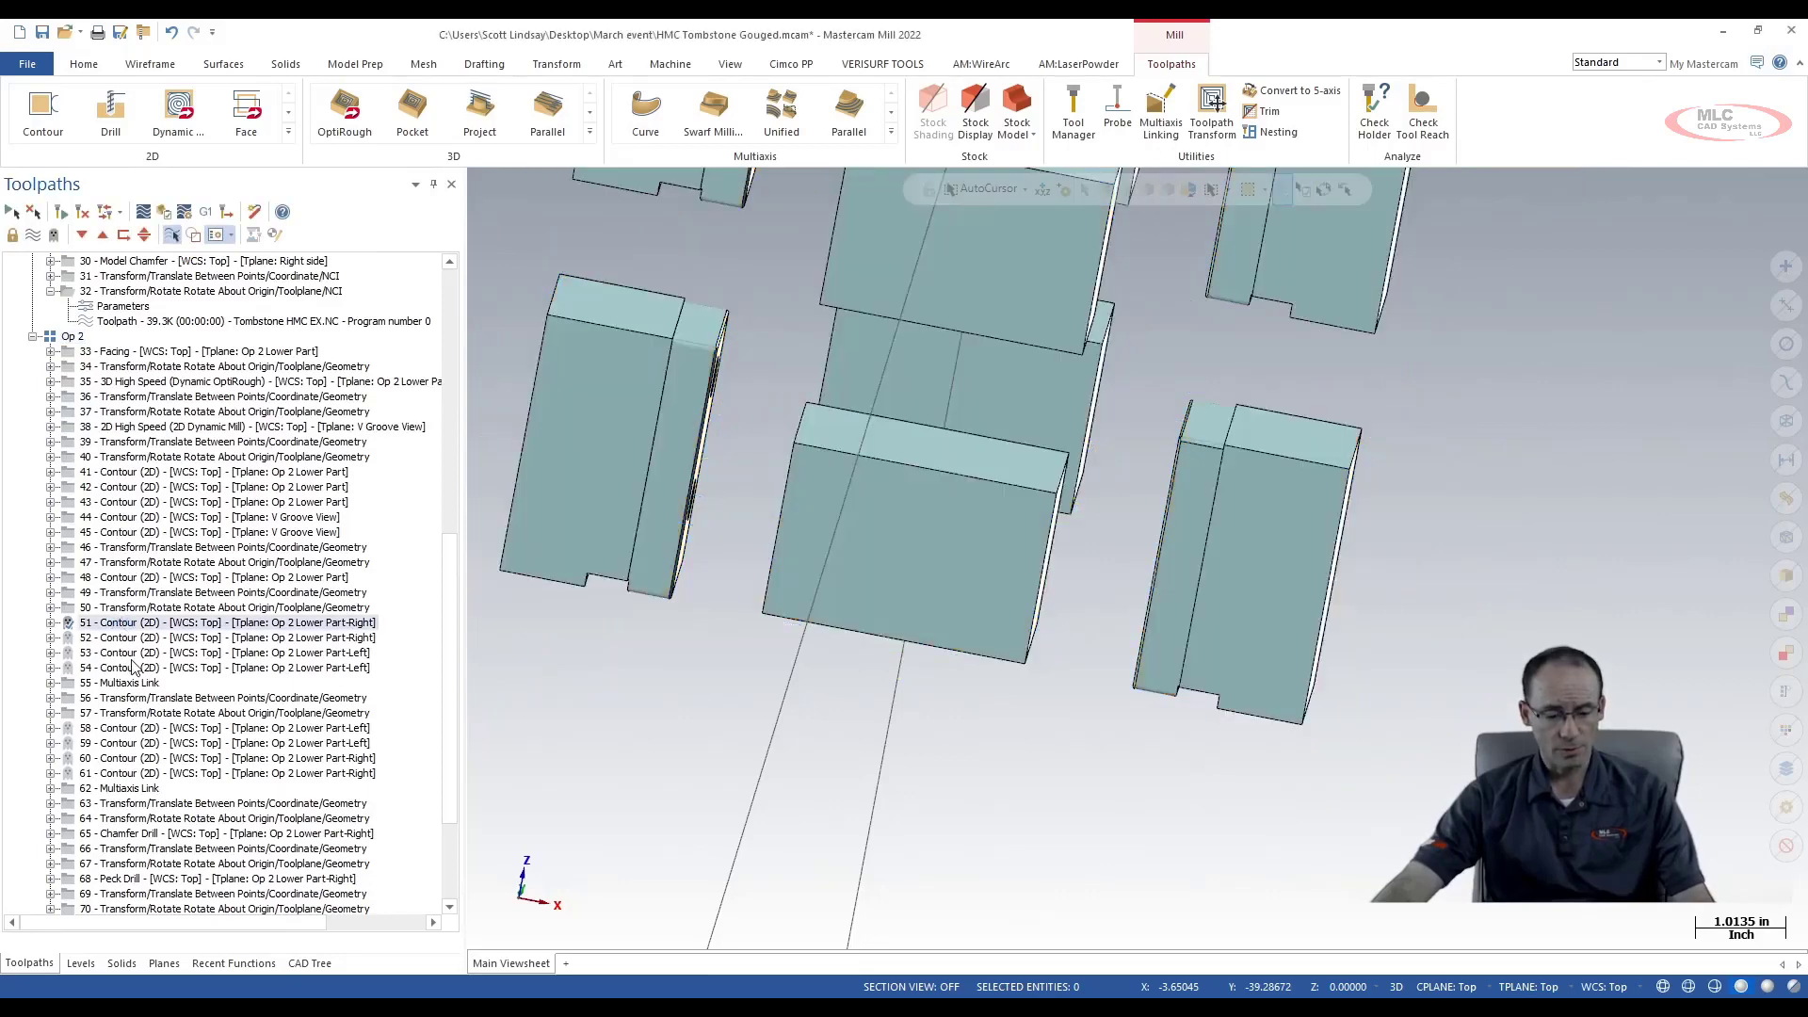
pyautogui.keyDown('shift'); pyautogui.click(132, 667); pyautogui.keyUp('shift')
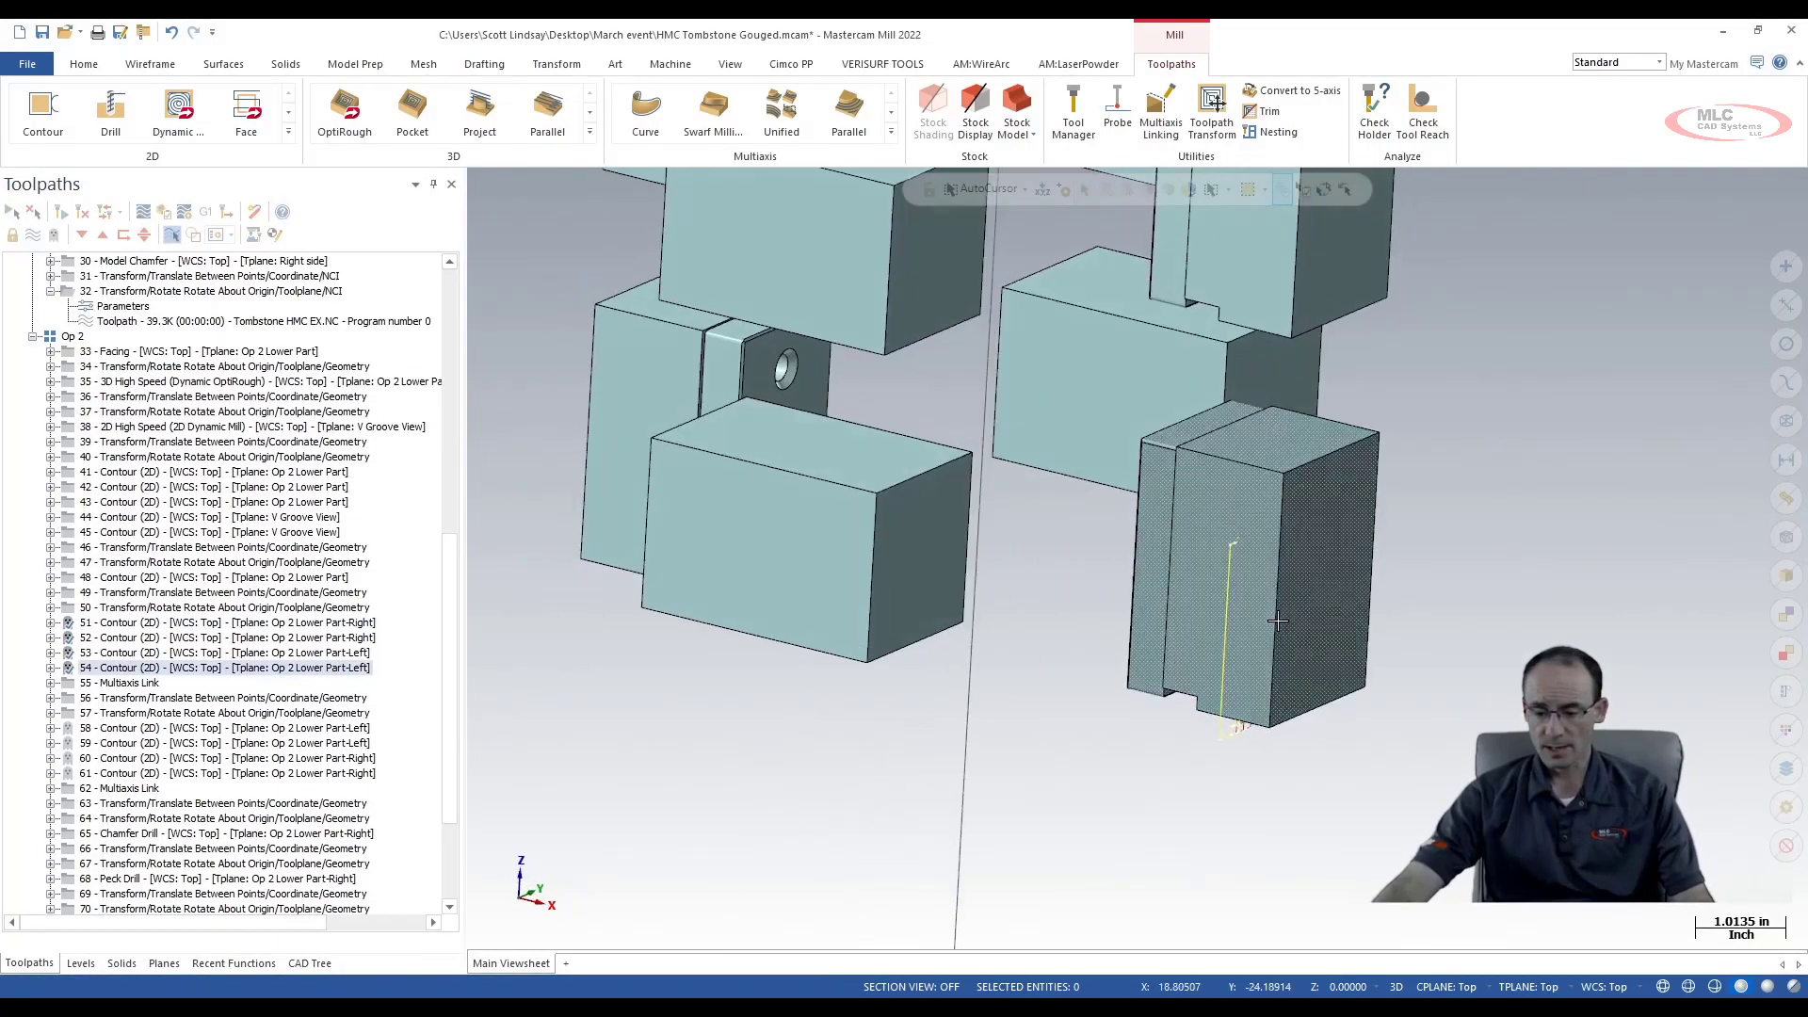
# Make the Op1 Parts and Op2 Parts levels visible, hide the Stock Model Mesh level, and return to the toolpath list
pyautogui.click(81, 964)
pyautogui.click(103, 259)
pyautogui.click(78, 322)
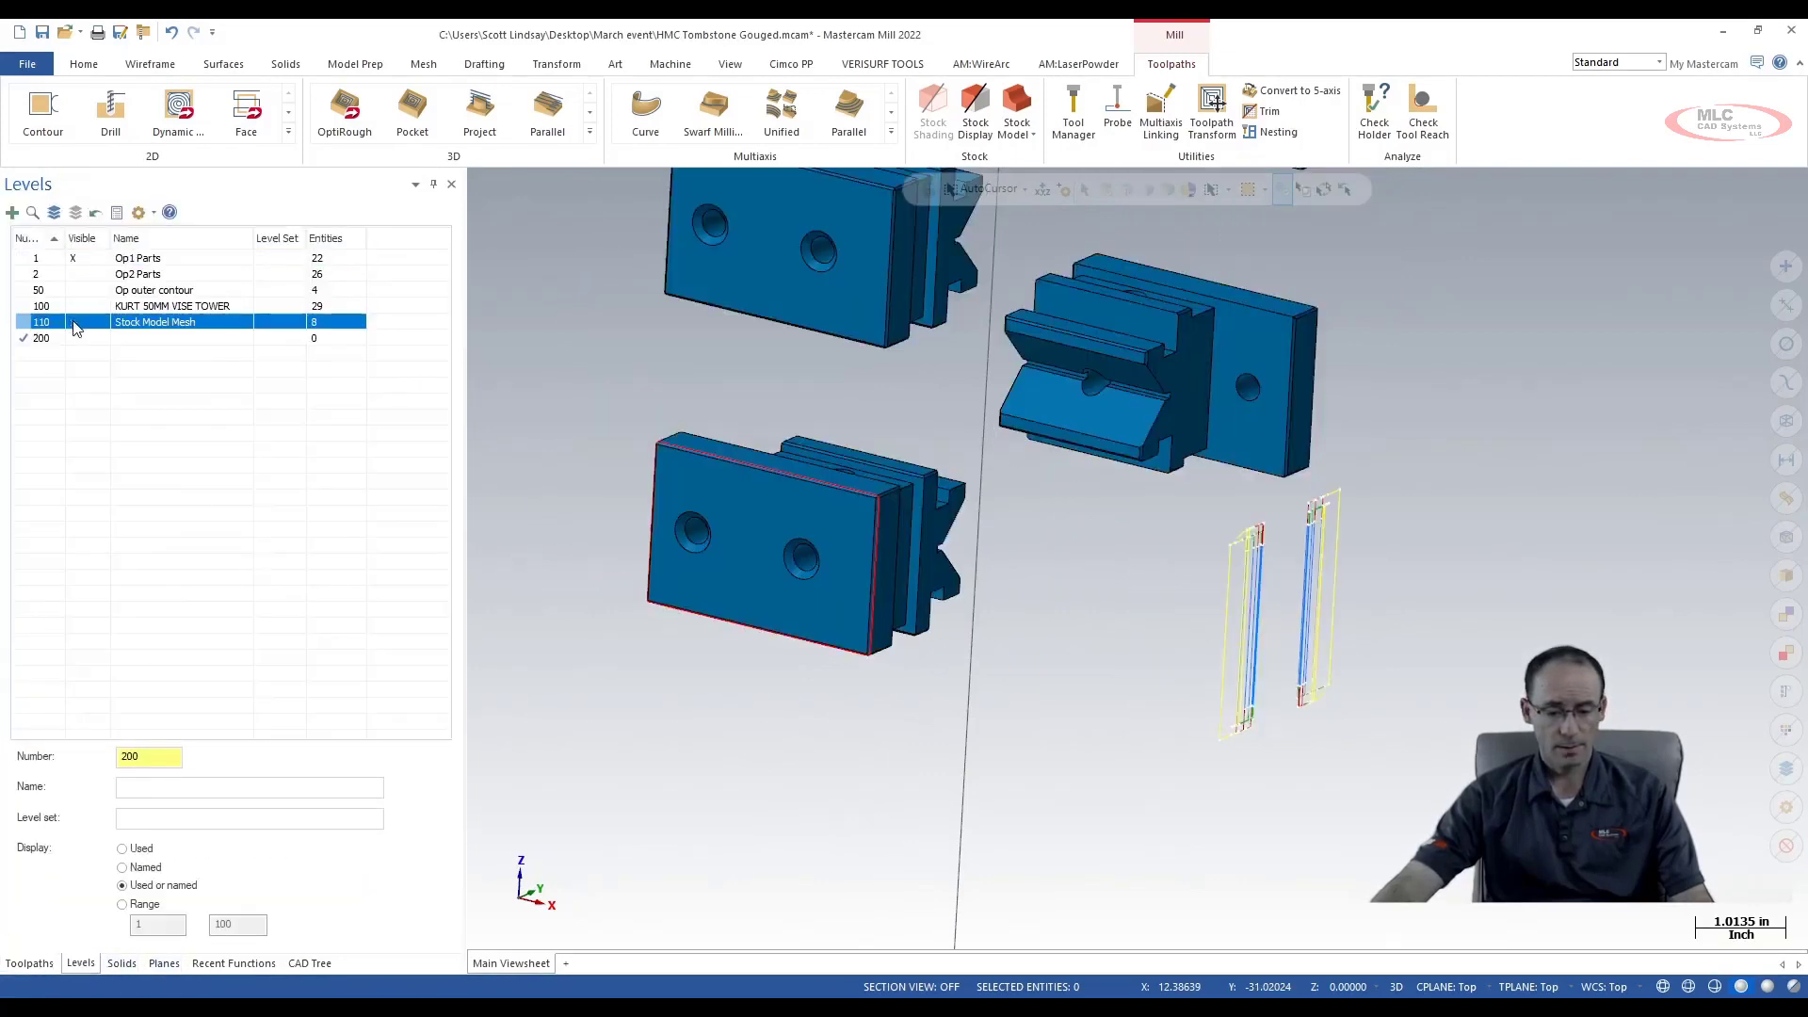
pyautogui.click(76, 274)
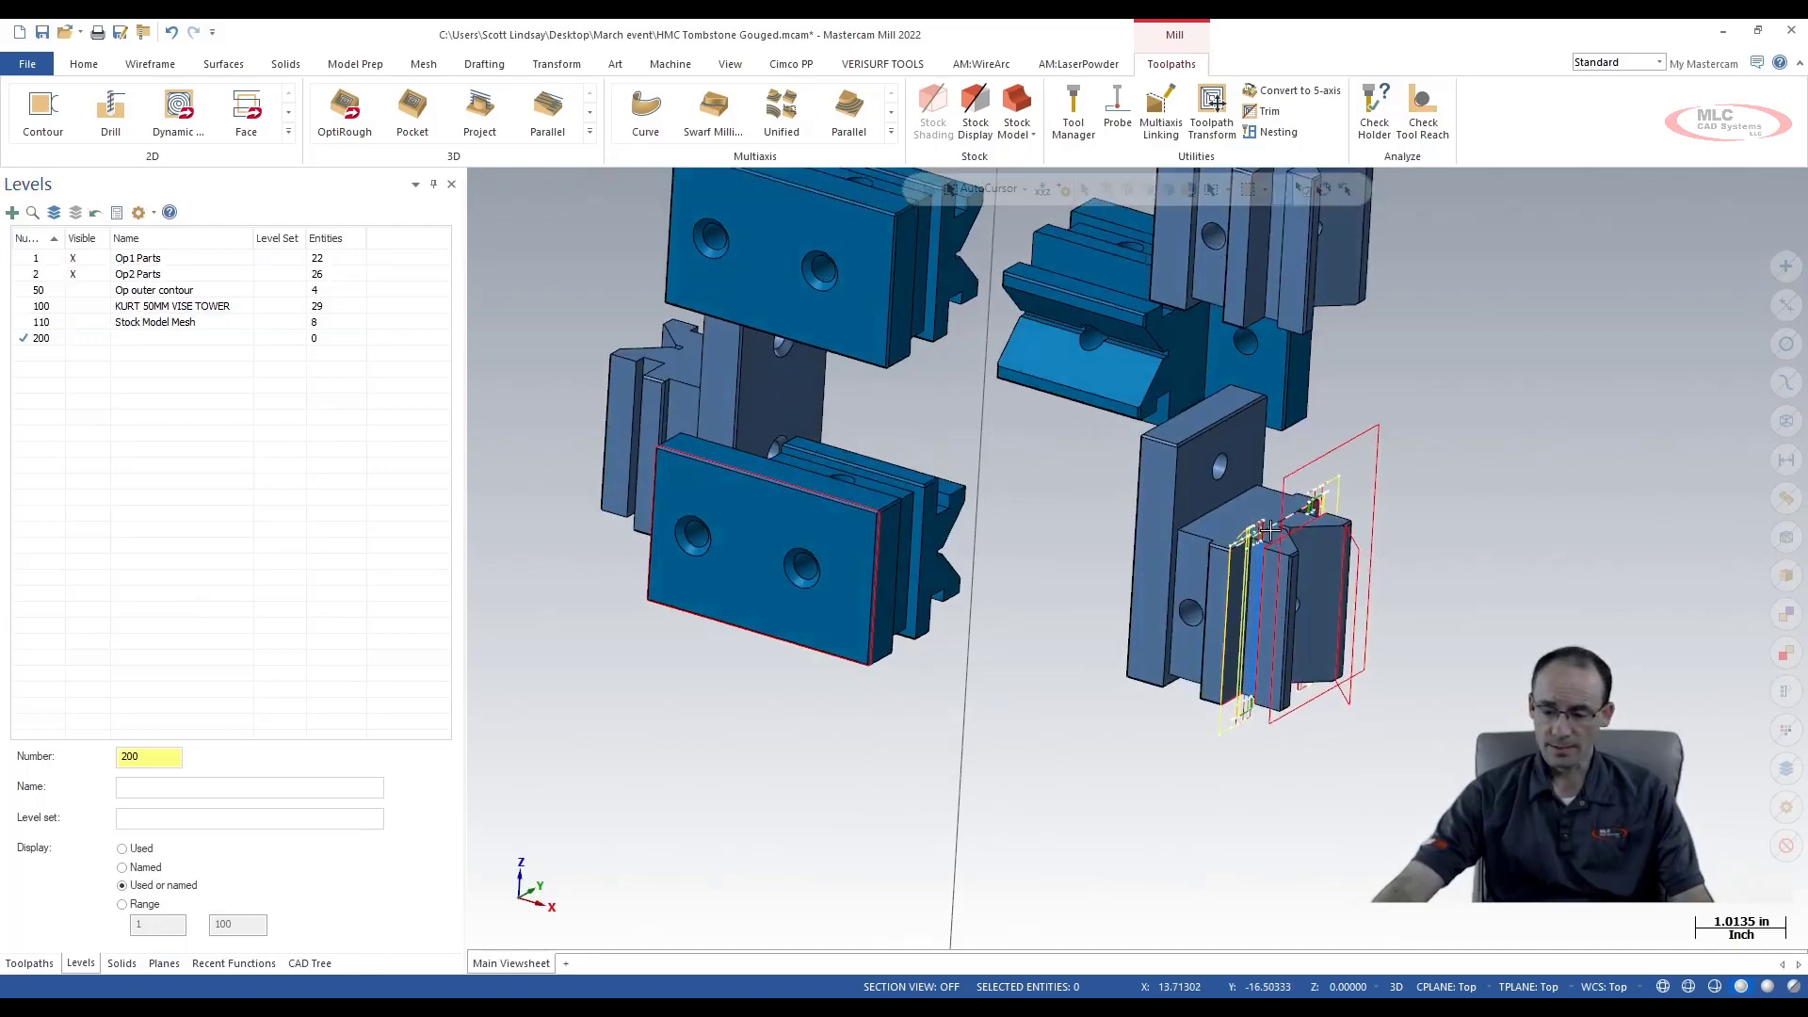
pyautogui.click(39, 966)
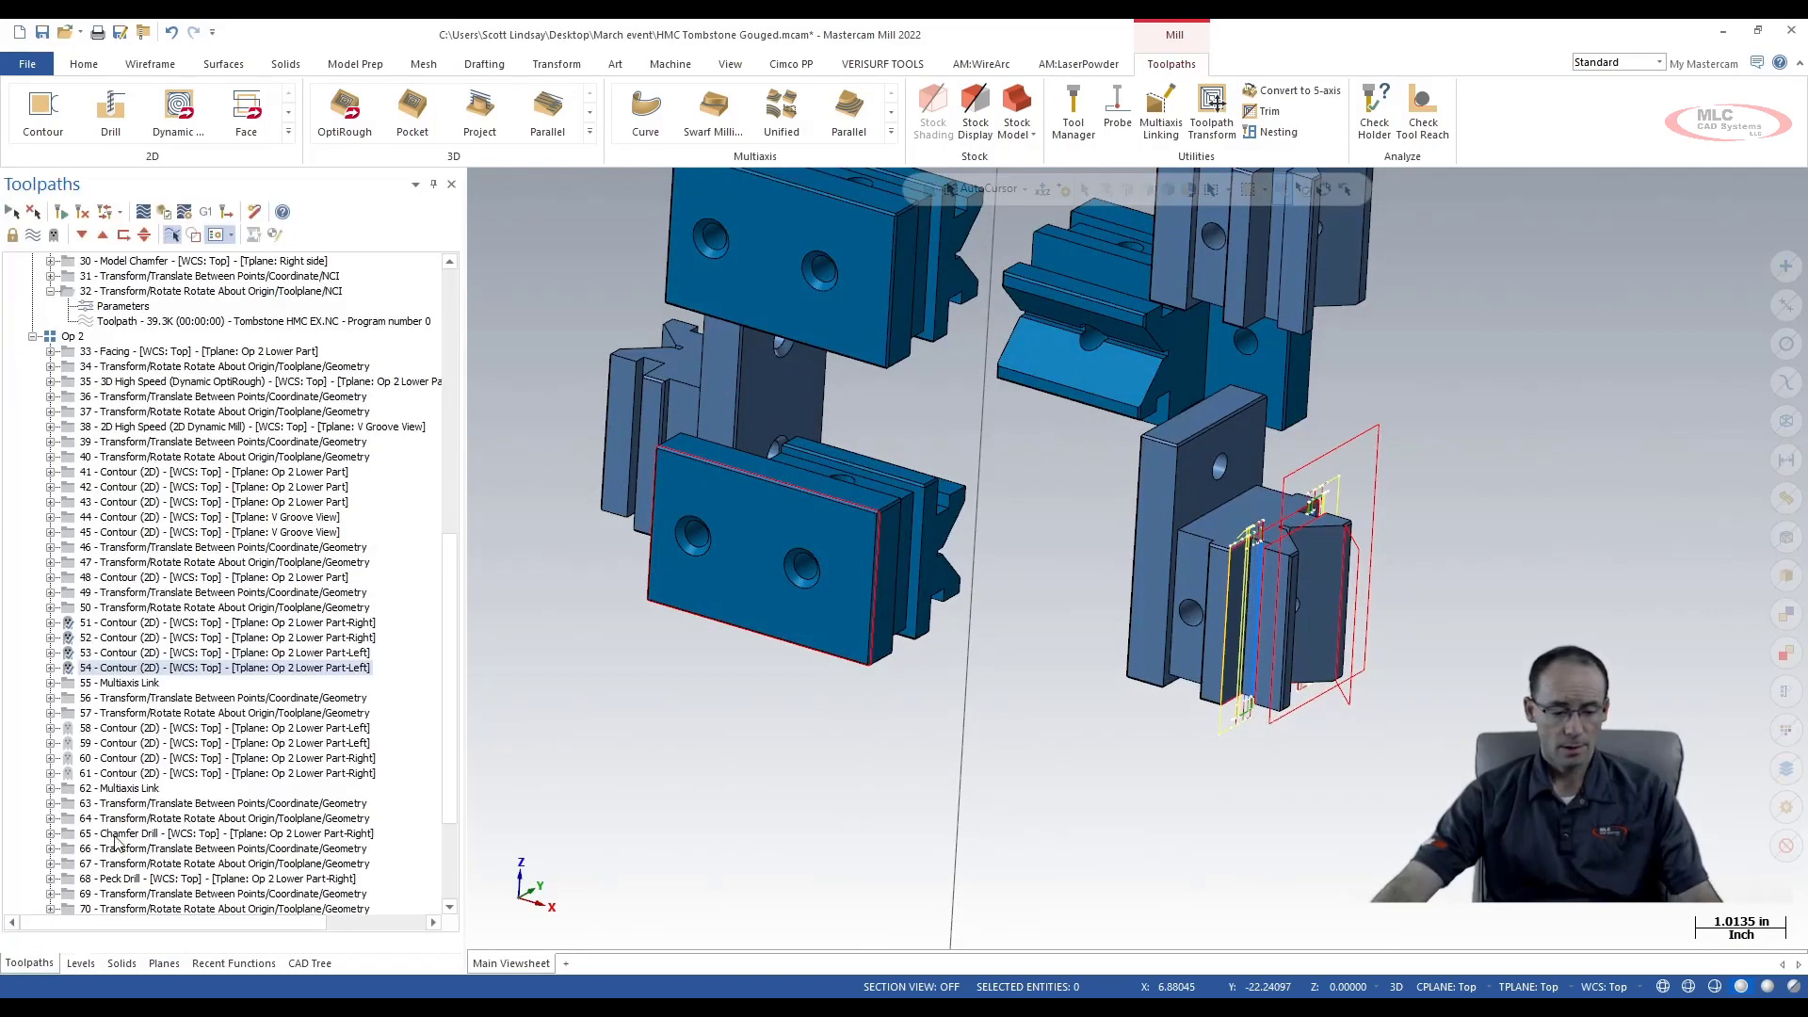
# Display the toolpaths of transform operations 56 and 57 together and examine their moves between the parts
pyautogui.click(131, 702)
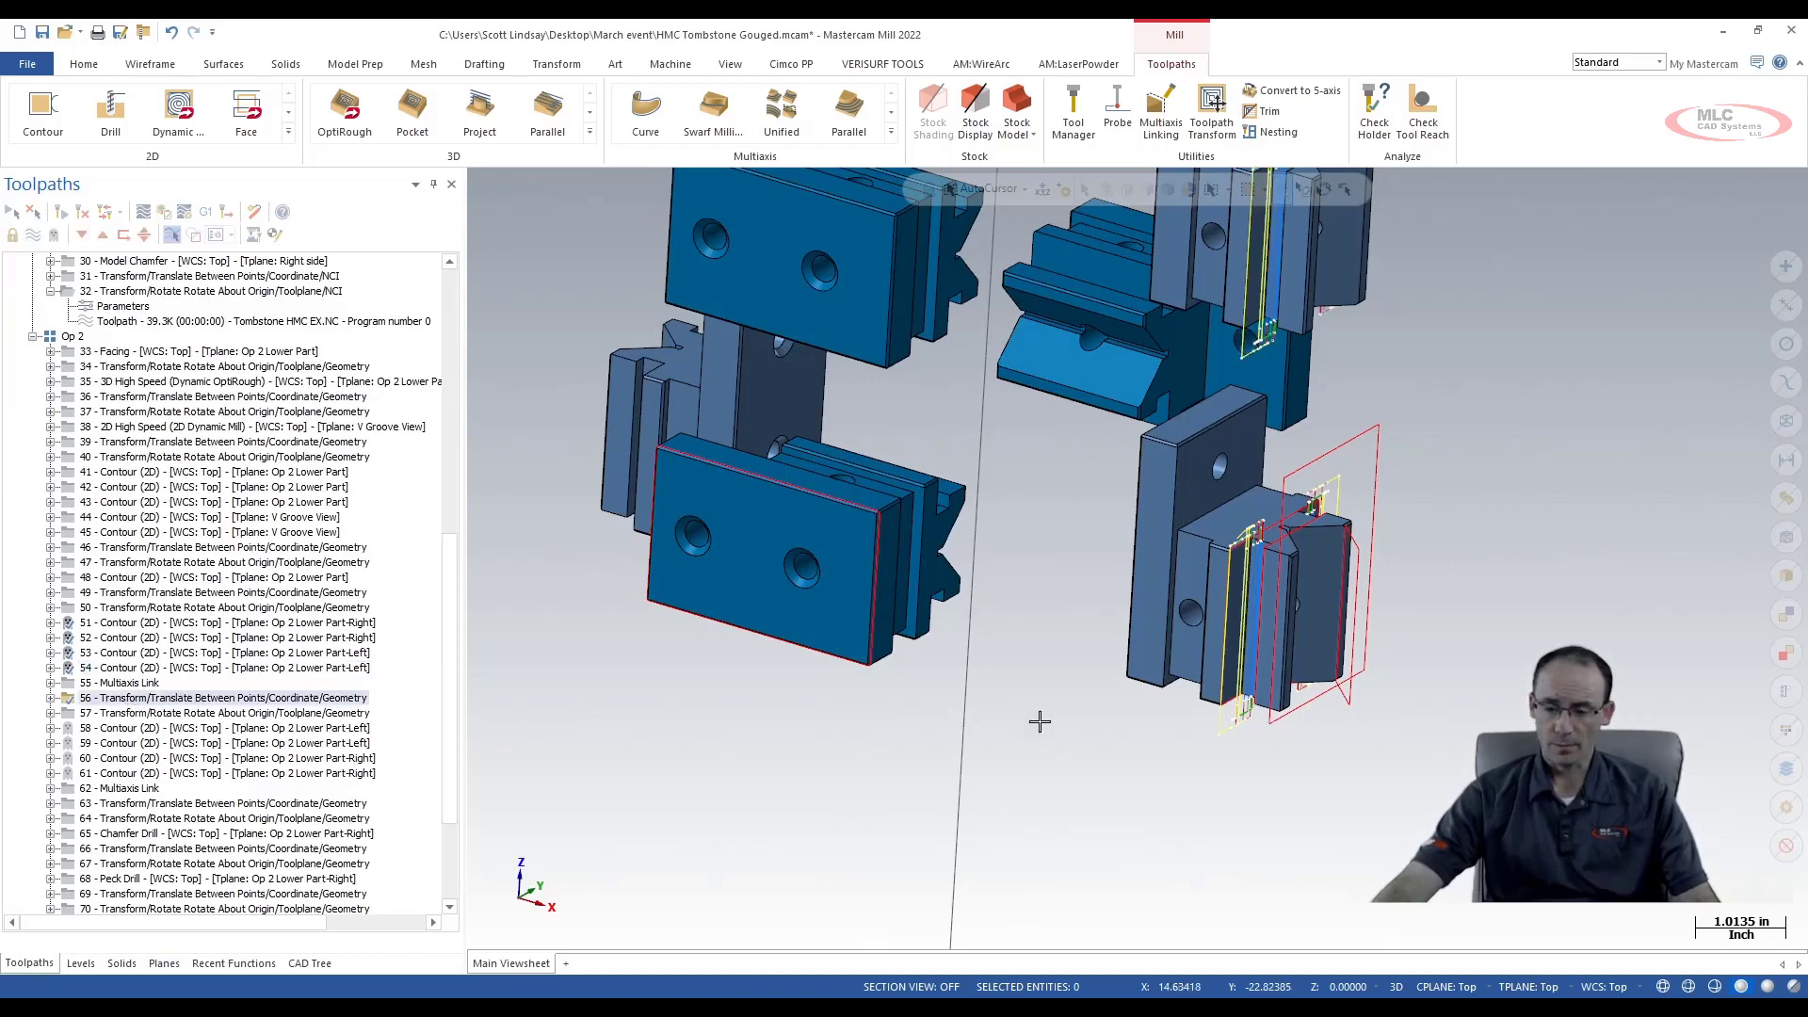
pyautogui.scroll(-3, 1215, 810)
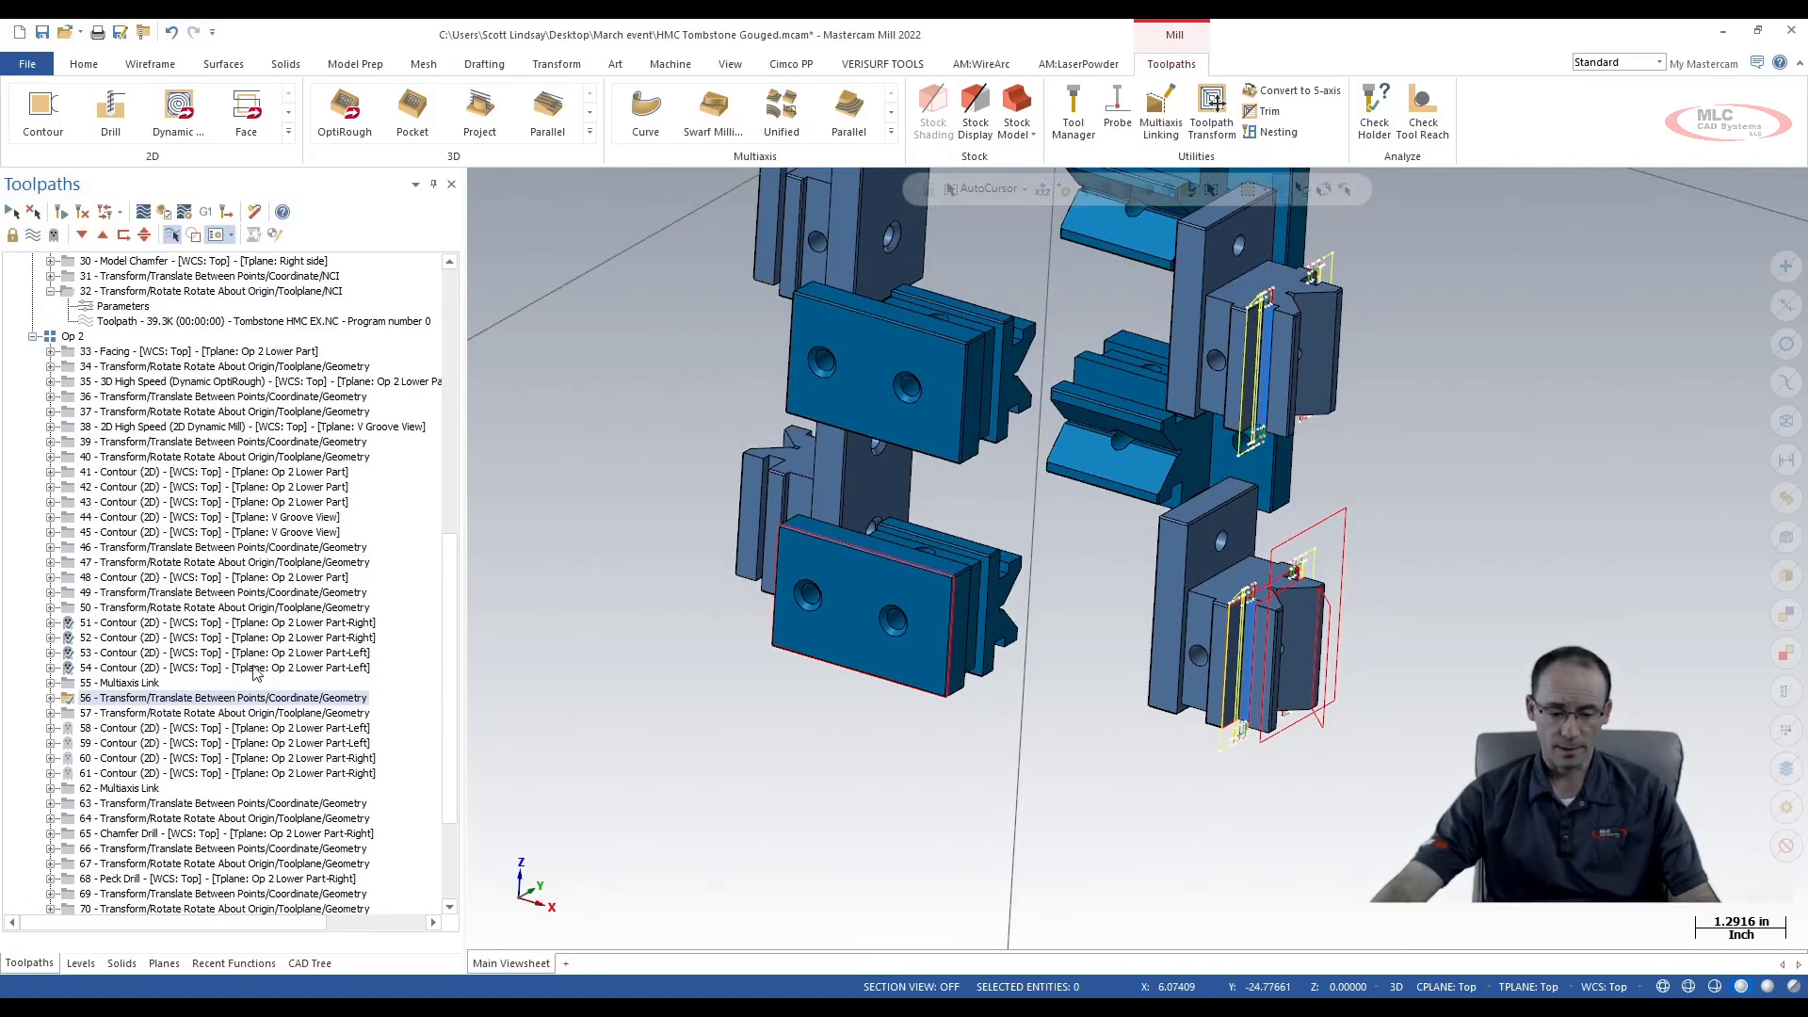
pyautogui.keyDown('ctrl'); pyautogui.click(148, 714); pyautogui.keyUp('ctrl')
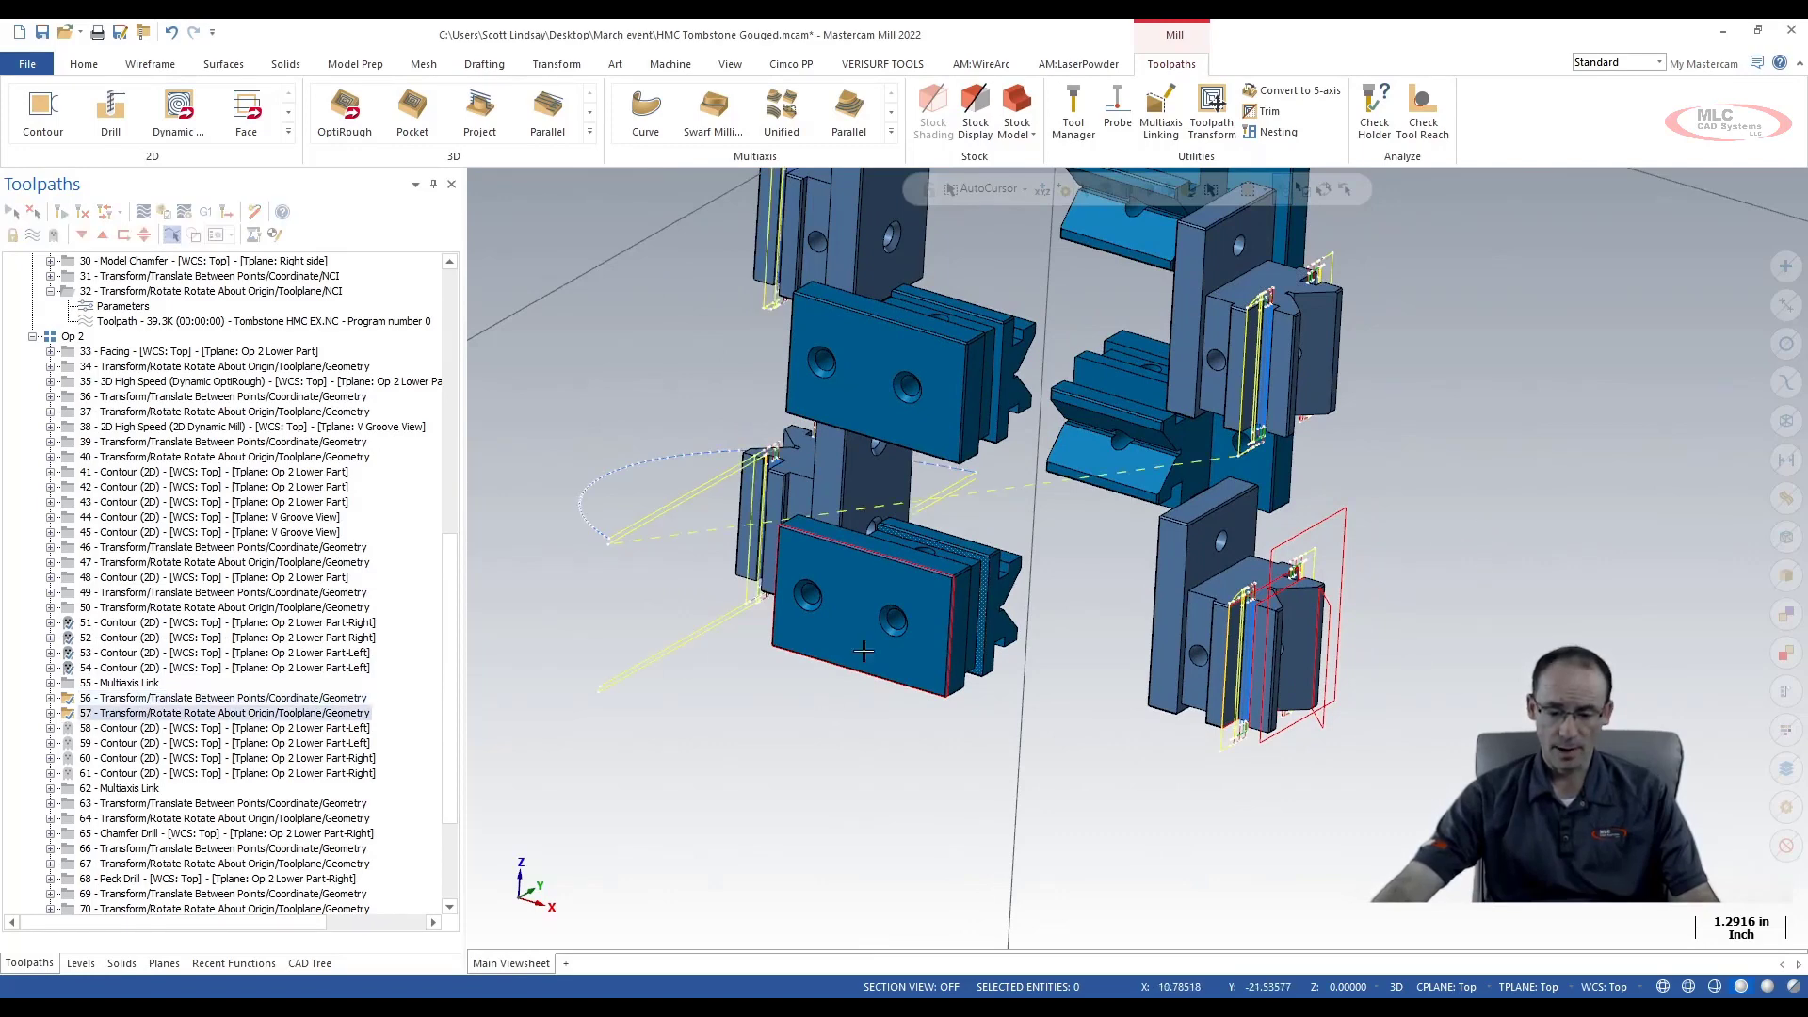
pyautogui.moveTo(679, 489); pyautogui.dragTo(1155, 376, button='middle')
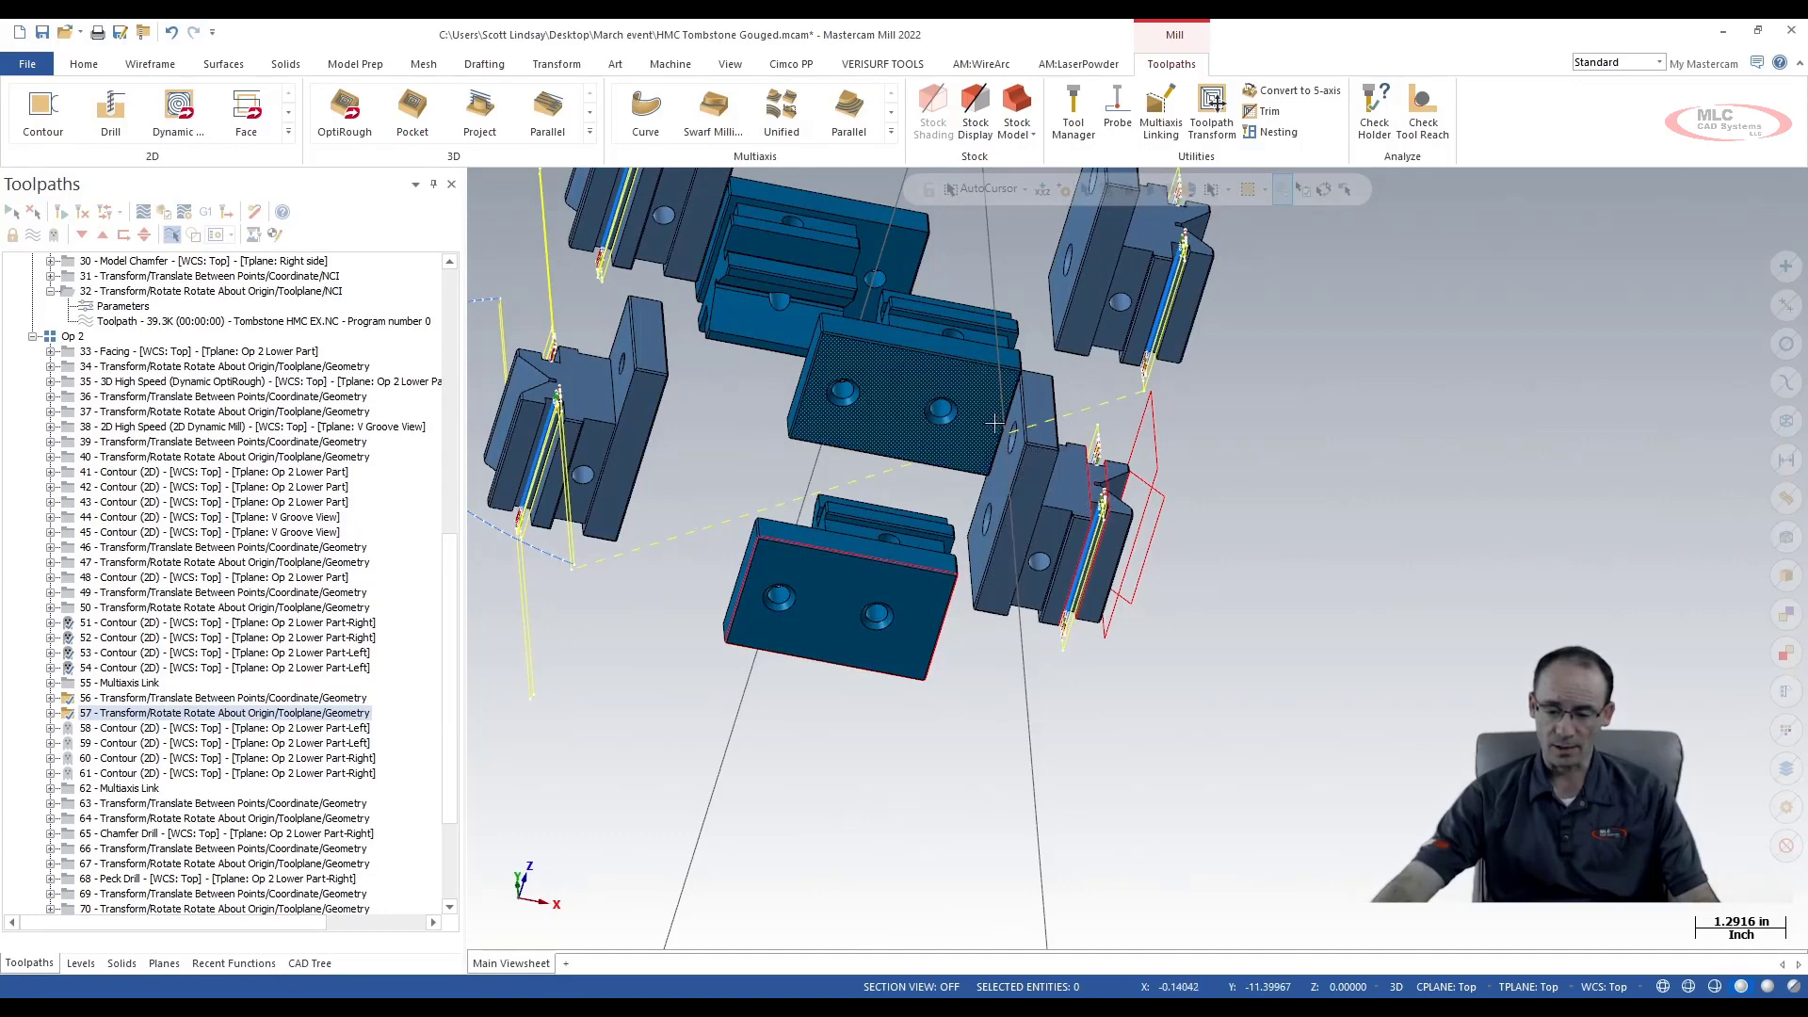
pyautogui.moveTo(1074, 546); pyautogui.dragTo(908, 537, button='middle')
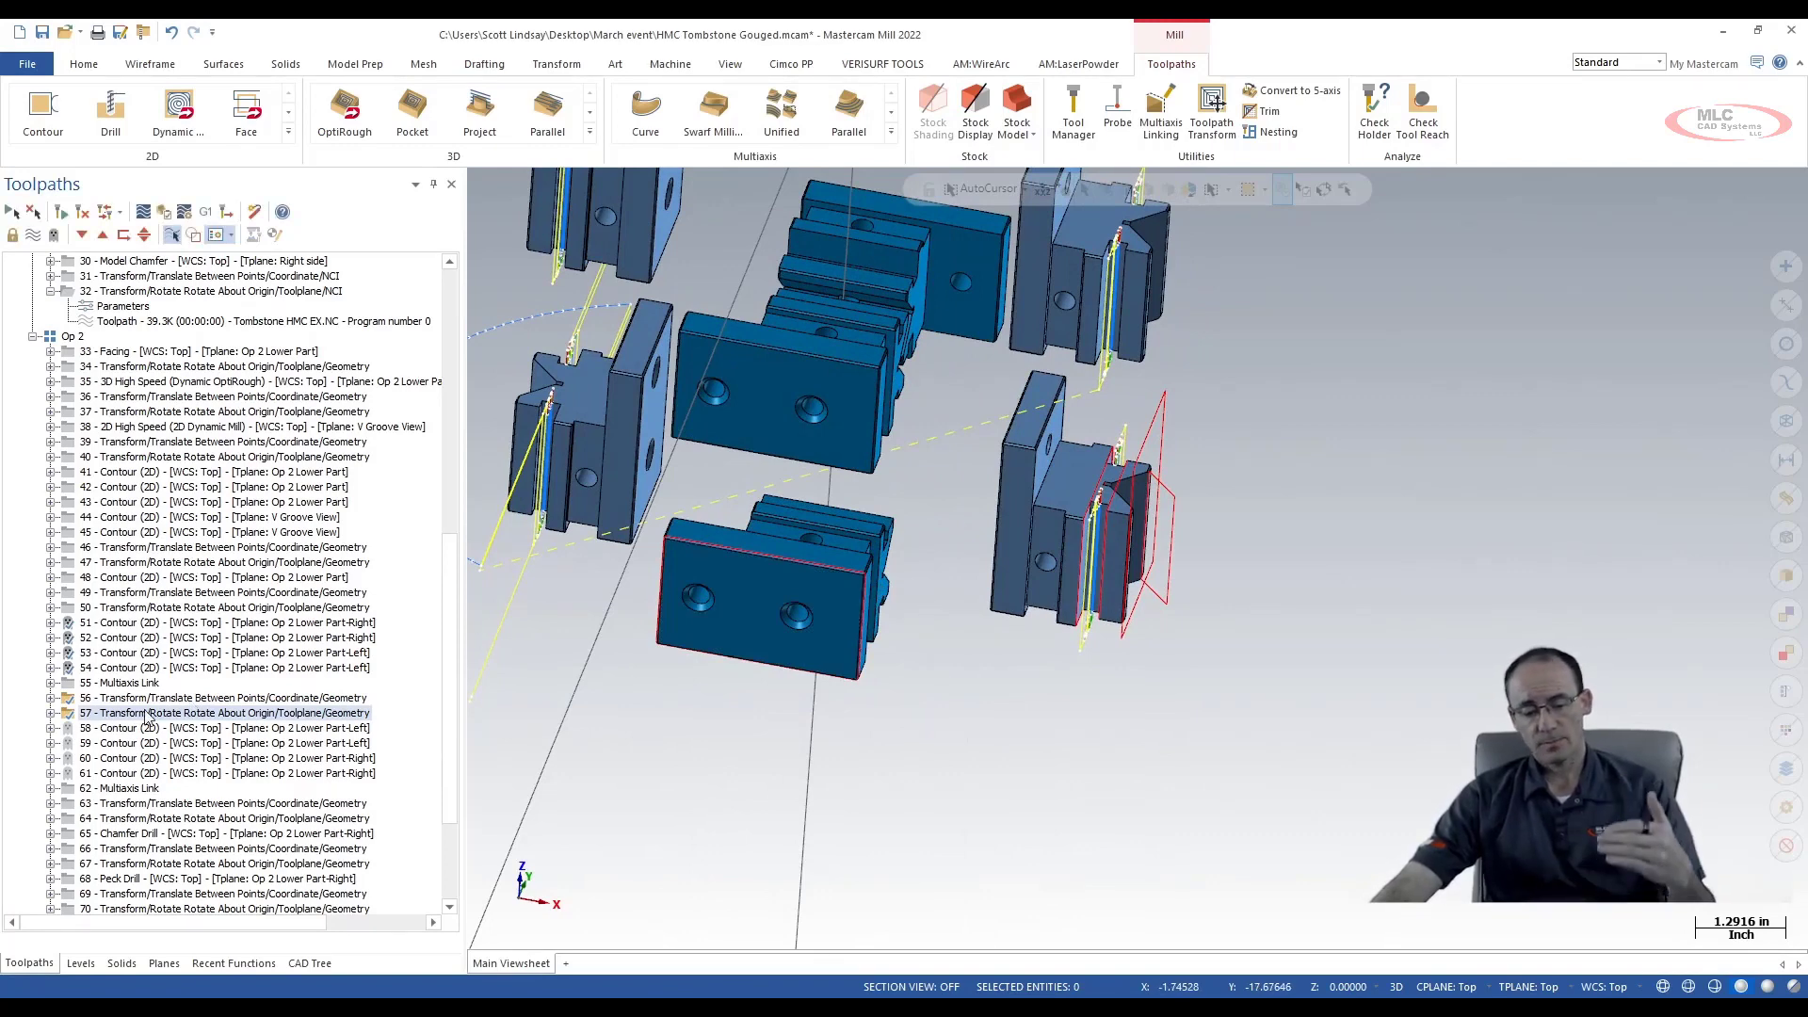
pyautogui.scroll(2, 144, 720)
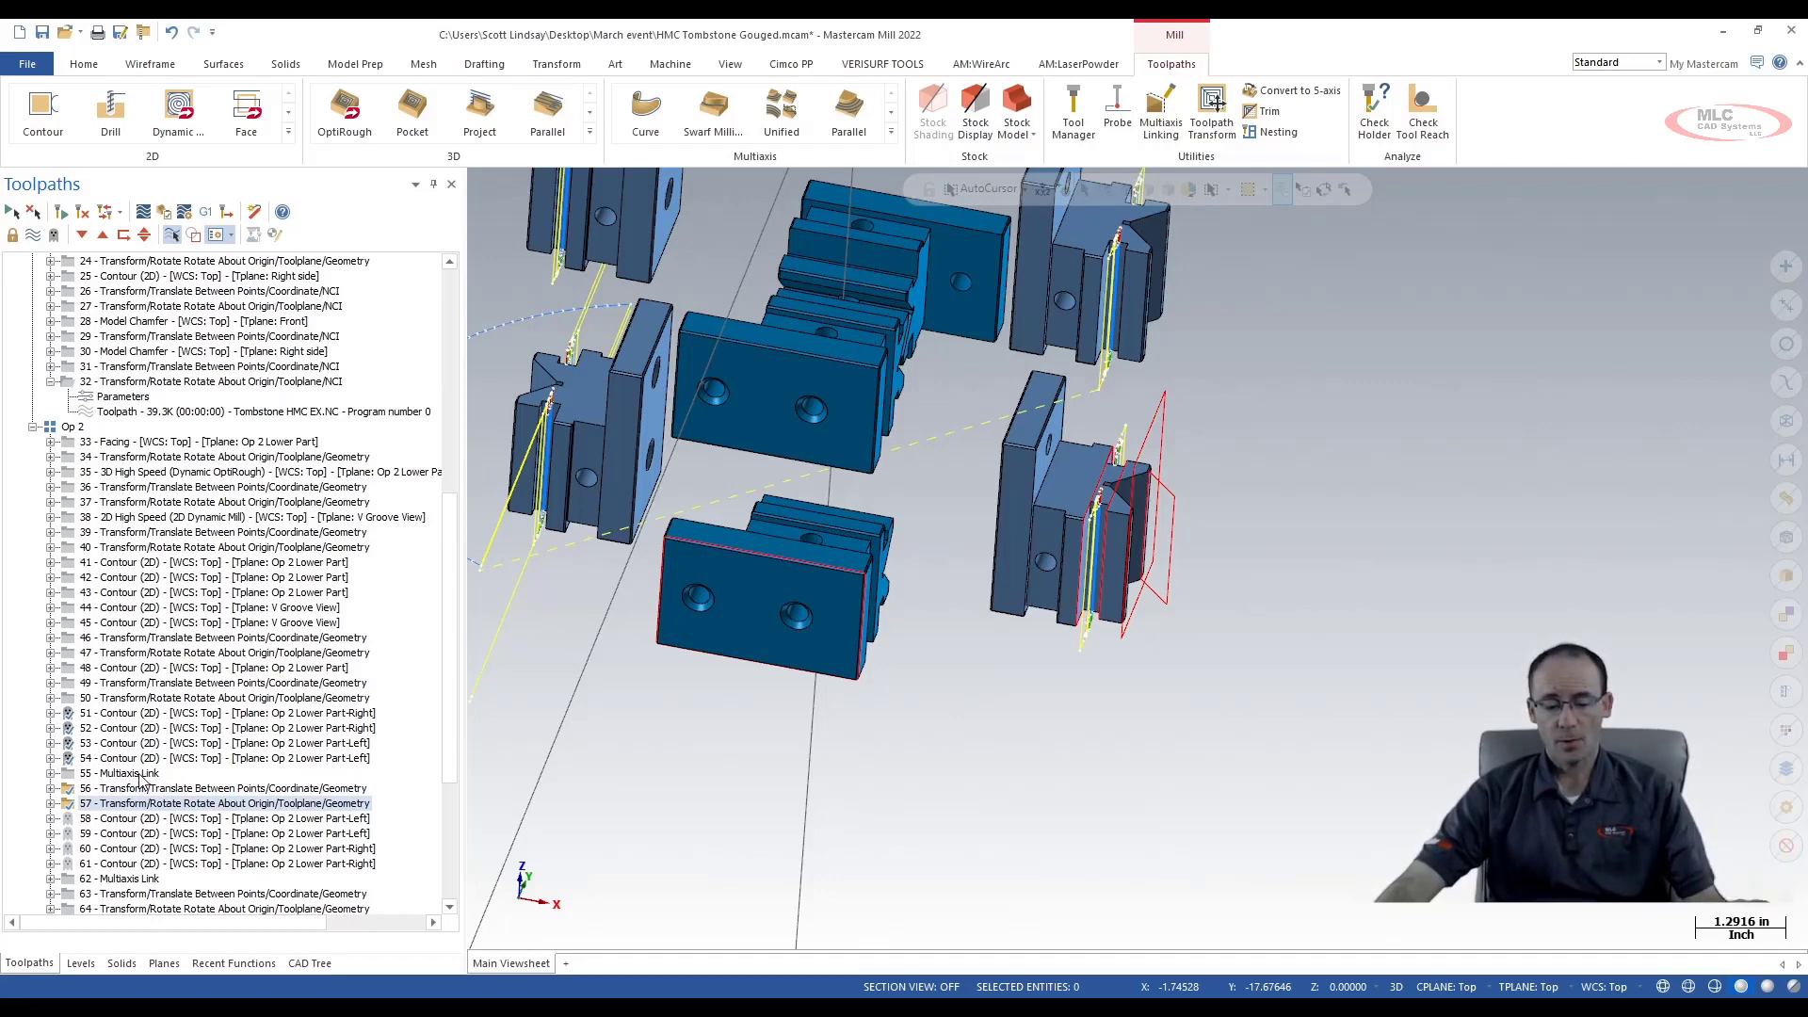
# Set 55 - Multiaxis Link as the source operation of translate transform 56 and generate its toolpath
pyautogui.click(138, 776)
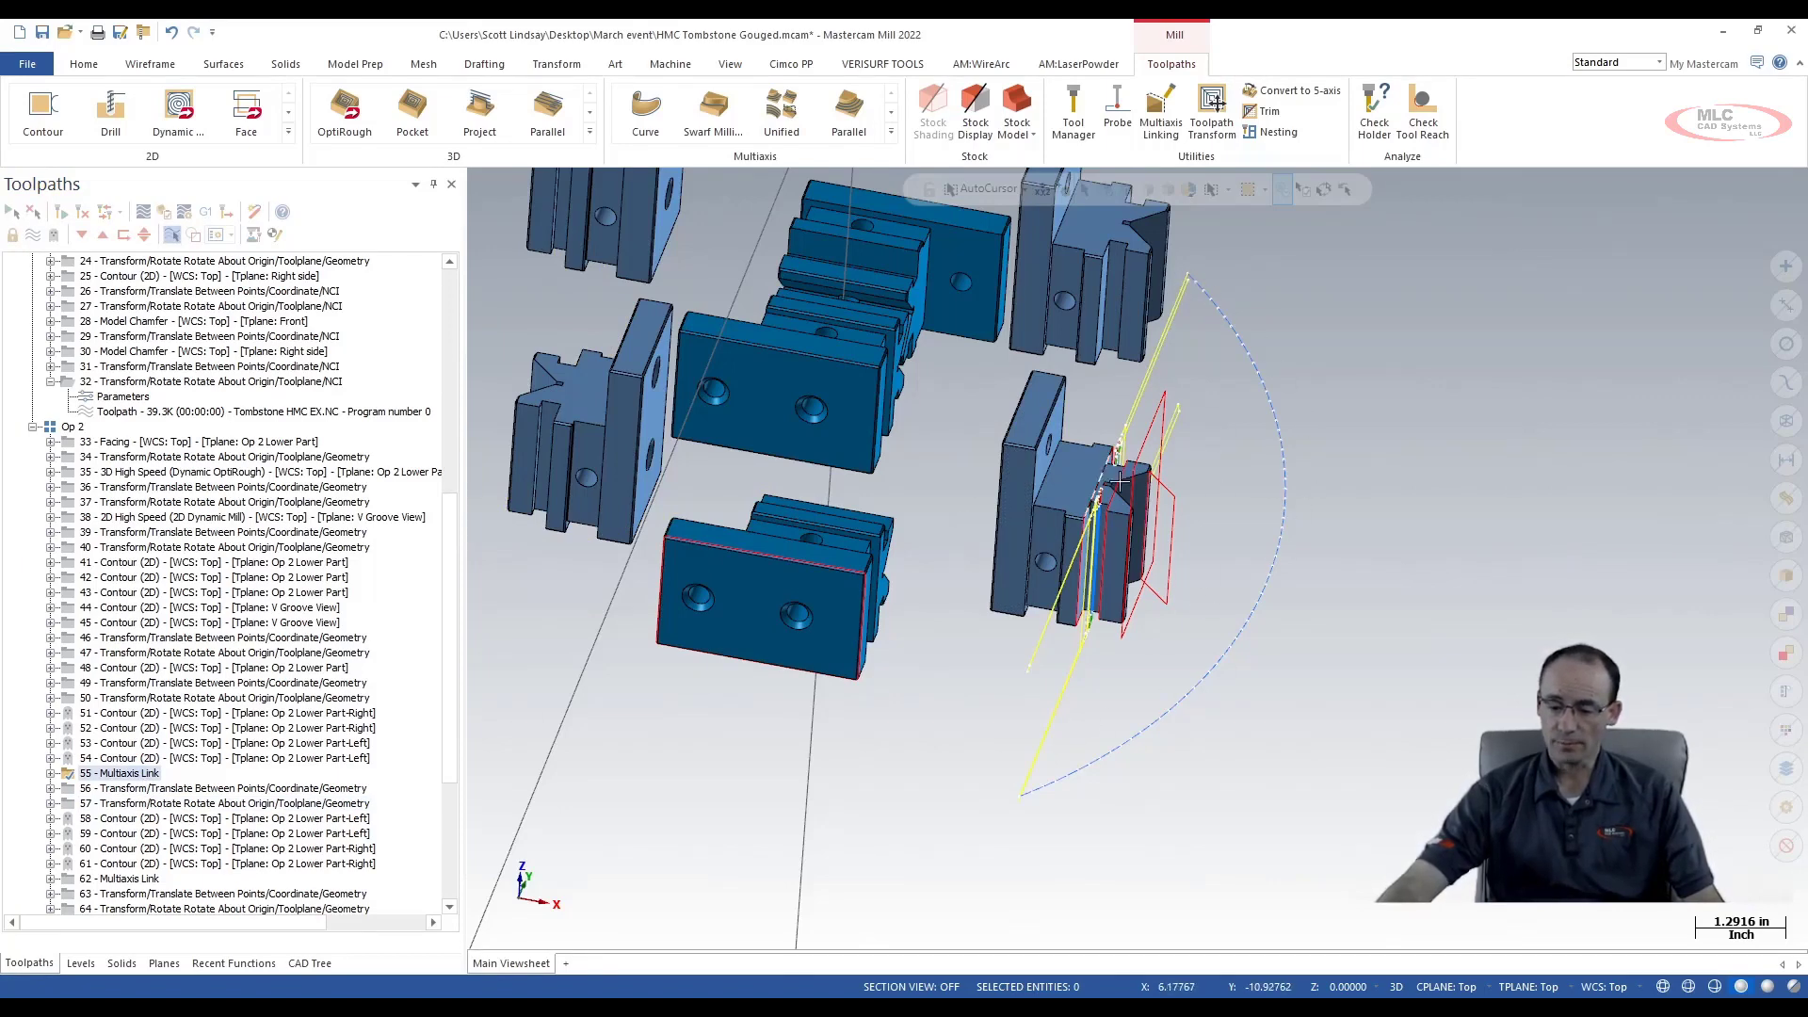
pyautogui.click(117, 790)
pyautogui.click(51, 789)
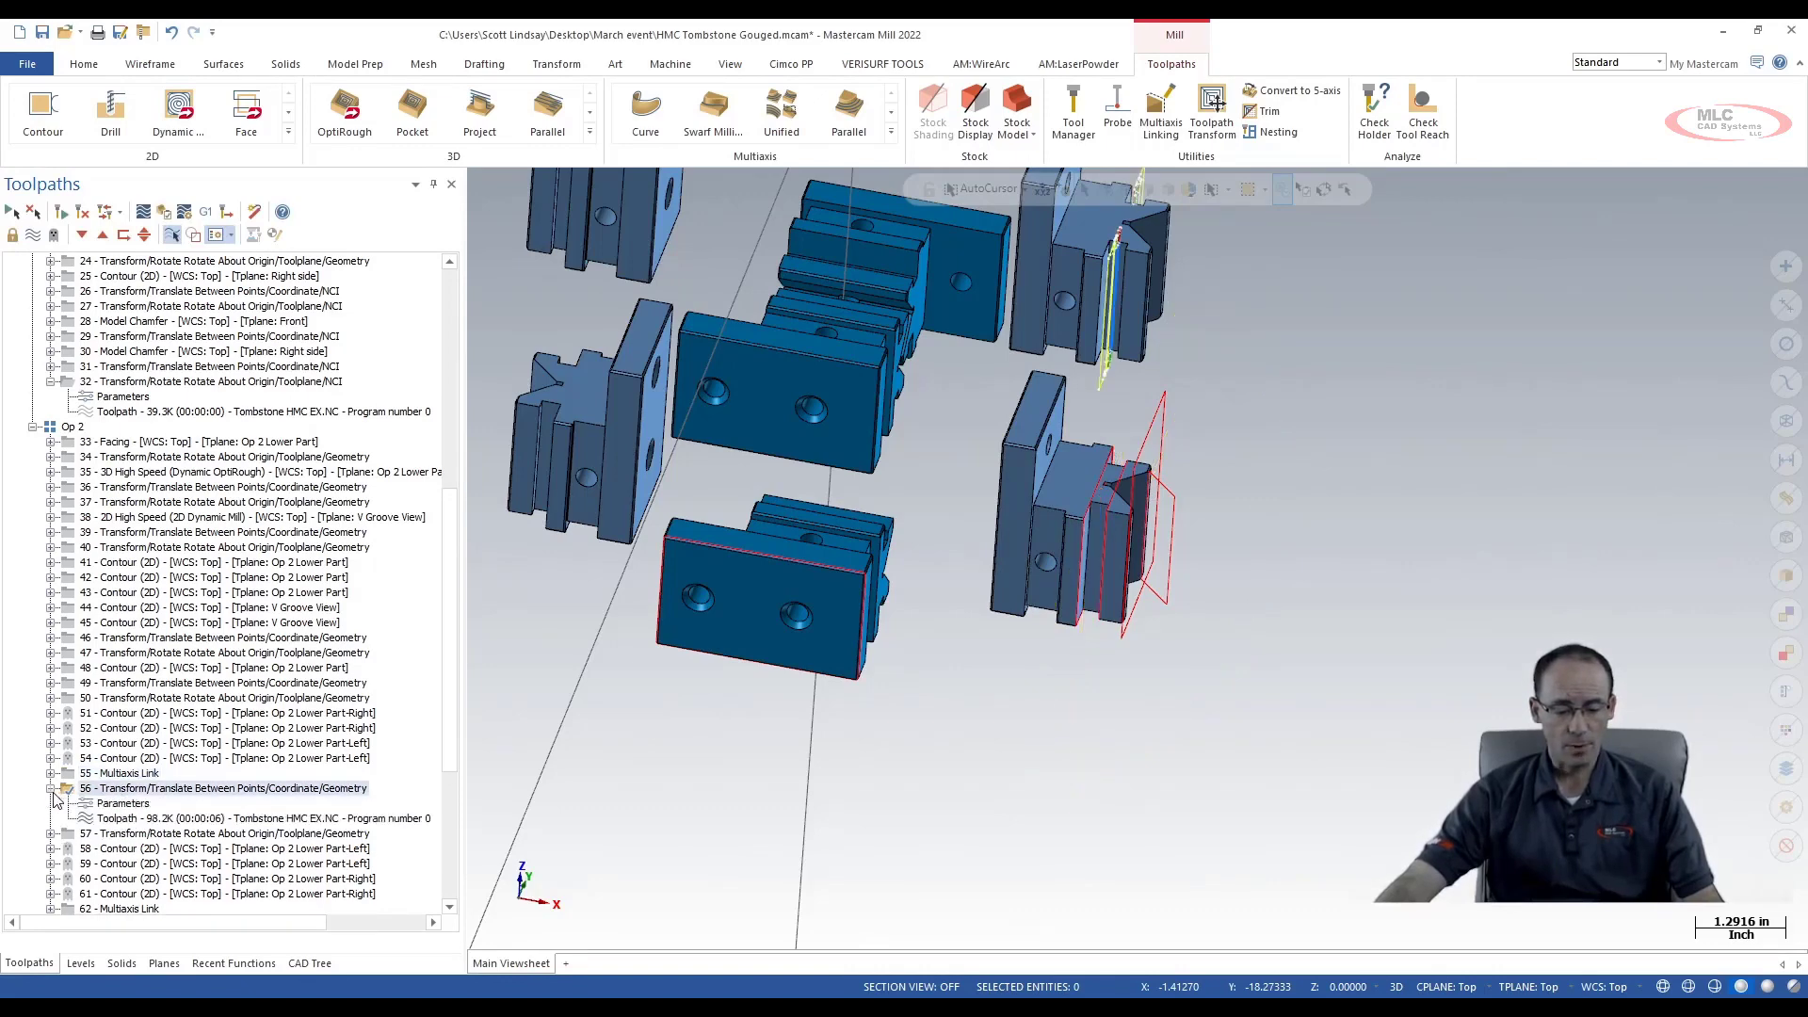
pyautogui.click(132, 805)
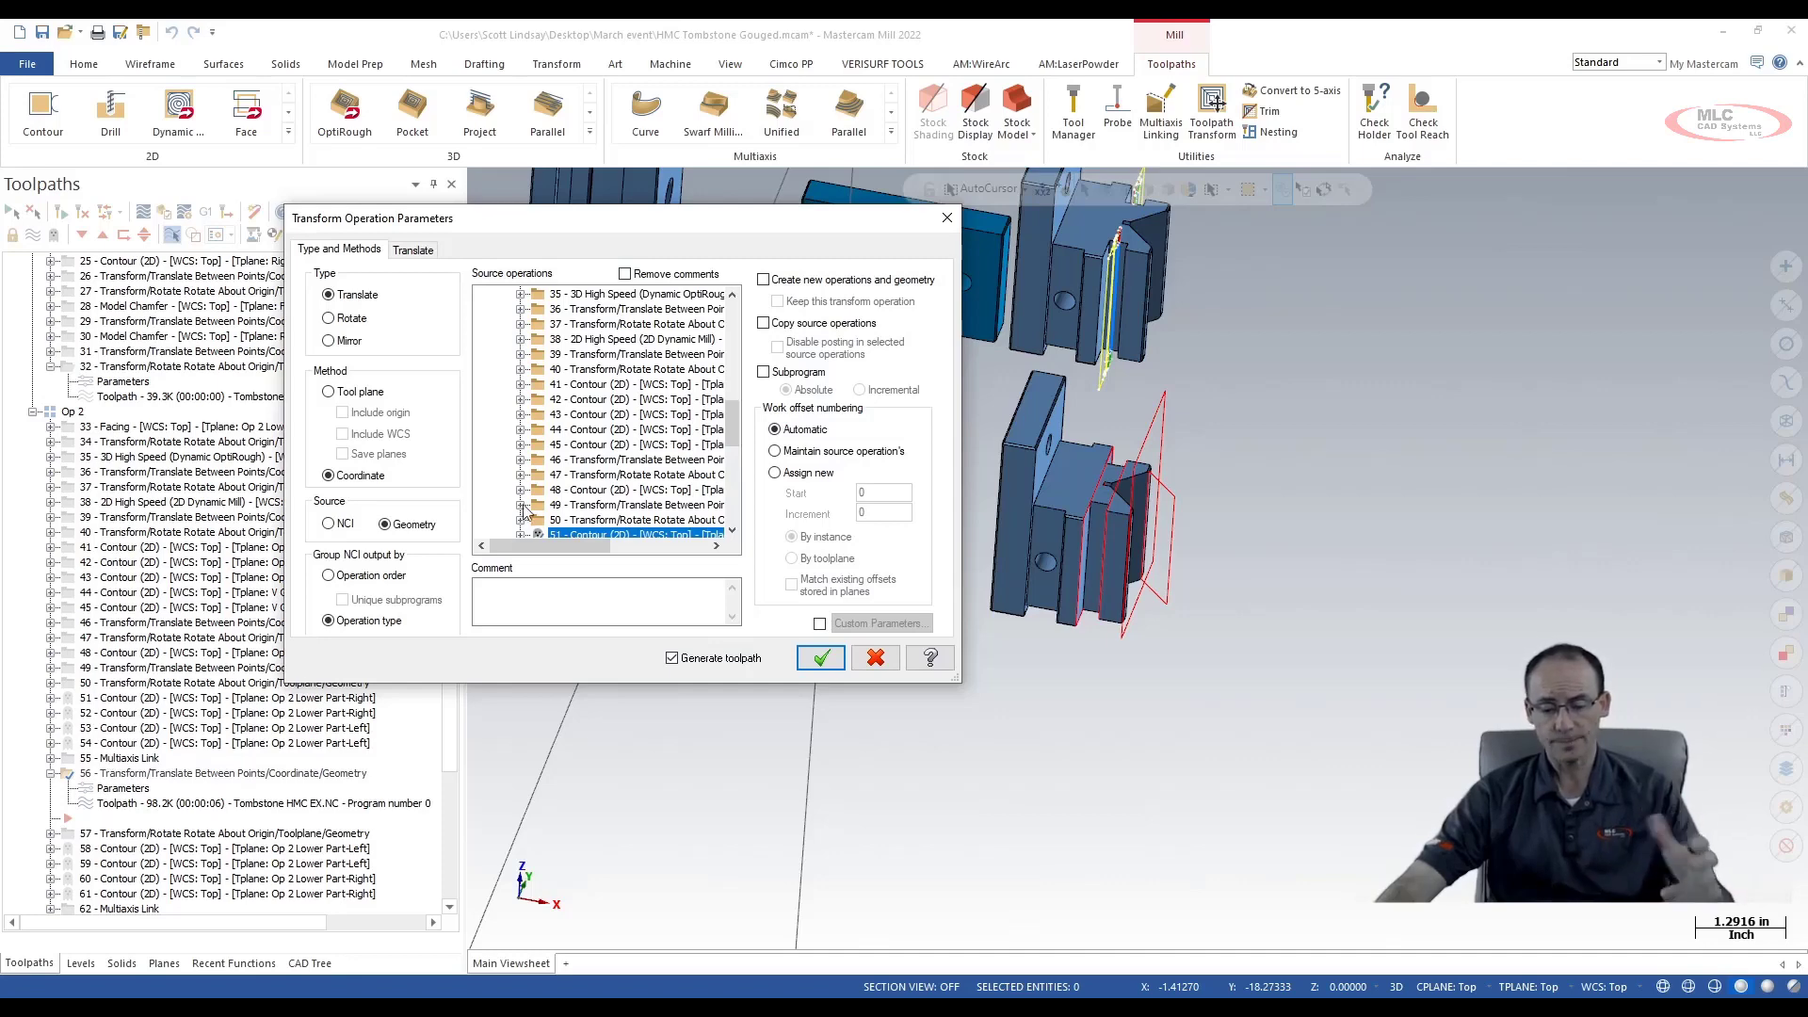
pyautogui.scroll(-3, 740, 421)
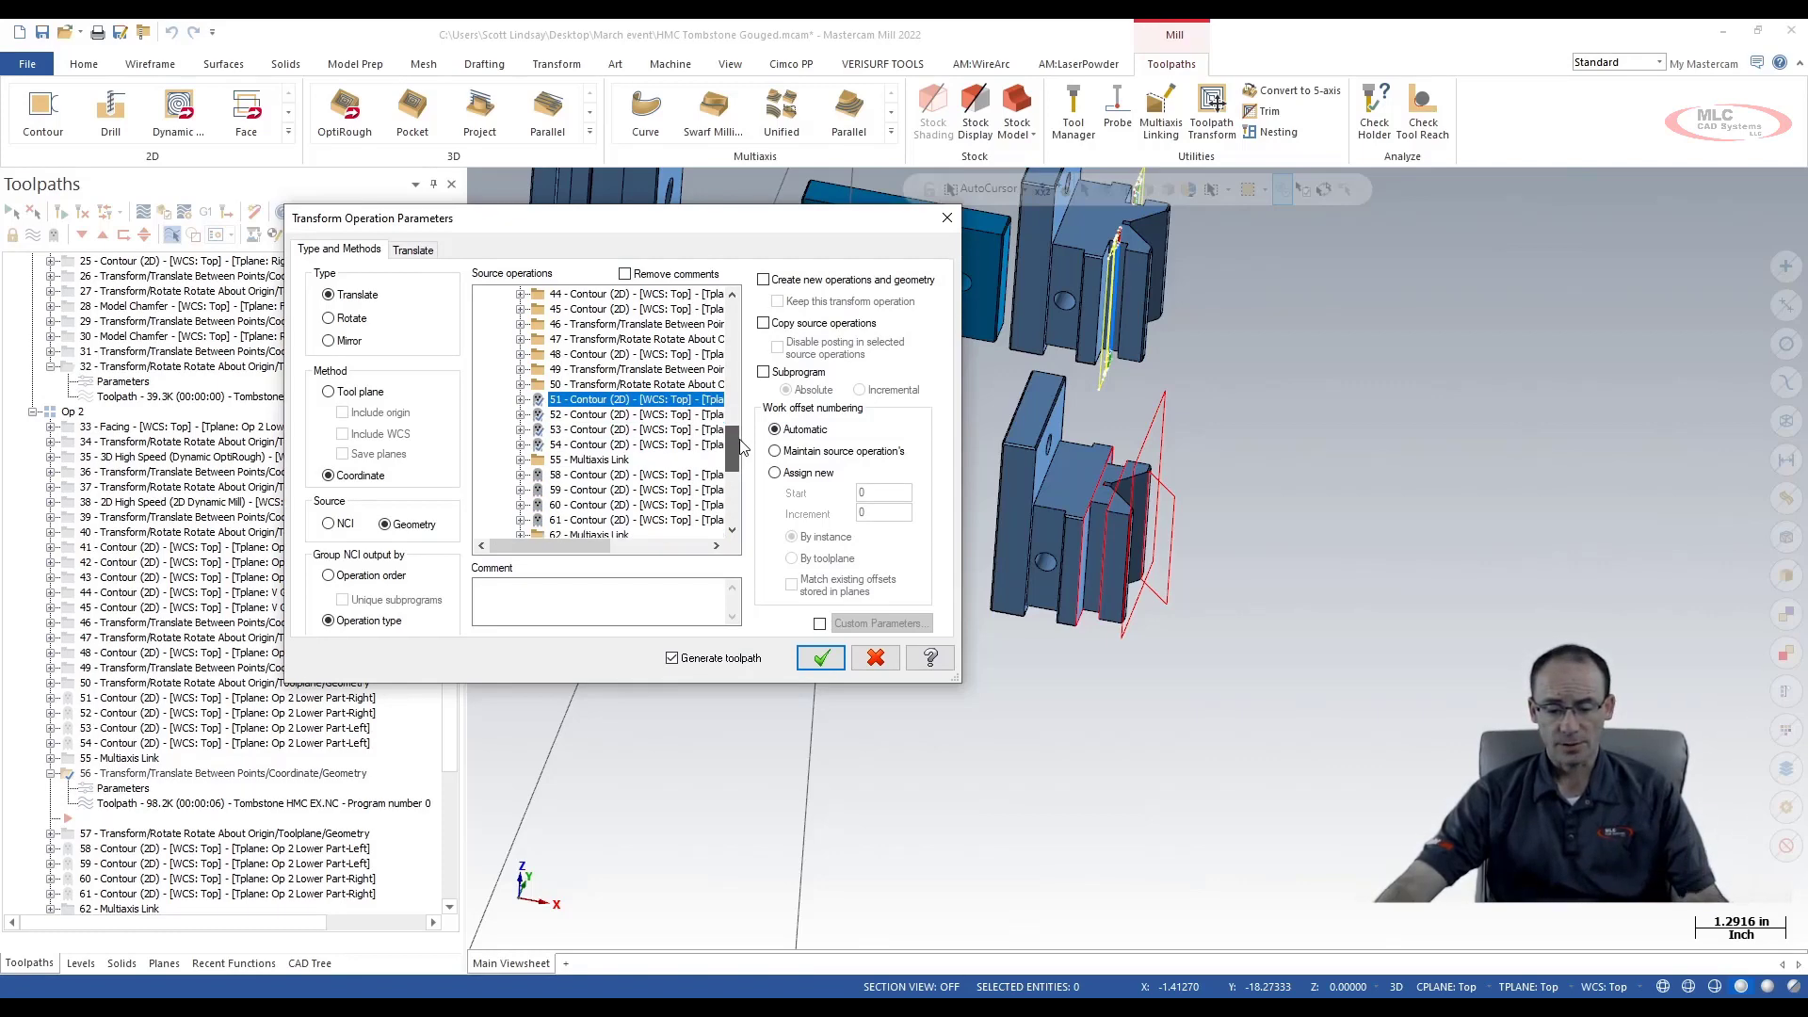
pyautogui.click(612, 459)
pyautogui.click(821, 657)
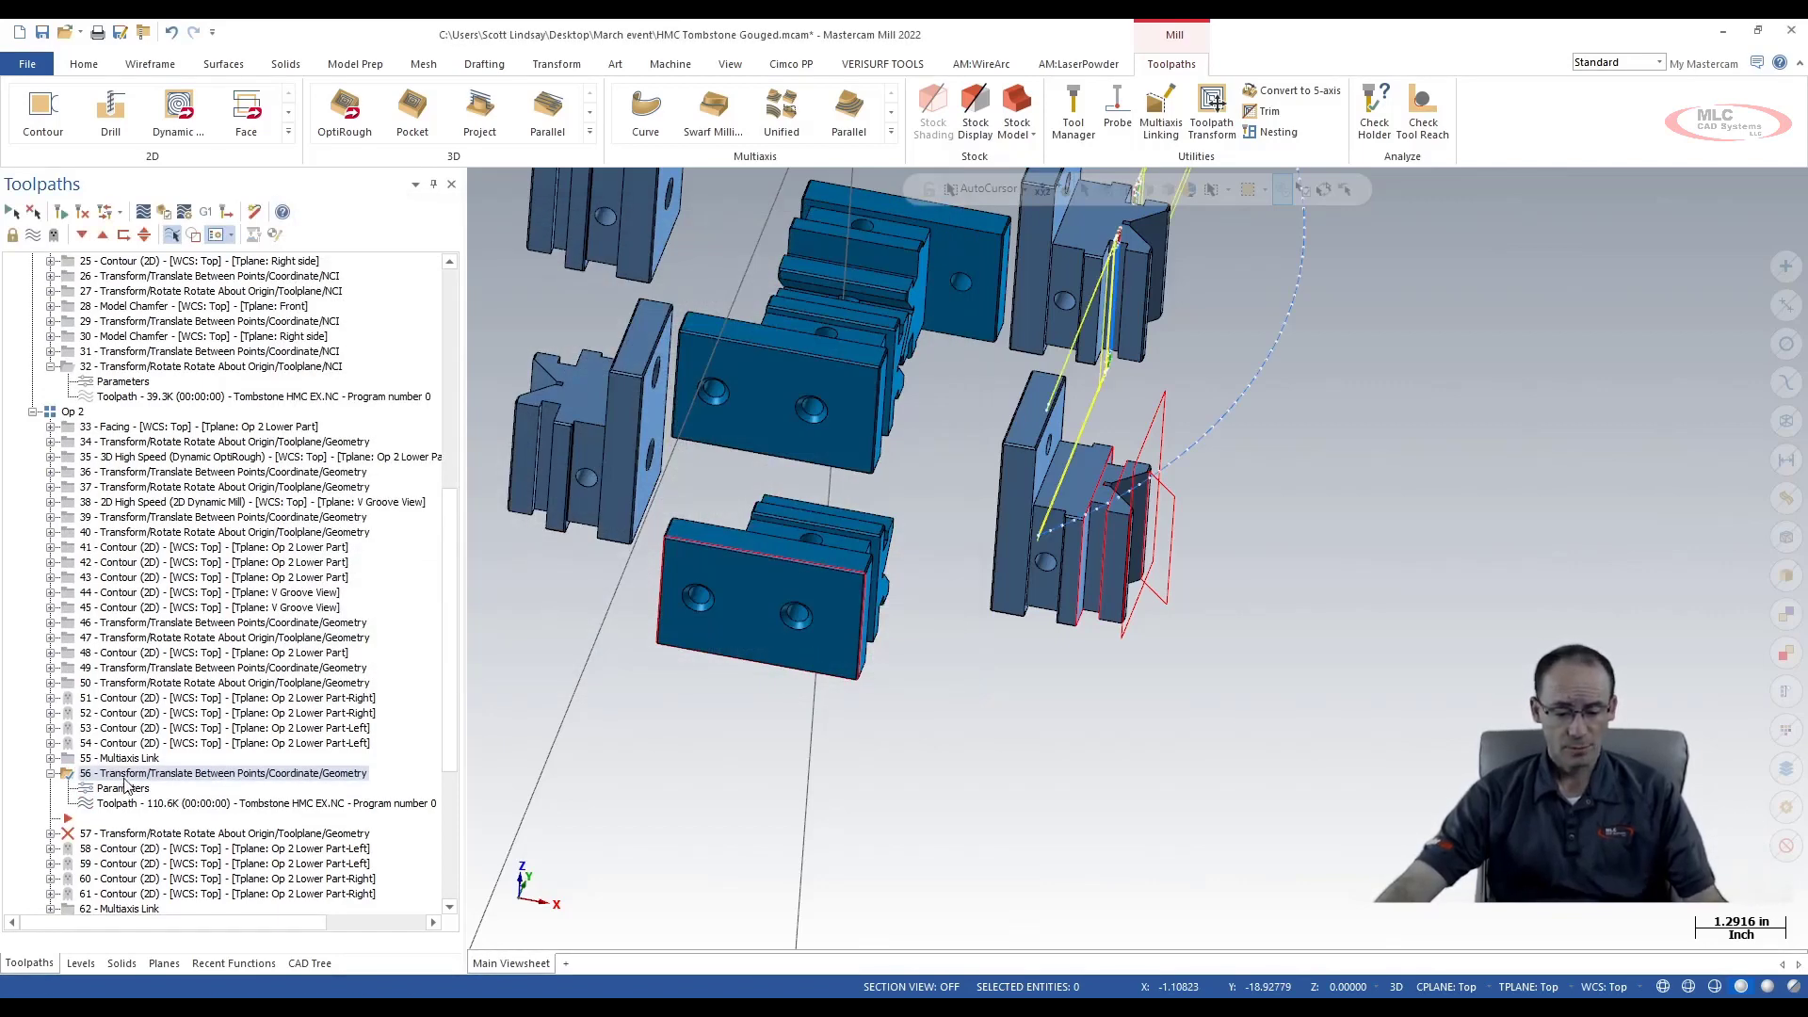
# Regenerate rotate transform operation 57 and the All Finished stock model, operation 77
pyautogui.click(131, 834)
pyautogui.click(61, 211)
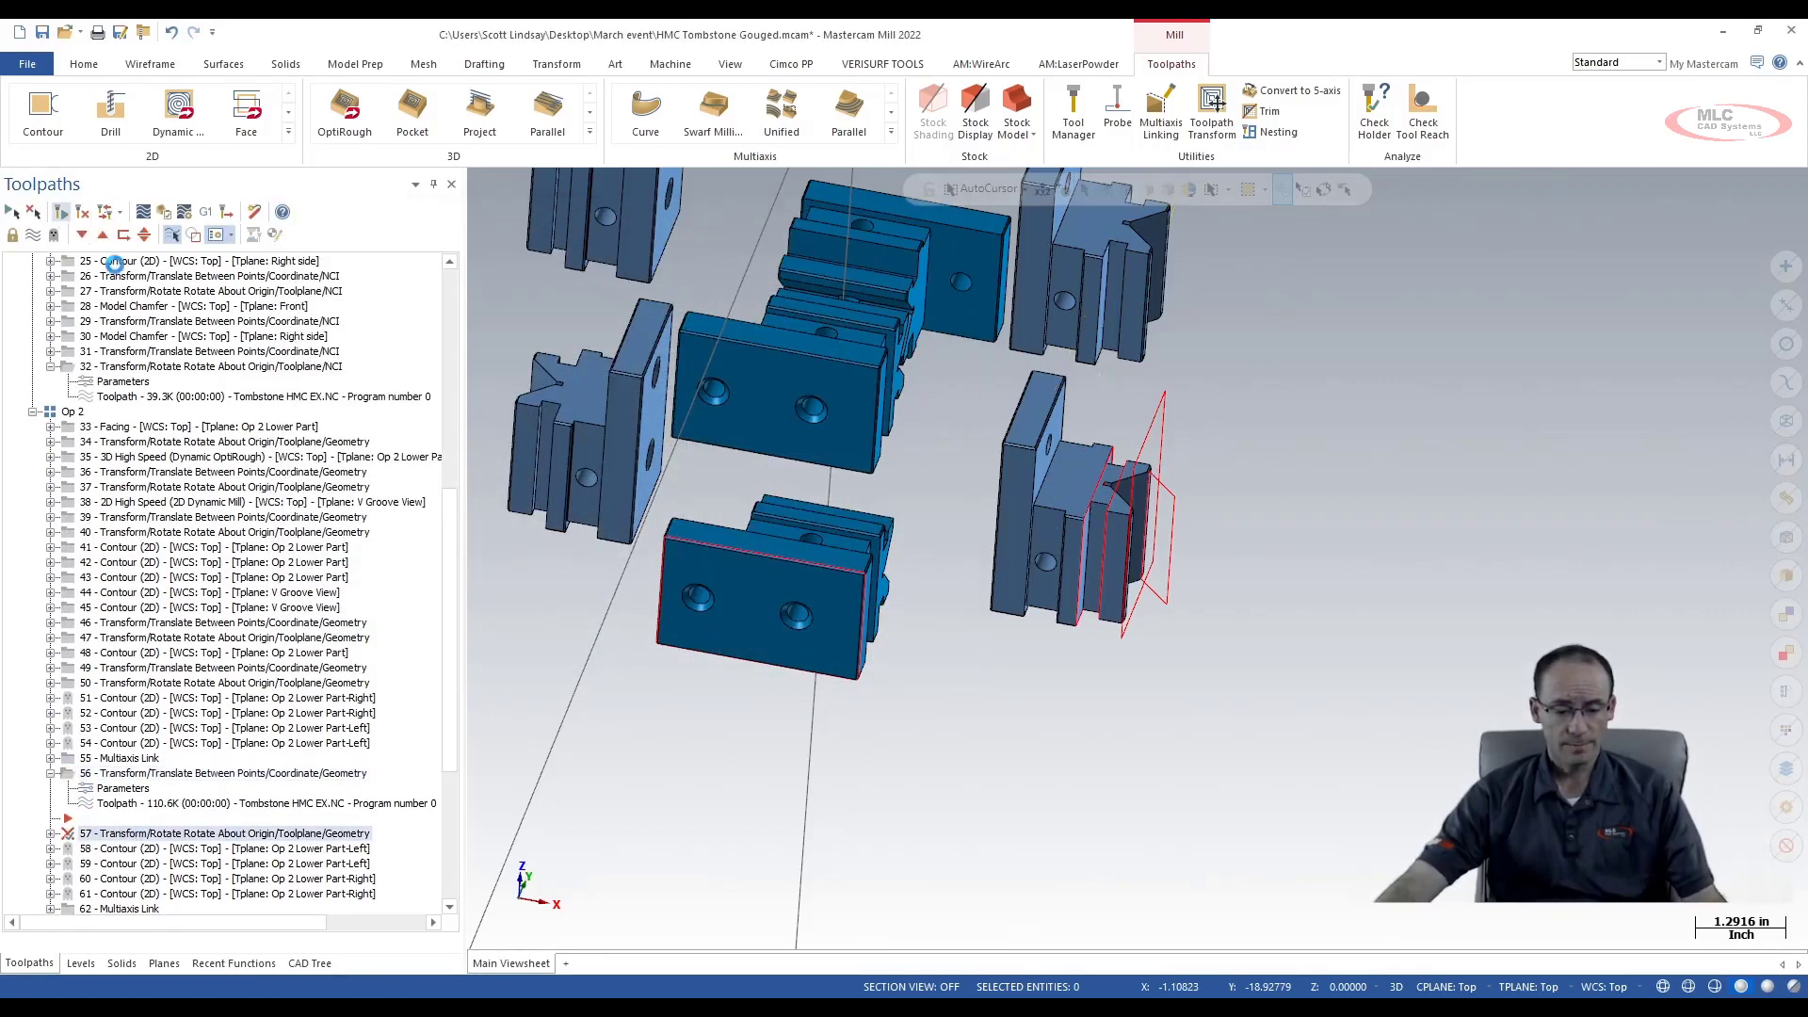
pyautogui.scroll(6, 181, 716)
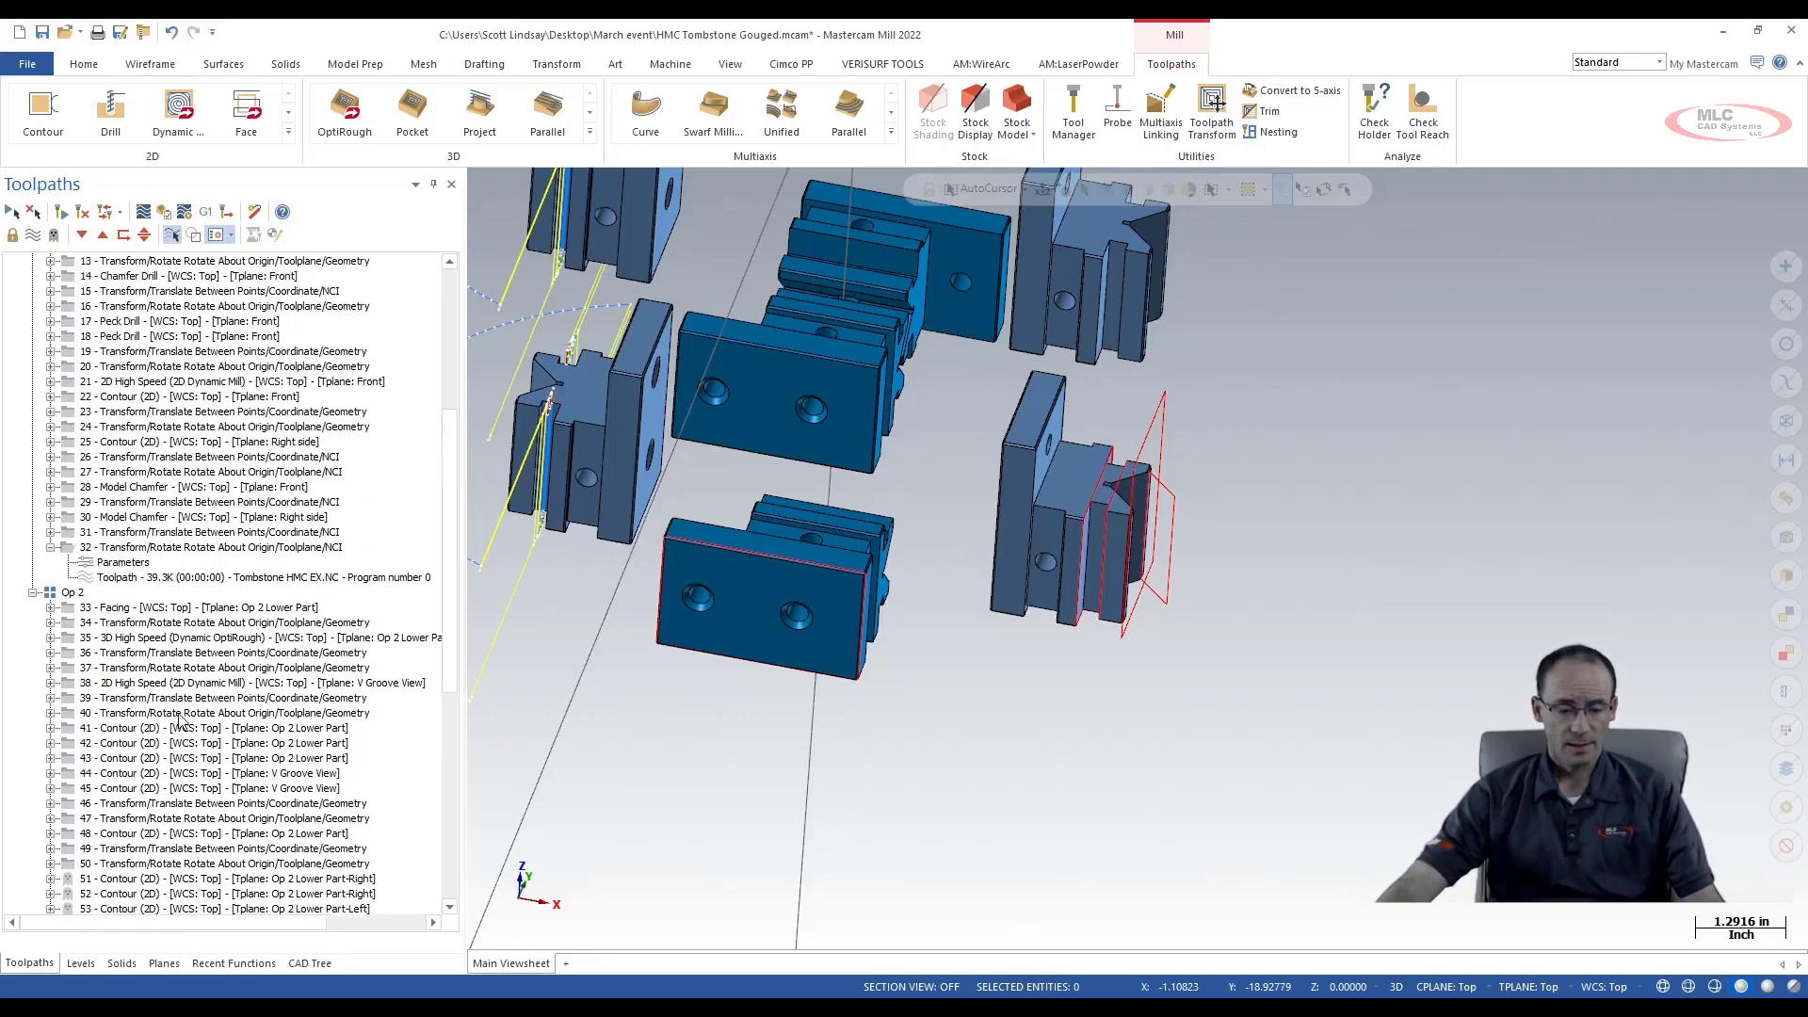
pyautogui.scroll(4, 181, 721)
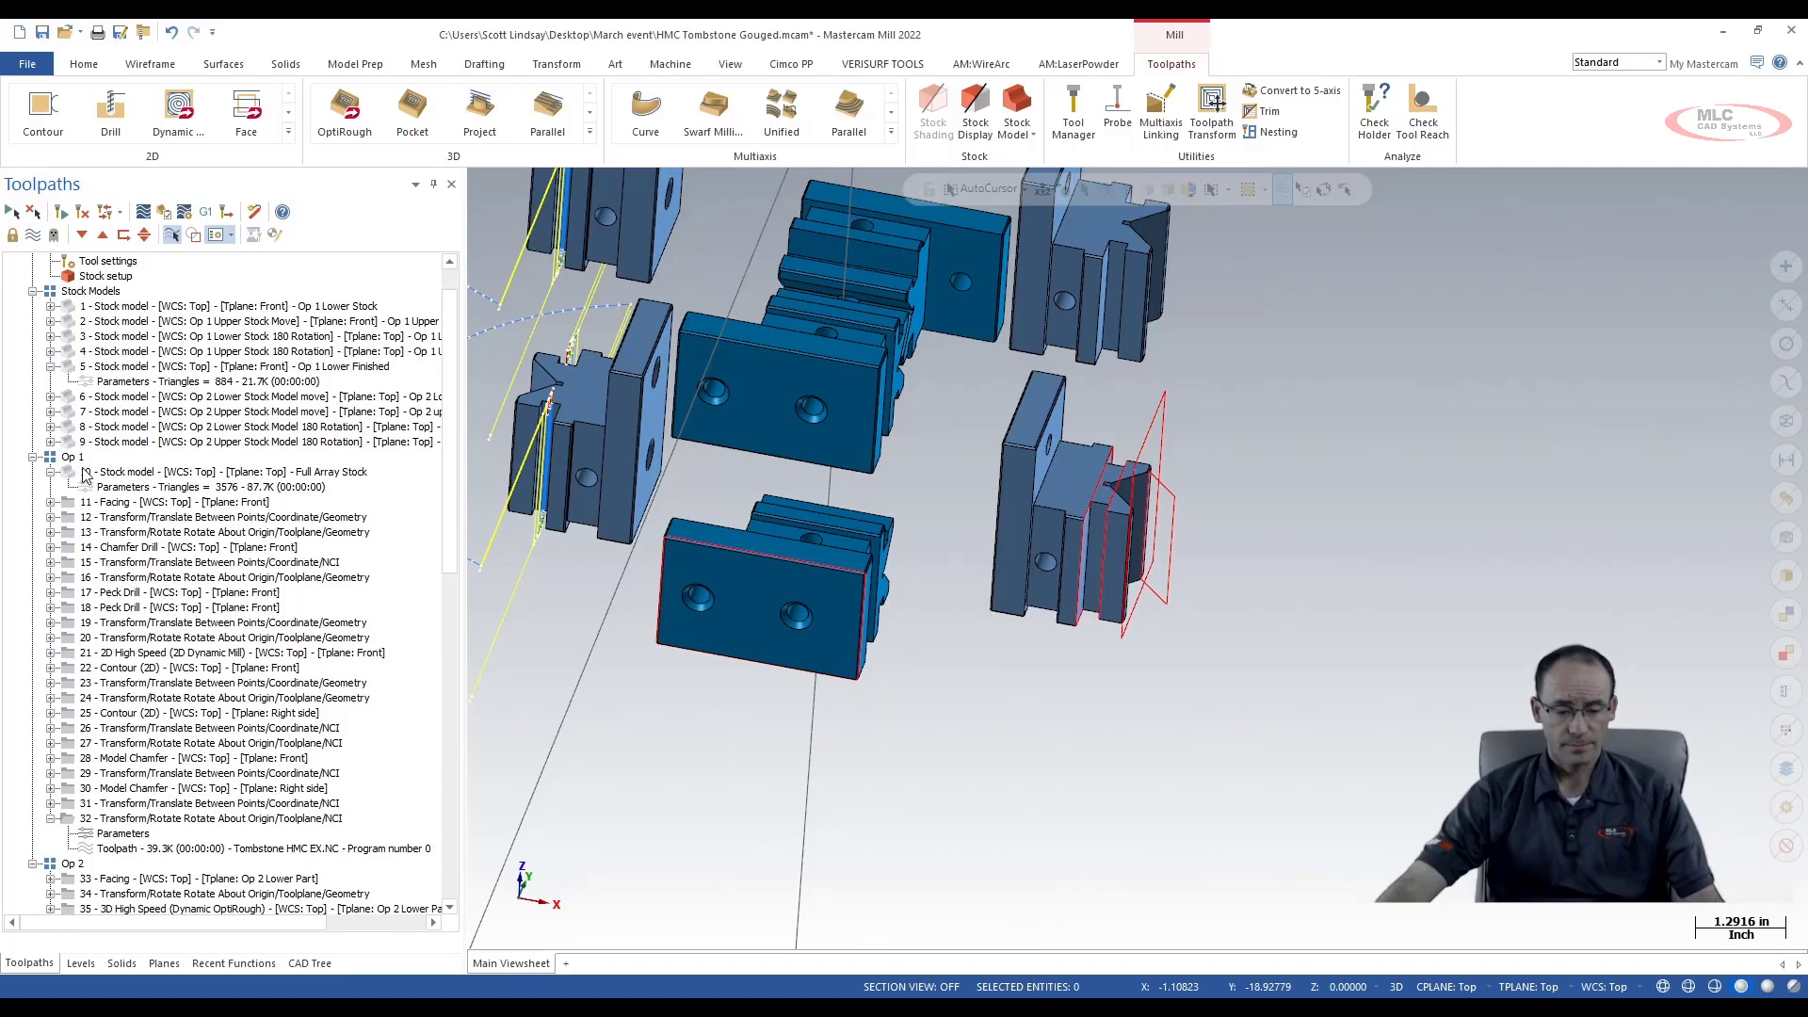
pyautogui.scroll(-16, 274, 718)
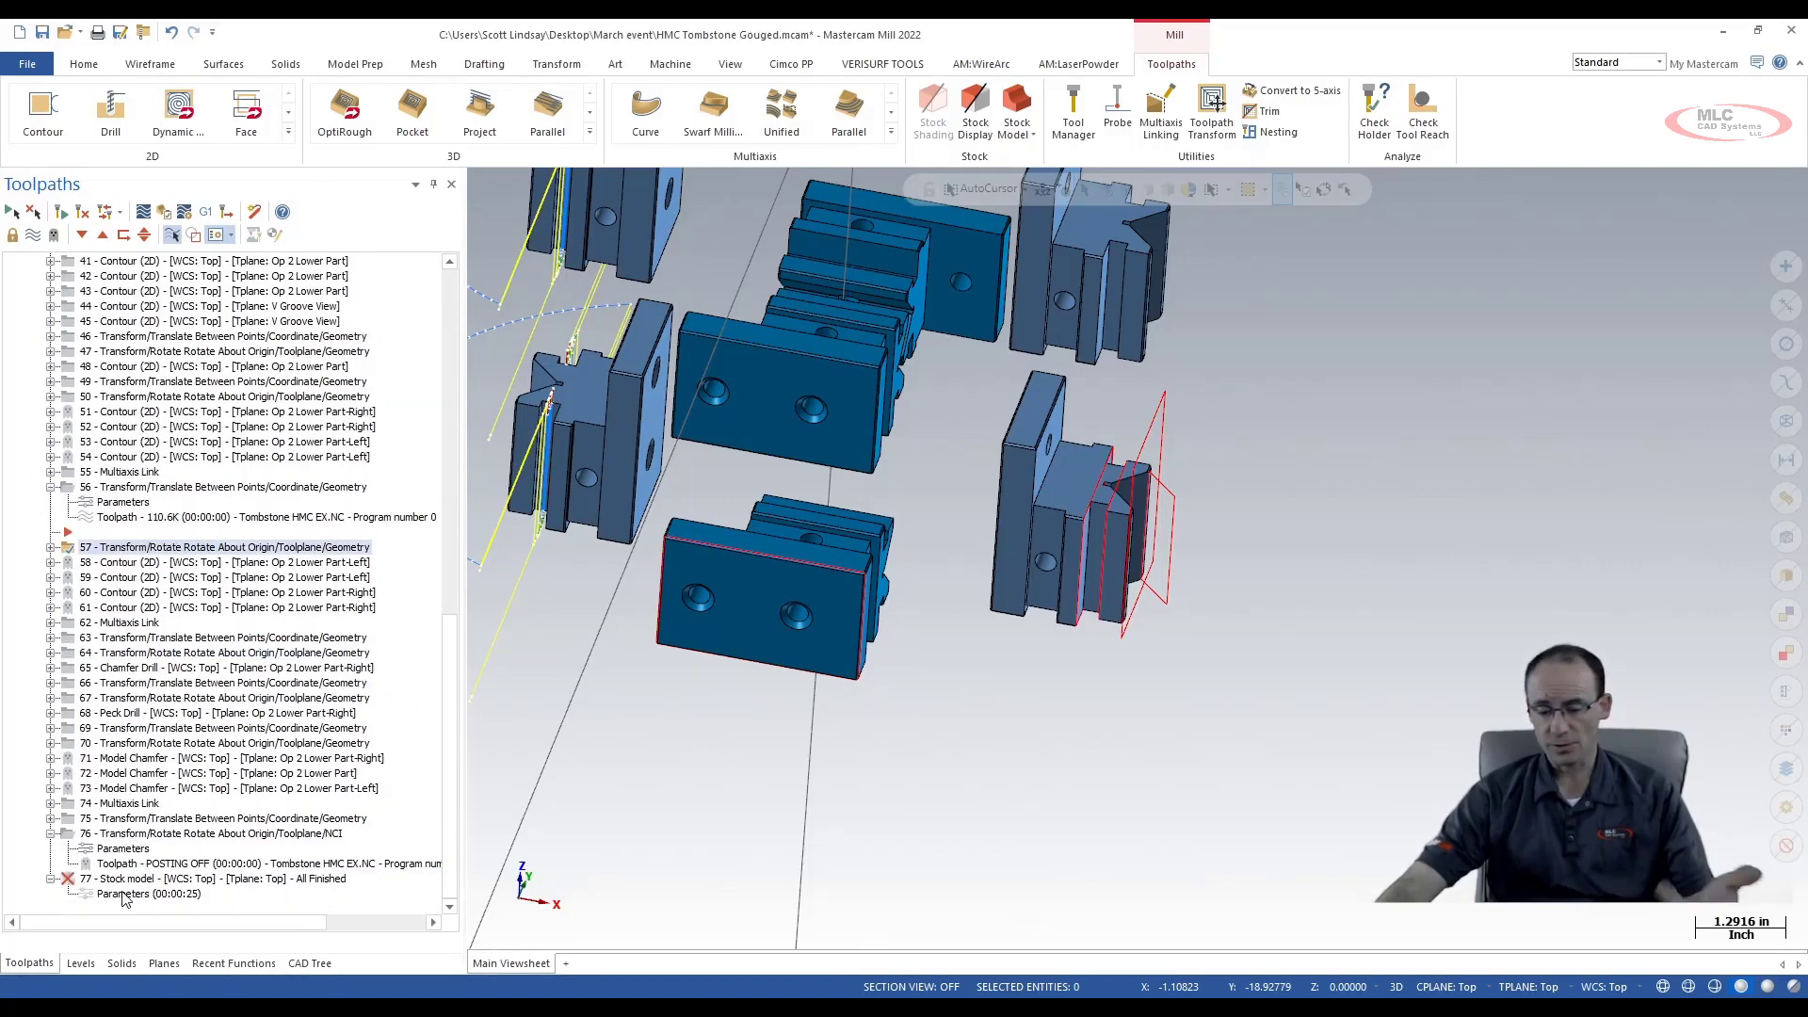
pyautogui.click(138, 881)
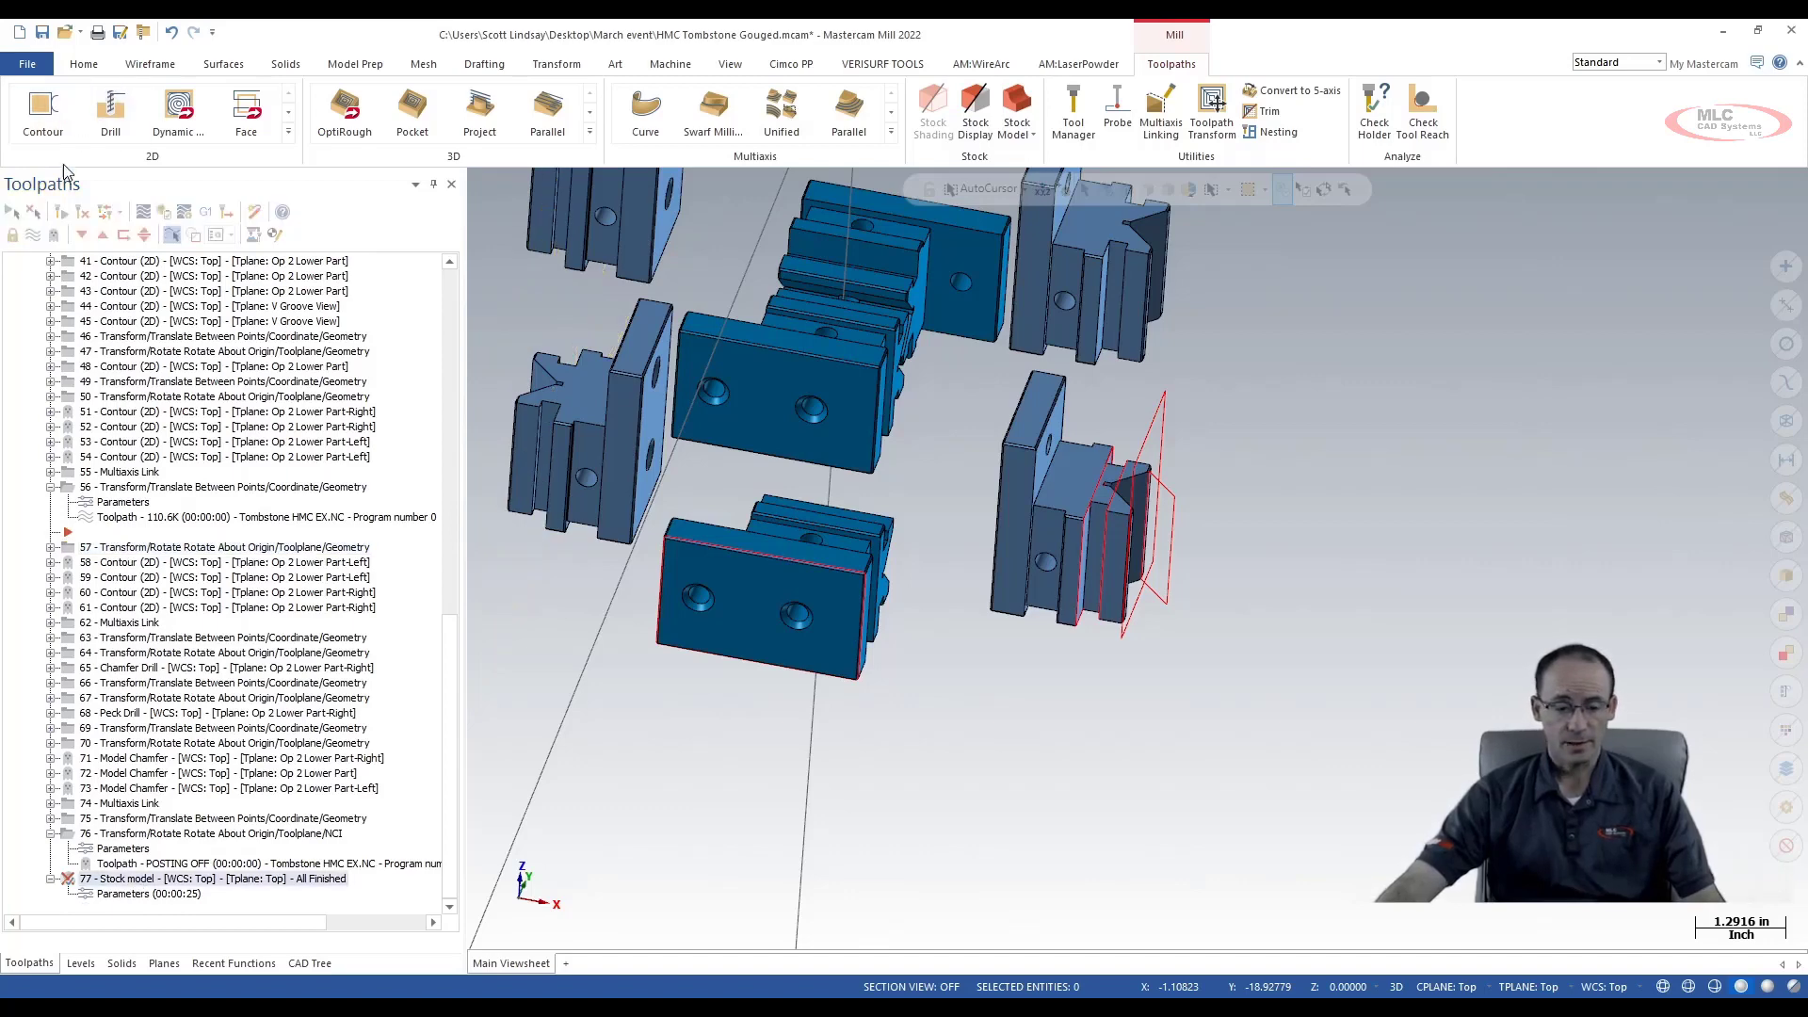
pyautogui.click(57, 219)
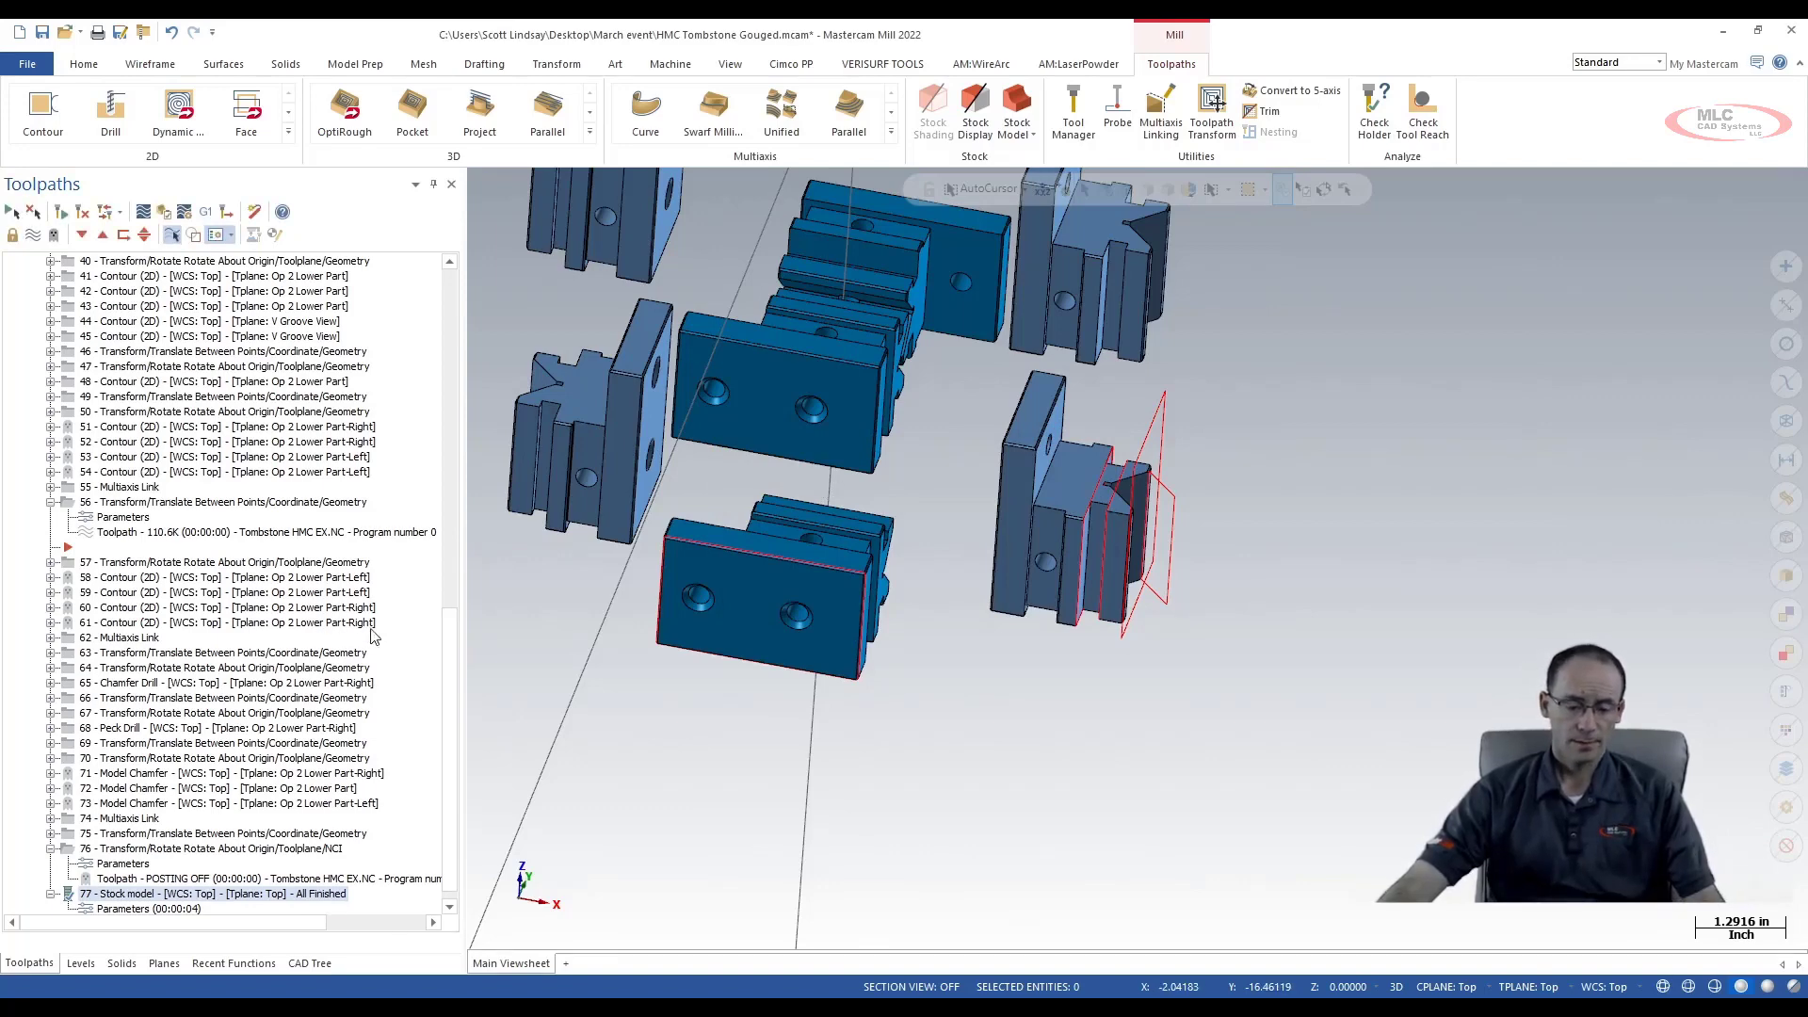
# Select the Op 1 and Op 2 toolpath groups together and launch Verify for their operations
pyautogui.moveTo(442, 643); pyautogui.dragTo(450, 402)
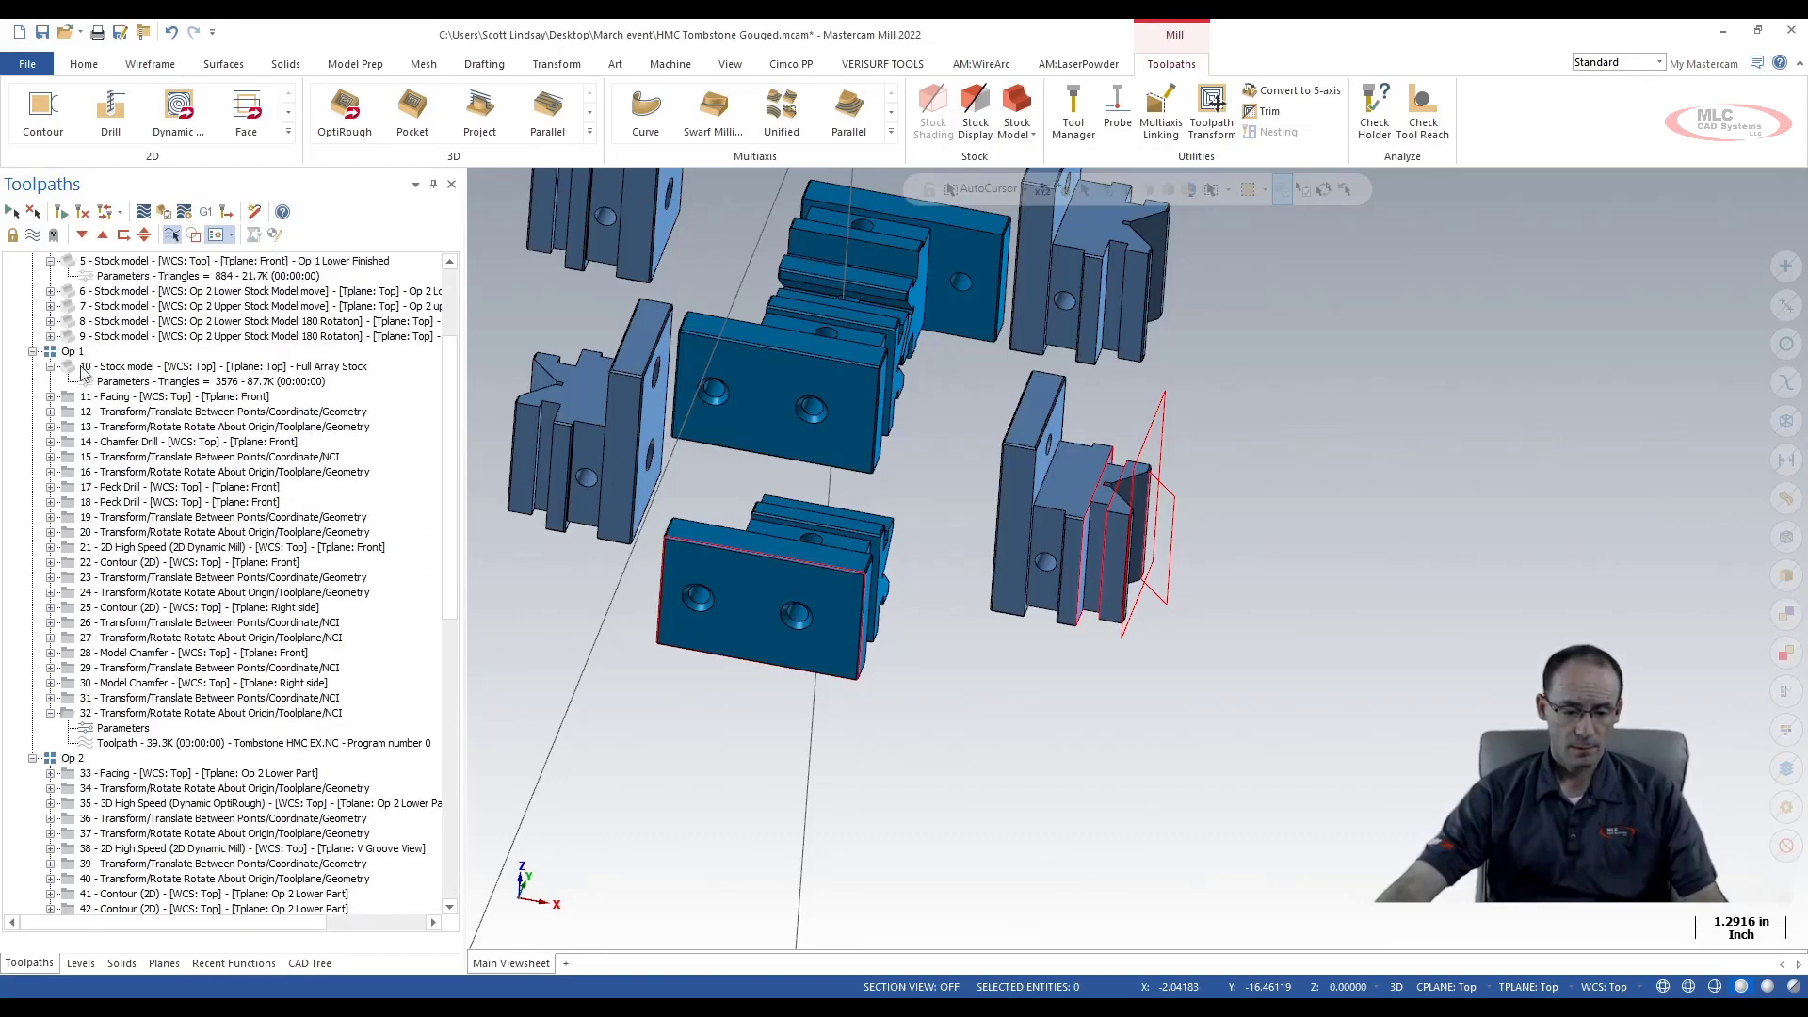
pyautogui.click(79, 352)
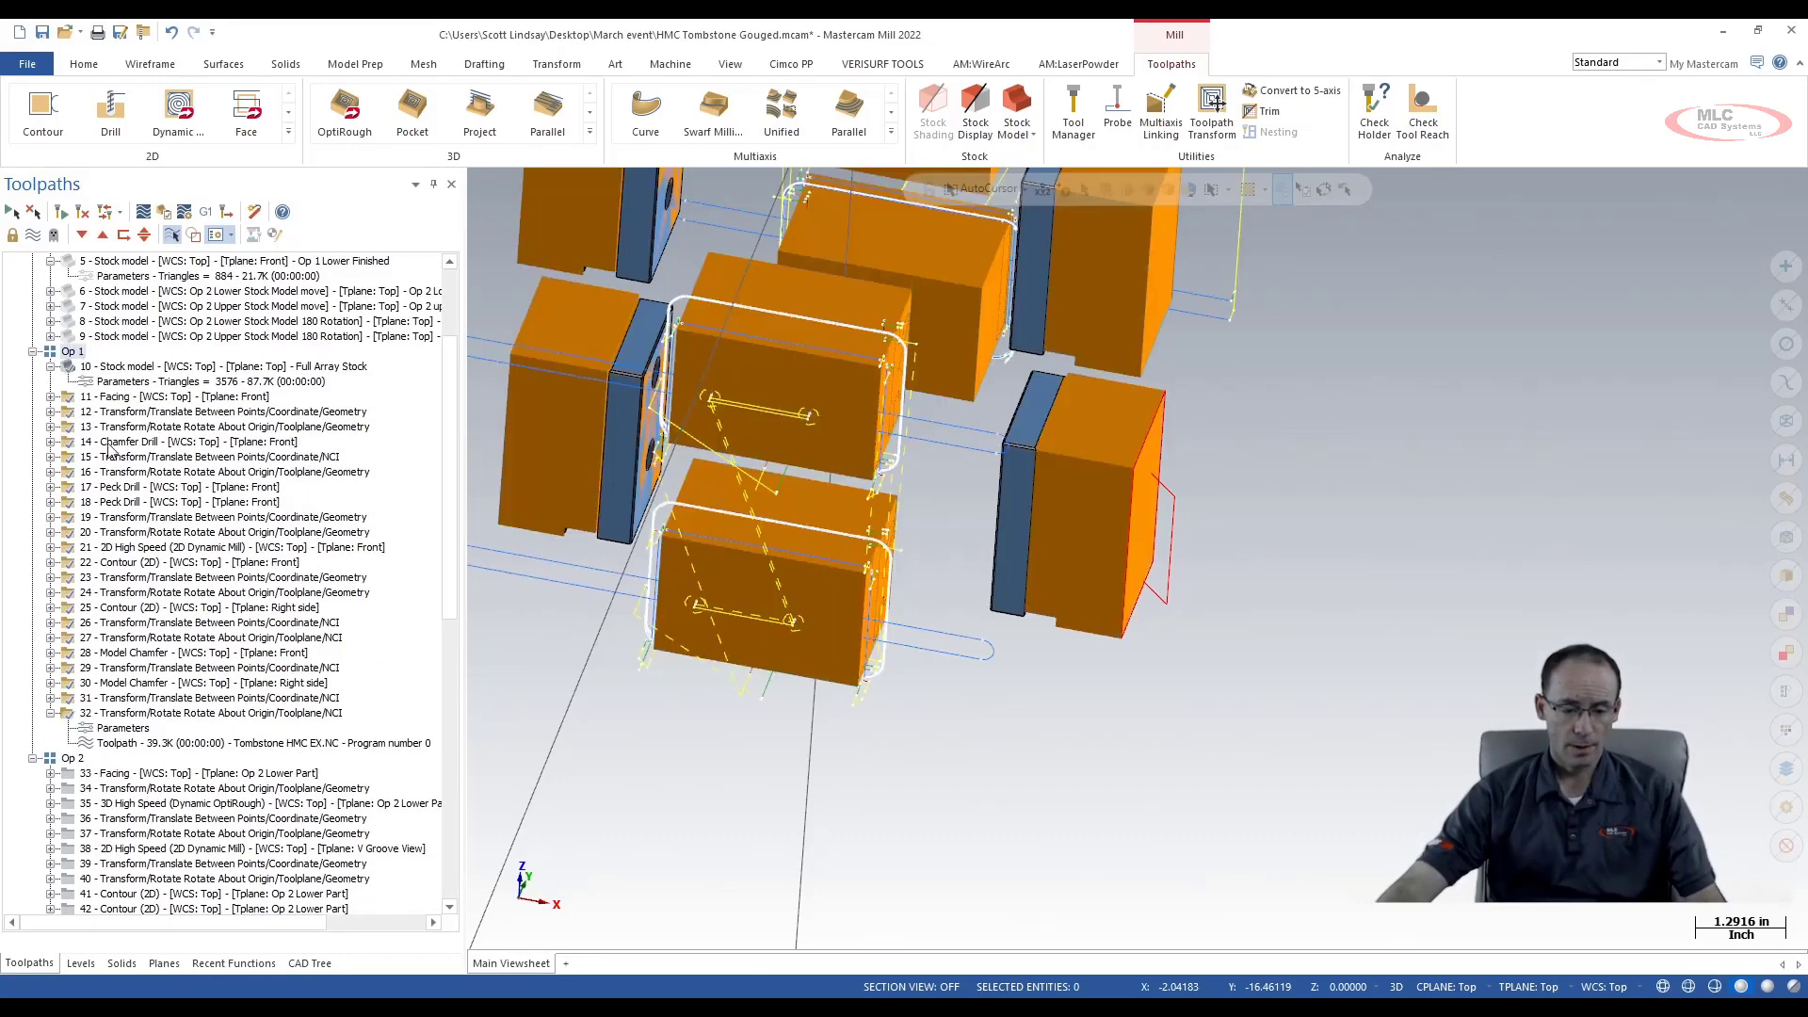
pyautogui.keyDown('ctrl'); pyautogui.click(75, 759); pyautogui.keyUp('ctrl')
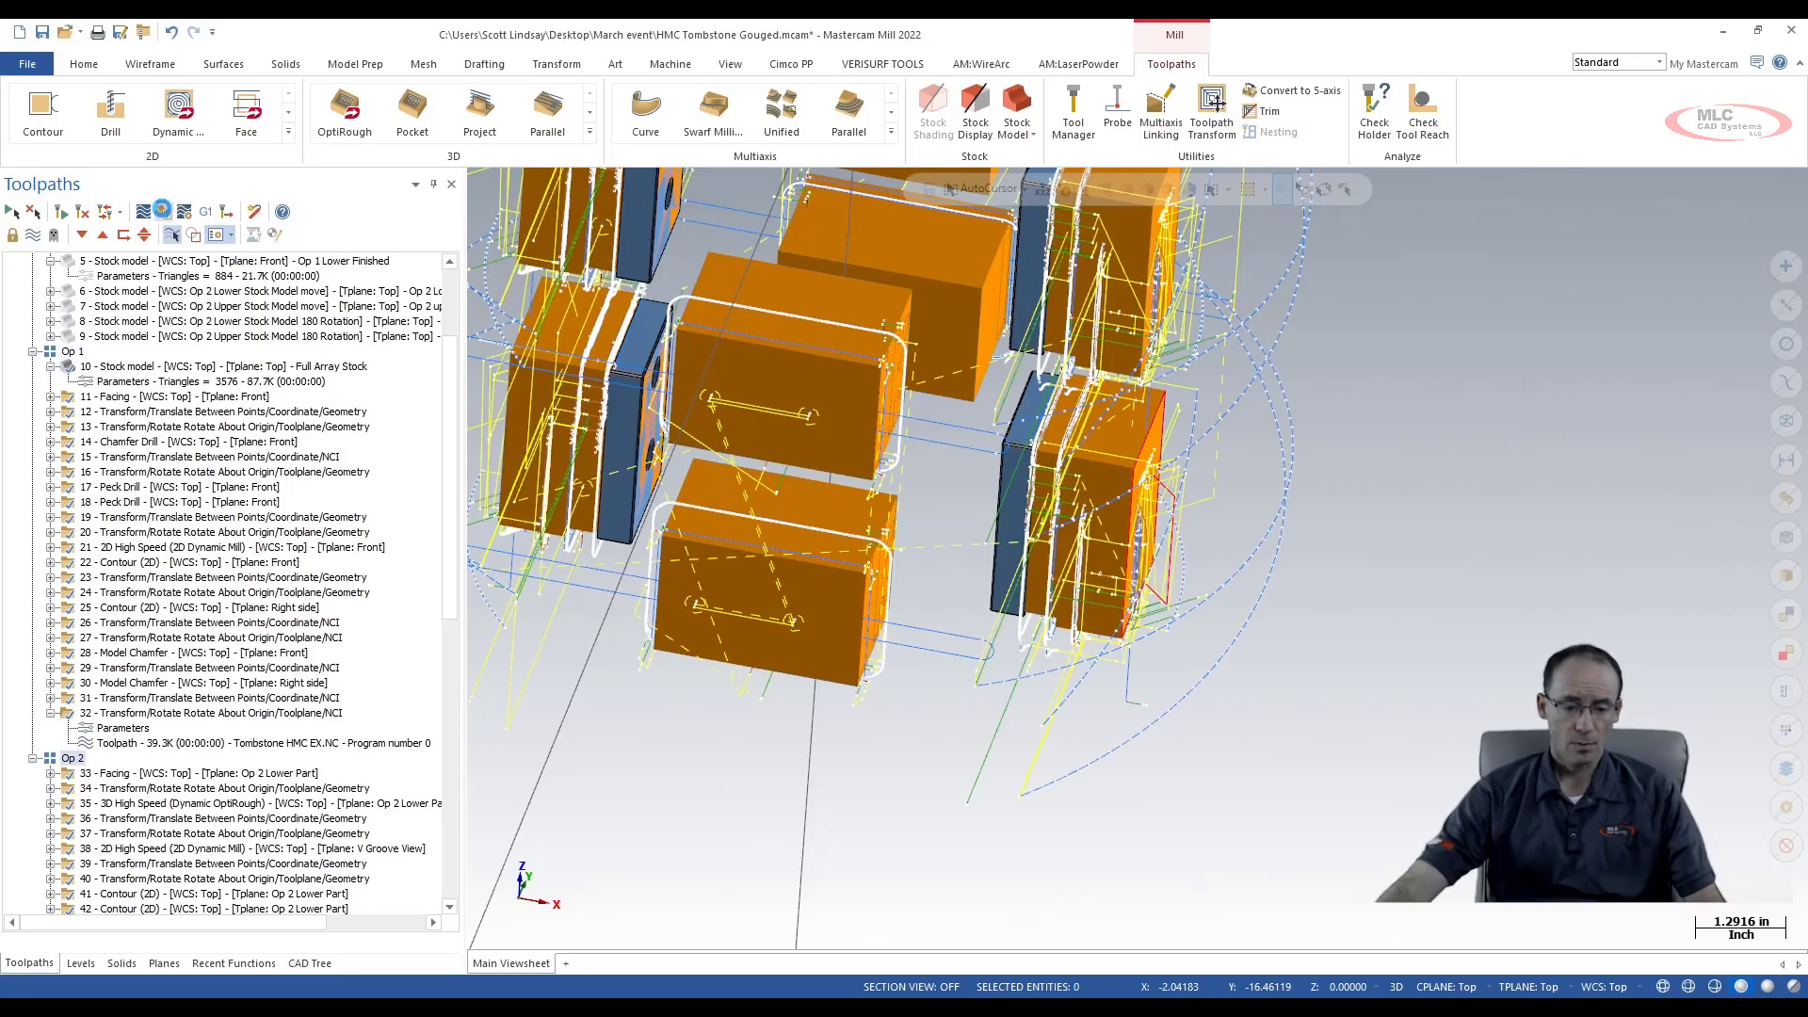
pyautogui.click(163, 212)
pyautogui.click(1030, 564)
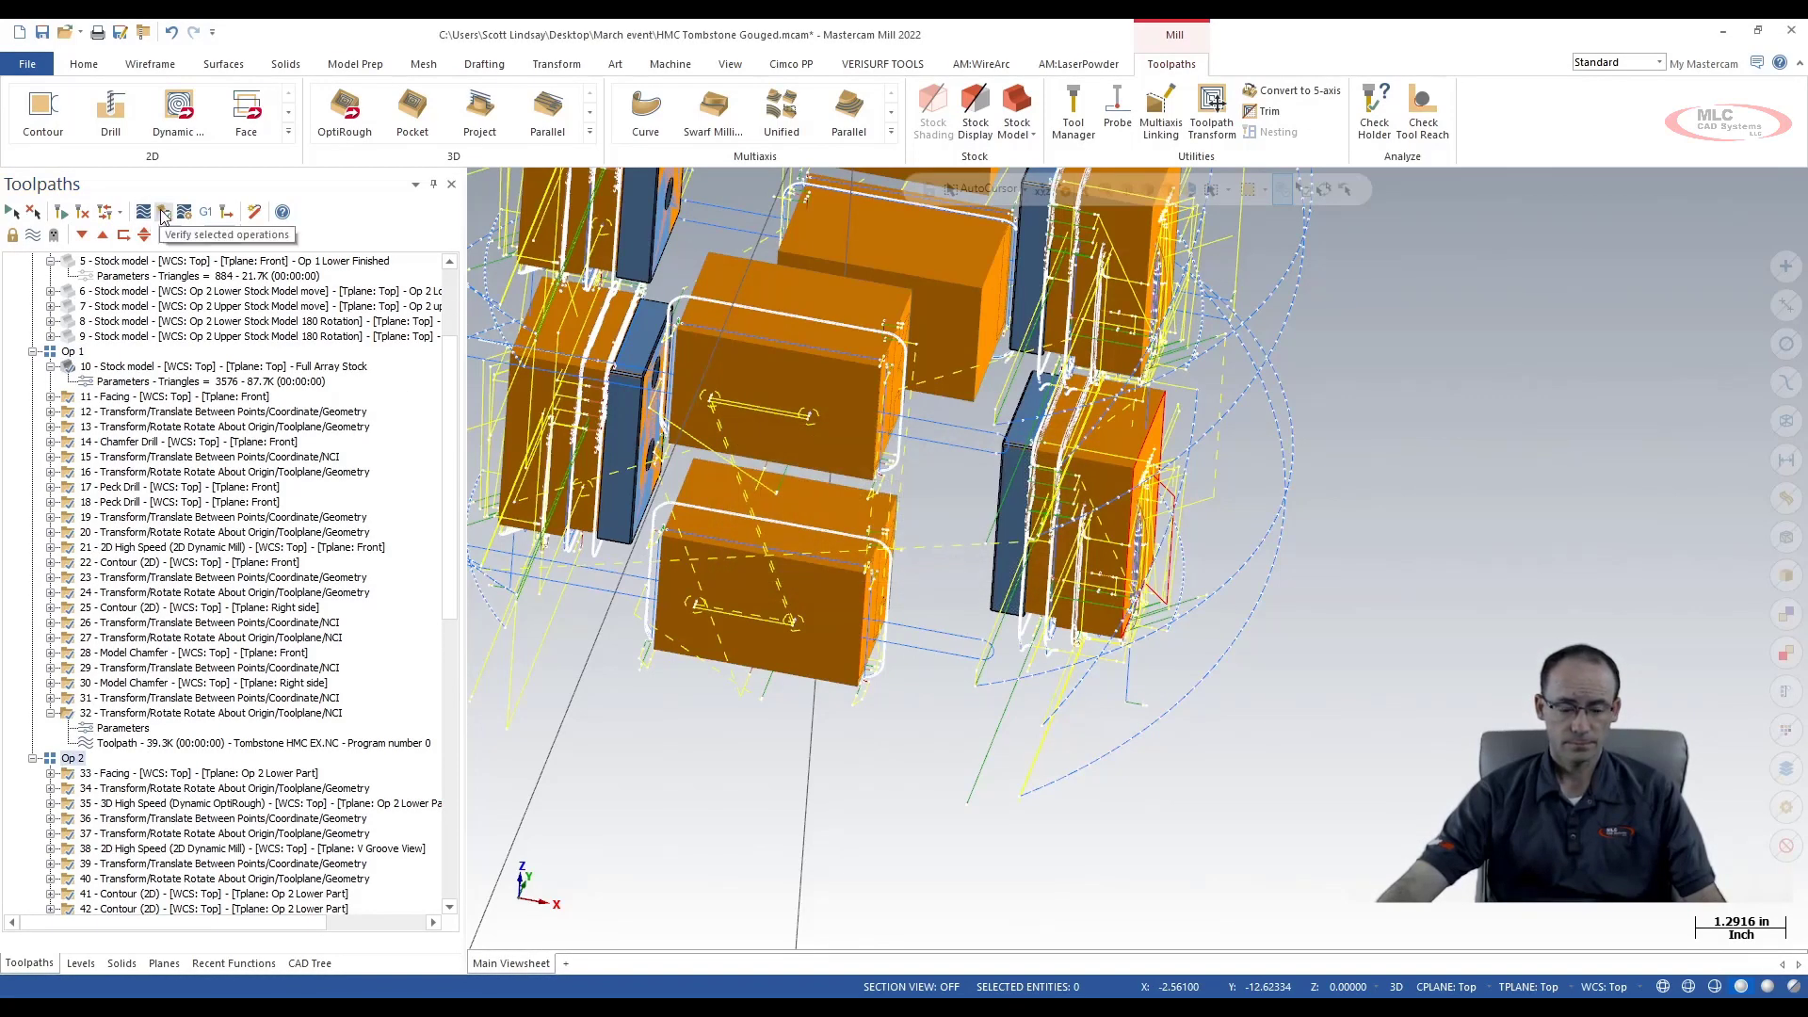
pyautogui.moveTo(452, 373); pyautogui.dragTo(451, 660)
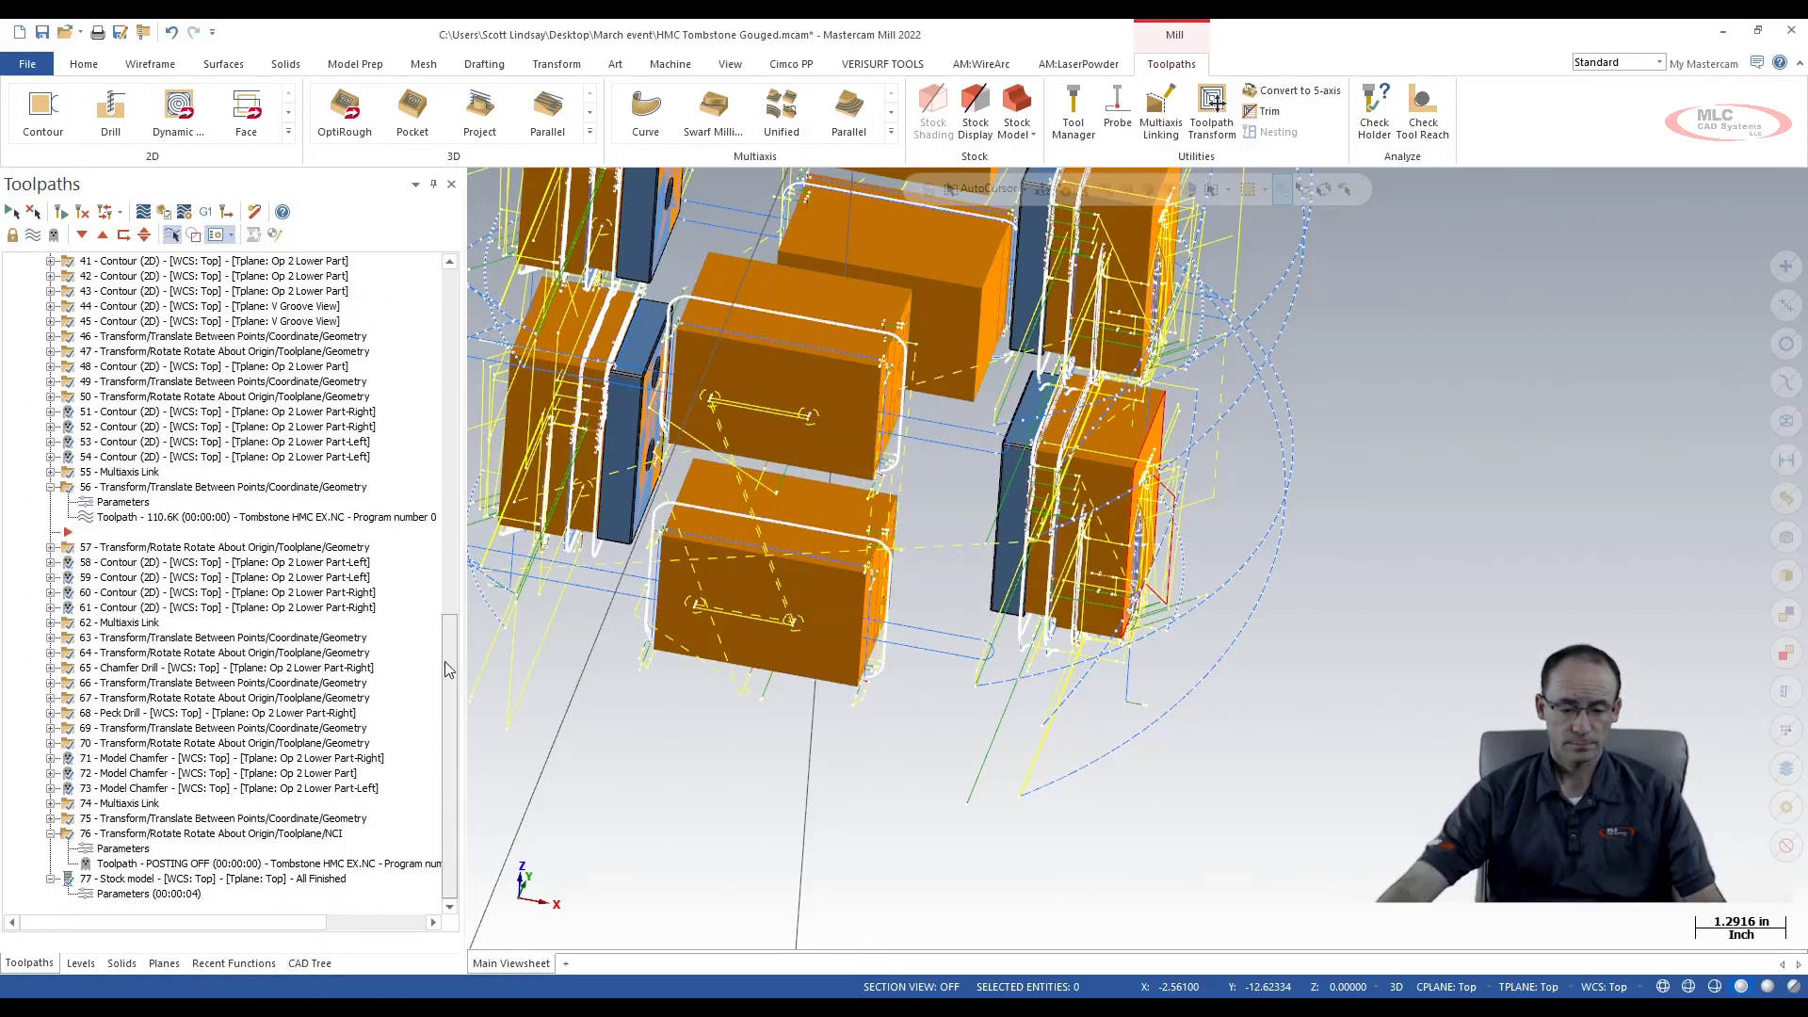
pyautogui.click(103, 882)
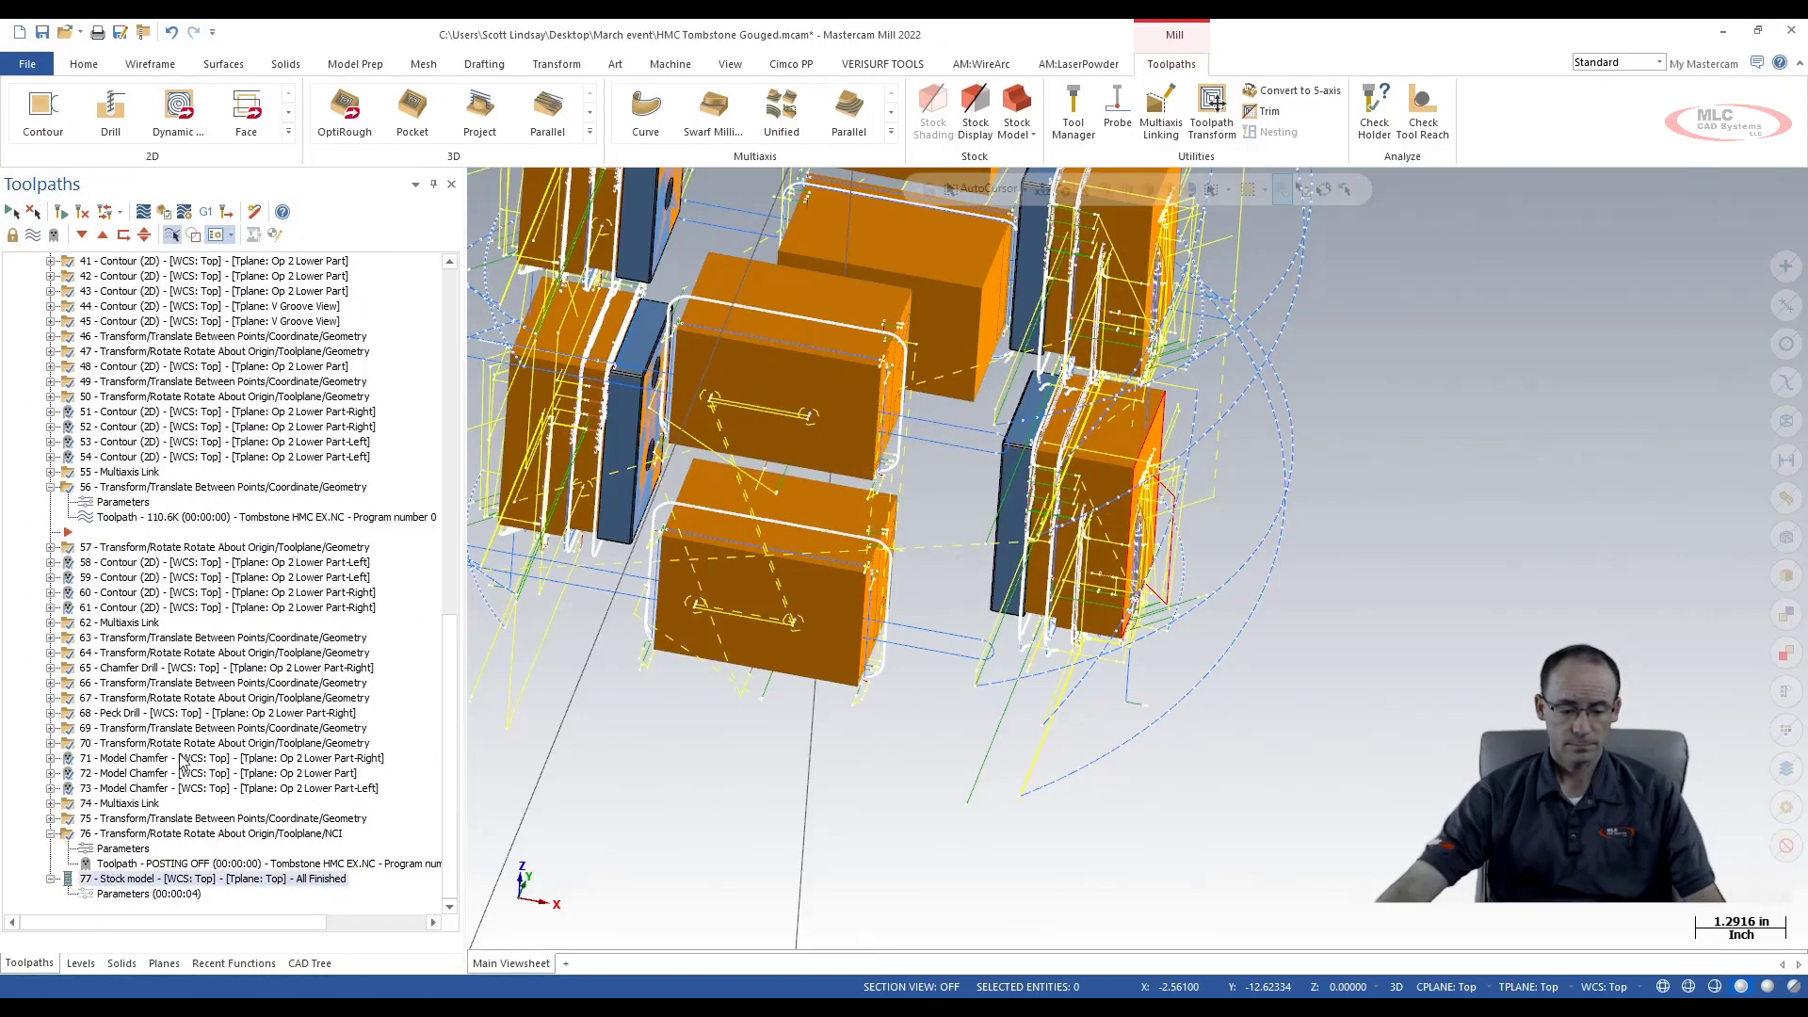
pyautogui.click(170, 235)
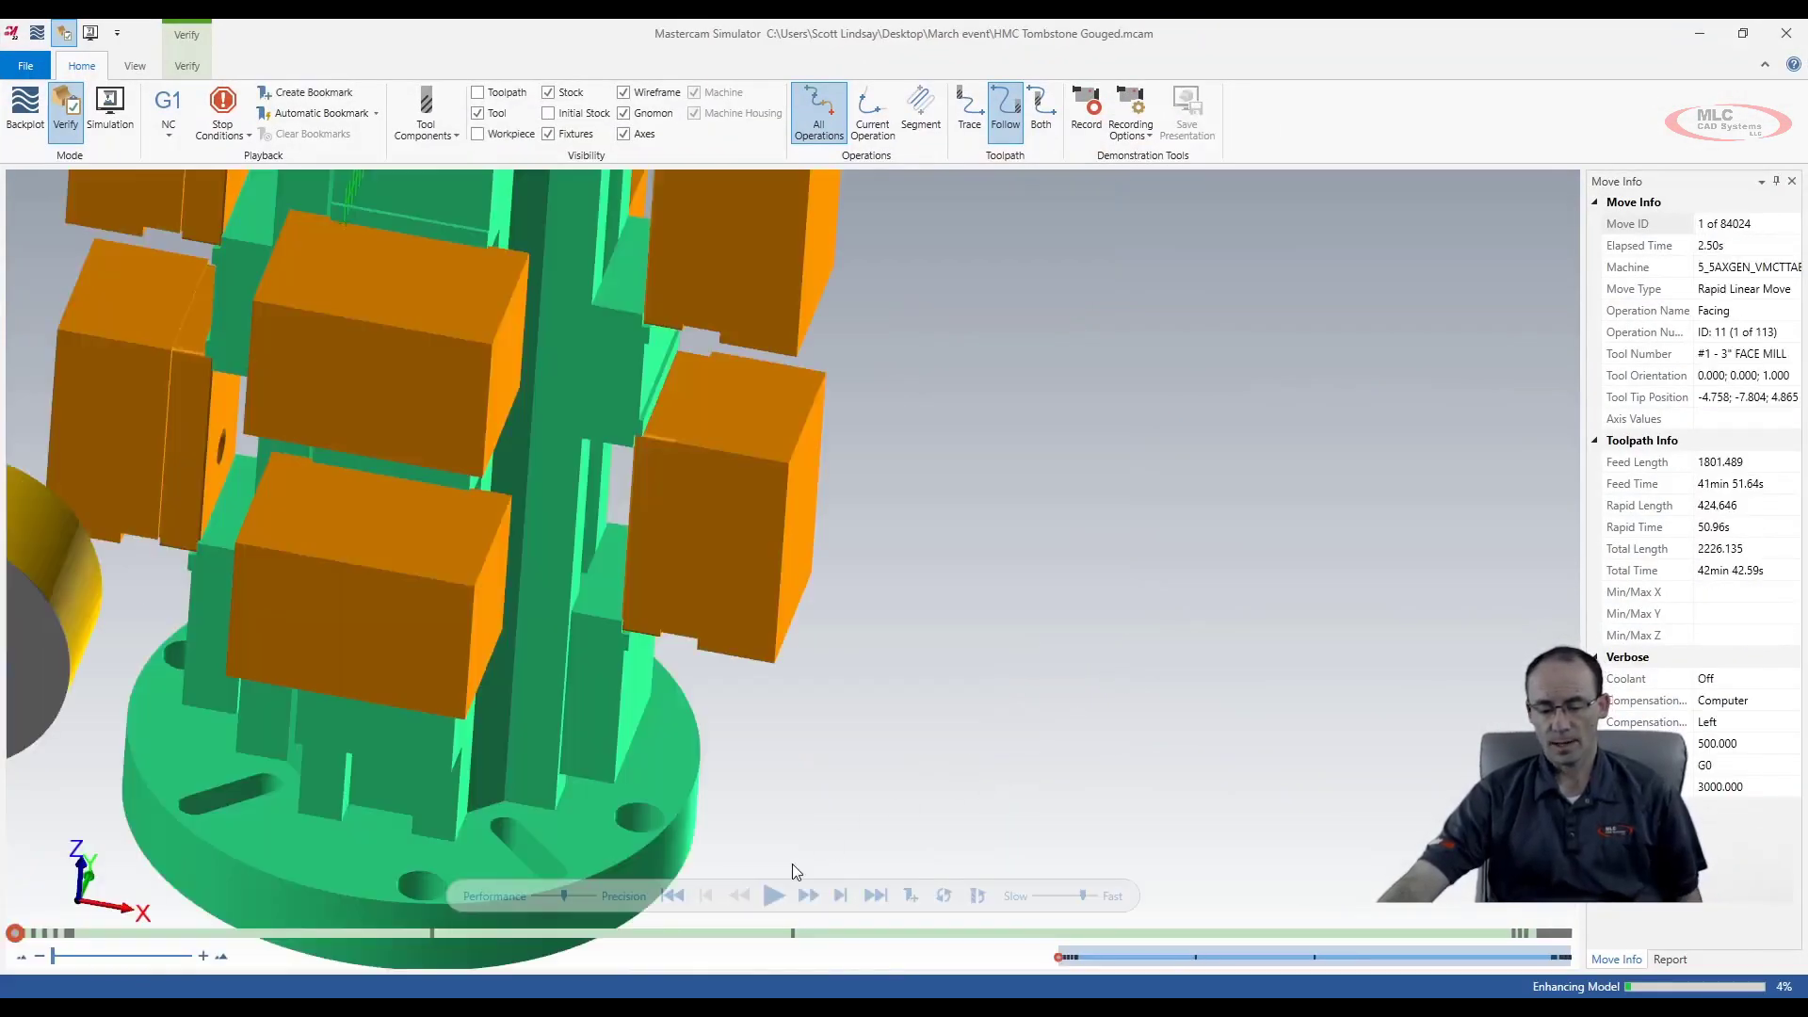
# Play the updated verification through to the end, inspect the finished parts on the tombstone, and minimize the simulator
pyautogui.click(774, 895)
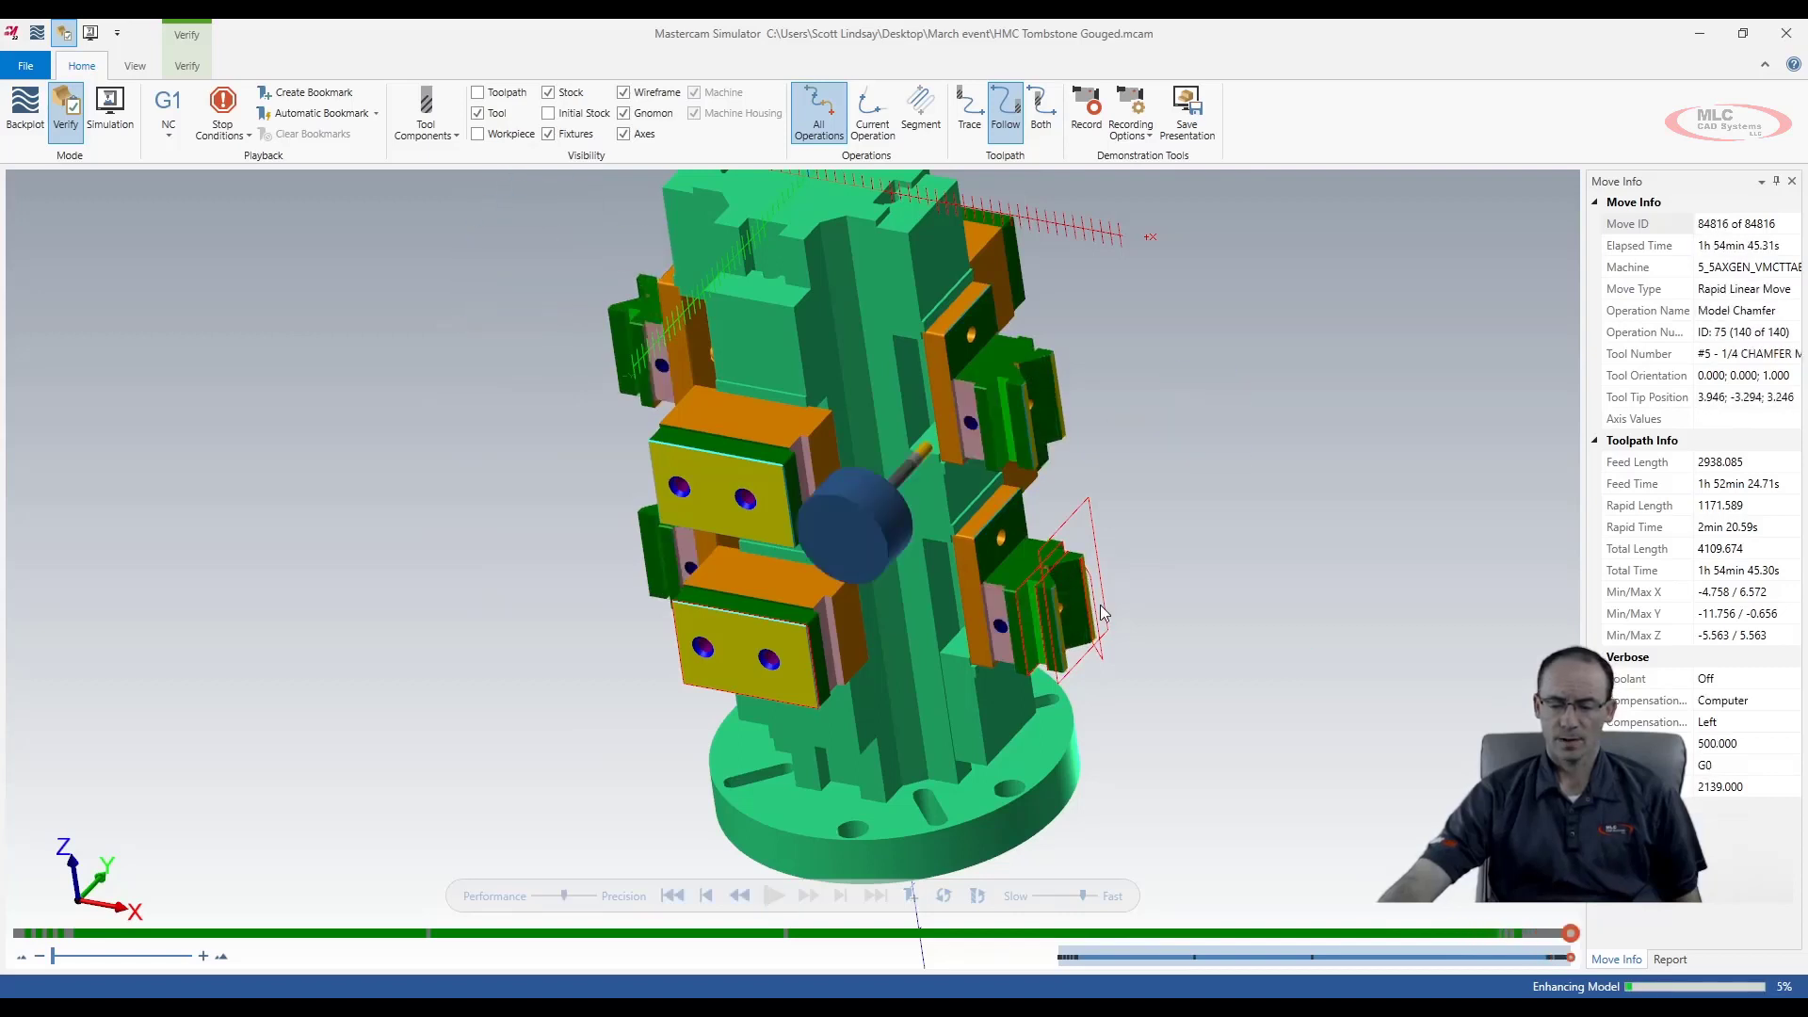
pyautogui.moveTo(1058, 575); pyautogui.dragTo(1026, 555, button='middle')
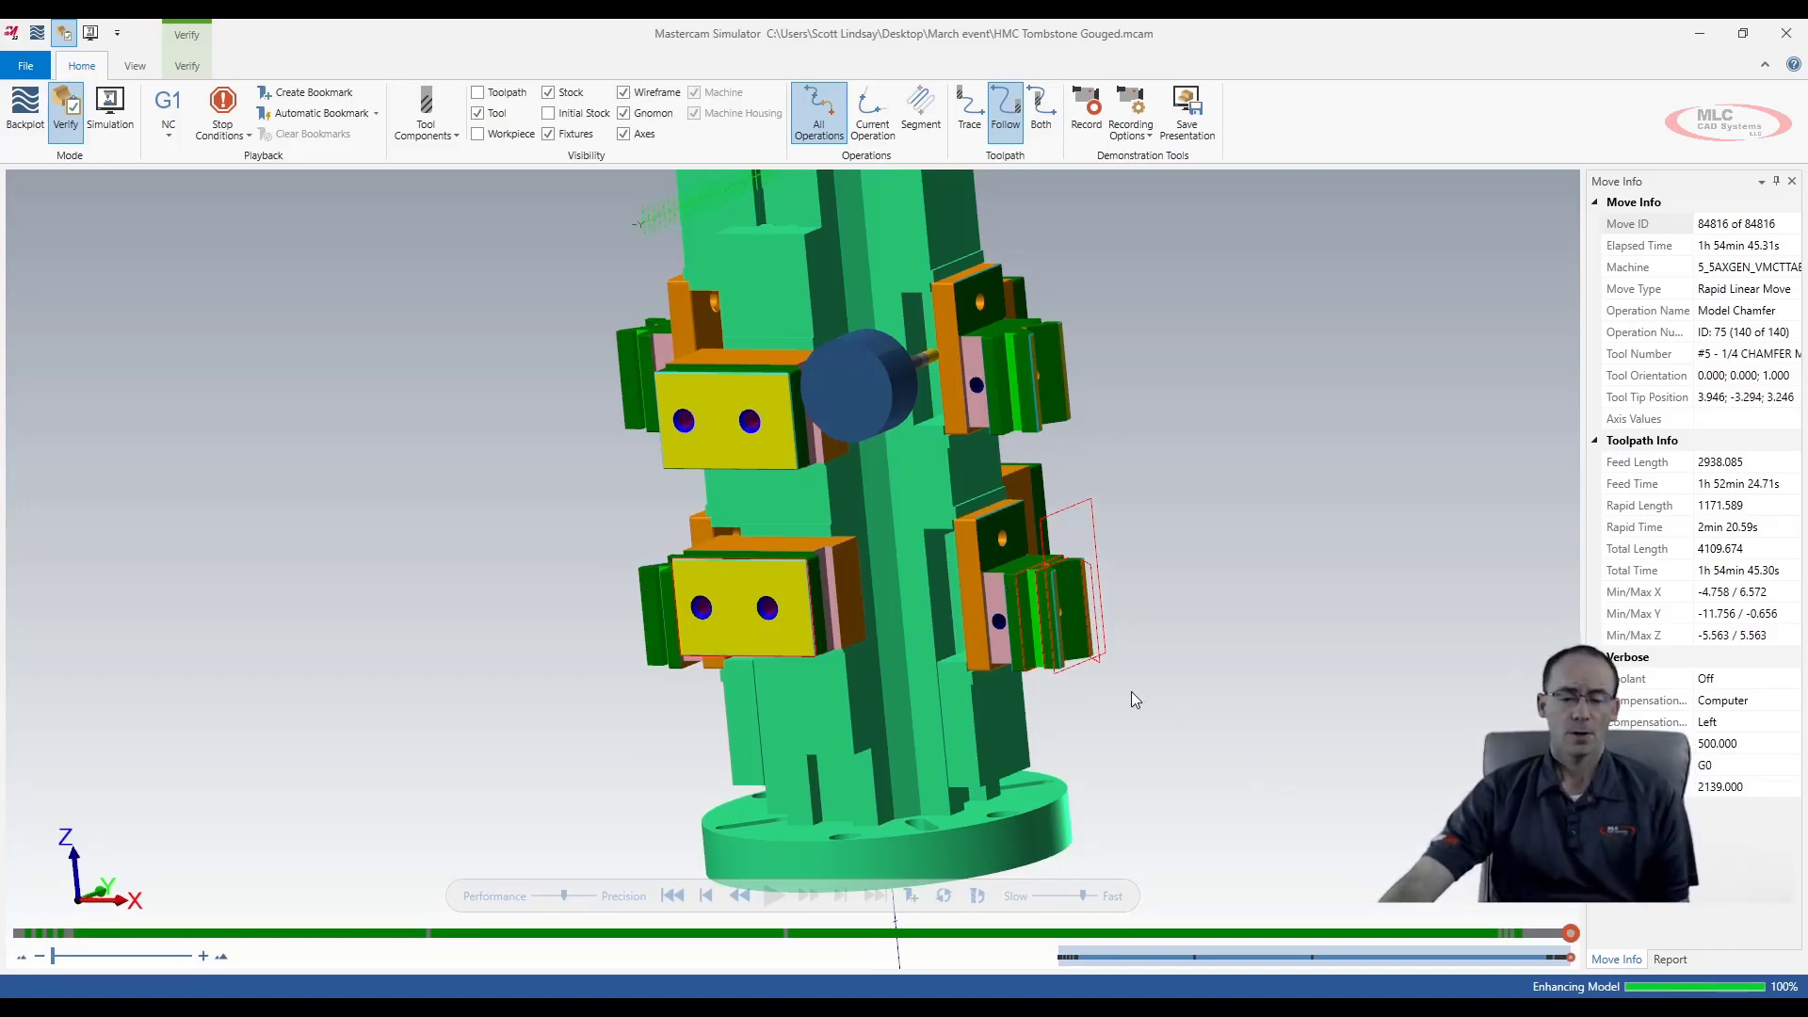
pyautogui.click(1701, 38)
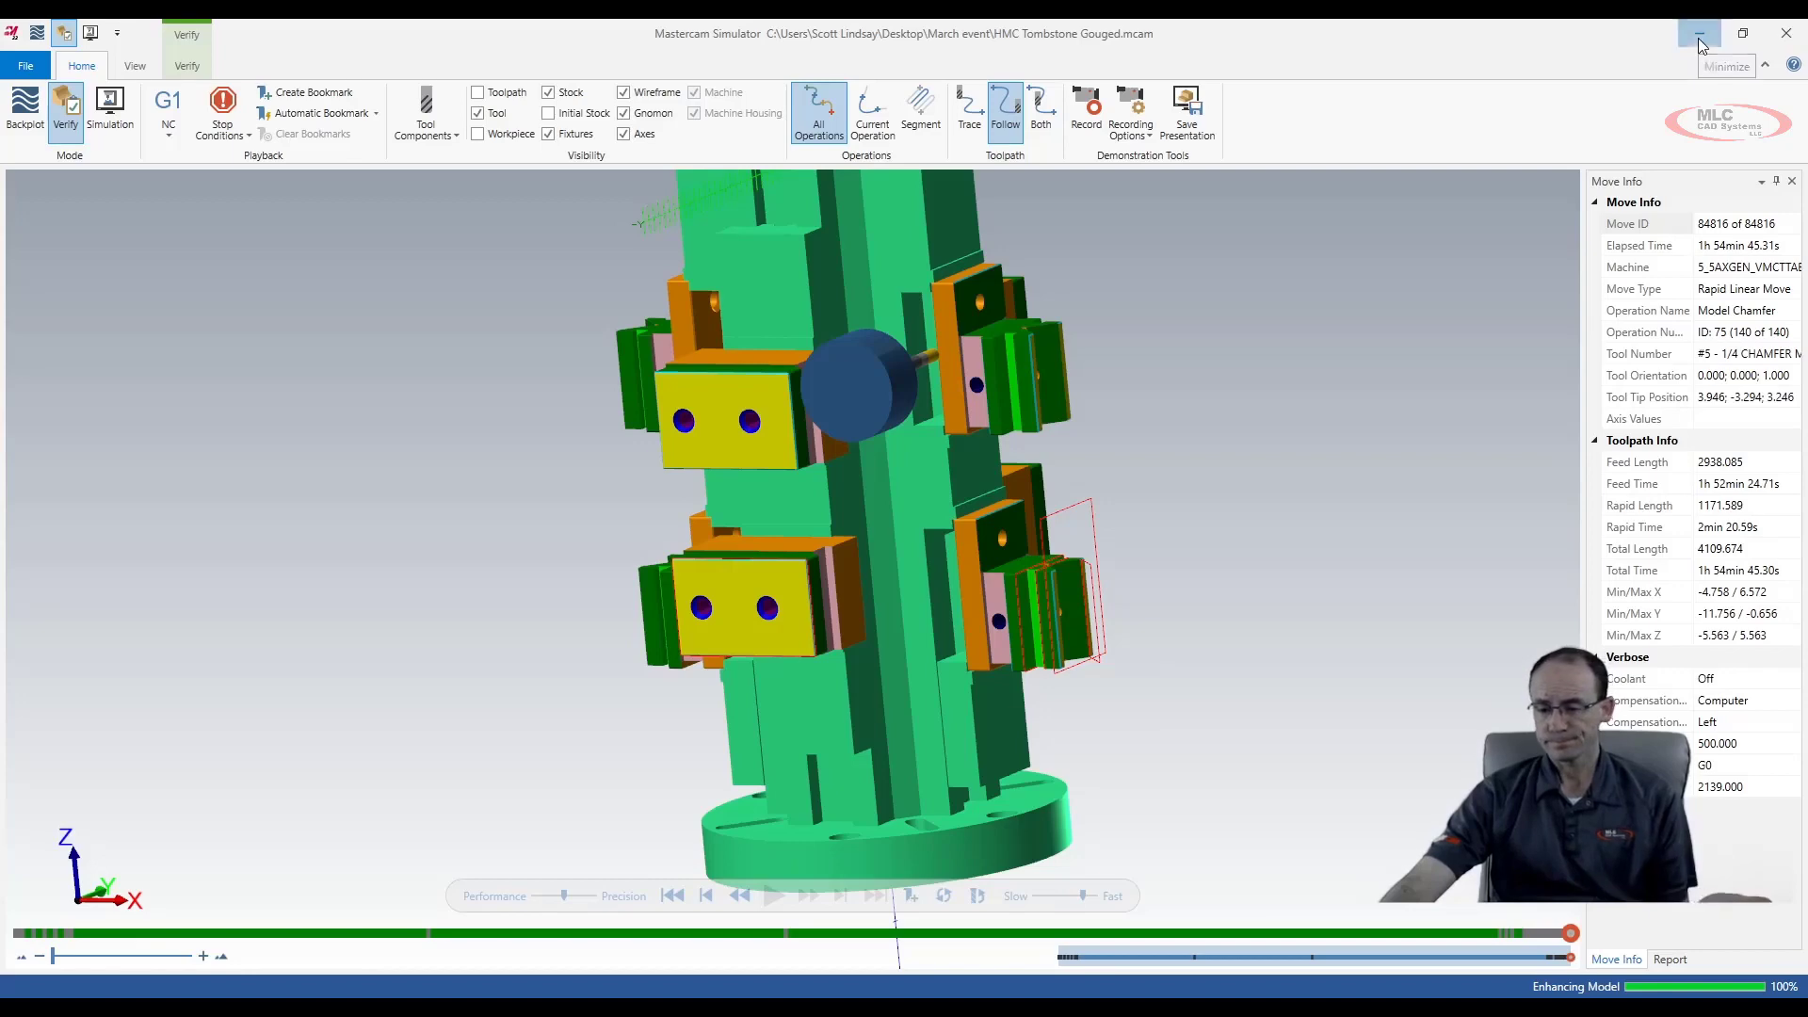